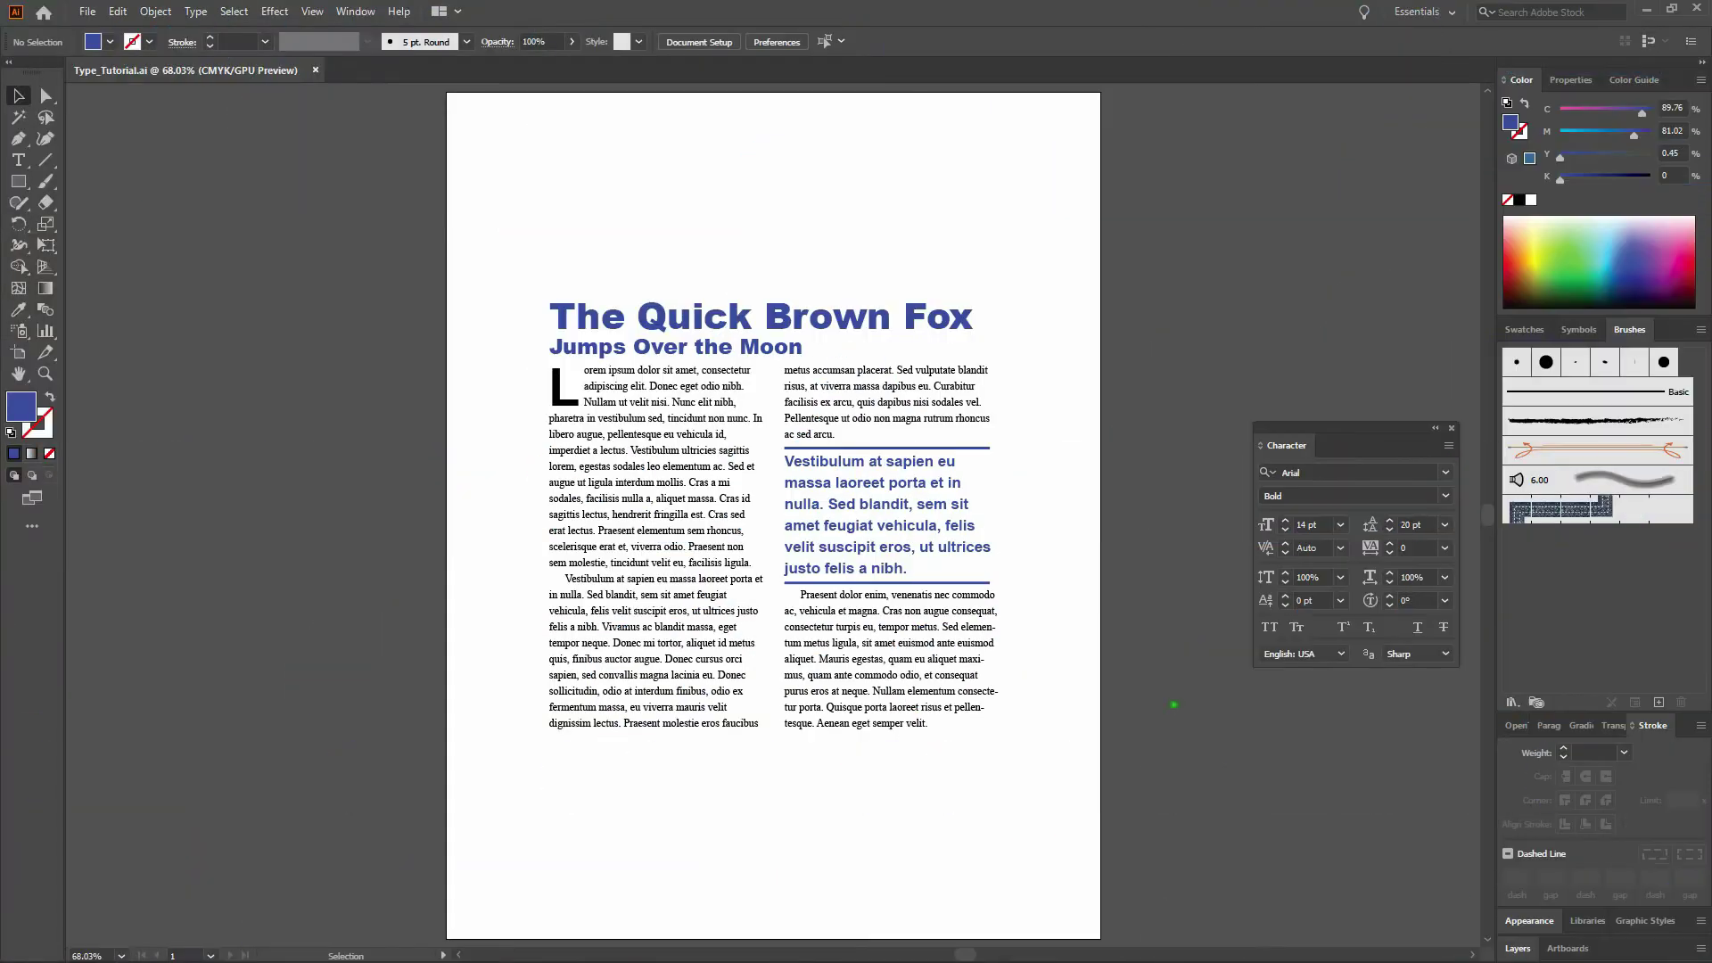
click(1423, 16)
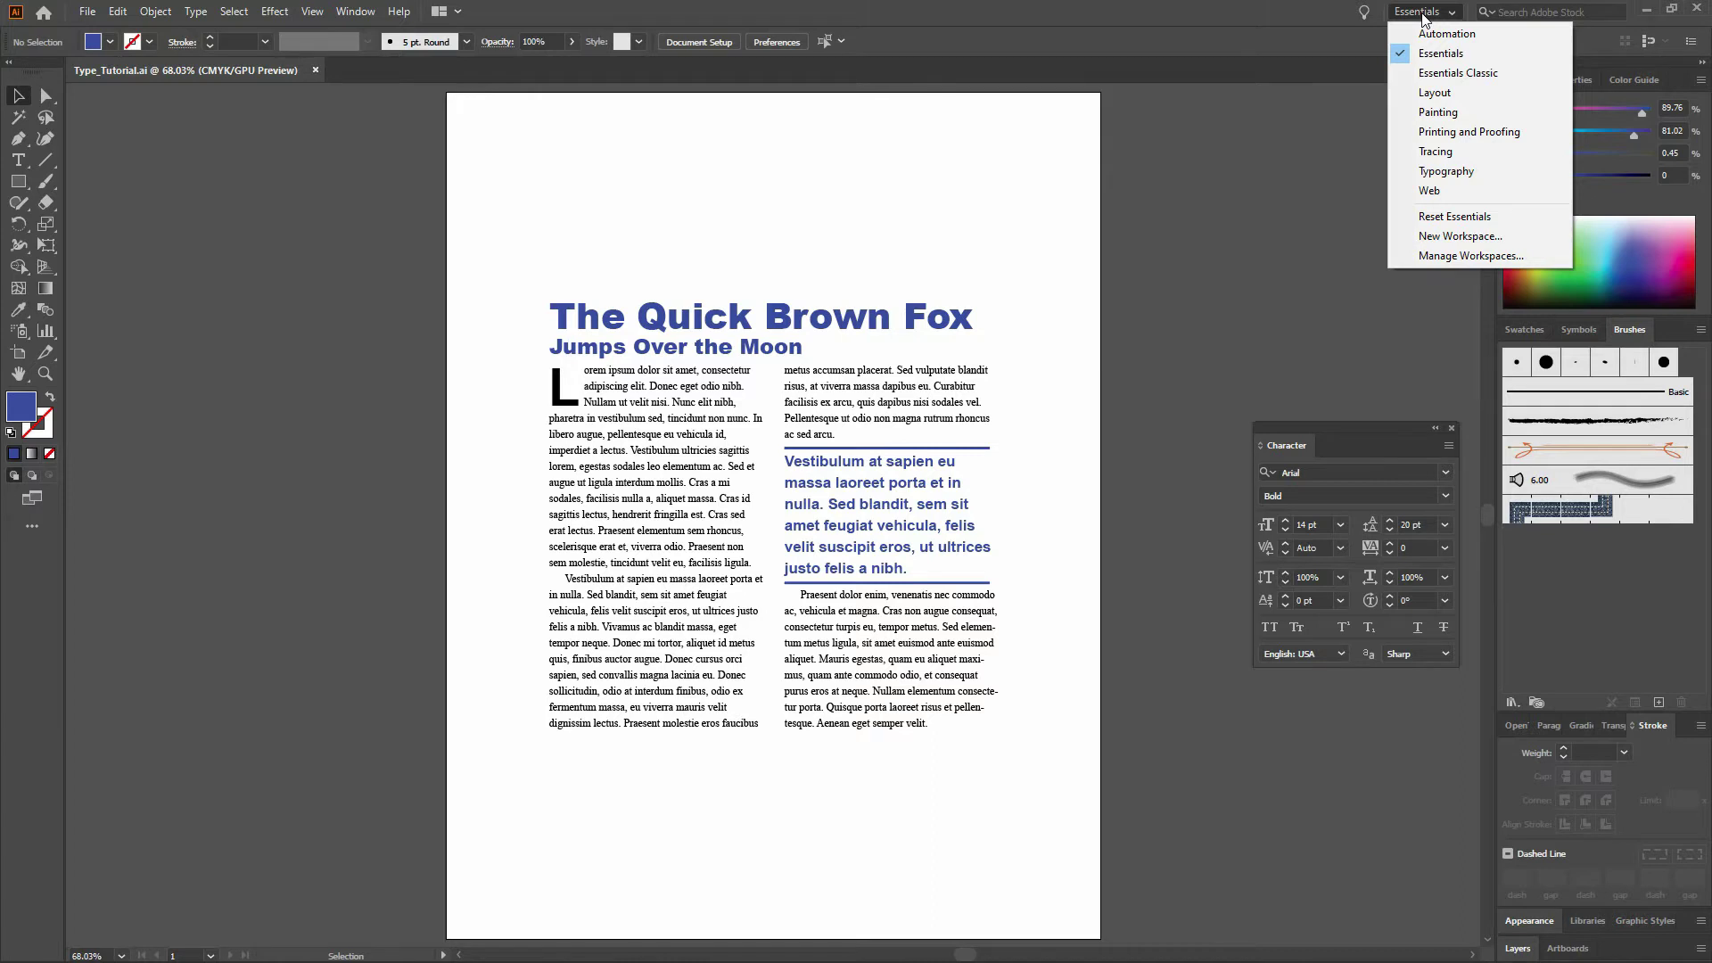
click(1272, 9)
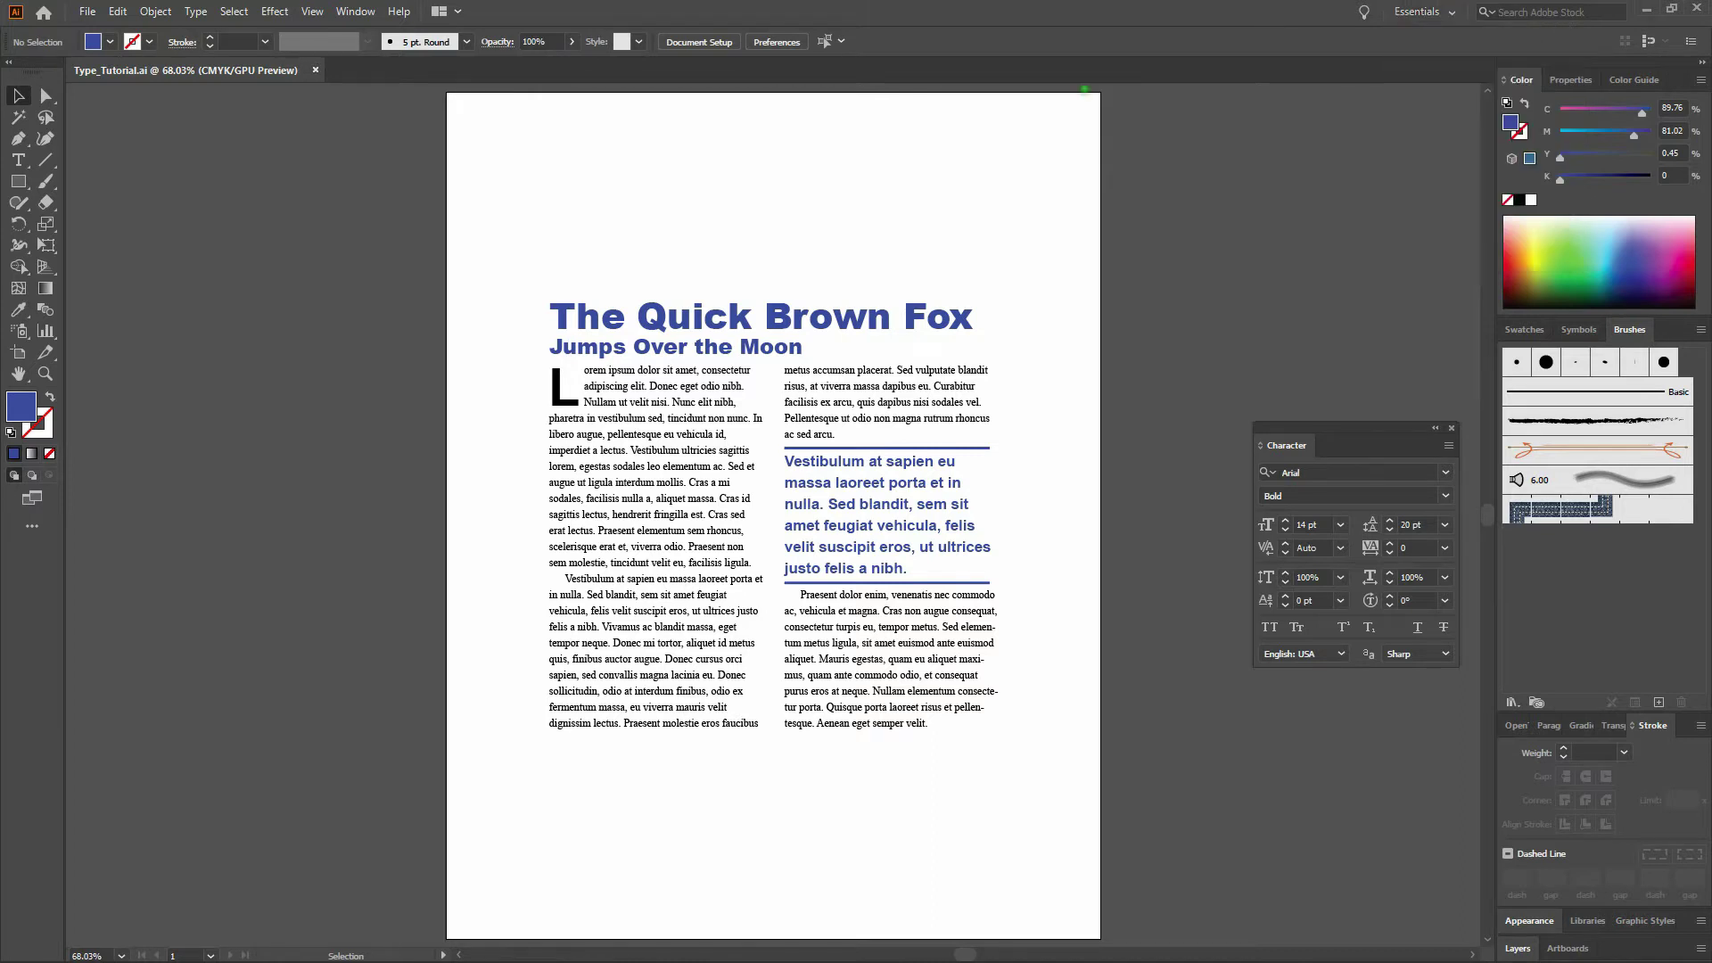
click(311, 11)
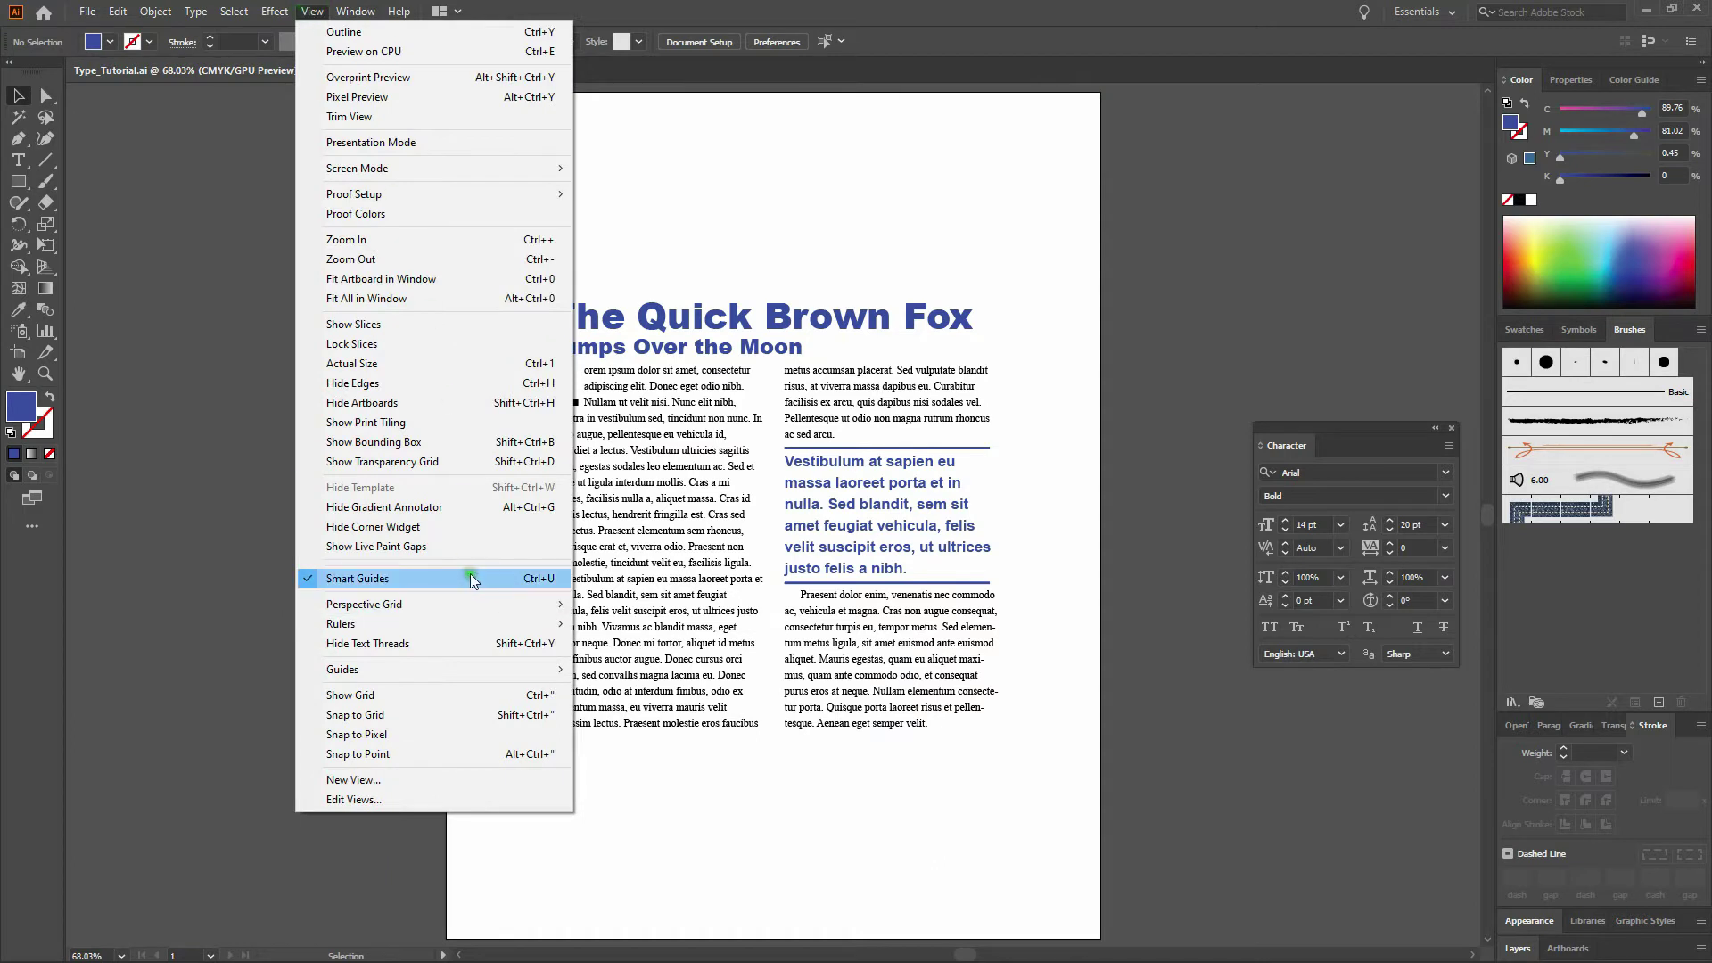
click(1113, 19)
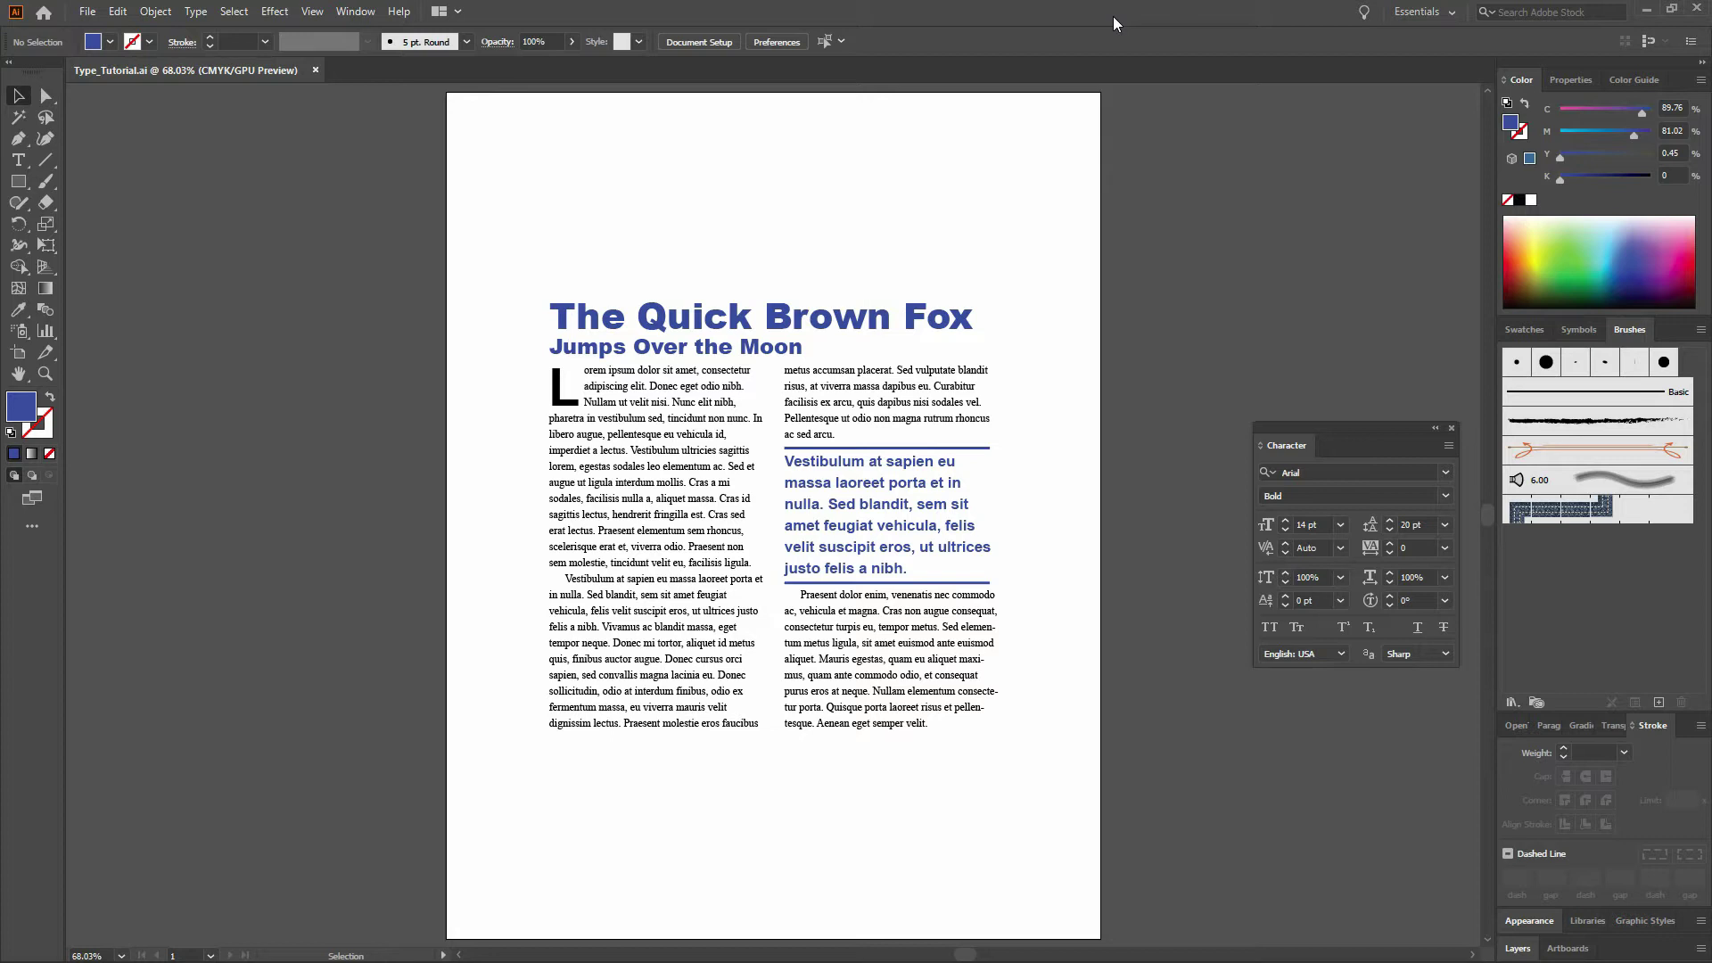
- Create a new Letter document (612 x 792 pt) and add two-line point text reading "The Quick Brown Fox" and "Jumps Over the Moon"
key(ctrl+n)
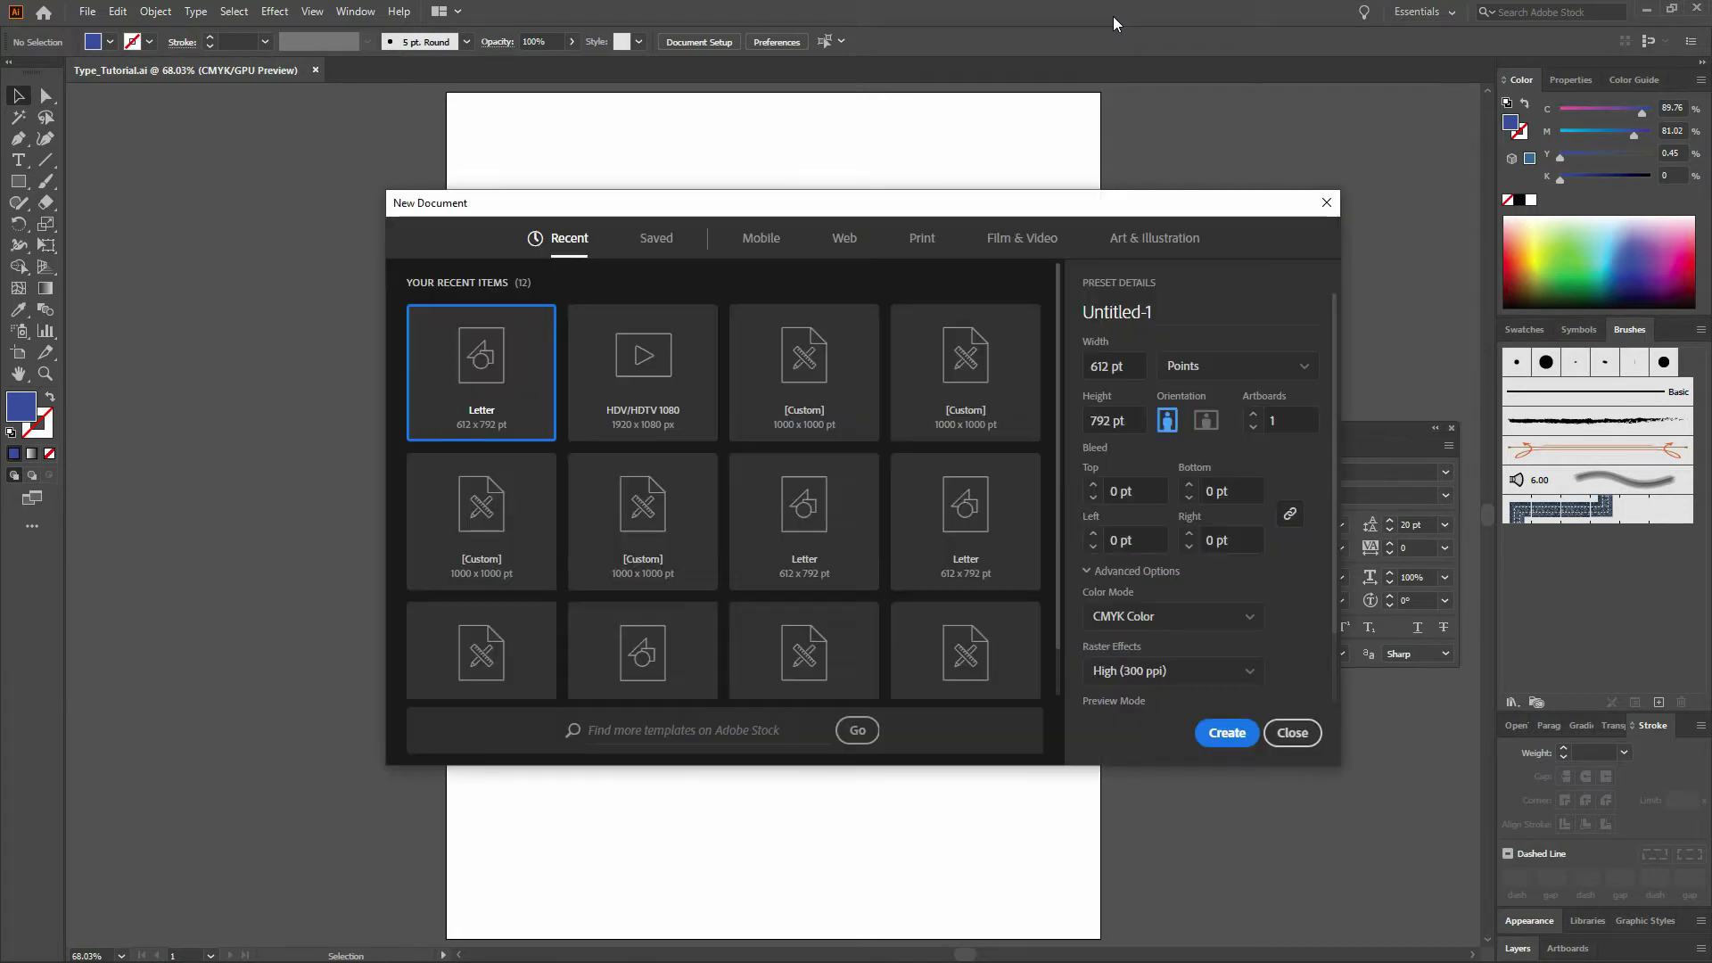
click(1238, 735)
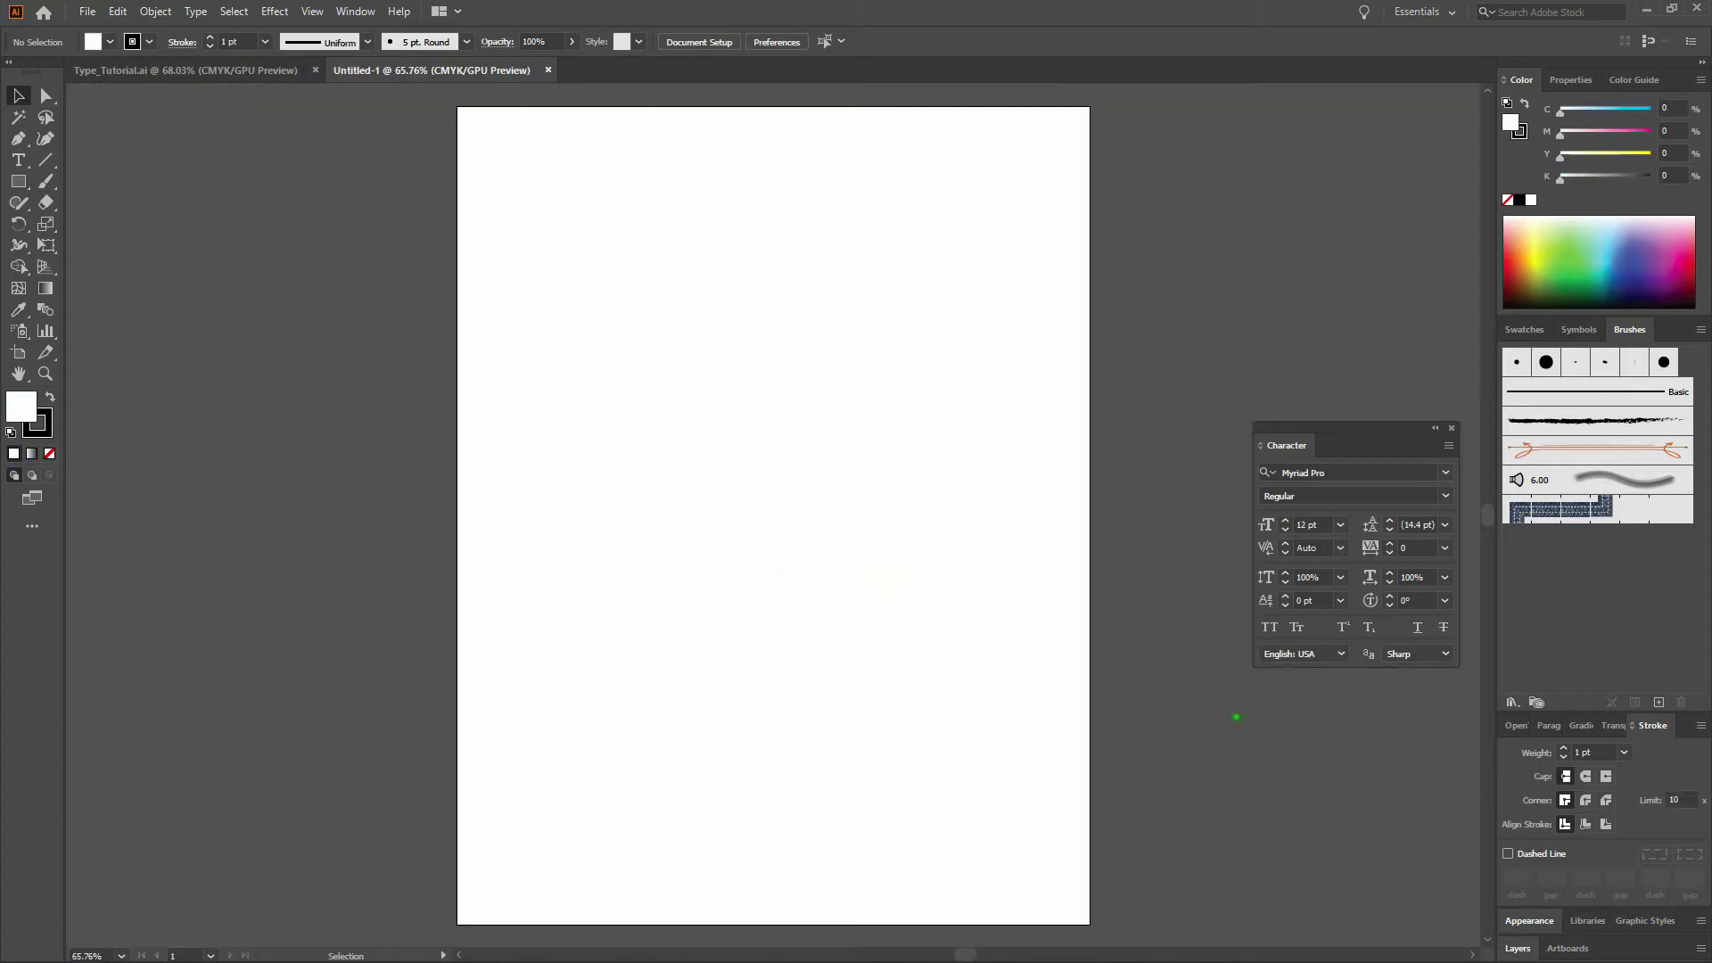
click(19, 162)
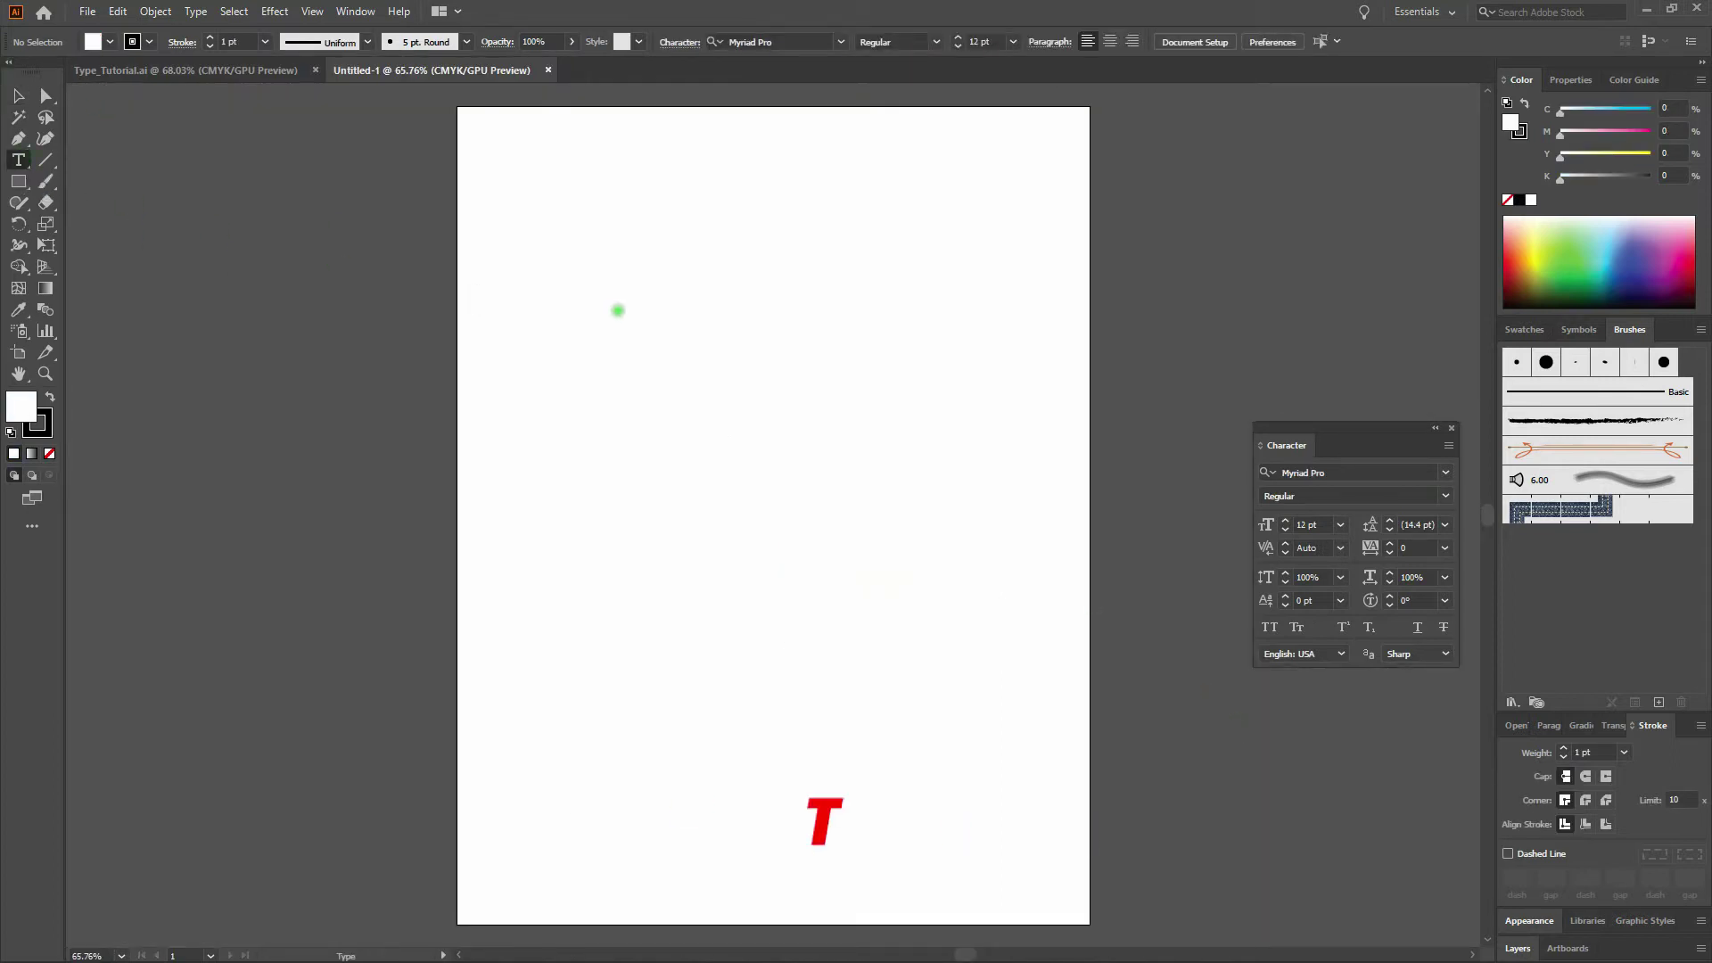
click(604, 283)
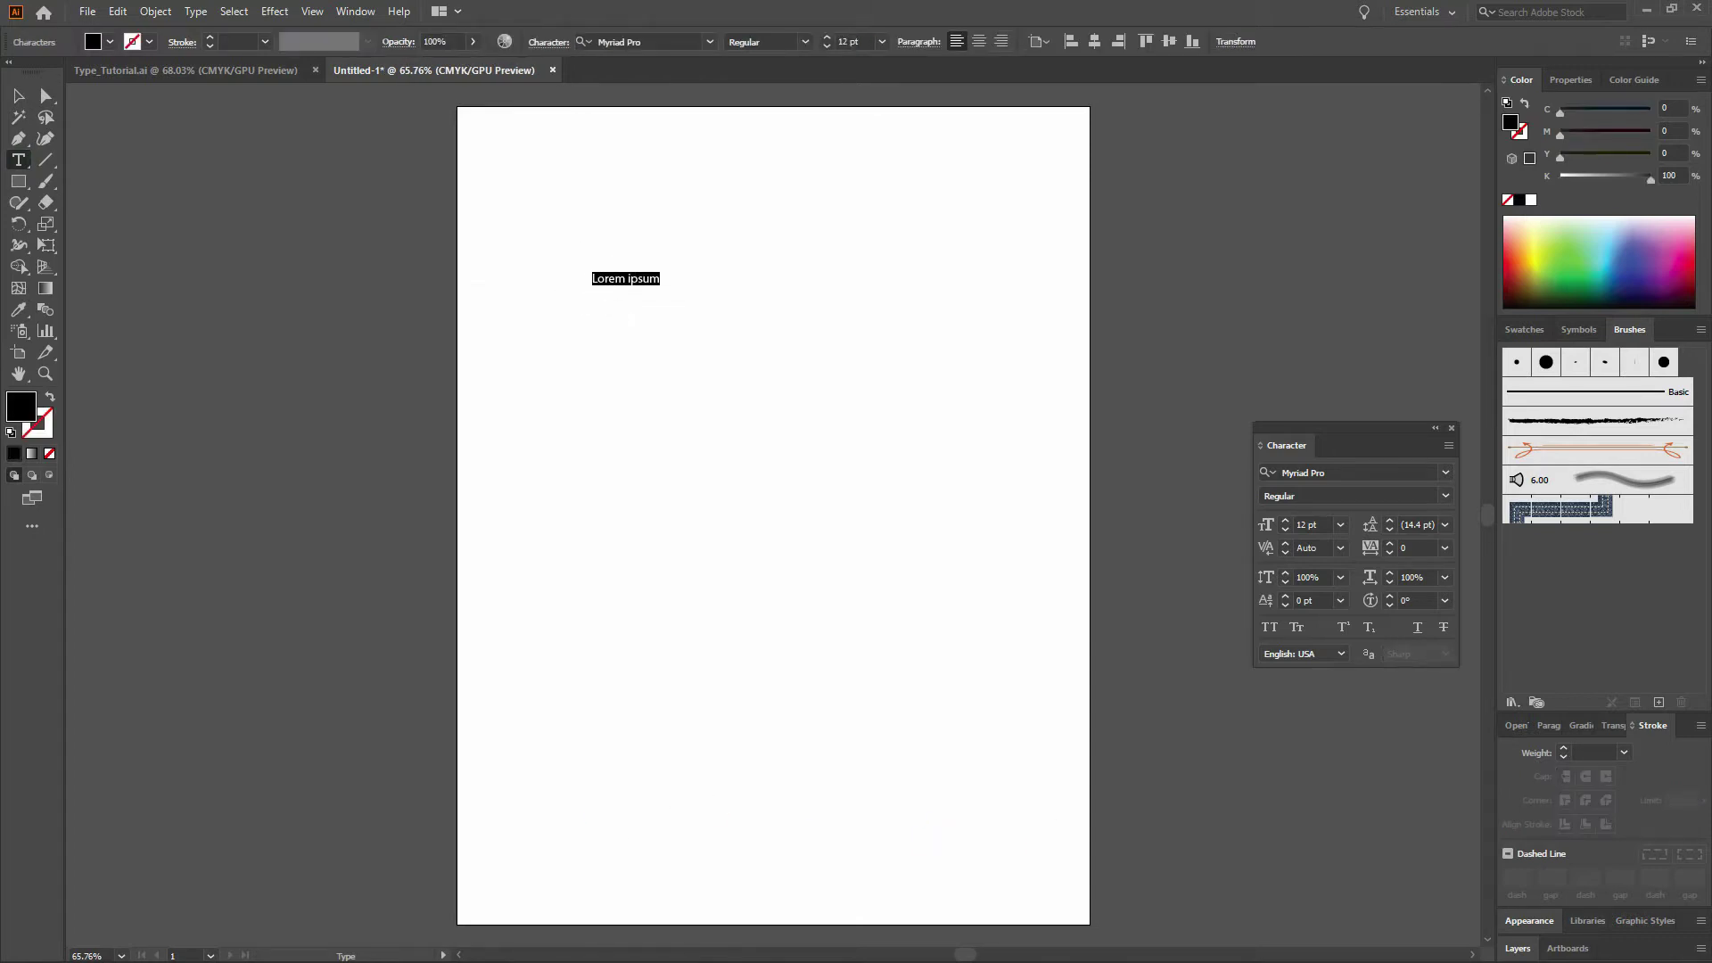
text(The Quick Brown Foz)
text(Jumps Over the Moon)
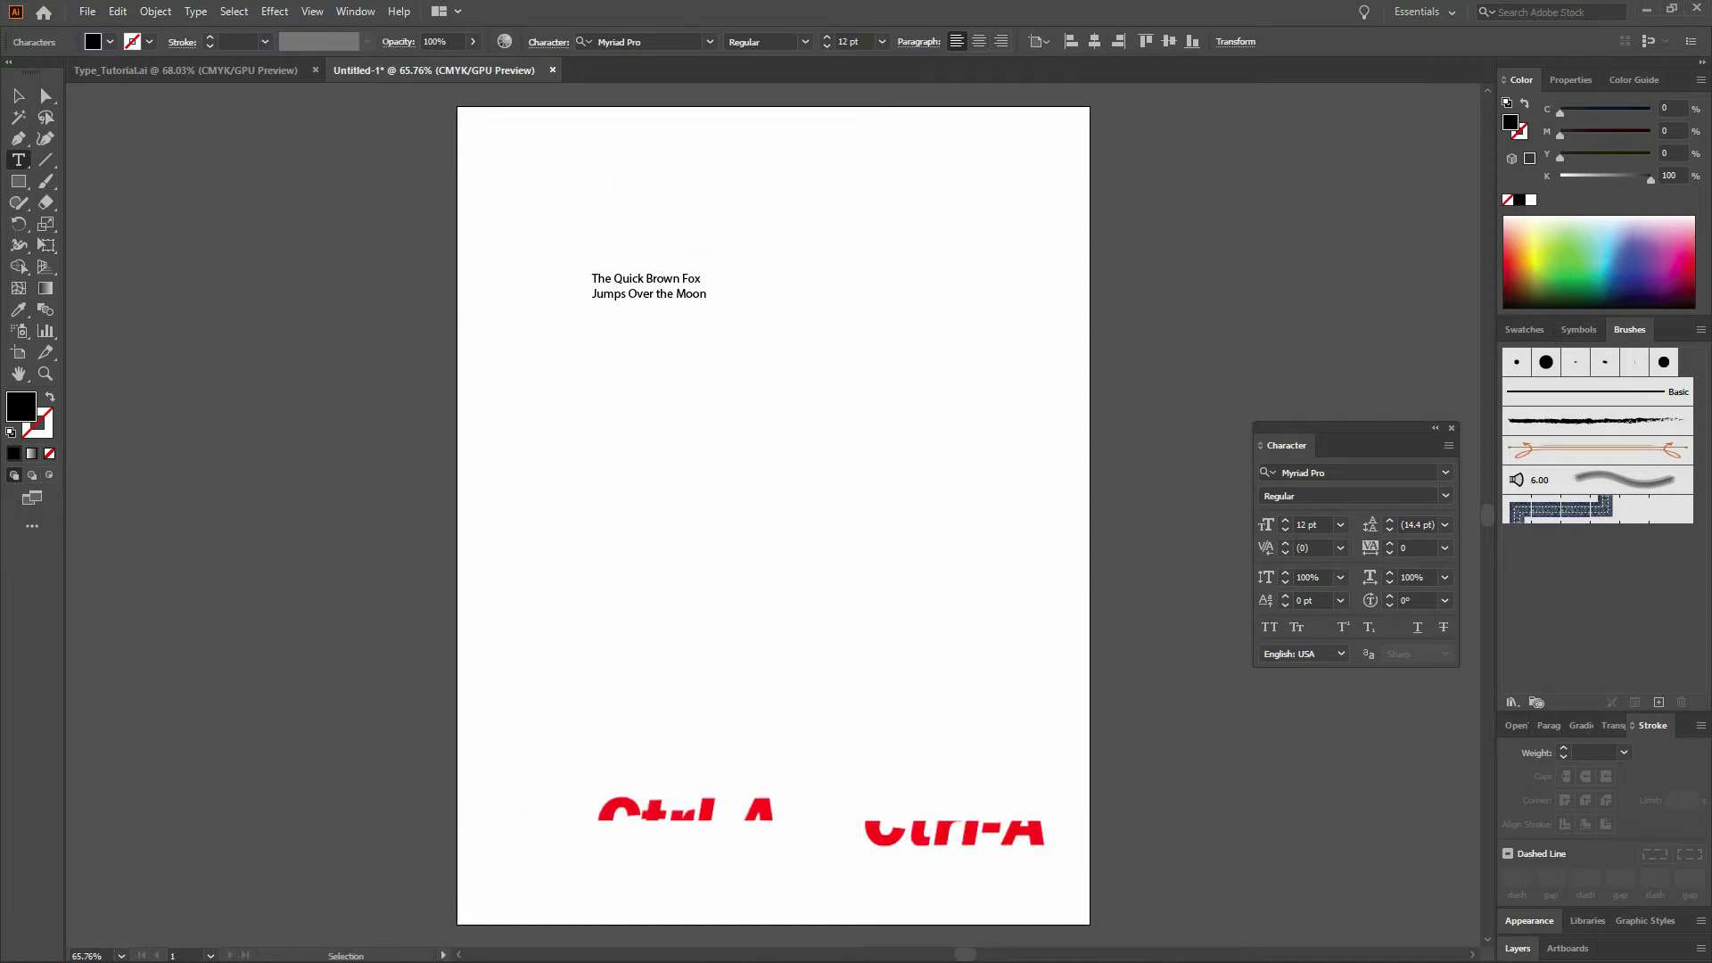
- Set the font of both heading lines to Arial Black
key(ctrl+a)
click(660, 41)
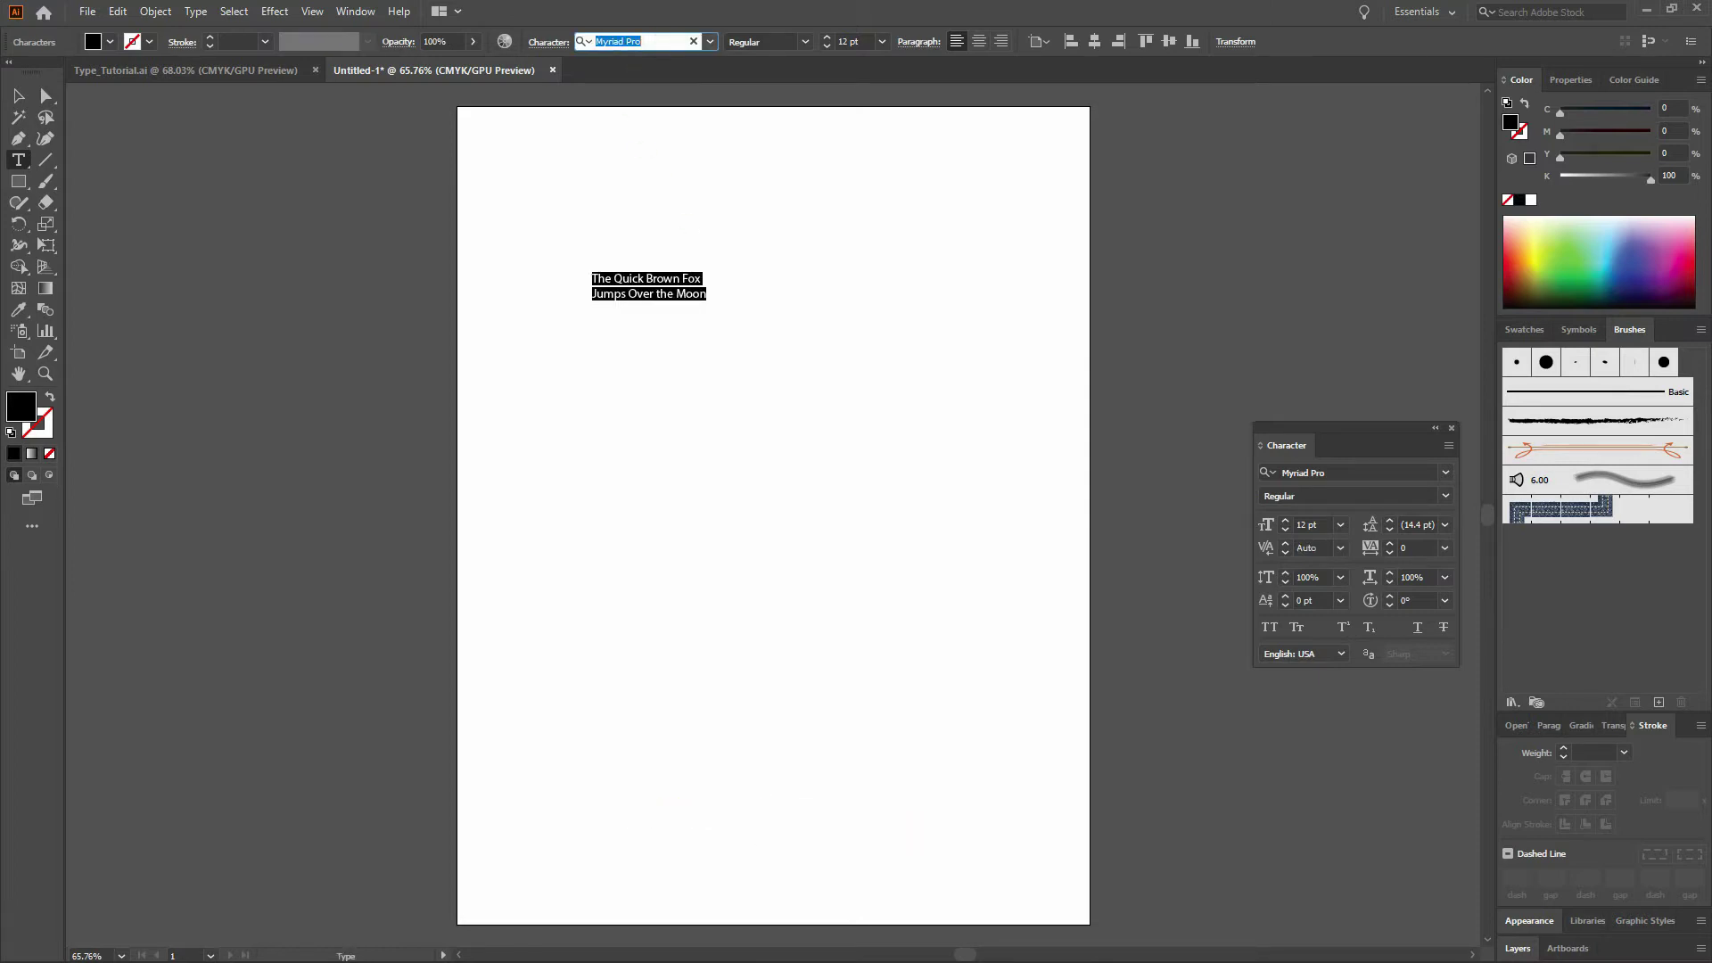
text(ari)
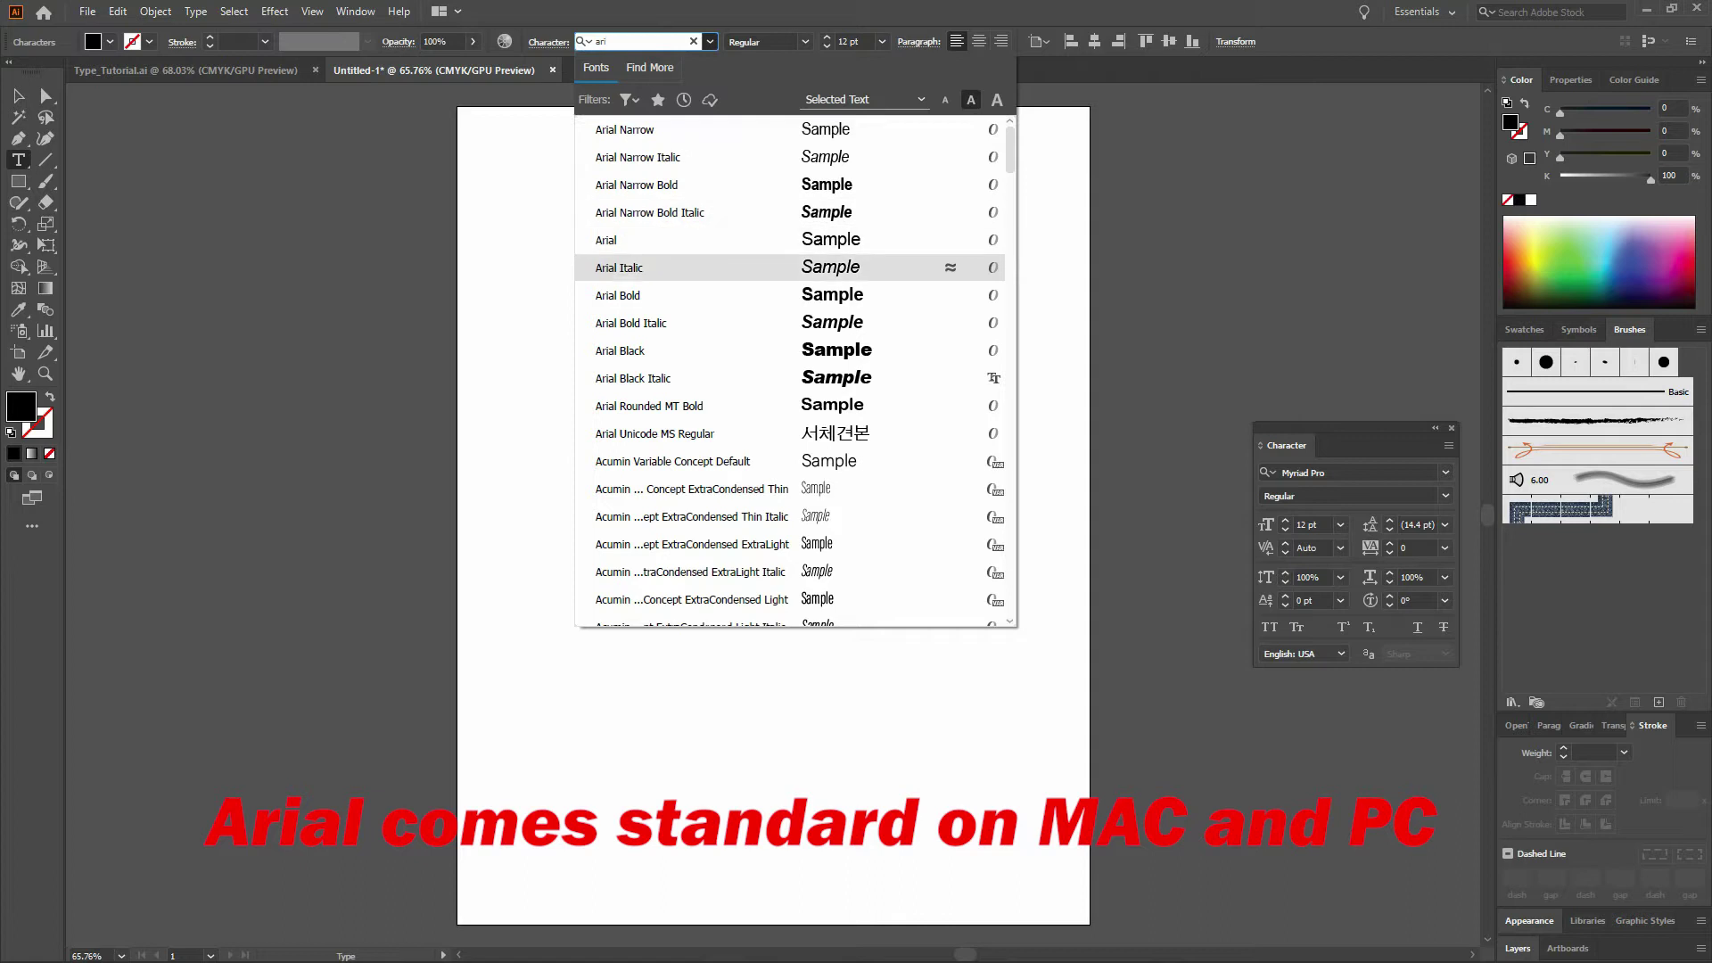
key(Down)
key(Down)
key(Down)
key(Return)
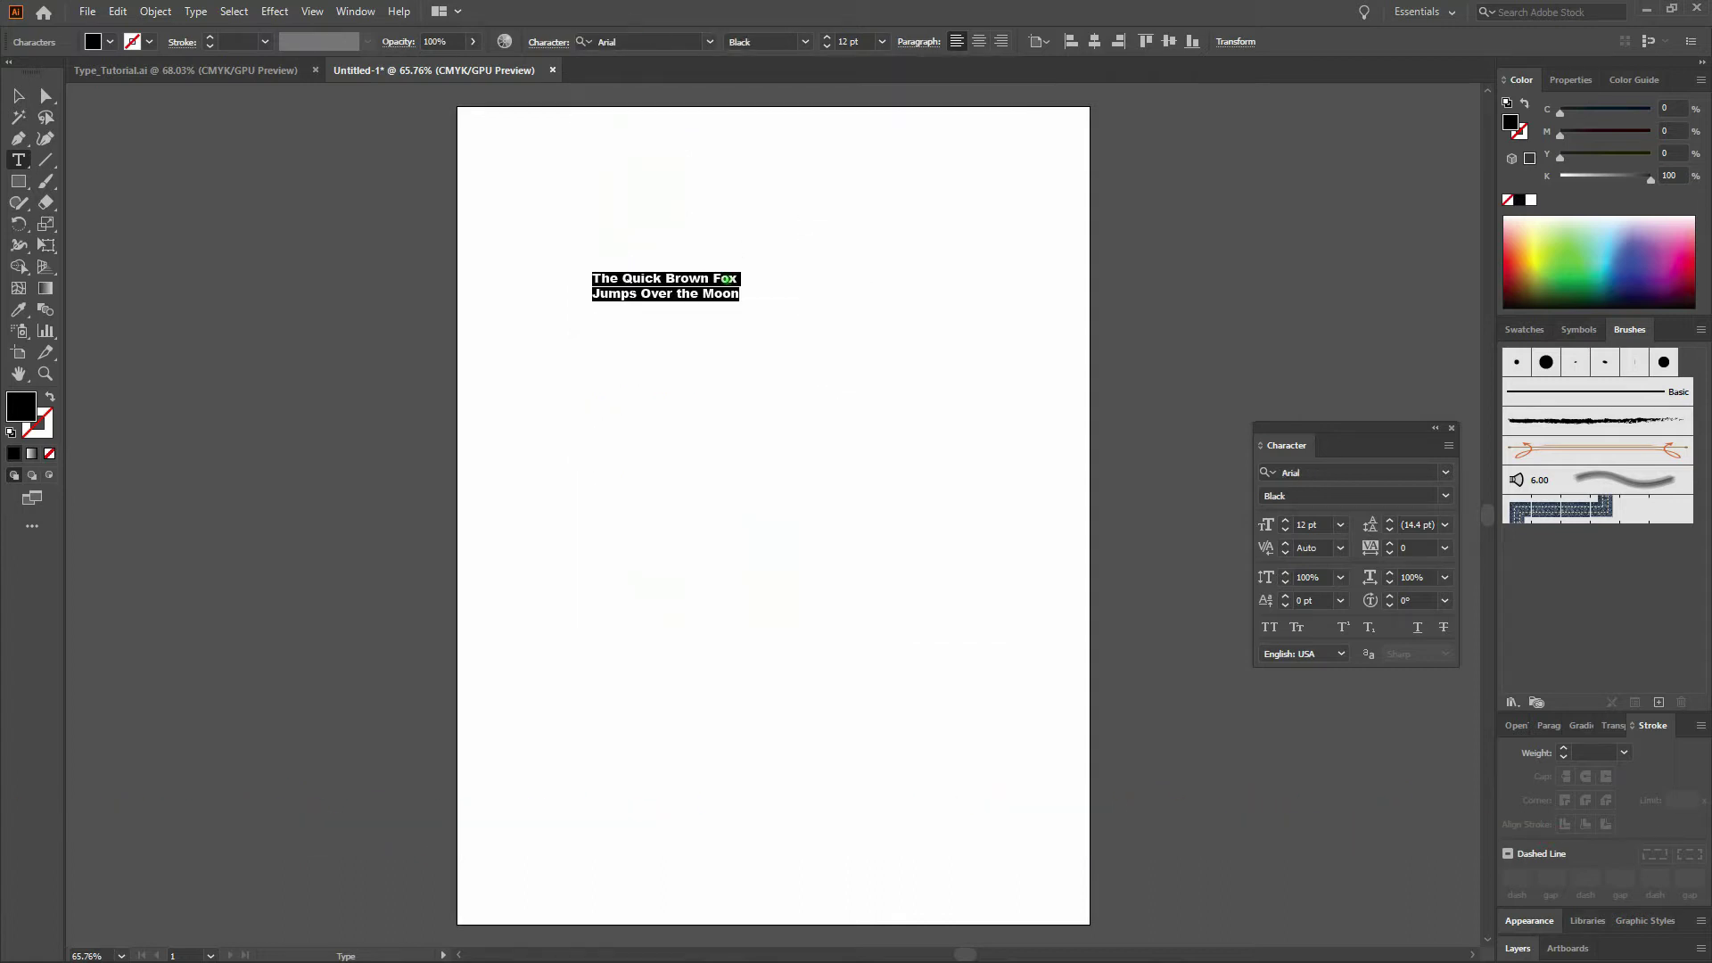
- Set the font size of the first line, "The Quick Brown Fox", to 34 pt
triple_click(738, 279)
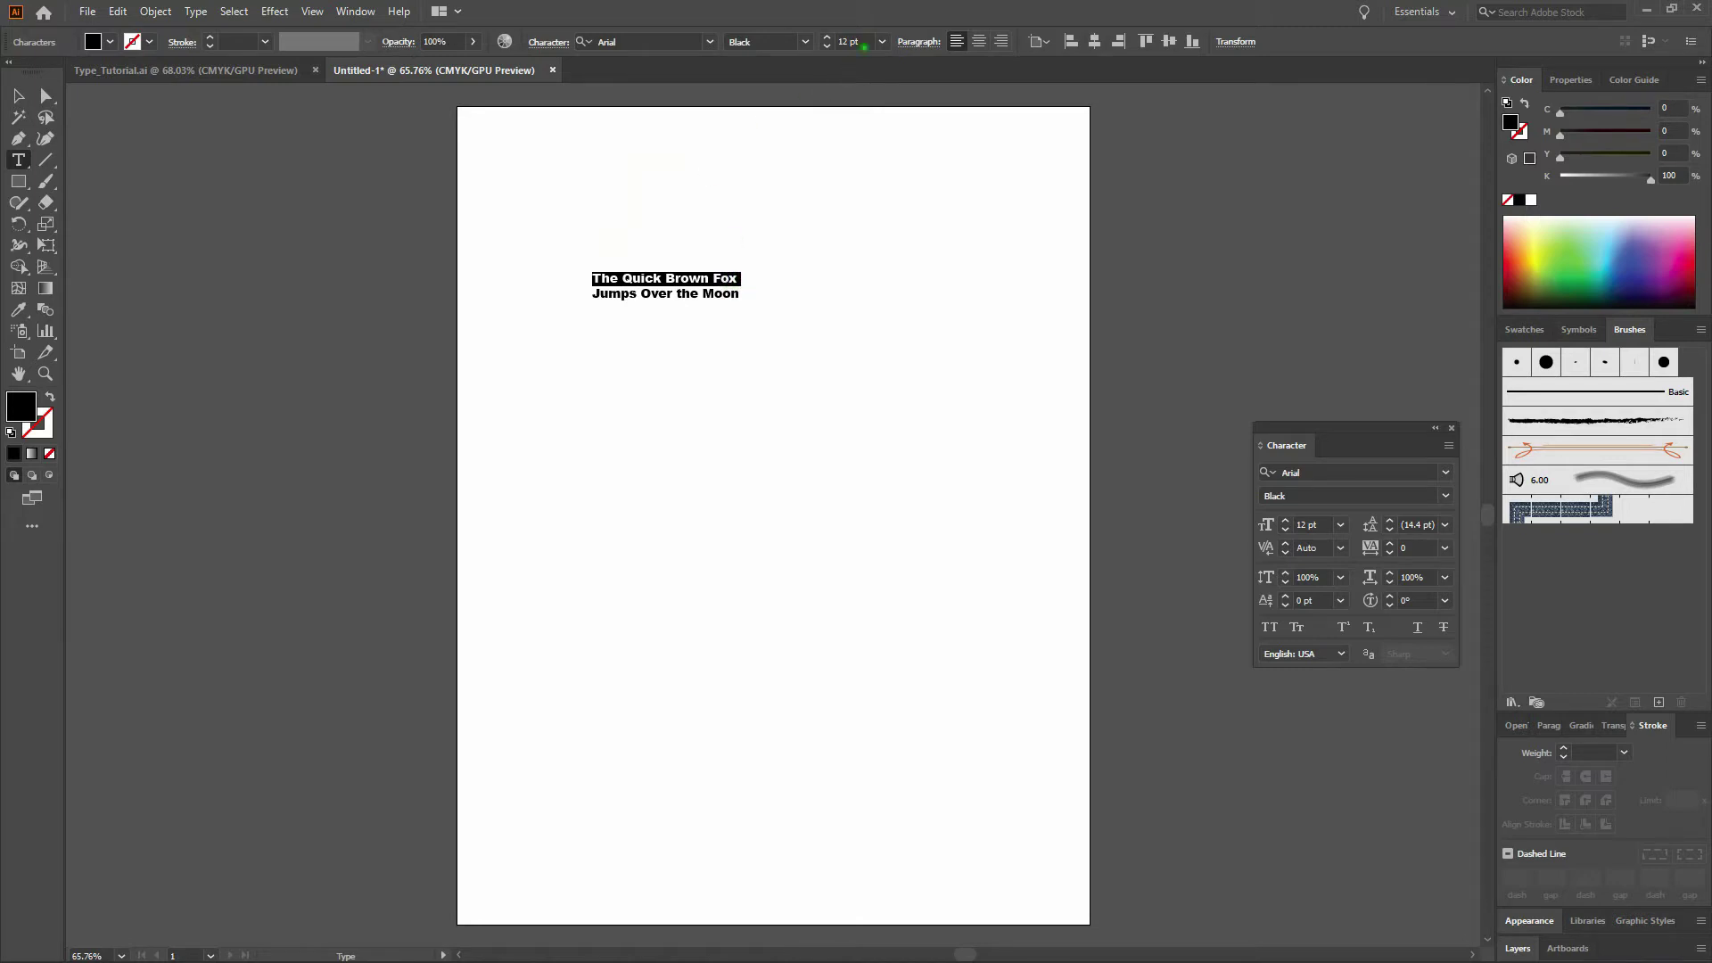
click(814, 45)
text(34)
key(Return)
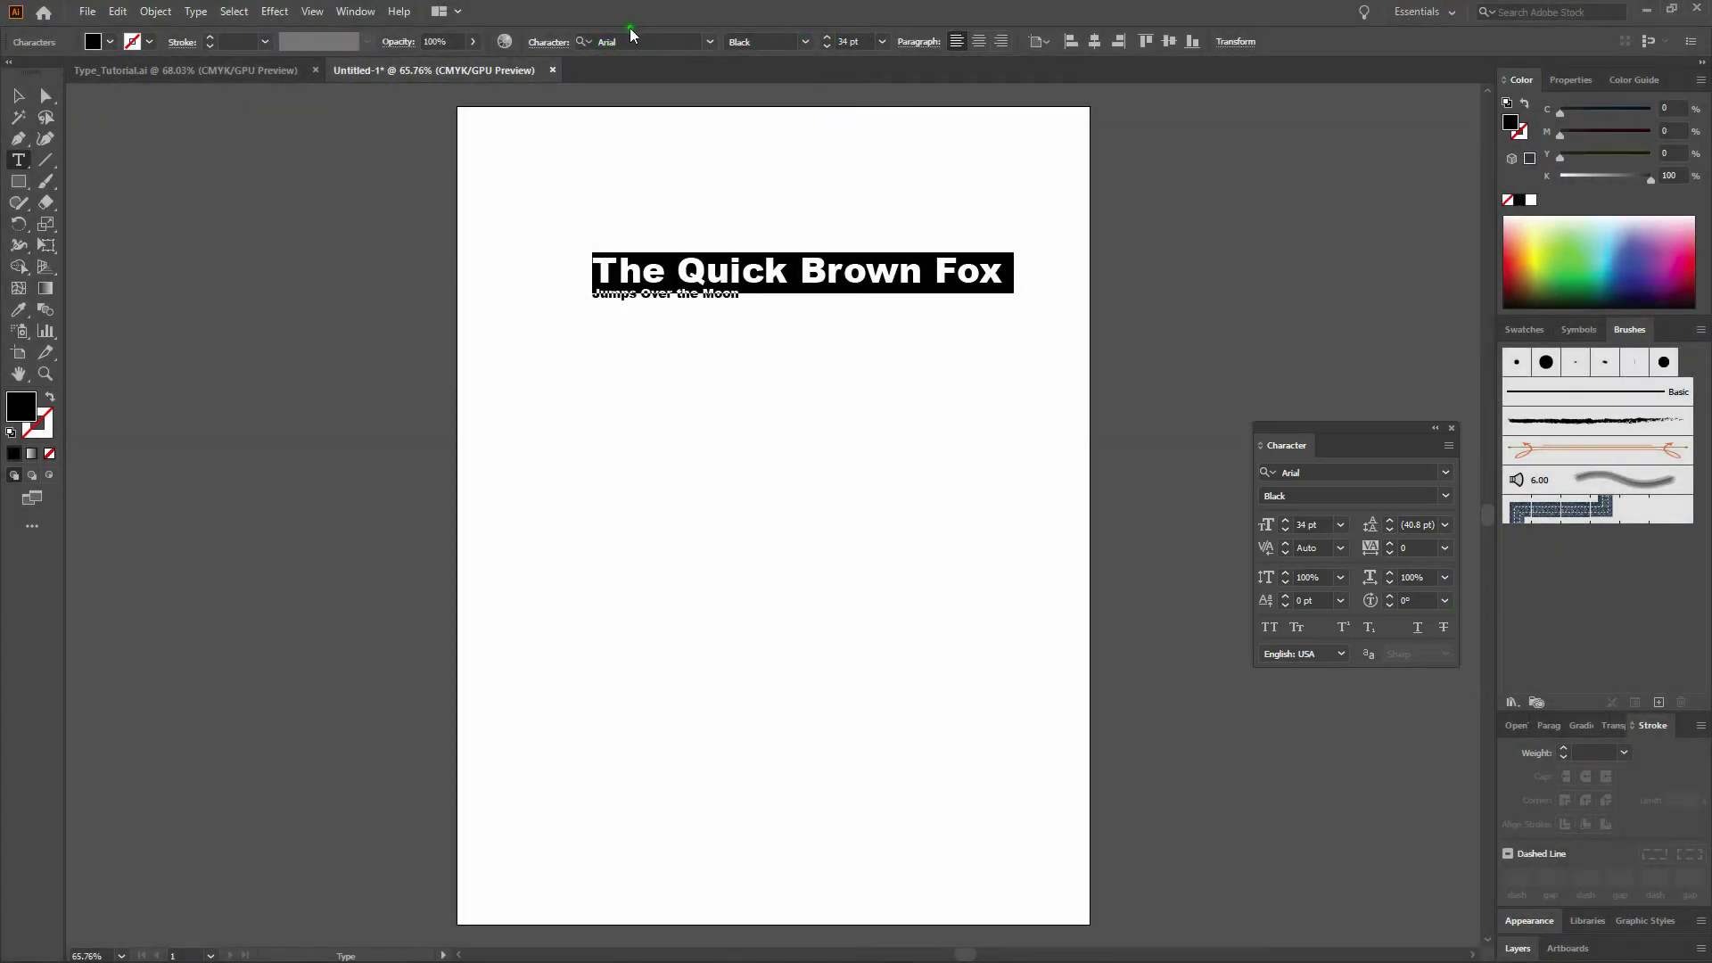
click(346, 10)
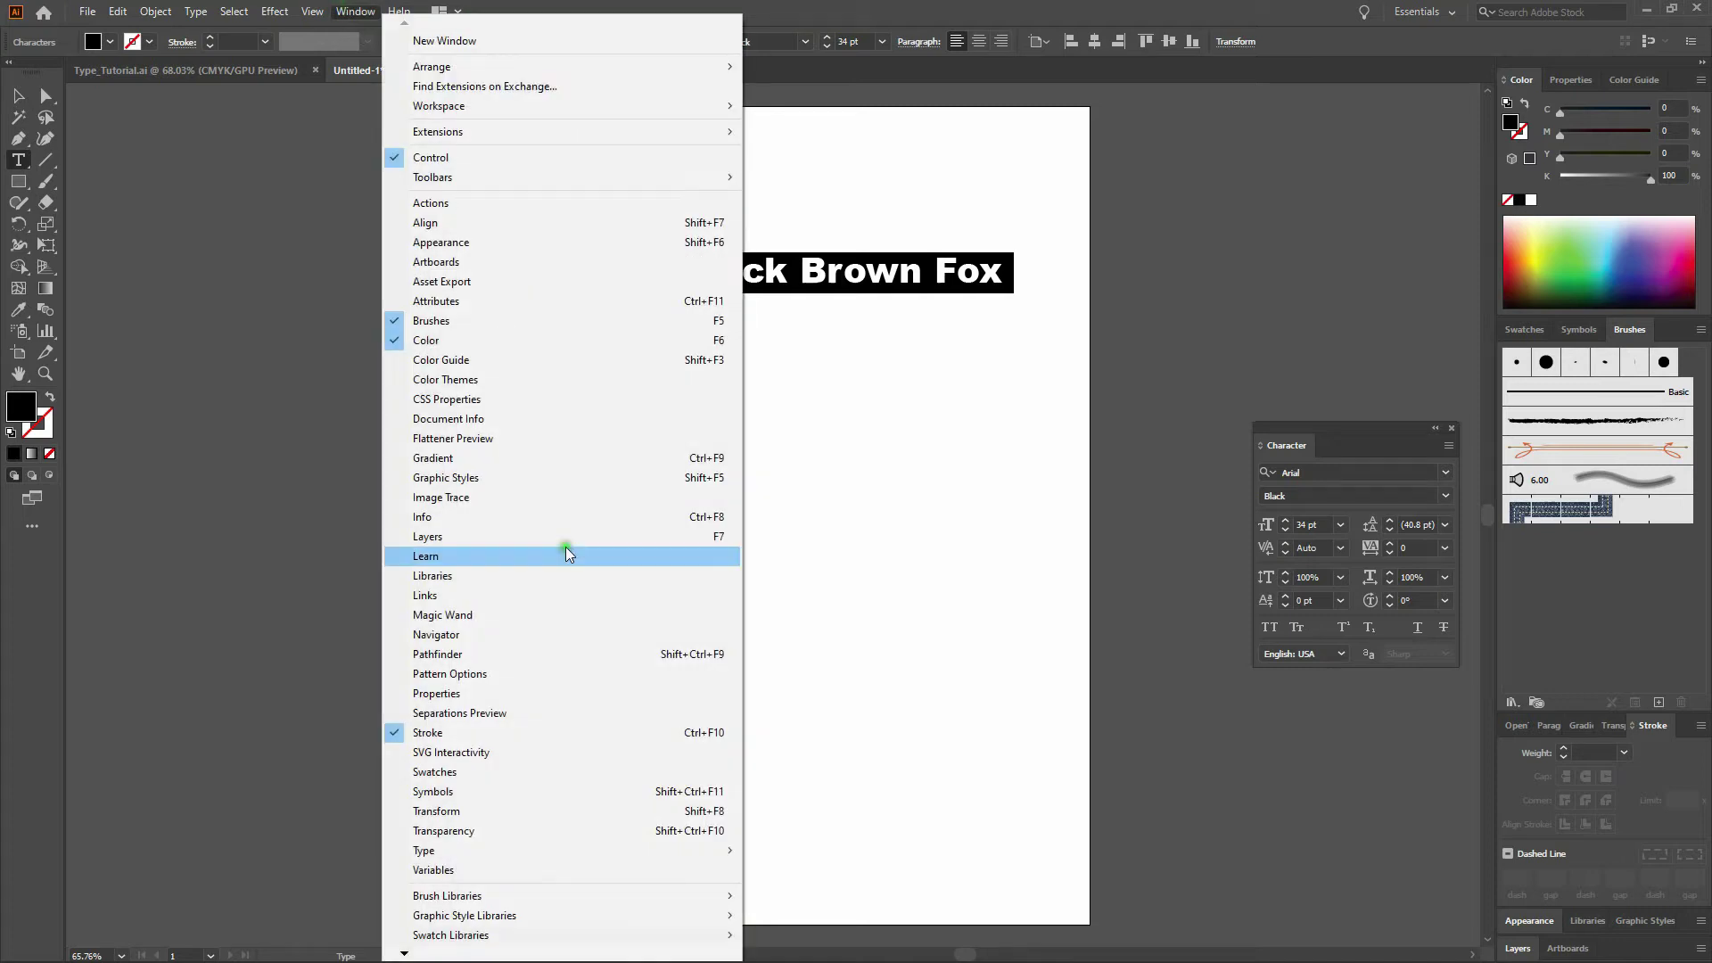
mouse_move(539, 856)
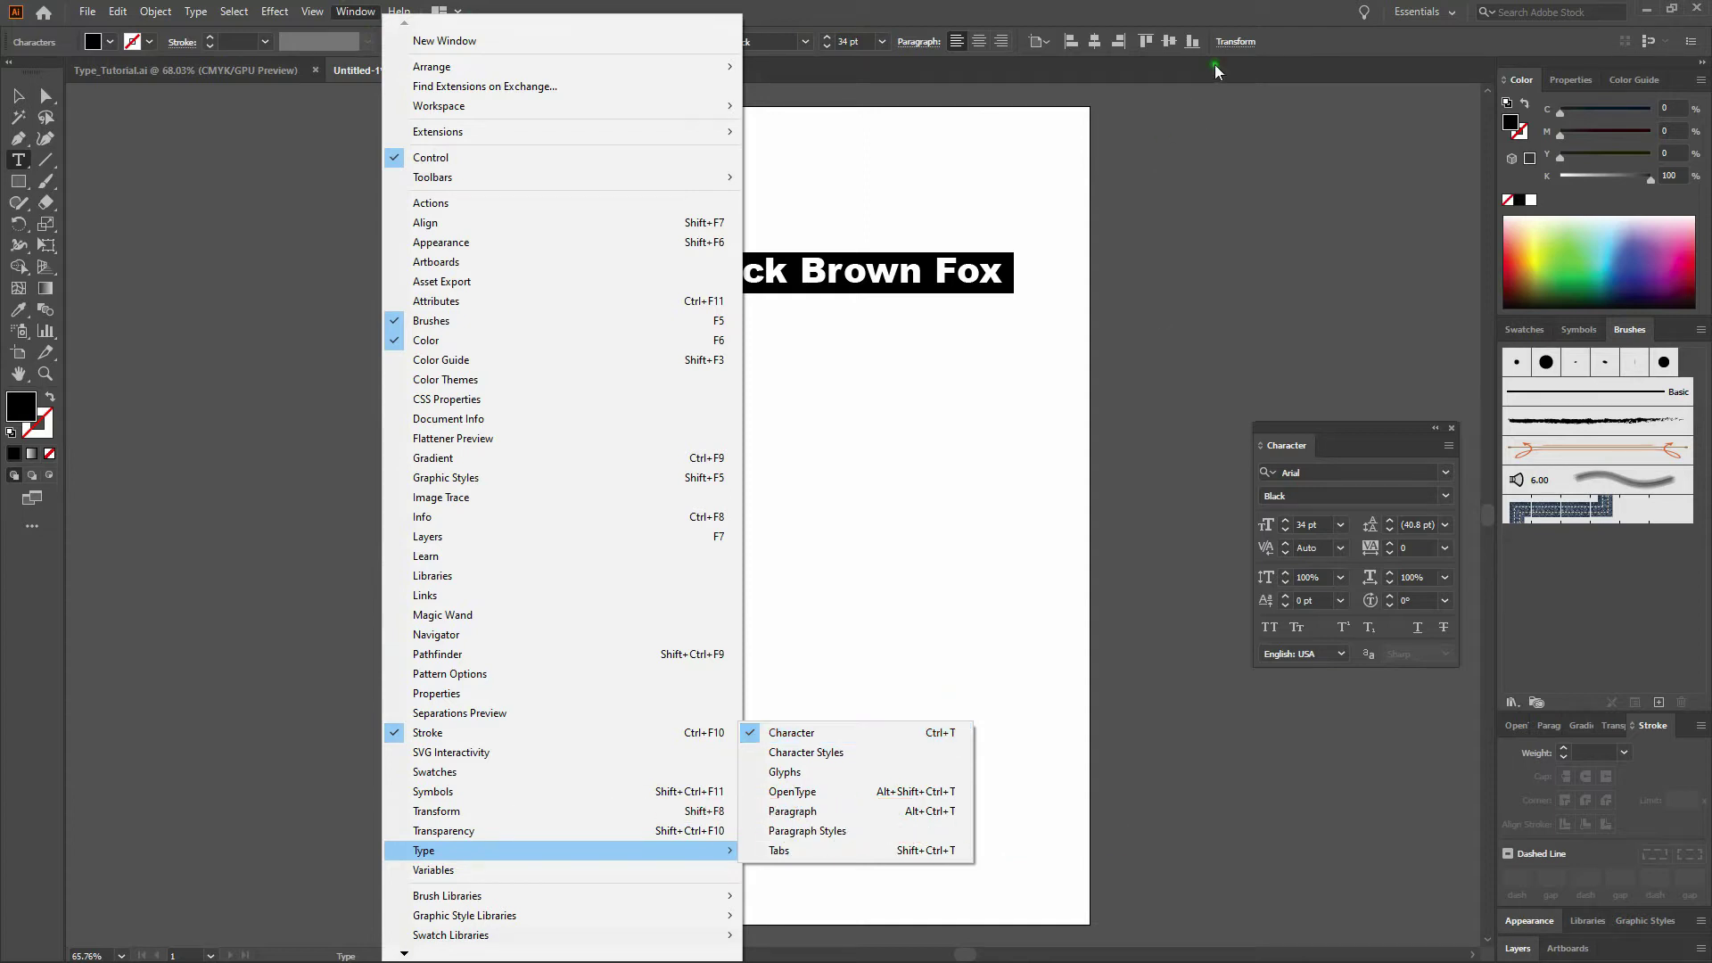
click(1232, 14)
- Set the font size of the second line, "Jumps Over the Moon", to 20 pt
shift+click(1002, 272)
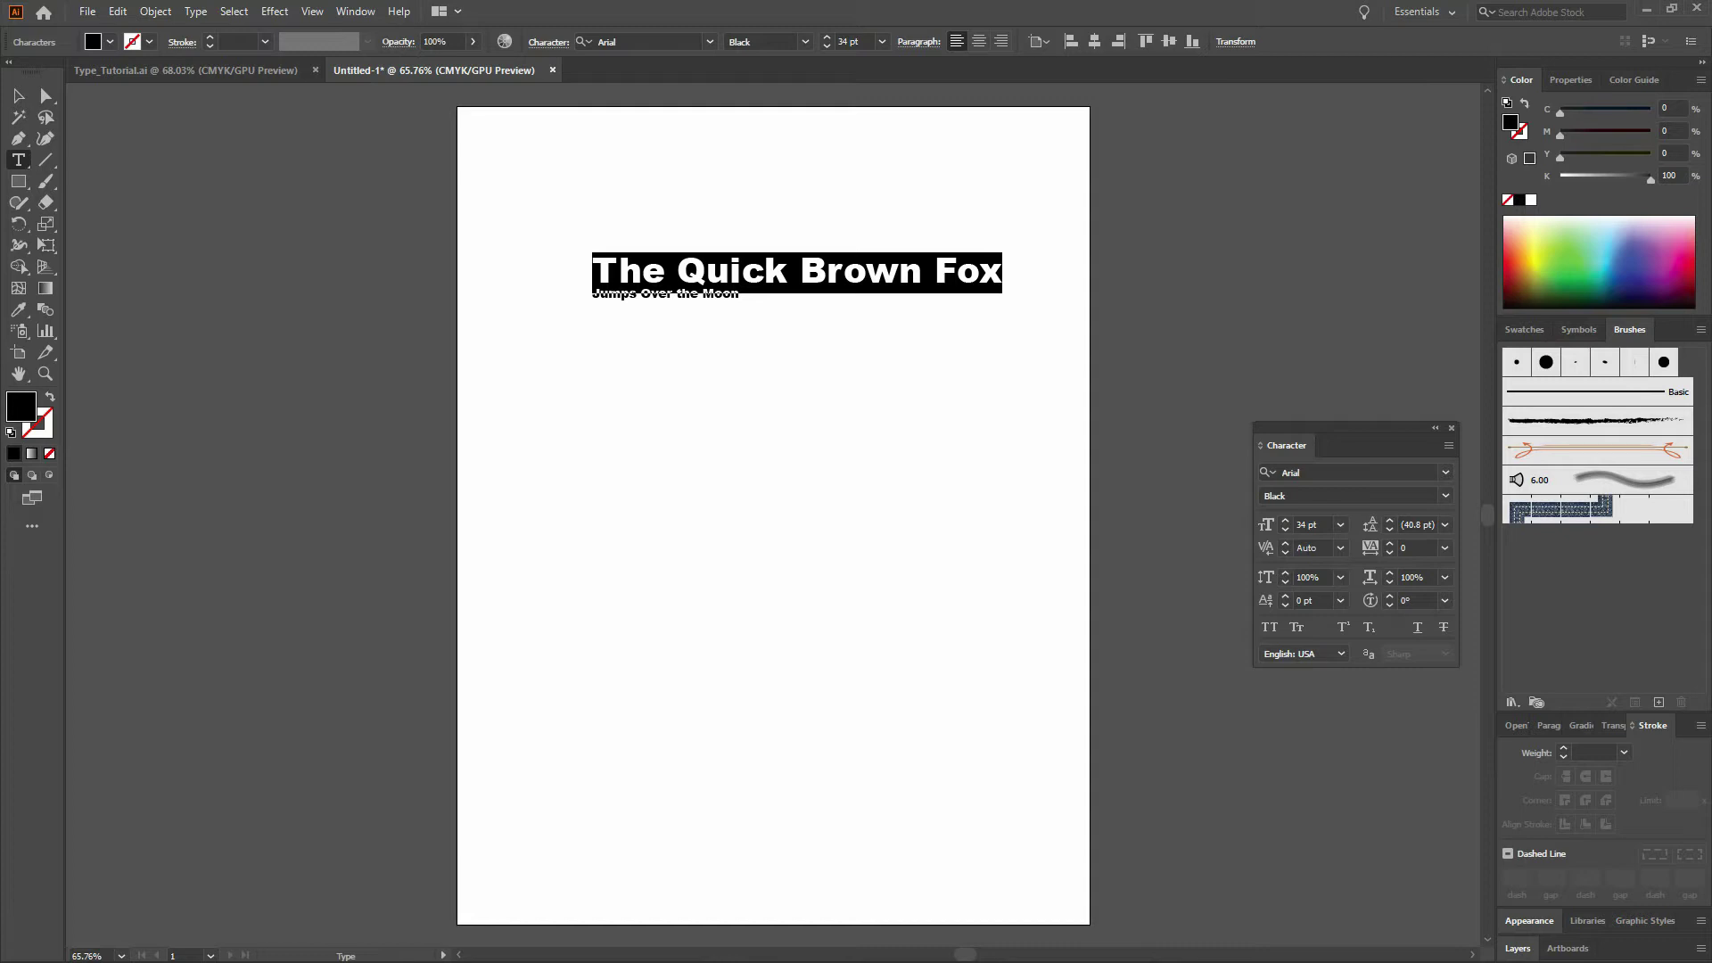
click(1002, 272)
drag(592, 293, 739, 294)
click(851, 42)
text(20)
key(Return)
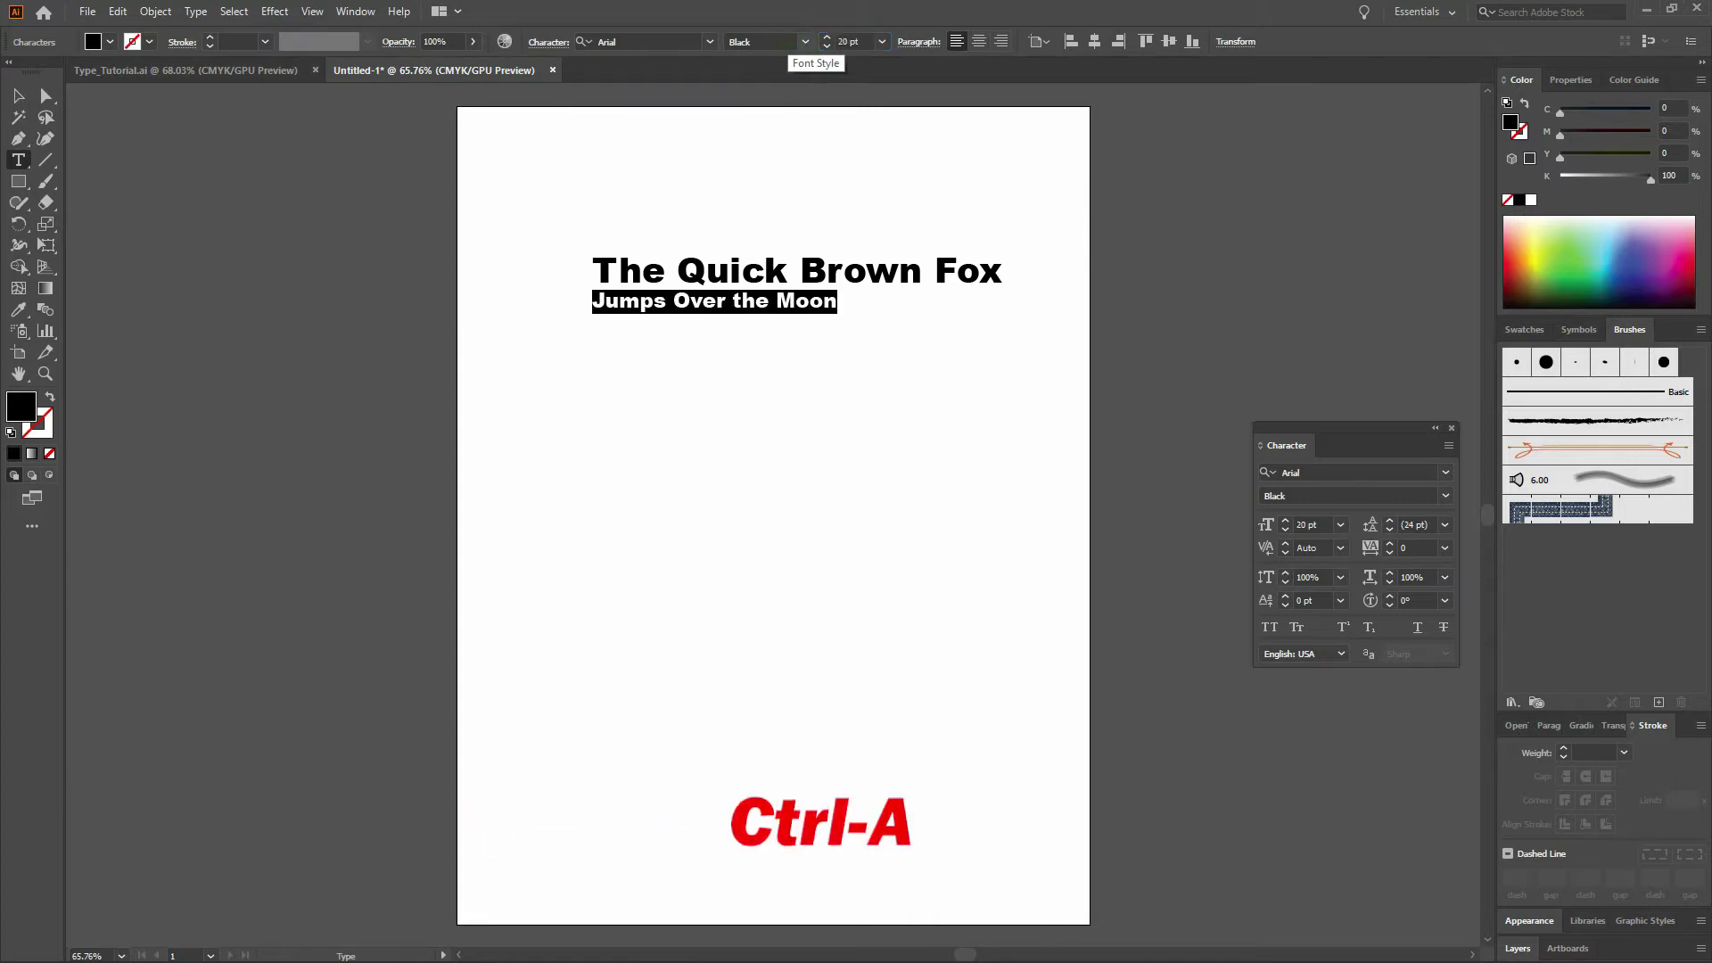
- Set the leading of both heading lines to 24 pt
key(ctrl+a)
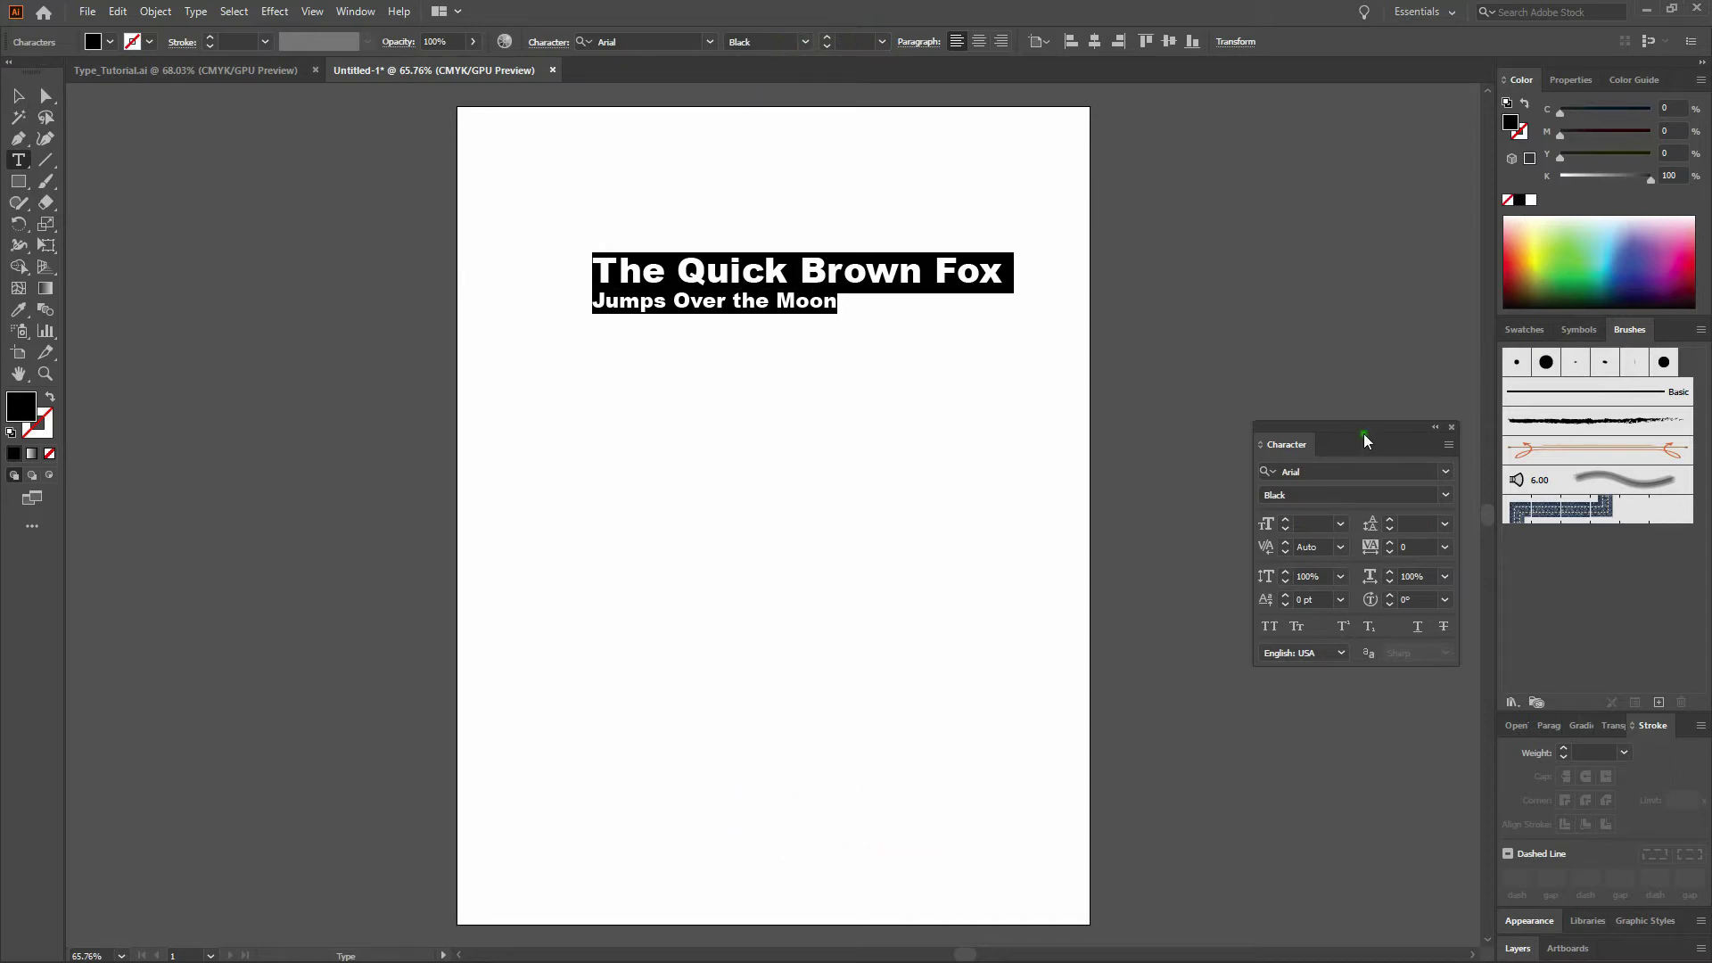
drag(1369, 431, 1315, 378)
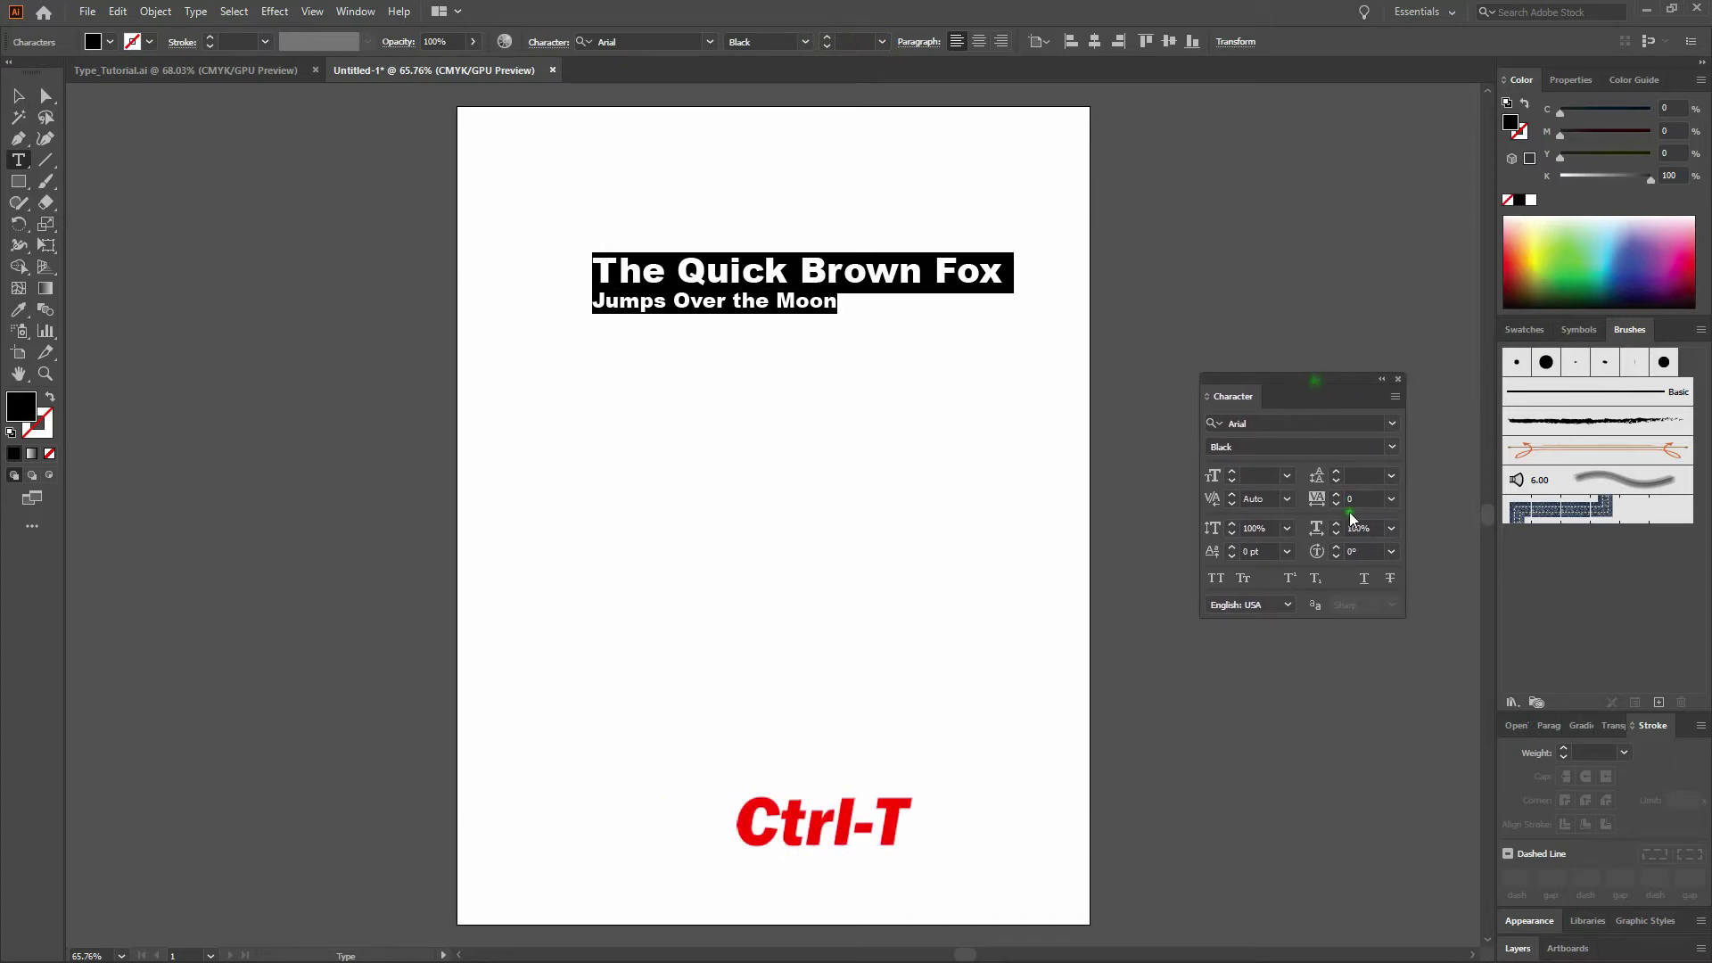
click(1365, 474)
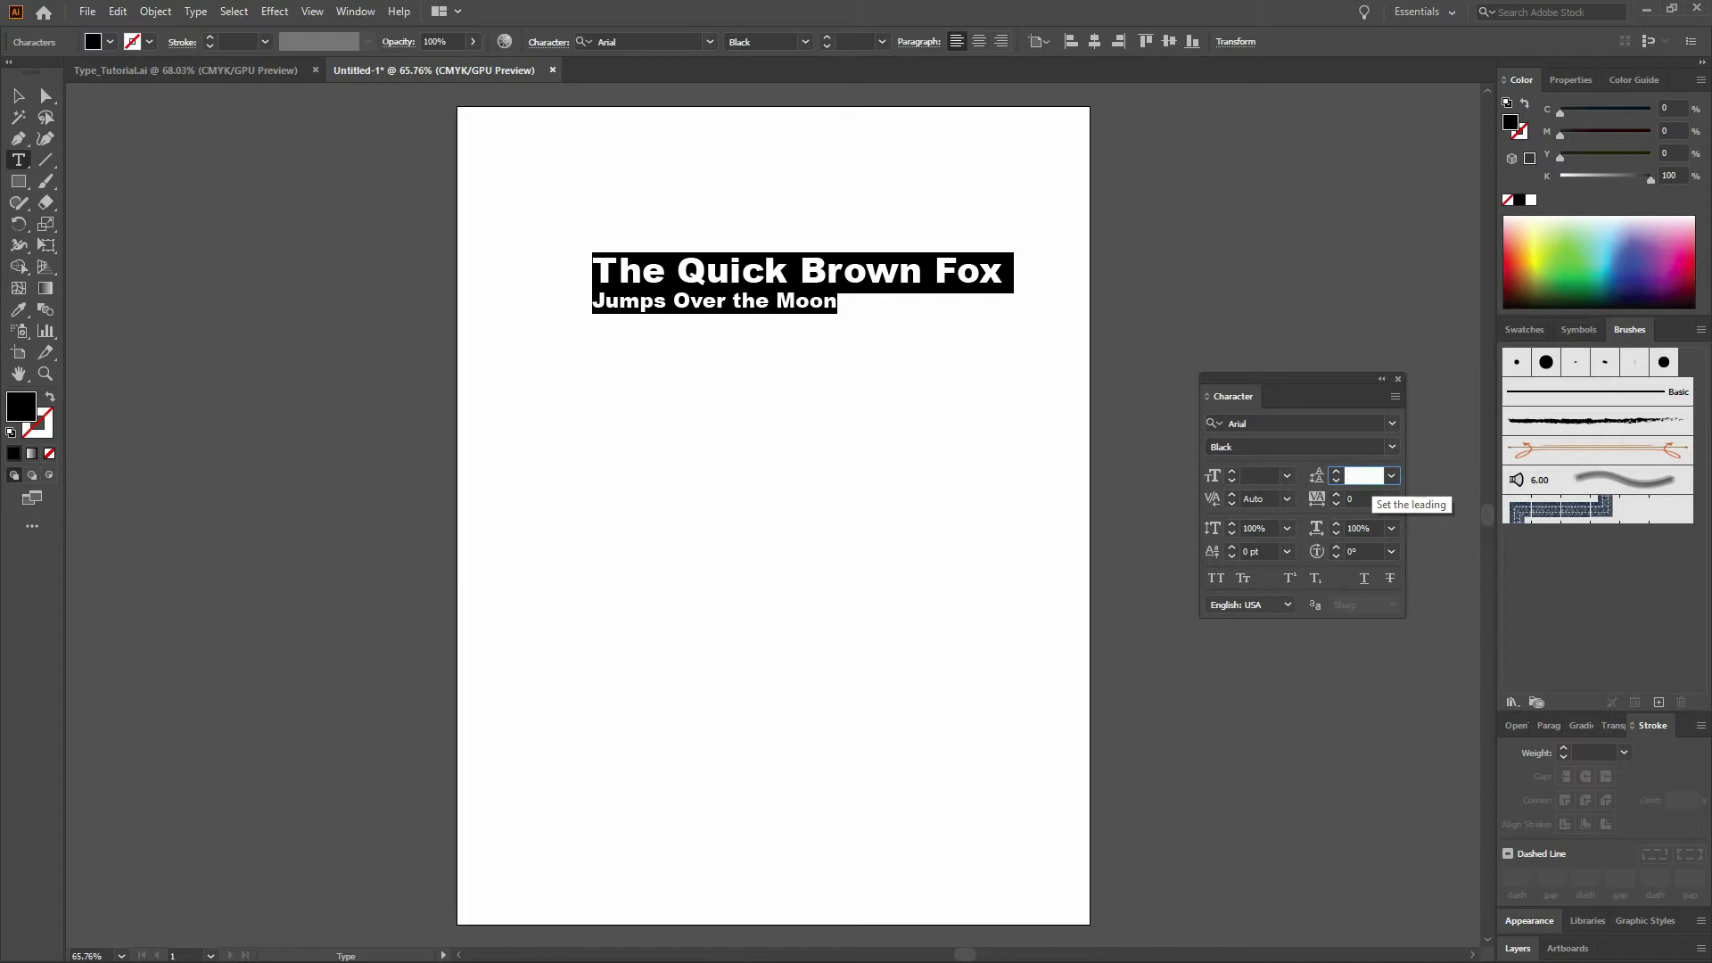
text(24)
key(Return)
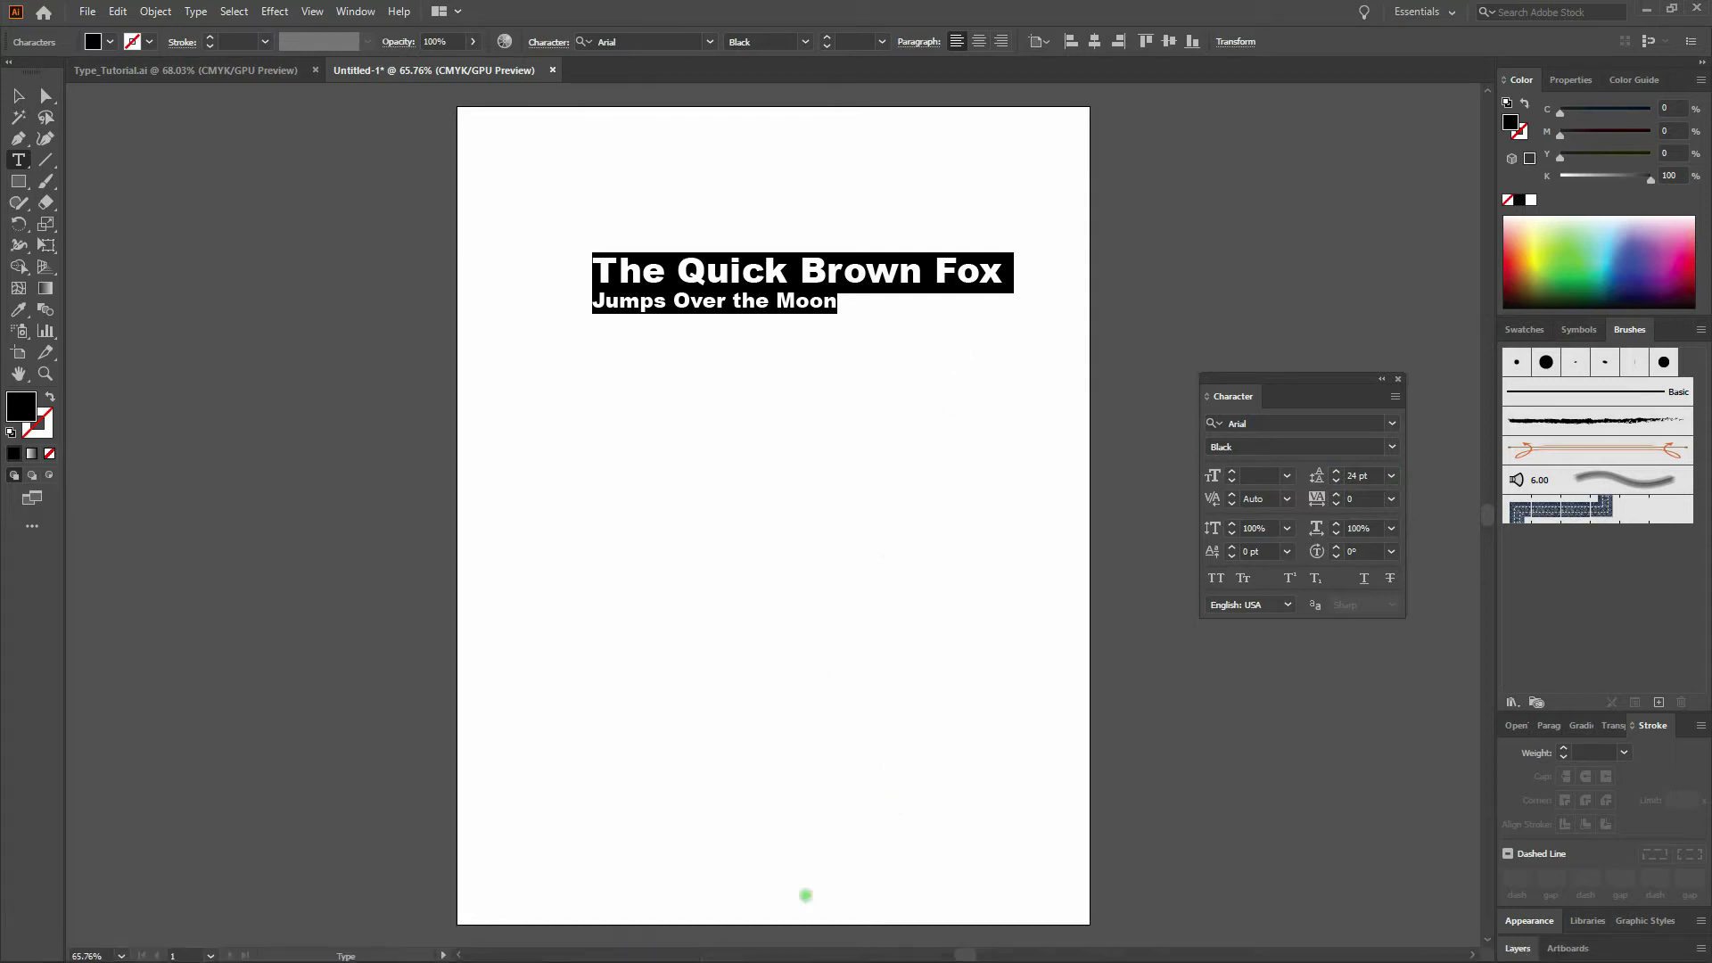
- Switch to the browser at lipsum.com, generate 3 paragraphs of Lorem Ipsum and copy all of the generated text
click(459, 948)
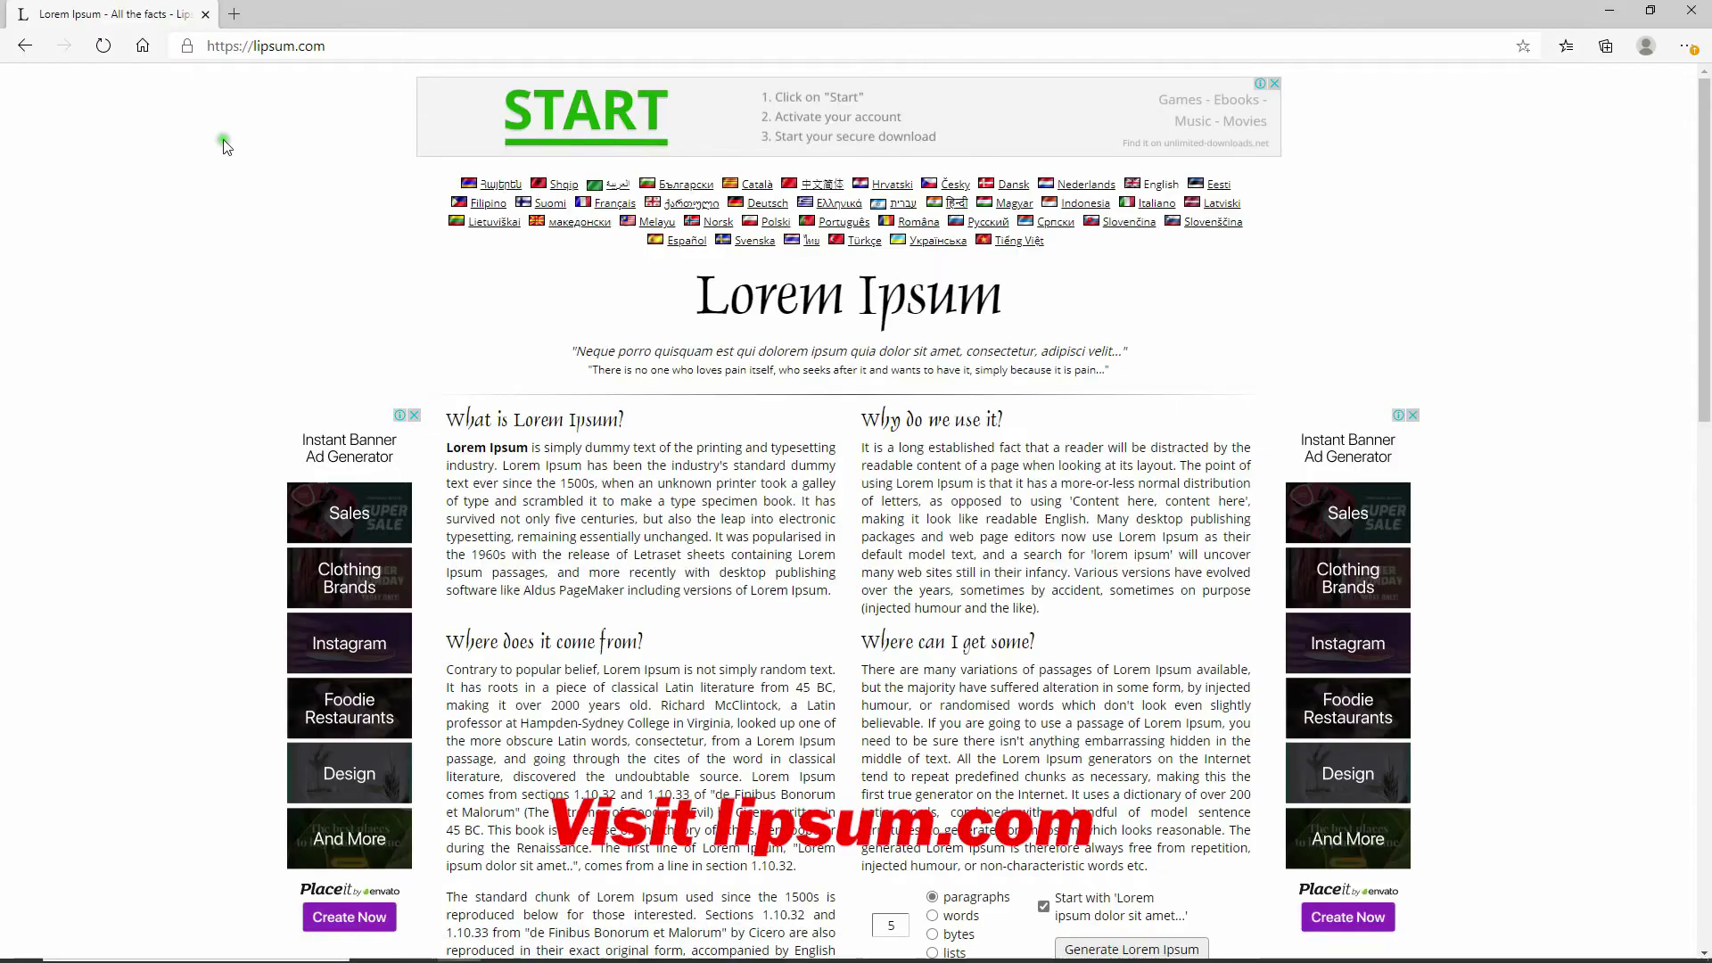
scroll(1074, 505, down, 6)
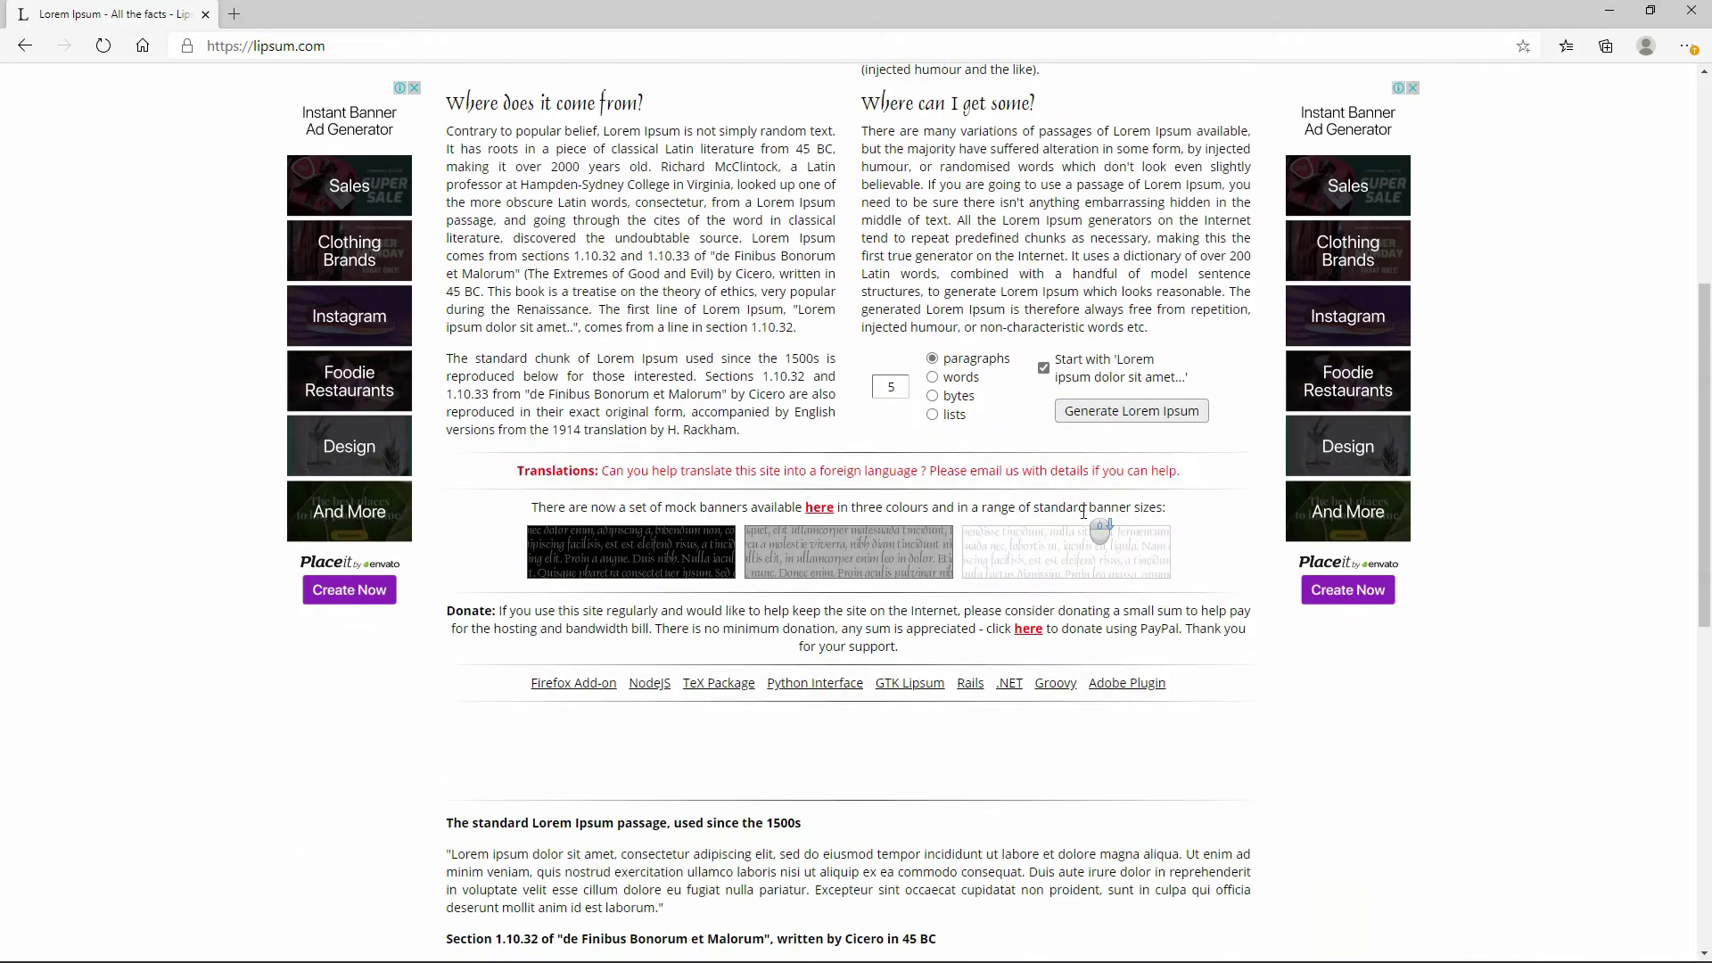
double_click(882, 386)
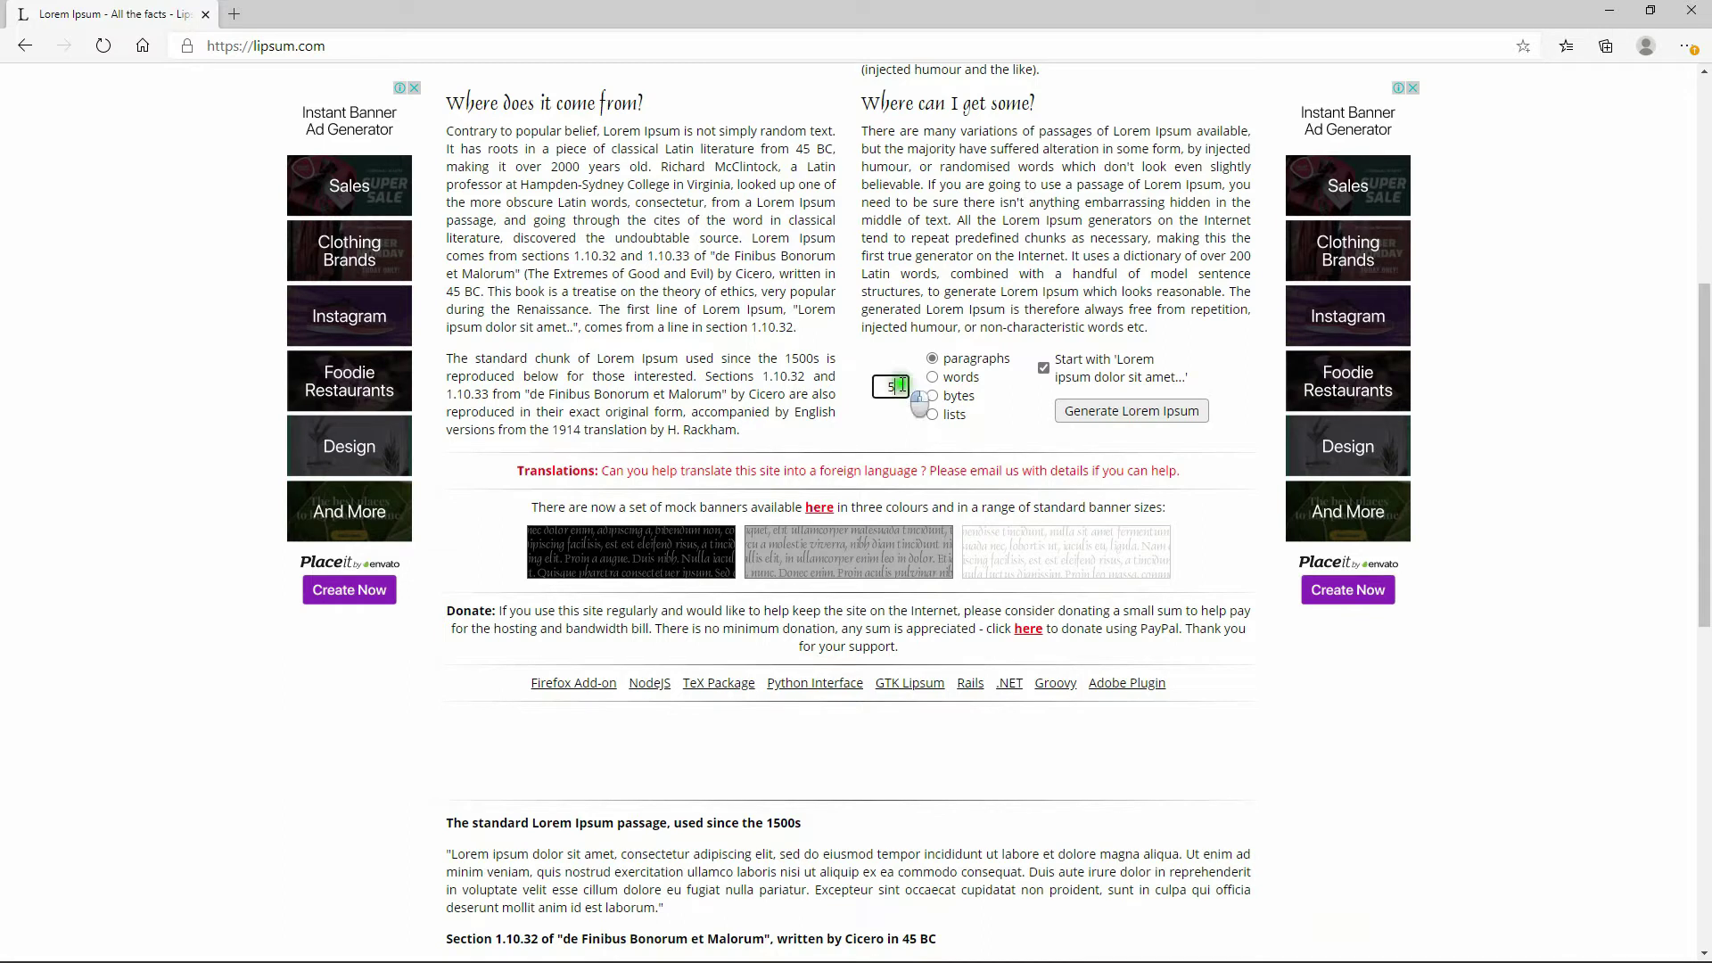
text(3)
key(Return)
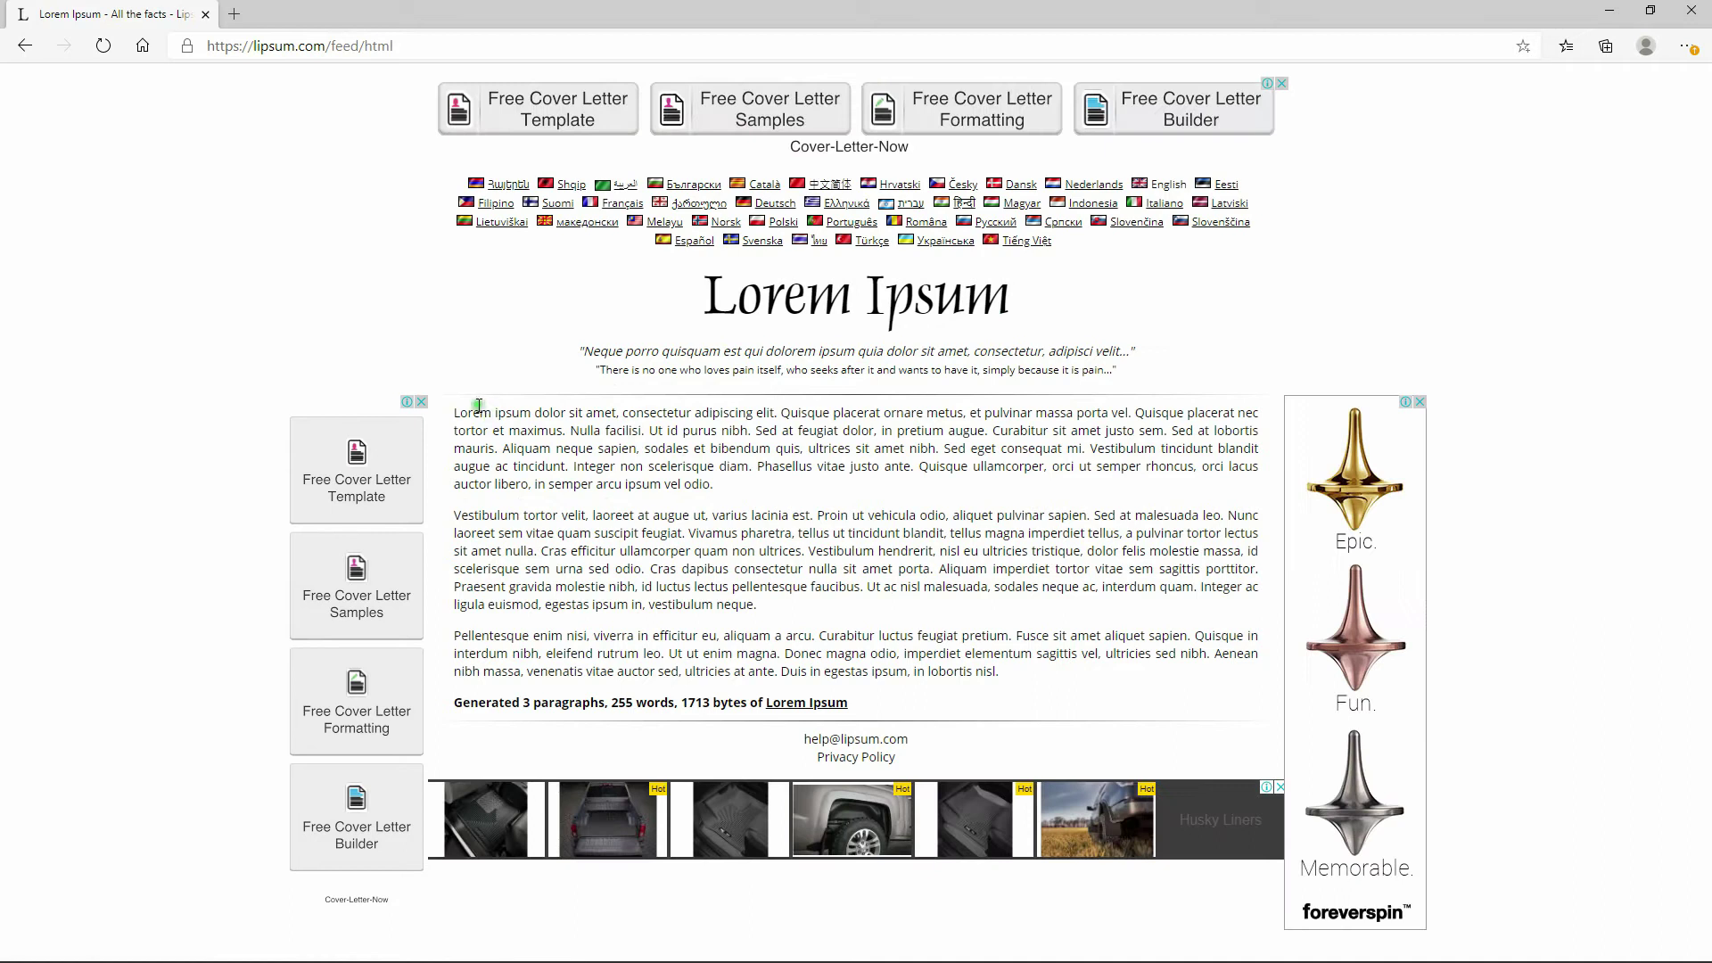
drag(455, 412, 1008, 688)
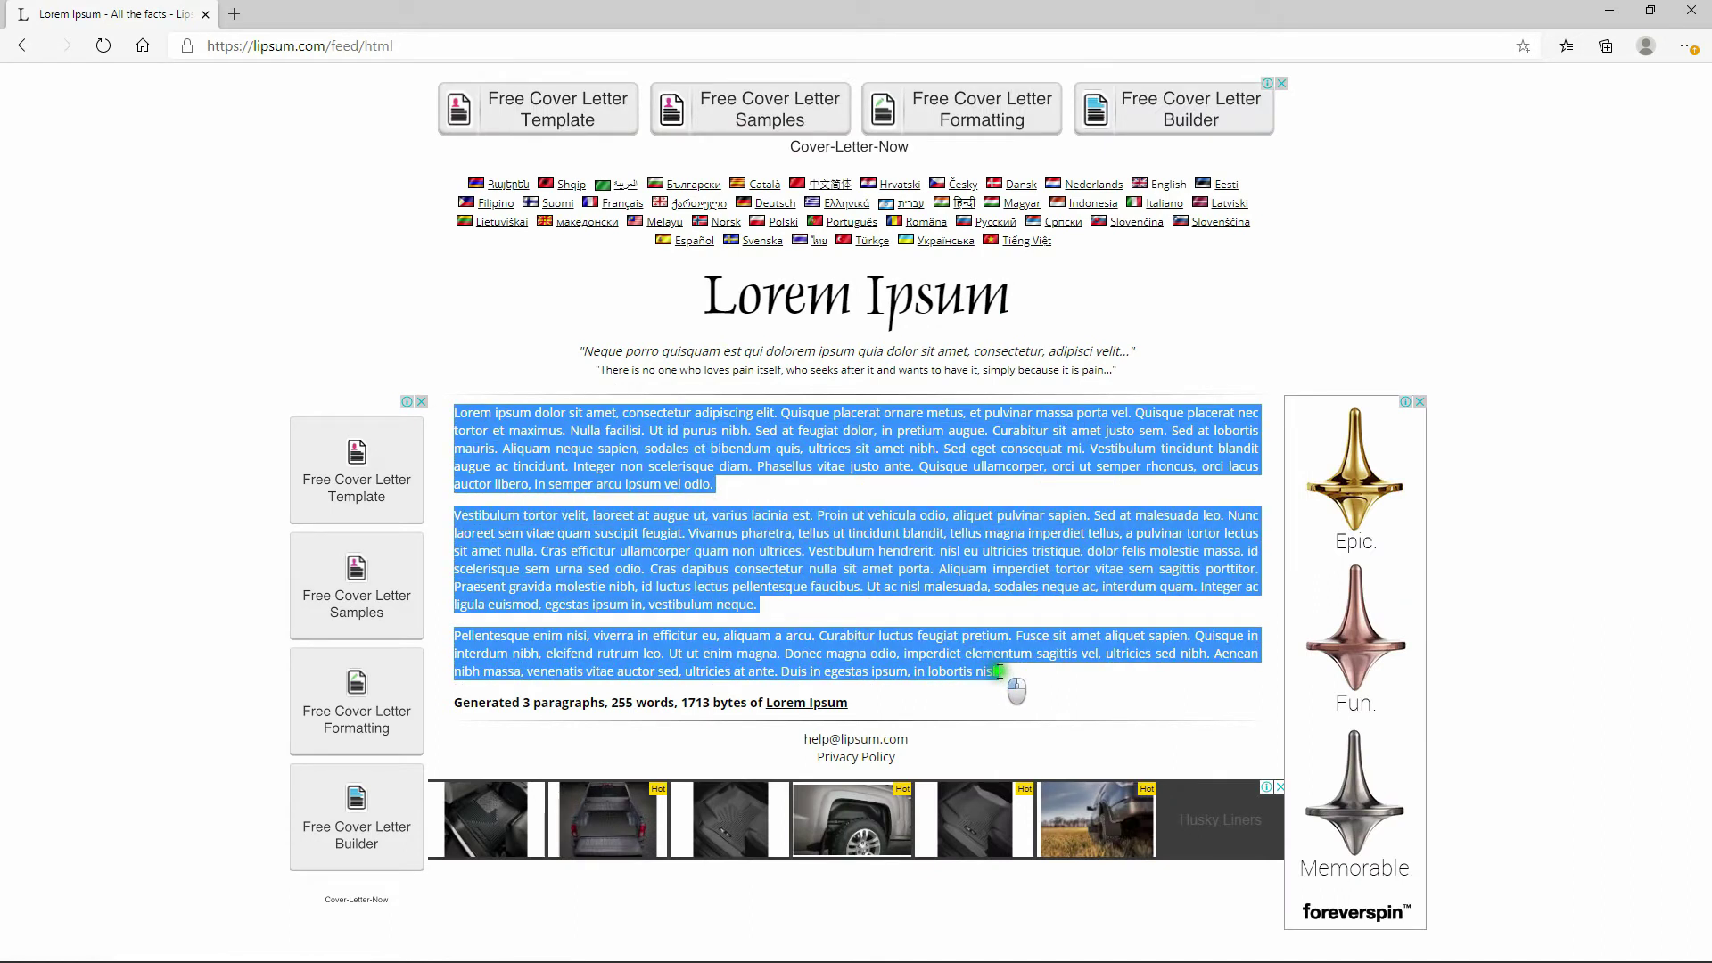
key(ctrl+c)
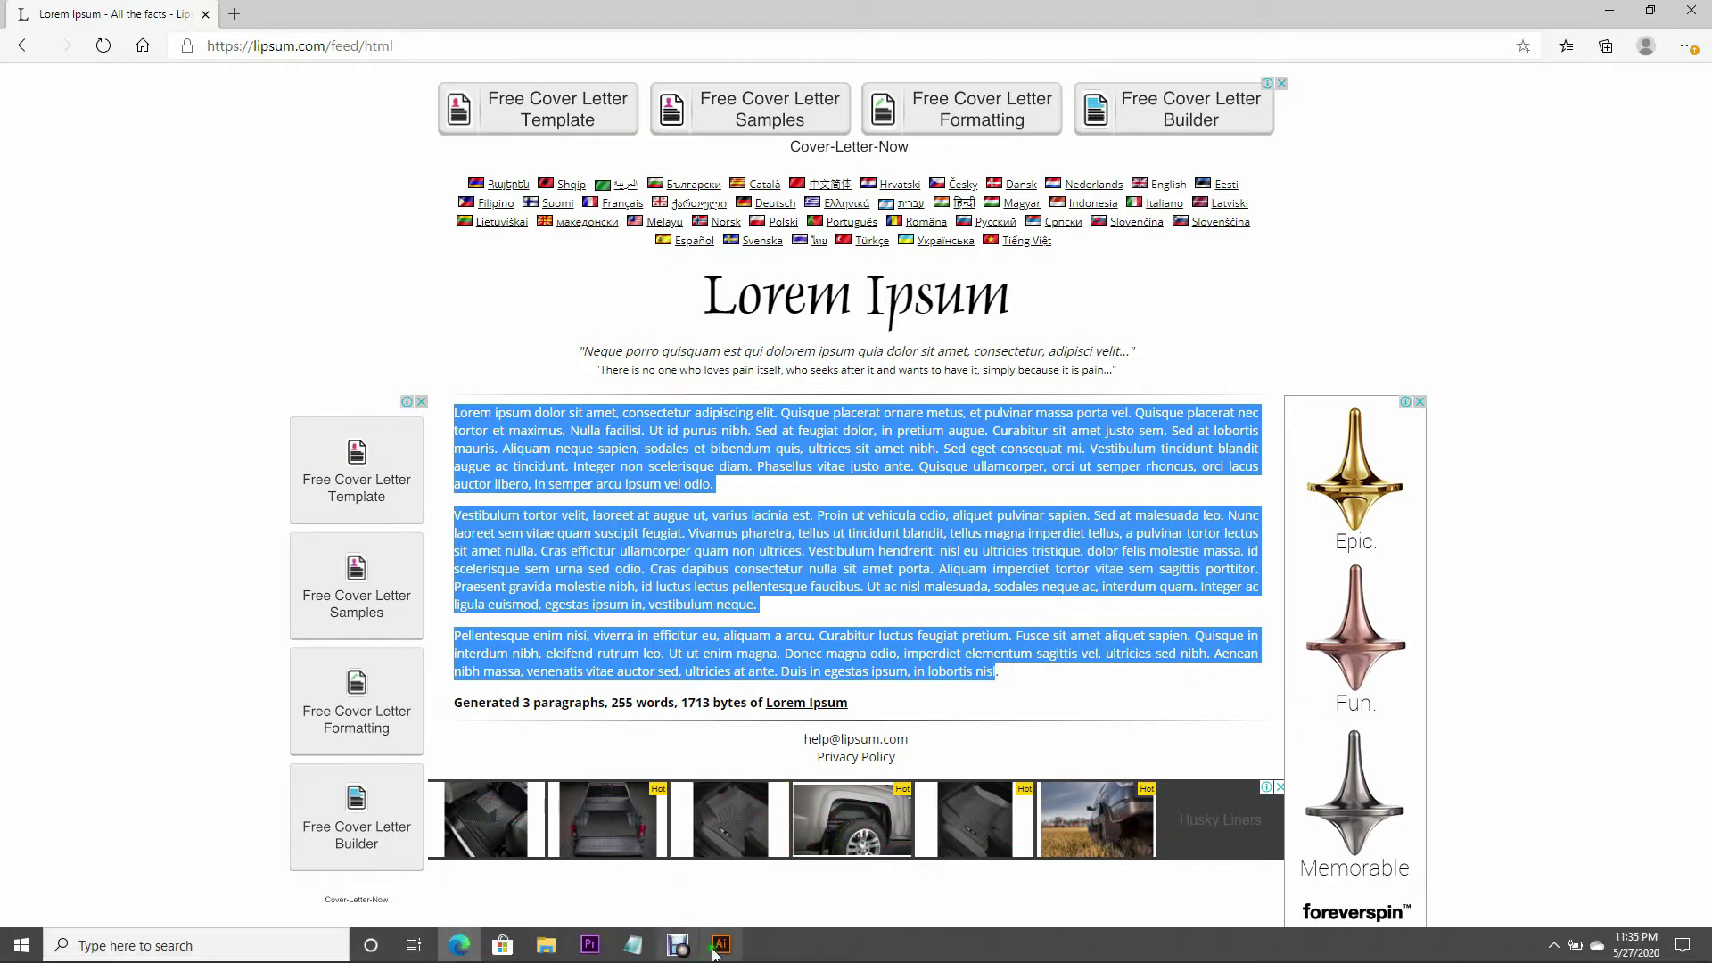
- Switch back to Illustrator, deselect the heading, and paste the copied paragraphs as point text below it
click(721, 954)
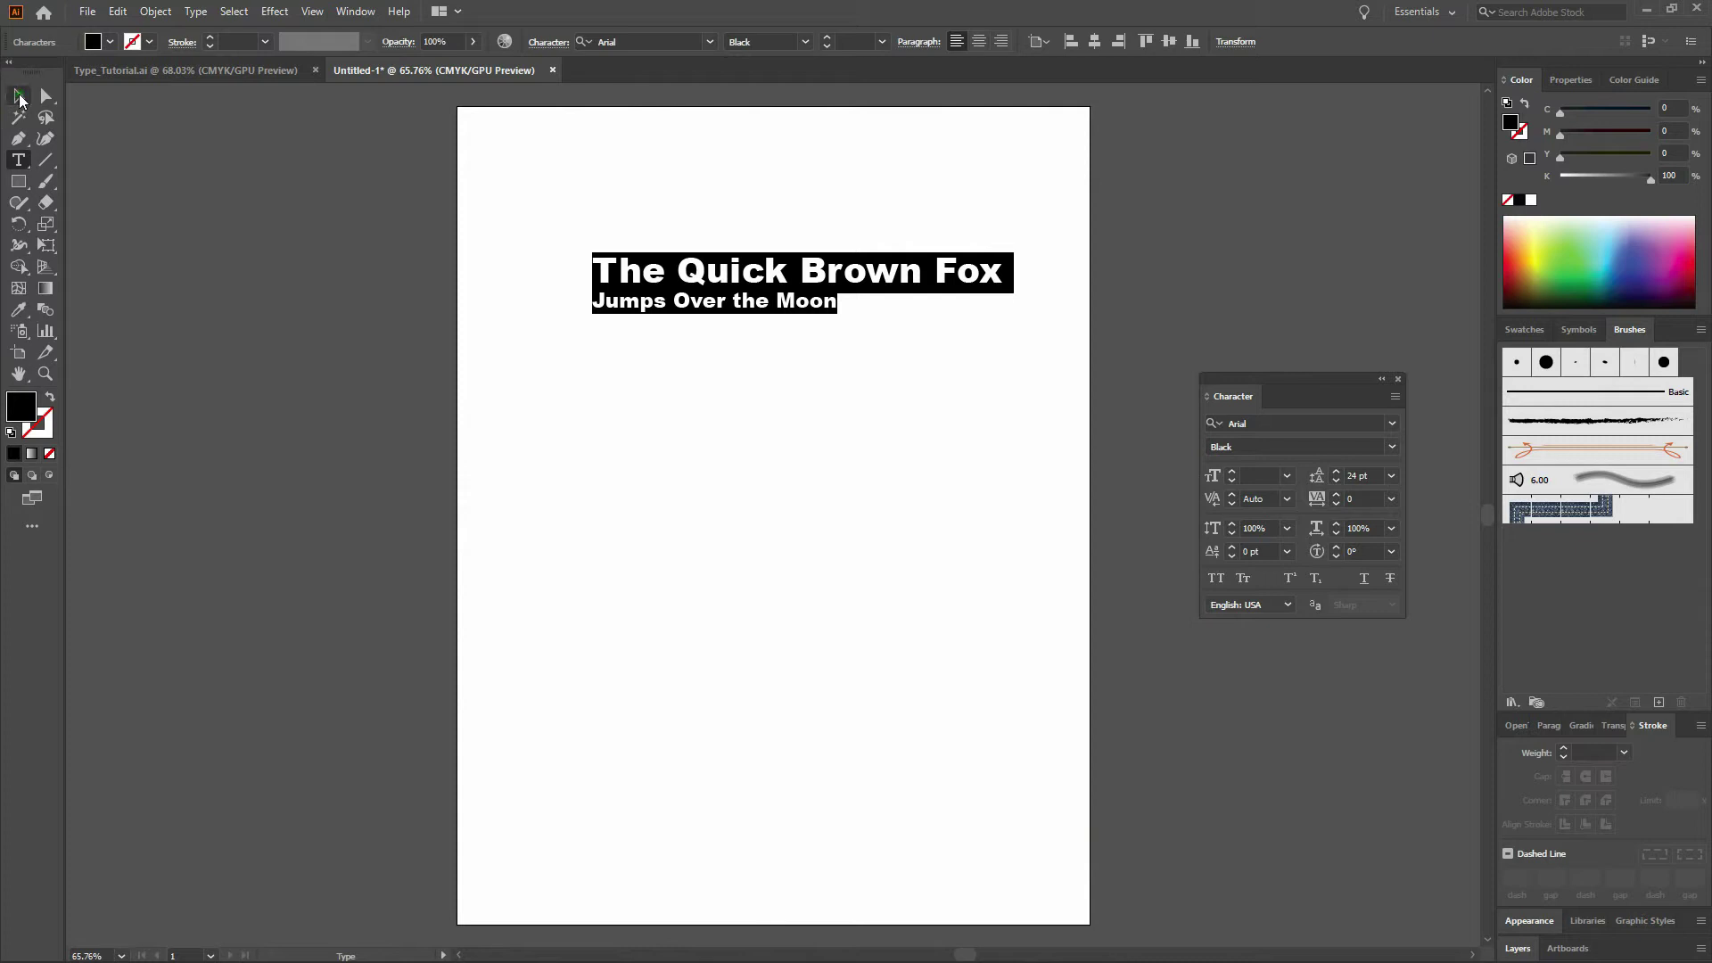
click(18, 95)
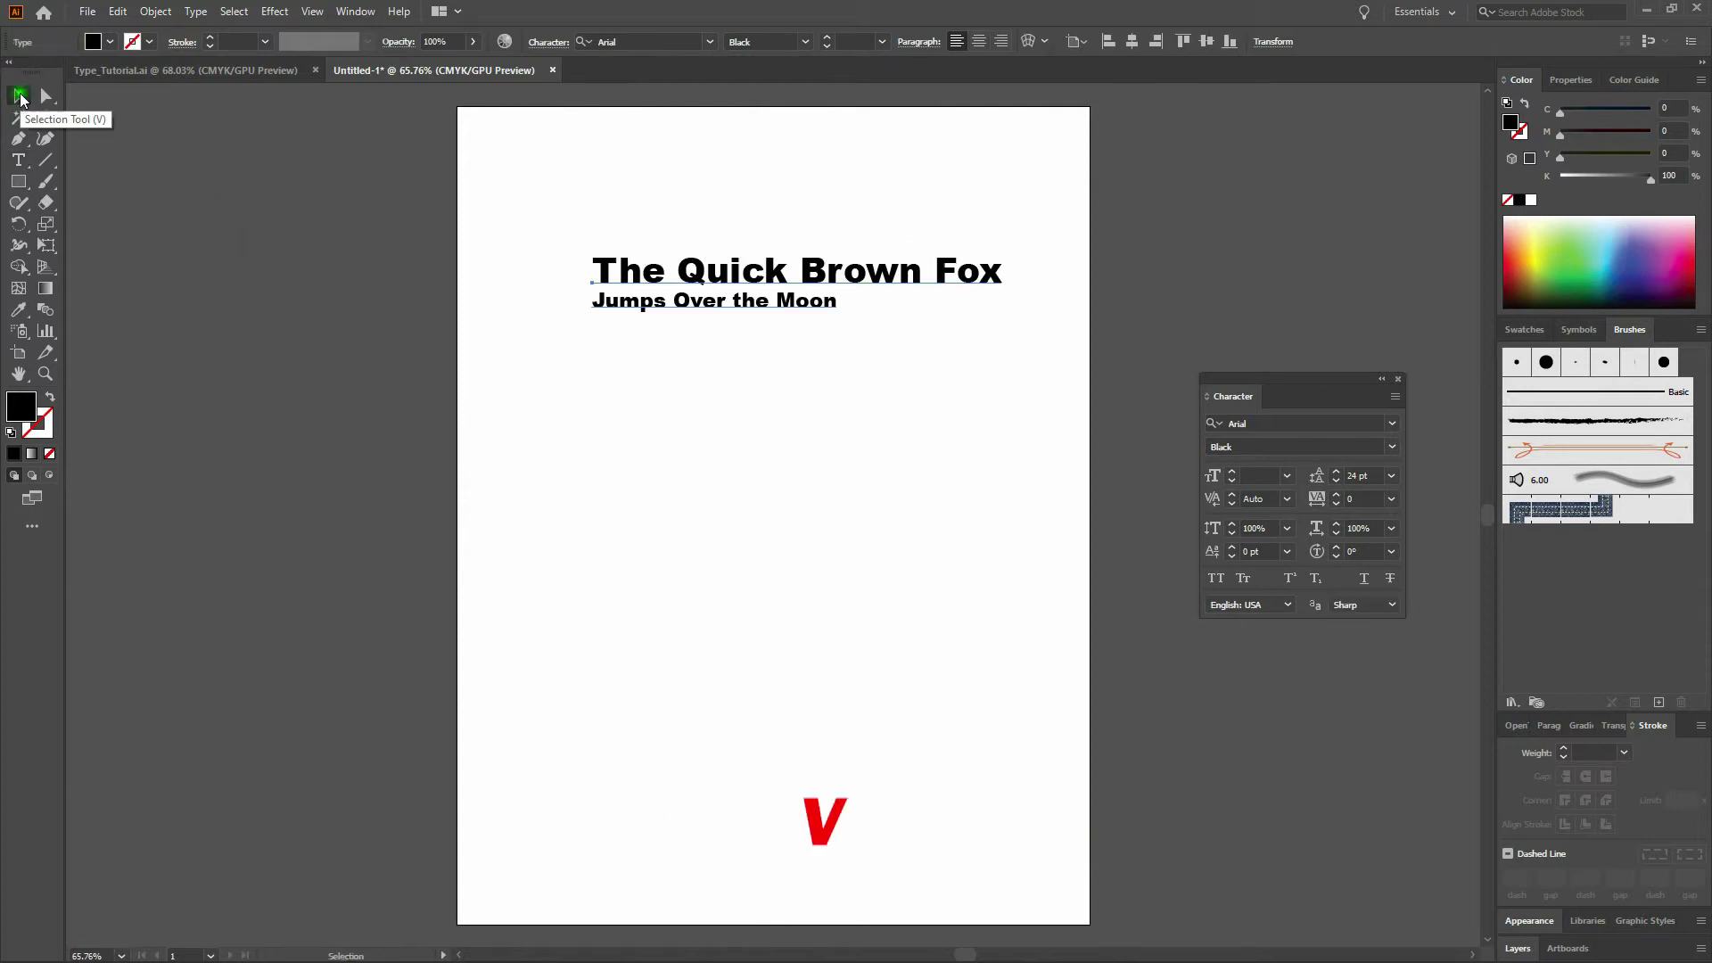
click(586, 392)
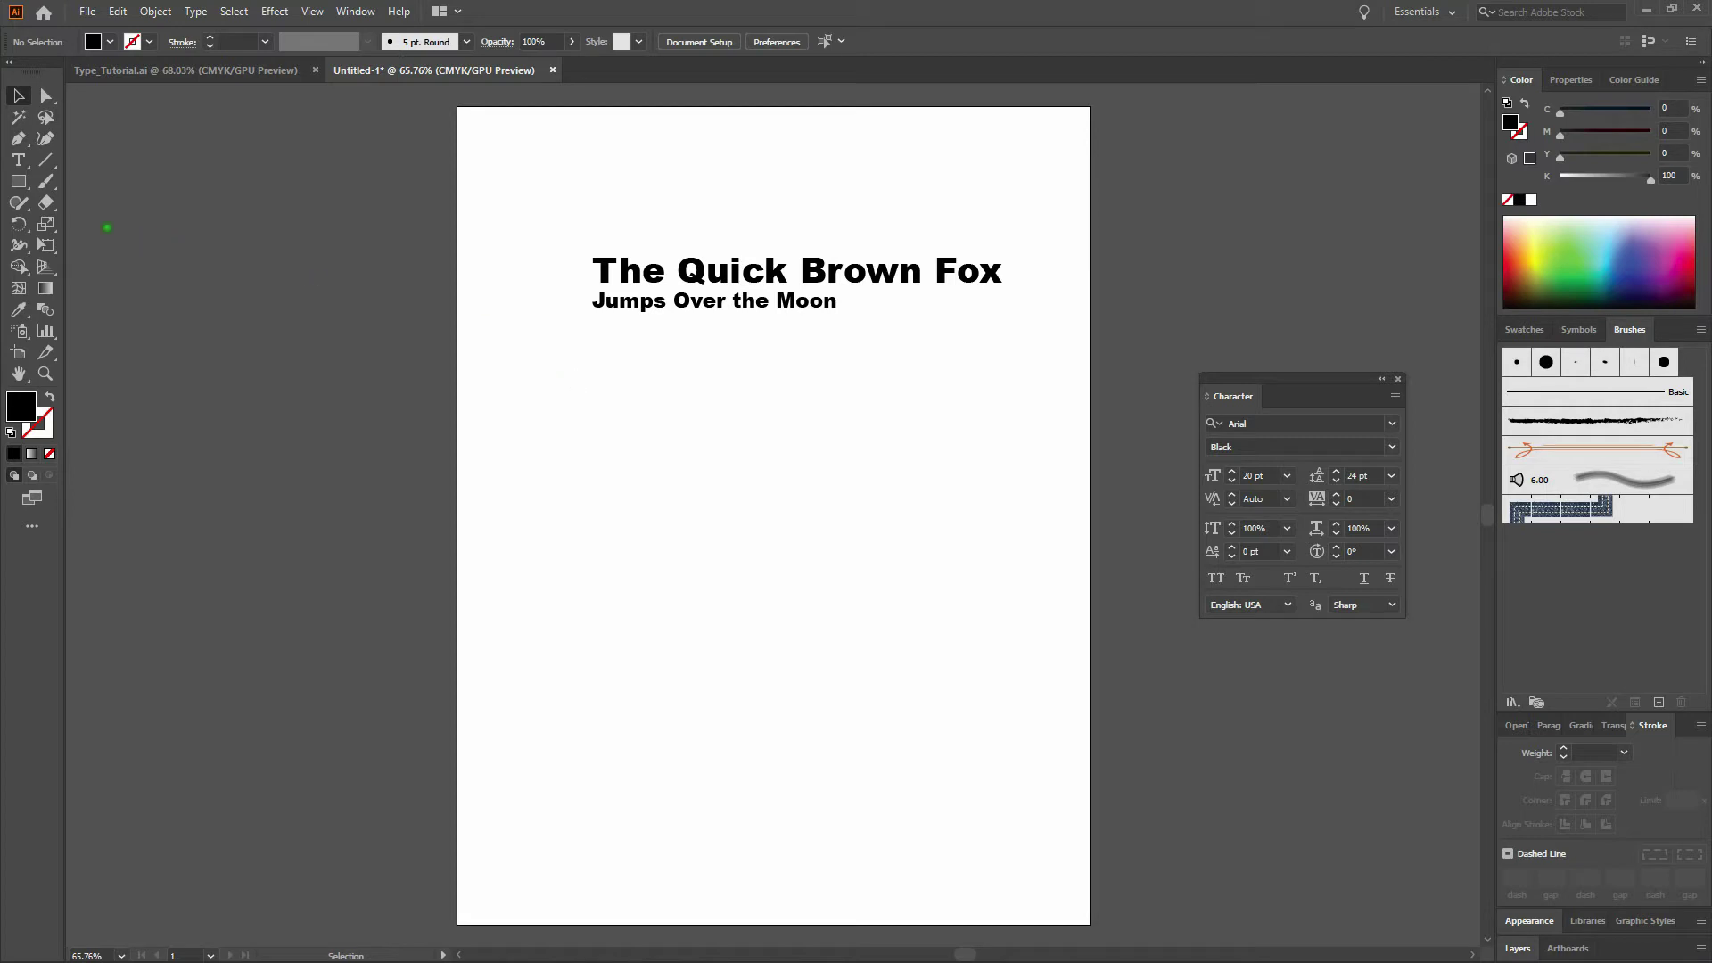
click(20, 160)
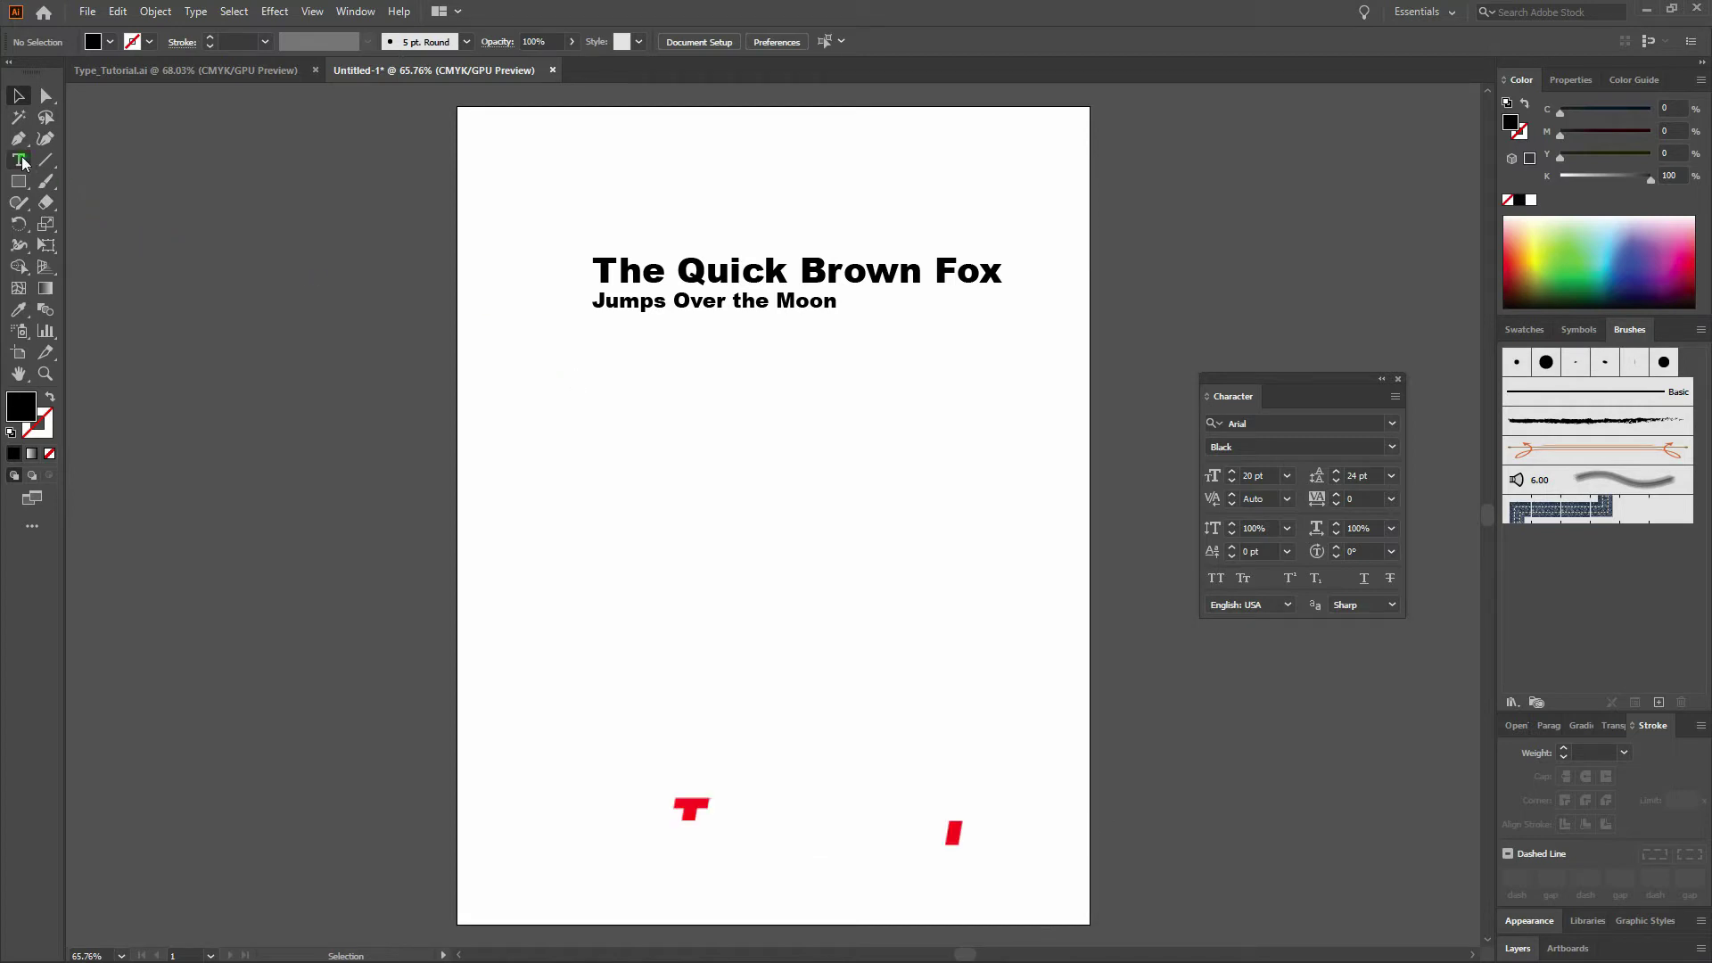
click(604, 383)
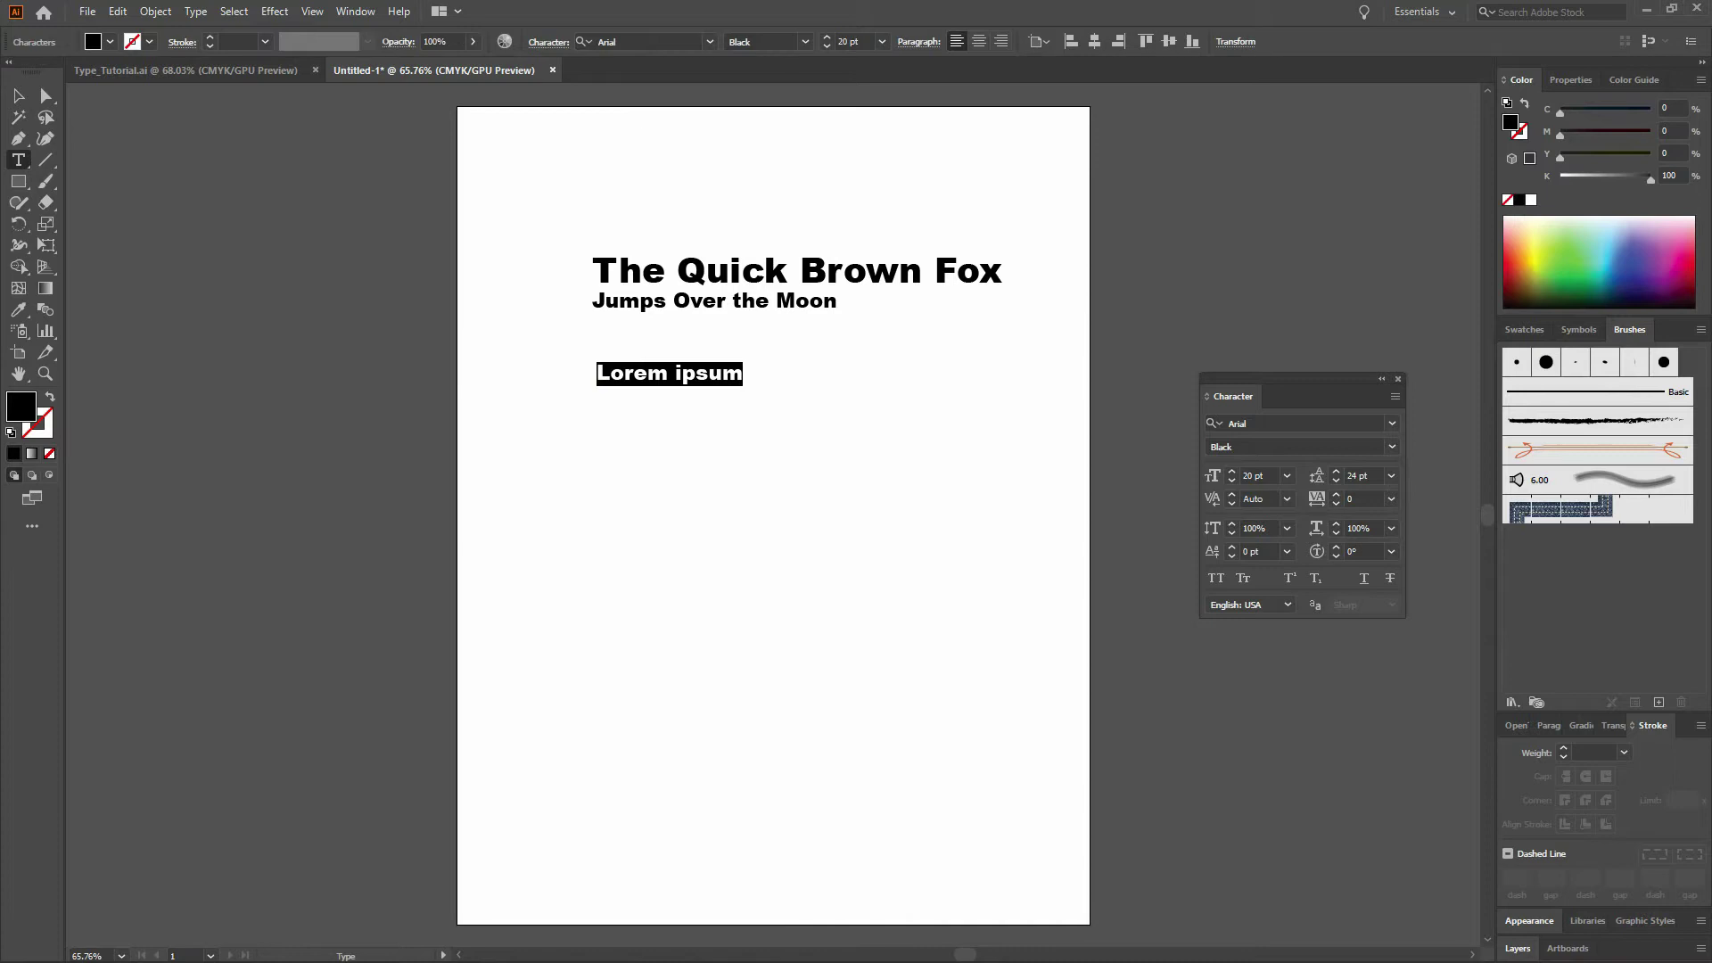
key(ctrl+v)
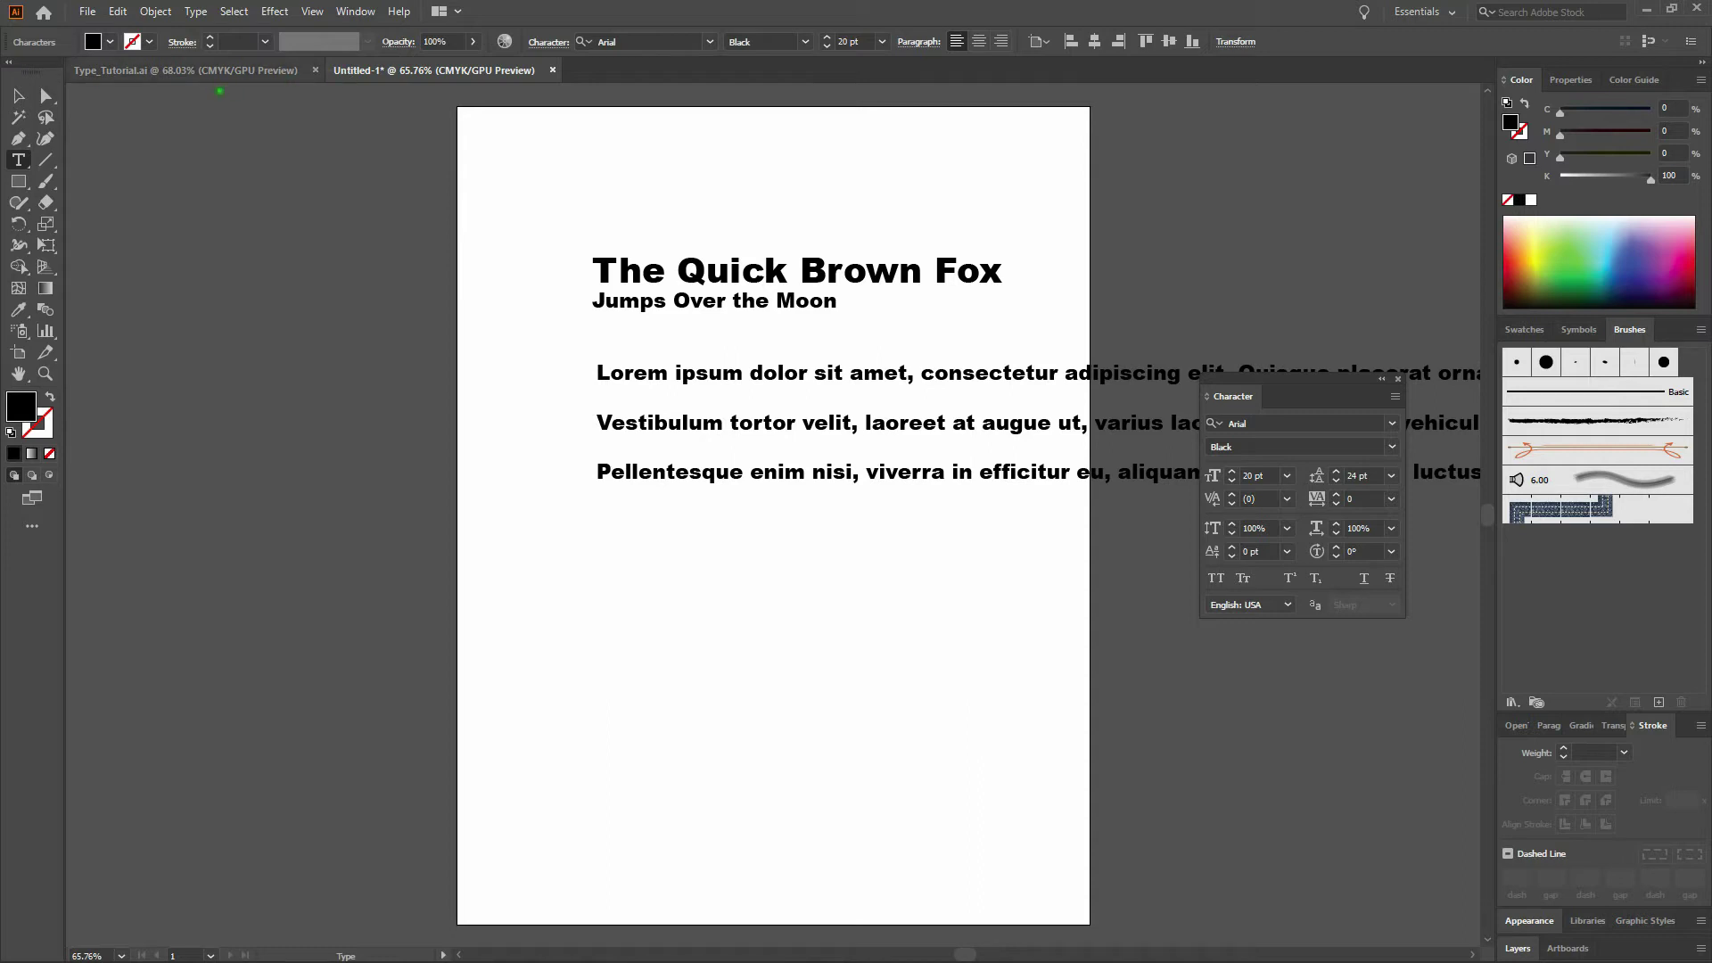
click(18, 96)
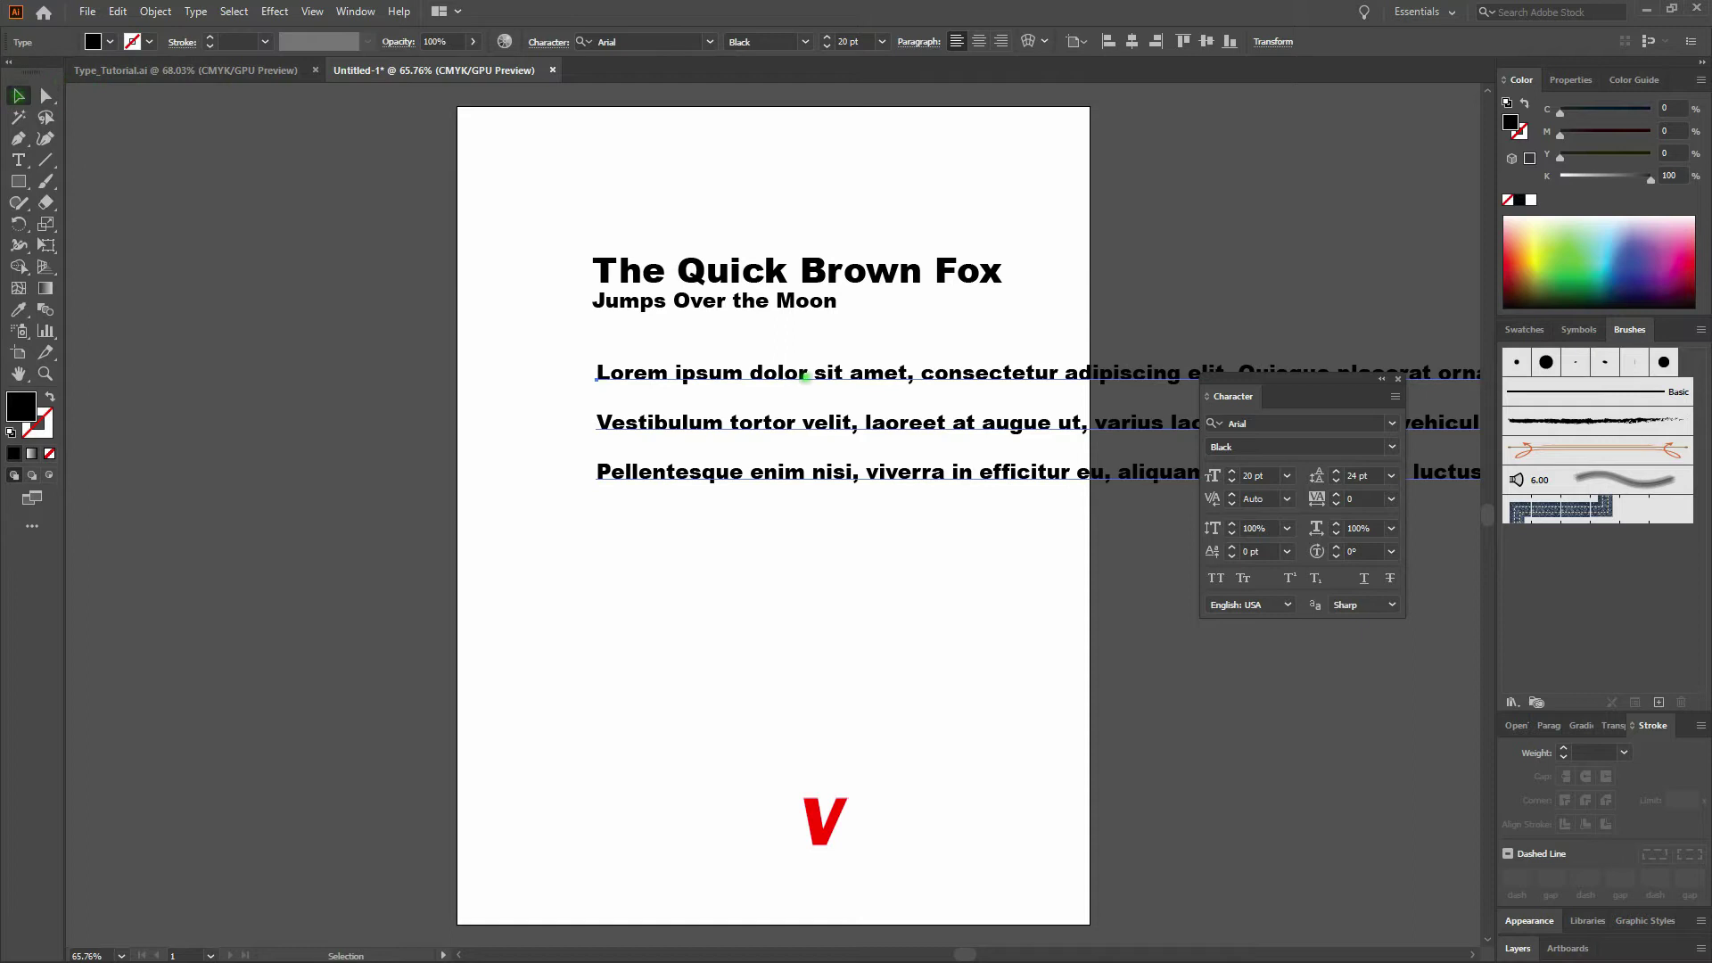
- Delete the pasted Lorem Ipsum point text below the heading
key(Delete)
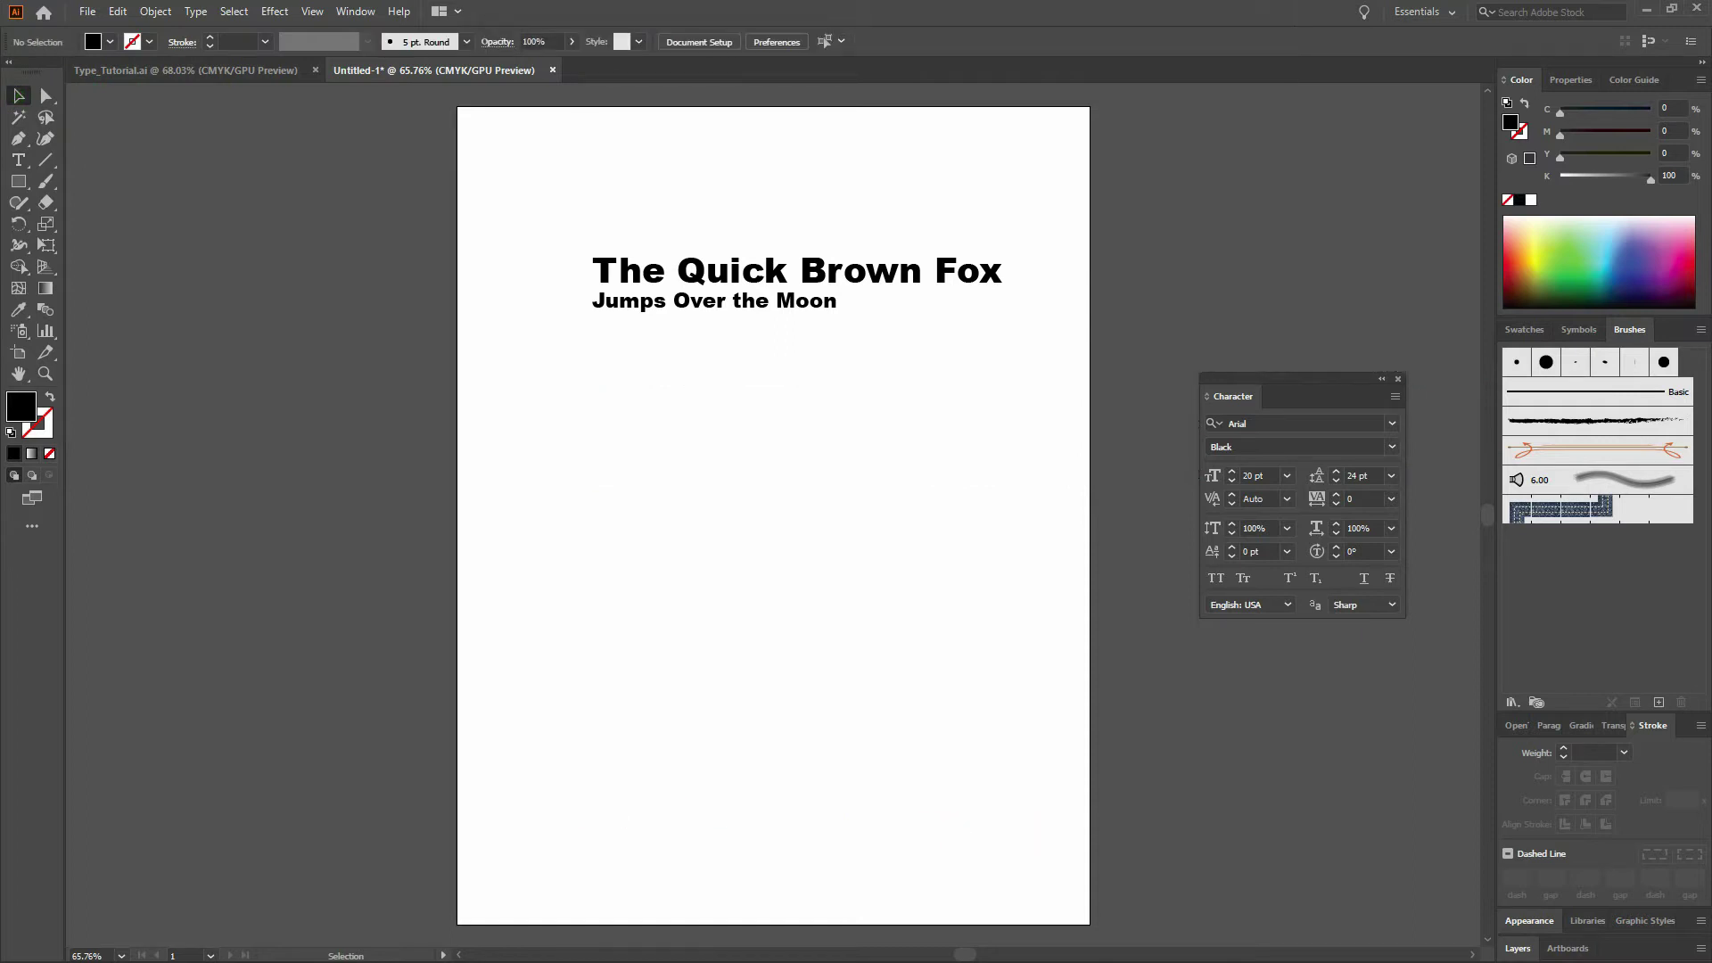
- Draw a text area about 213 pt wide and 370 pt high below the heading, and delete it again
click(28, 163)
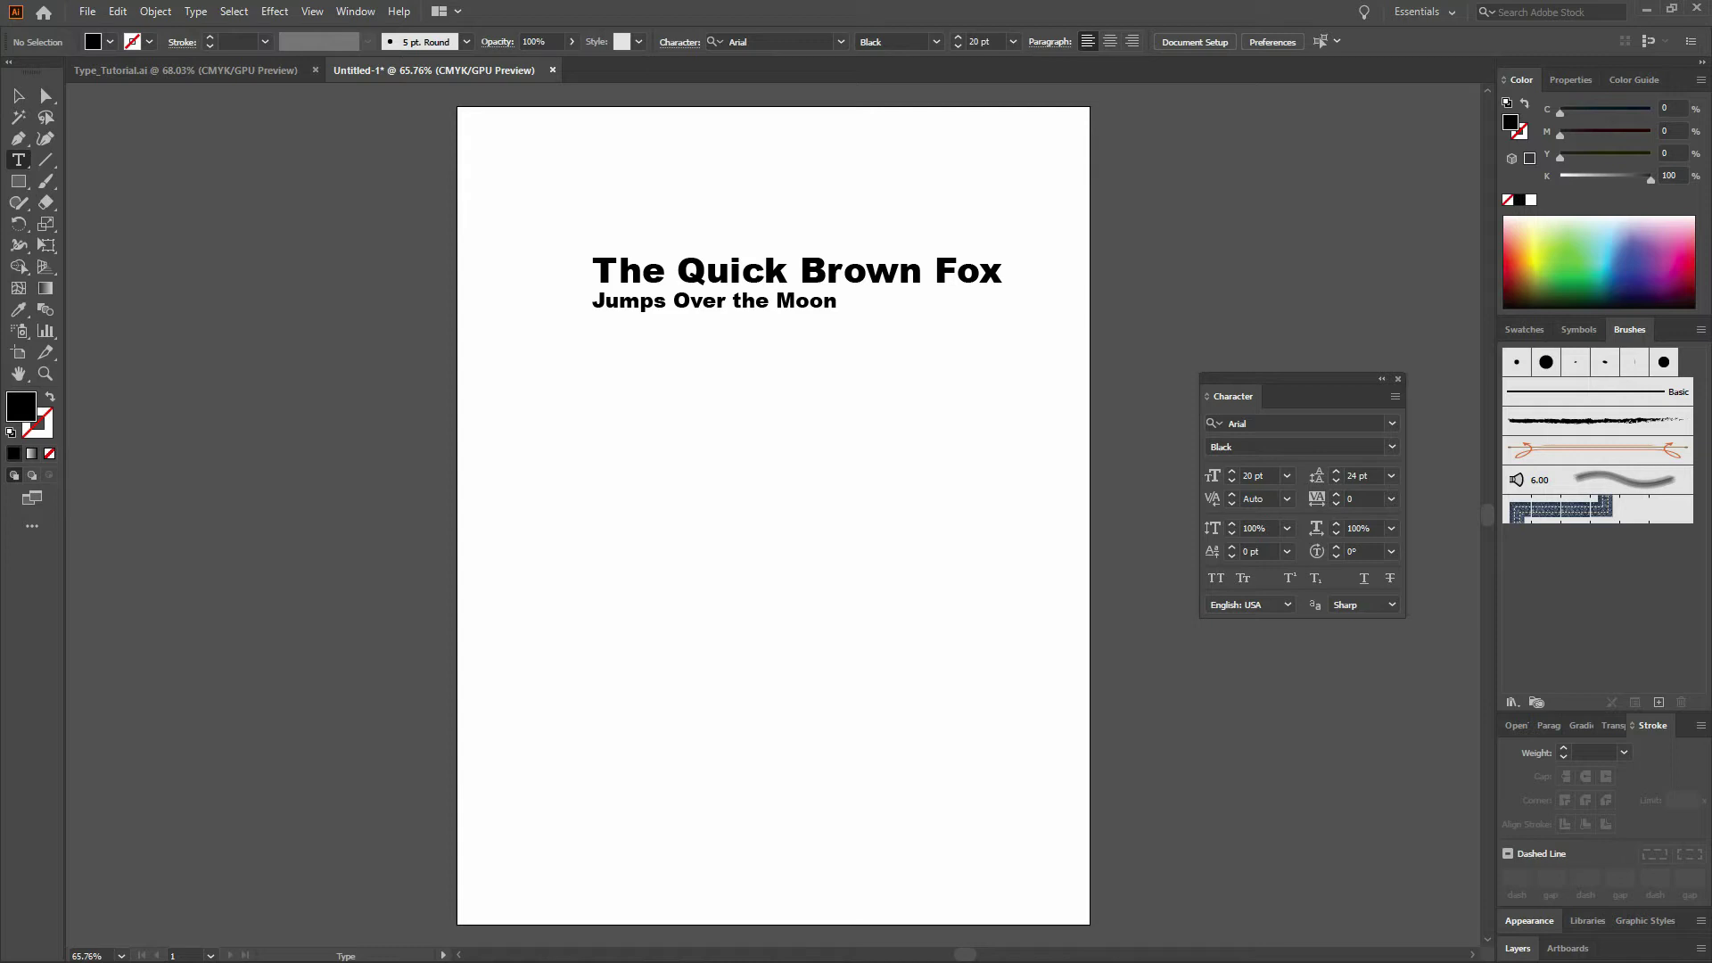
drag(596, 331, 819, 611)
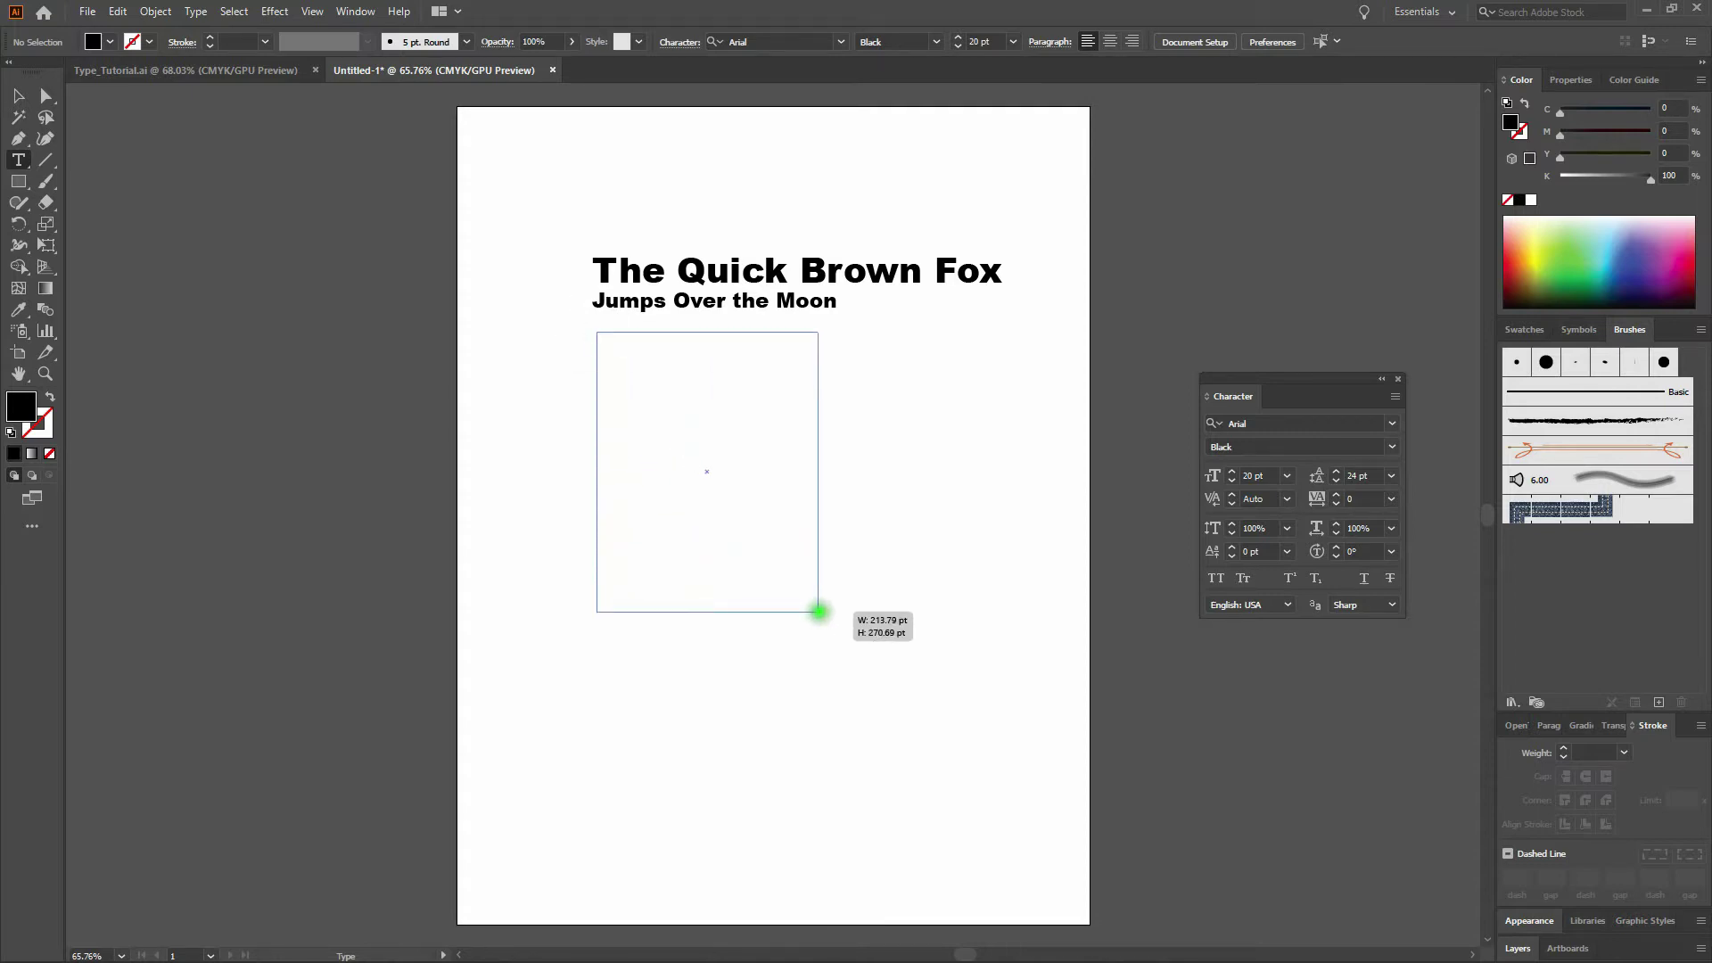
drag(818, 612, 816, 714)
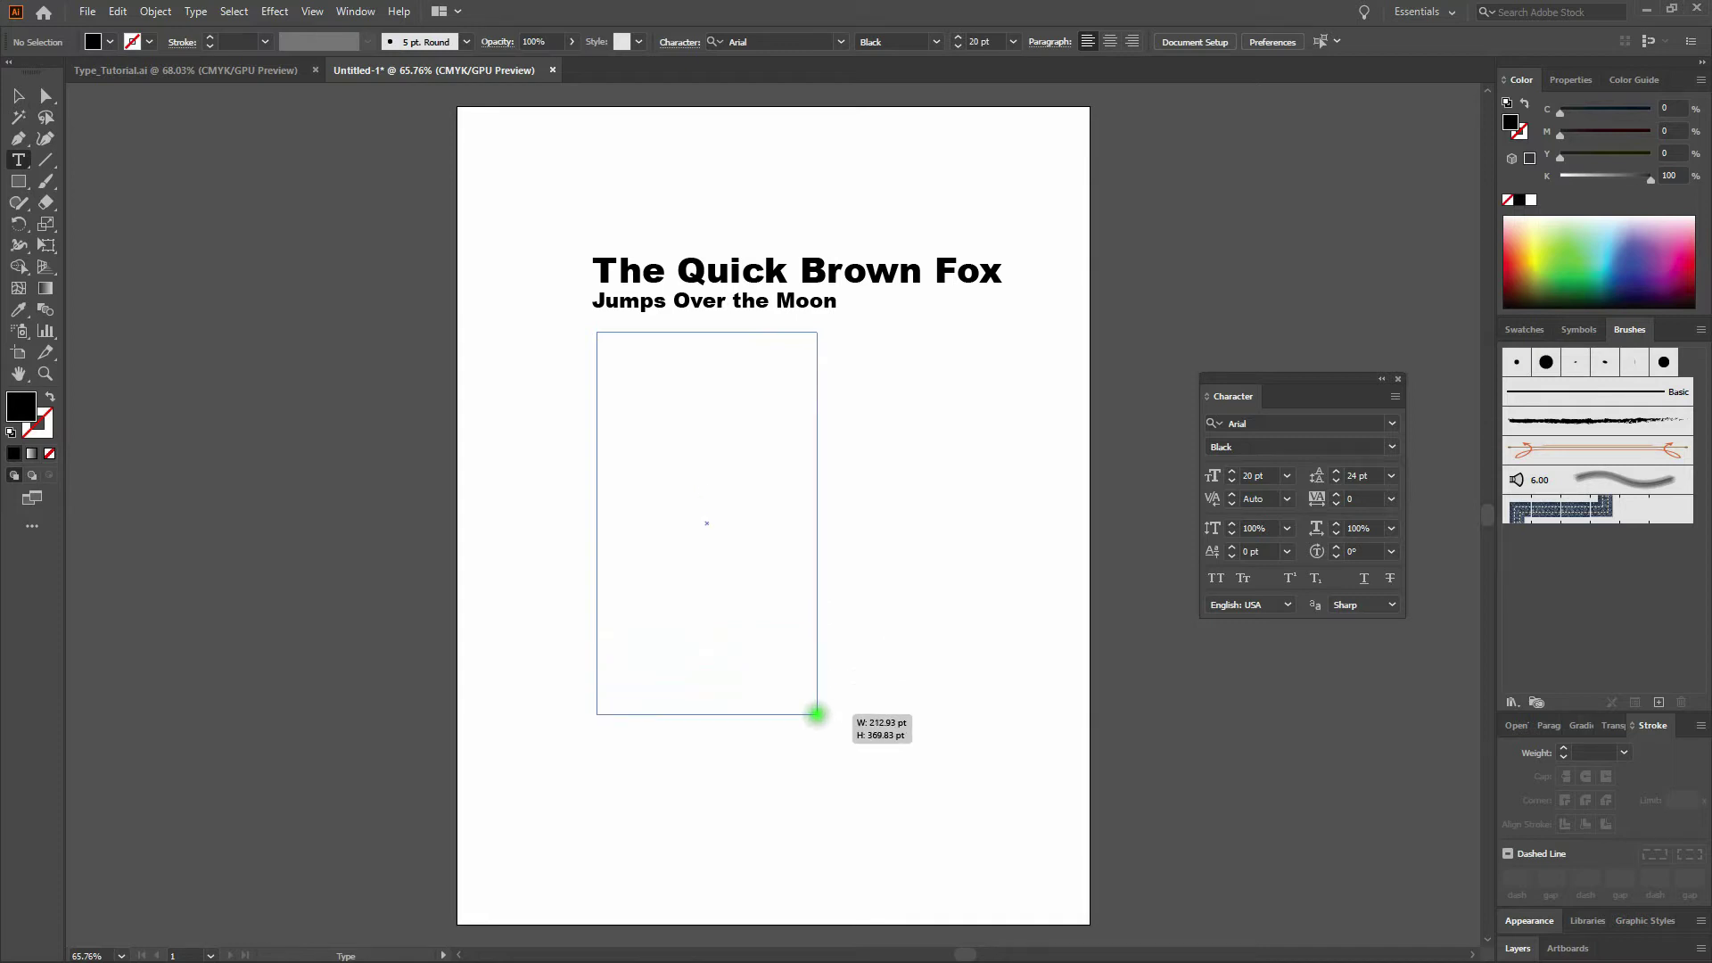
drag(817, 714, 817, 714)
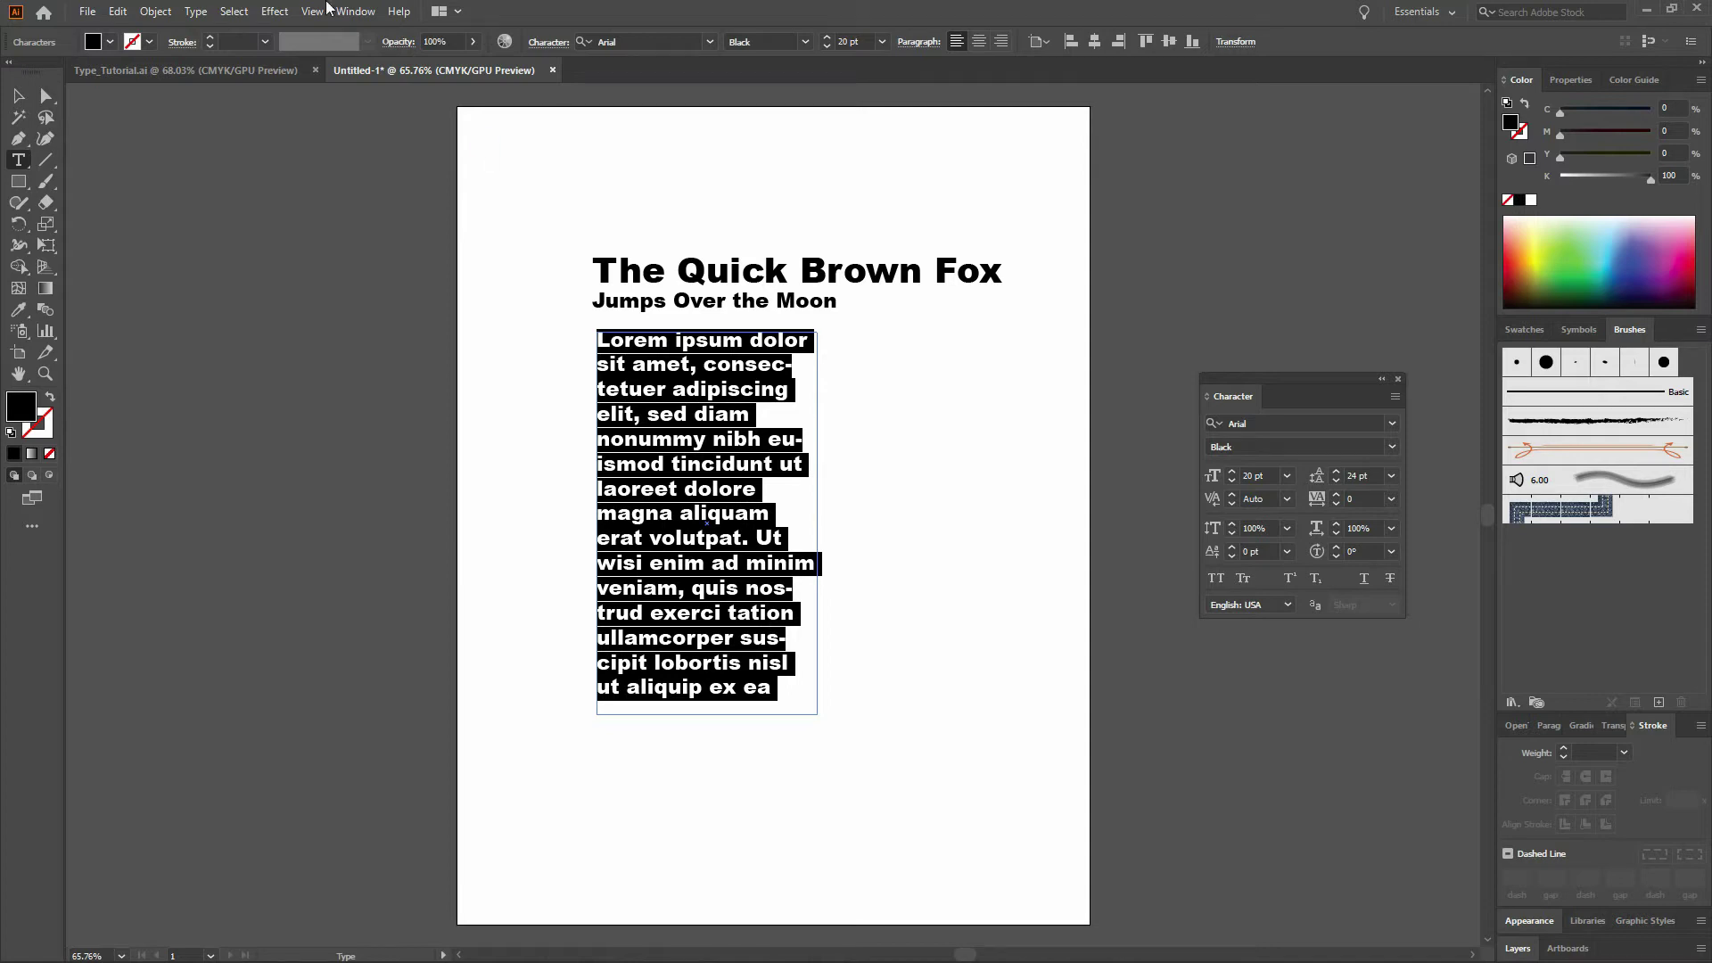
click(19, 95)
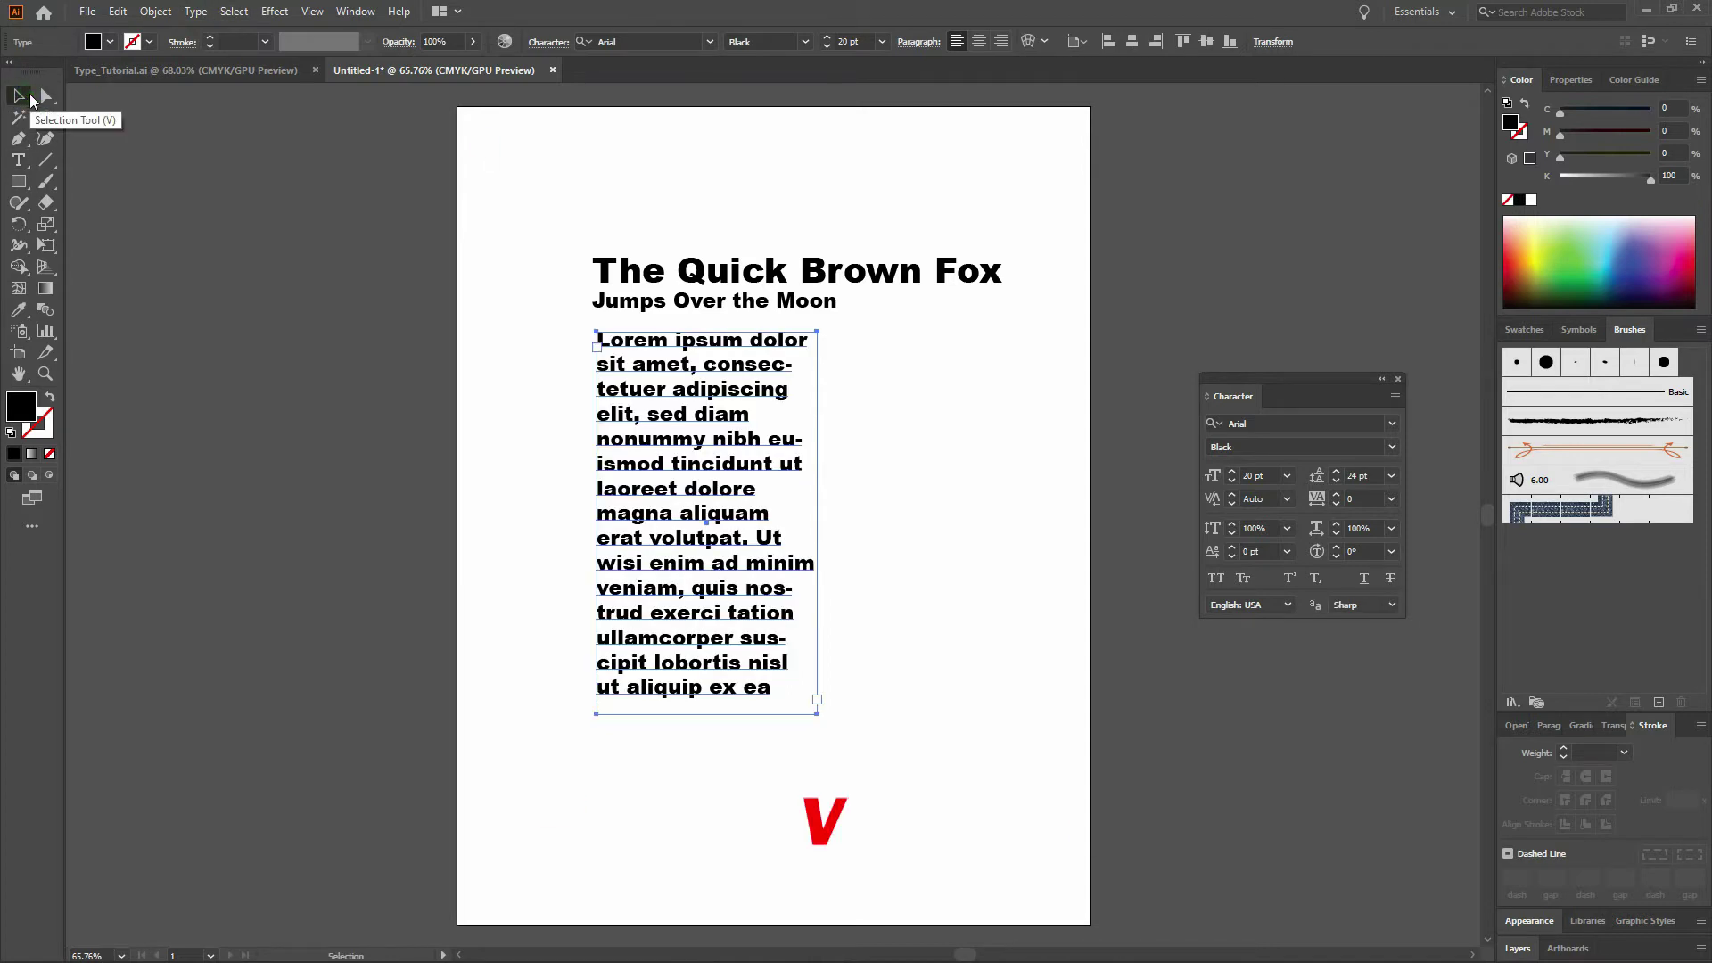
key(Delete)
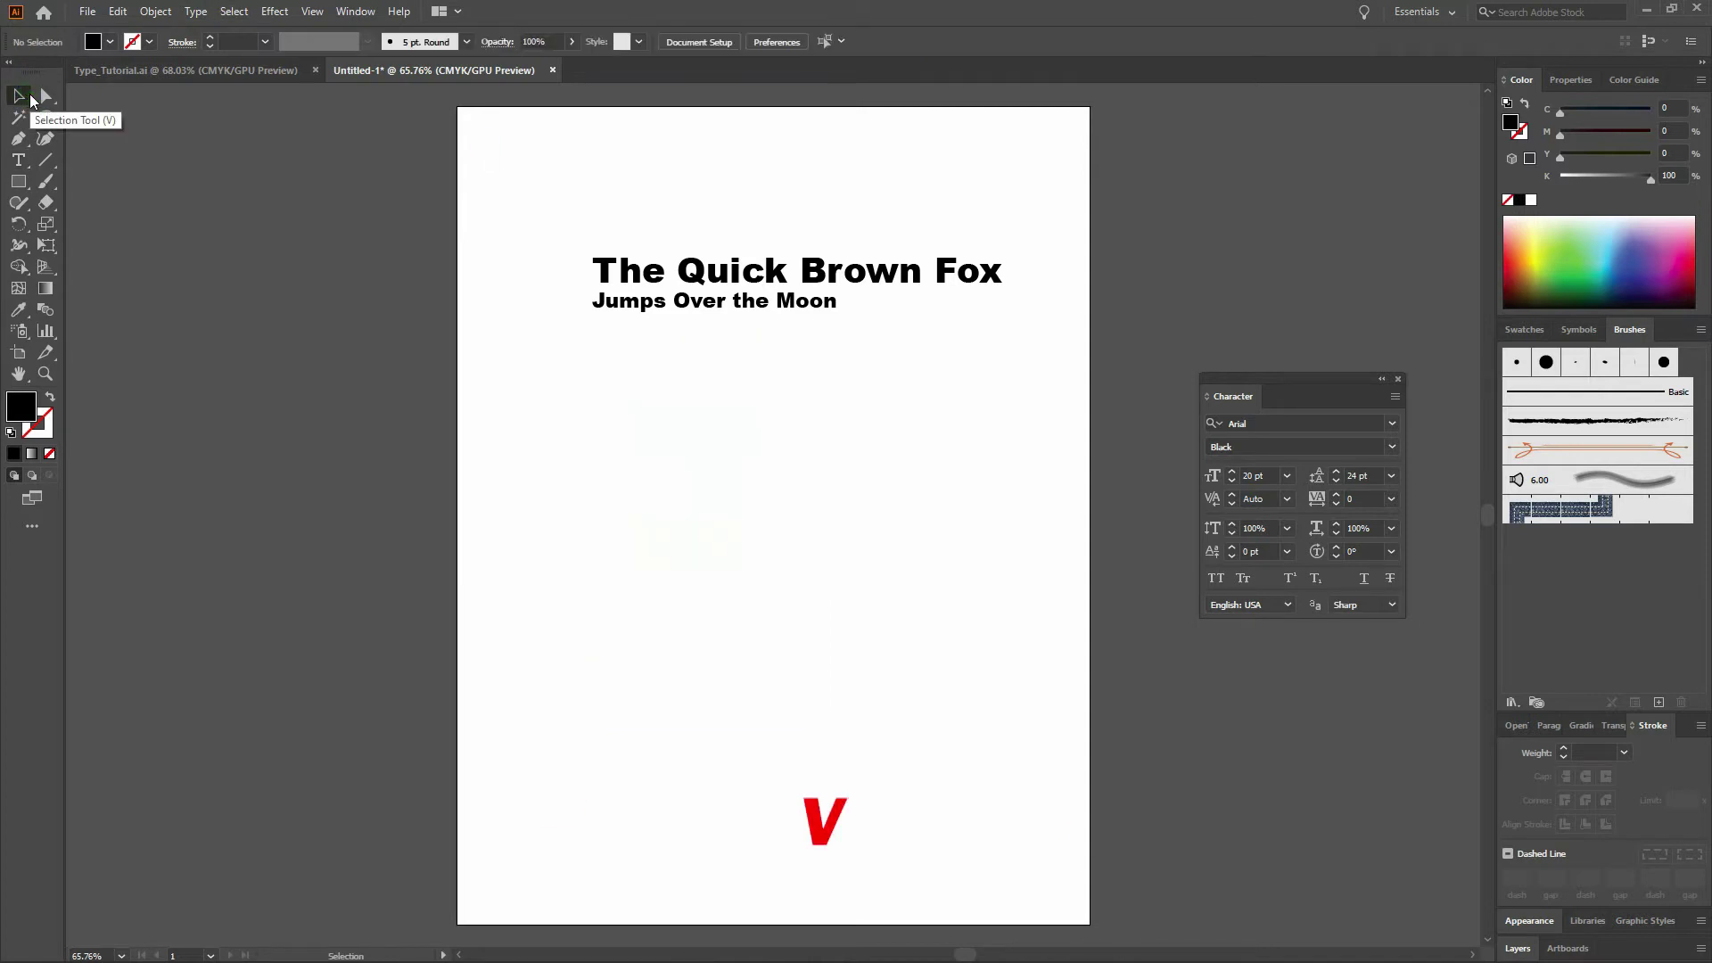
- Create a rectangle 200 pt wide and 400 pt high below the subheading
key(m)
click(25, 183)
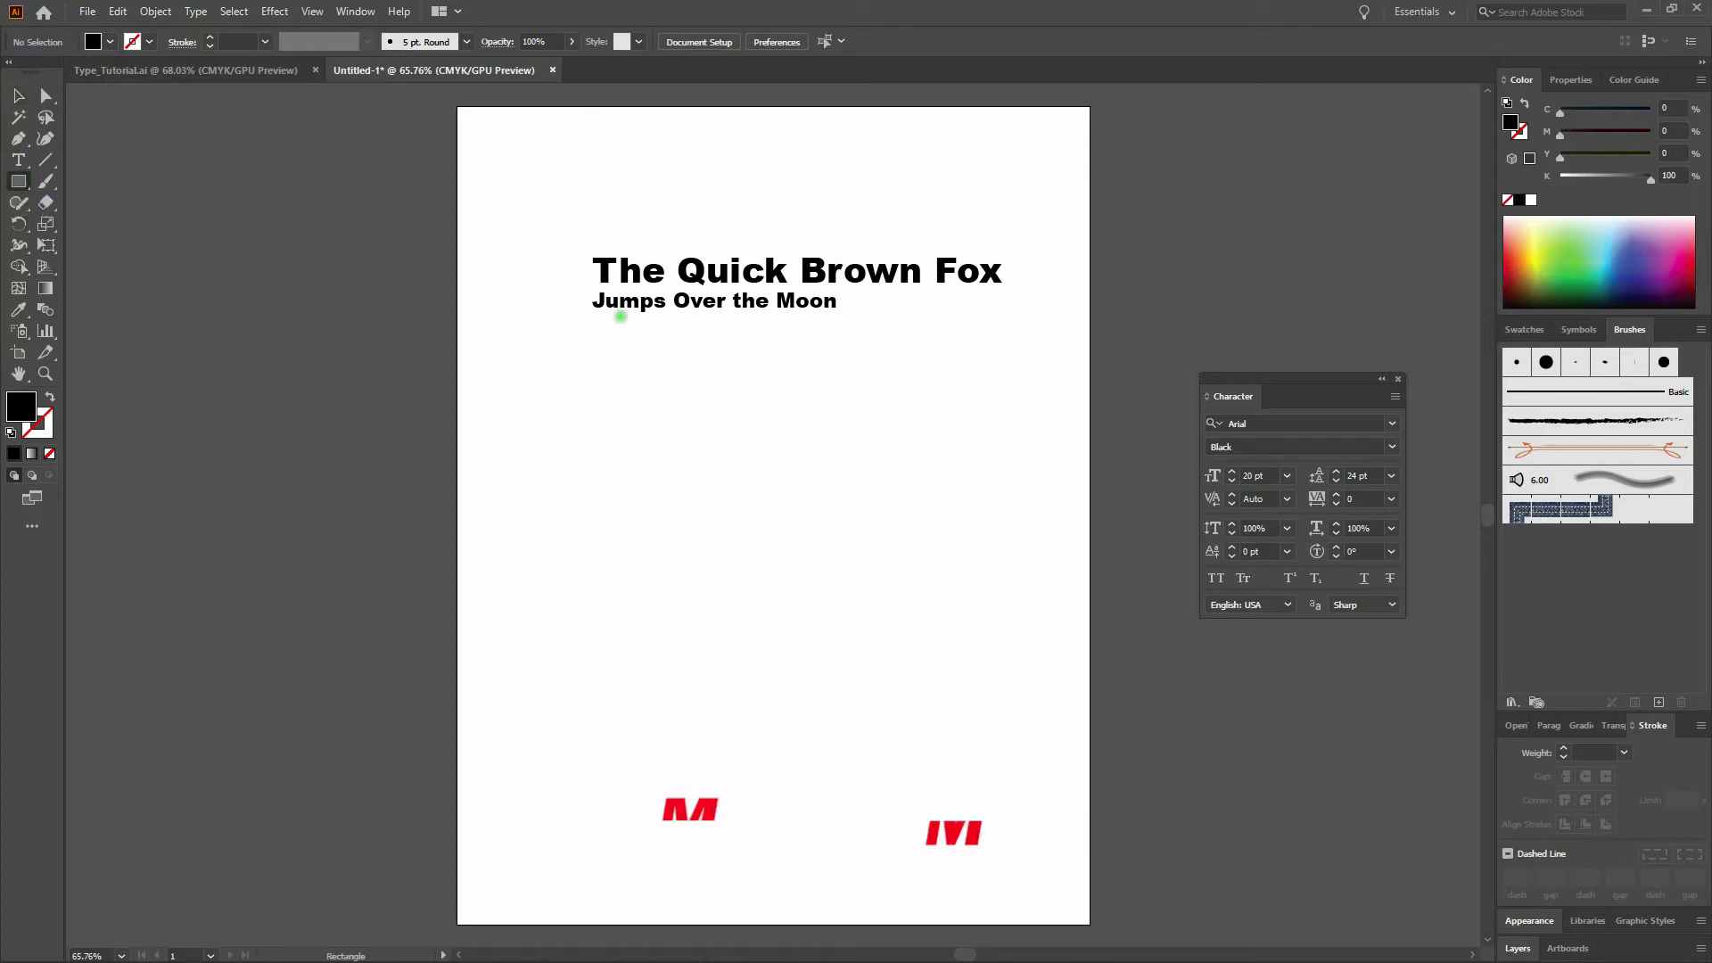
click(653, 401)
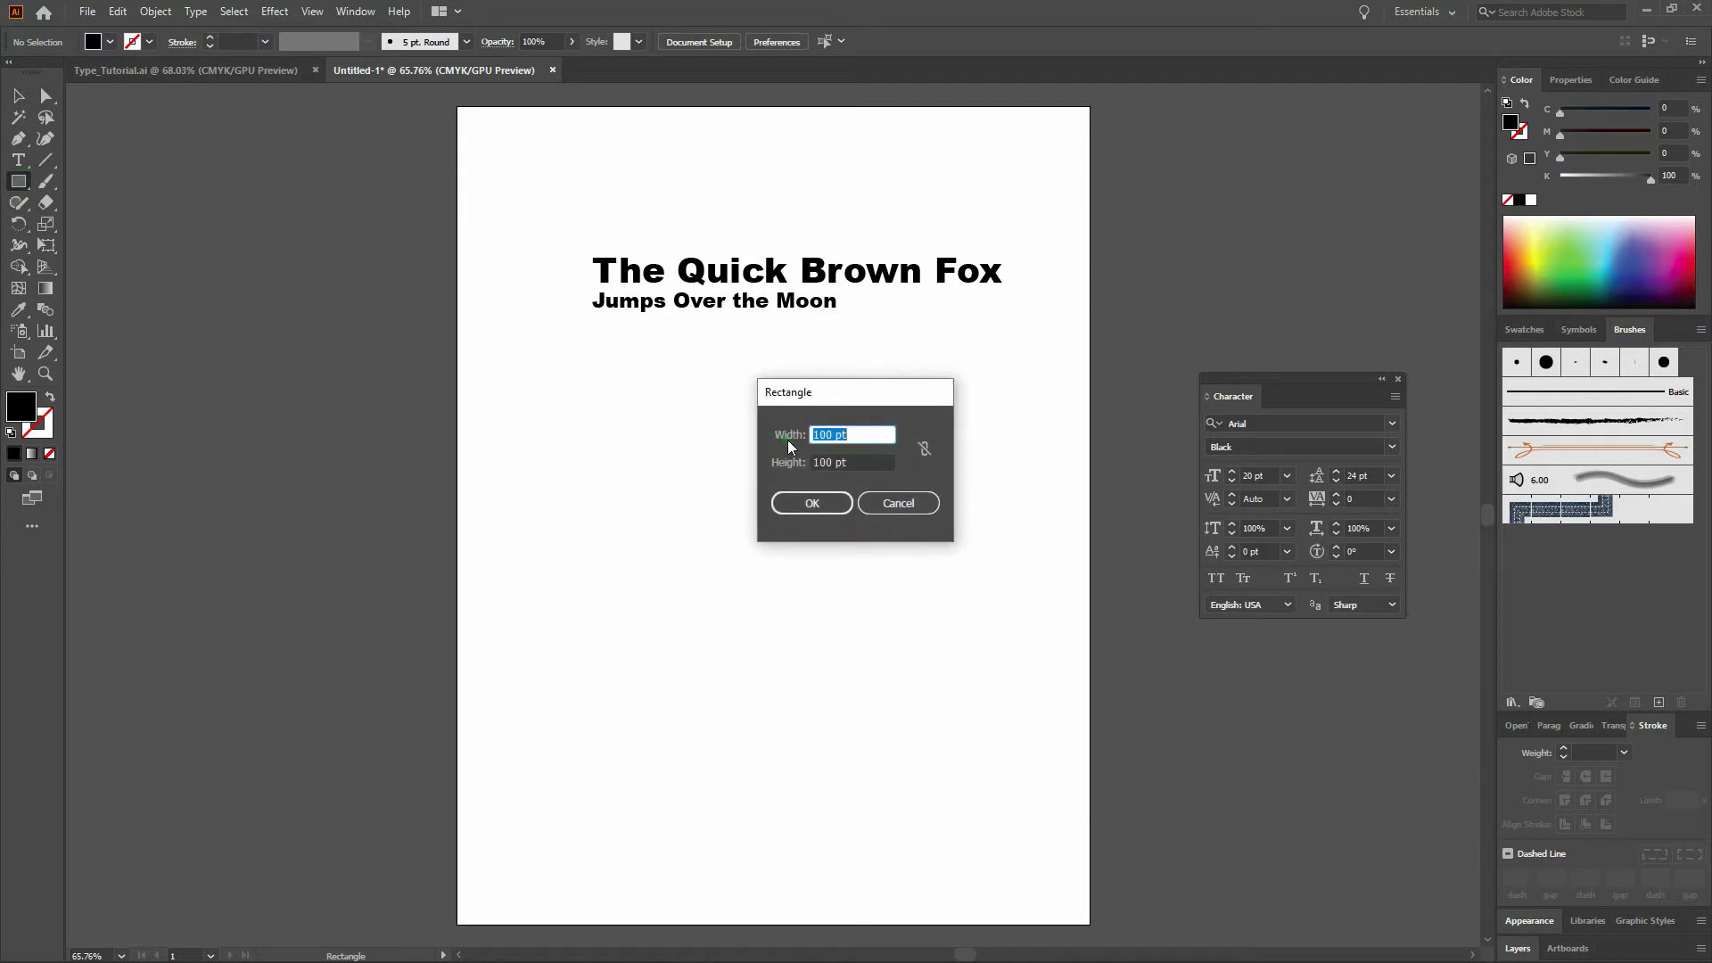
text(200)
key(Tab)
text(4)
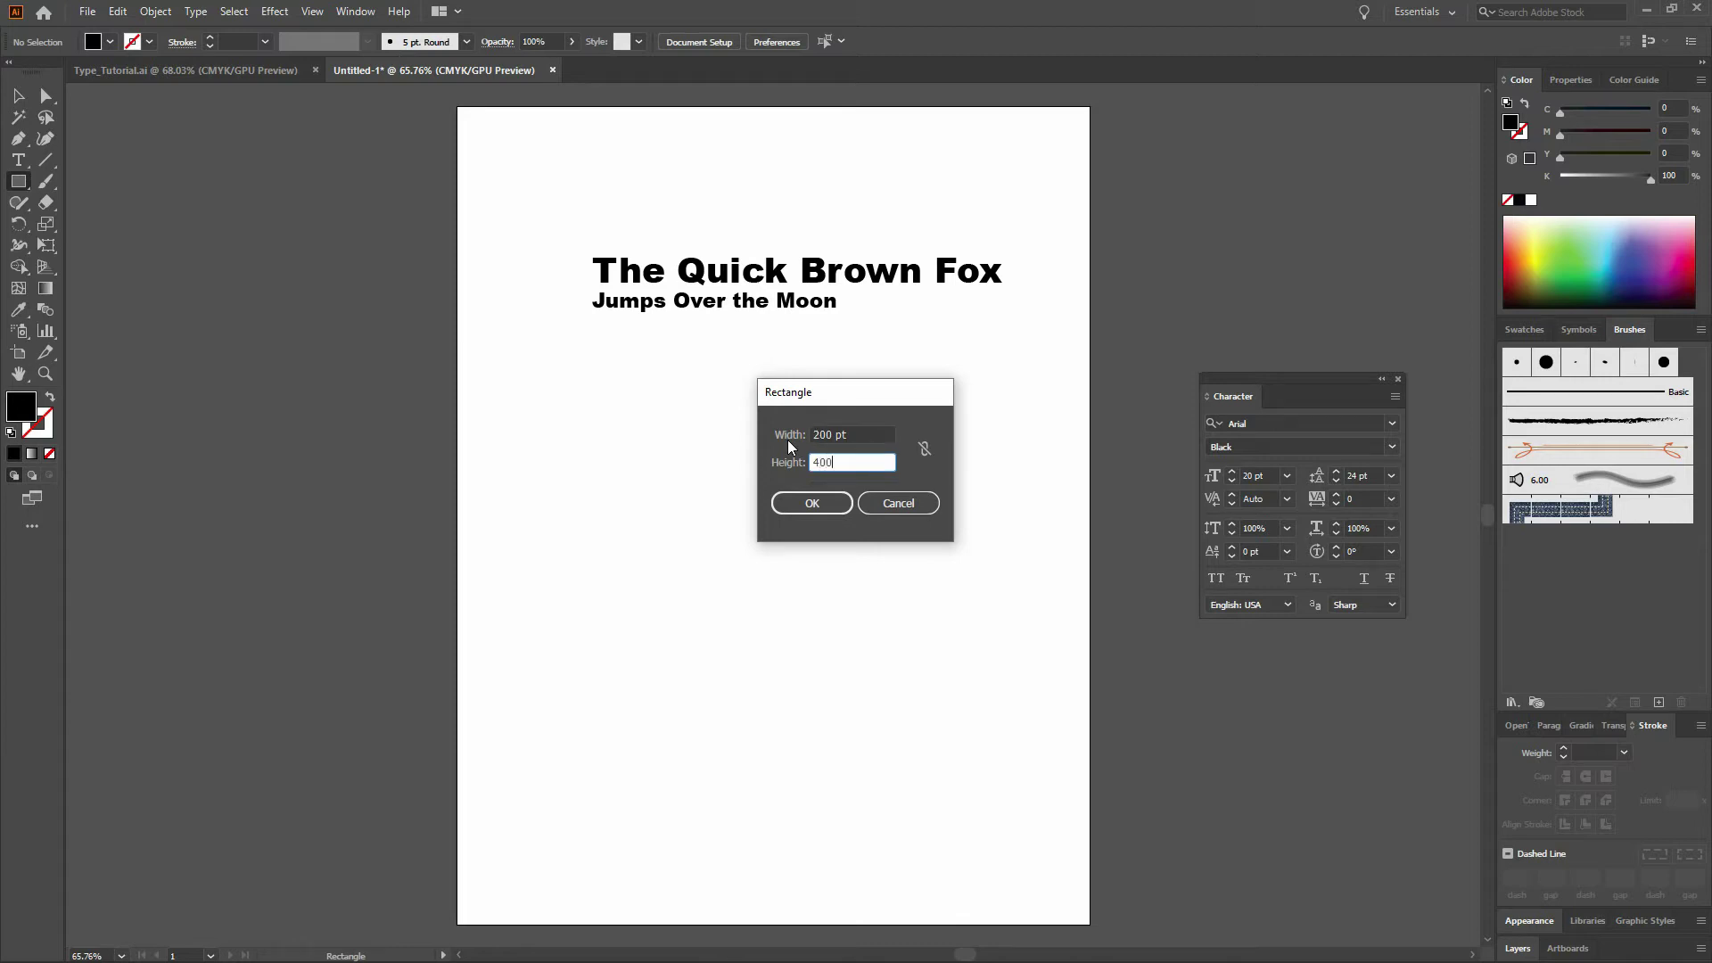
key(Return)
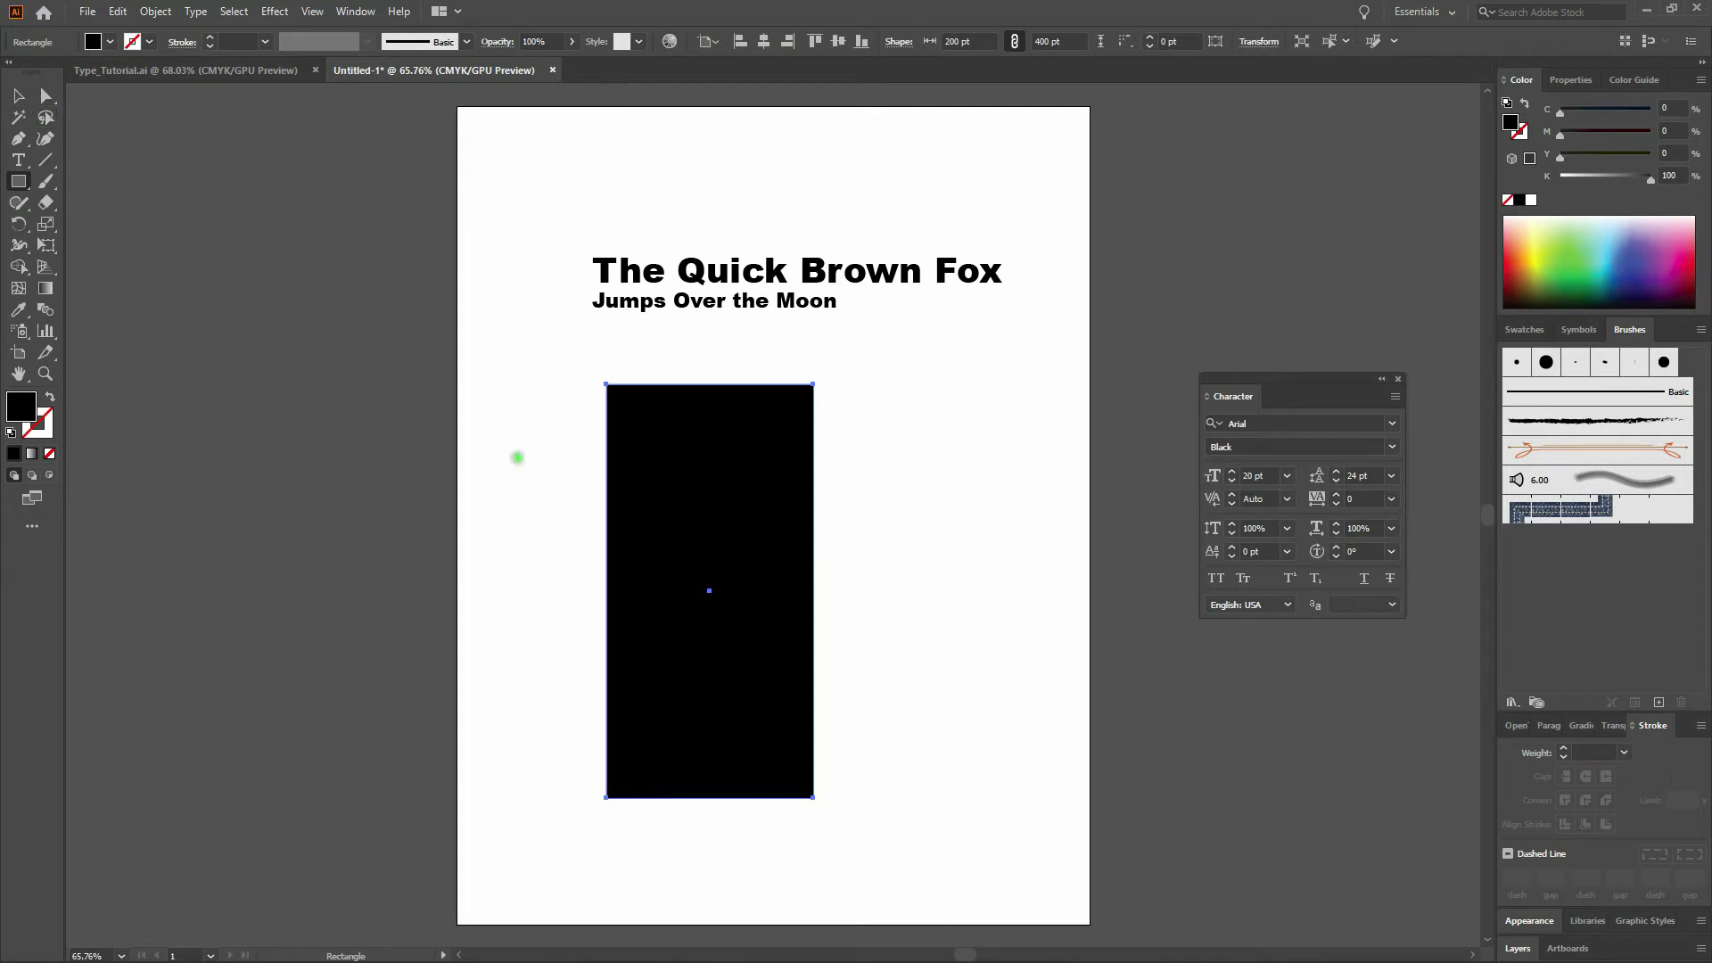
- Convert the rectangle into an area text frame and replace its placeholder text with the copied Lorem Ipsum paragraphs
click(17, 161)
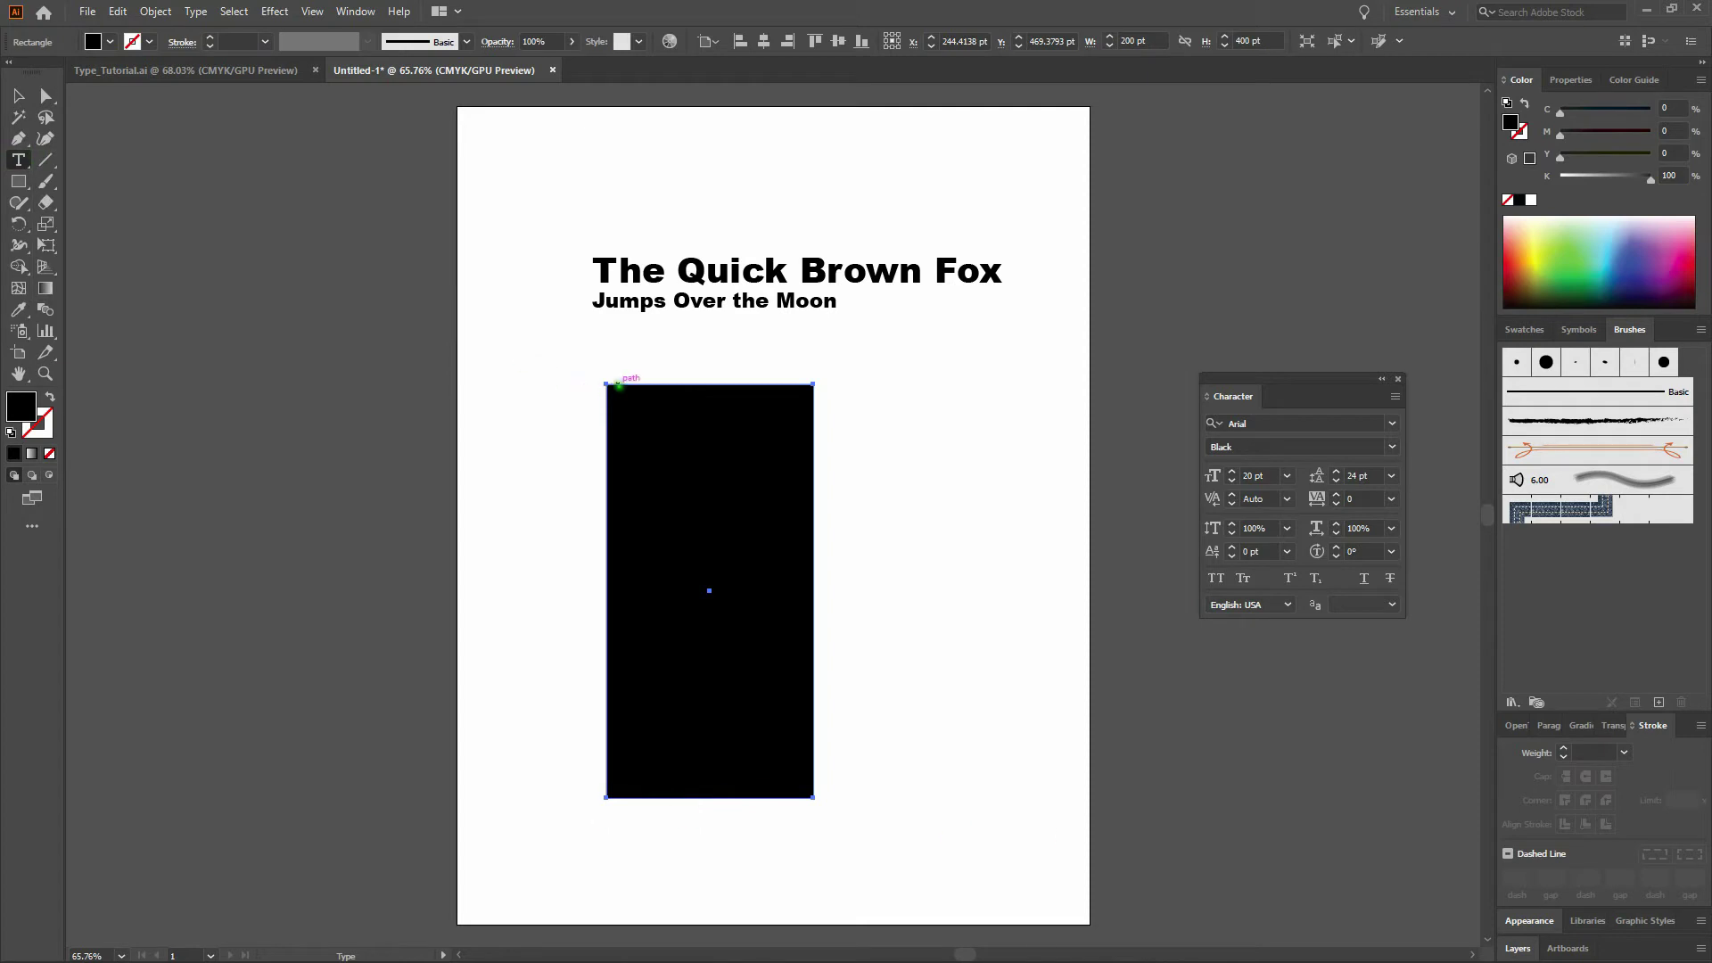
click(606, 384)
click(612, 382)
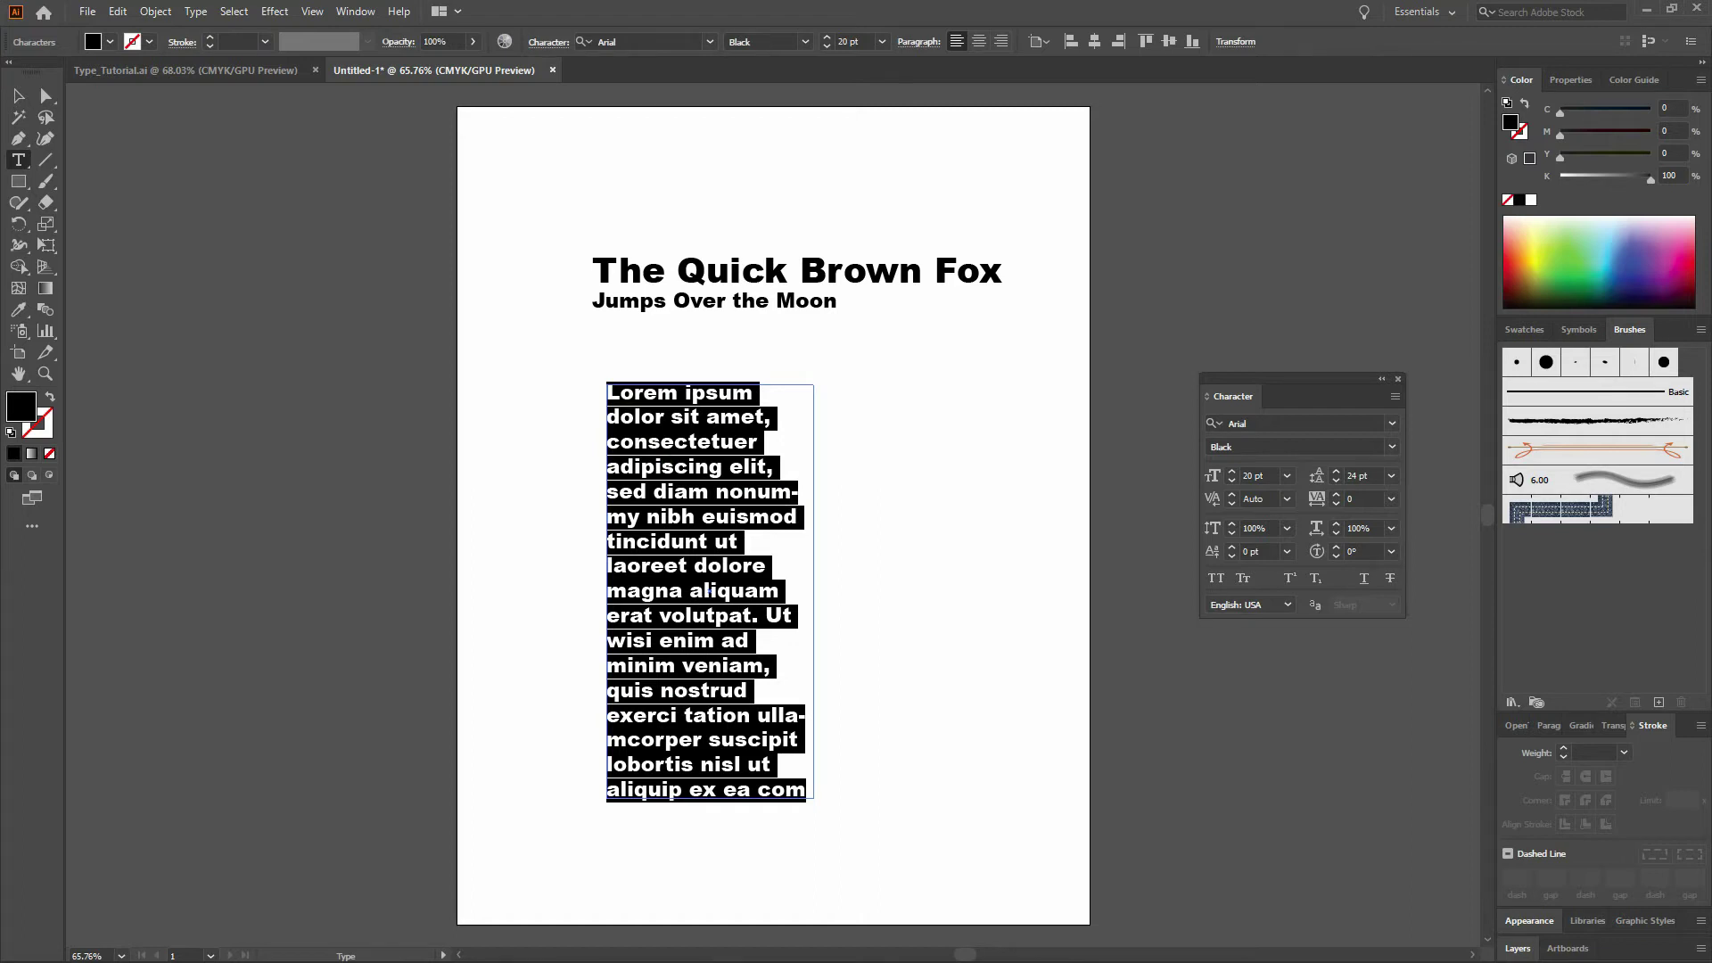
key(ctrl+v)
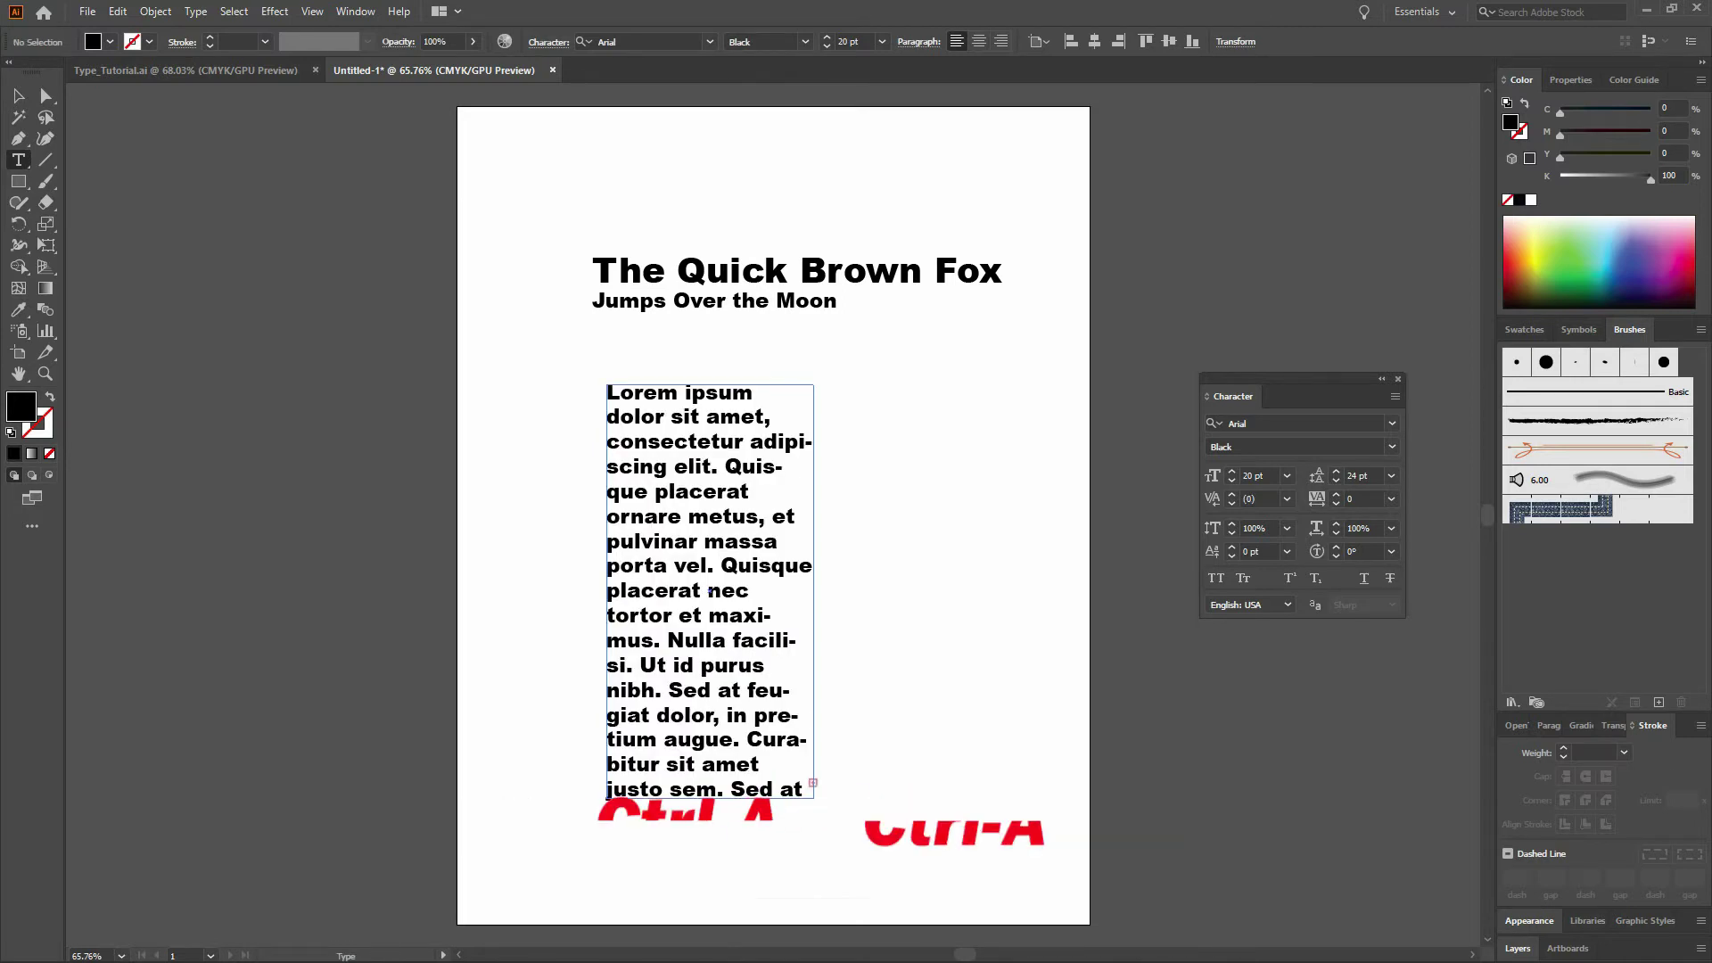
- Set all the body text to Times New Roman Regular at 10 pt
key(ctrl+a)
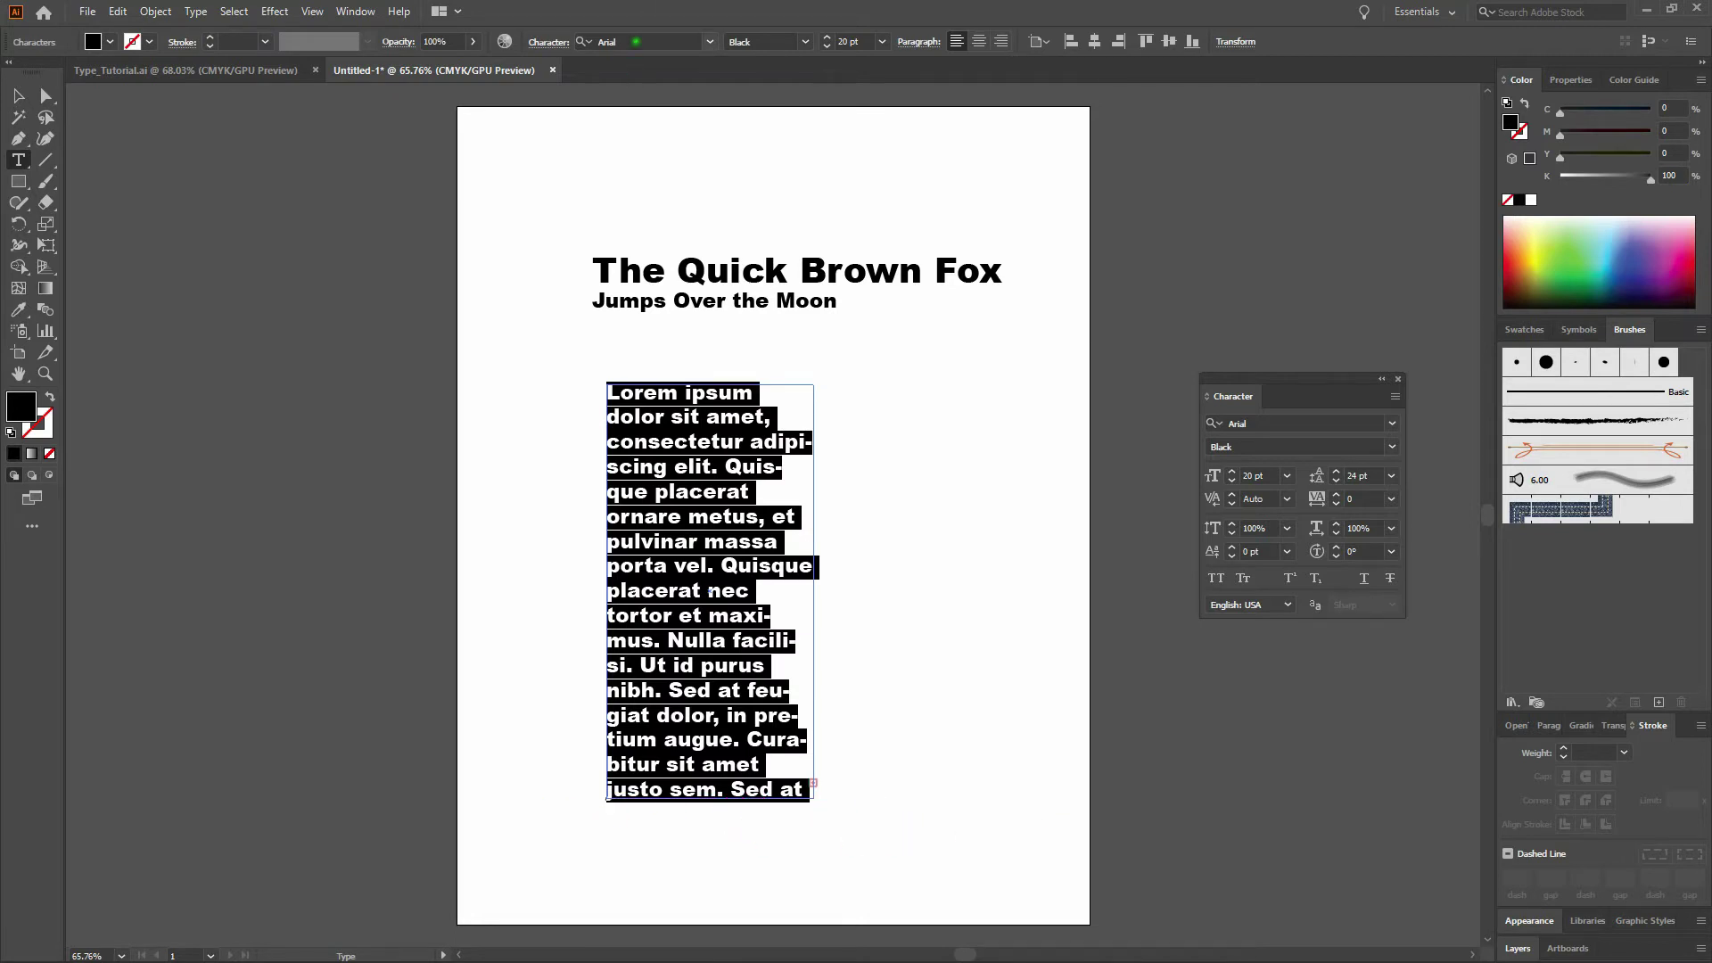
click(642, 42)
text(times)
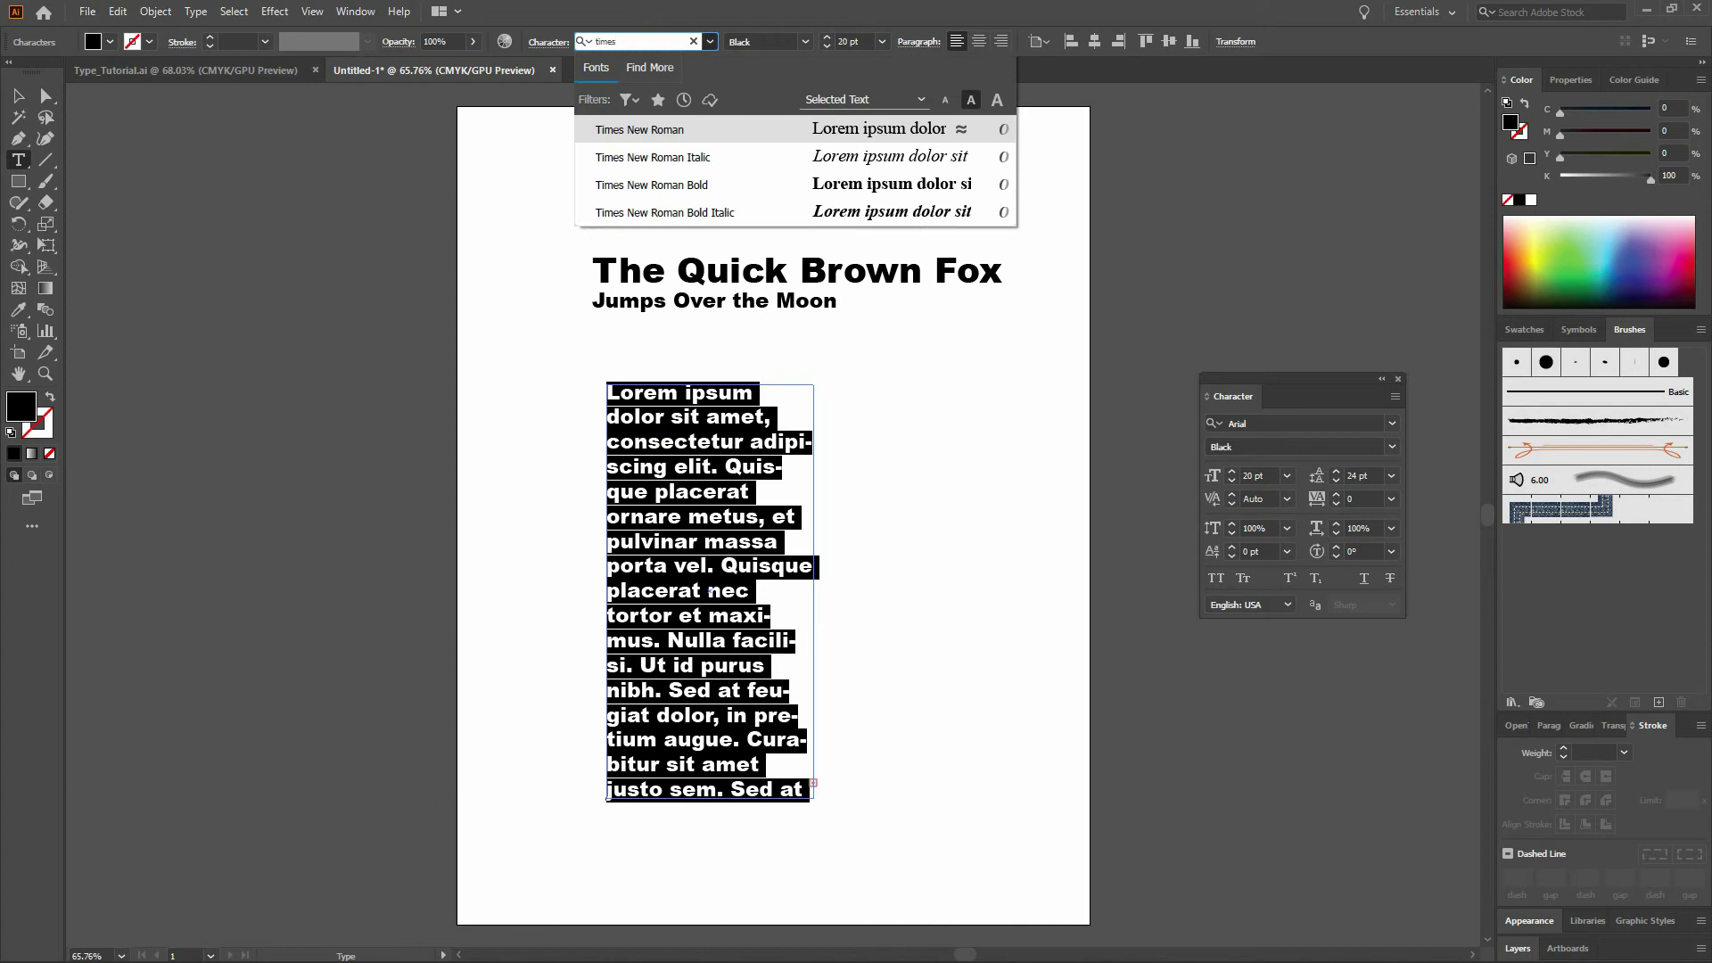
key(Tab)
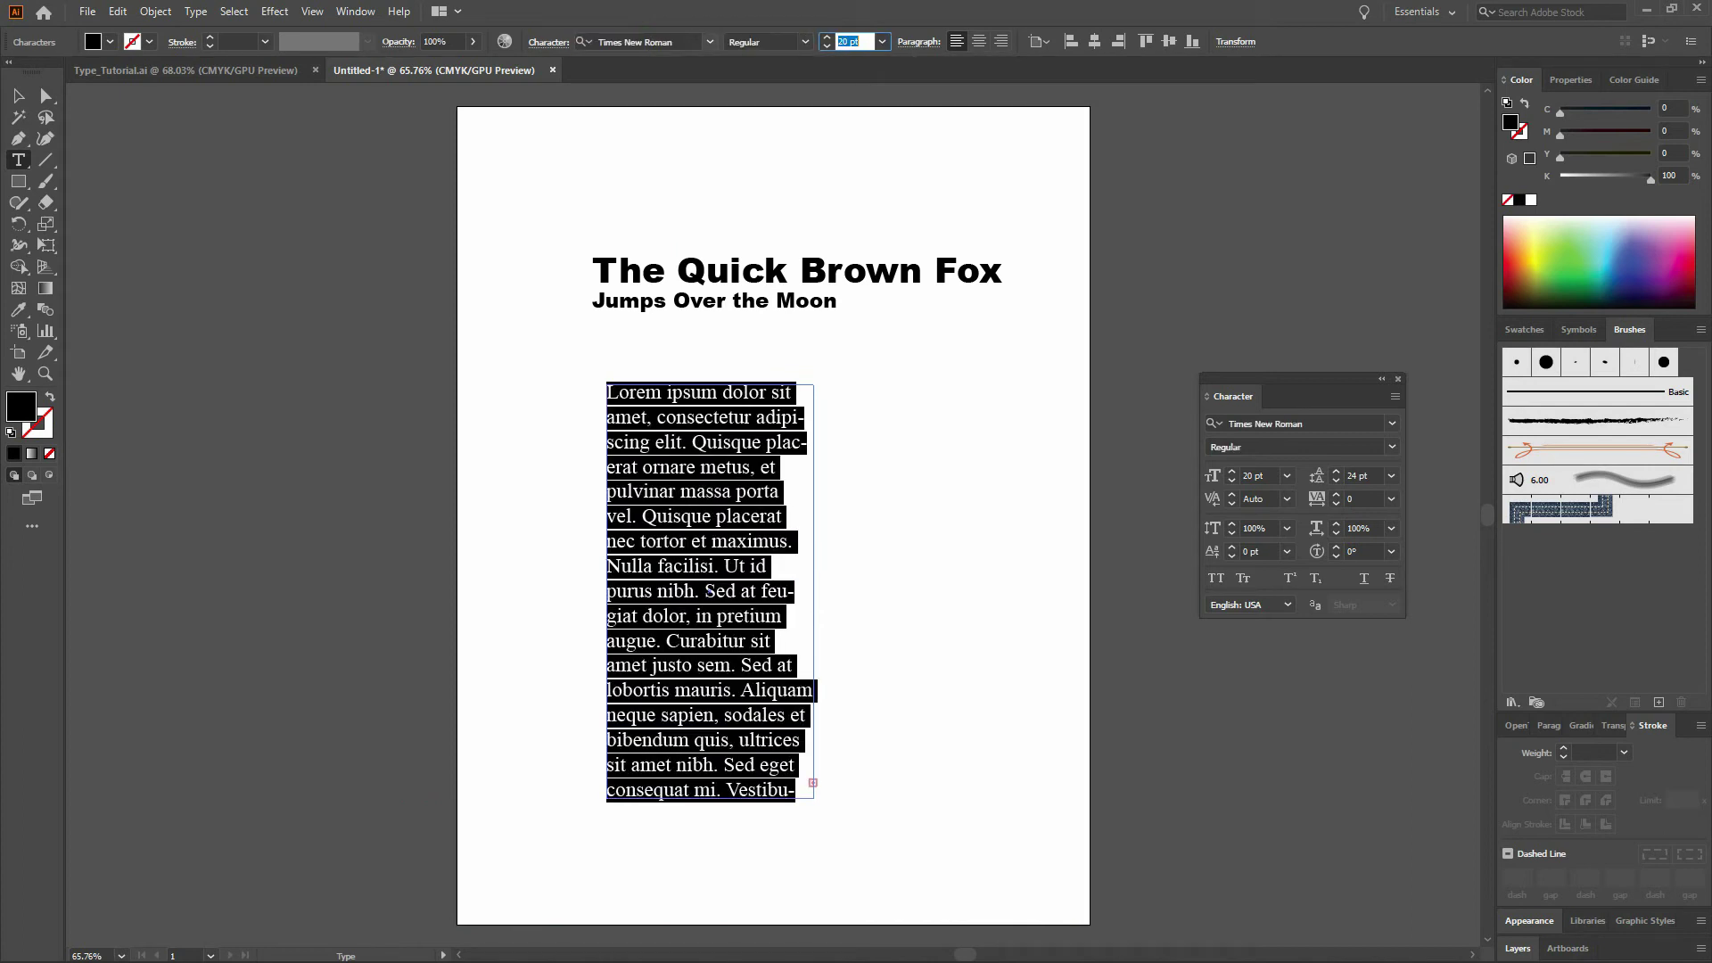
text(10)
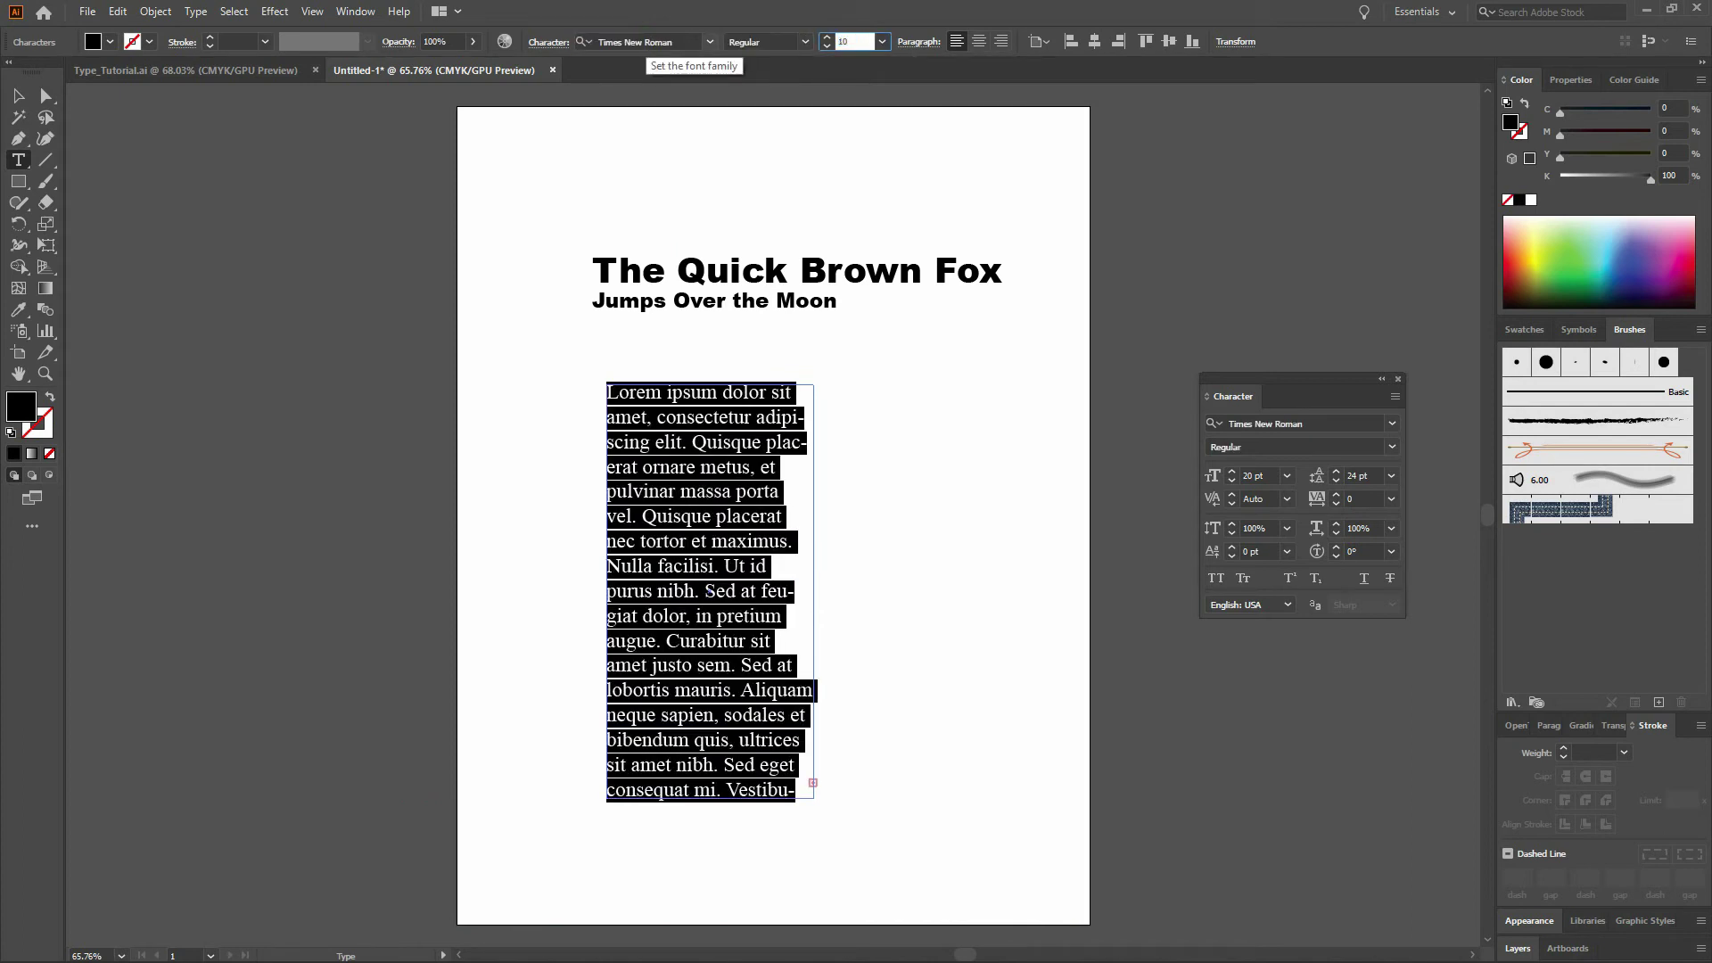
key(Return)
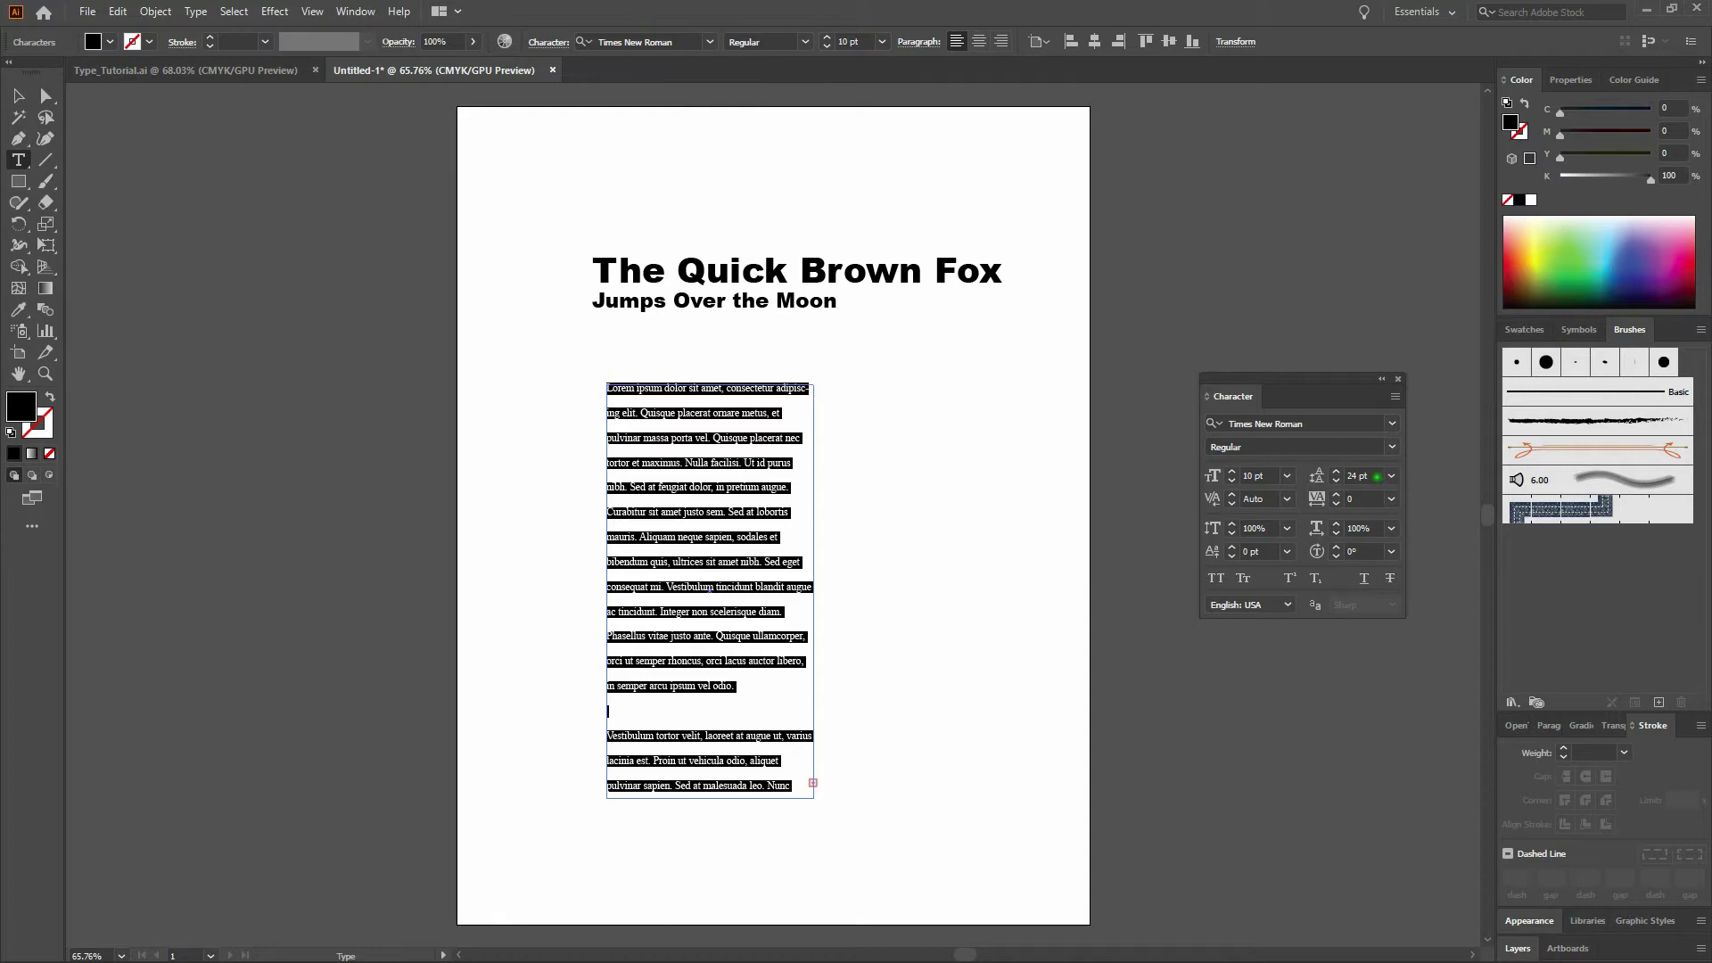
- Set the leading of the body text to 15 pt and deselect the text frame
drag(1314, 373, 1278, 311)
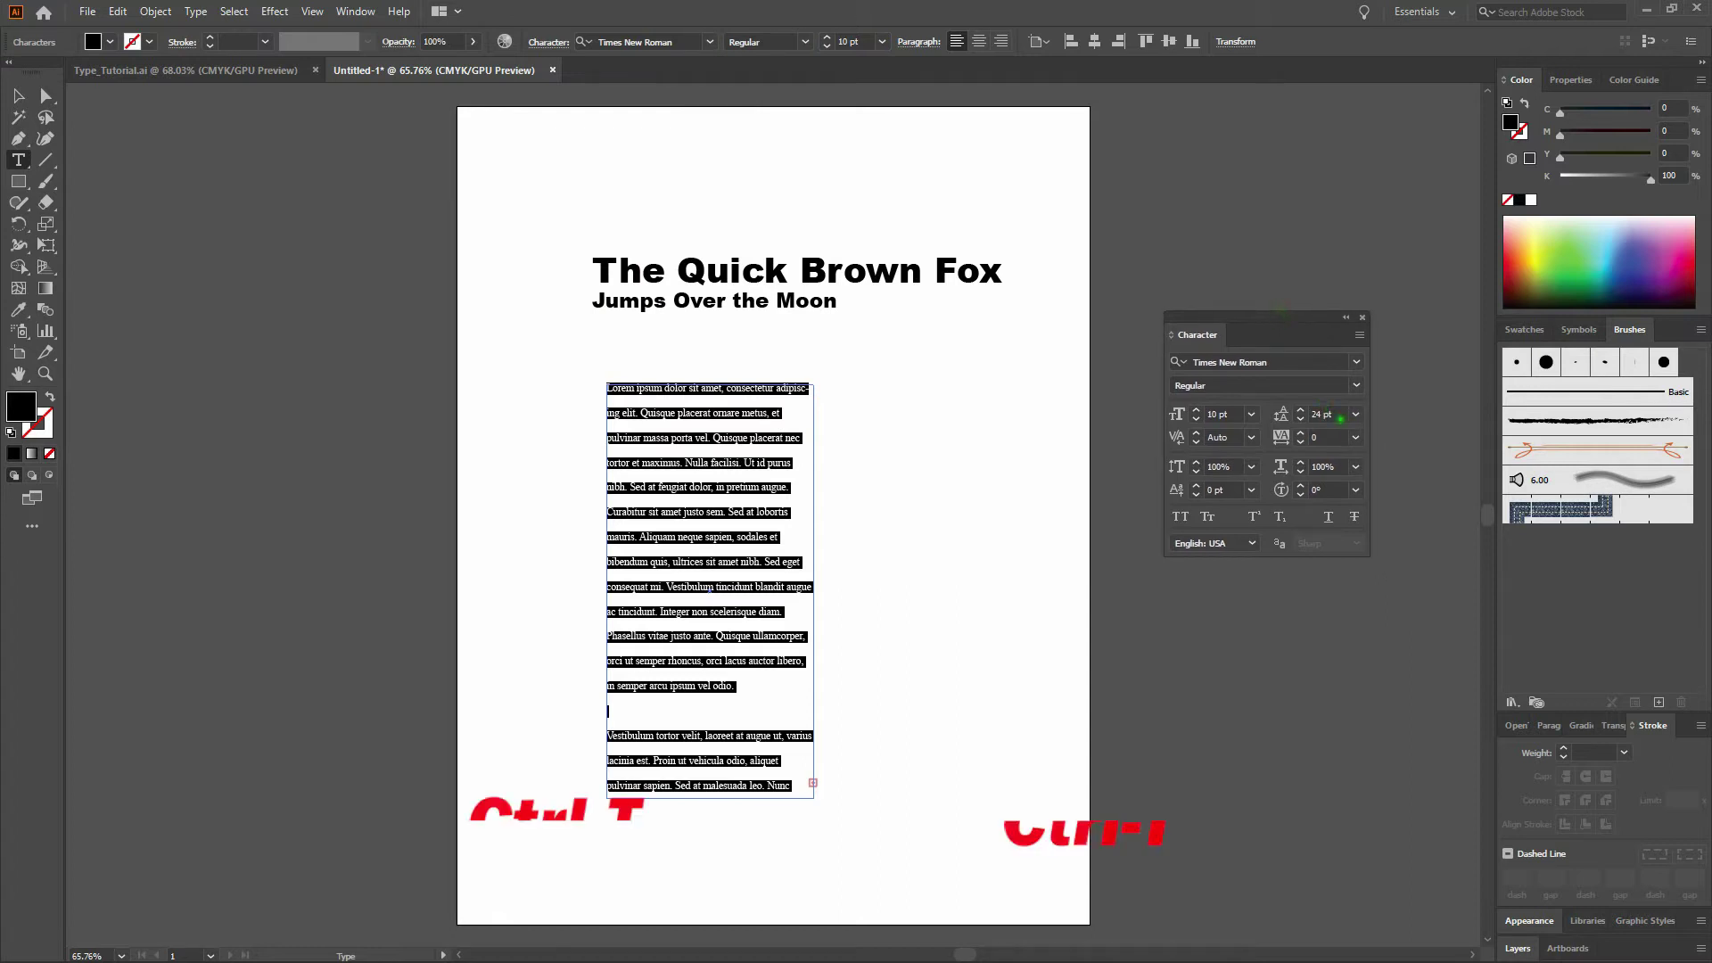
click(1302, 417)
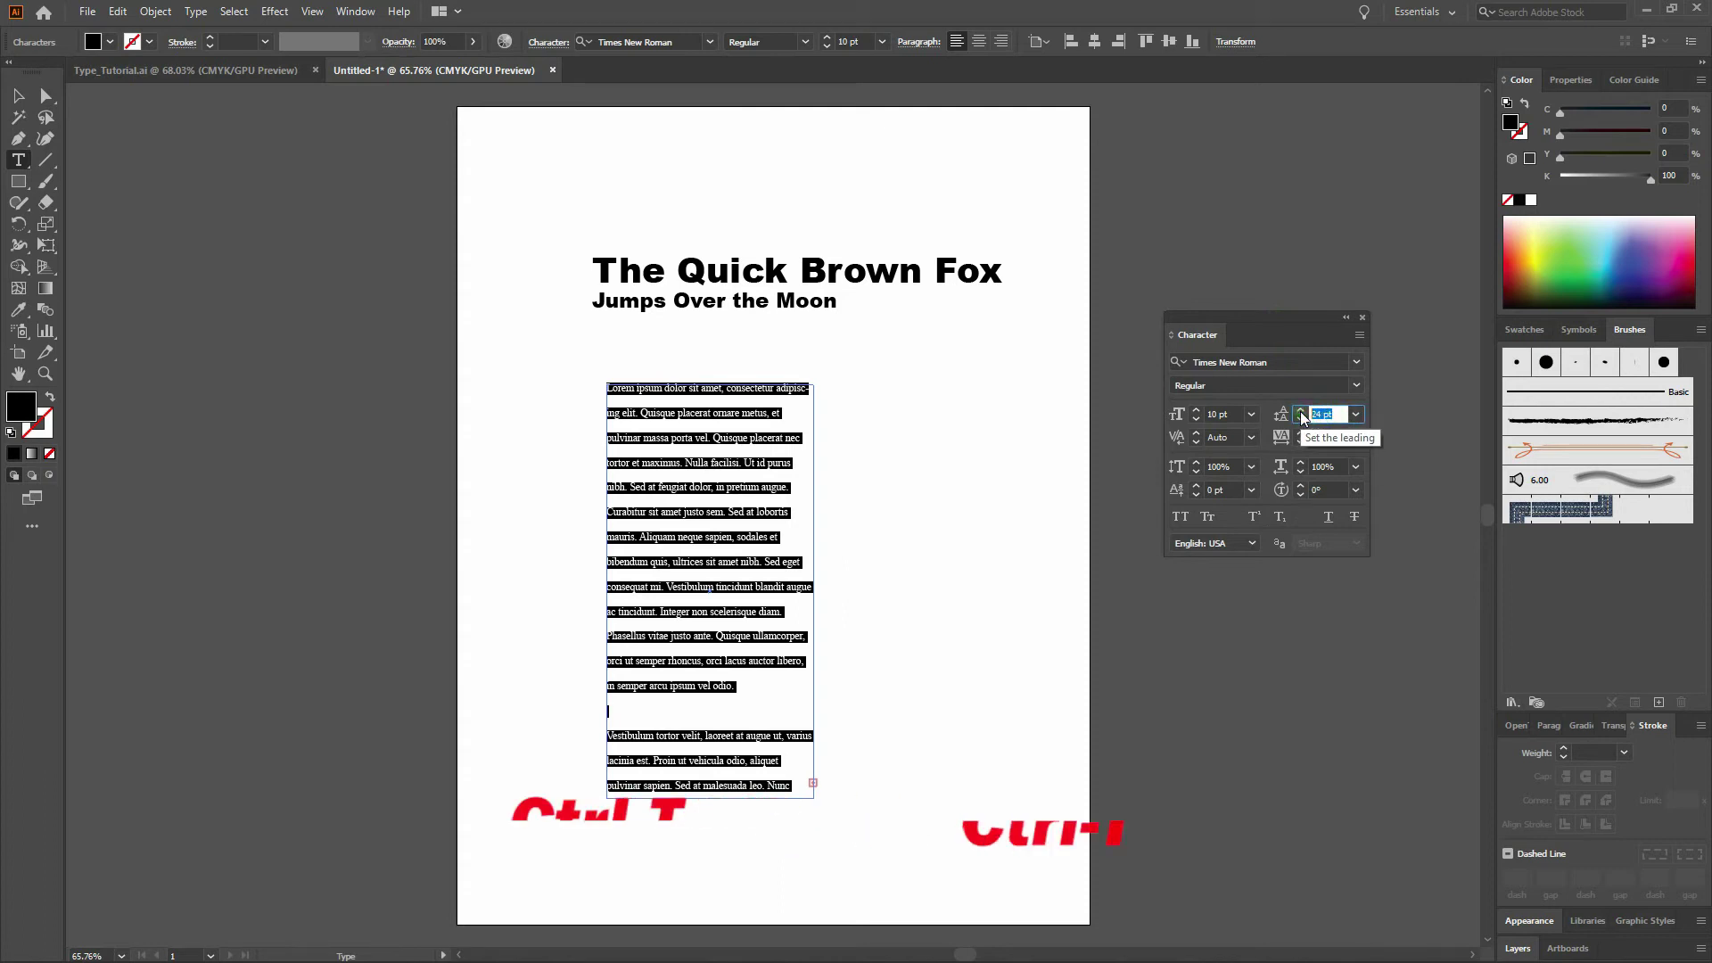
text(15)
key(Return)
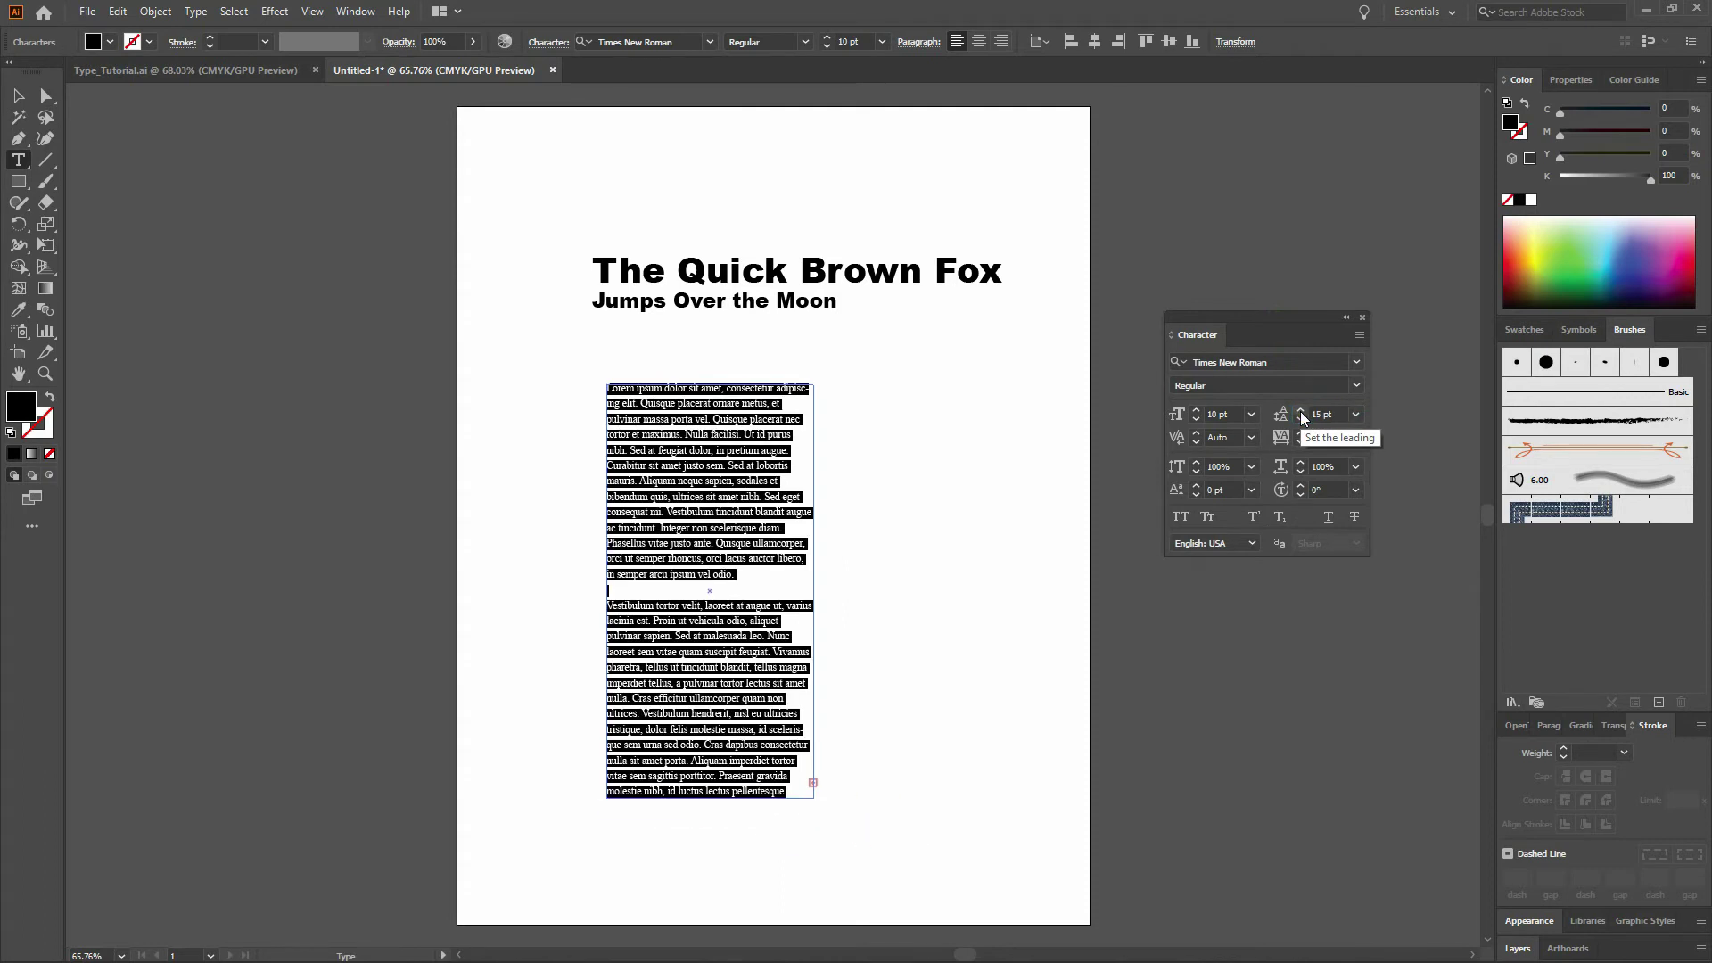
key(Escape)
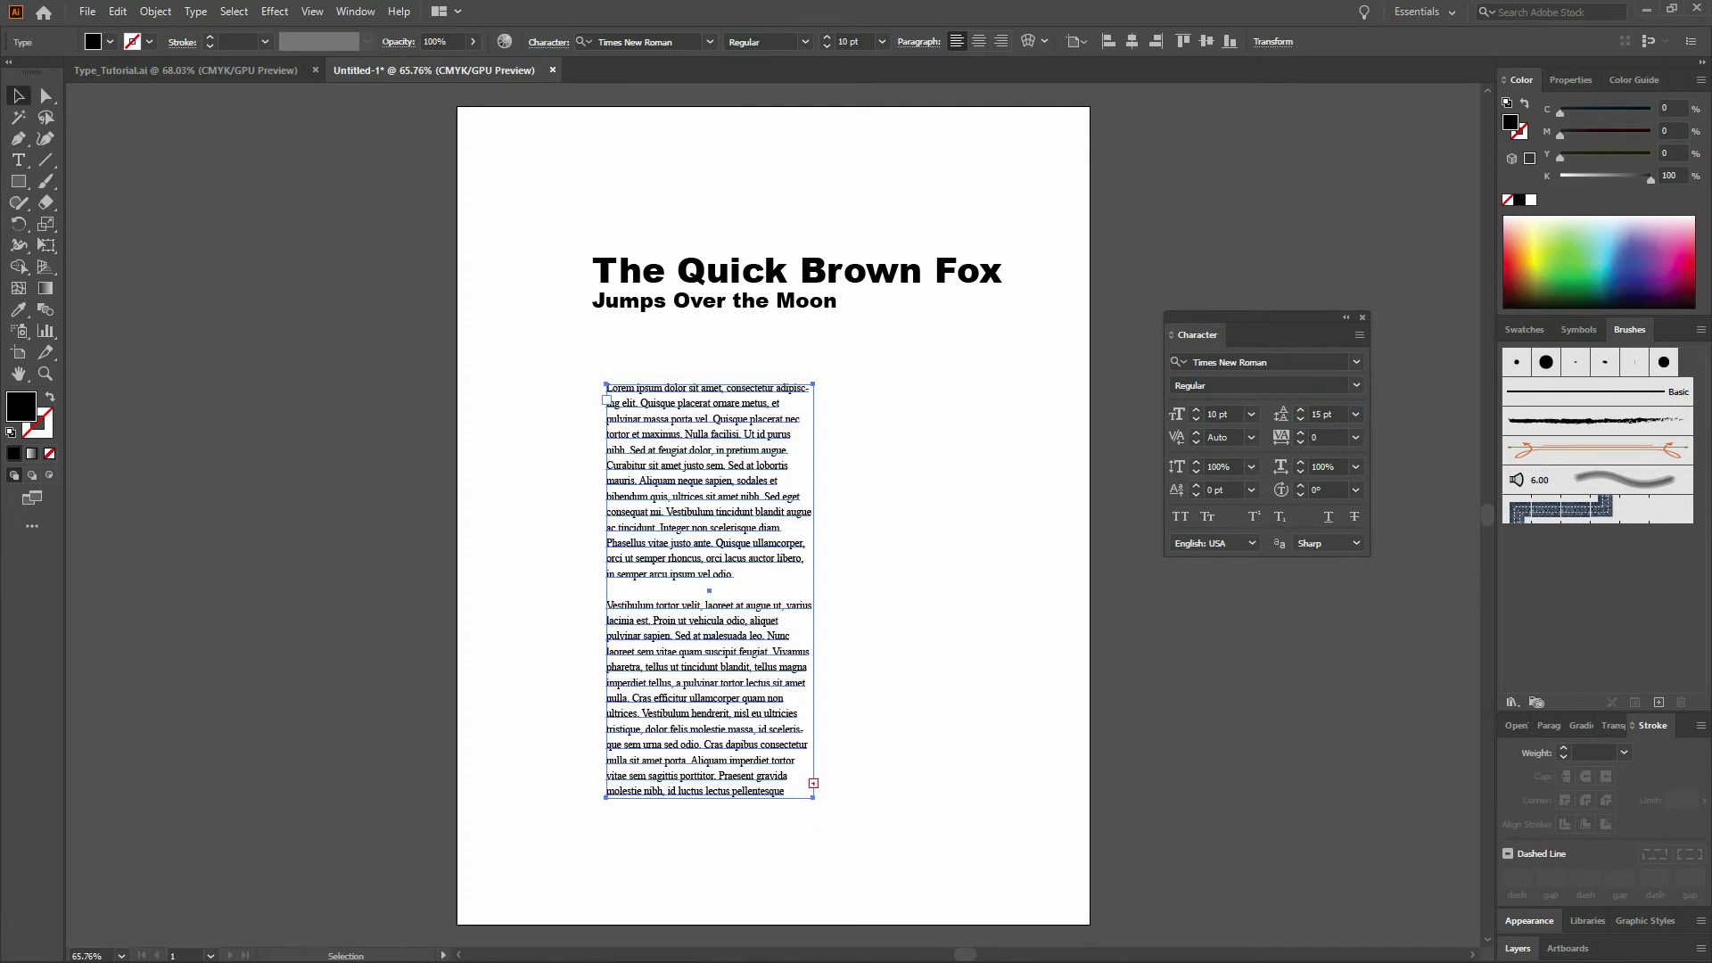
click(895, 617)
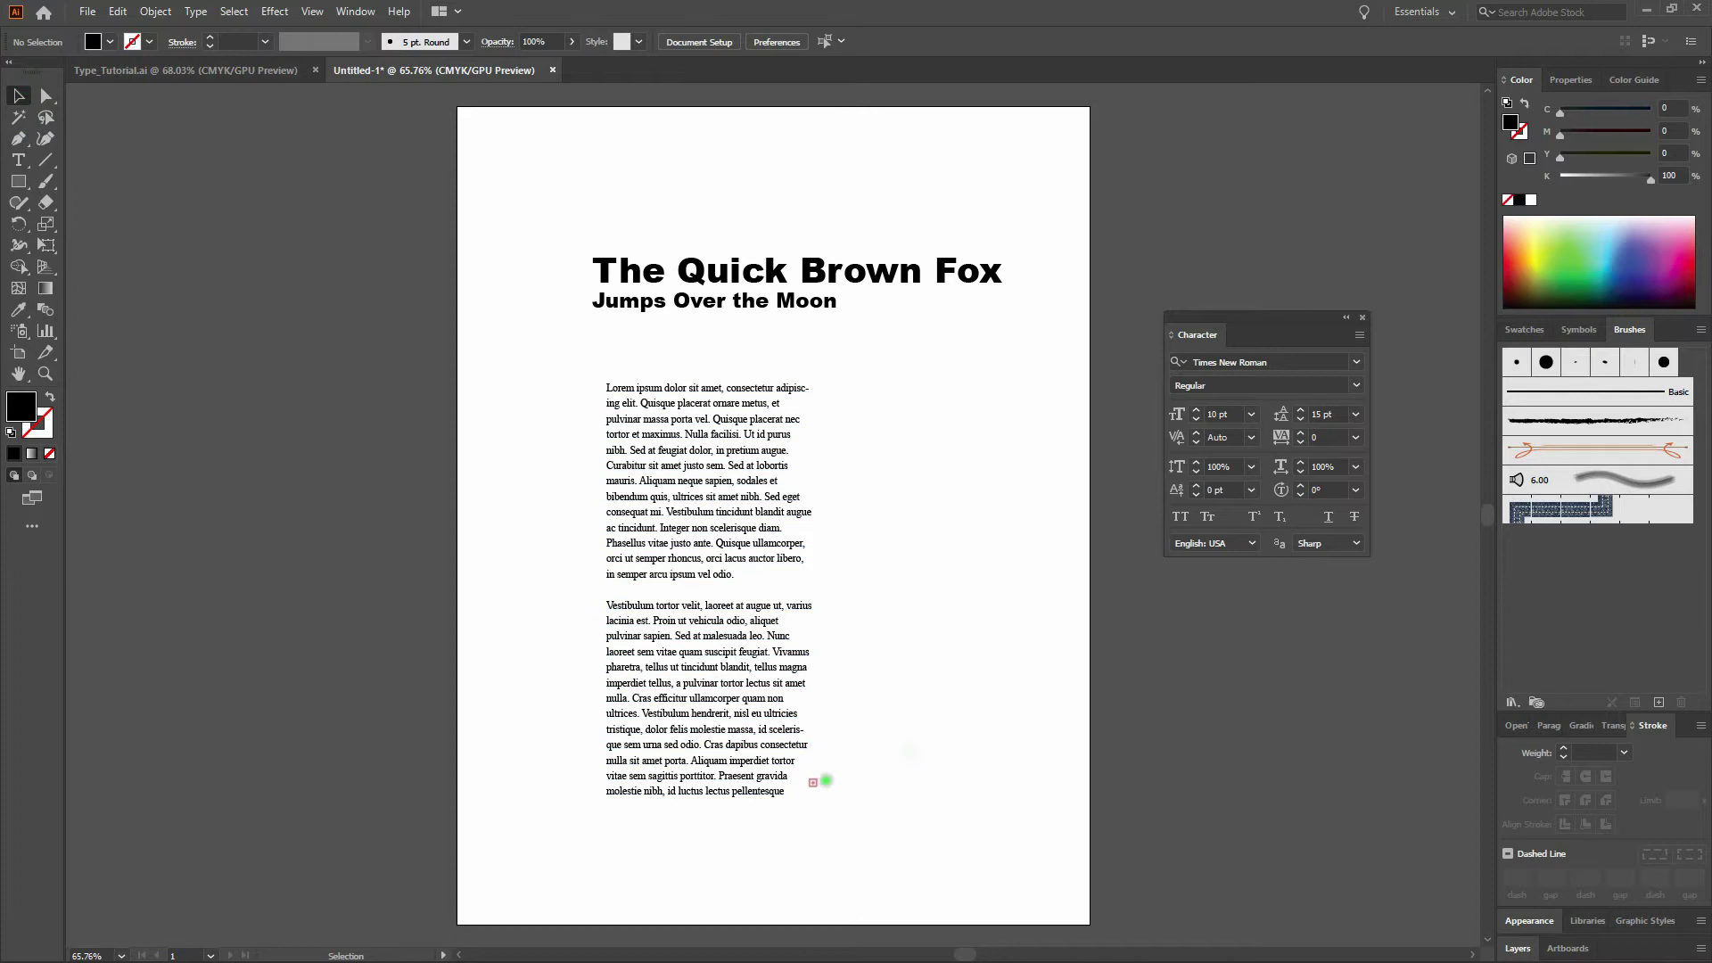
- Thread the overflow text into a same-size second frame beside the first column, and undo it
click(813, 781)
key(t)
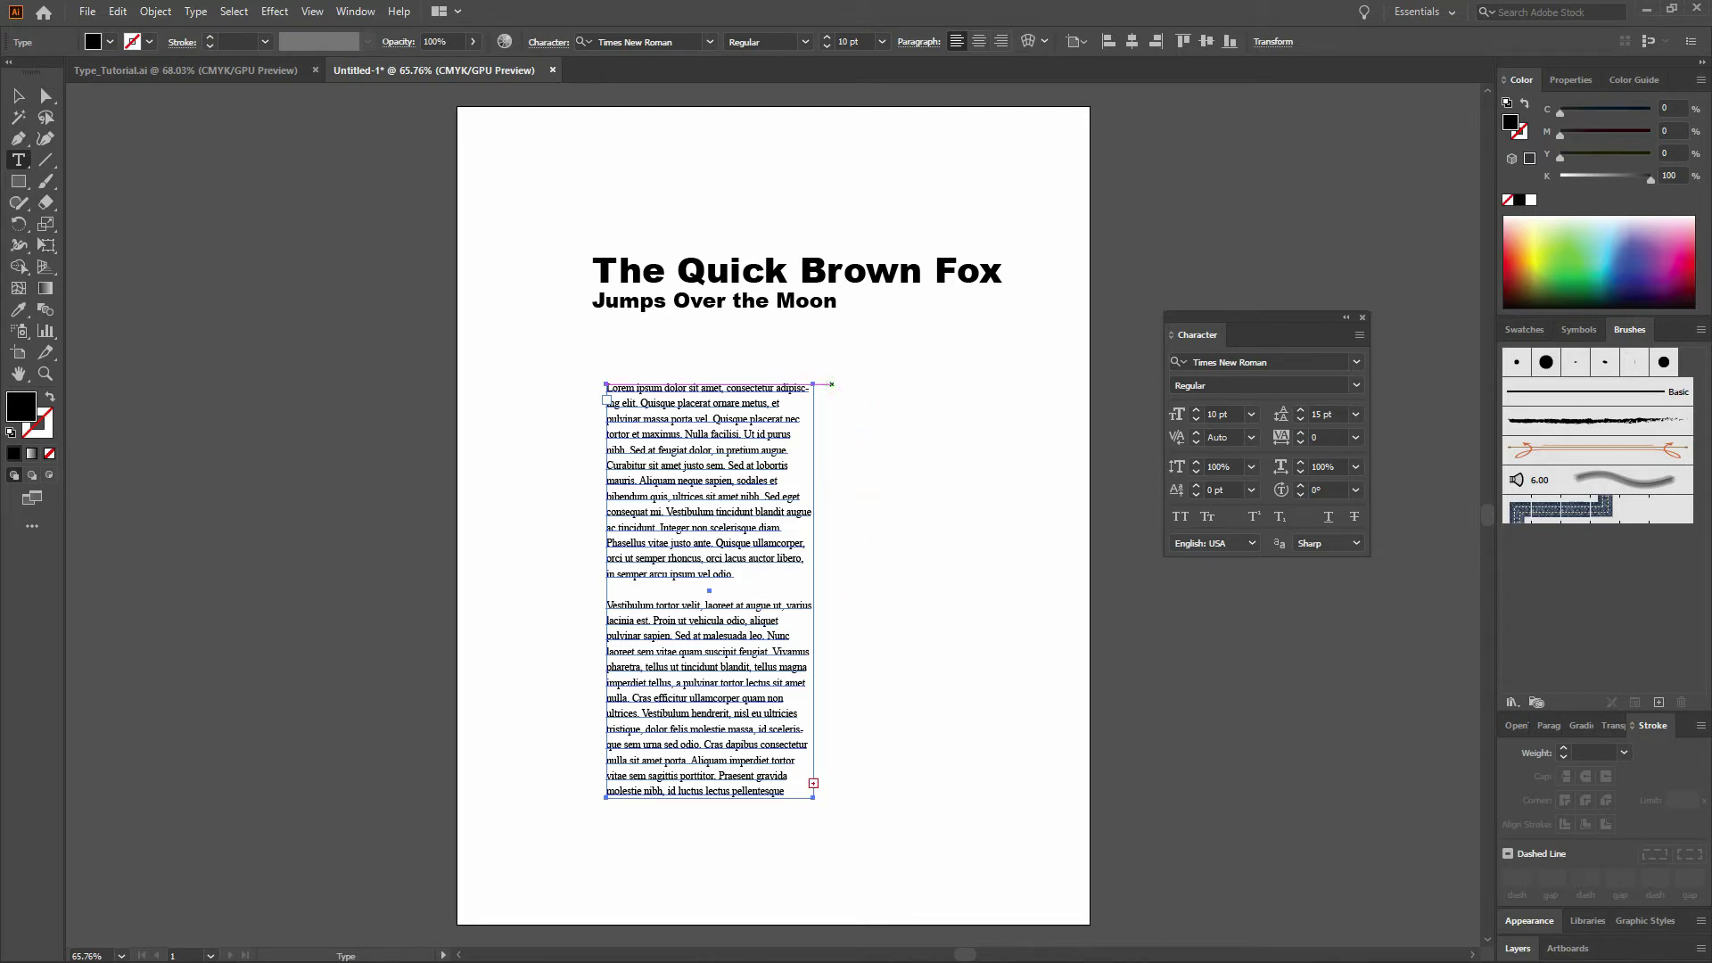
click(831, 384)
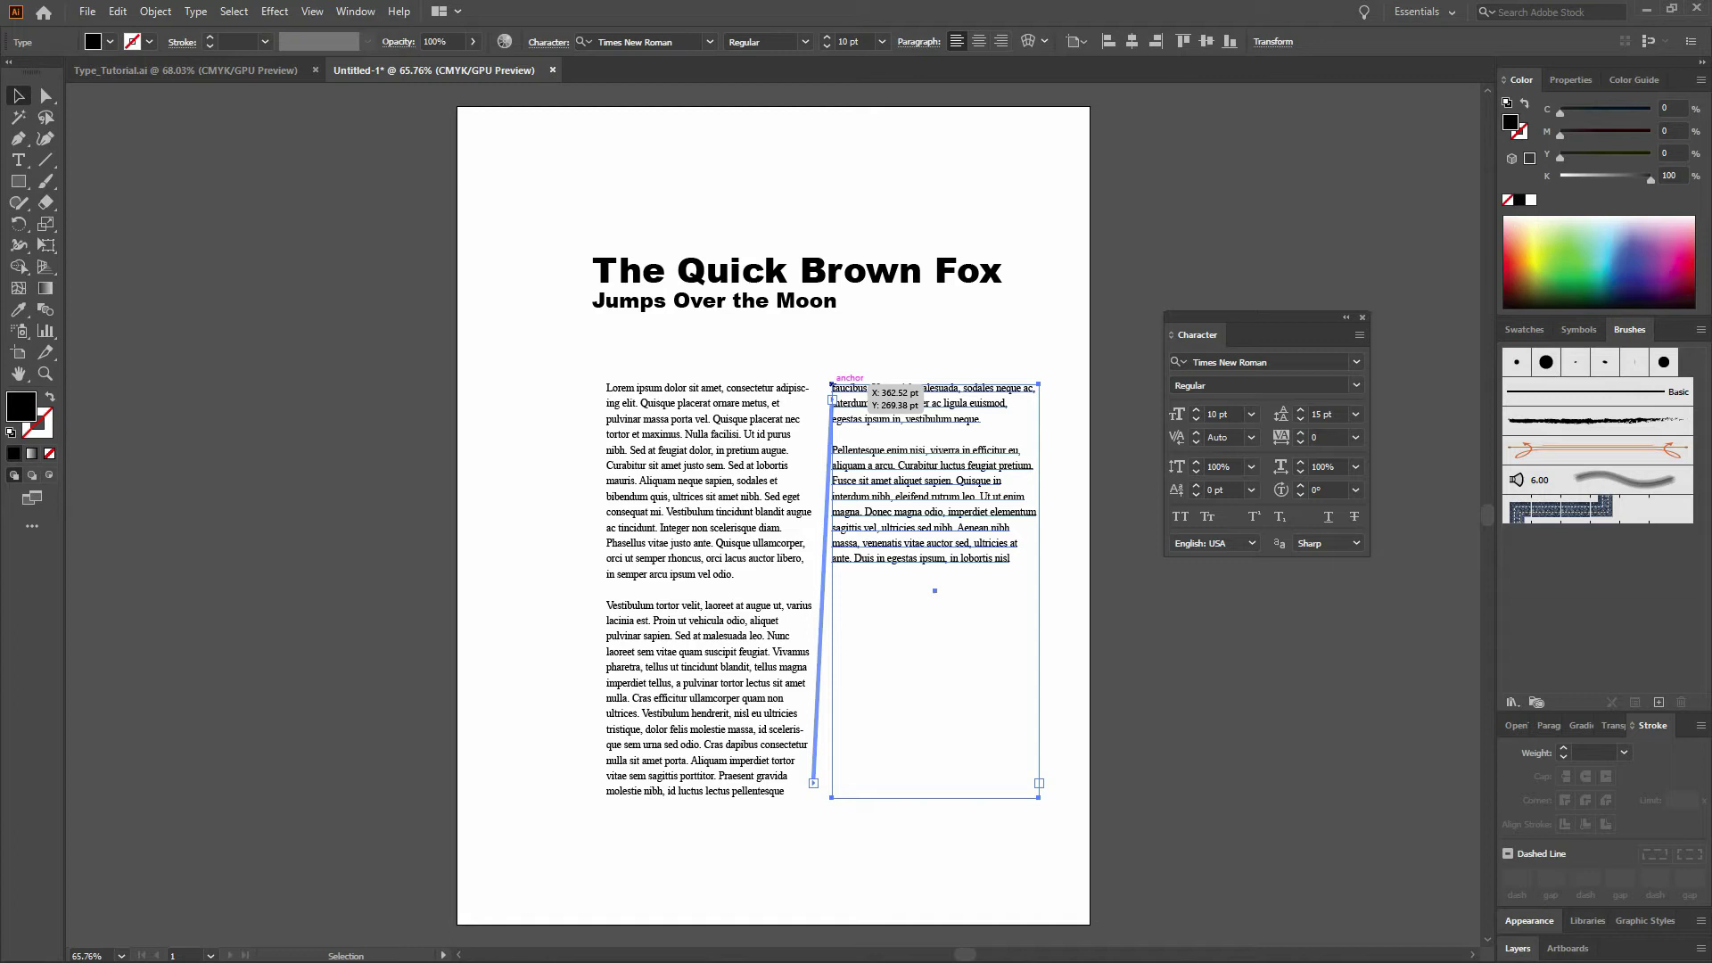
key(ctrl+z)
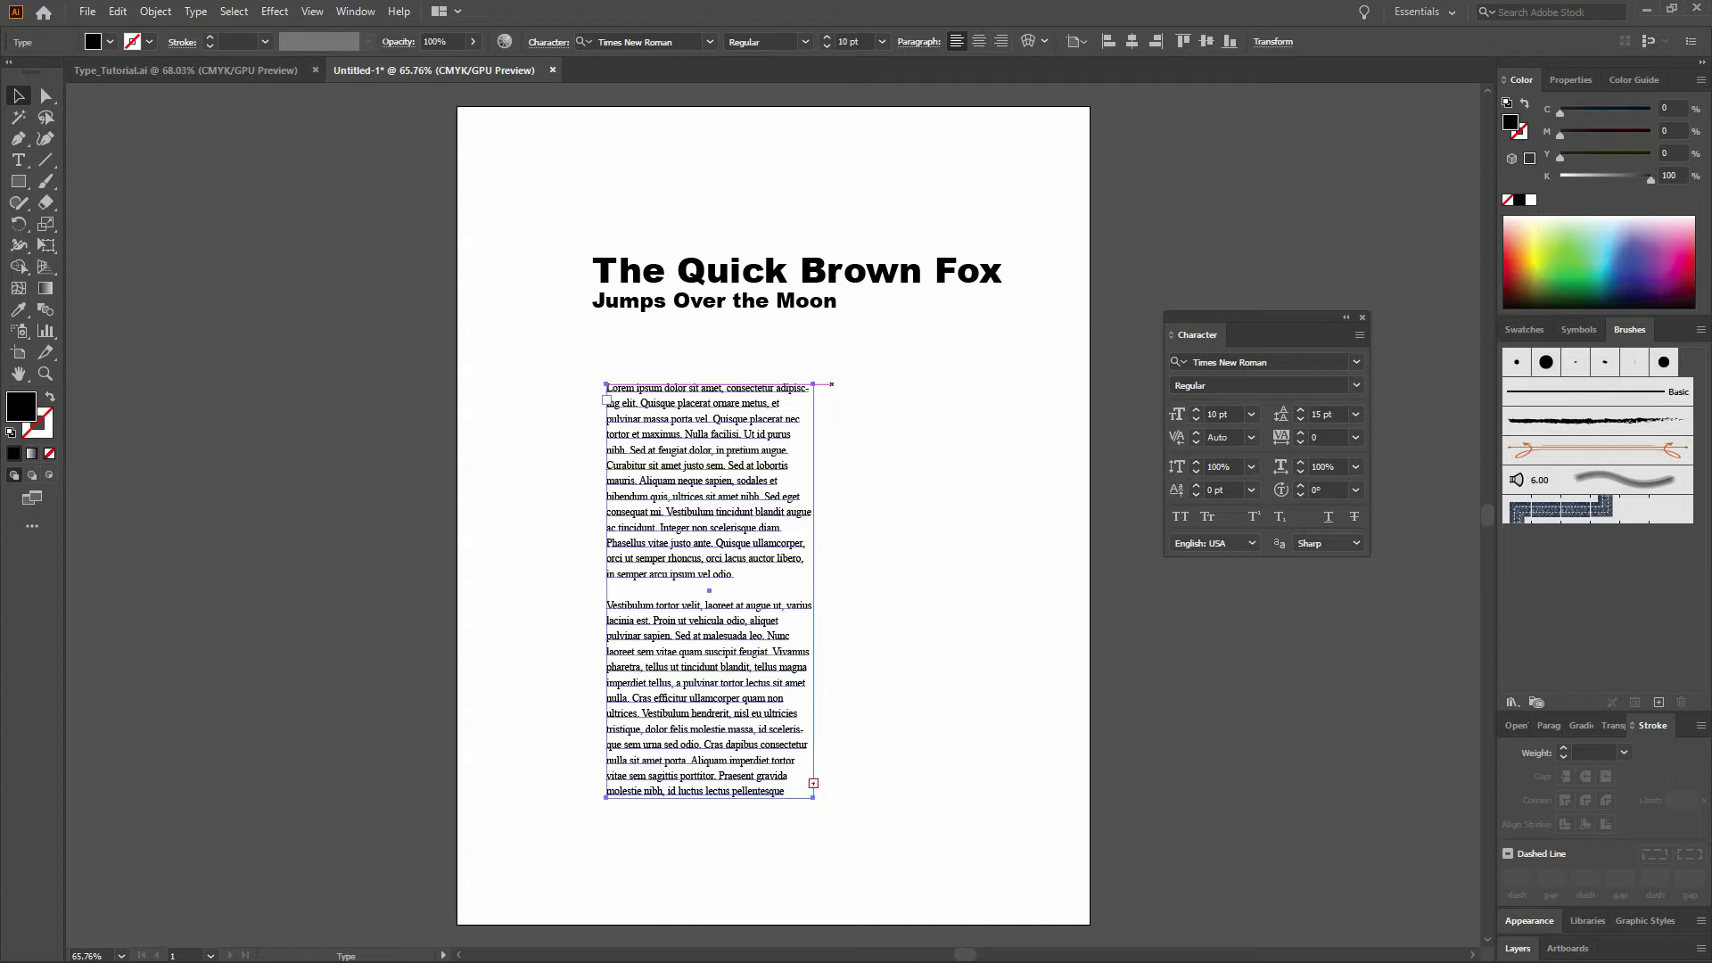
- Draw a wider, custom-sized threaded frame for the overflow text, undo it, and deselect the text
drag(833, 384, 1159, 769)
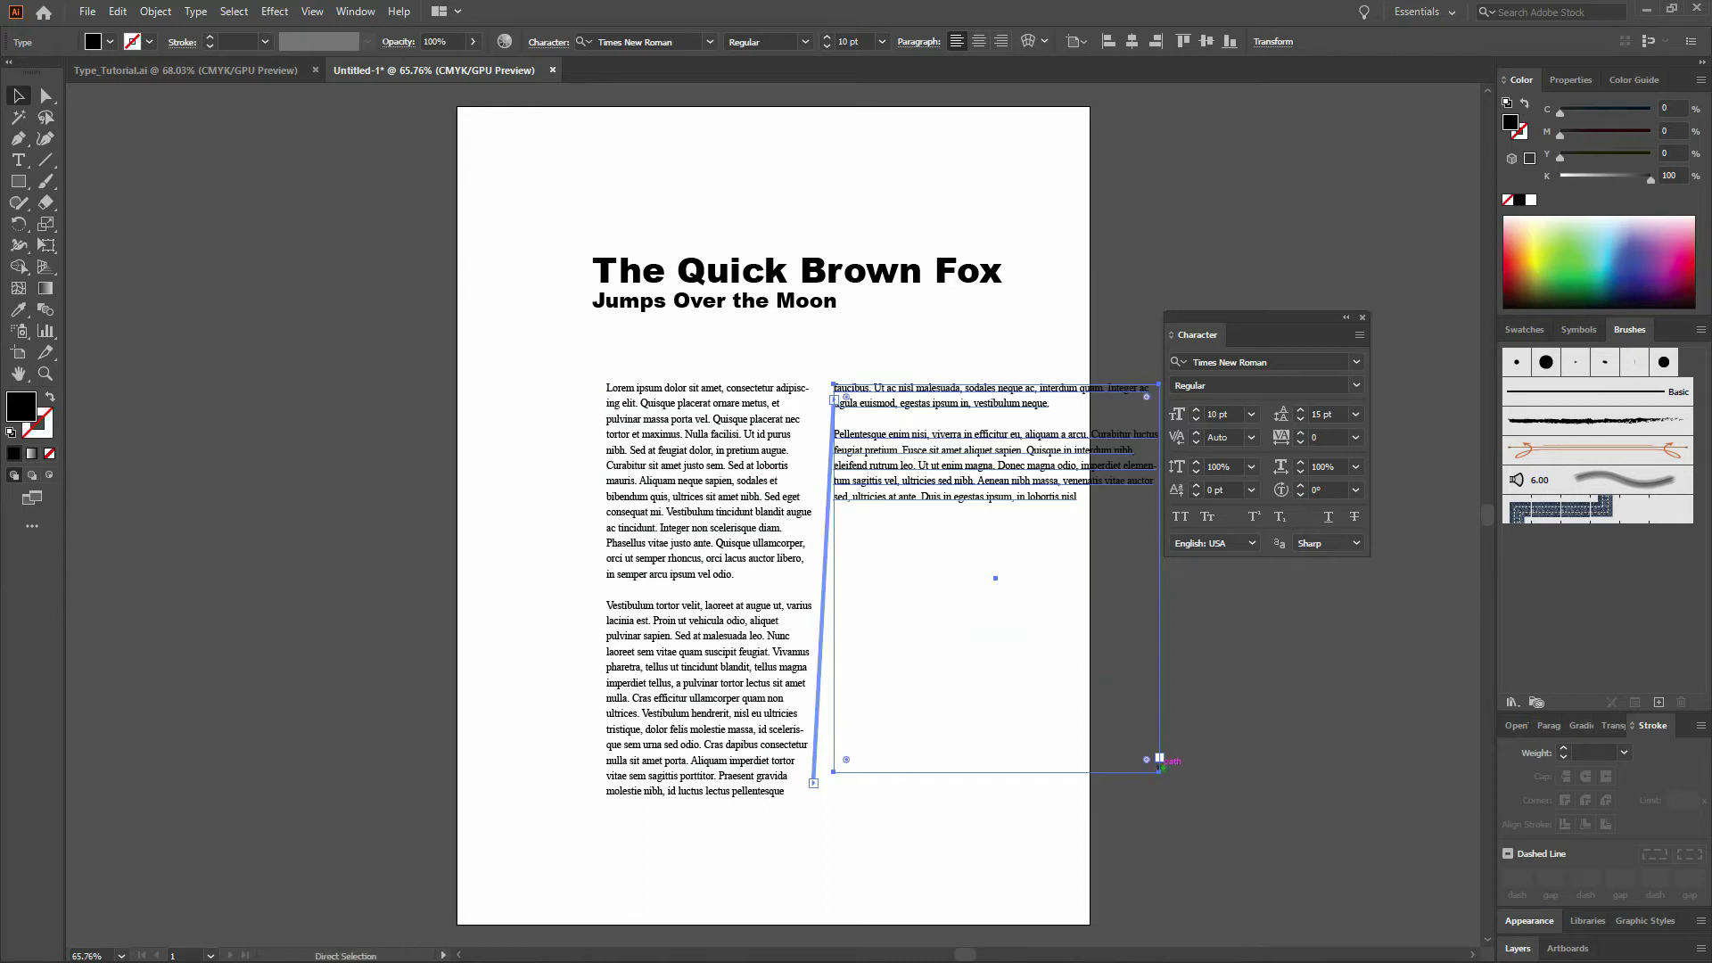
key(ctrl+z)
click(18, 95)
click(539, 427)
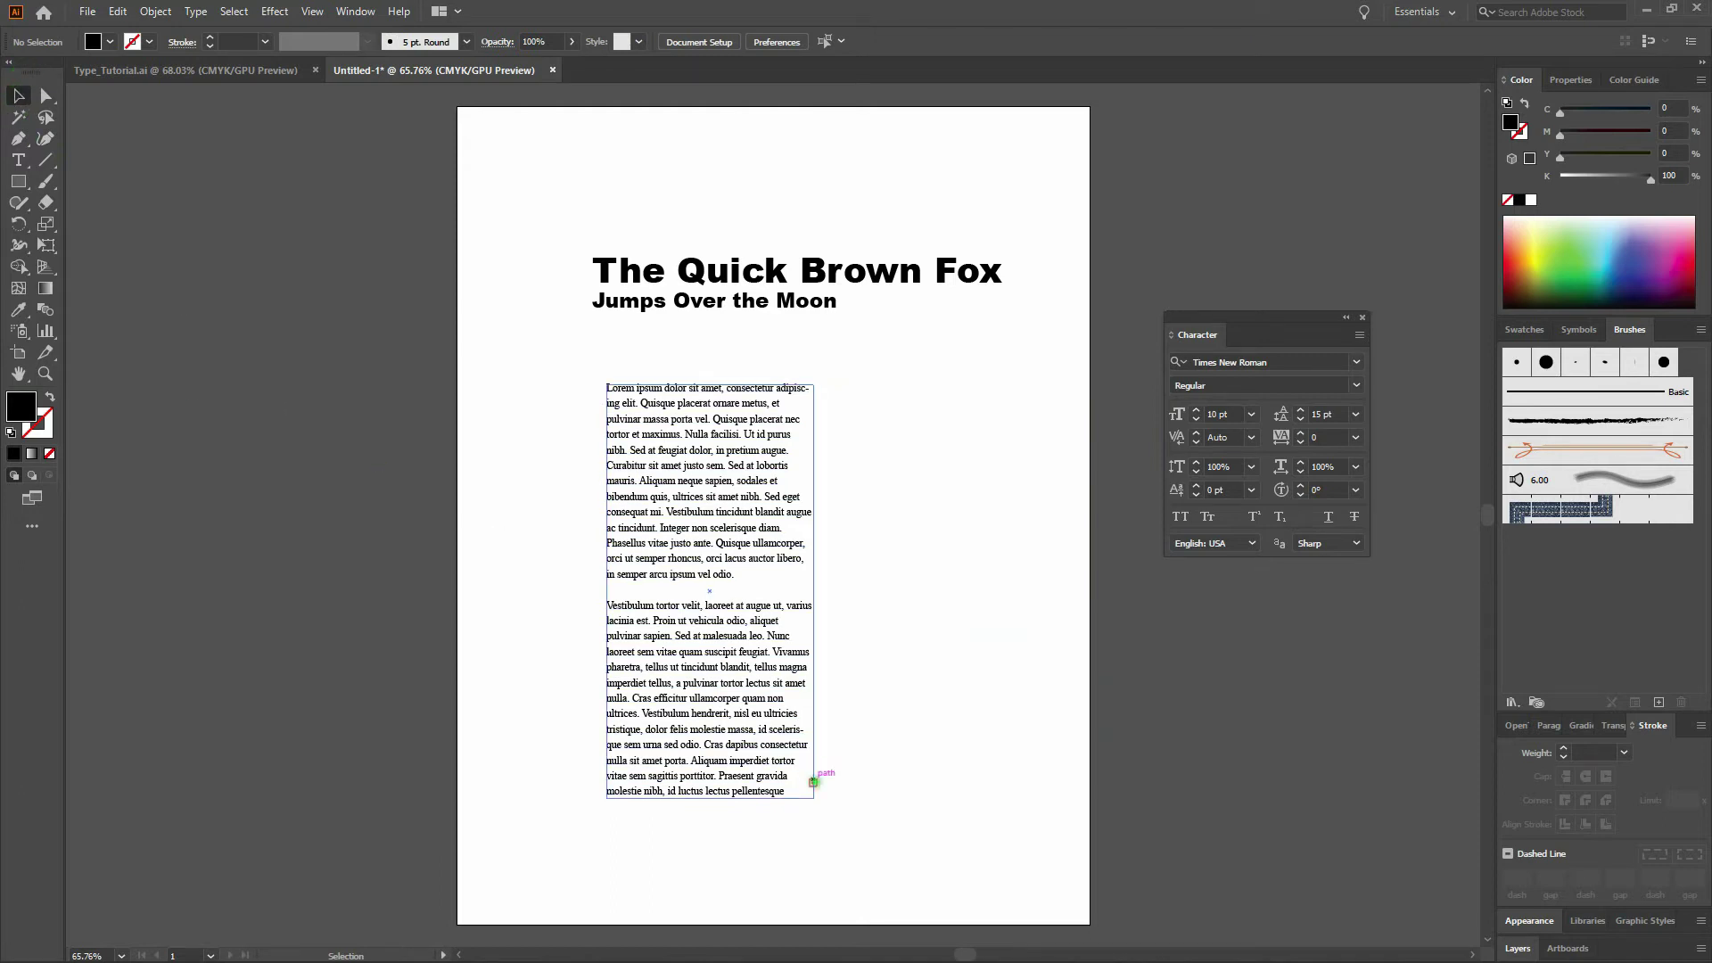
- Thread the overflow text into a second column of the same size, top-aligned beside the first, and deselect it
click(813, 782)
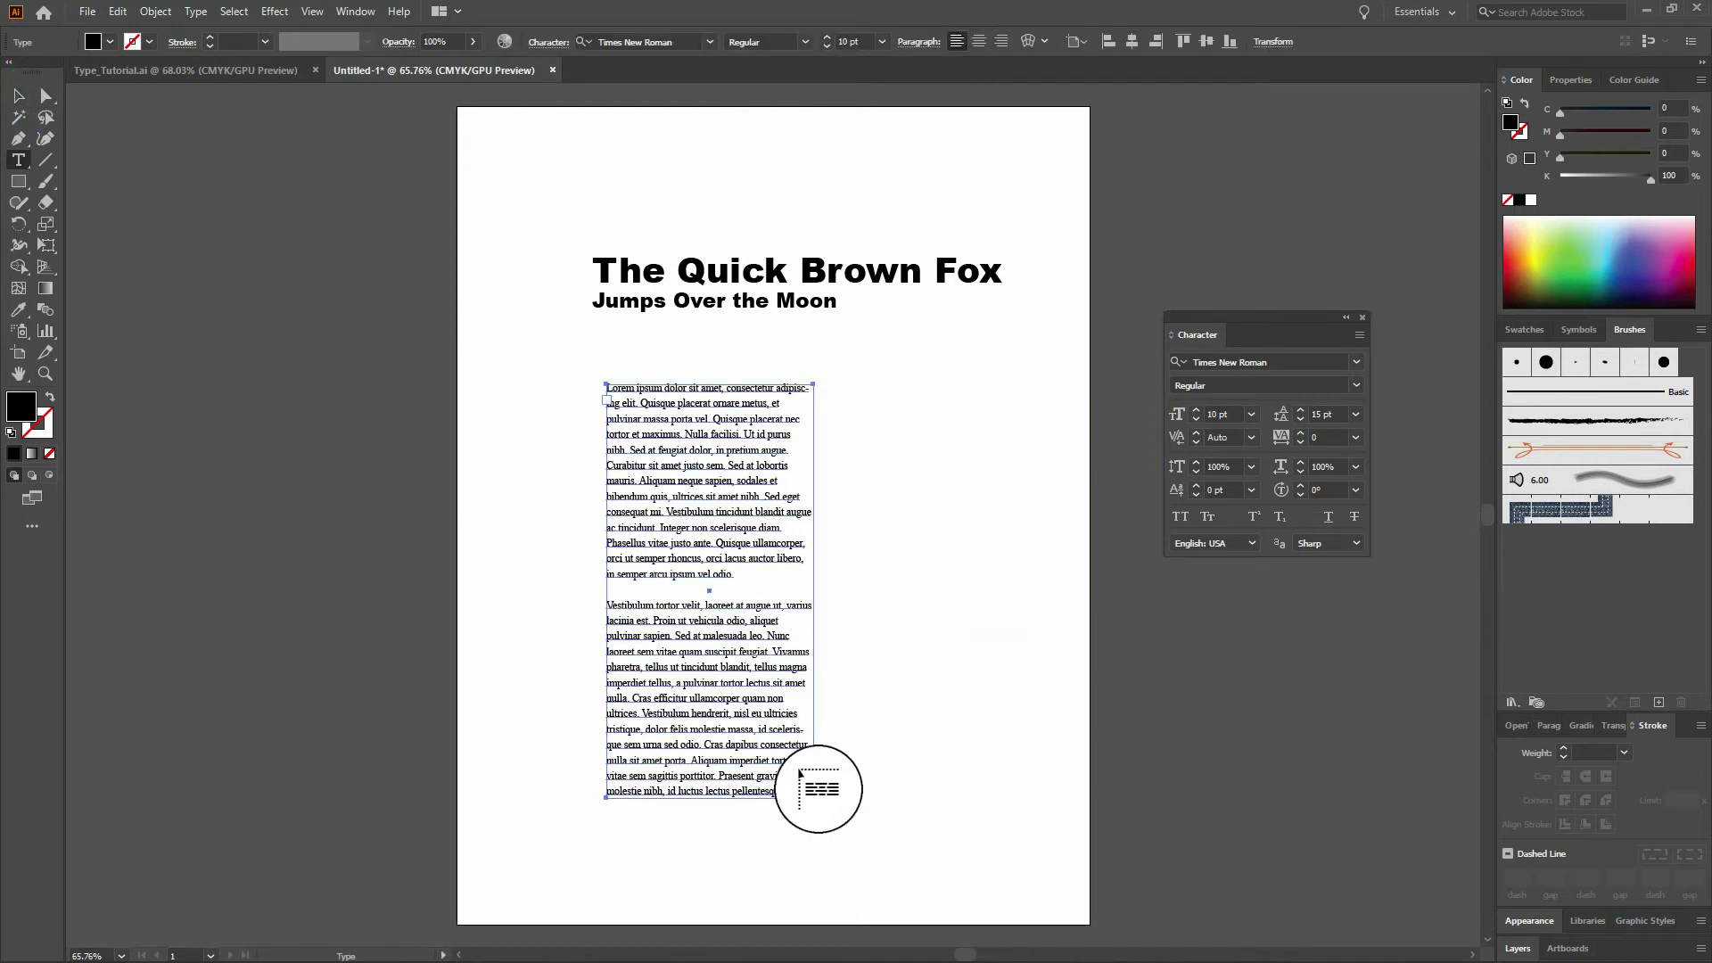
click(838, 384)
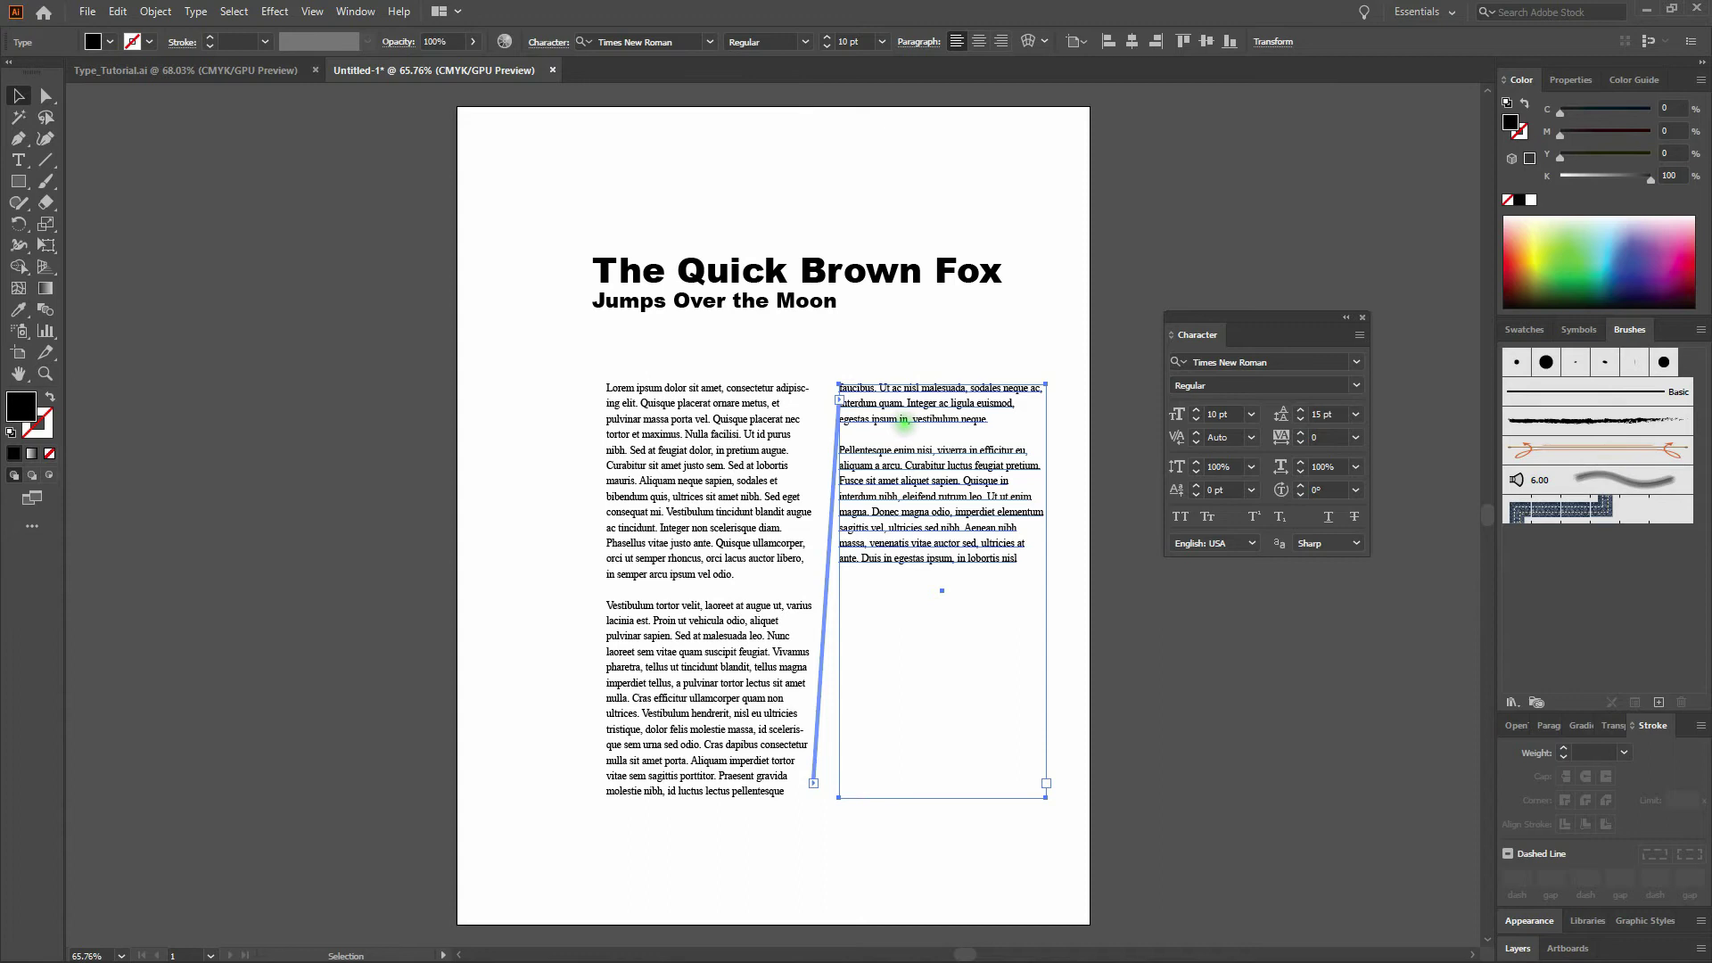
click(1050, 333)
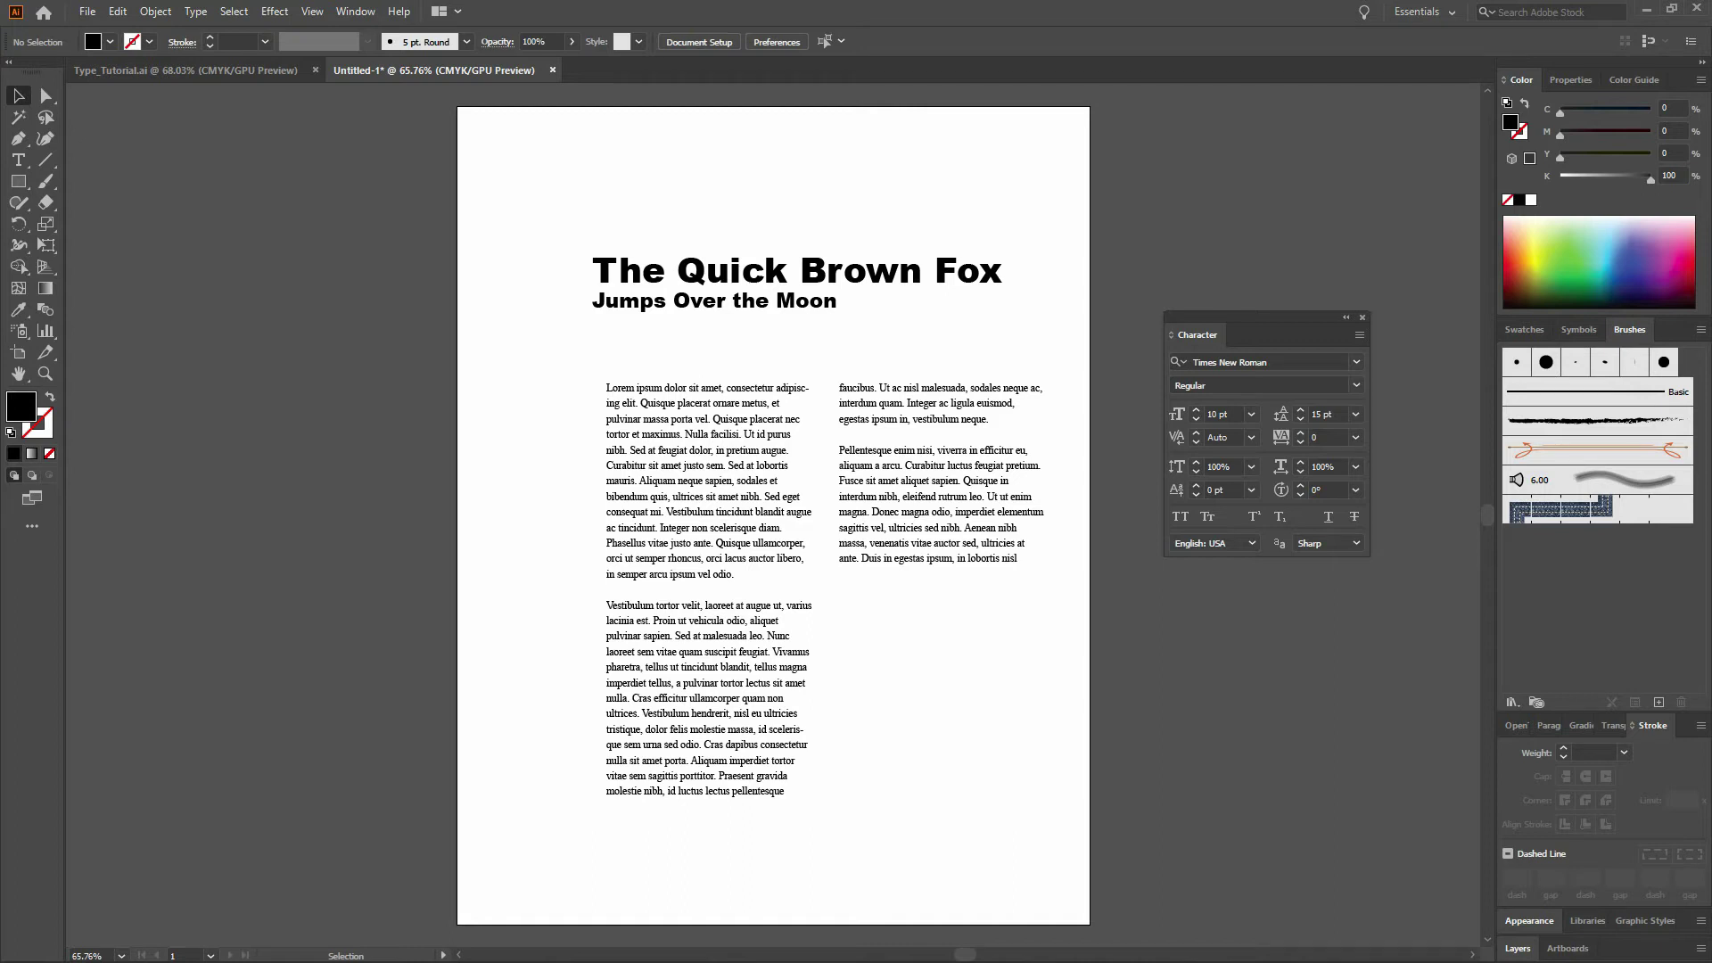
- Remove the blank line before the "Vestibulum tortor velit" paragraph and indent its first line with a tab
key(t)
click(610, 604)
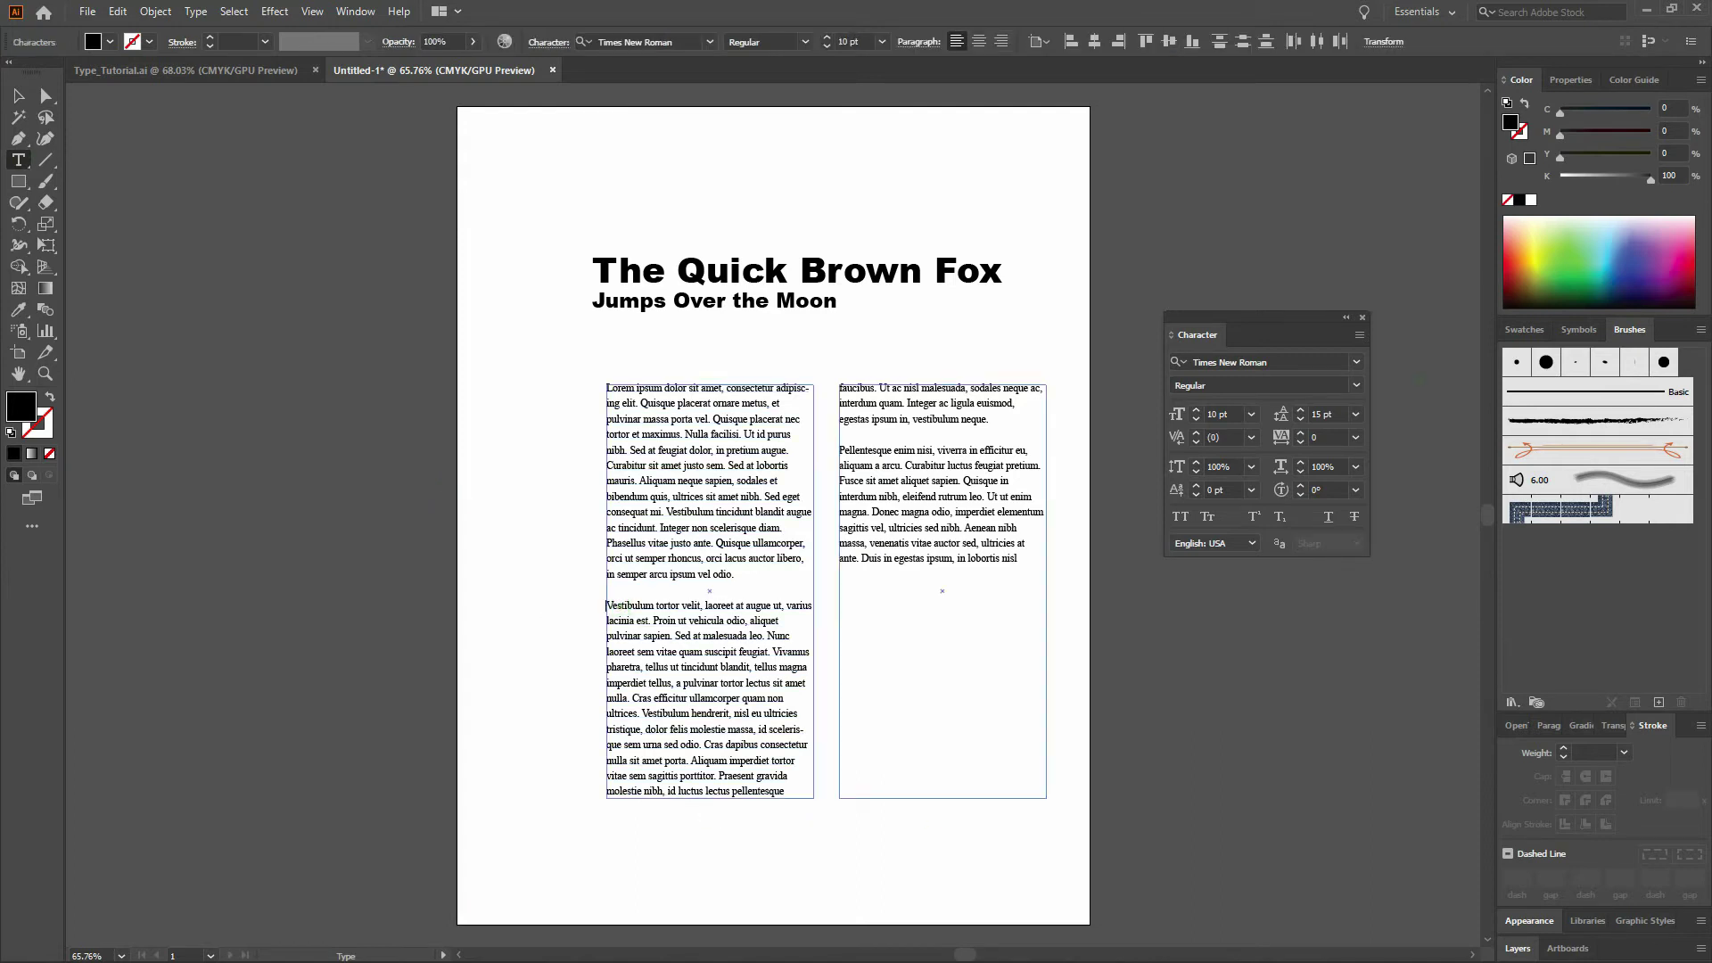
key(BackSpace)
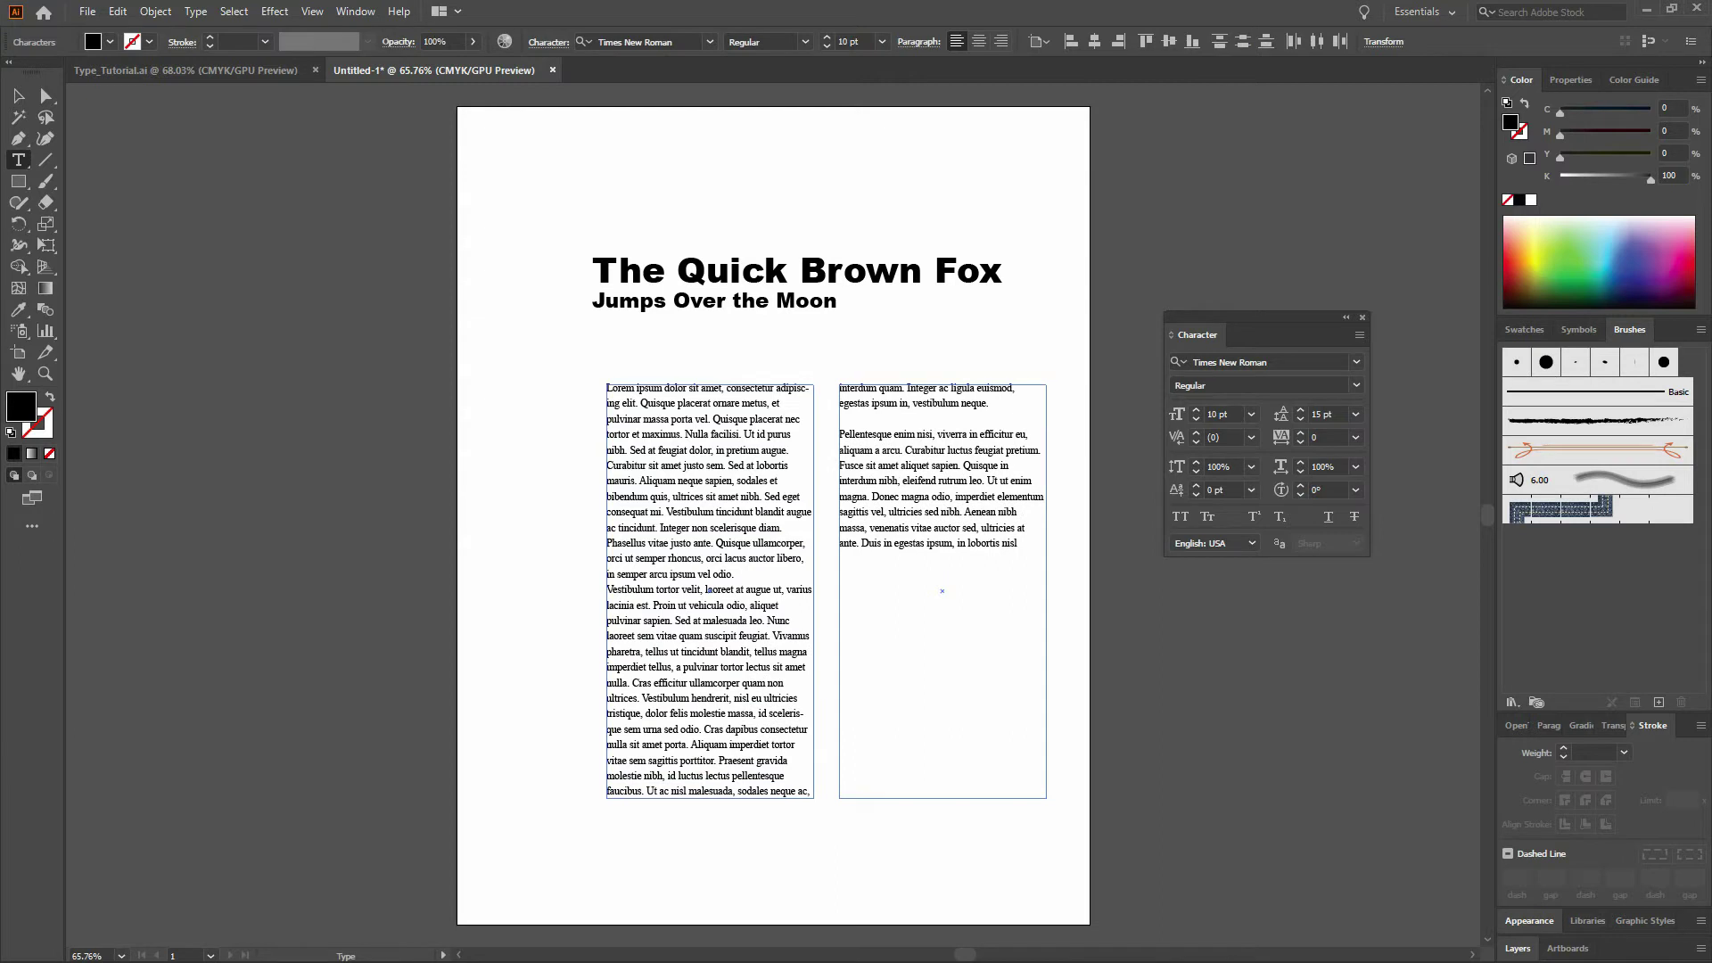
key(Tab)
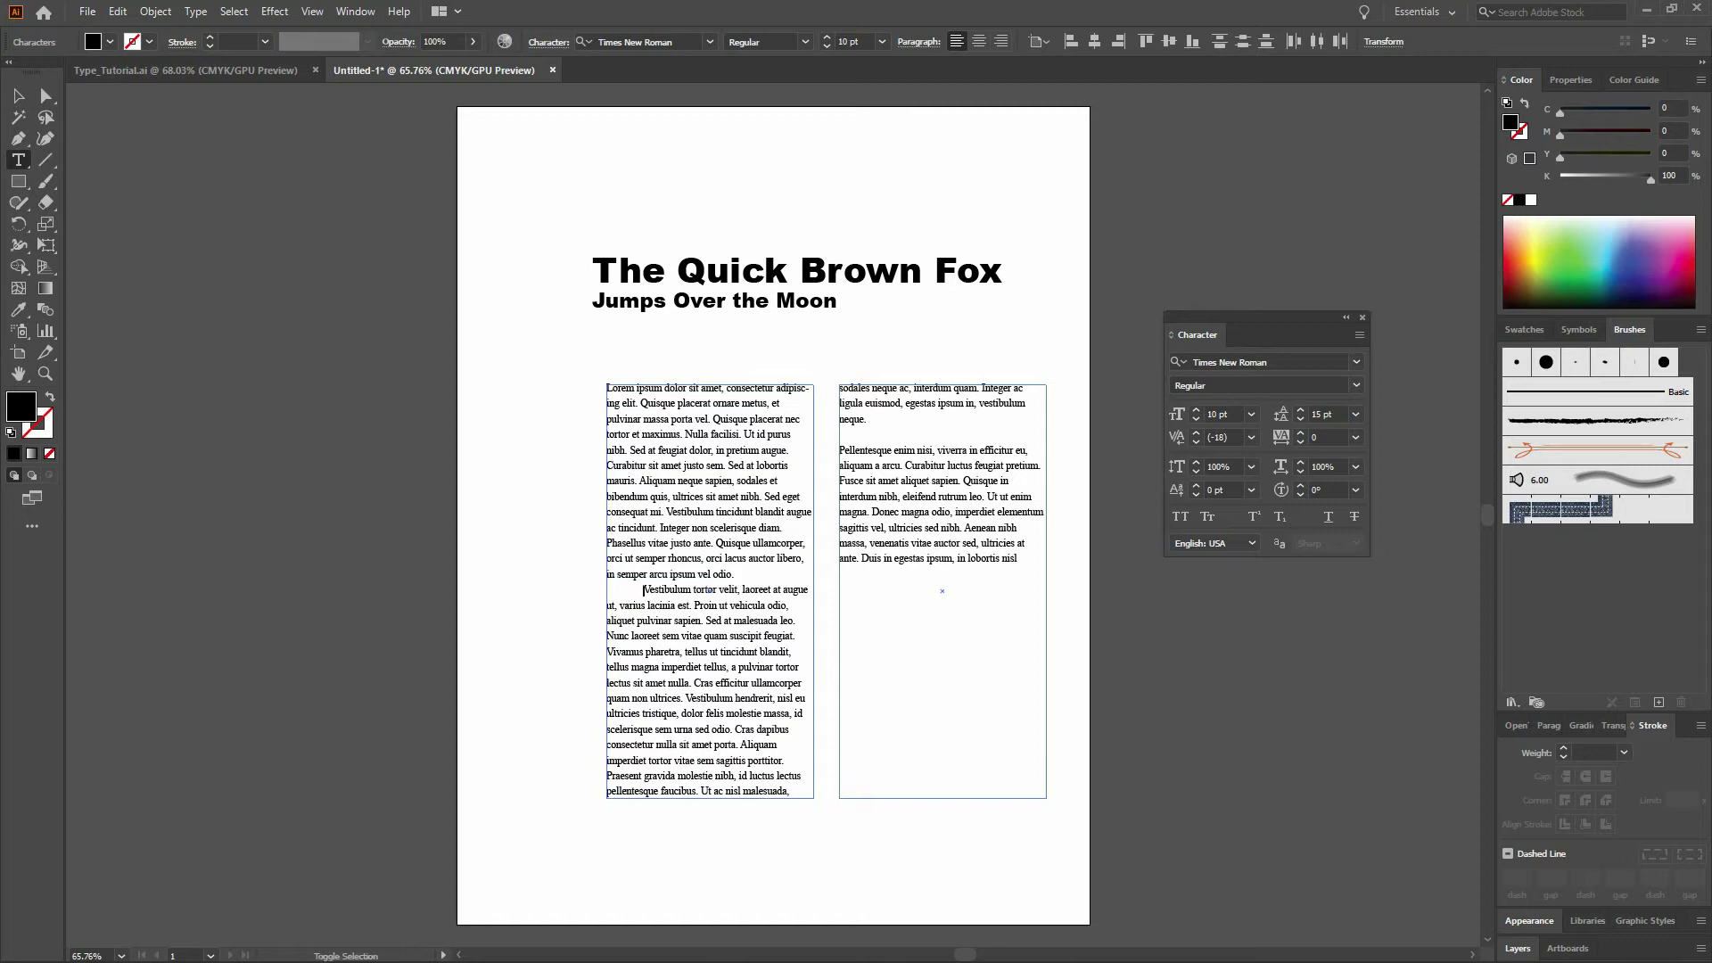
- Remove the blank line before the "Pellentesque enim nisi" paragraph and indent its first line with a tab
triple_click(710, 590)
click(709, 589)
key(BackSpace)
key(Tab)
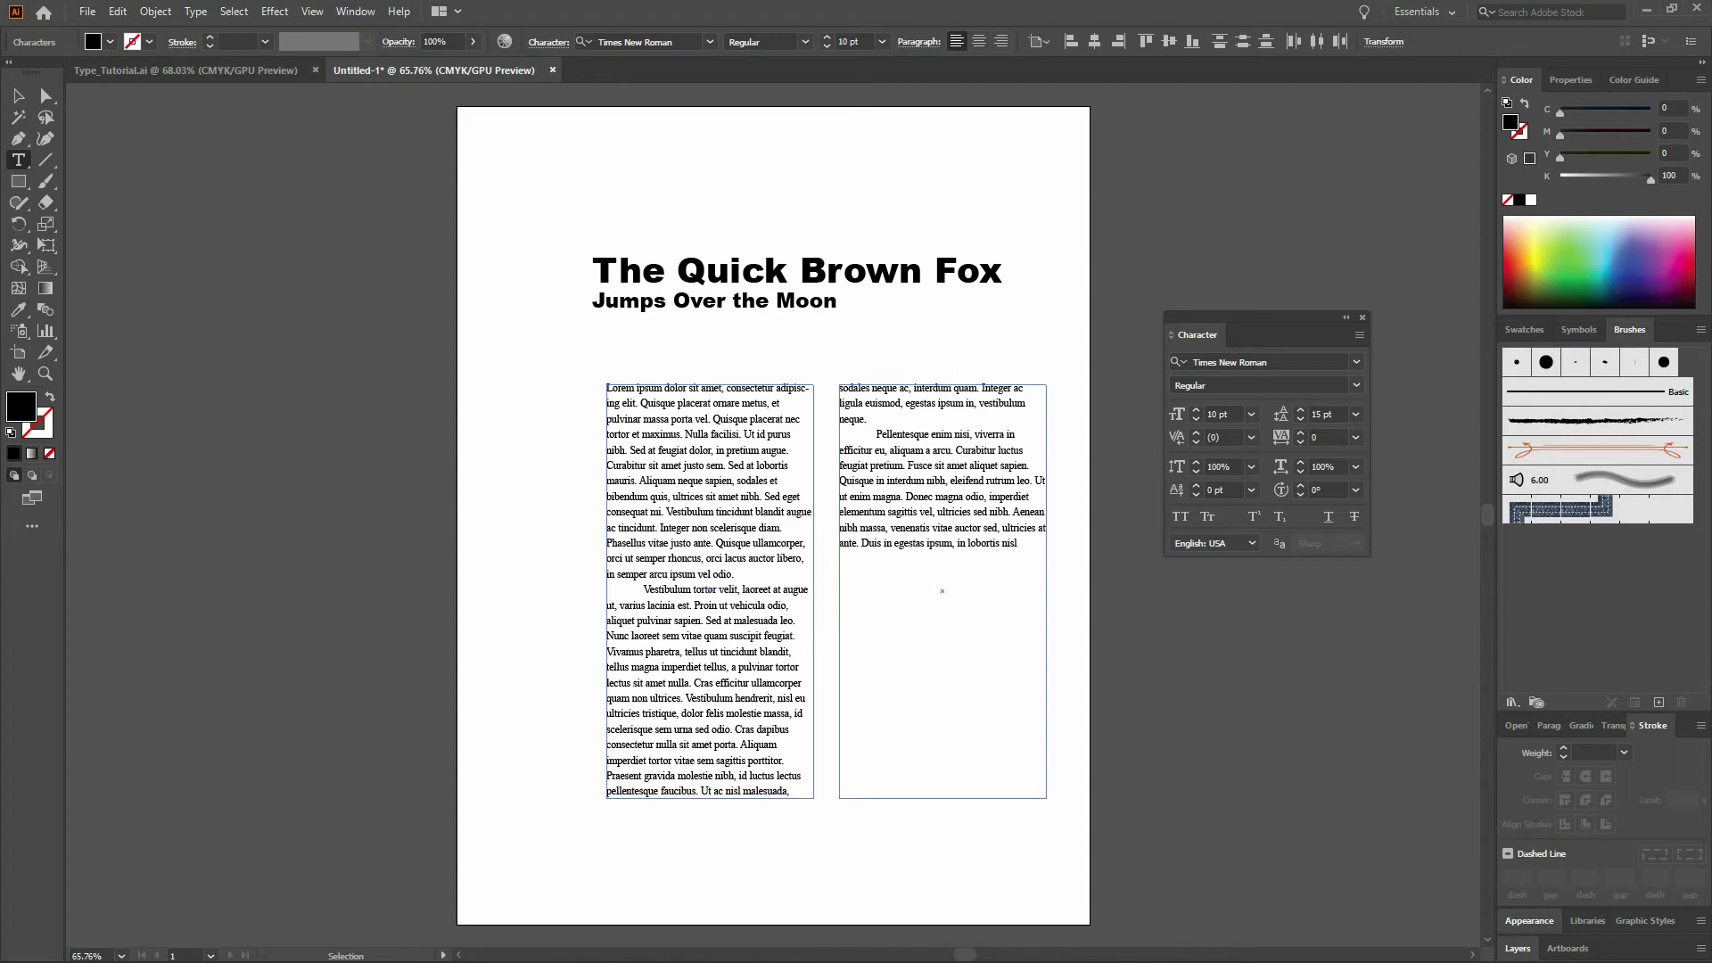
- Select all the text in both threaded columns and display the Tabs ruler above it
key(ctrl+a)
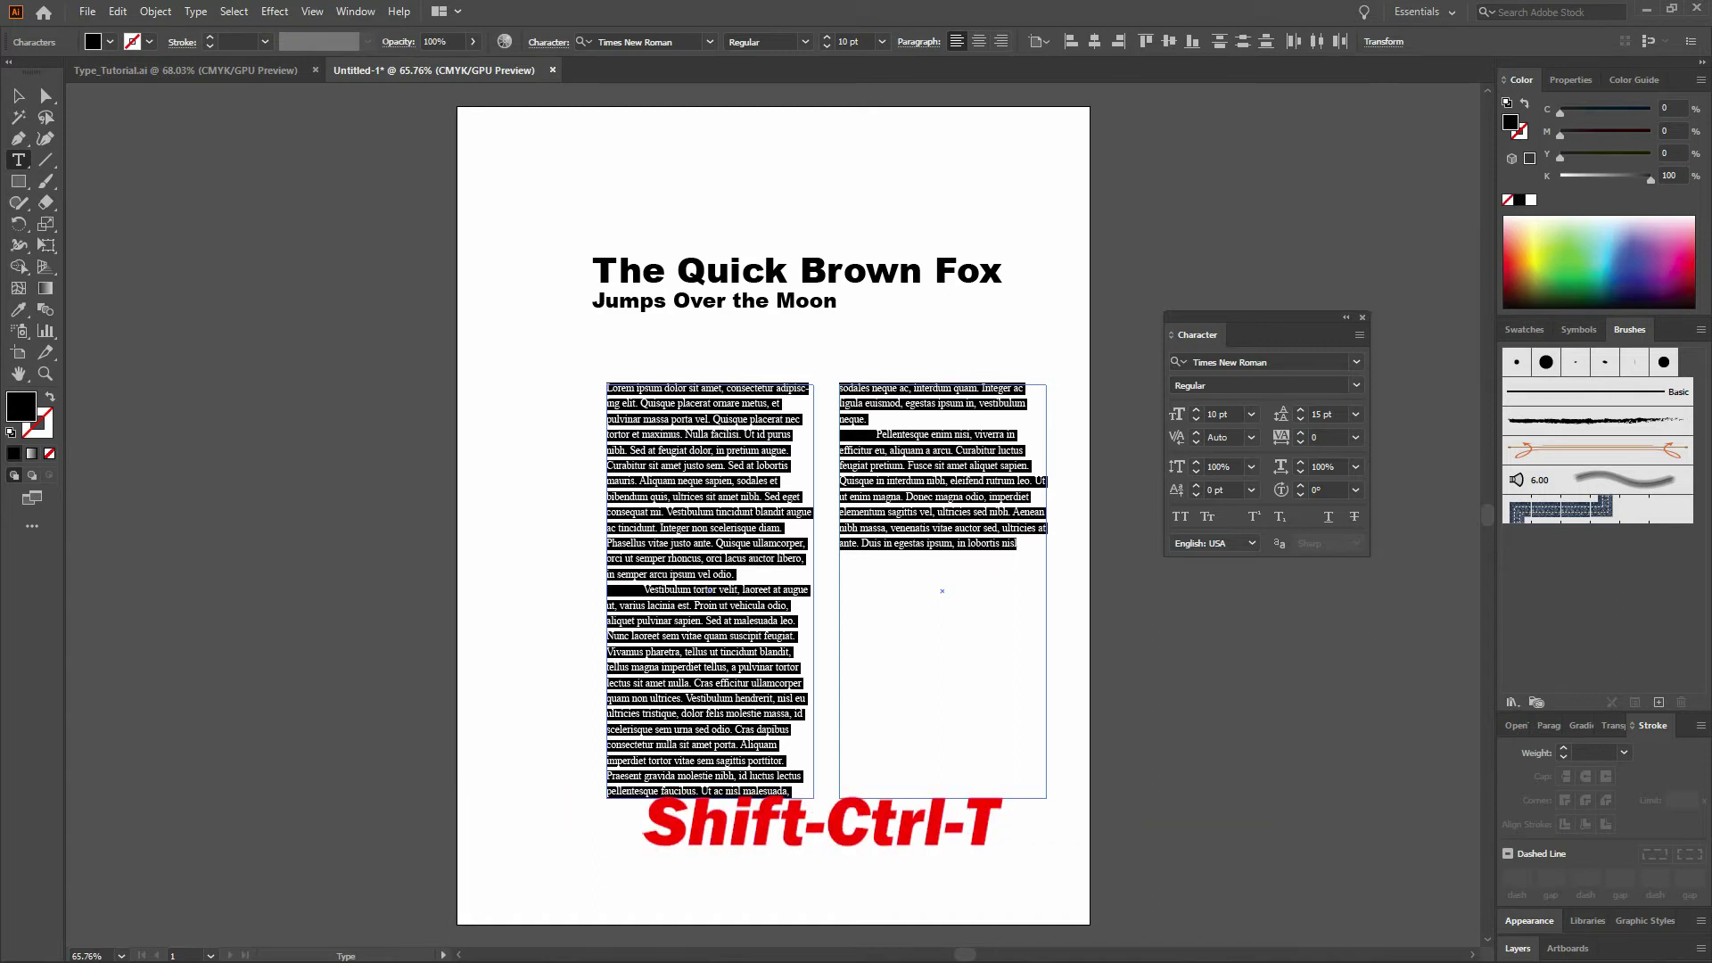
key(ctrl+shift+t)
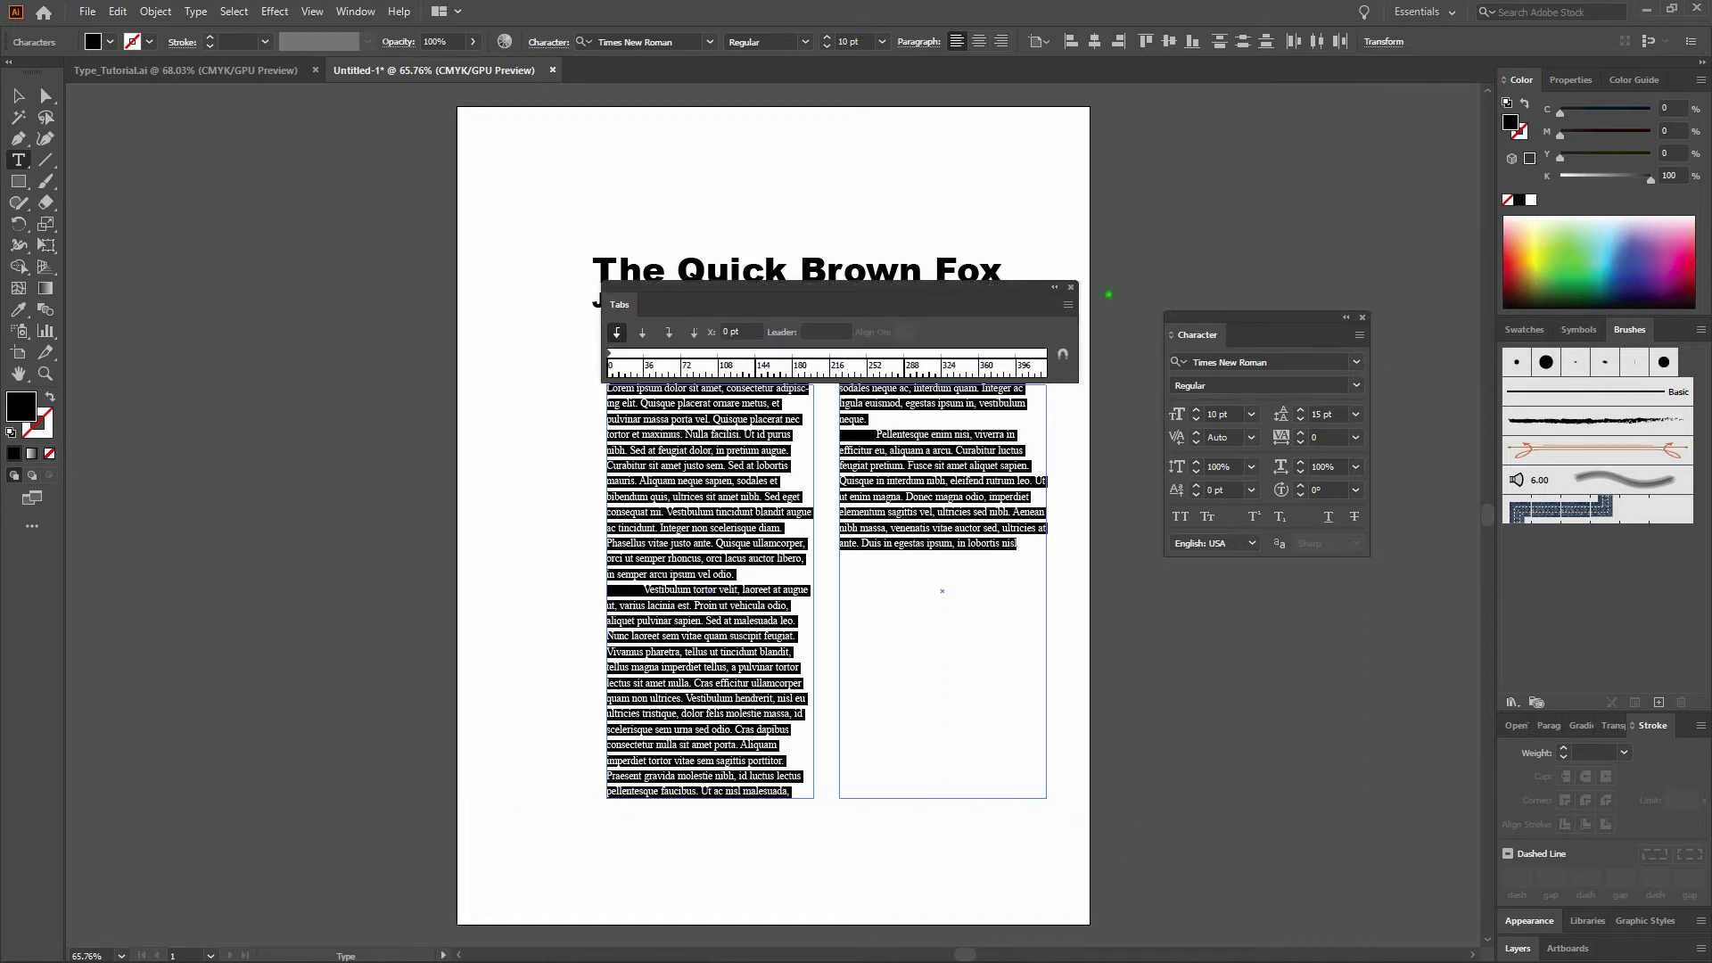
click(1071, 291)
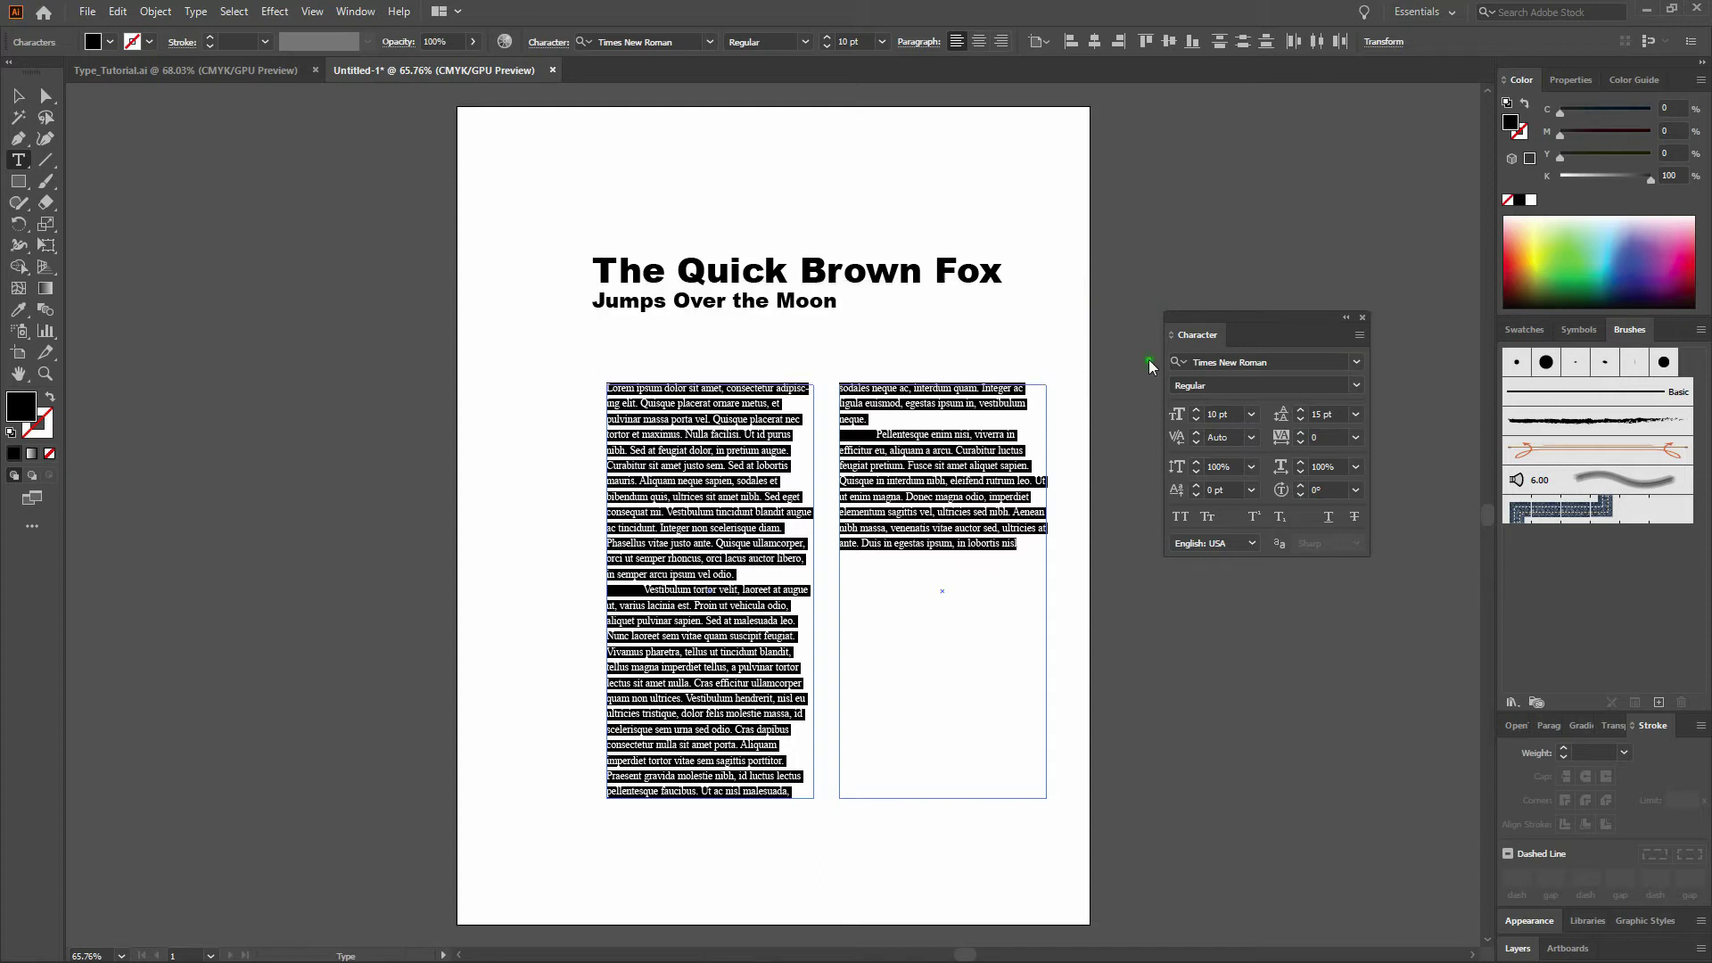
click(372, 14)
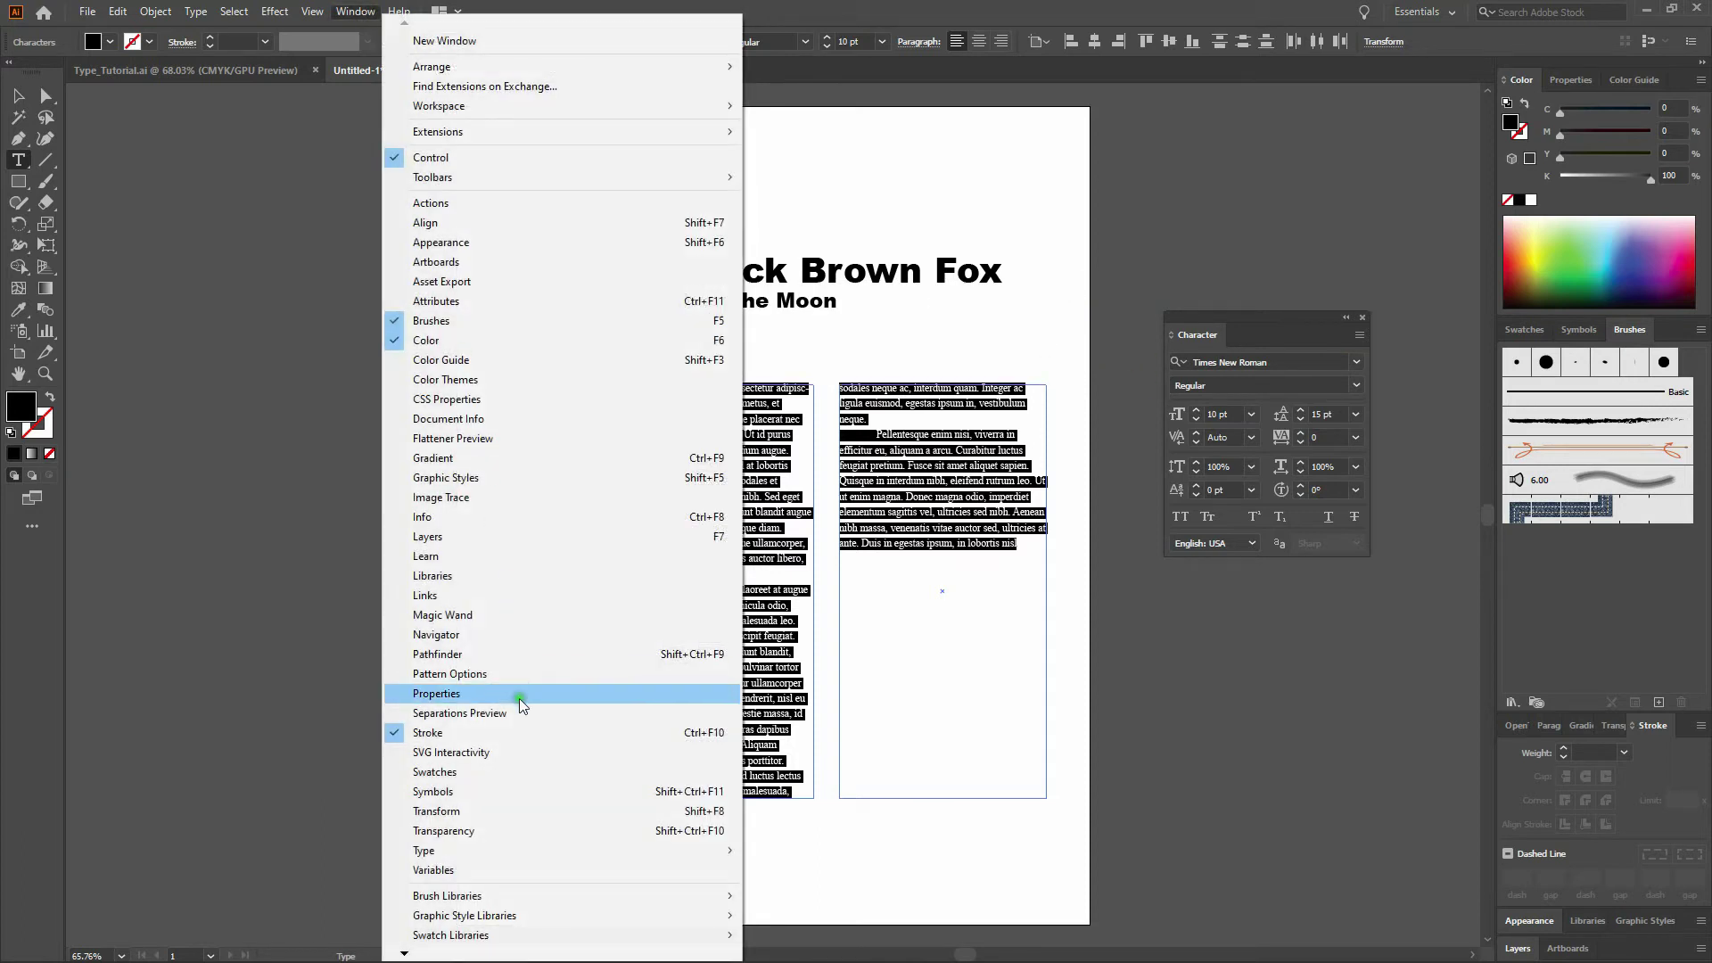
click(503, 846)
click(810, 854)
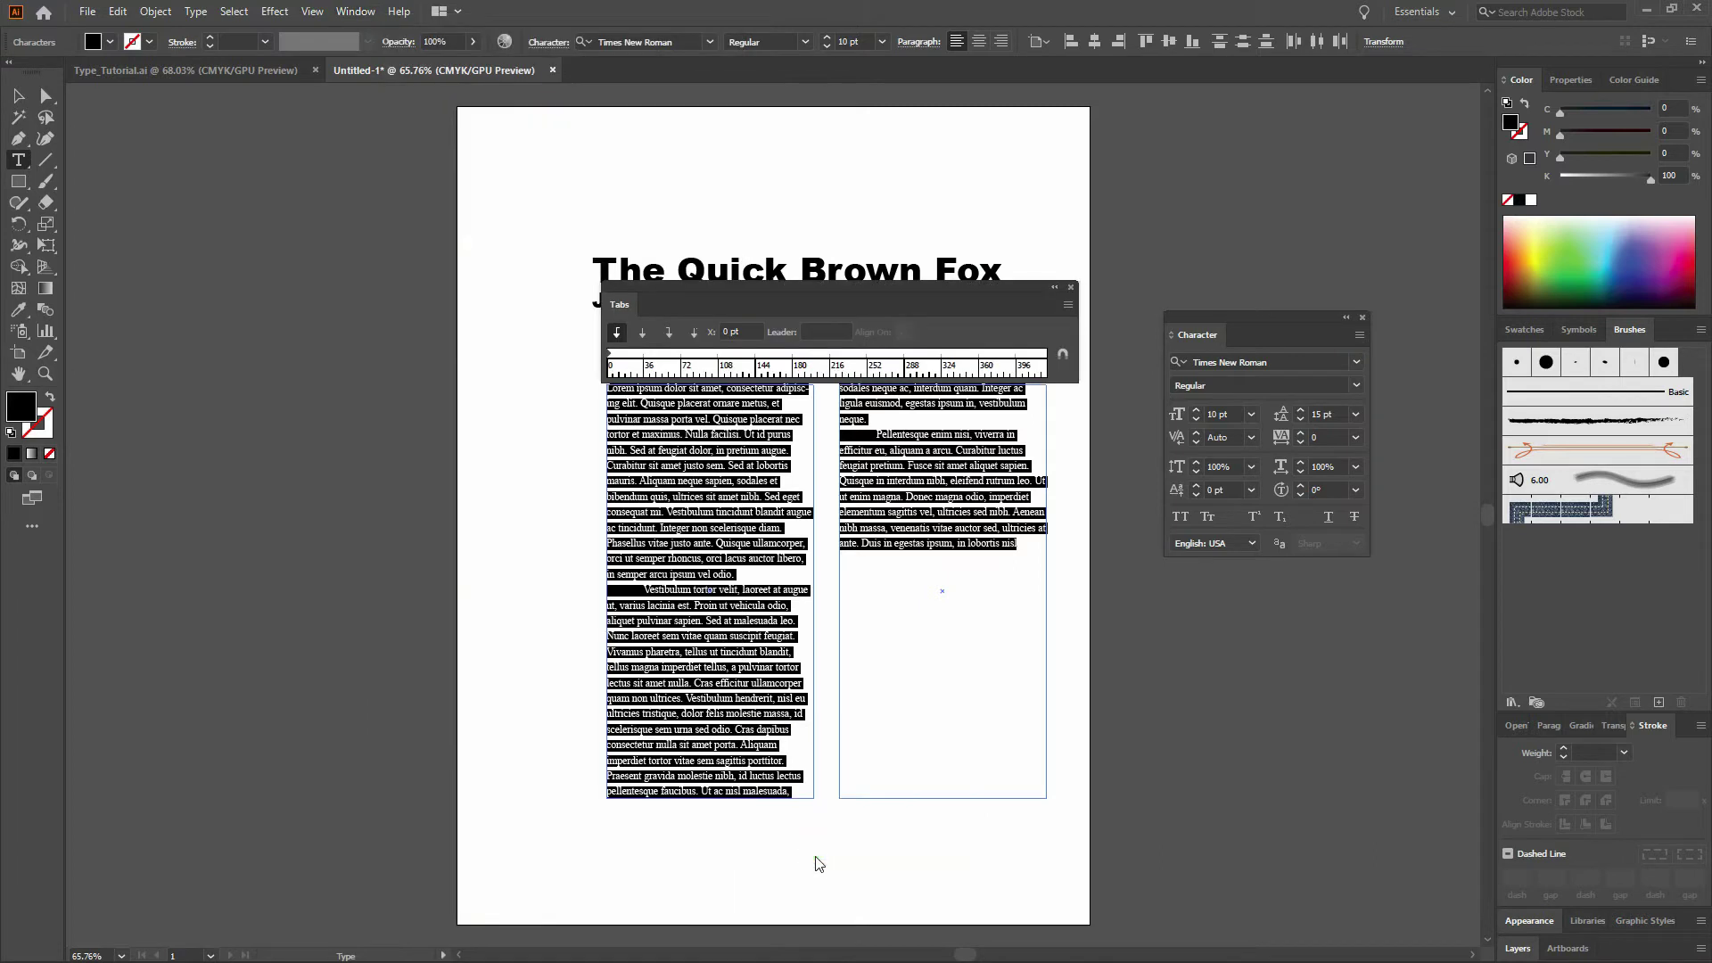
- Set the body text's tab stop to 15 pt, close the Tabs ruler and deselect the columns
click(749, 455)
click(747, 332)
text(15)
key(Return)
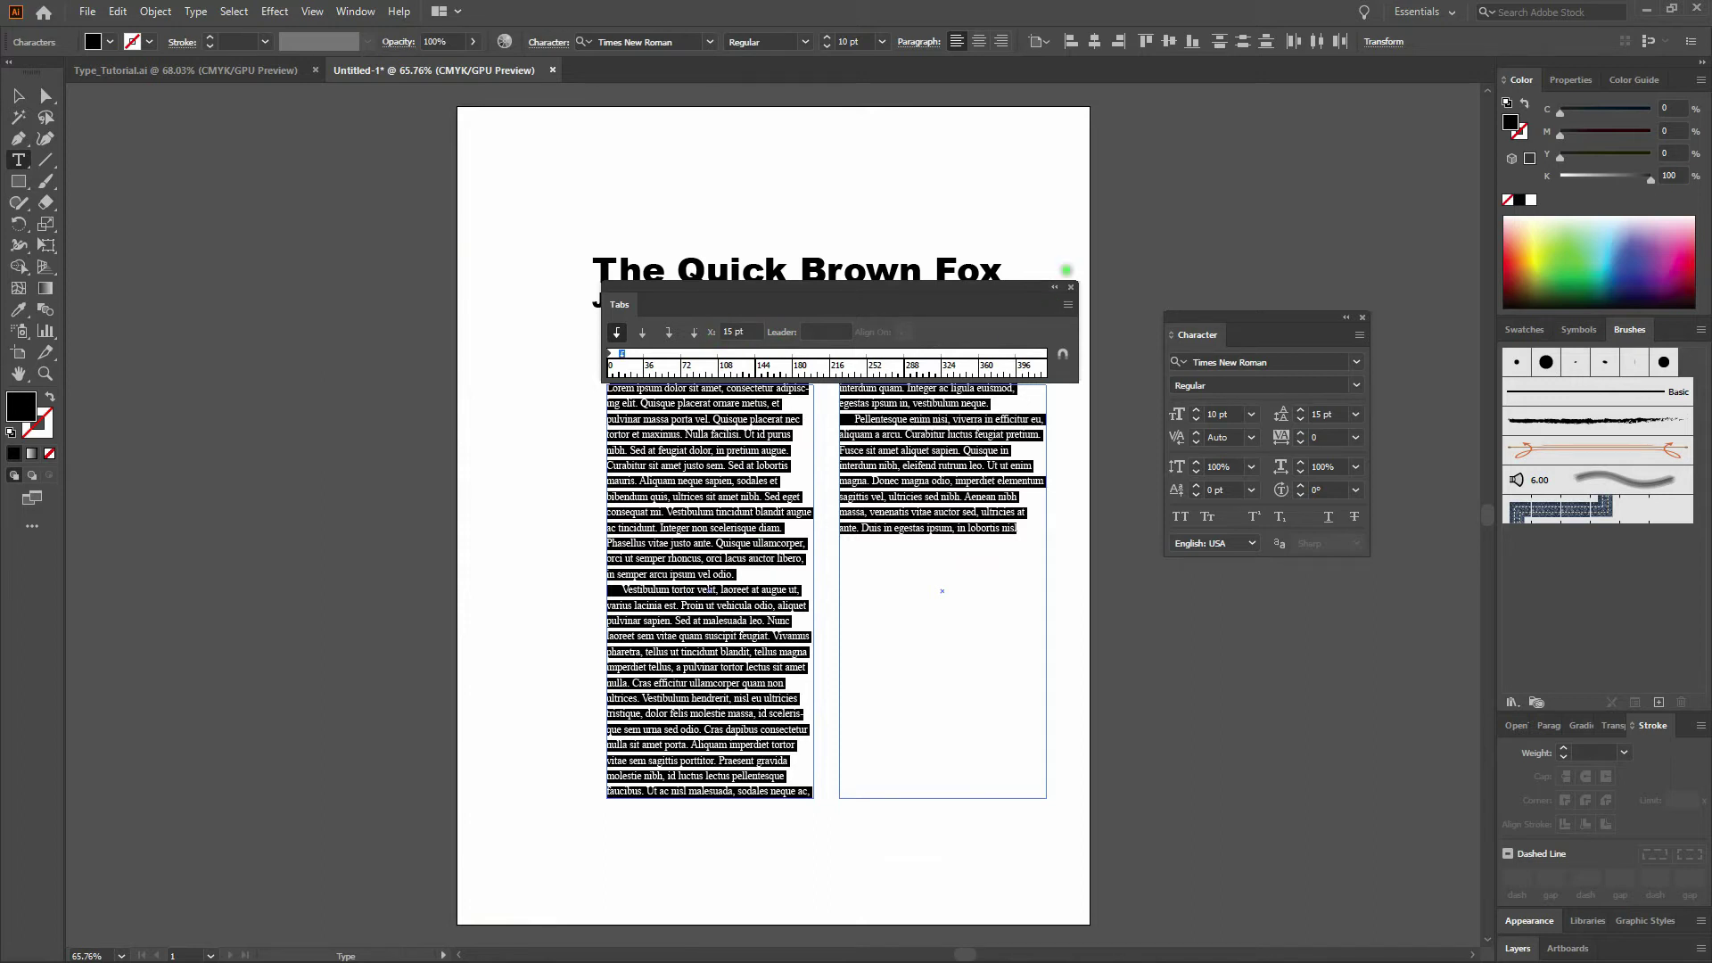
click(1071, 288)
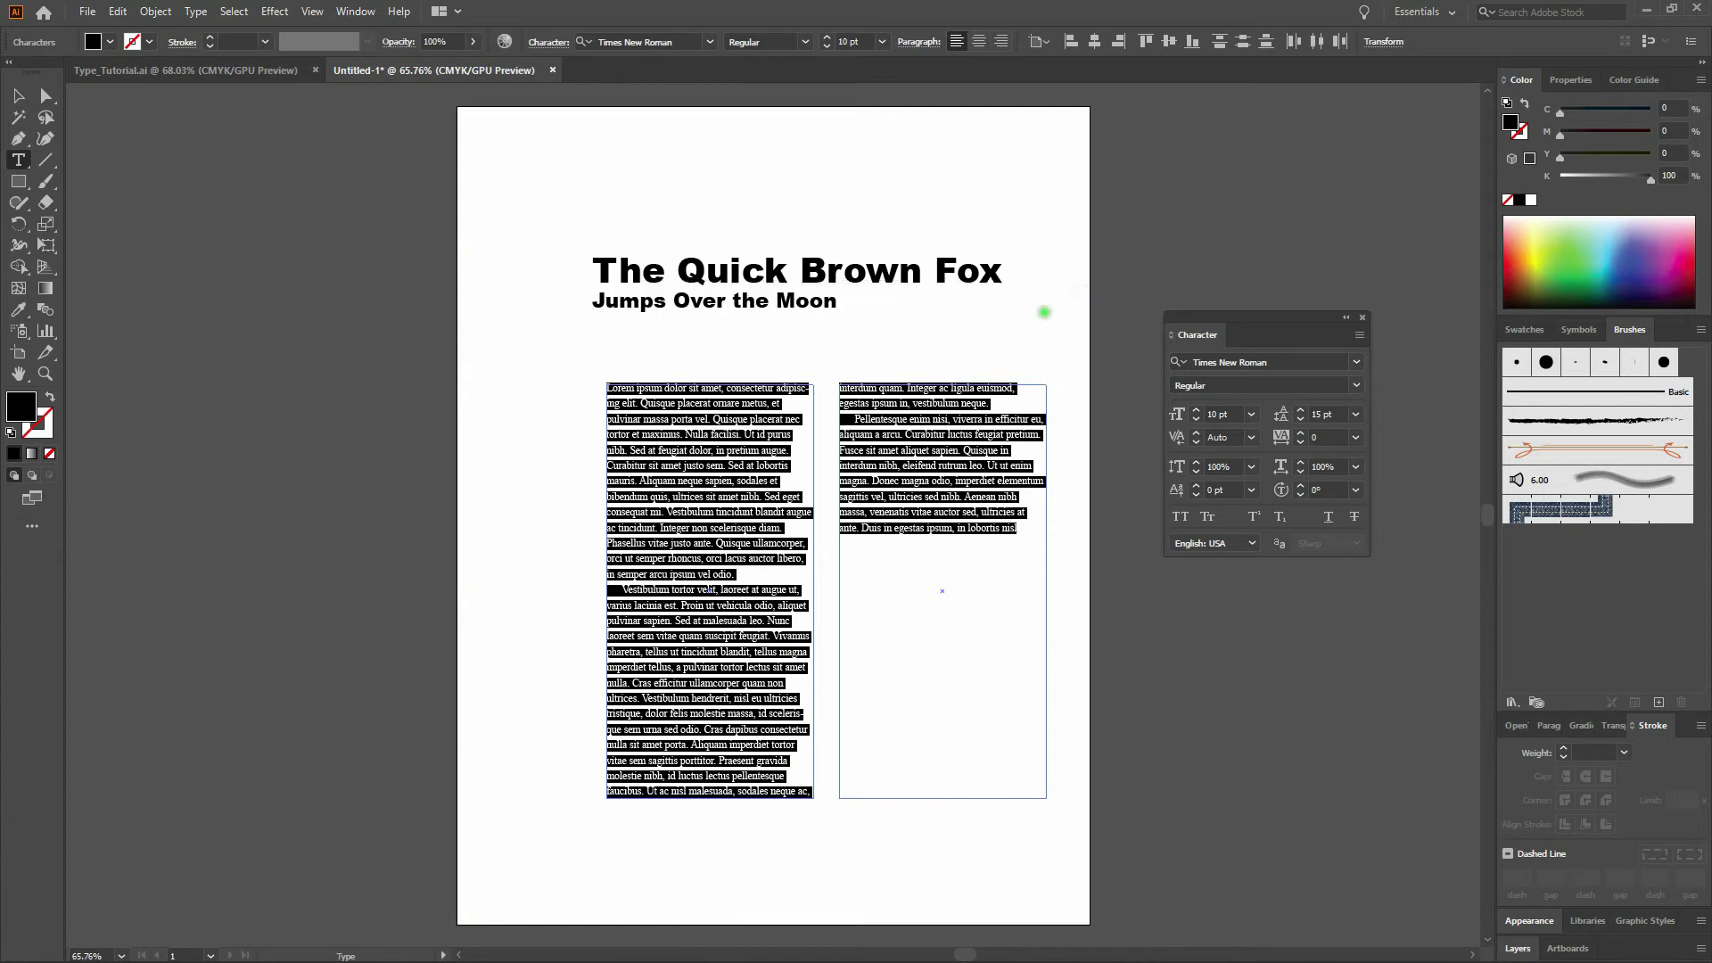
click(18, 95)
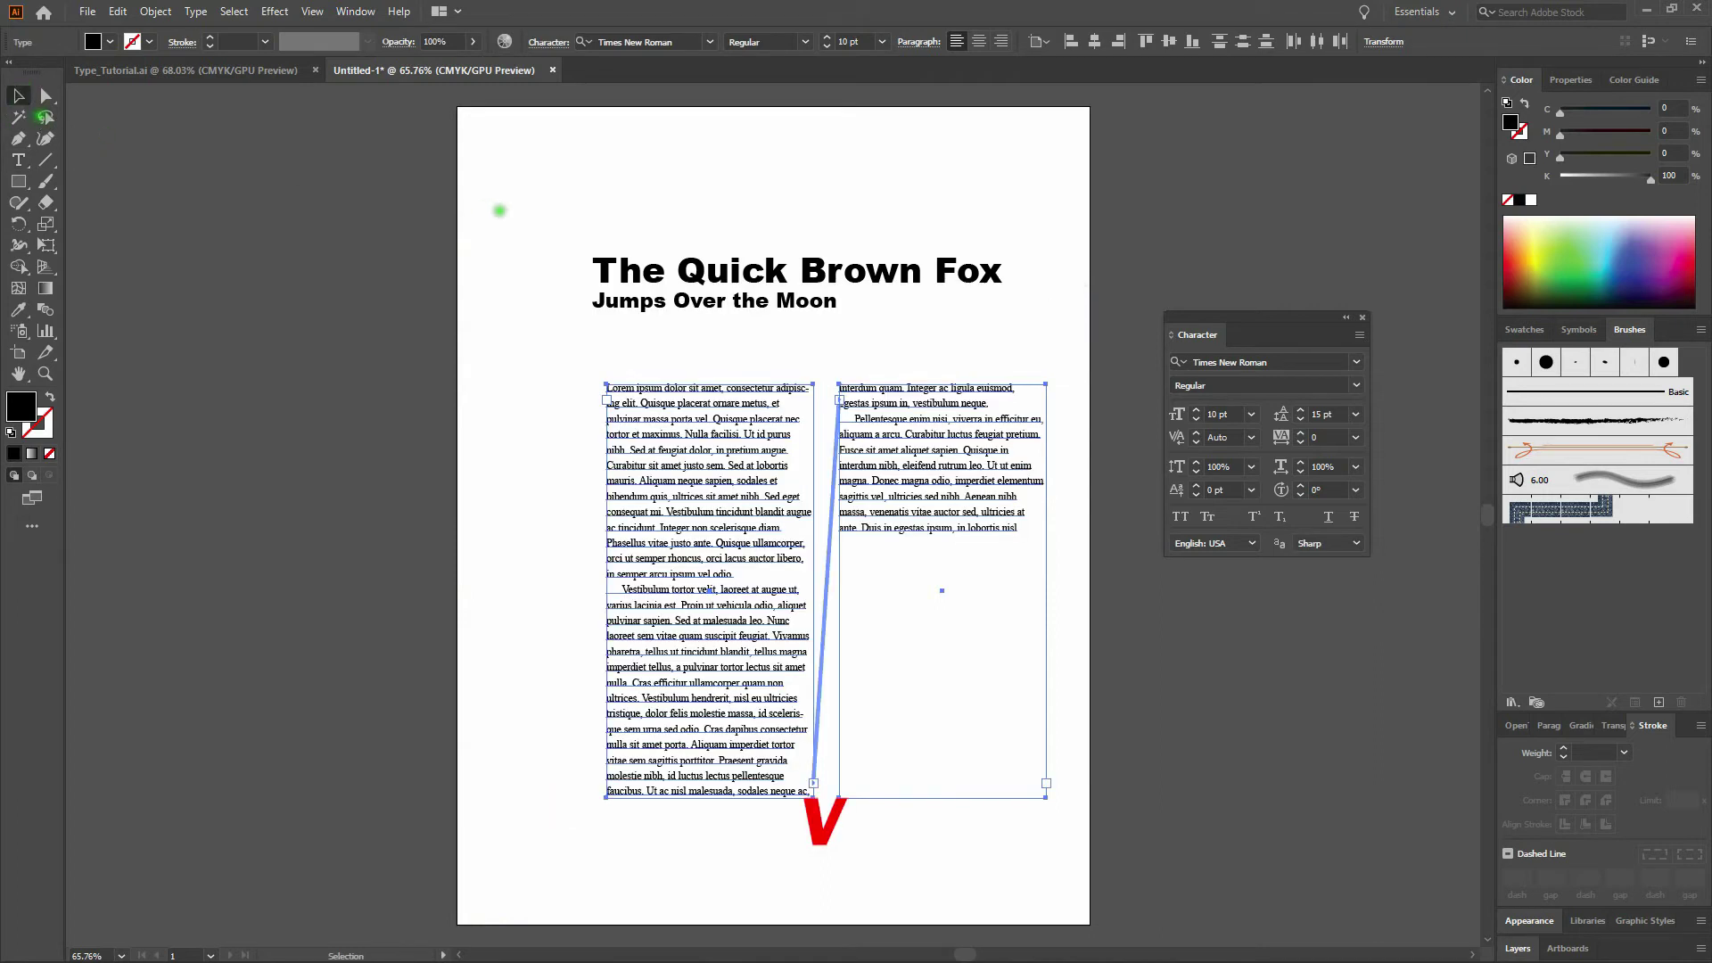
click(511, 229)
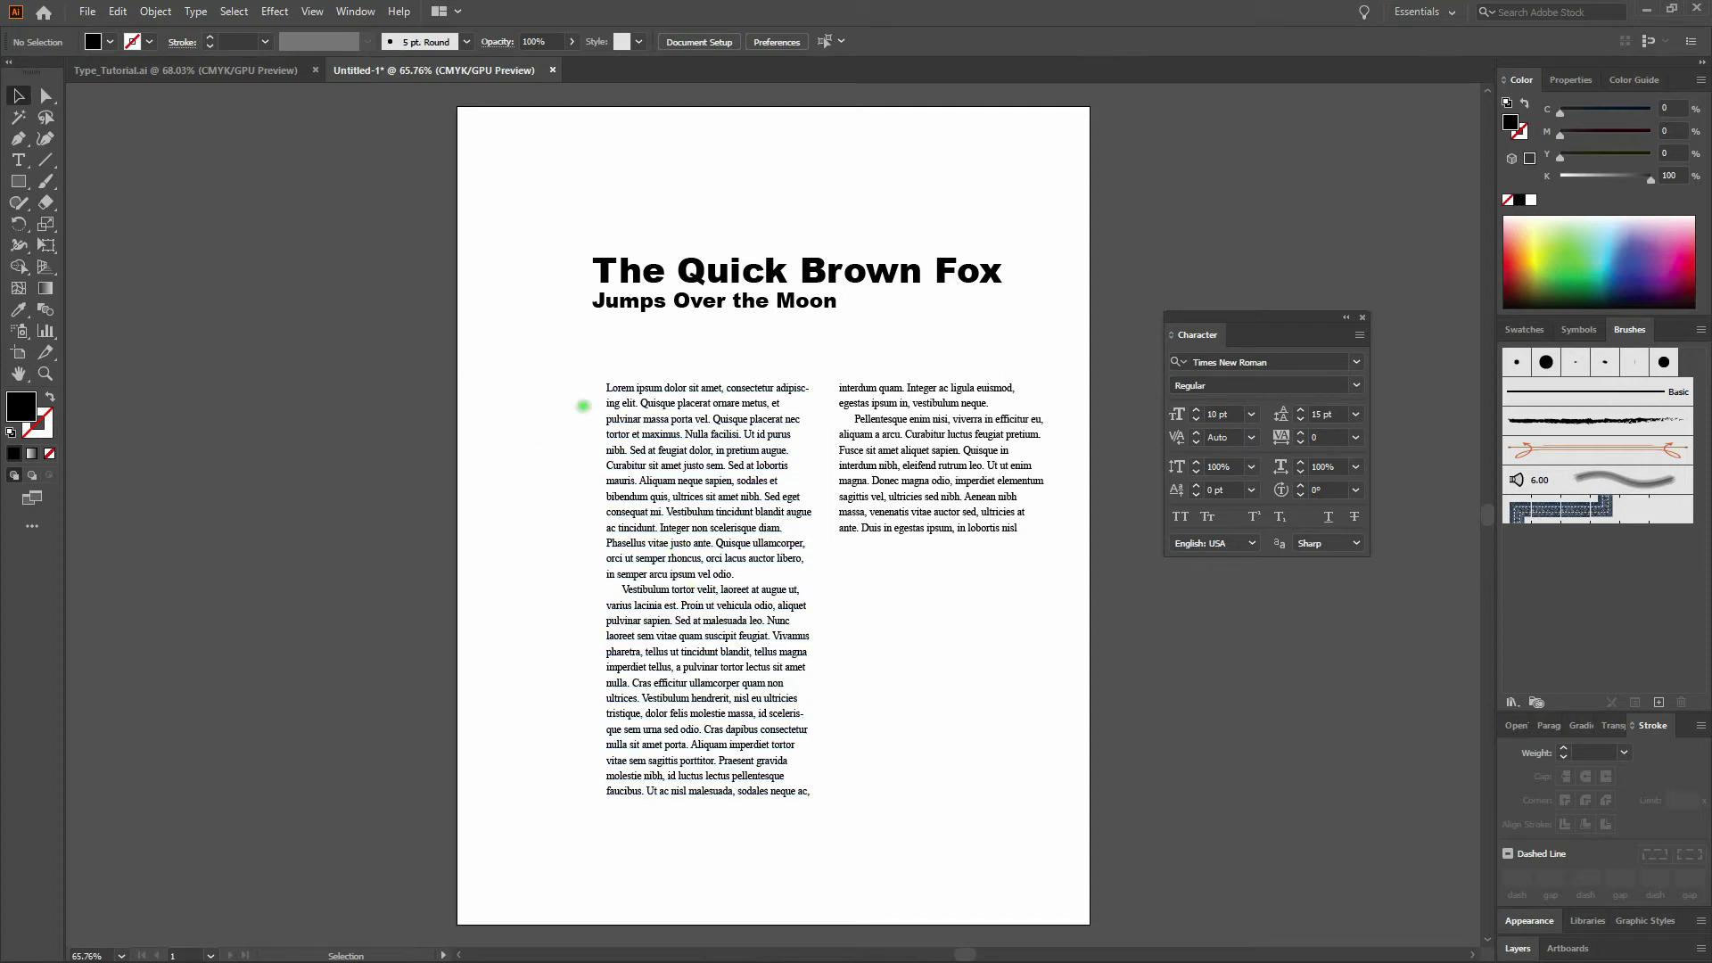
- Draw a text frame about 51 by 55 pt in the blank margin above and beside the first column, containing a capital "L"
key(t)
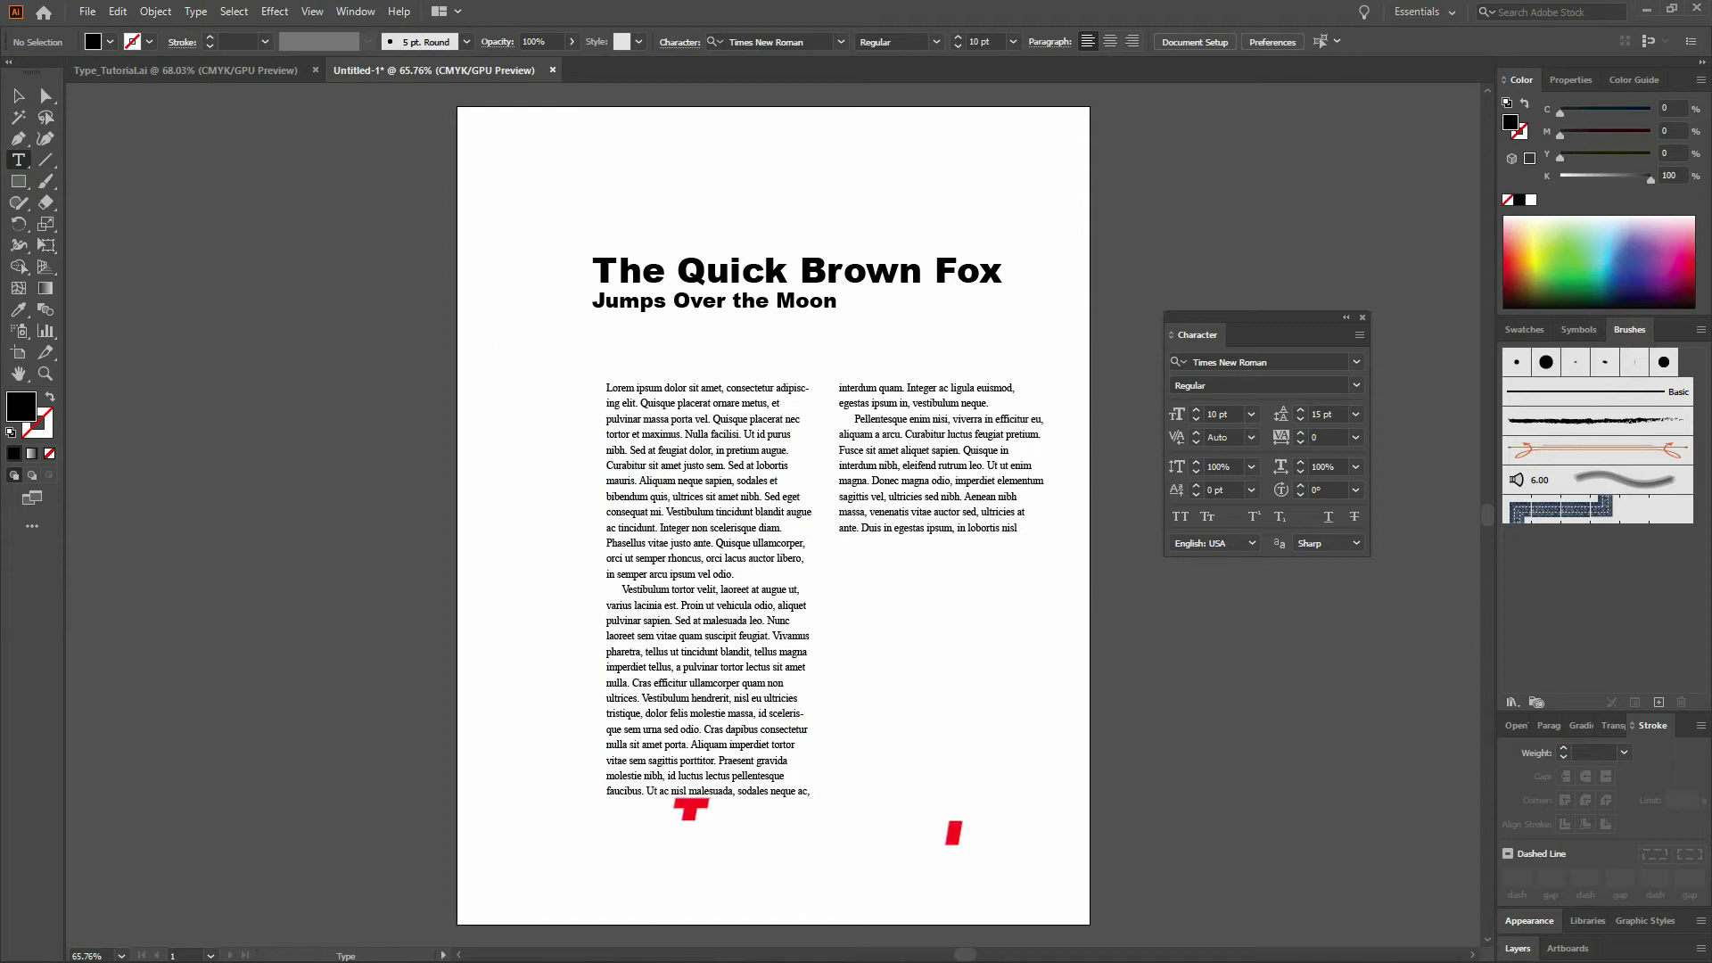
drag(507, 336, 558, 391)
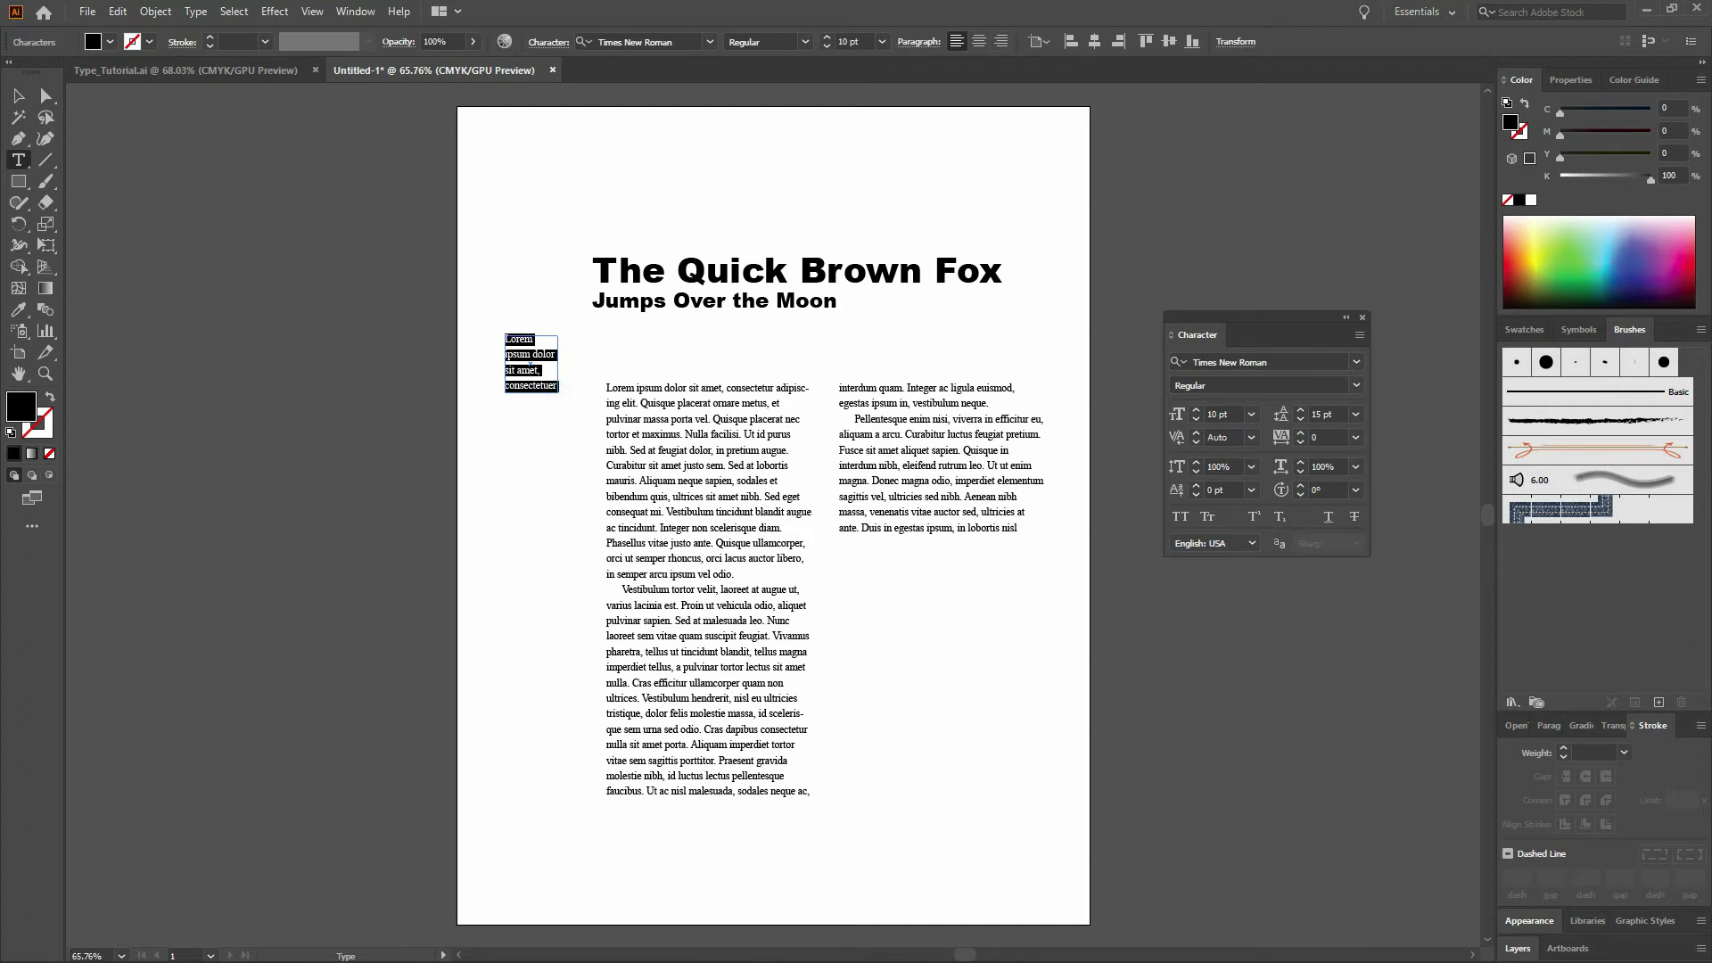
text(L)
- Format the single letter "L" in Arial Bold at 50 pt
key(shift+Left)
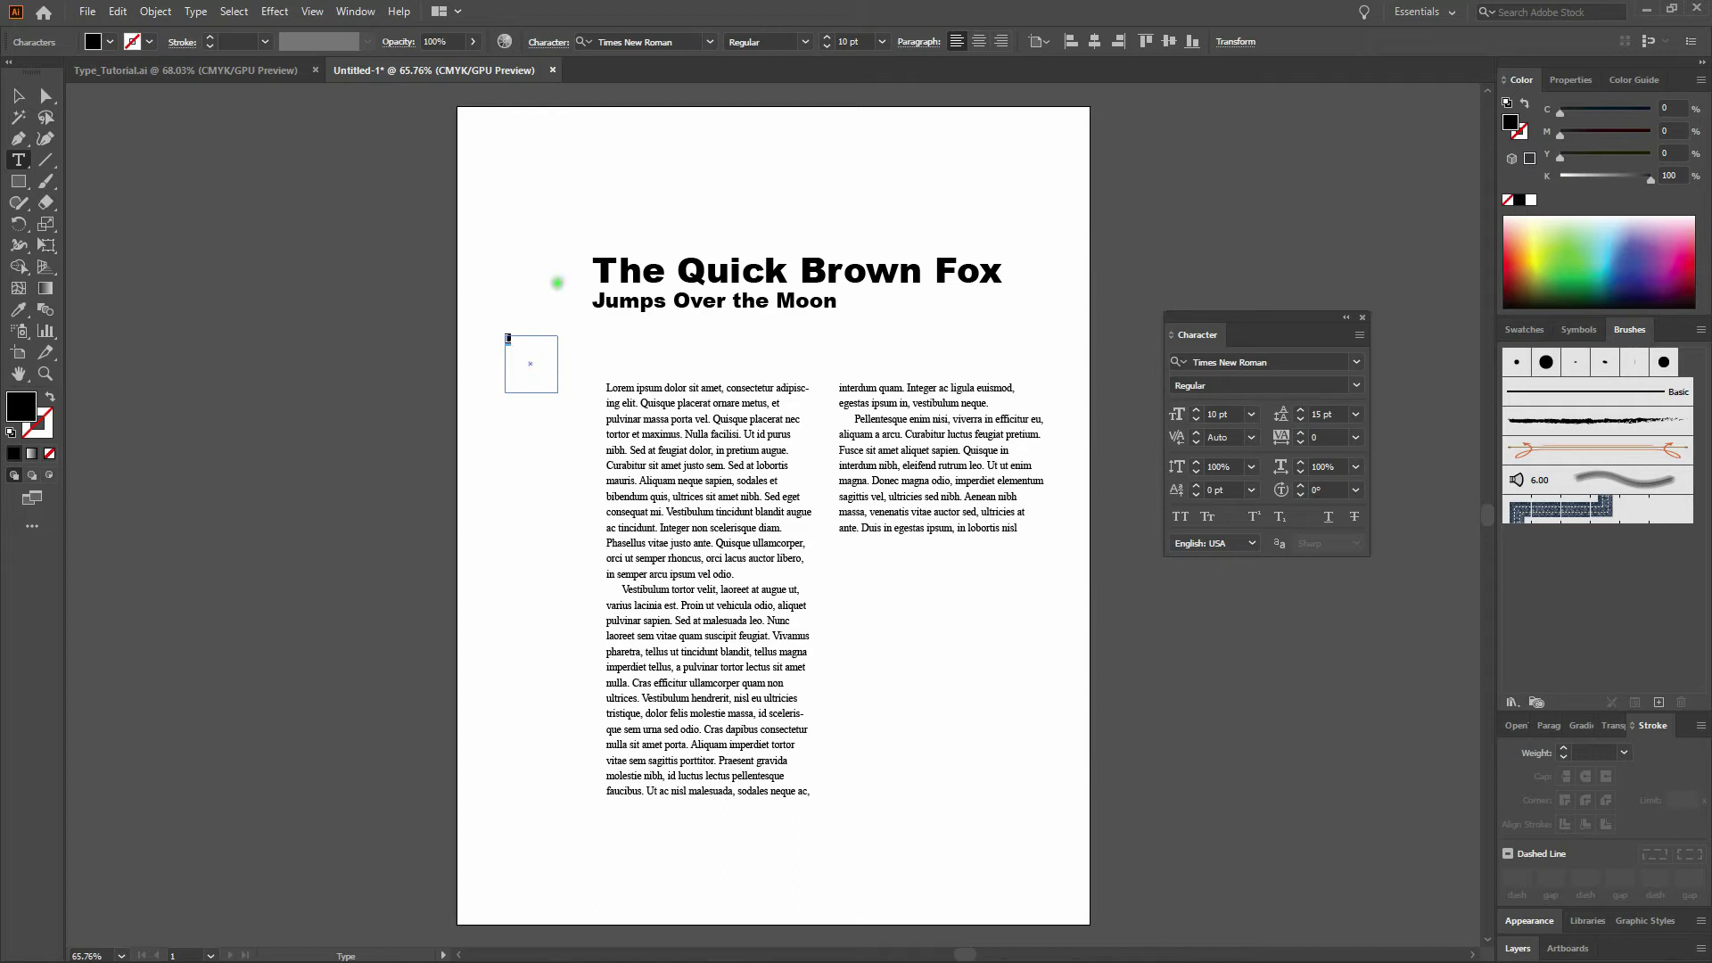
click(638, 42)
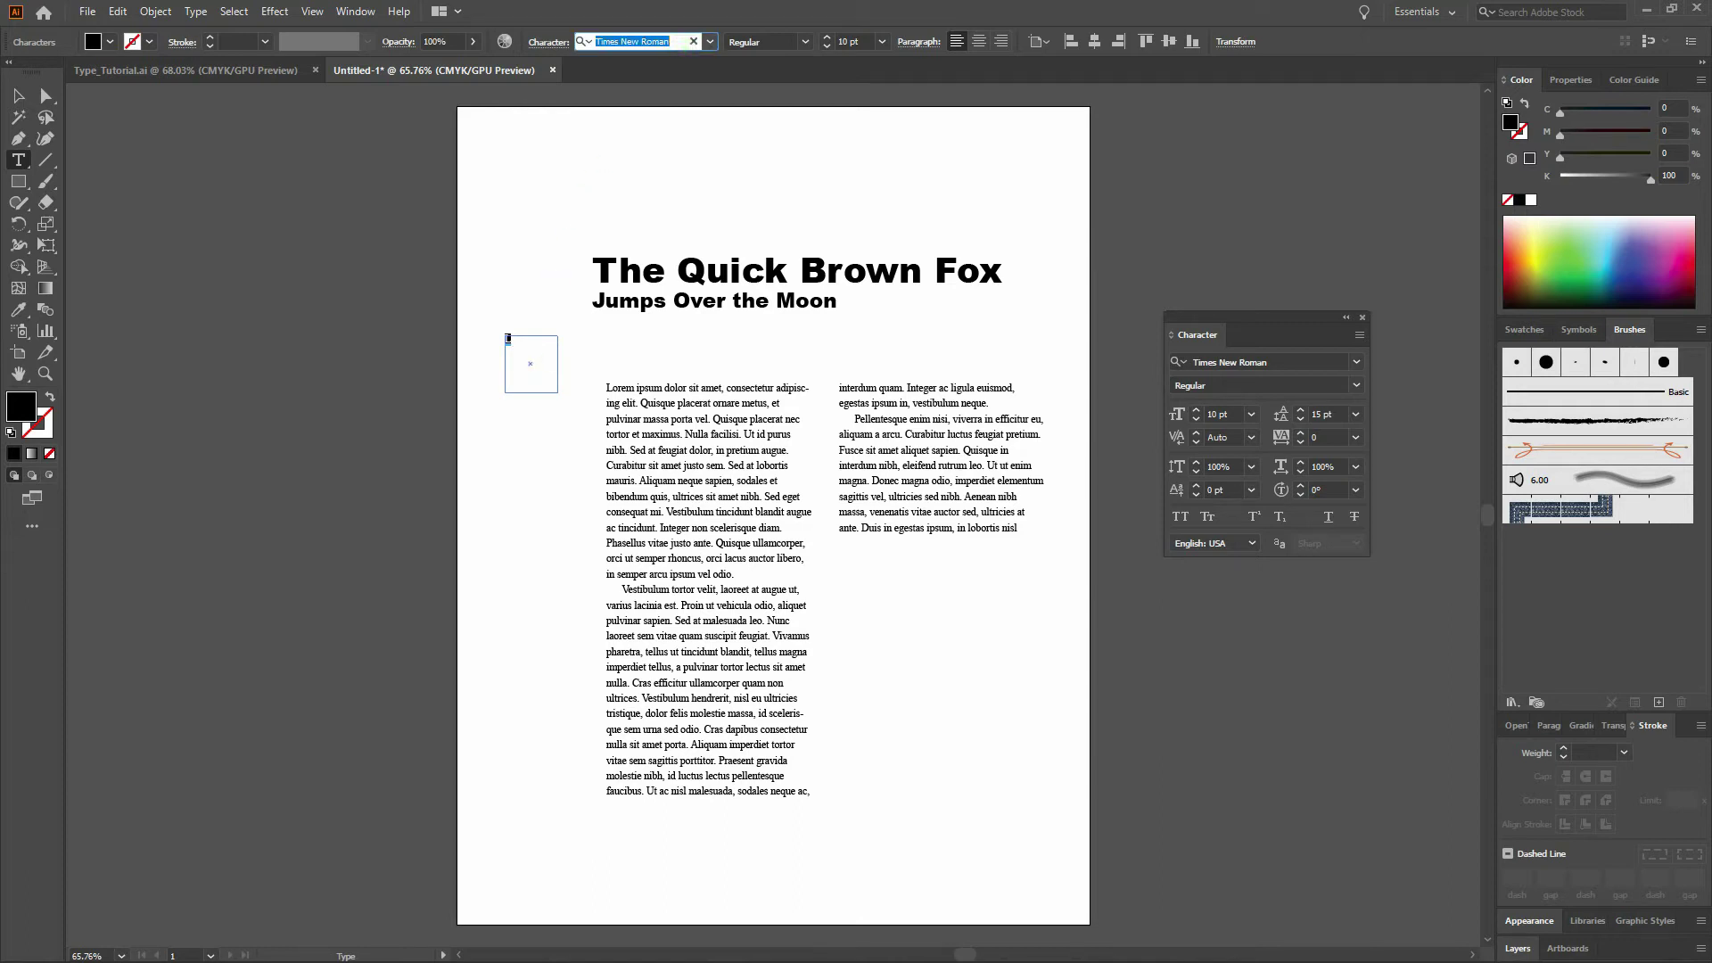
text(ar)
key(Down)
key(Down)
key(Down)
key(Down)
key(Down)
key(Down)
key(Return)
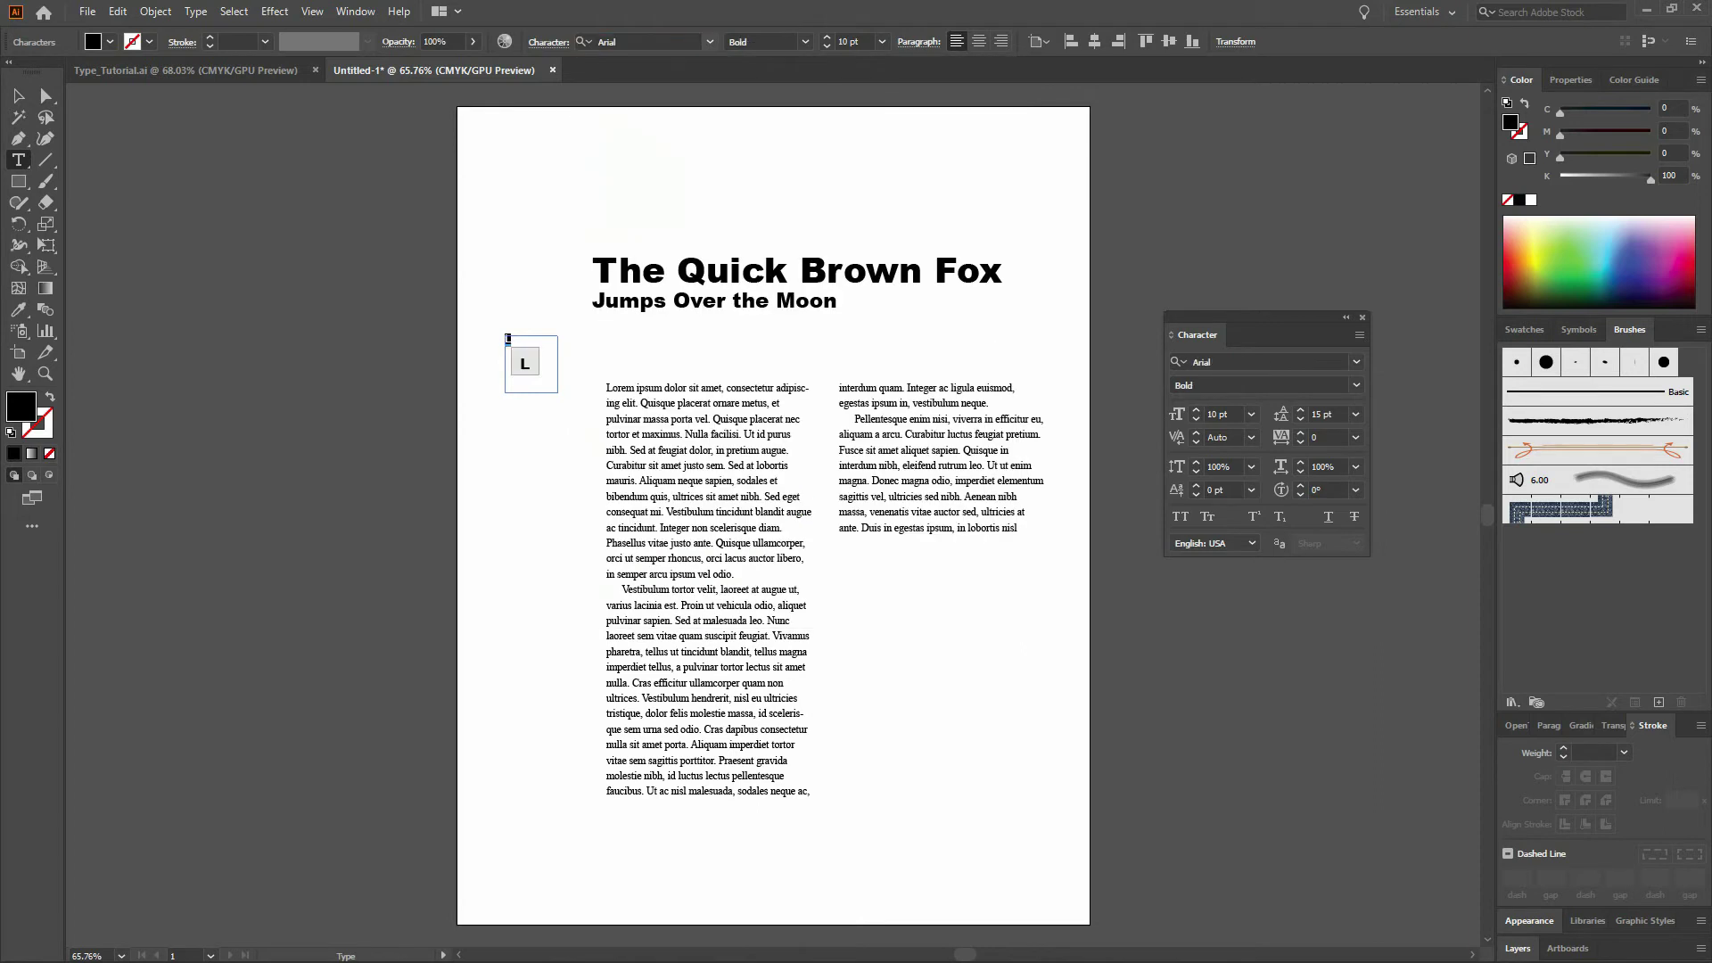
click(846, 42)
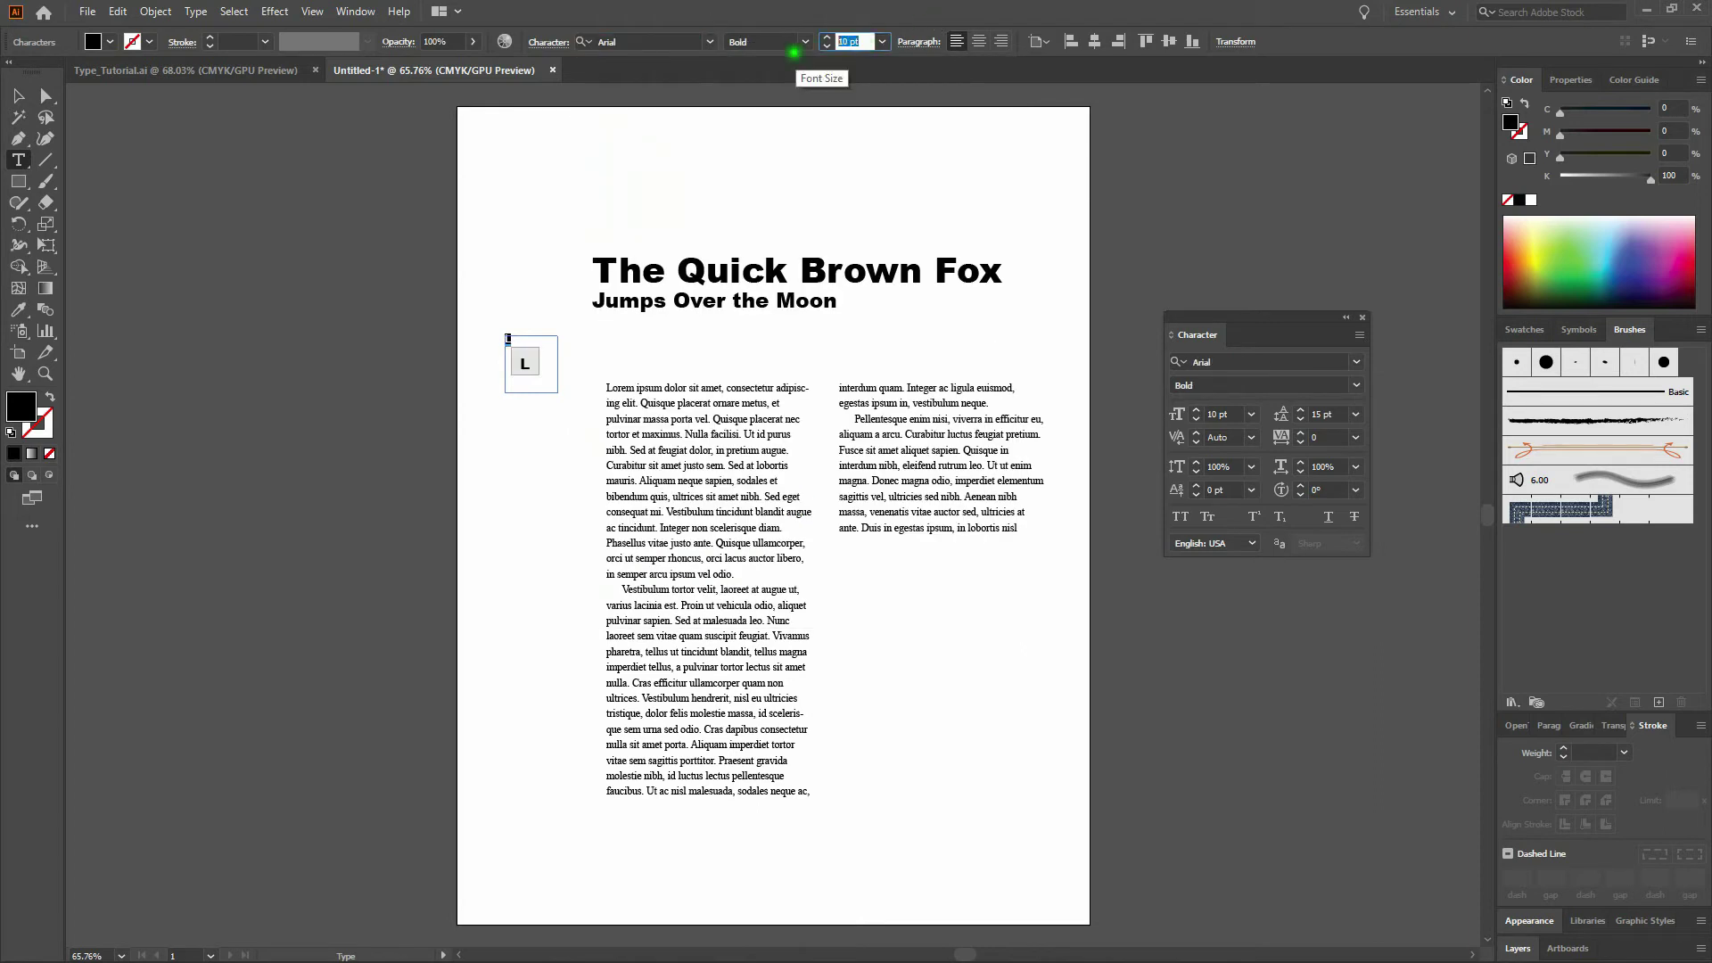
text(50)
key(Return)
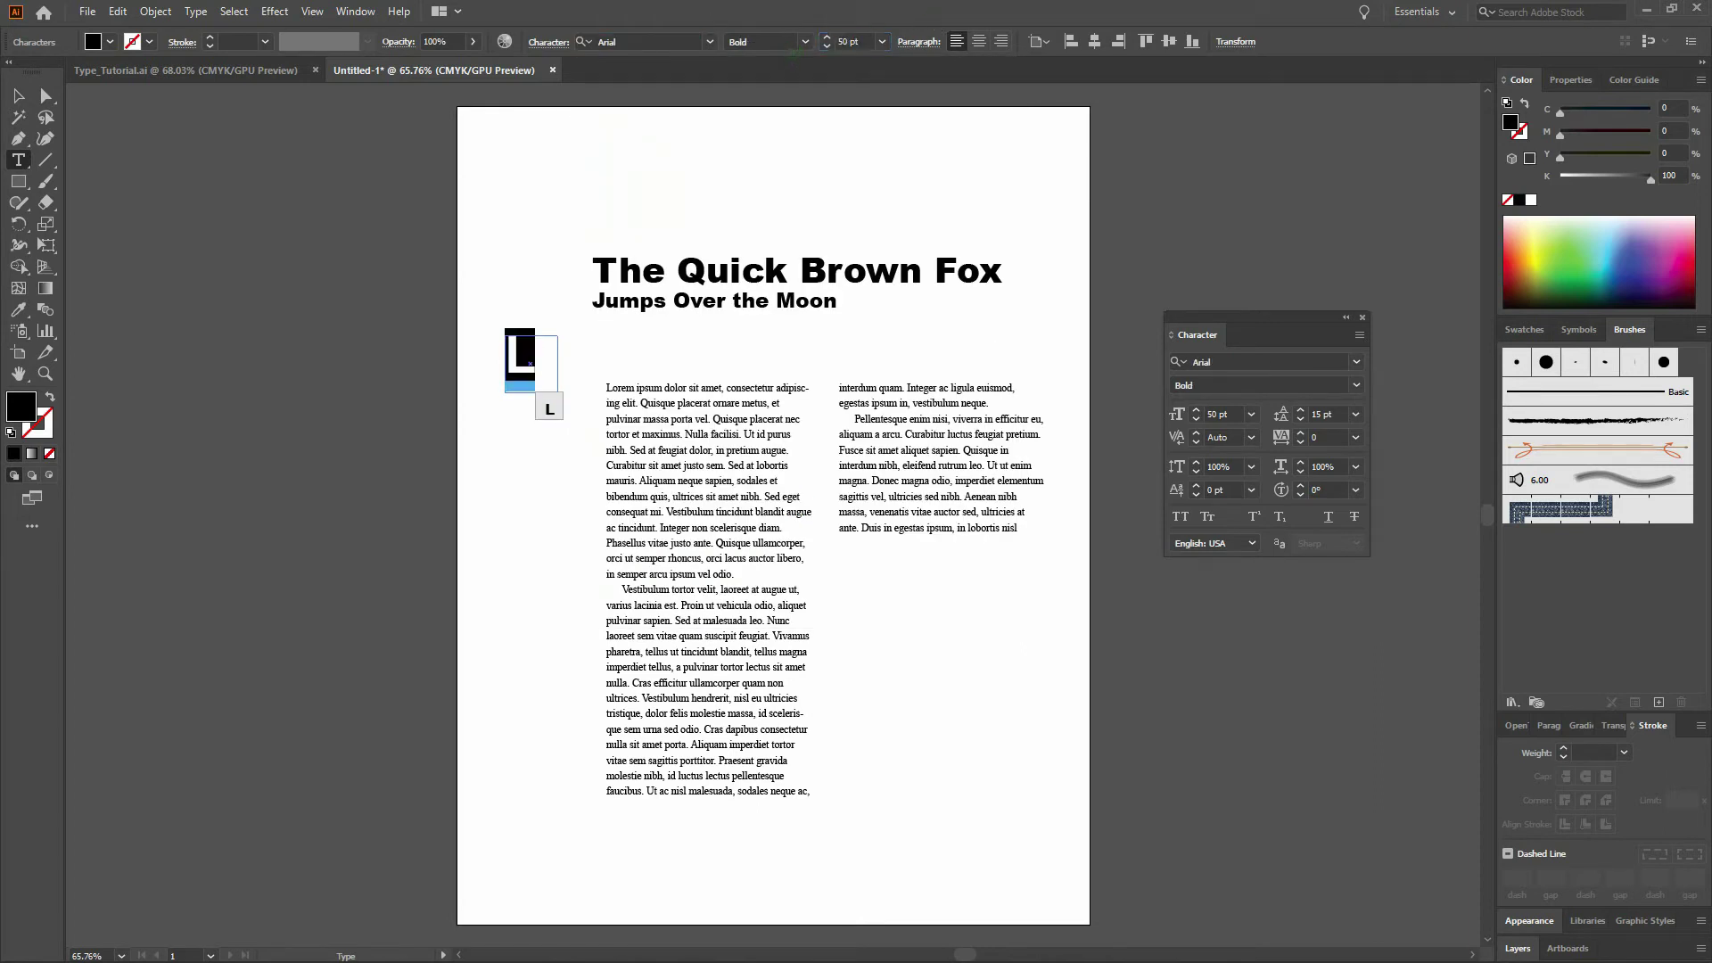
- Raise the lower edge of the "L" frame with Direct Selection so the frame is about 36 pt high
click(40, 98)
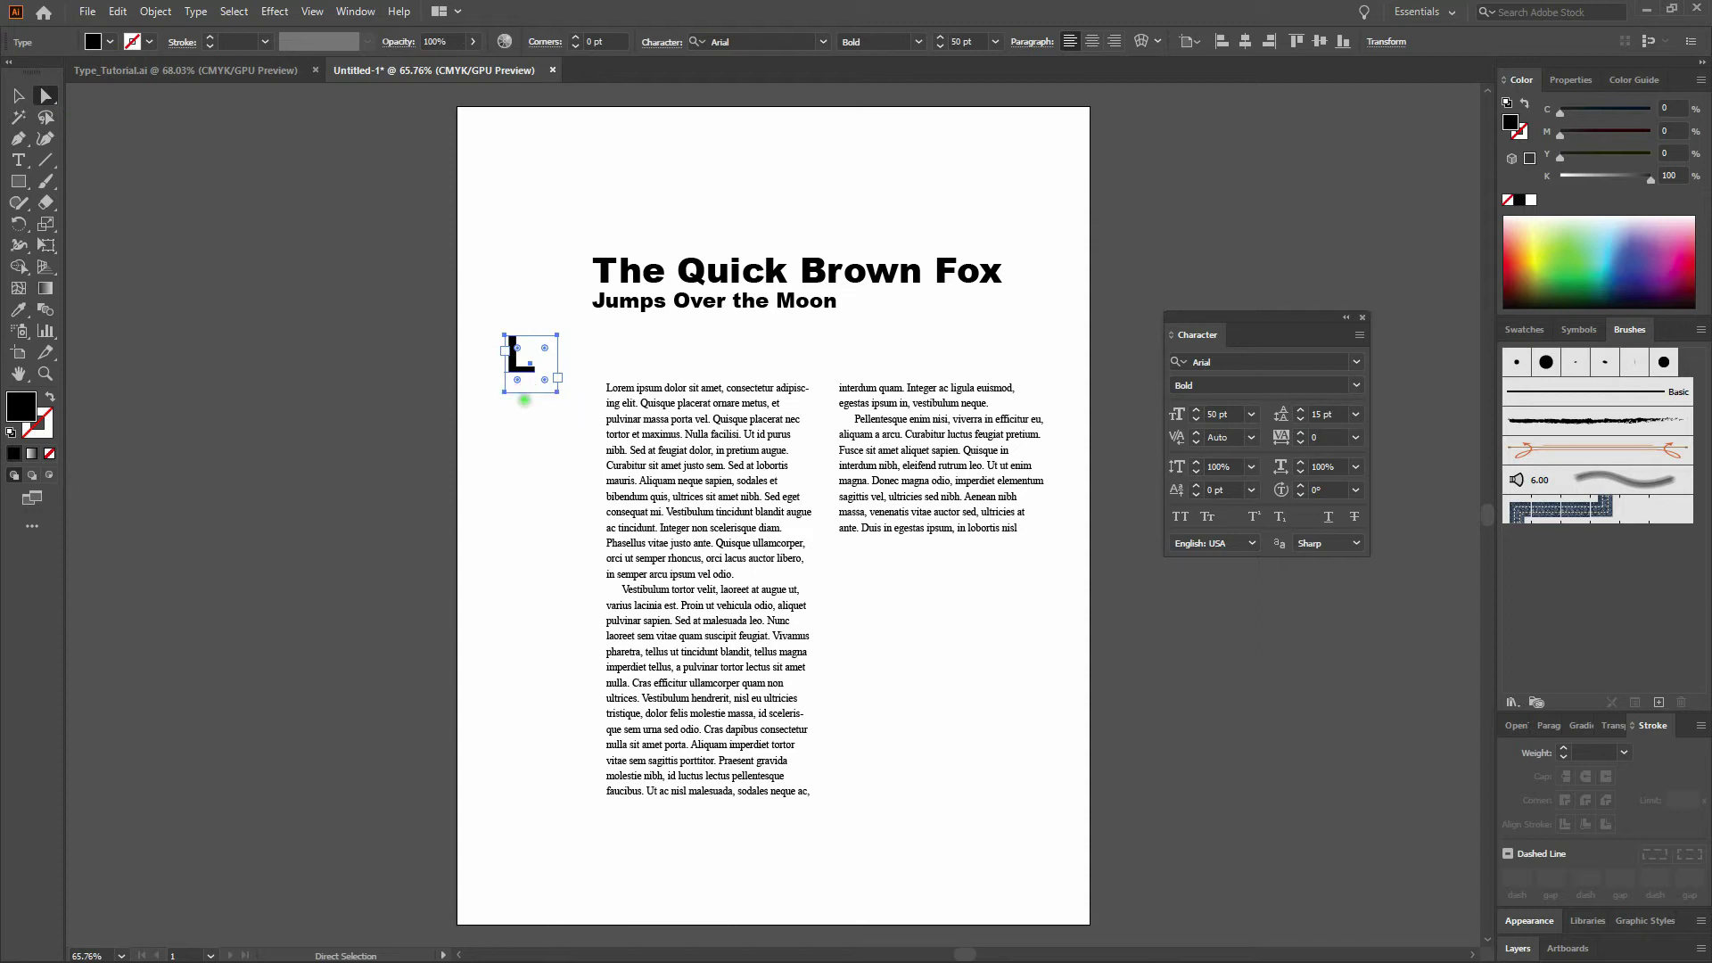
click(558, 391)
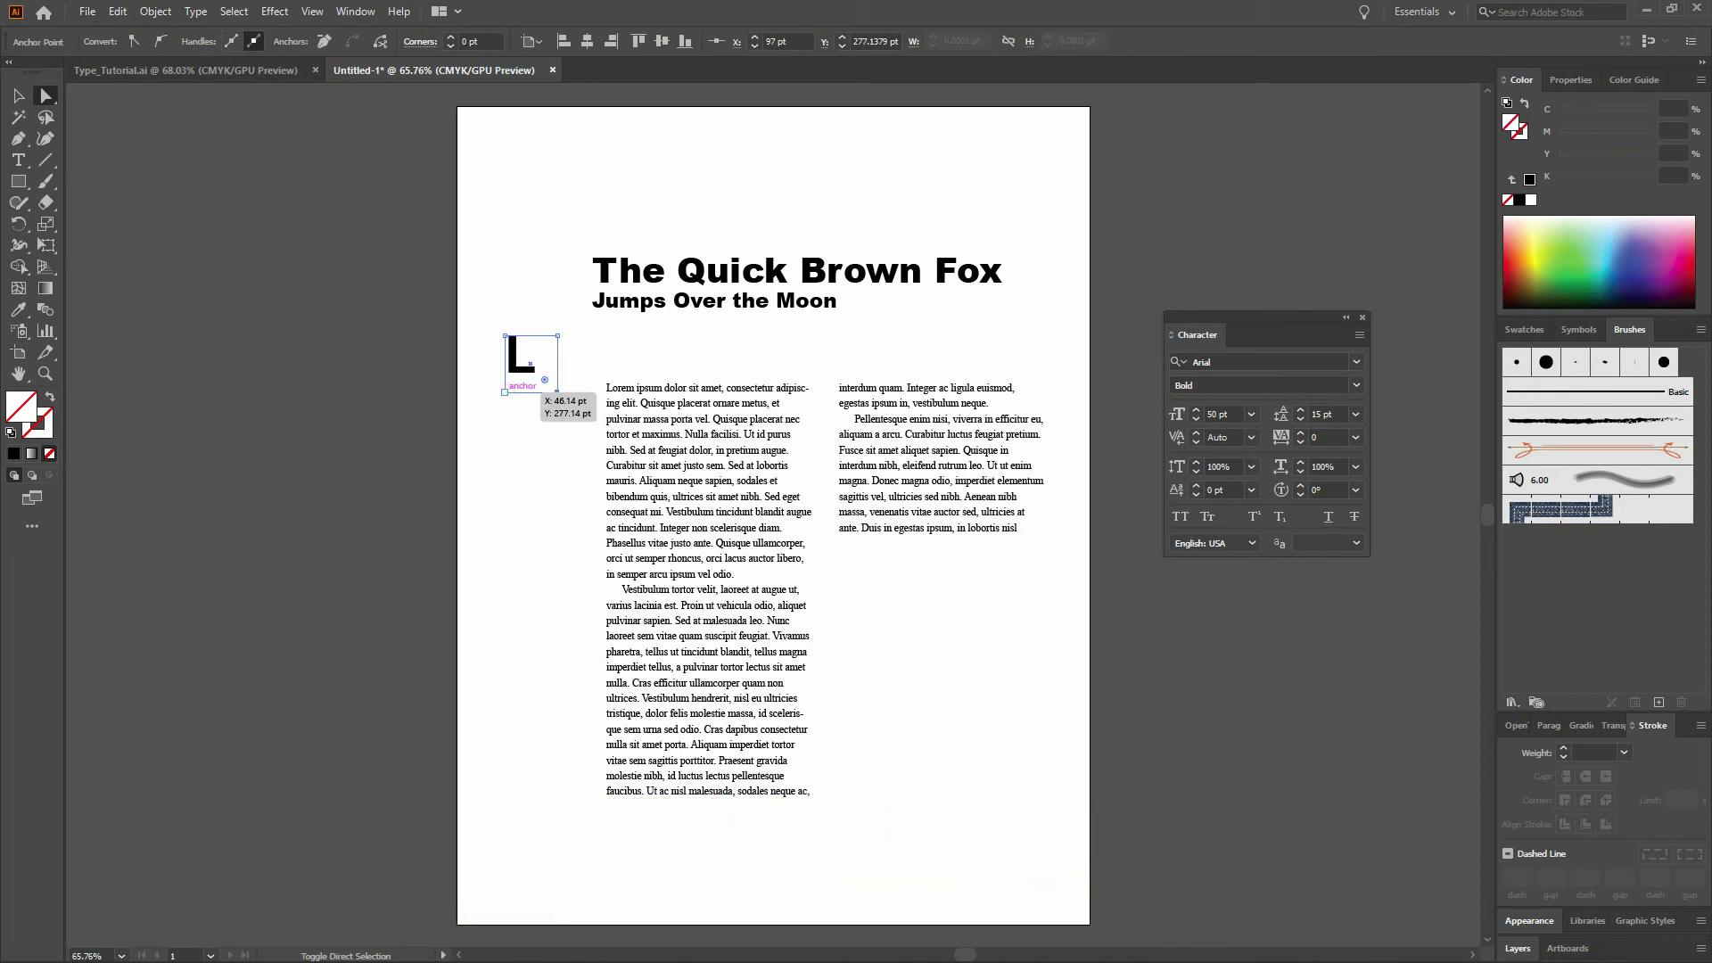
shift+click(505, 392)
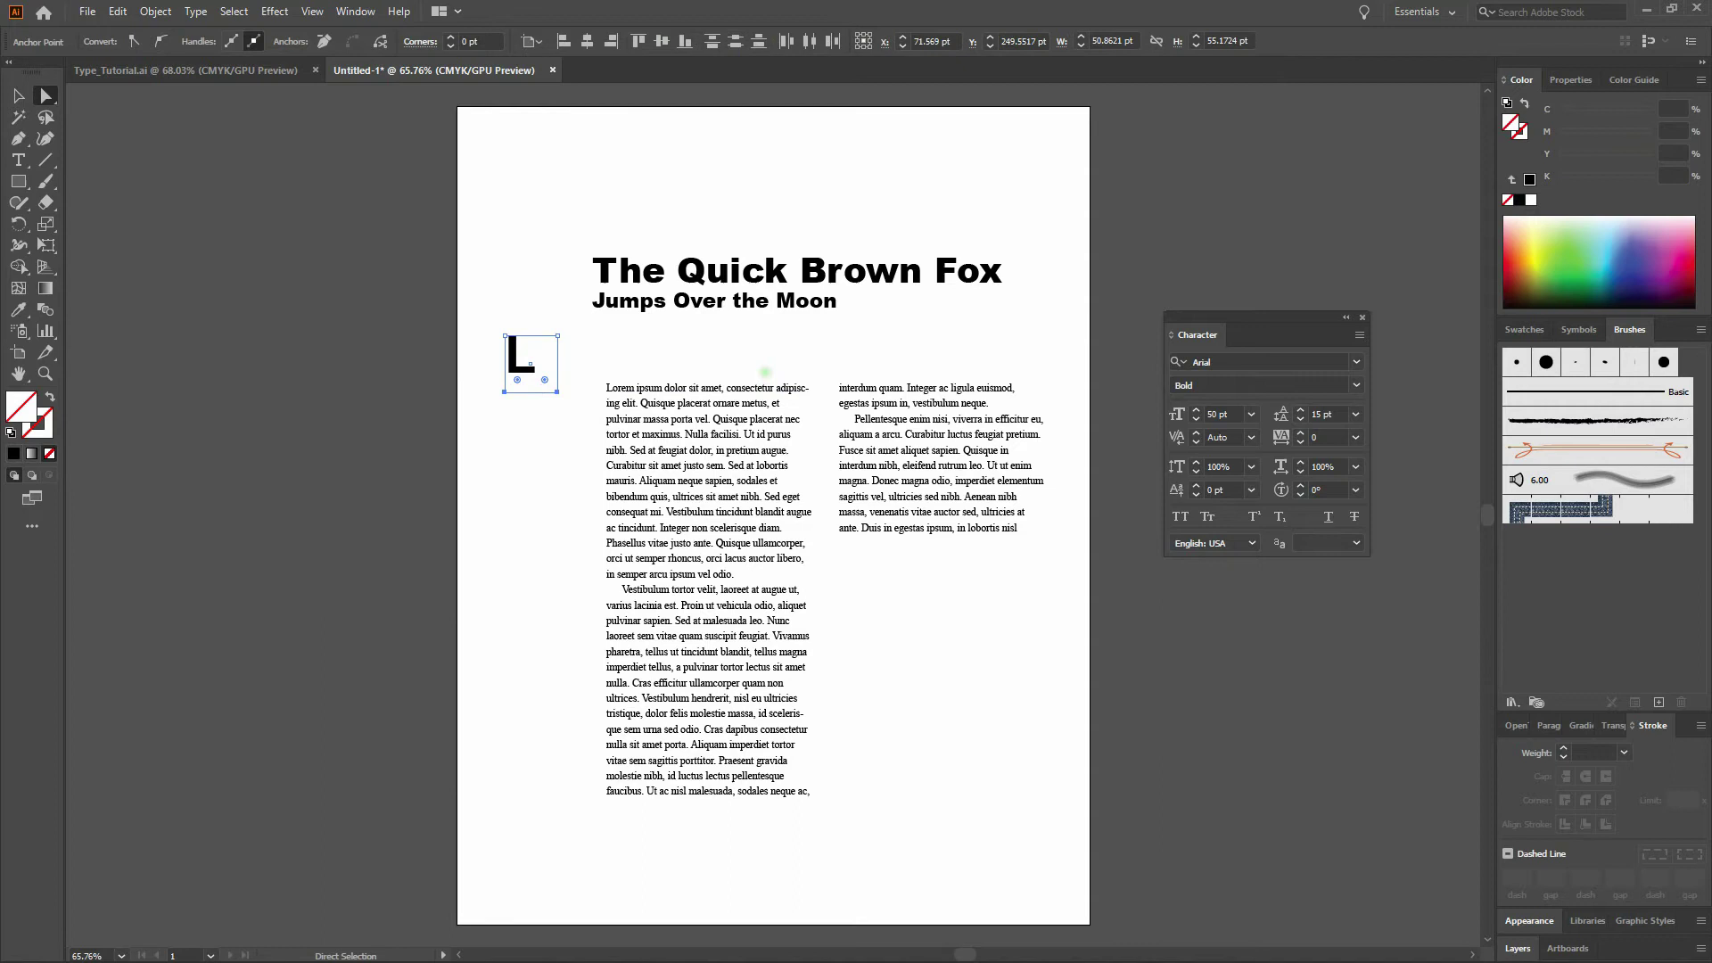
key(Up)
key(Up)
key(Up)
key(Up)
key(Up)
key(Up)
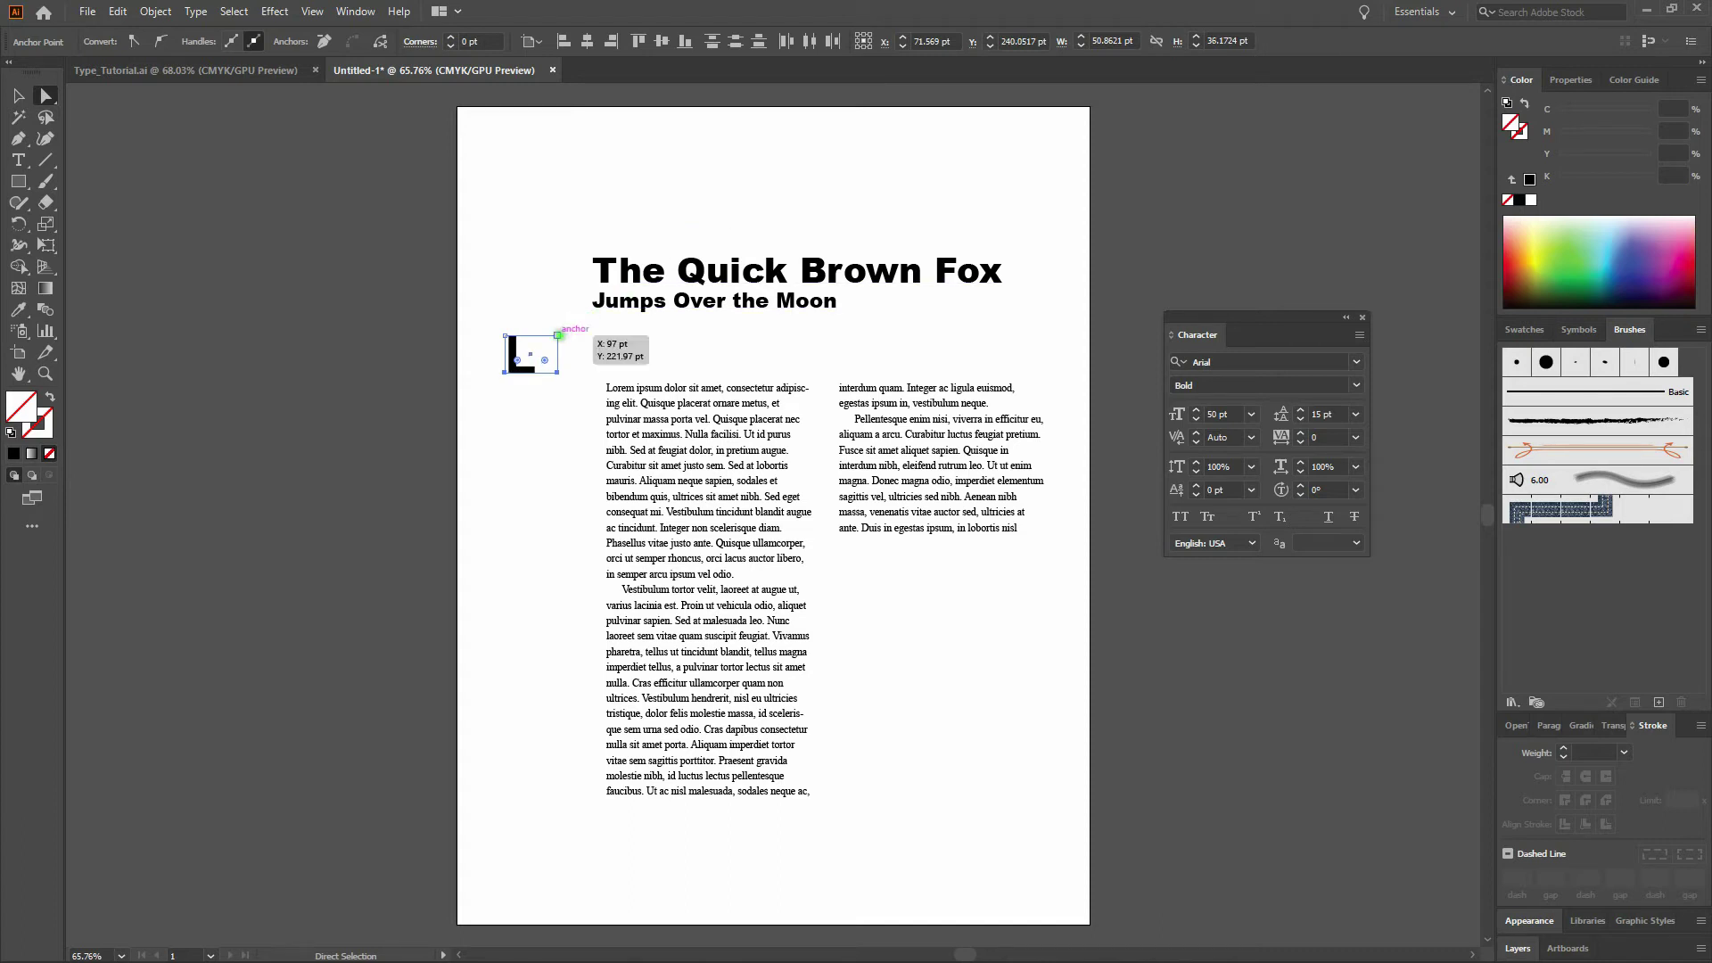
- Move the right-hand edge of the "L" frame inward to the letter so the frame is about 30 pt wide
click(557, 336)
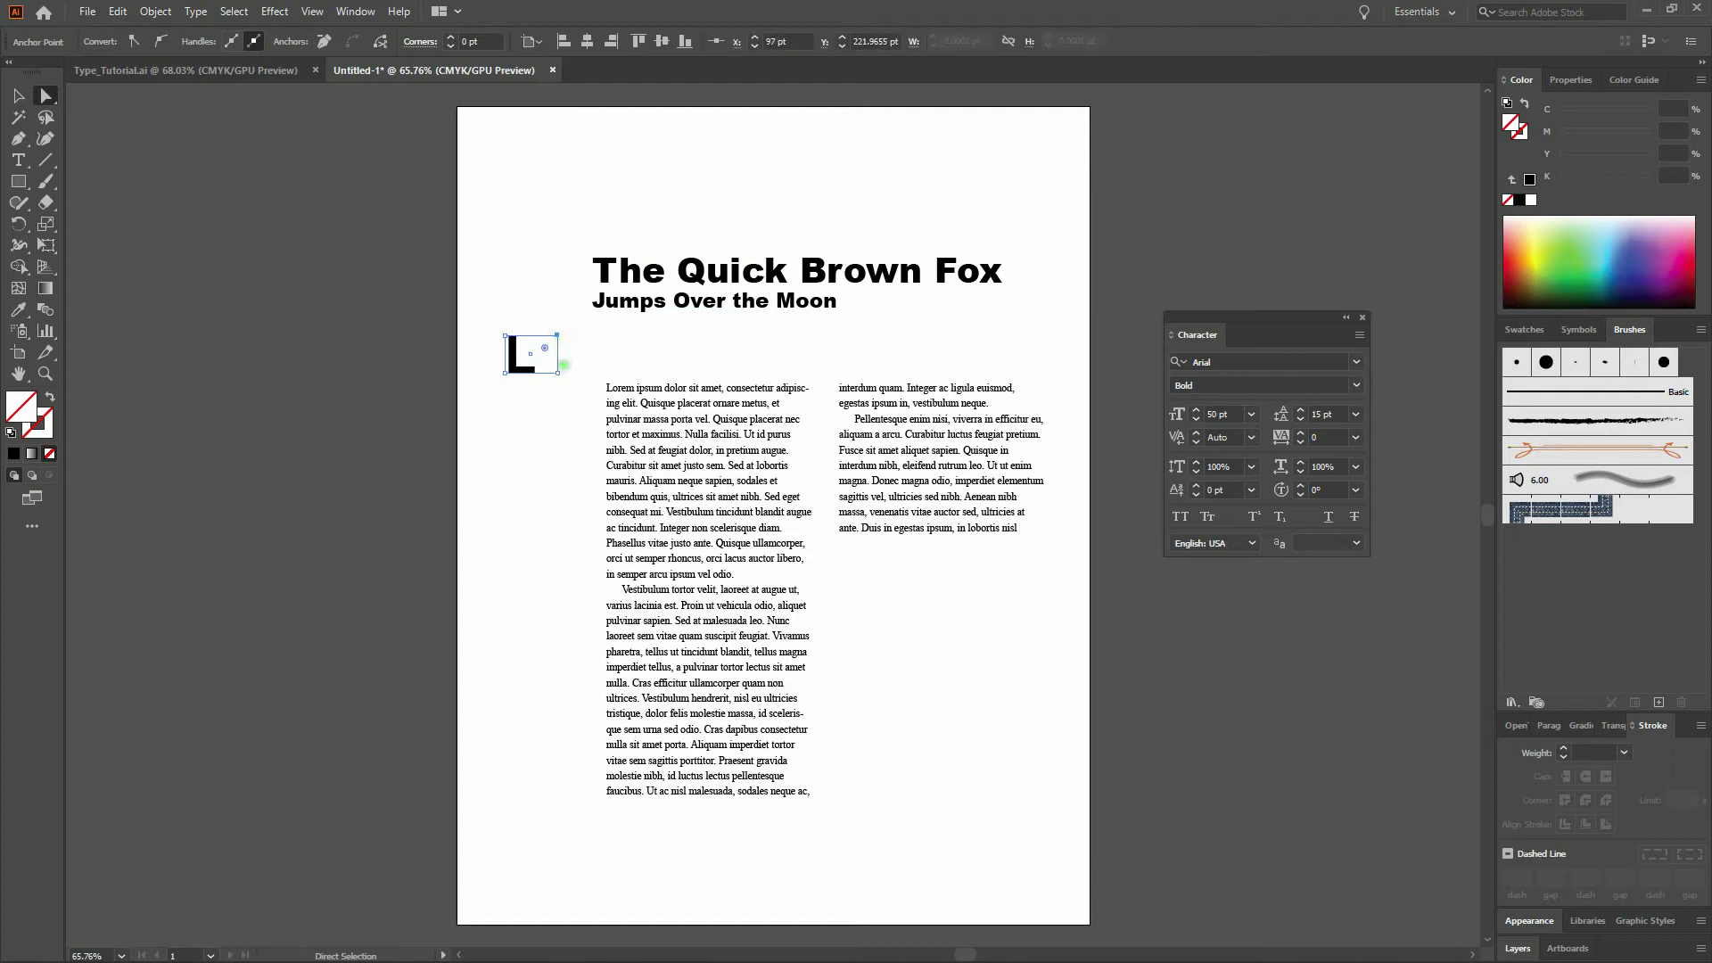
shift+click(557, 372)
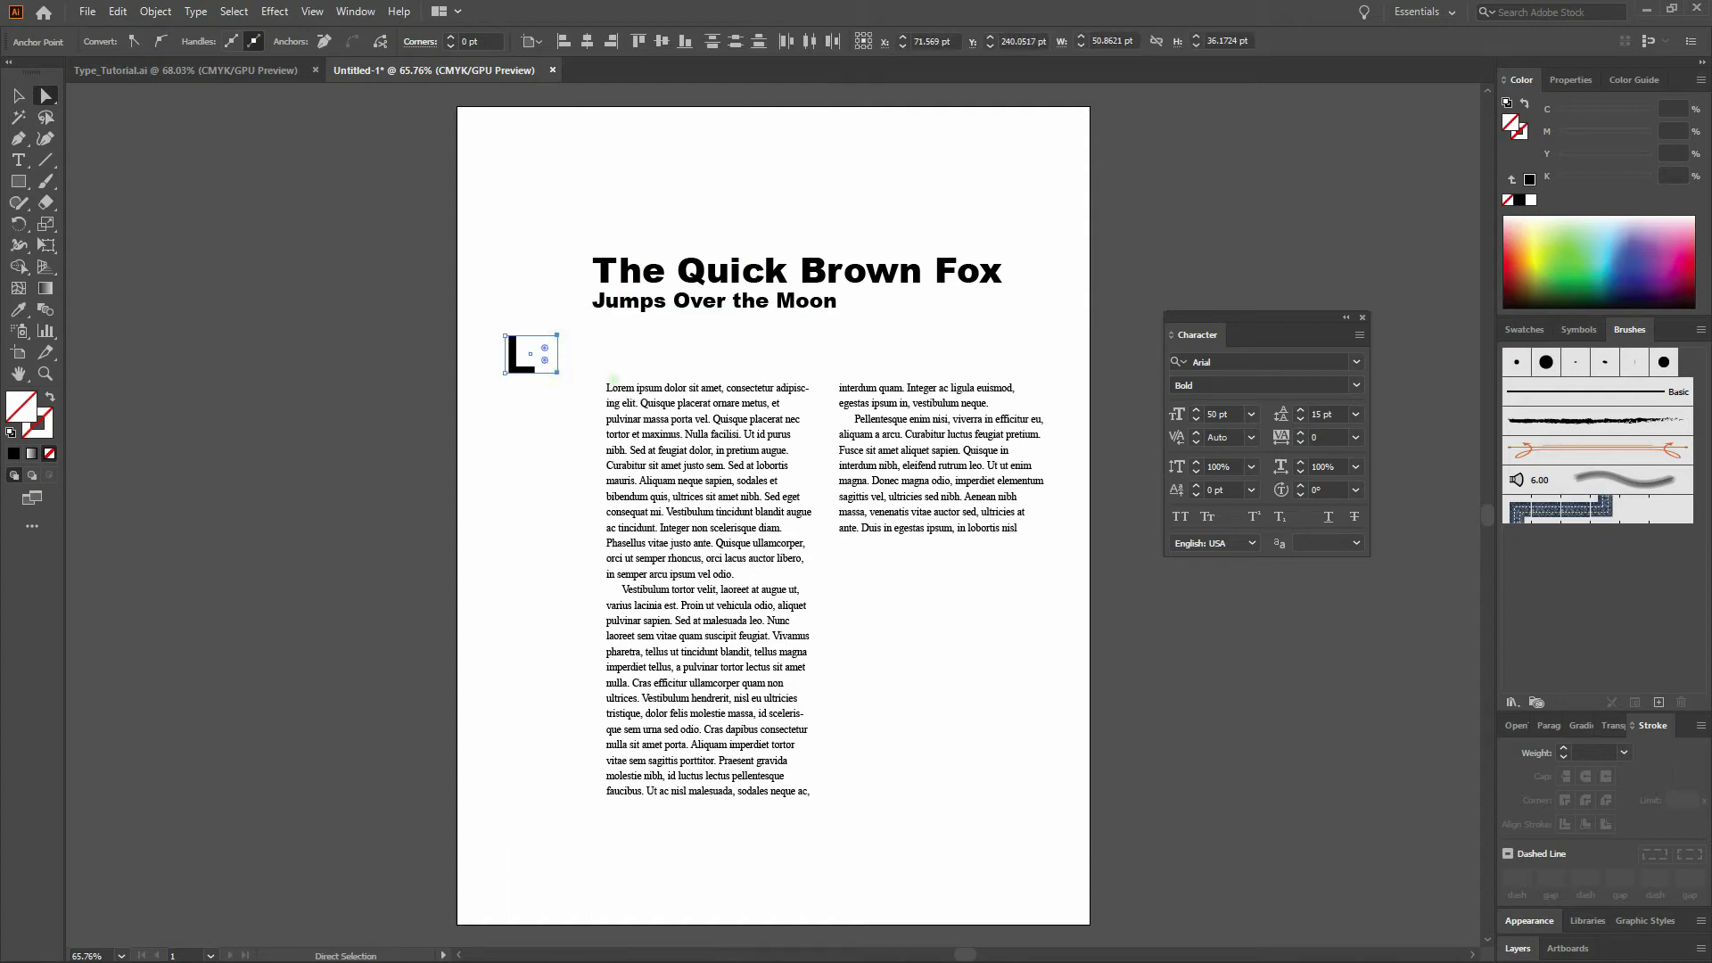
drag(557, 371, 538, 372)
key(Left)
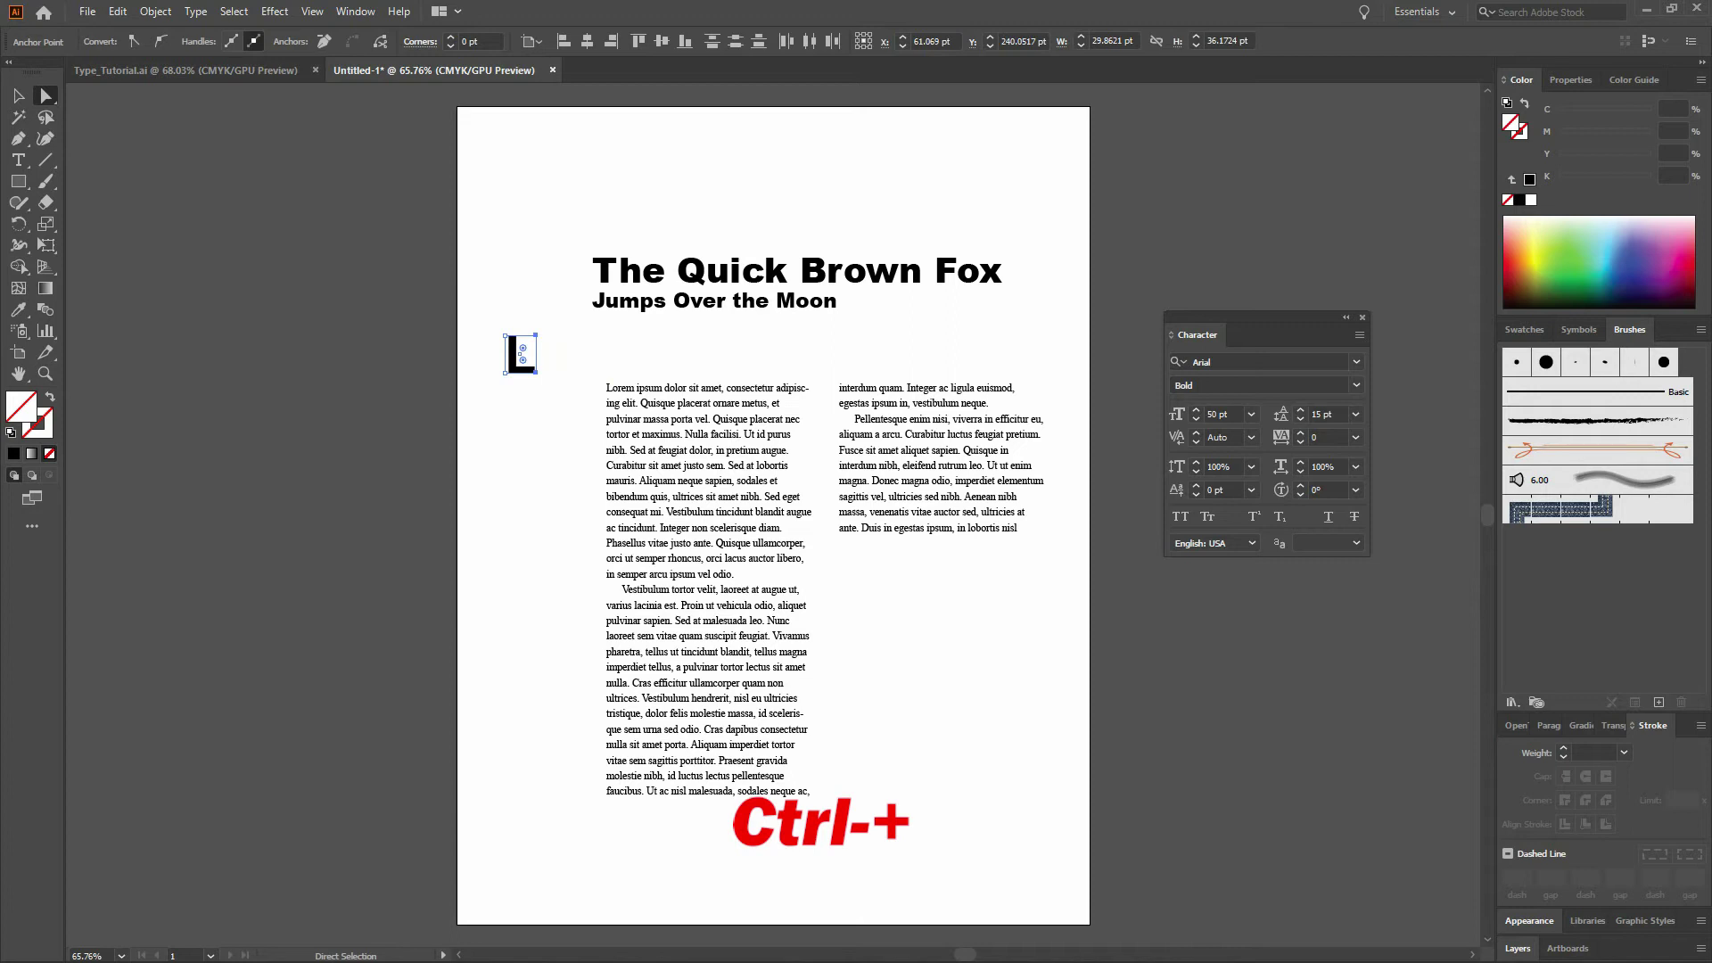
- Move the large "L" onto the start of the first column, aligned with the top and left edge of the body text
key(ctrl+plus)
key(ctrl+plus)
key(v)
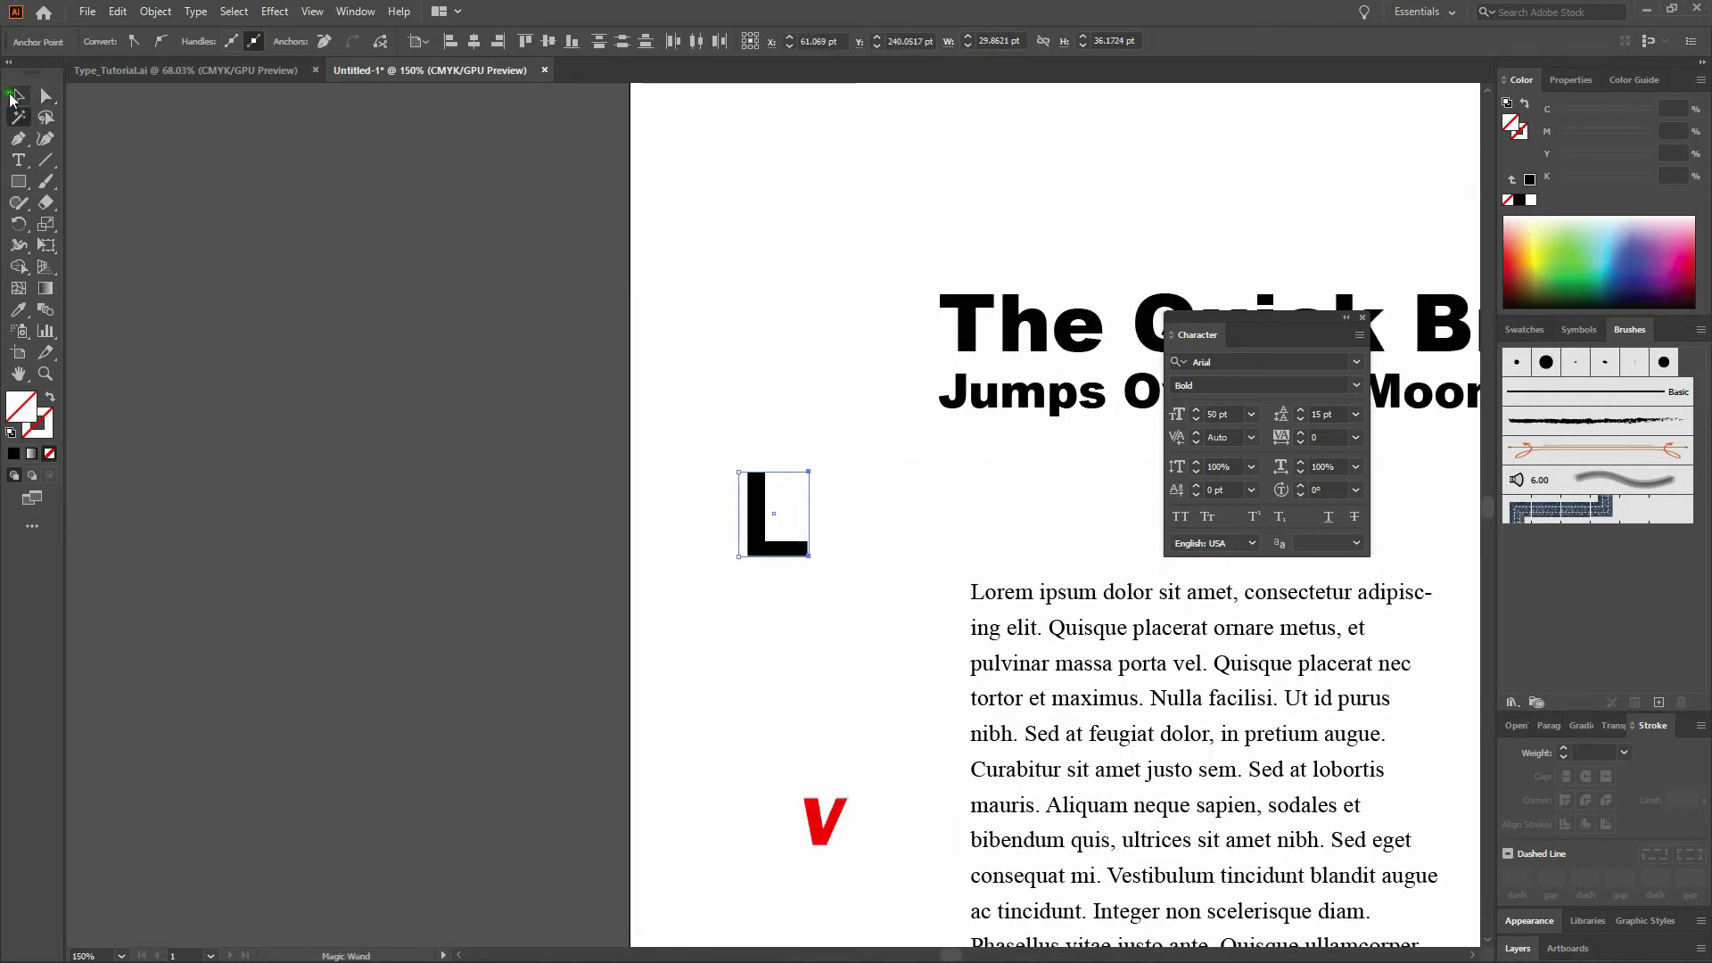
drag(753, 498, 976, 612)
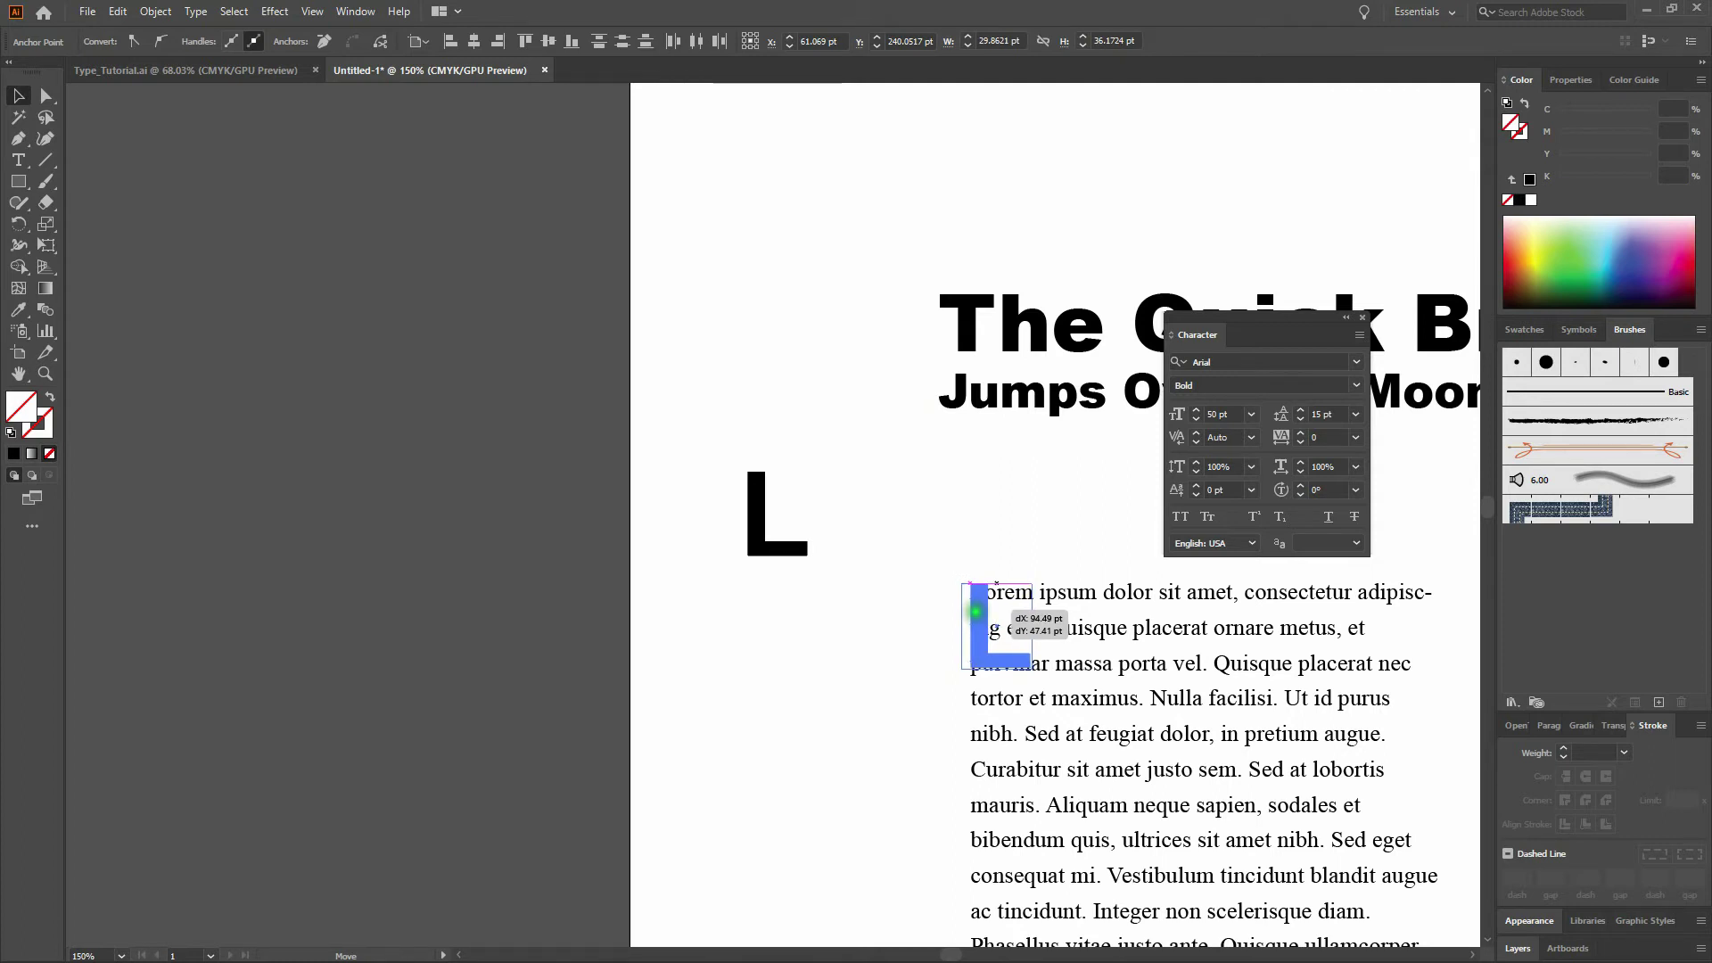
drag(976, 612, 977, 612)
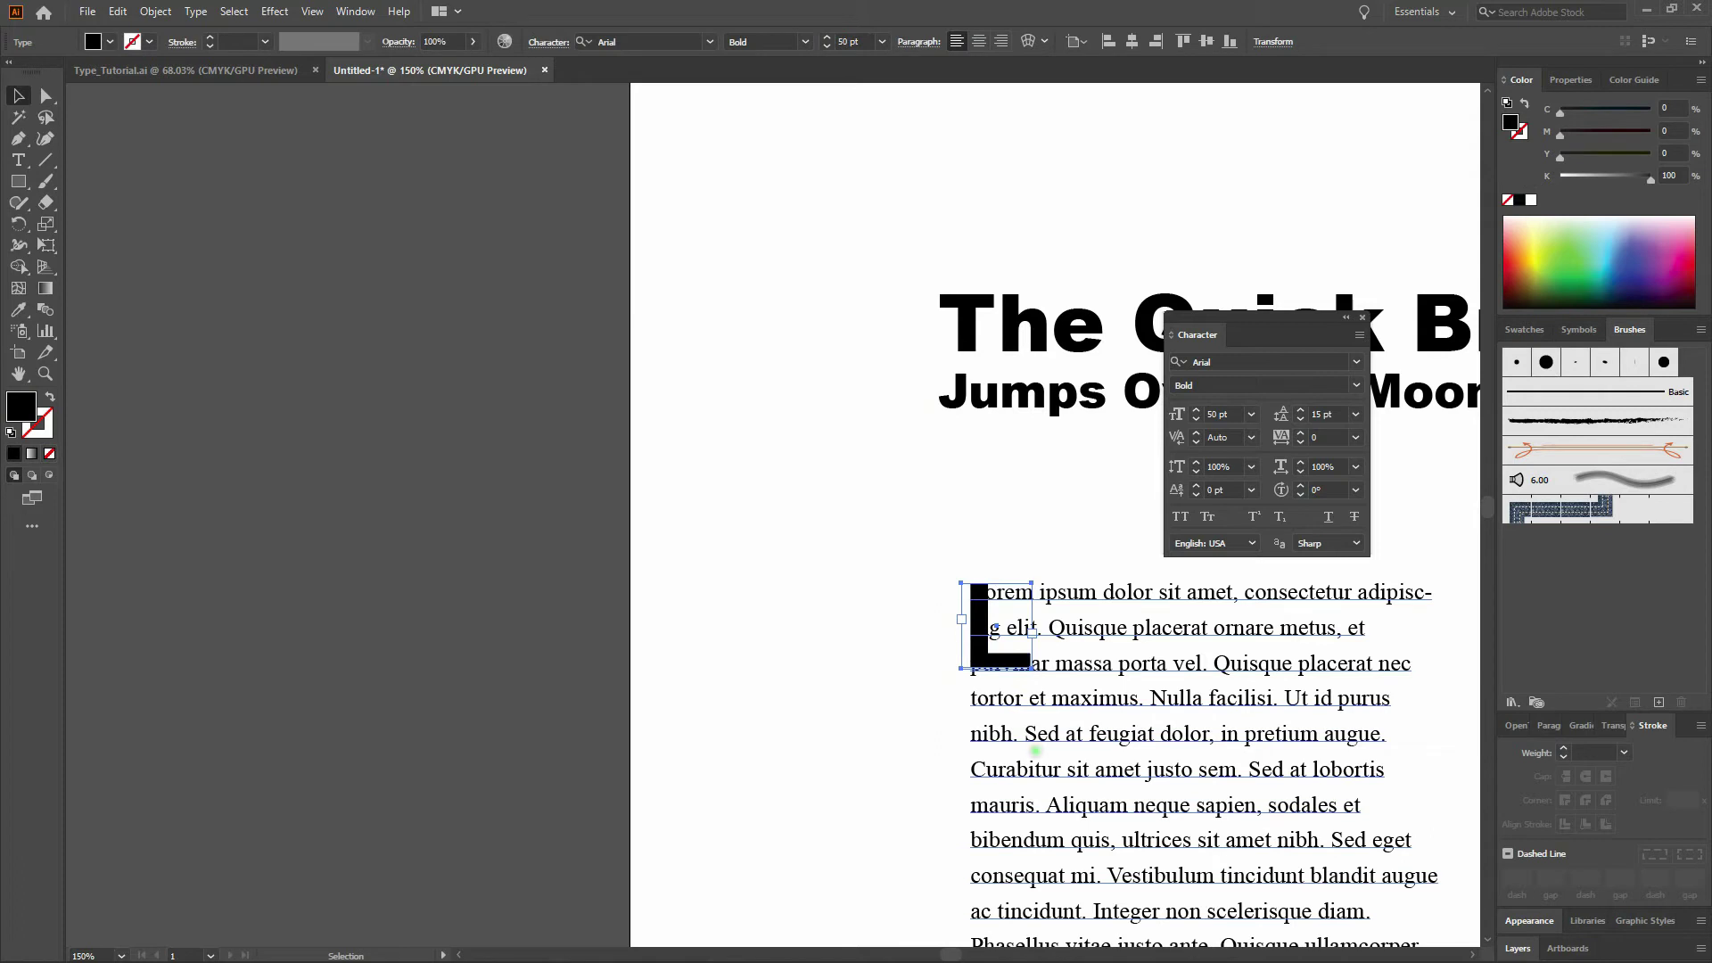
- Apply a text wrap to the large "L" so the body text flows around it
click(157, 11)
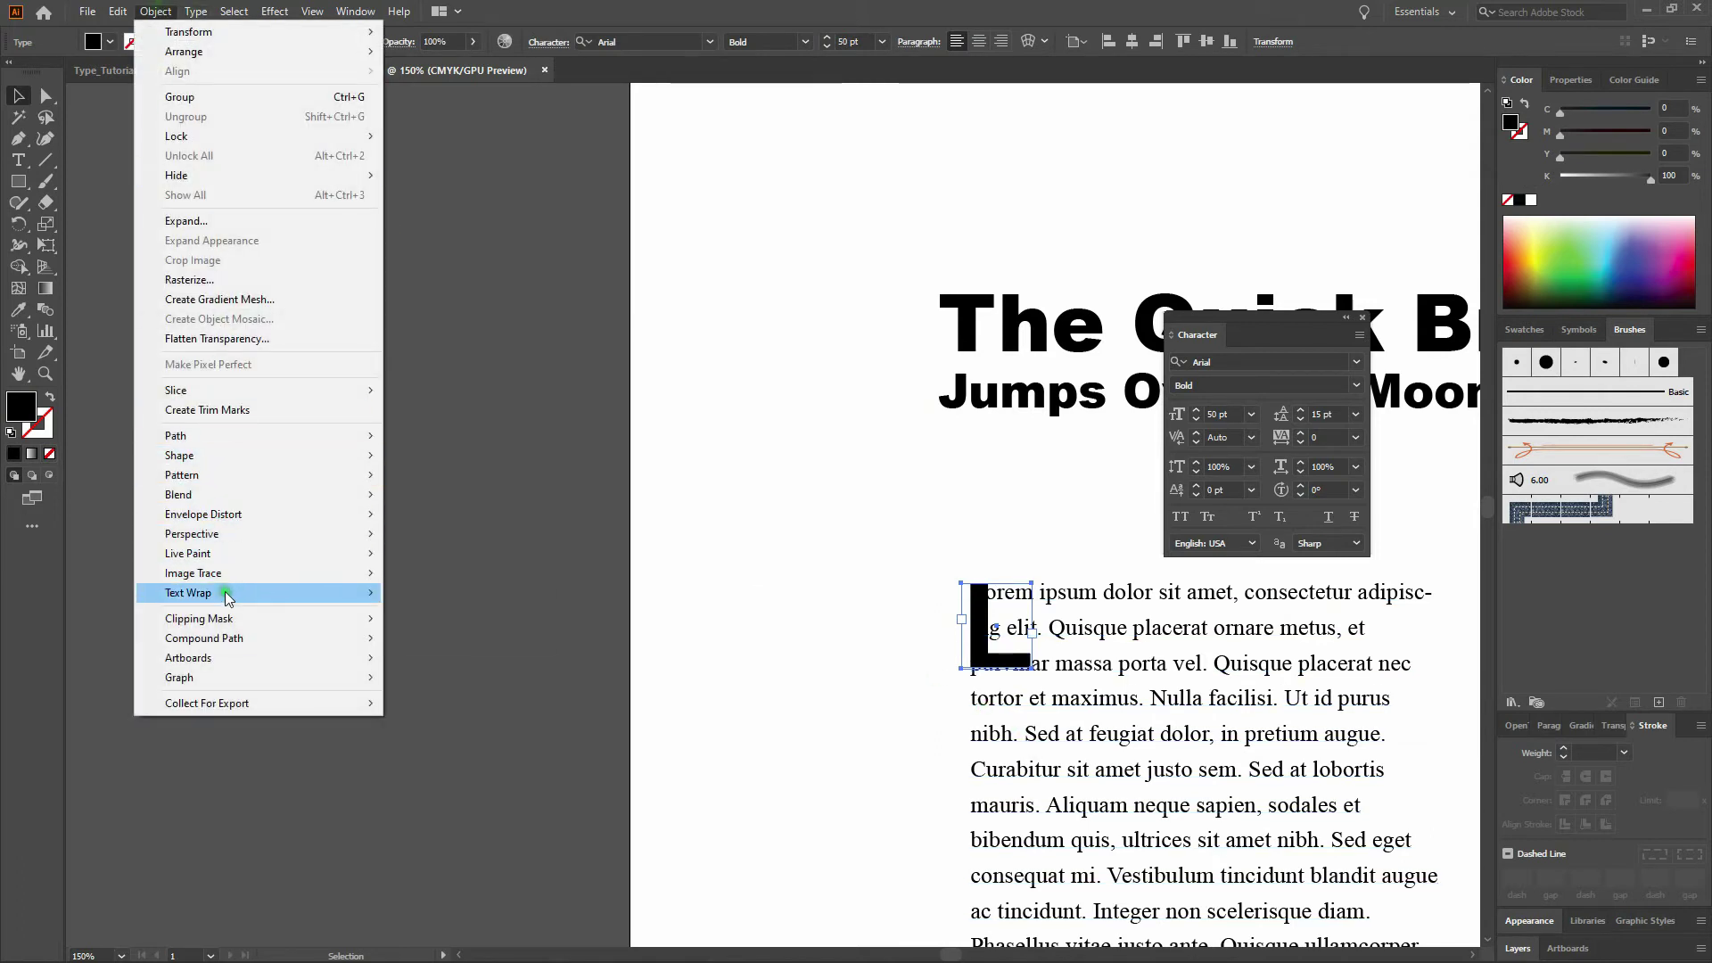
mouse_move(223, 592)
click(424, 595)
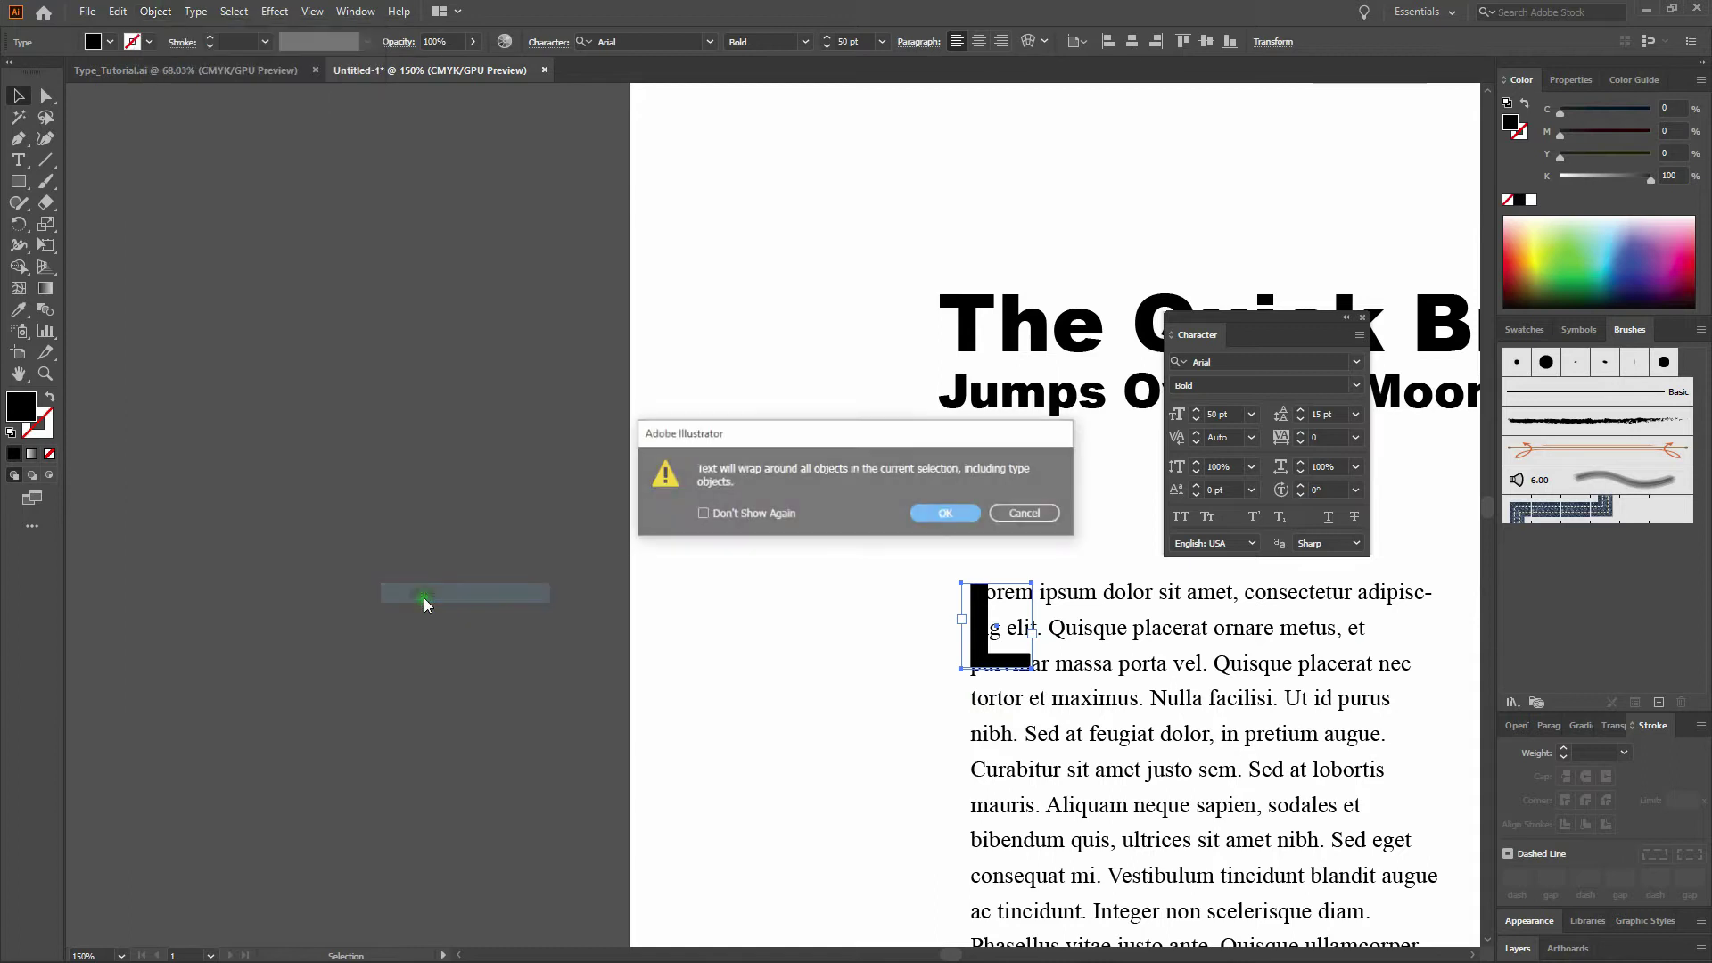
click(948, 513)
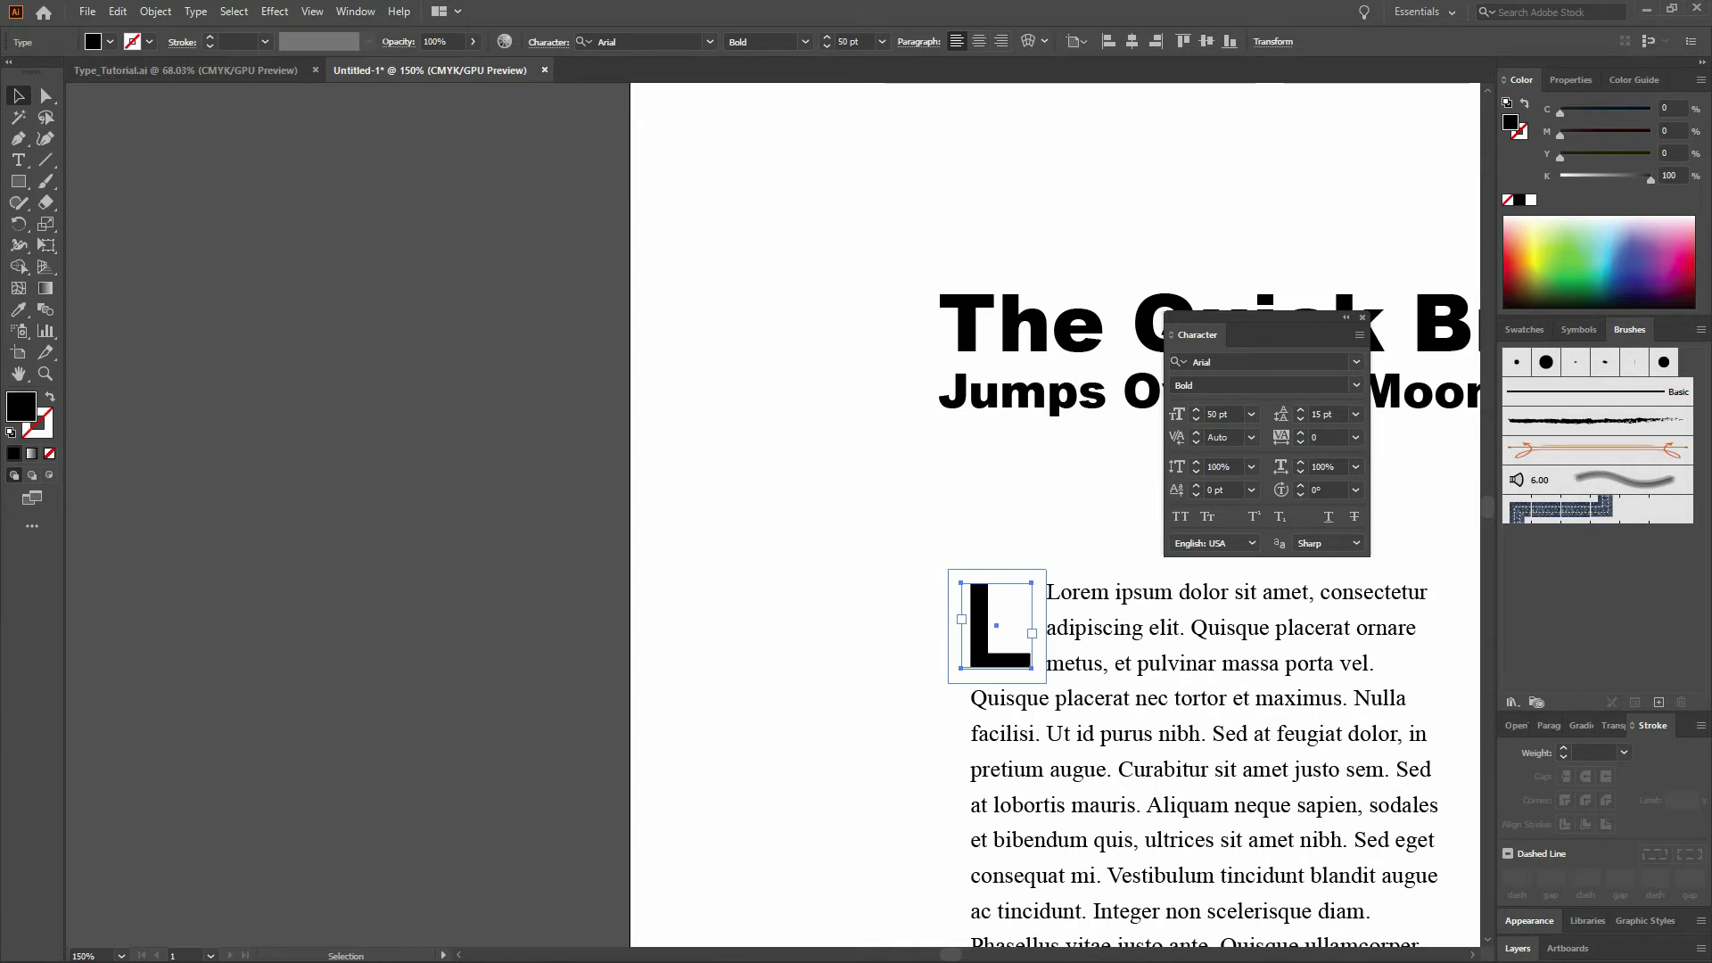
- Reduce the text wrap offset around the large "L" to 3 pt with the preview turned on
click(157, 11)
mouse_move(279, 597)
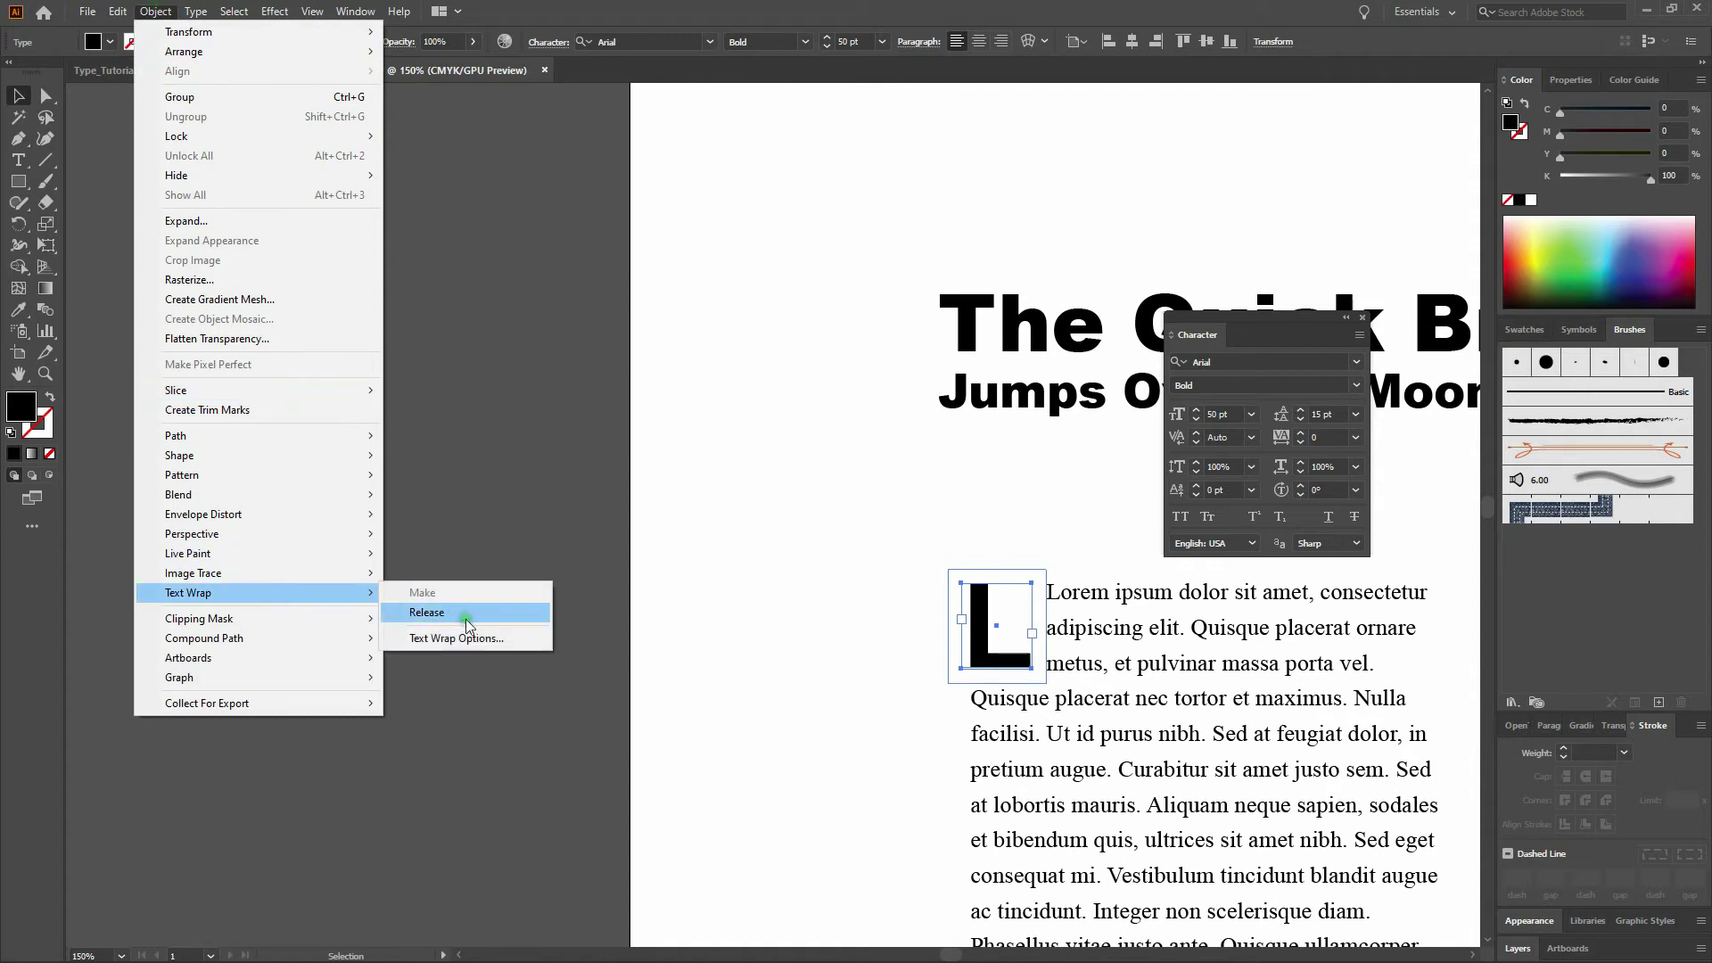
click(483, 639)
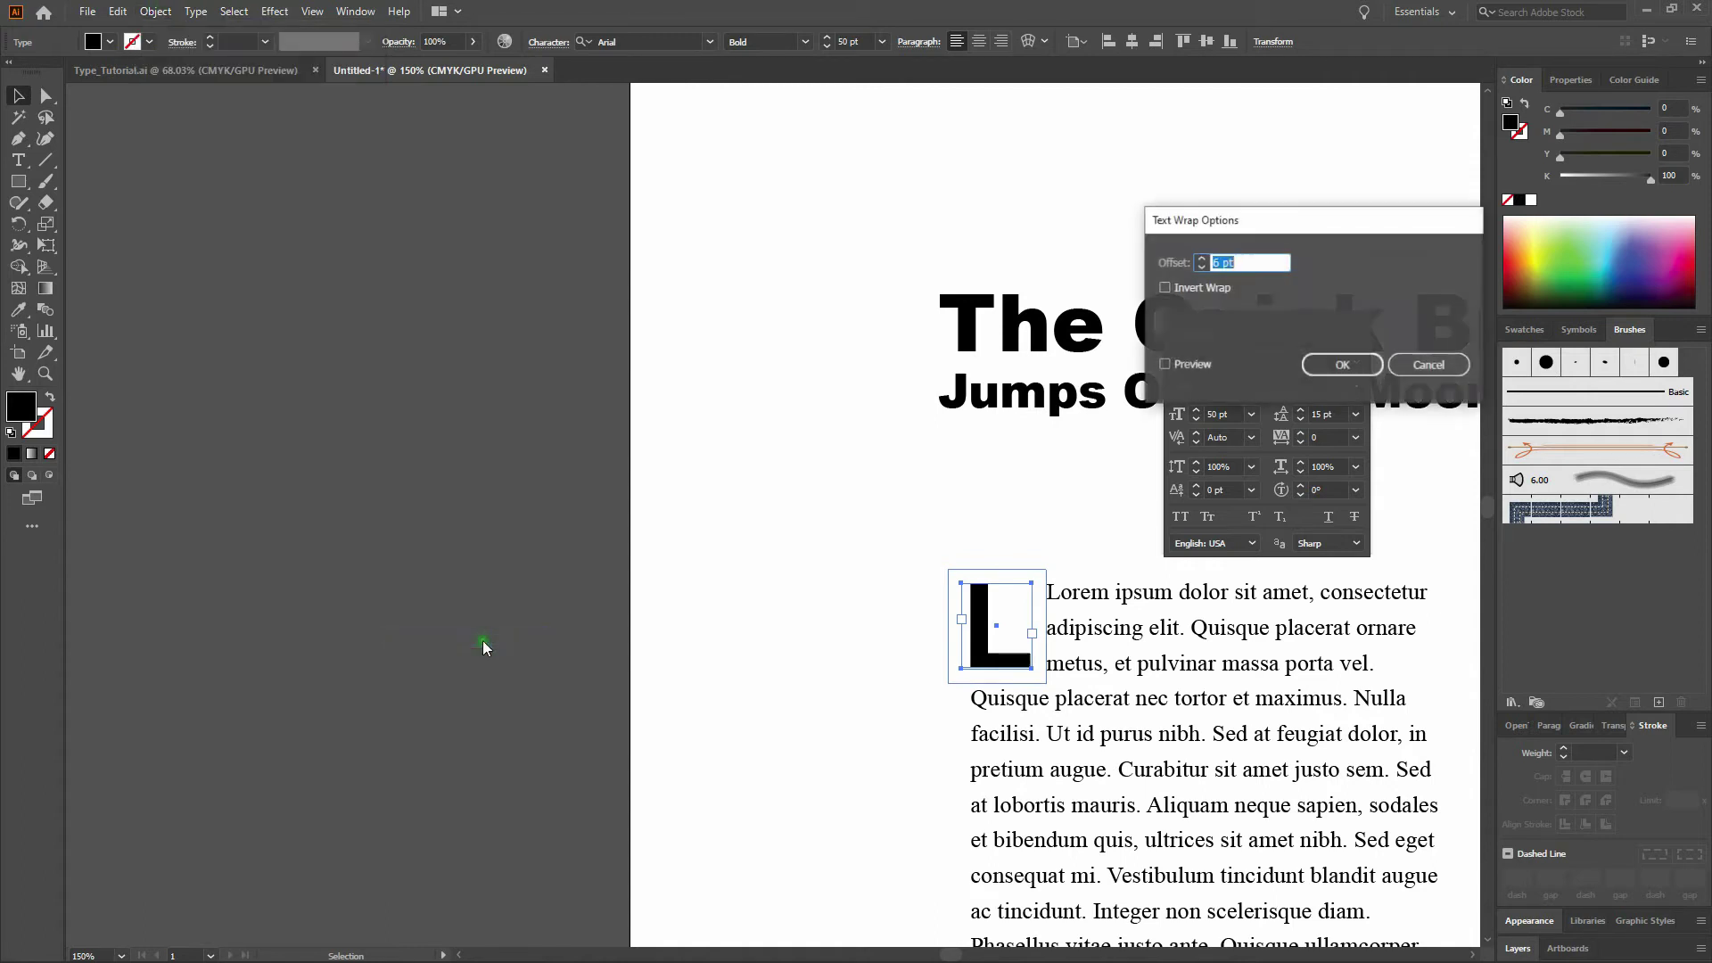
click(1164, 364)
click(1248, 263)
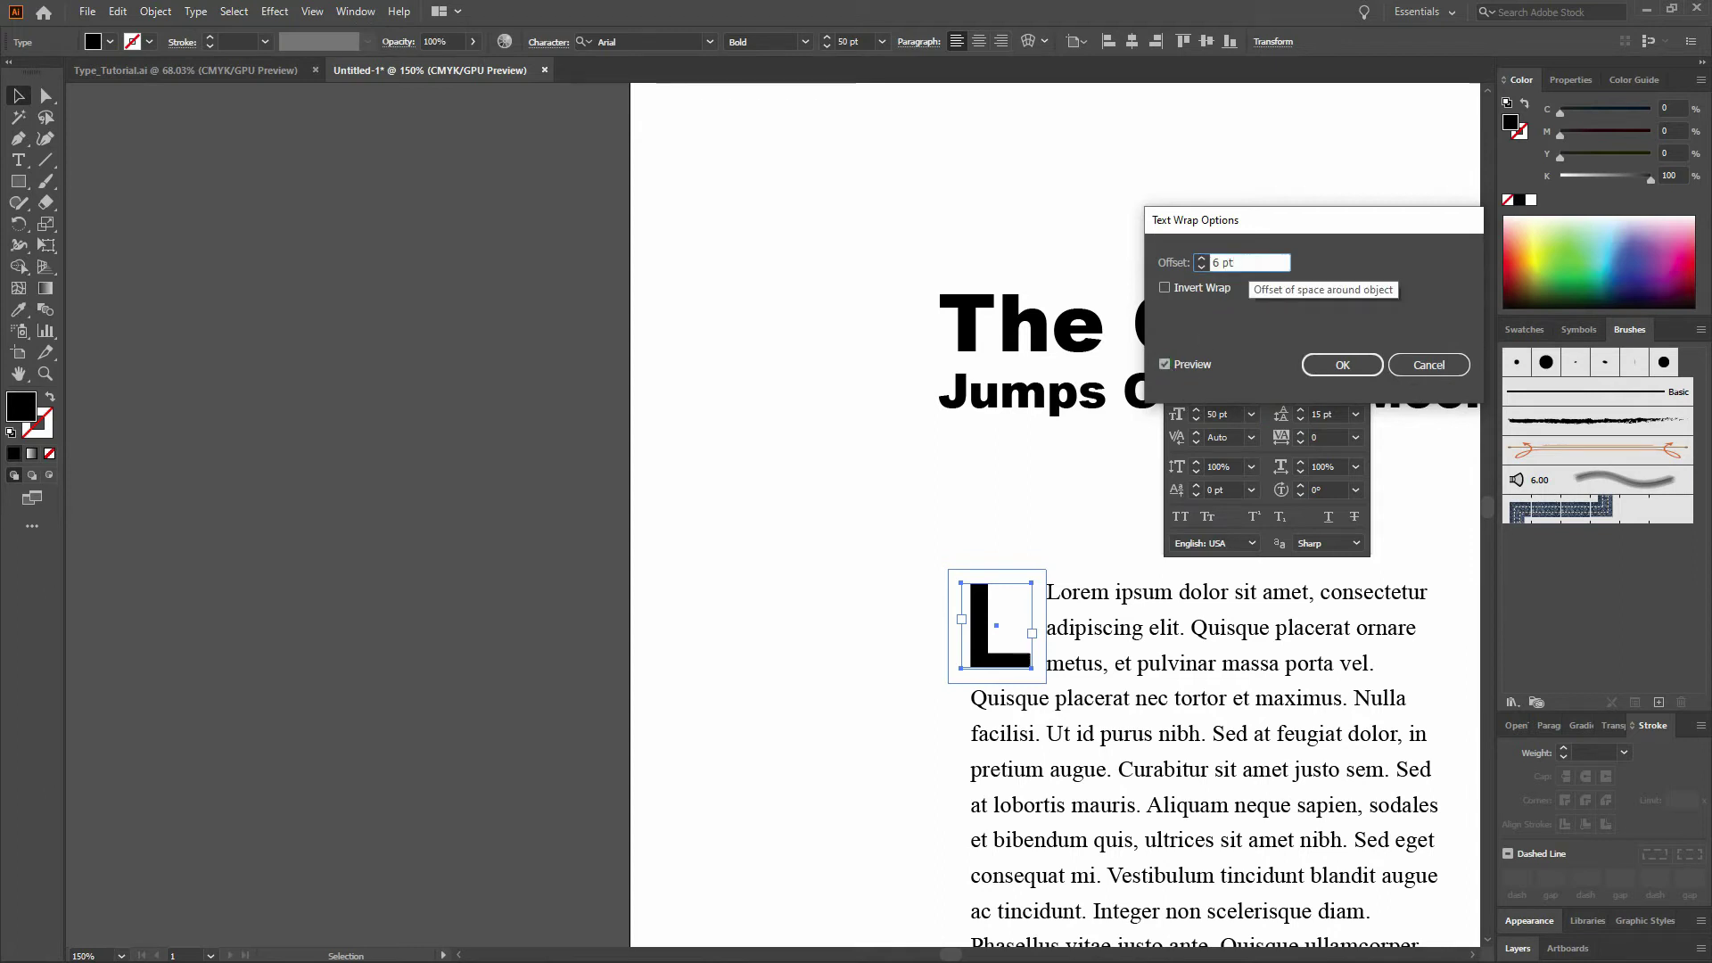
key(Down)
key(Down)
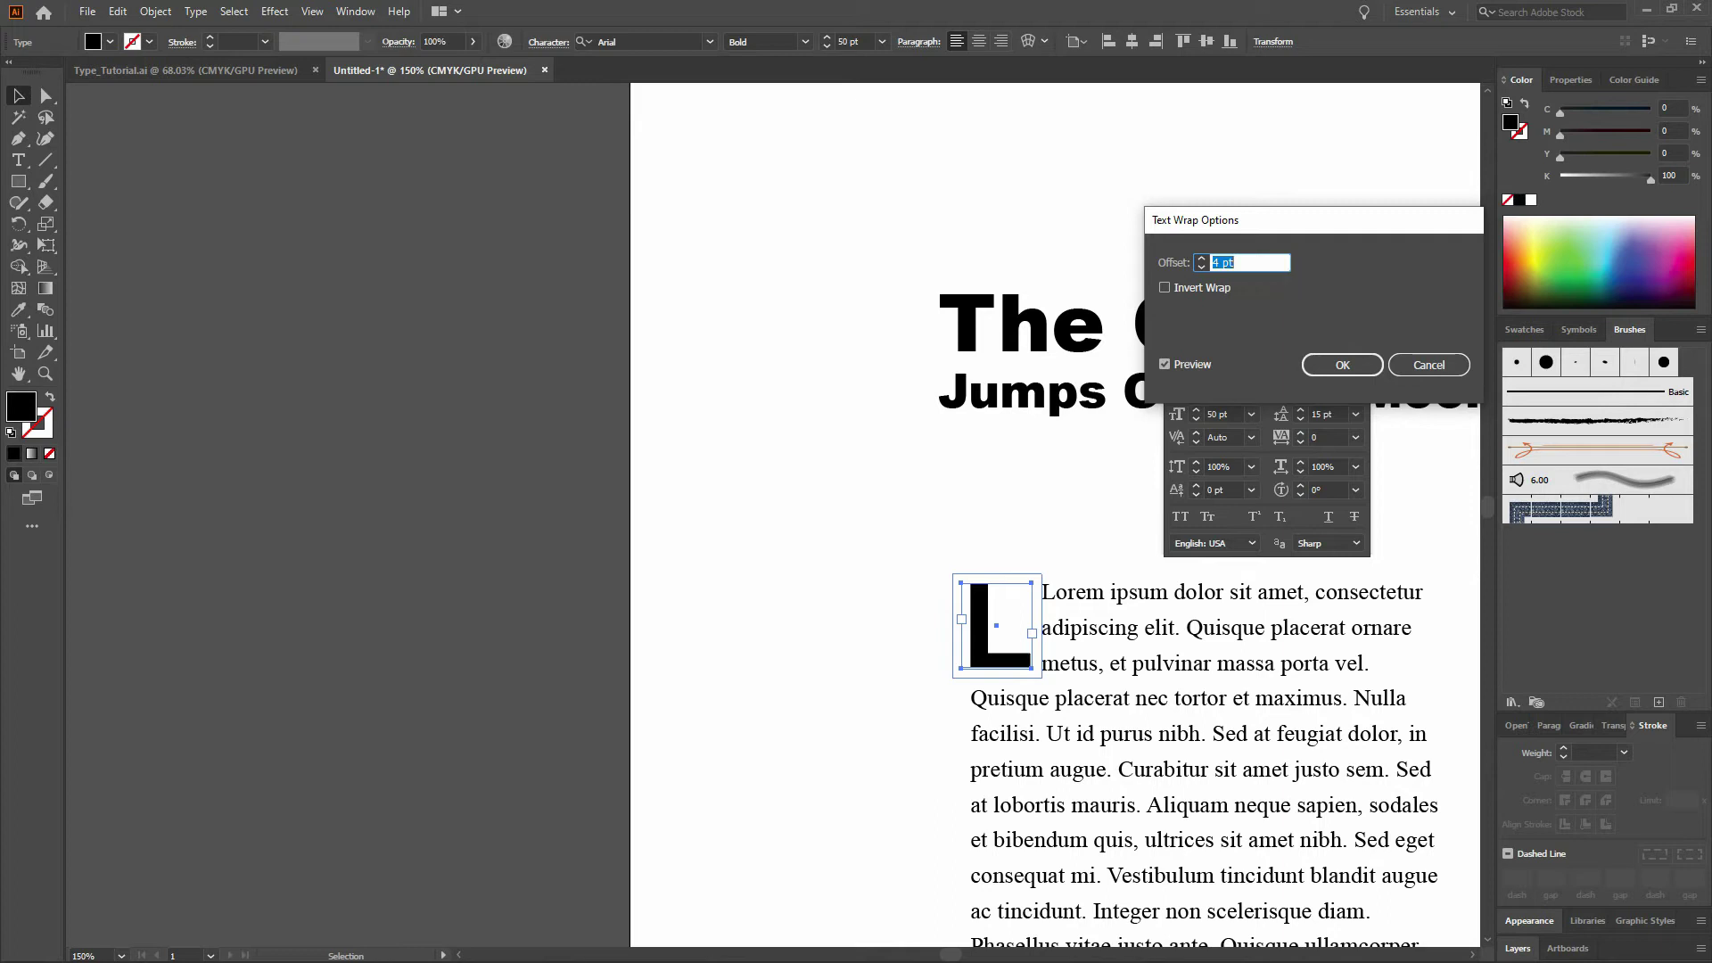
key(Down)
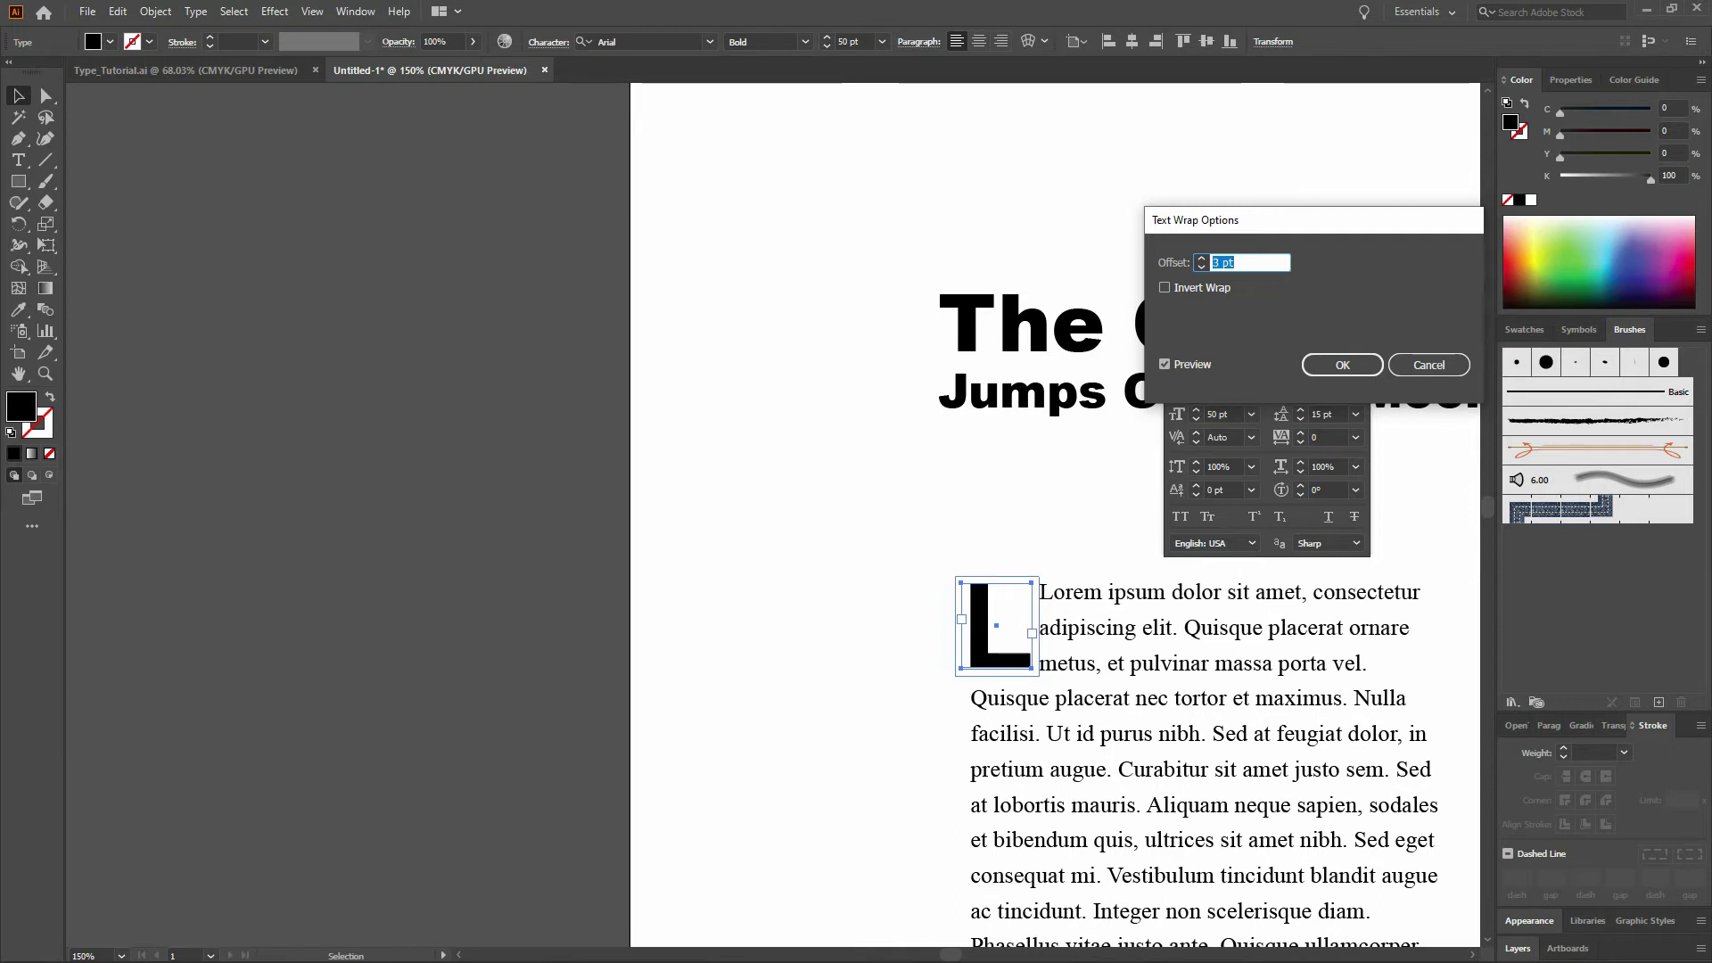
click(1339, 364)
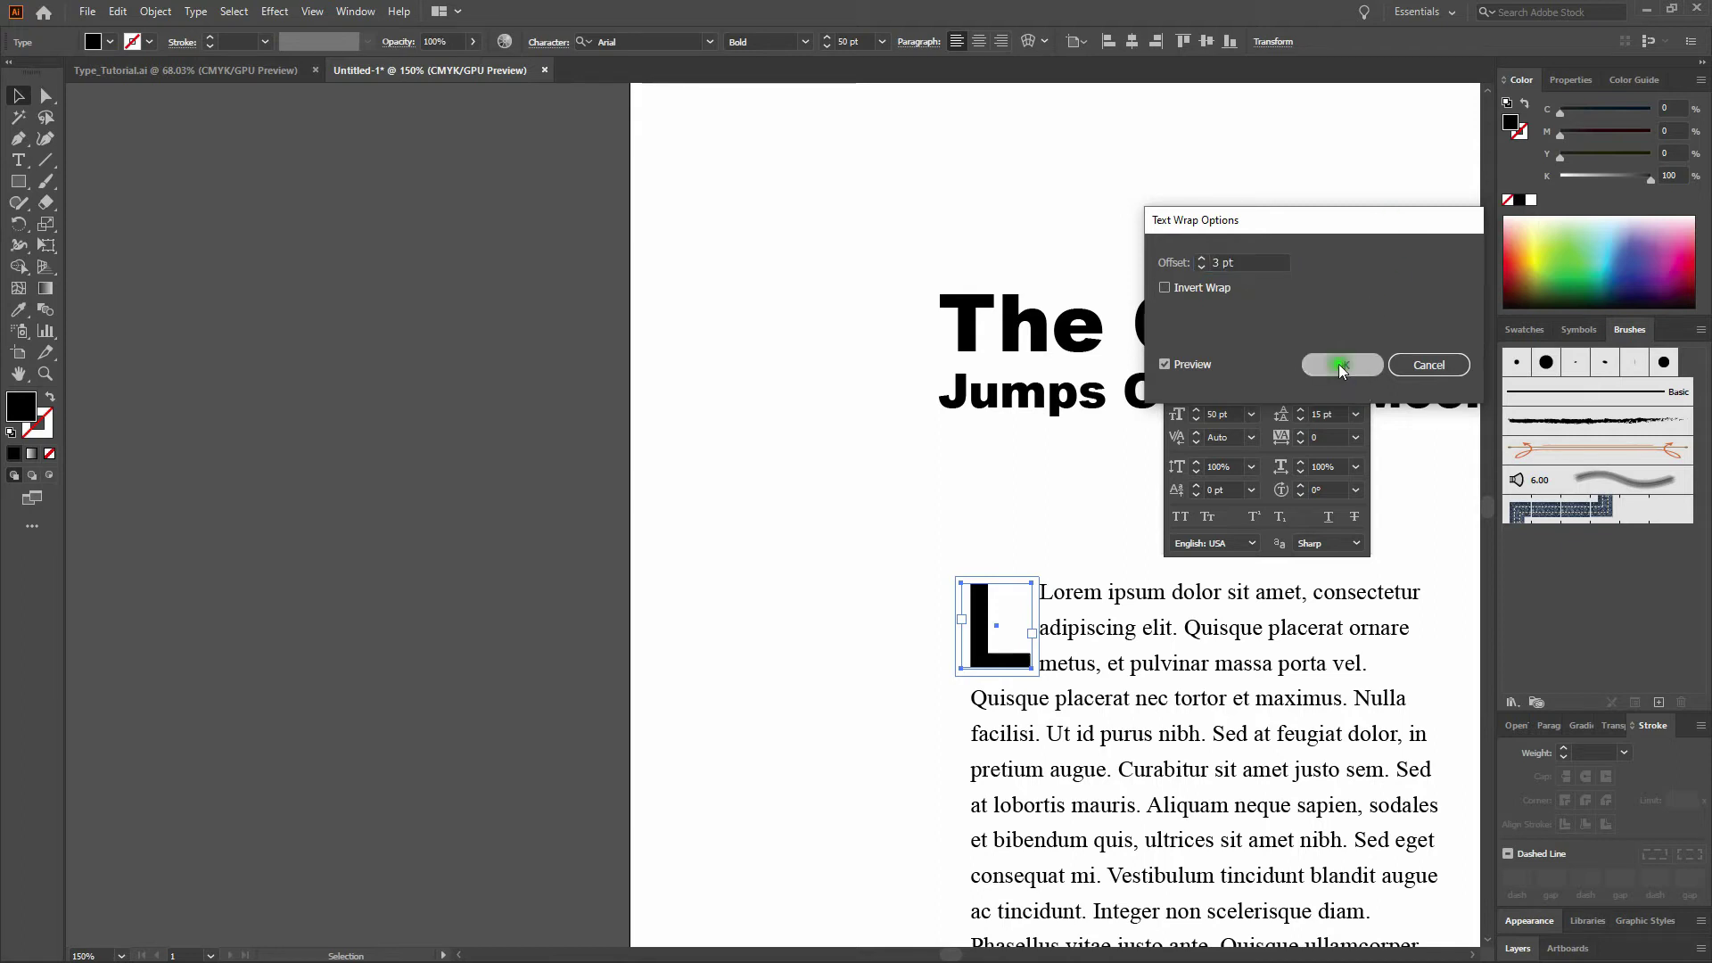
- Delete the small "L" at the start of the body text so the drop cap replaces it, and deselect
key(t)
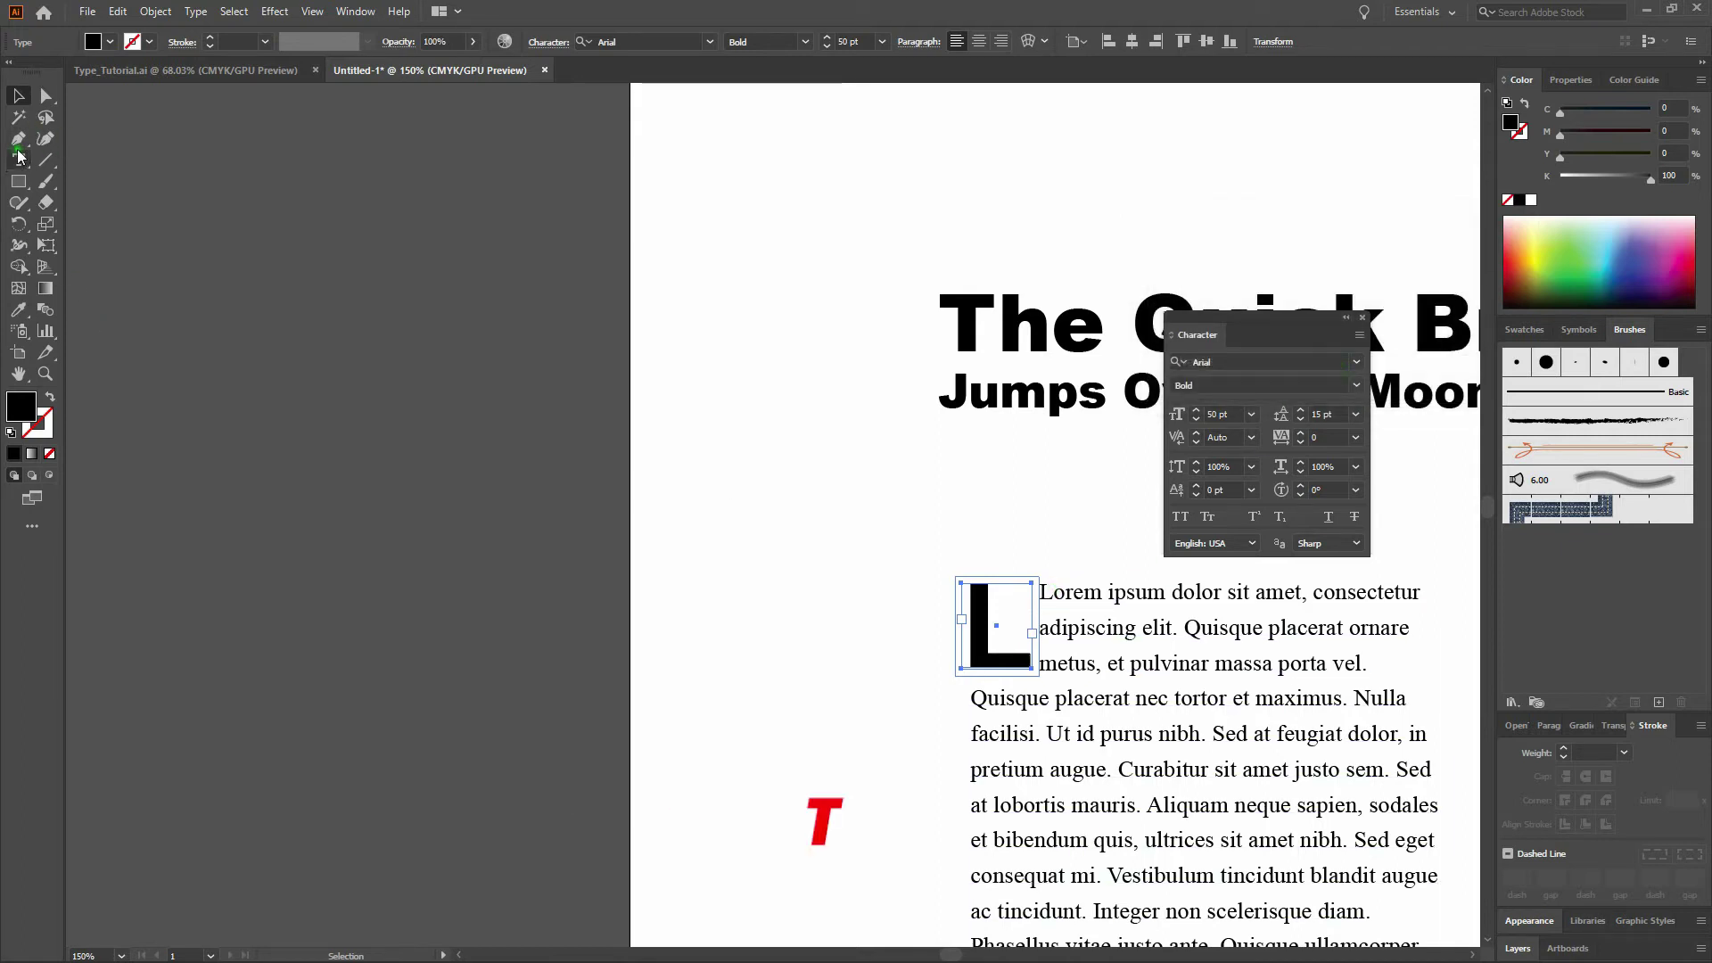
click(1050, 592)
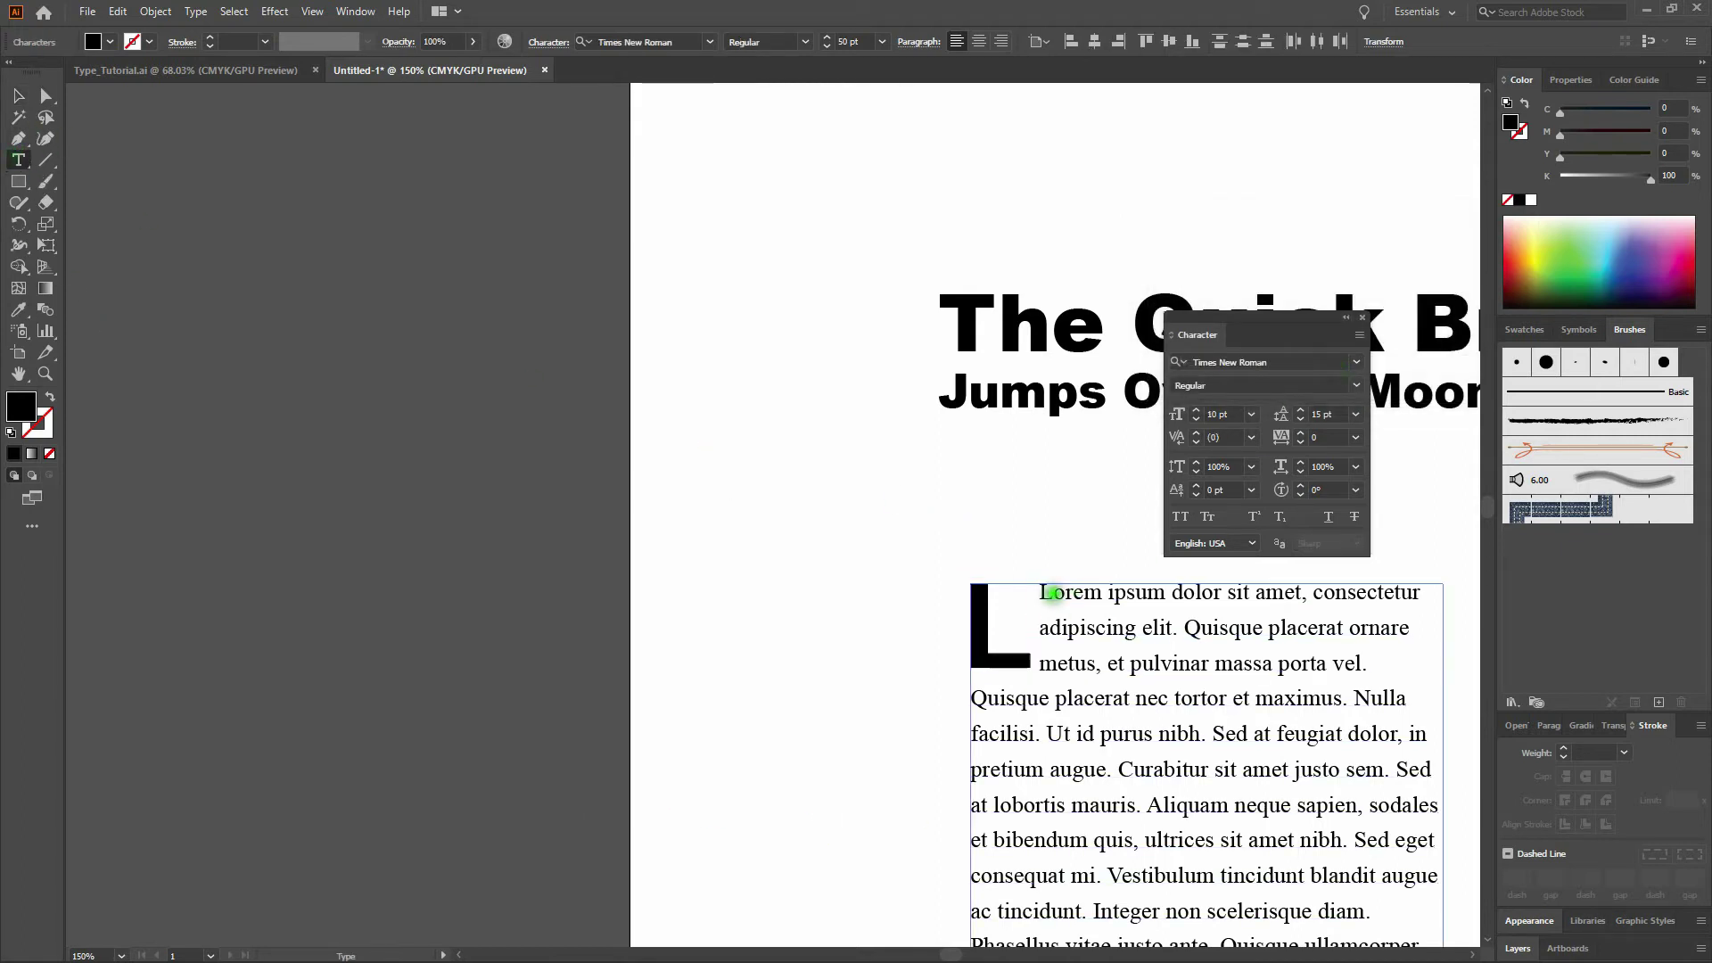
key(BackSpace)
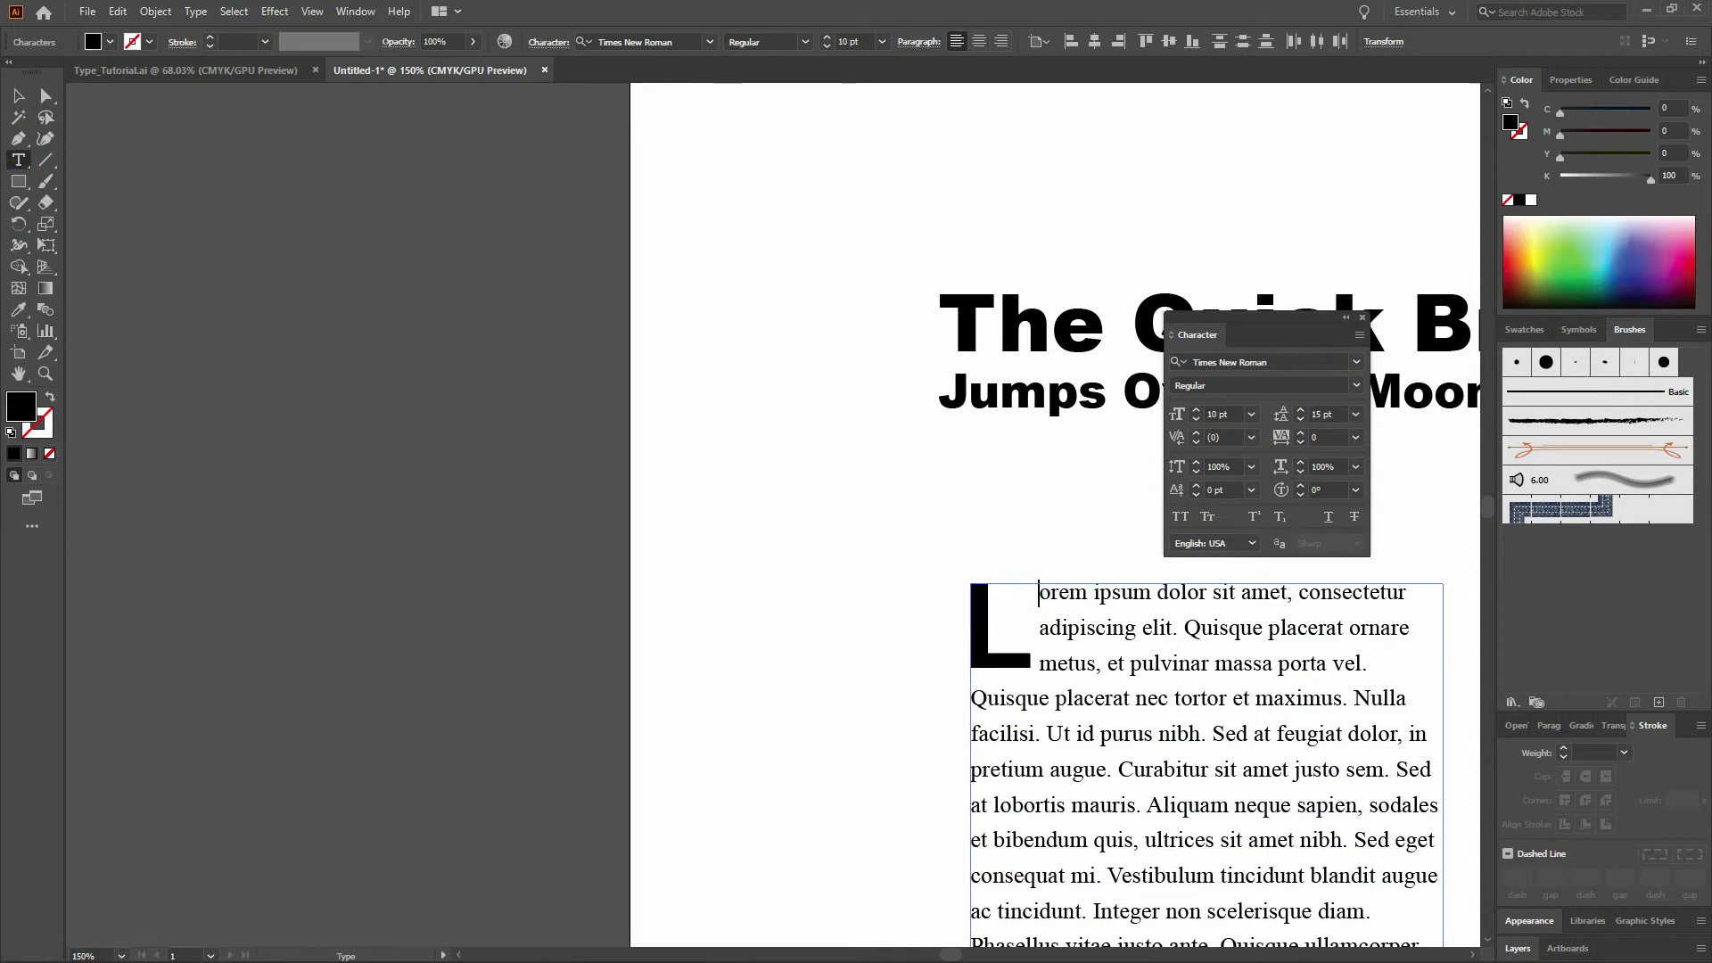
key(v)
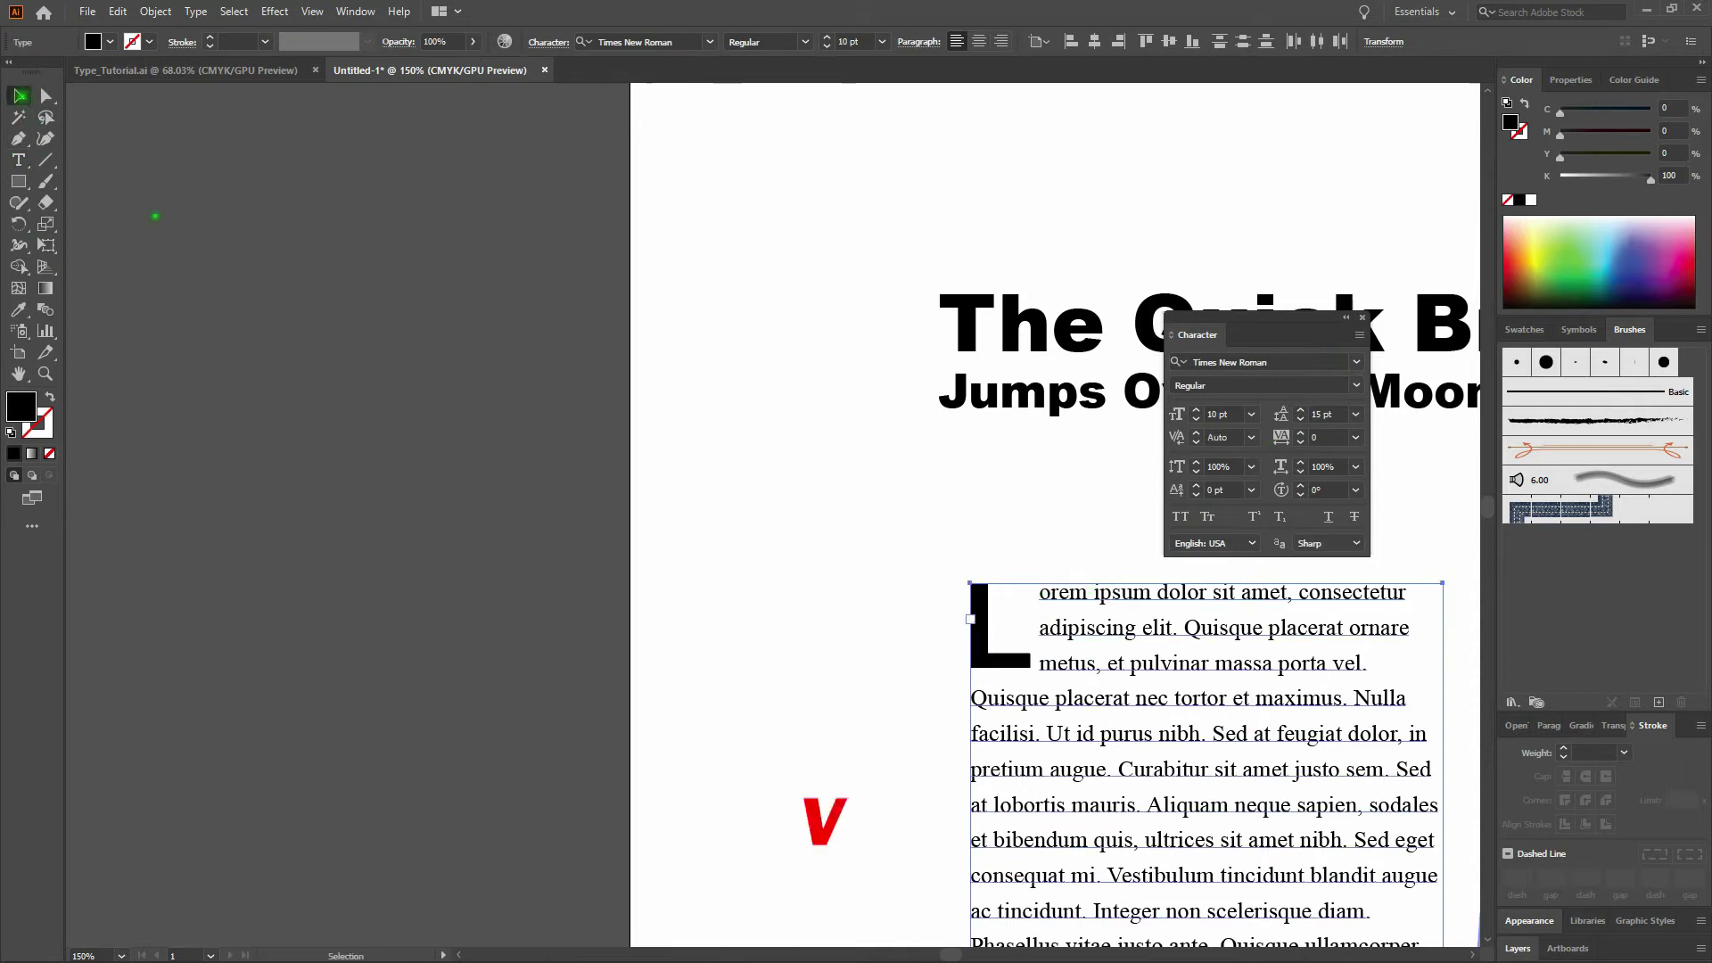
click(722, 576)
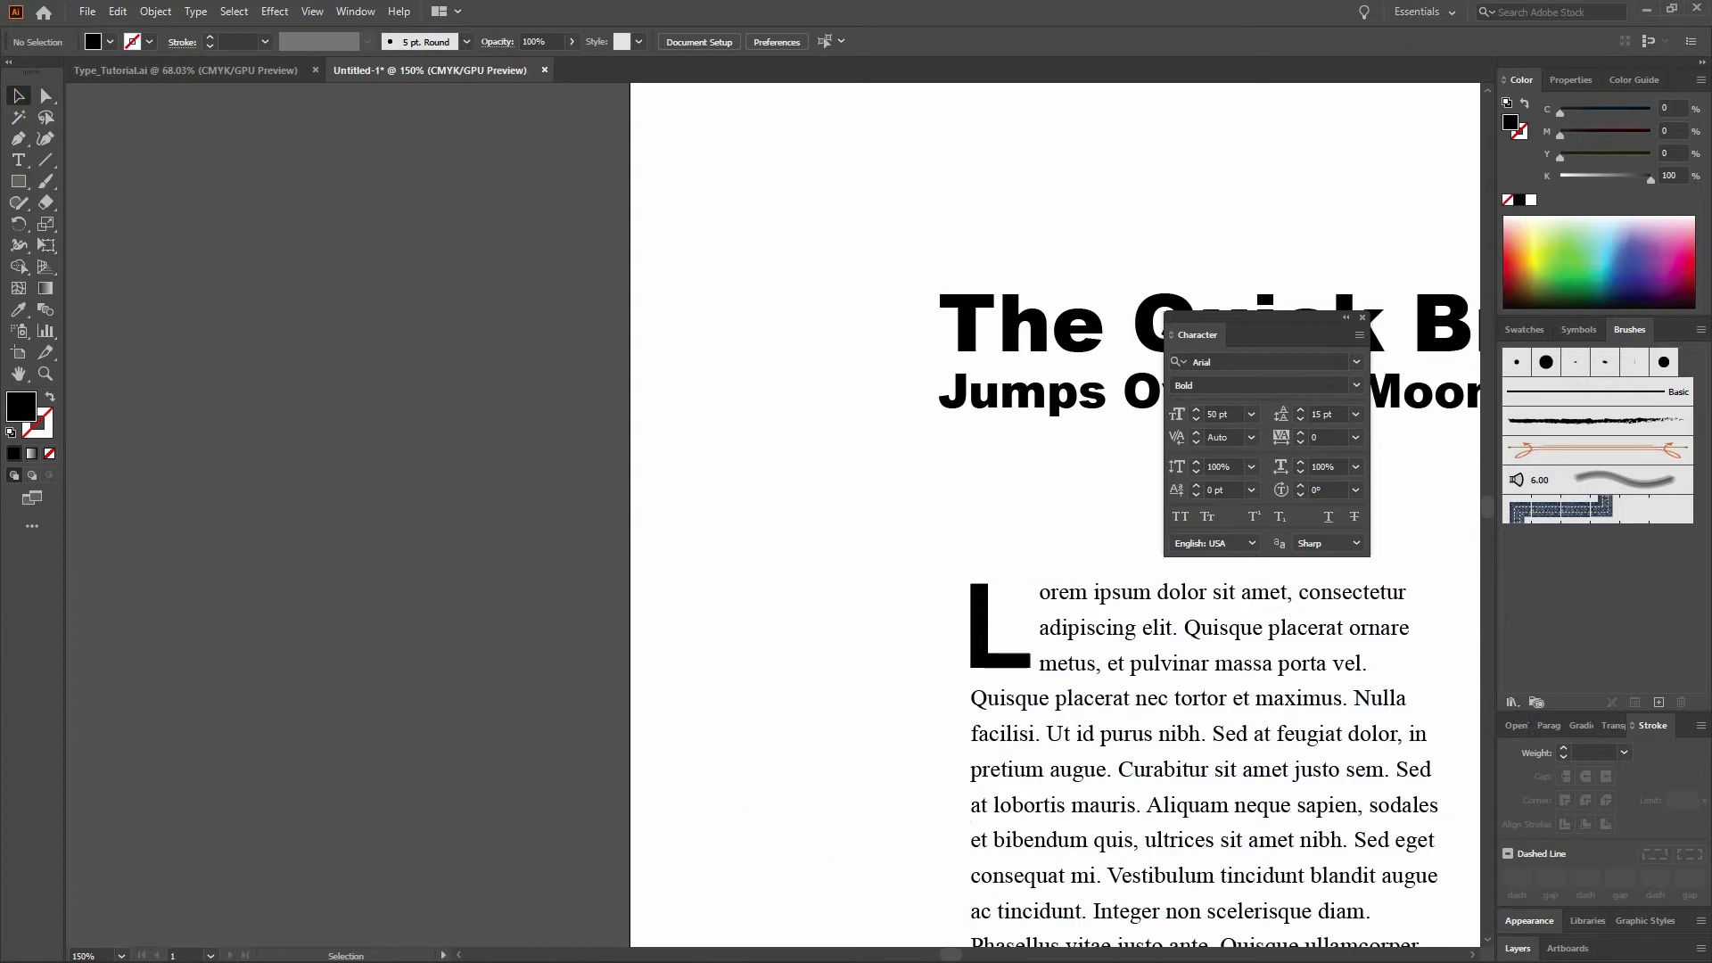
- Move the drop cap "L" down very slightly so it lines up better with the body text lines
click(997, 646)
drag(996, 647, 997, 649)
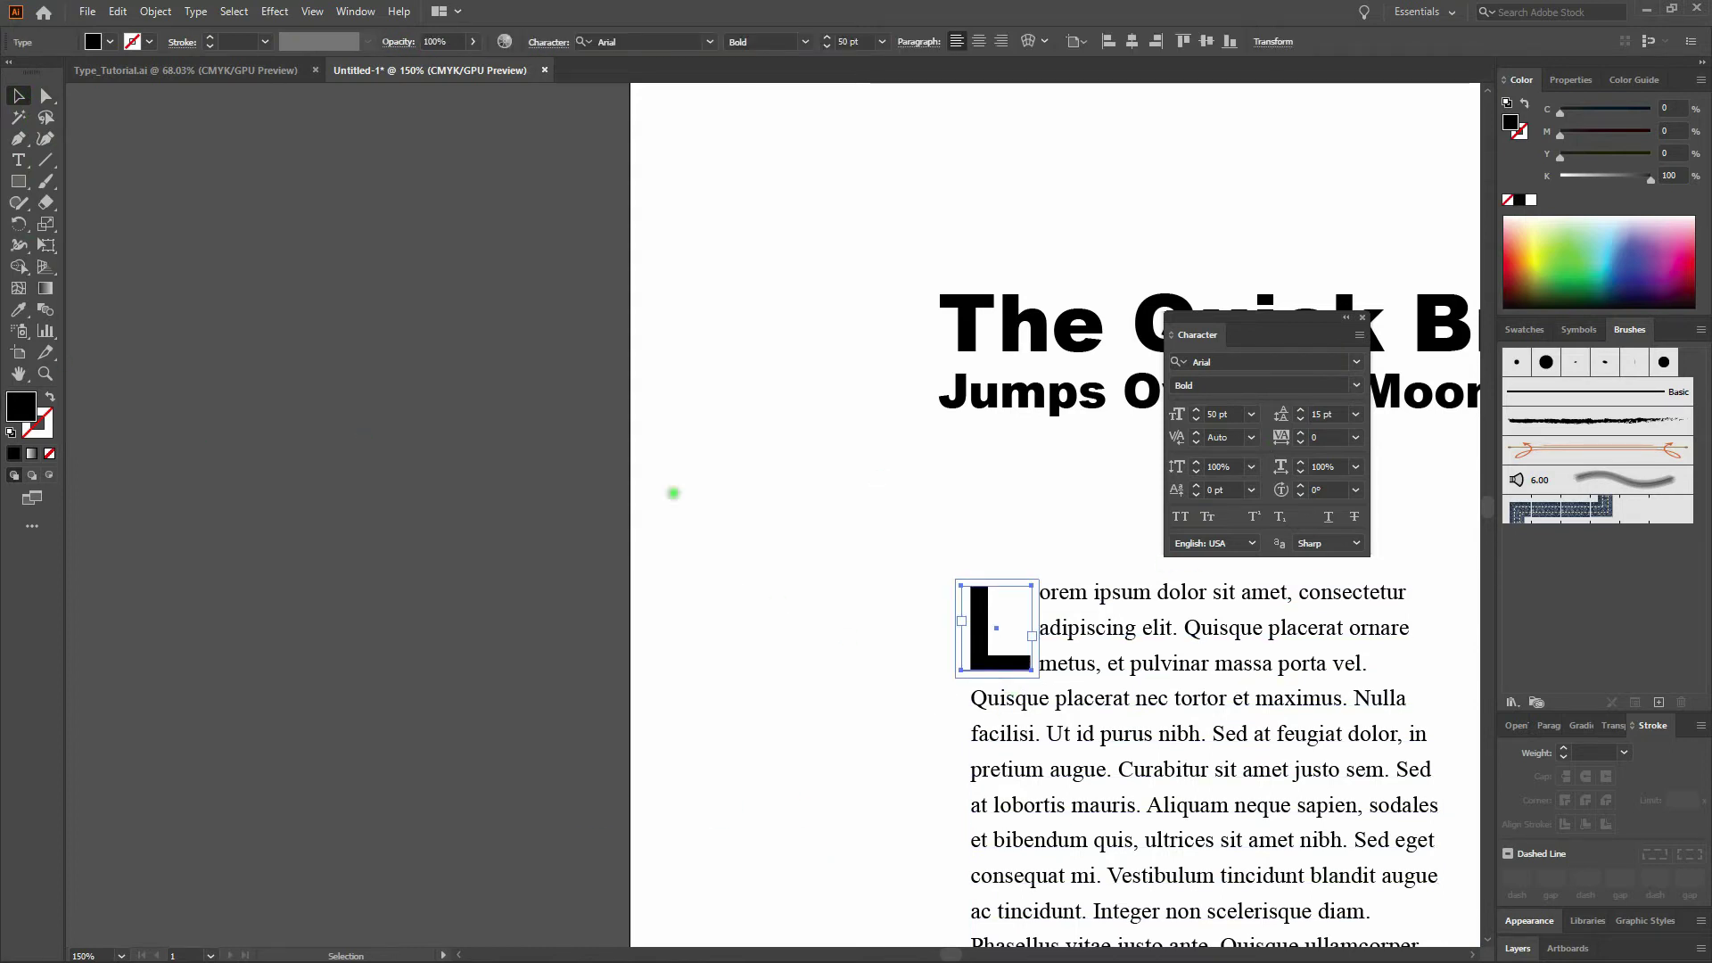
click(704, 496)
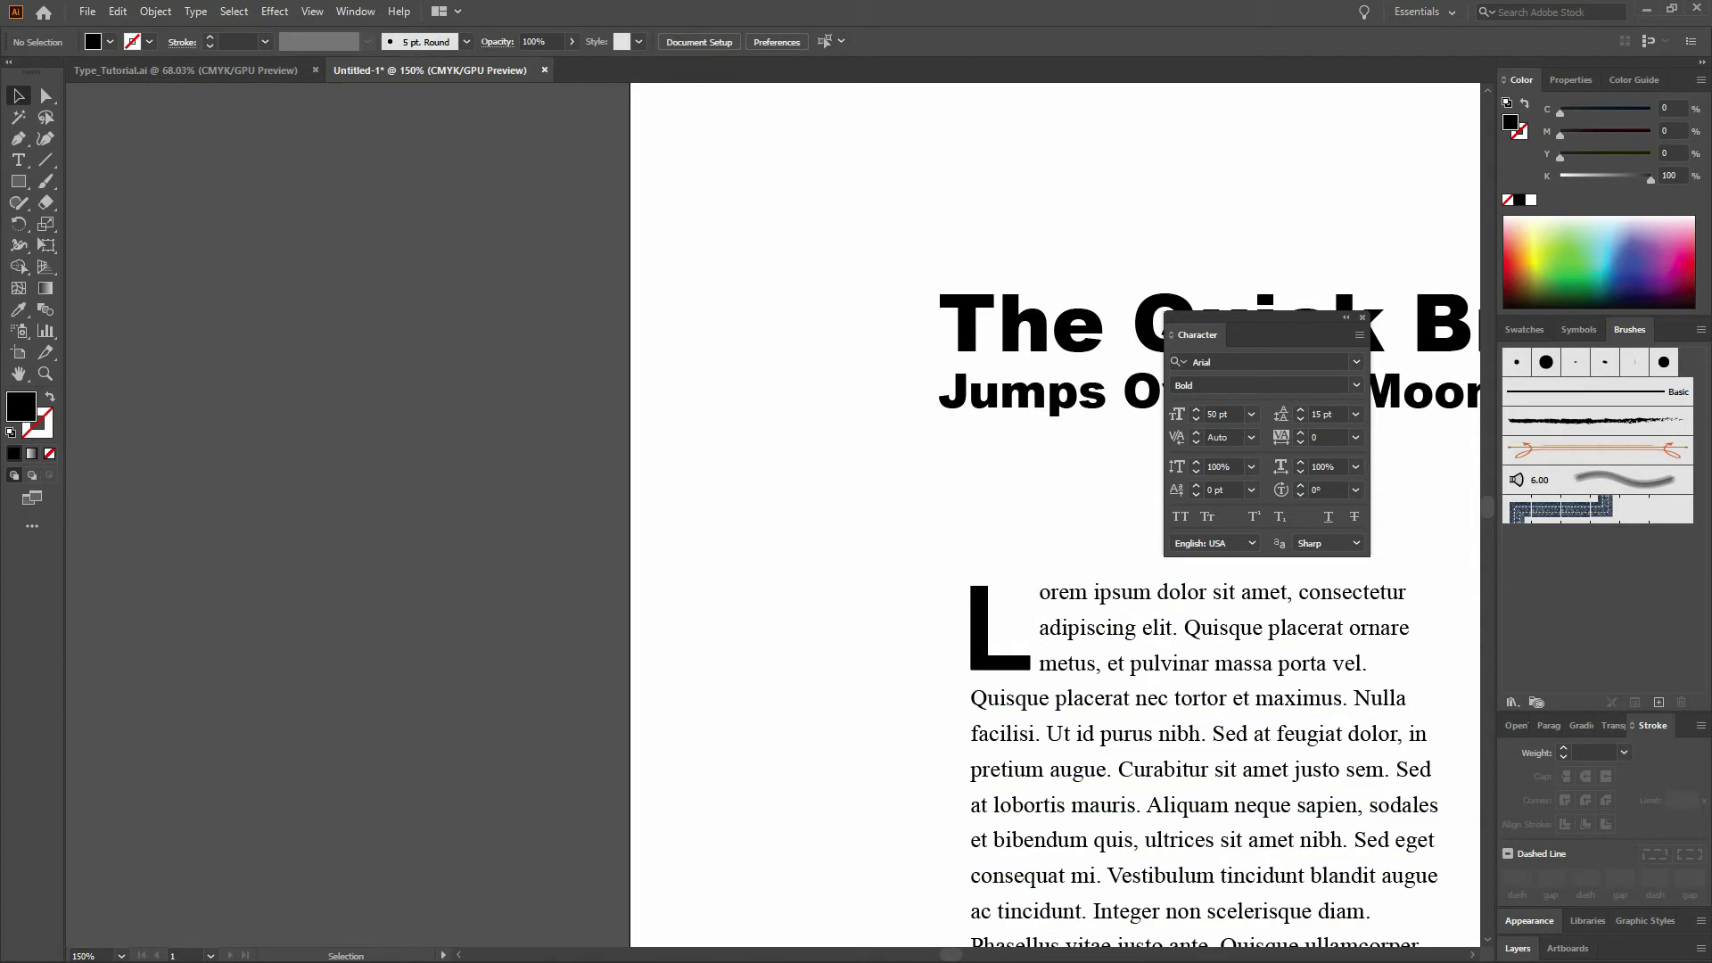
- Move both text columns and the drop cap up 70 pt and left 10 pt, close under the subheadline and near its left edge
key(ctrl+minus)
key(ctrl+minus)
key(ctrl+minus)
key(ctrl+minus)
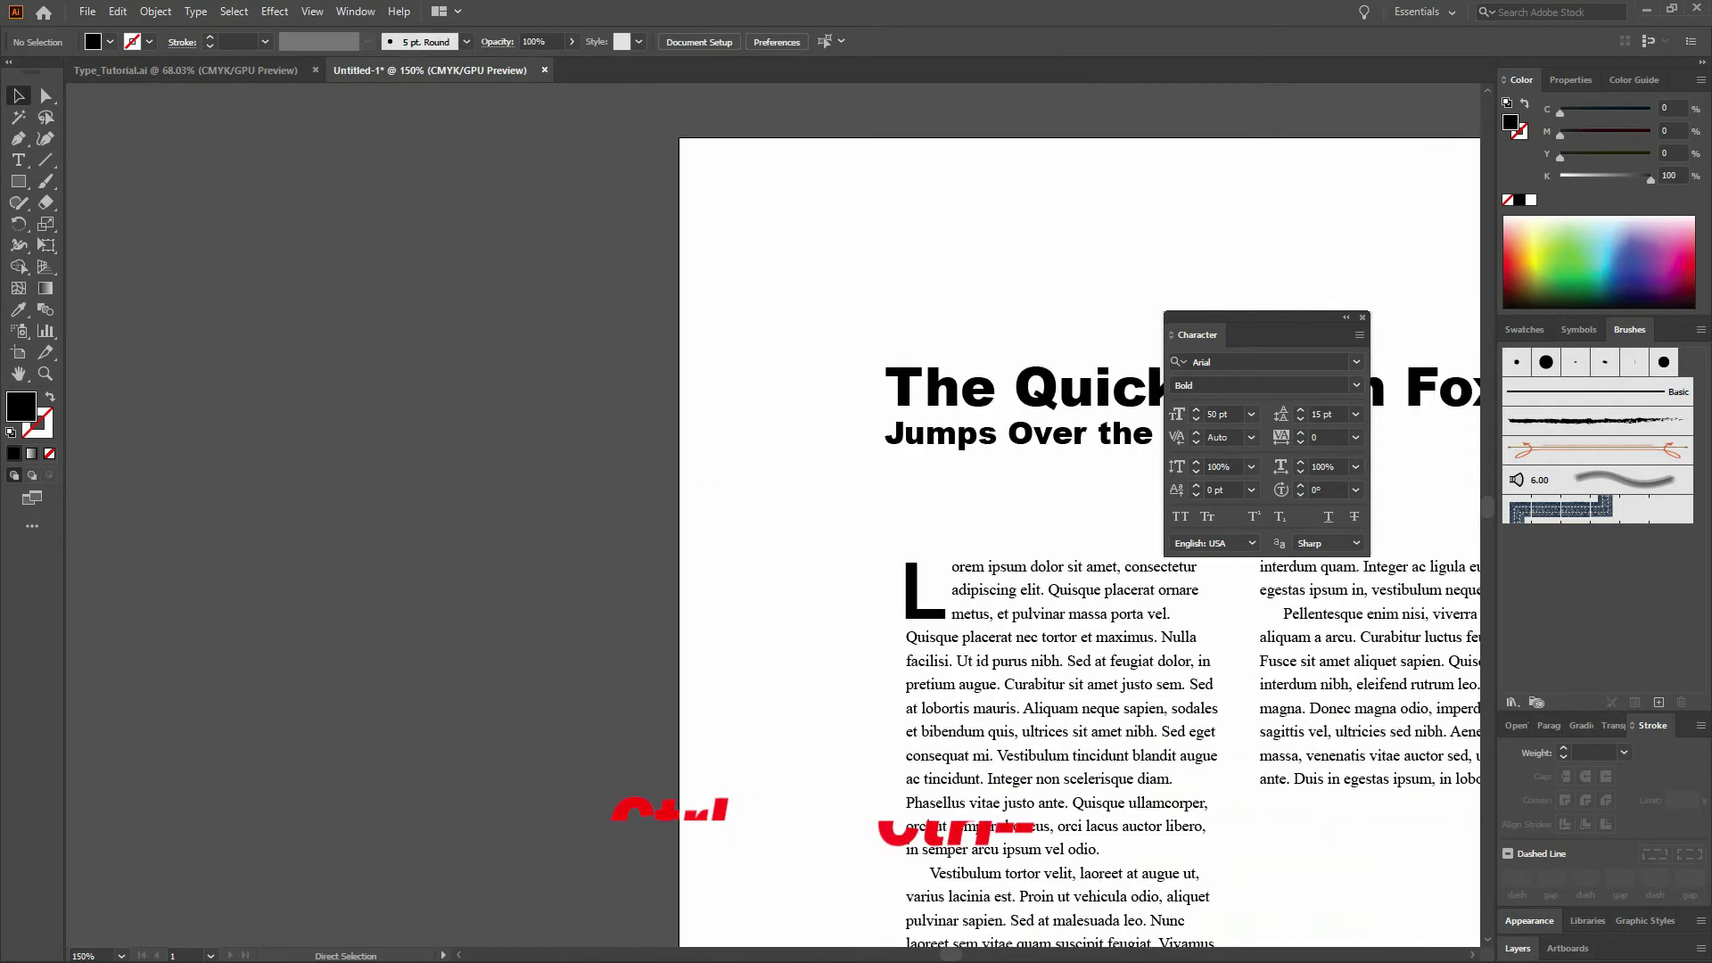
key(space)
drag(960, 626, 771, 533)
key(ctrl+0)
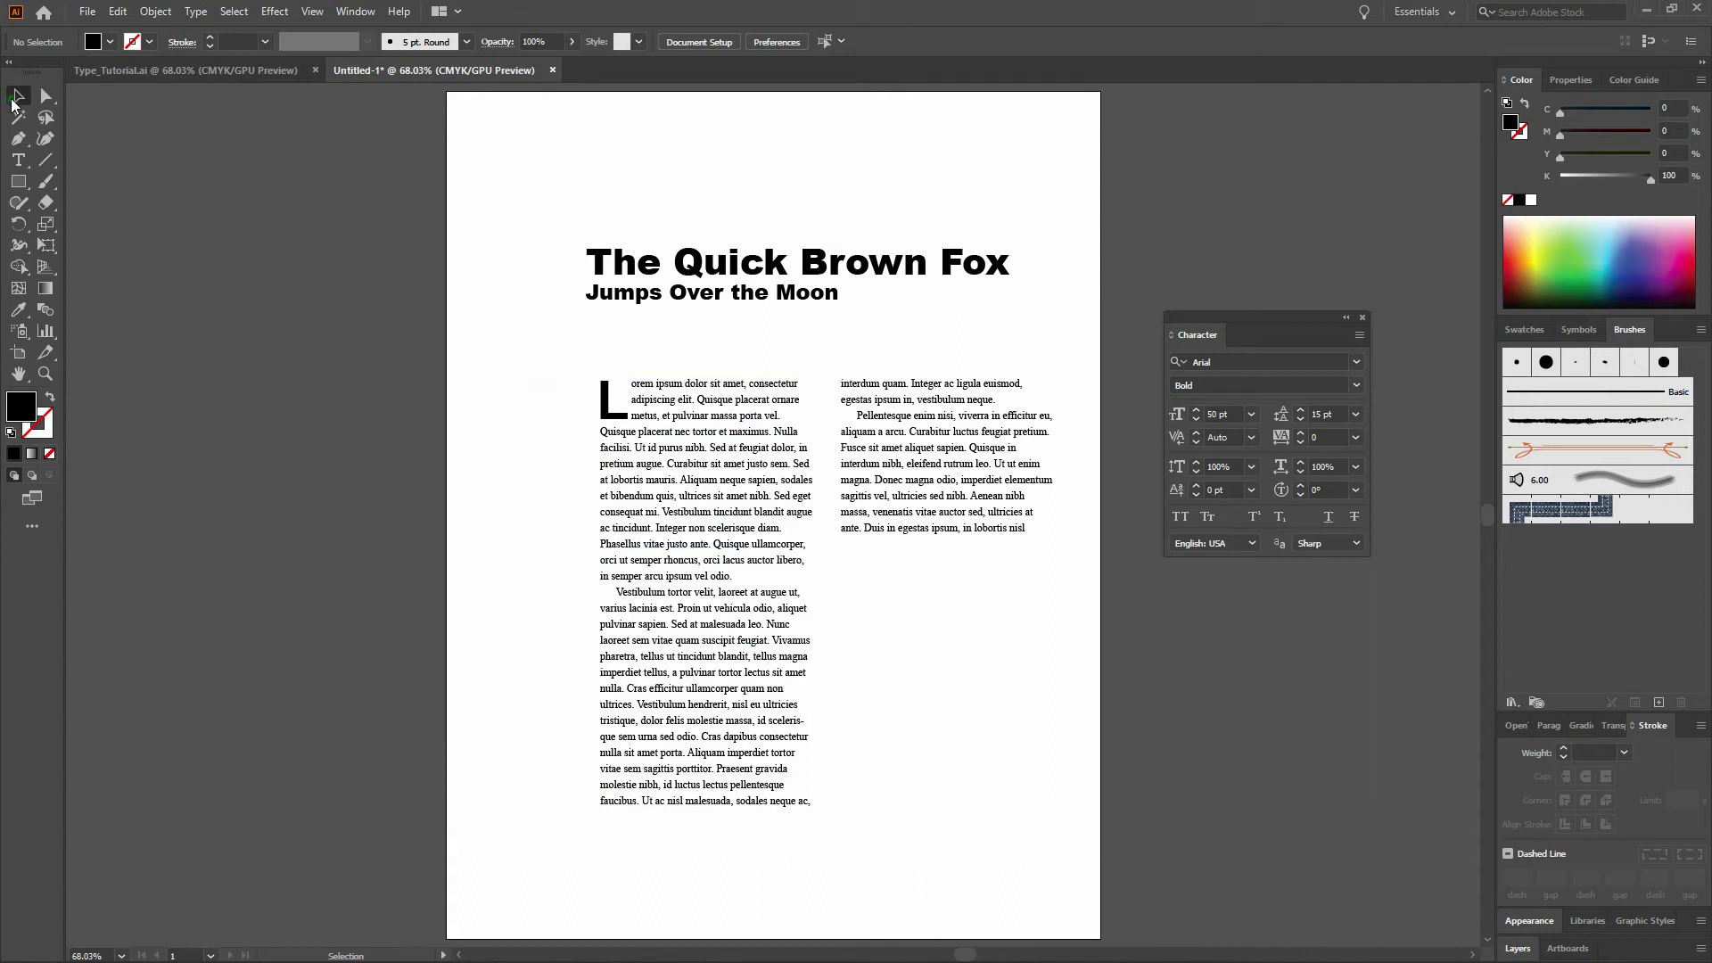
drag(521, 316, 1049, 779)
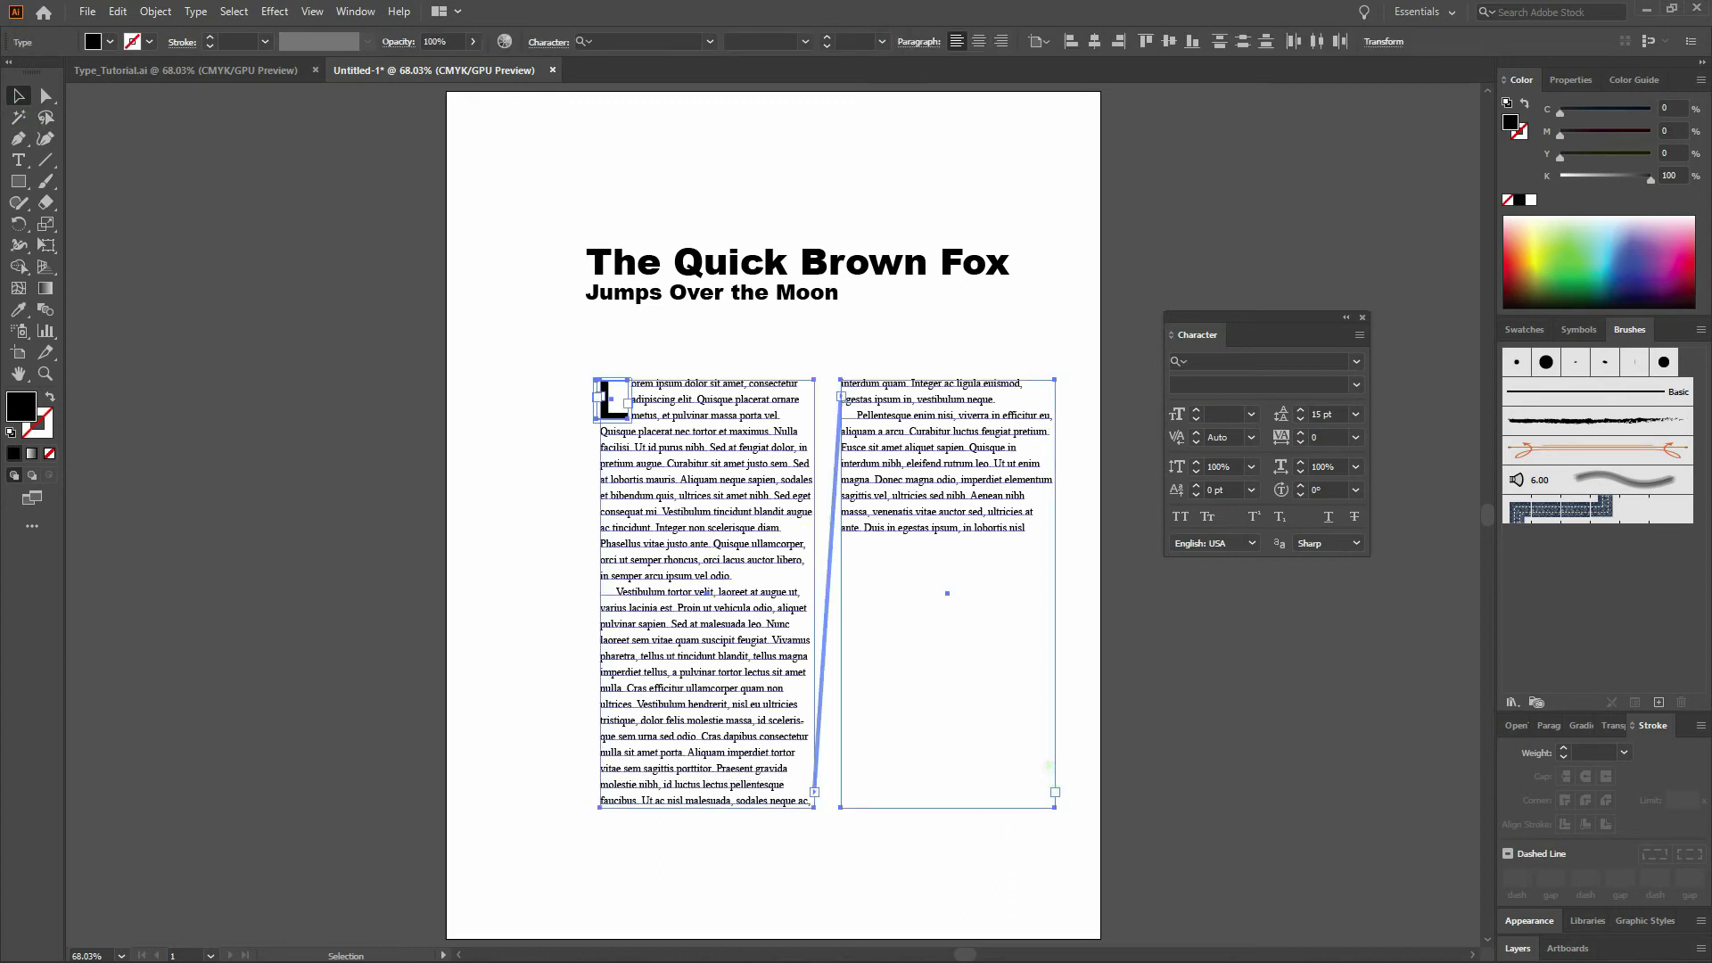
key(shift+Up)
key(shift+Up)
key(shift+Up)
key(shift+Up)
key(shift+Up)
key(shift+Up)
key(shift+Up)
key(shift+Left)
key(shift+Left)
key(shift+Right)
key(shift+Right)
key(shift+Left)
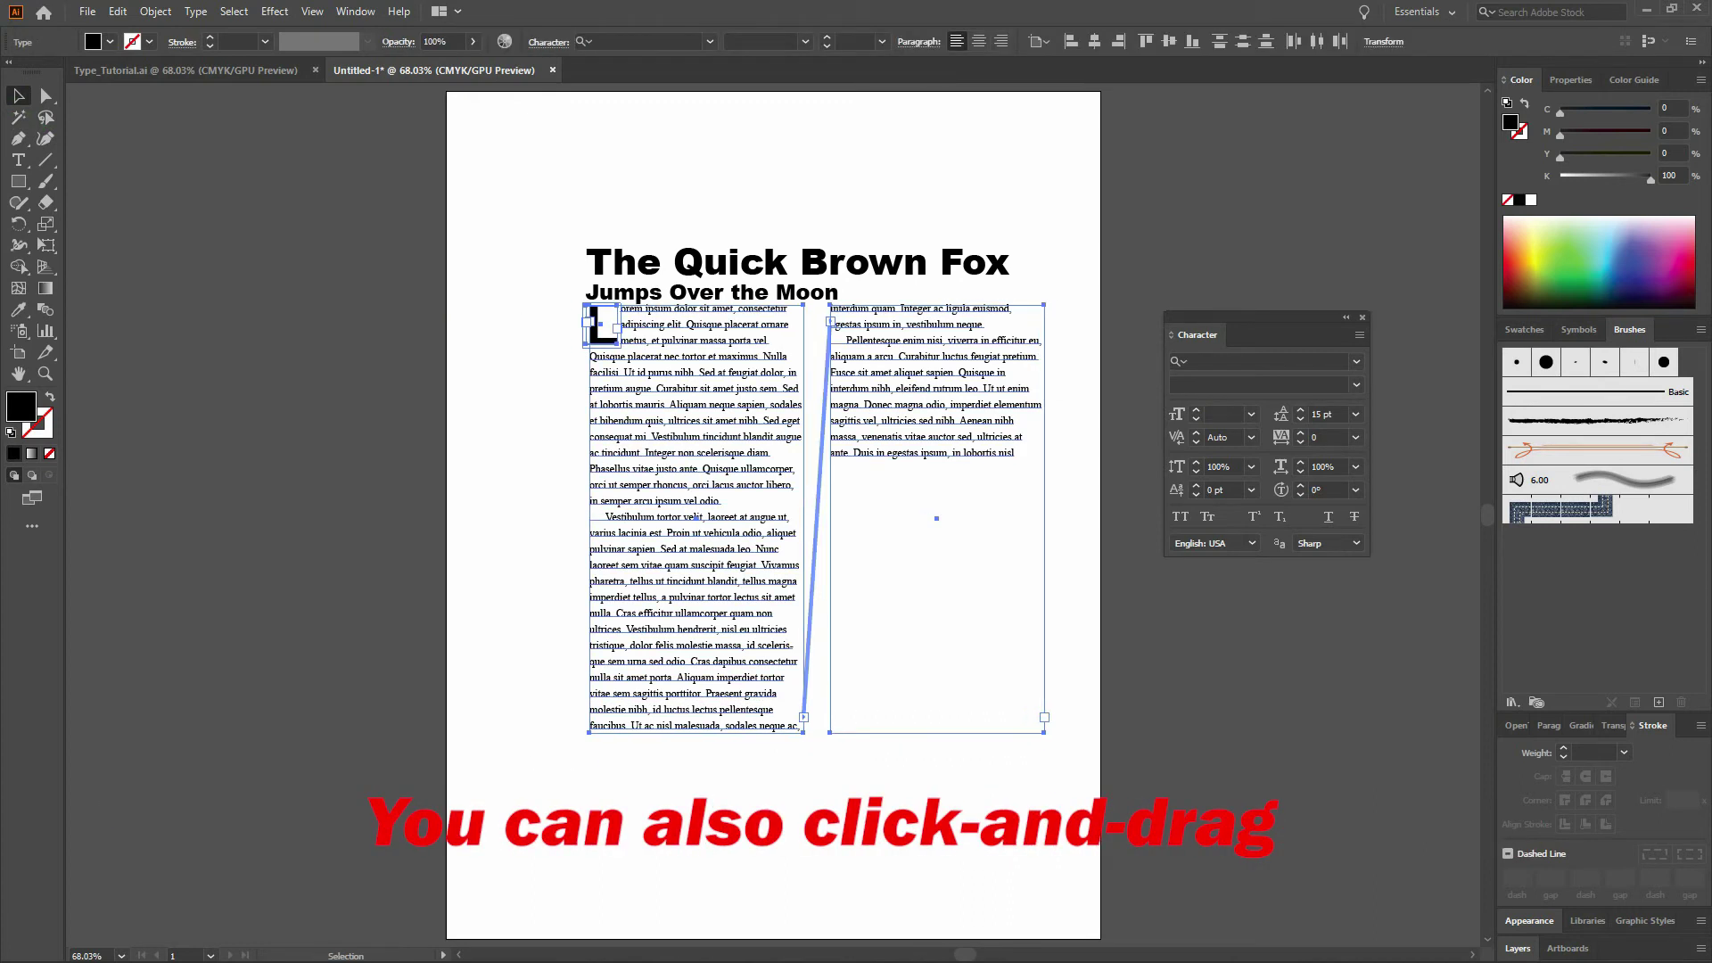
- Lower the columns and drop cap together slightly to leave a small gap under "Jumps Over the Moon"
drag(617, 364, 617, 373)
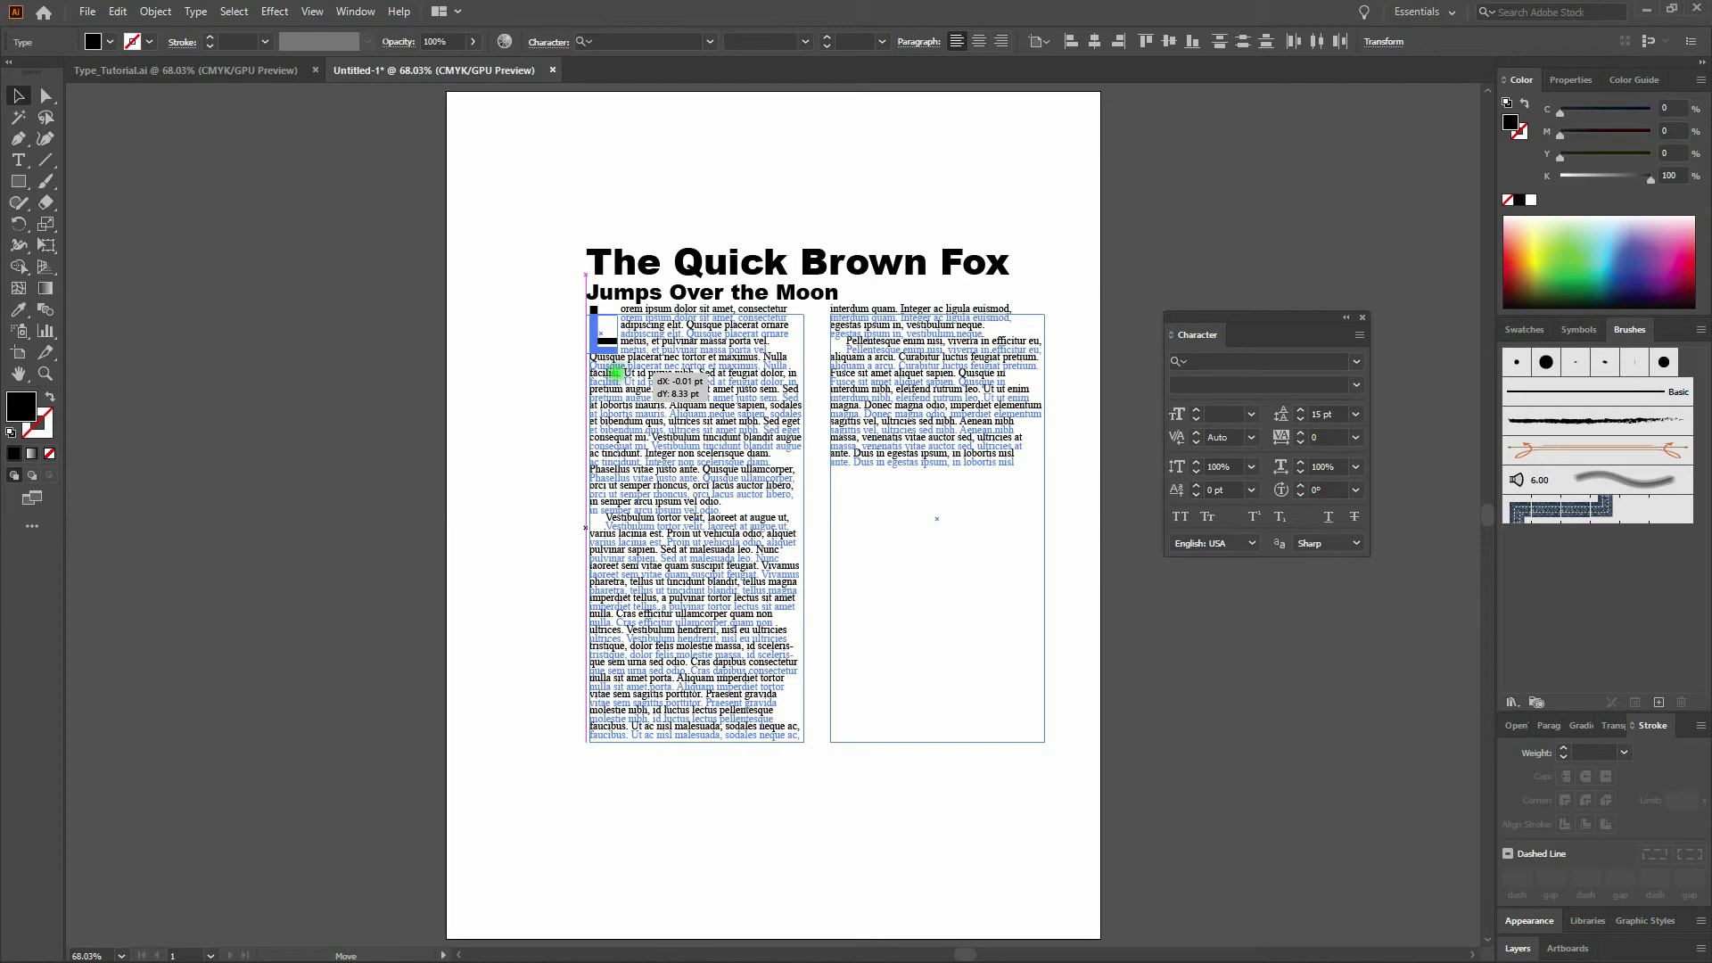
drag(616, 372, 616, 371)
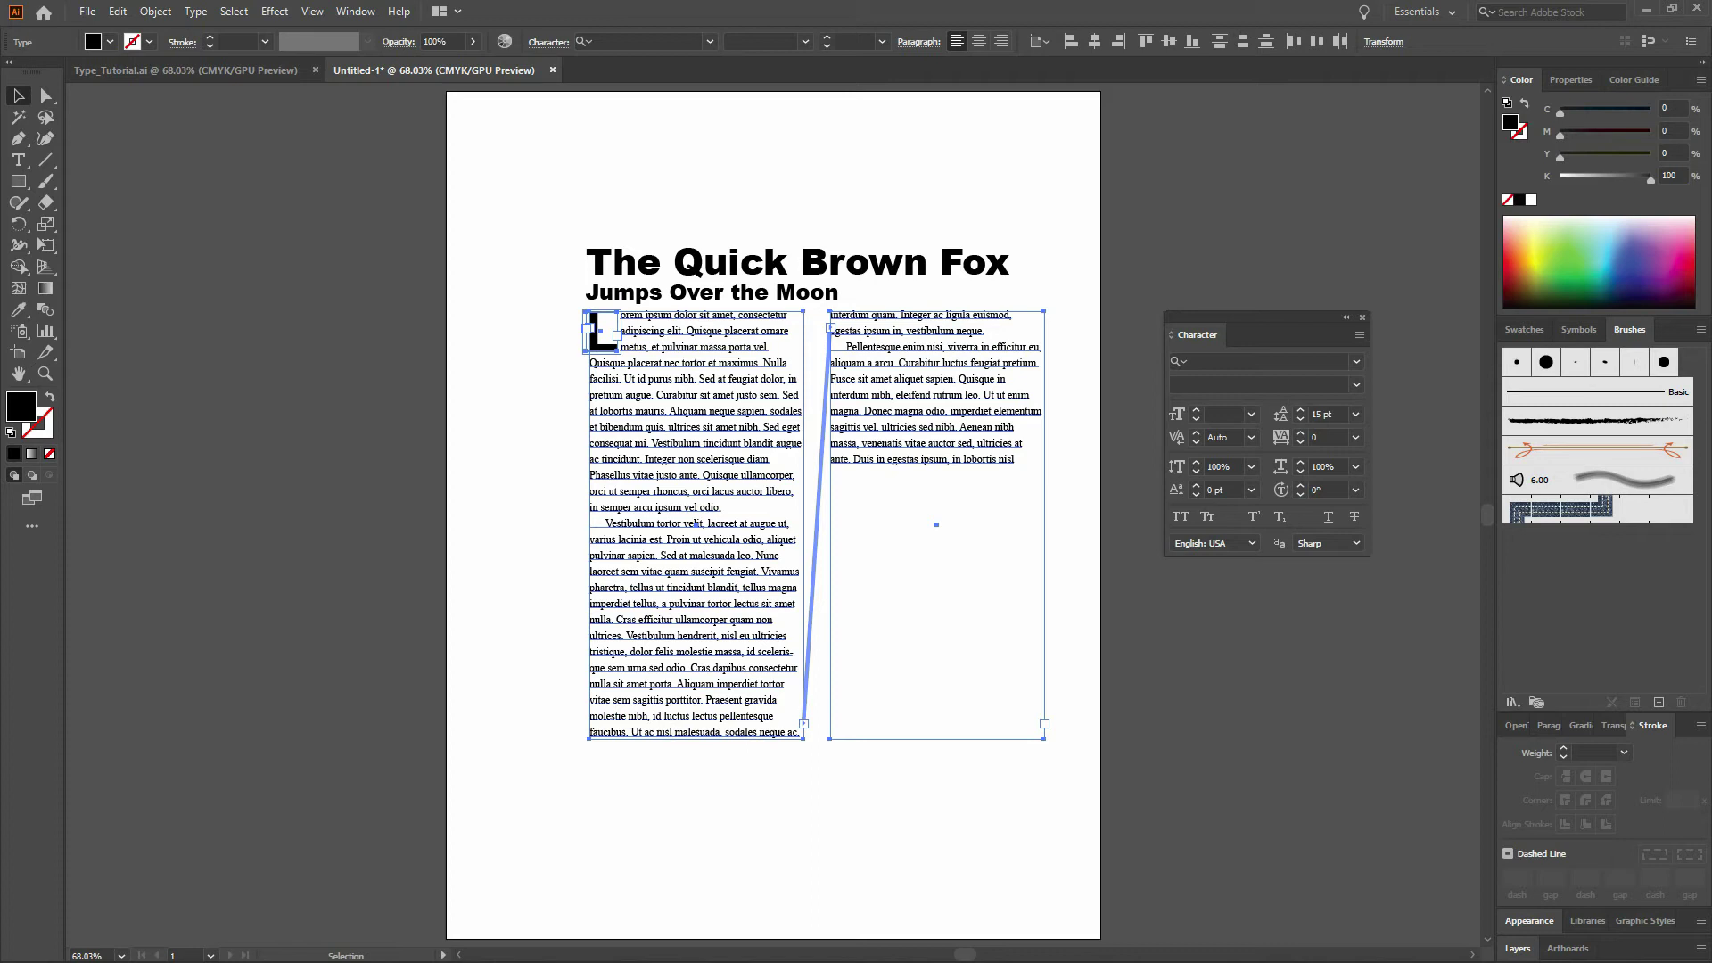
click(843, 199)
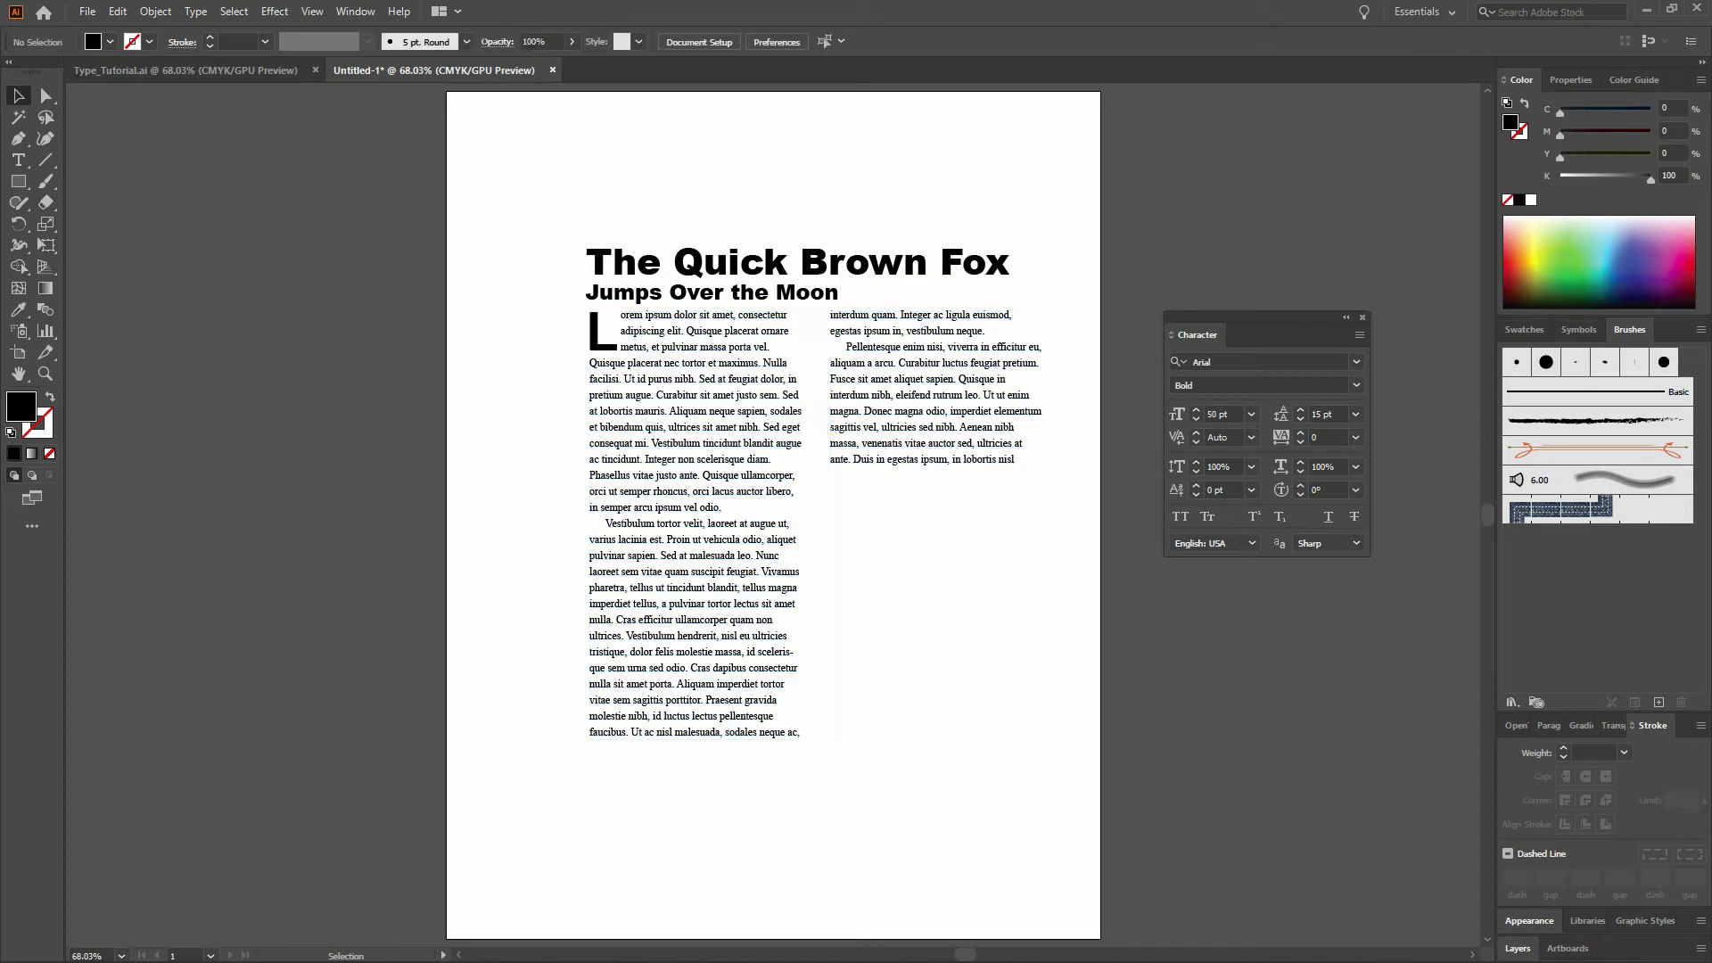
- Nudge the second text column a few points left to narrow the gutter between the columns
click(914, 381)
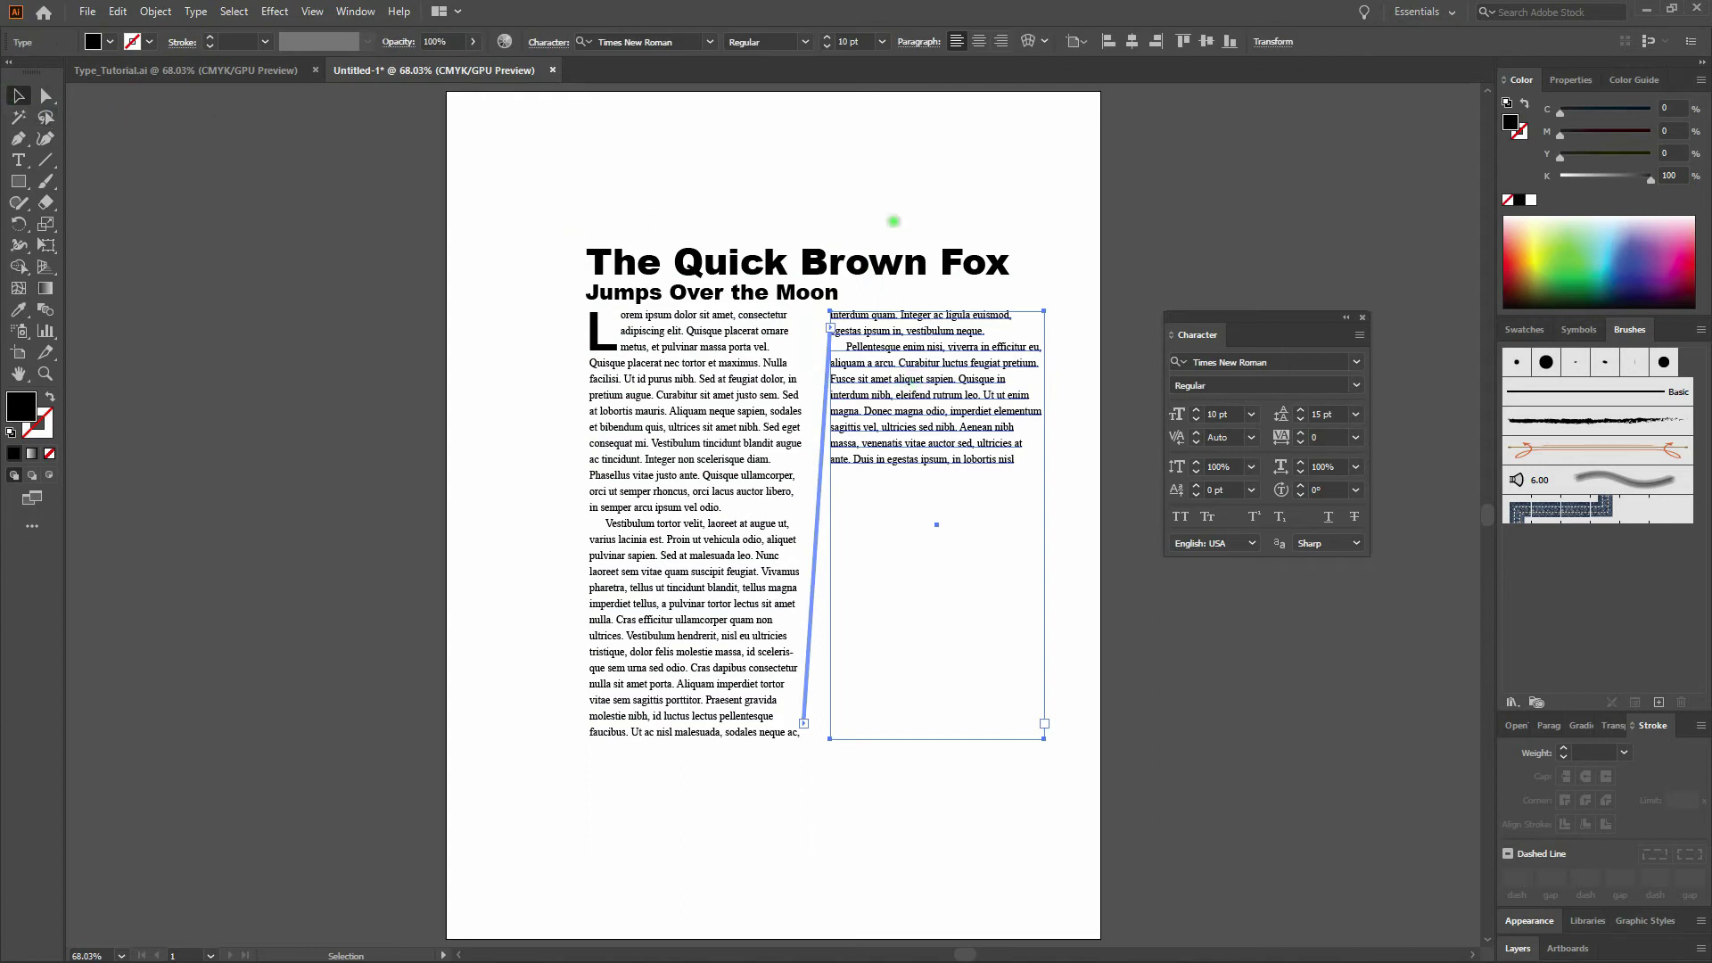
click(893, 221)
click(956, 389)
key(Left)
key(Left)
key(Left)
key(Left)
key(Left)
key(Left)
key(Left)
key(Left)
key(Left)
key(Left)
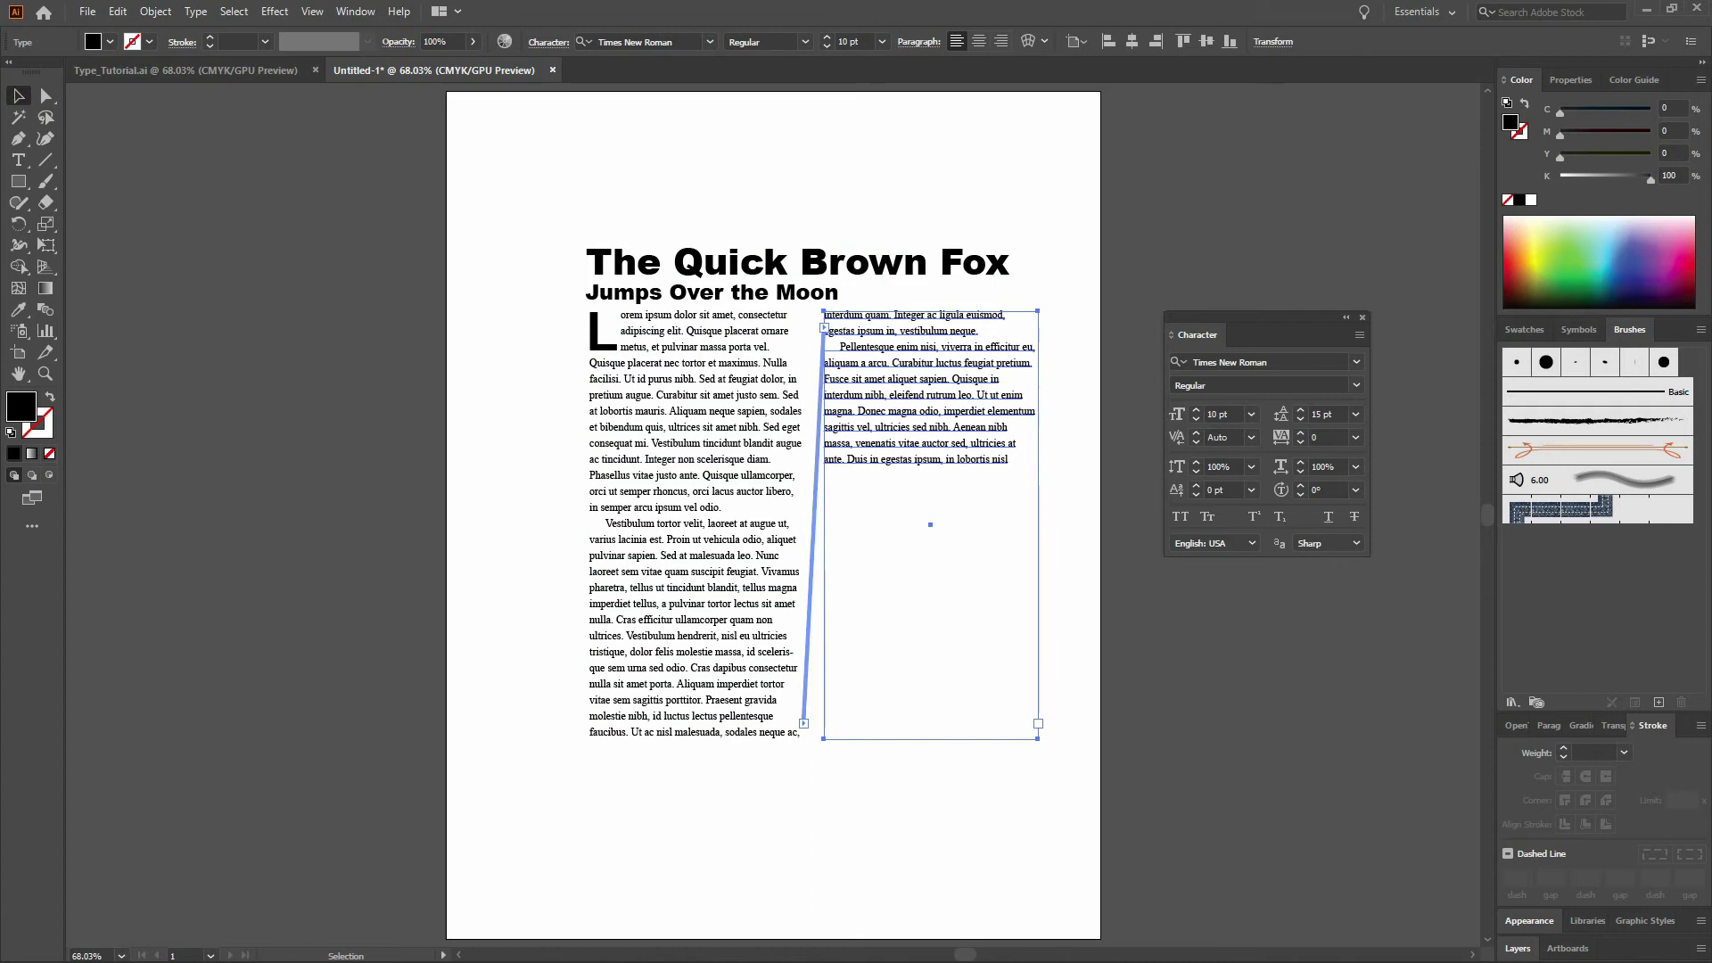
- Display the artwork as outlines and move the second column left until its frame touches the first column's frame
key(ctrl)
key(ctrl+y)
key(shift+Left)
key(shift+Left)
key(shift+Left)
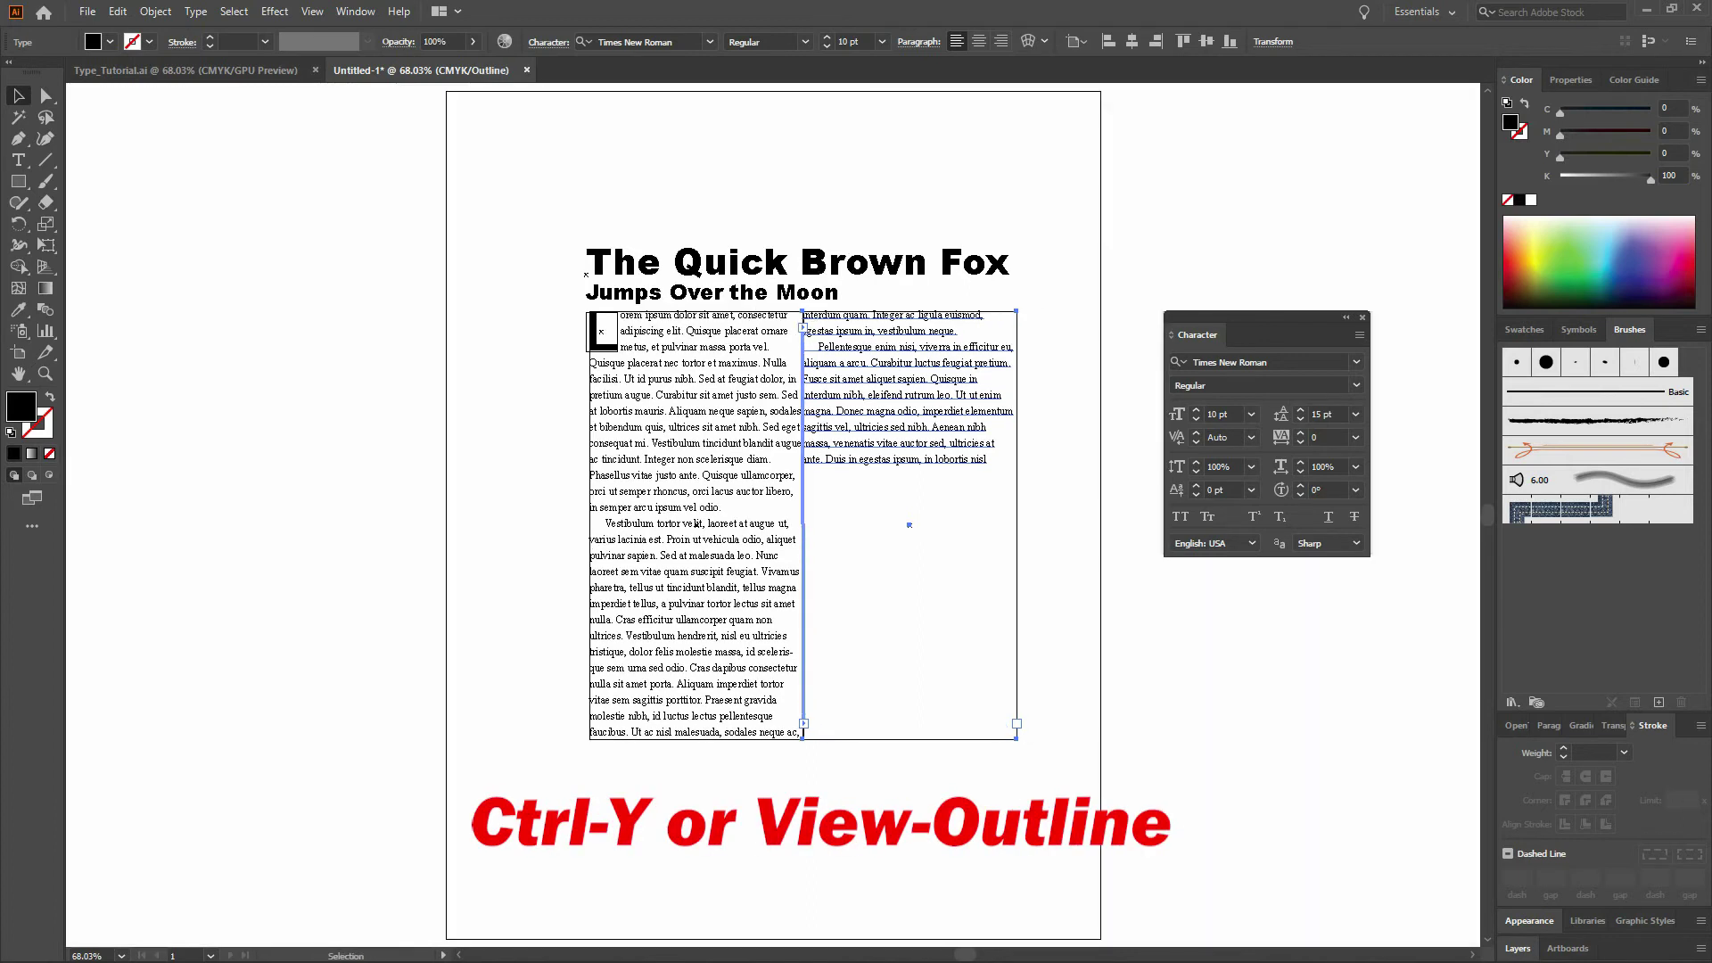
key(shift)
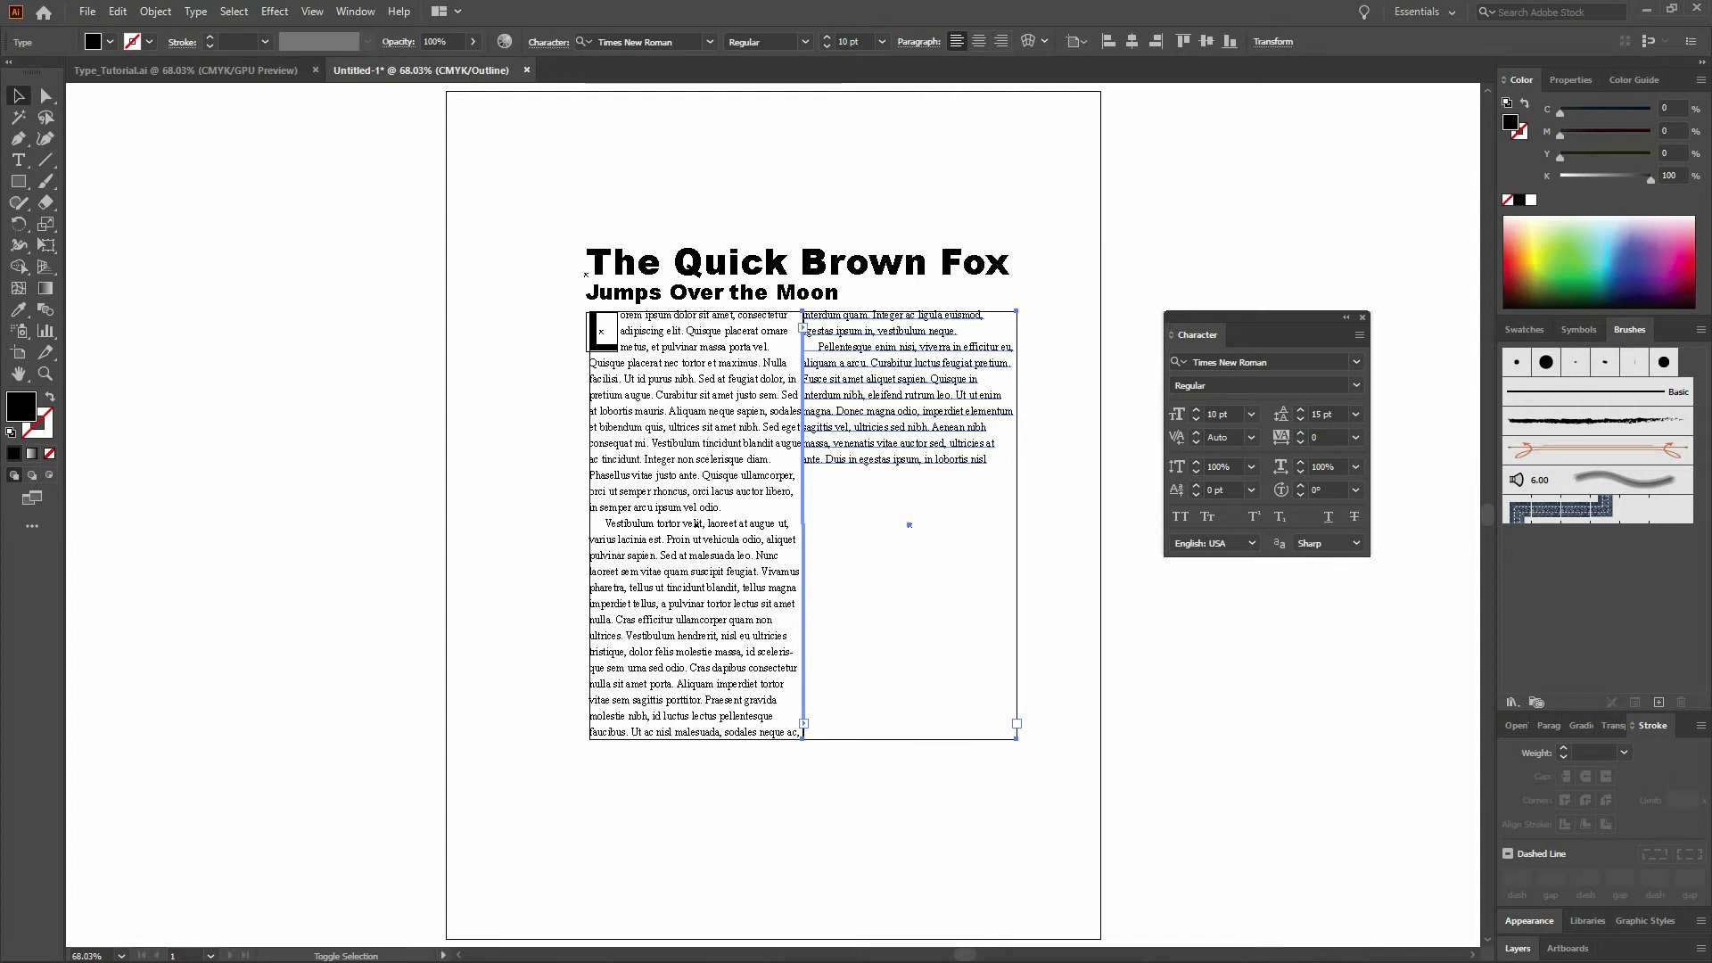
- Move the second column right 20 pt to set the gutter, and return to the normal preview
key(shift+Right)
key(shift+Right)
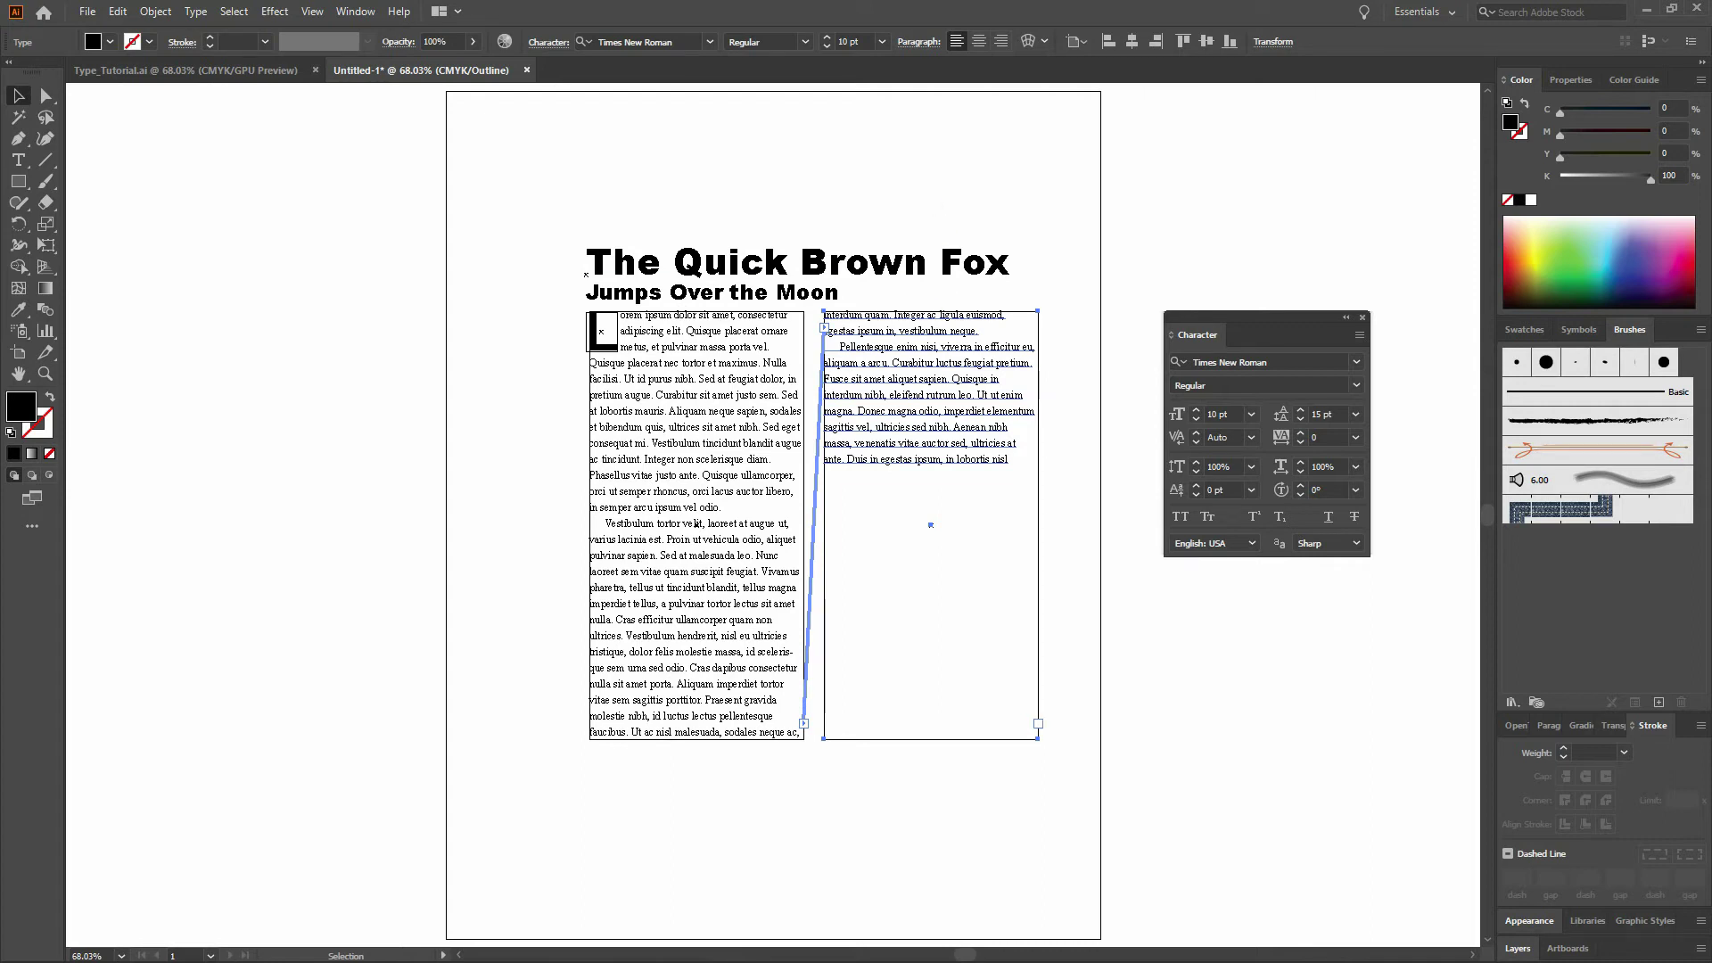
click(934, 206)
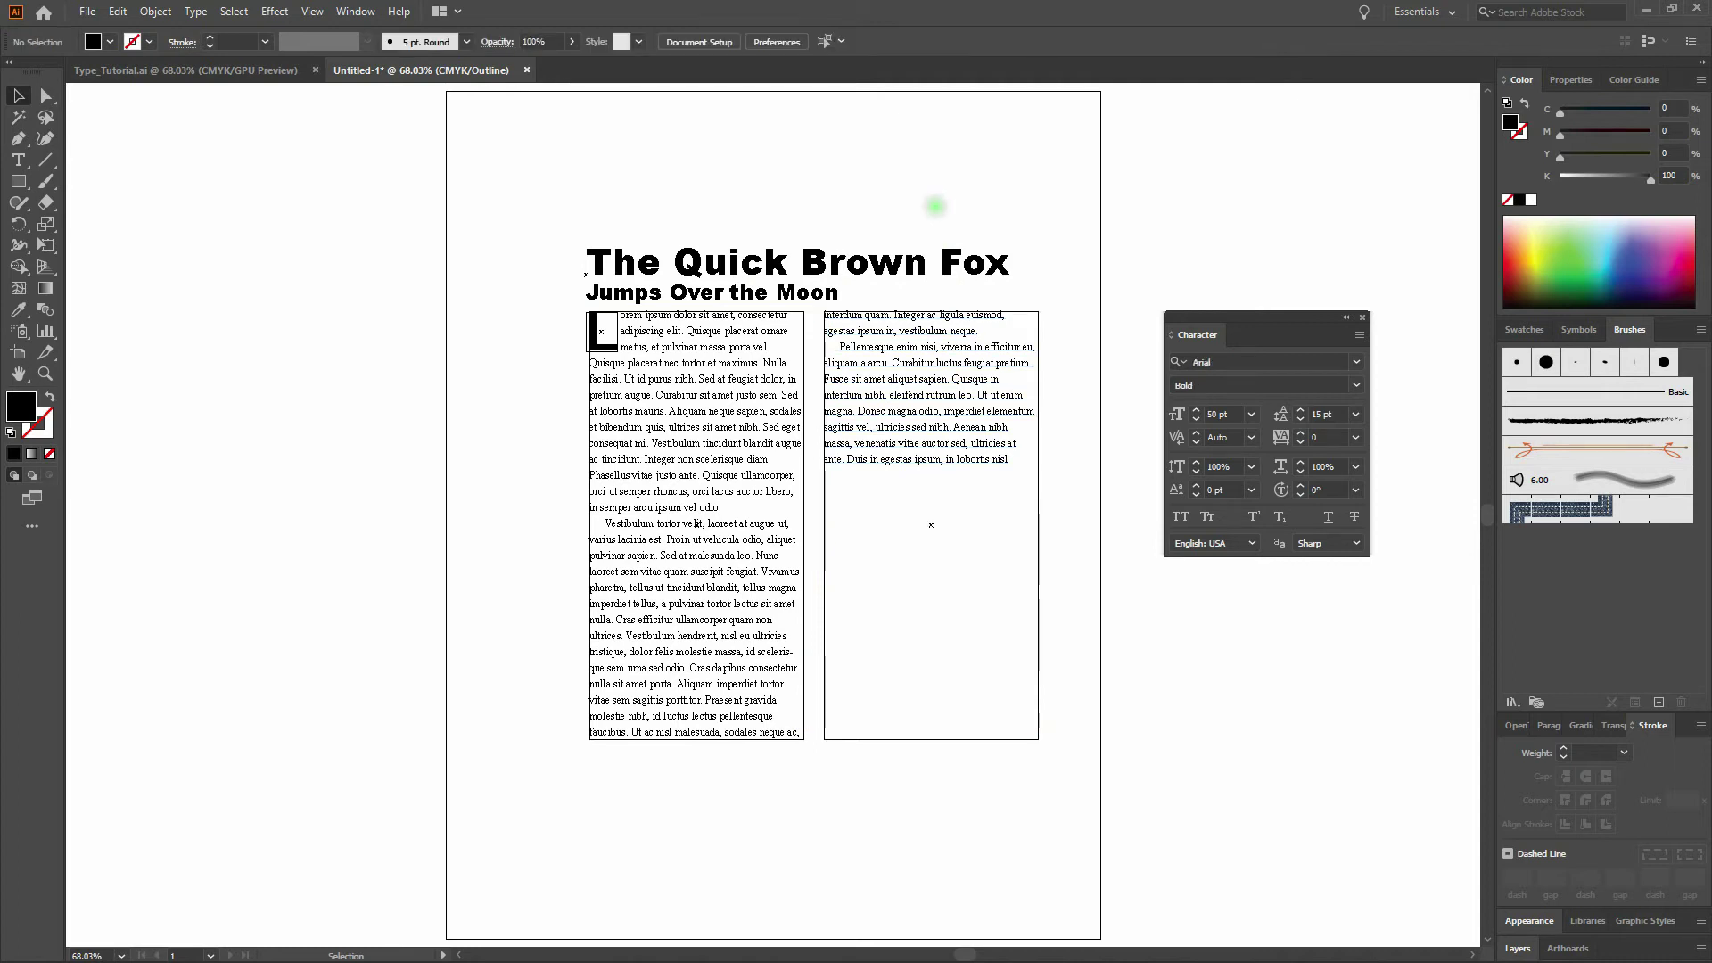
key(ctrl+y)
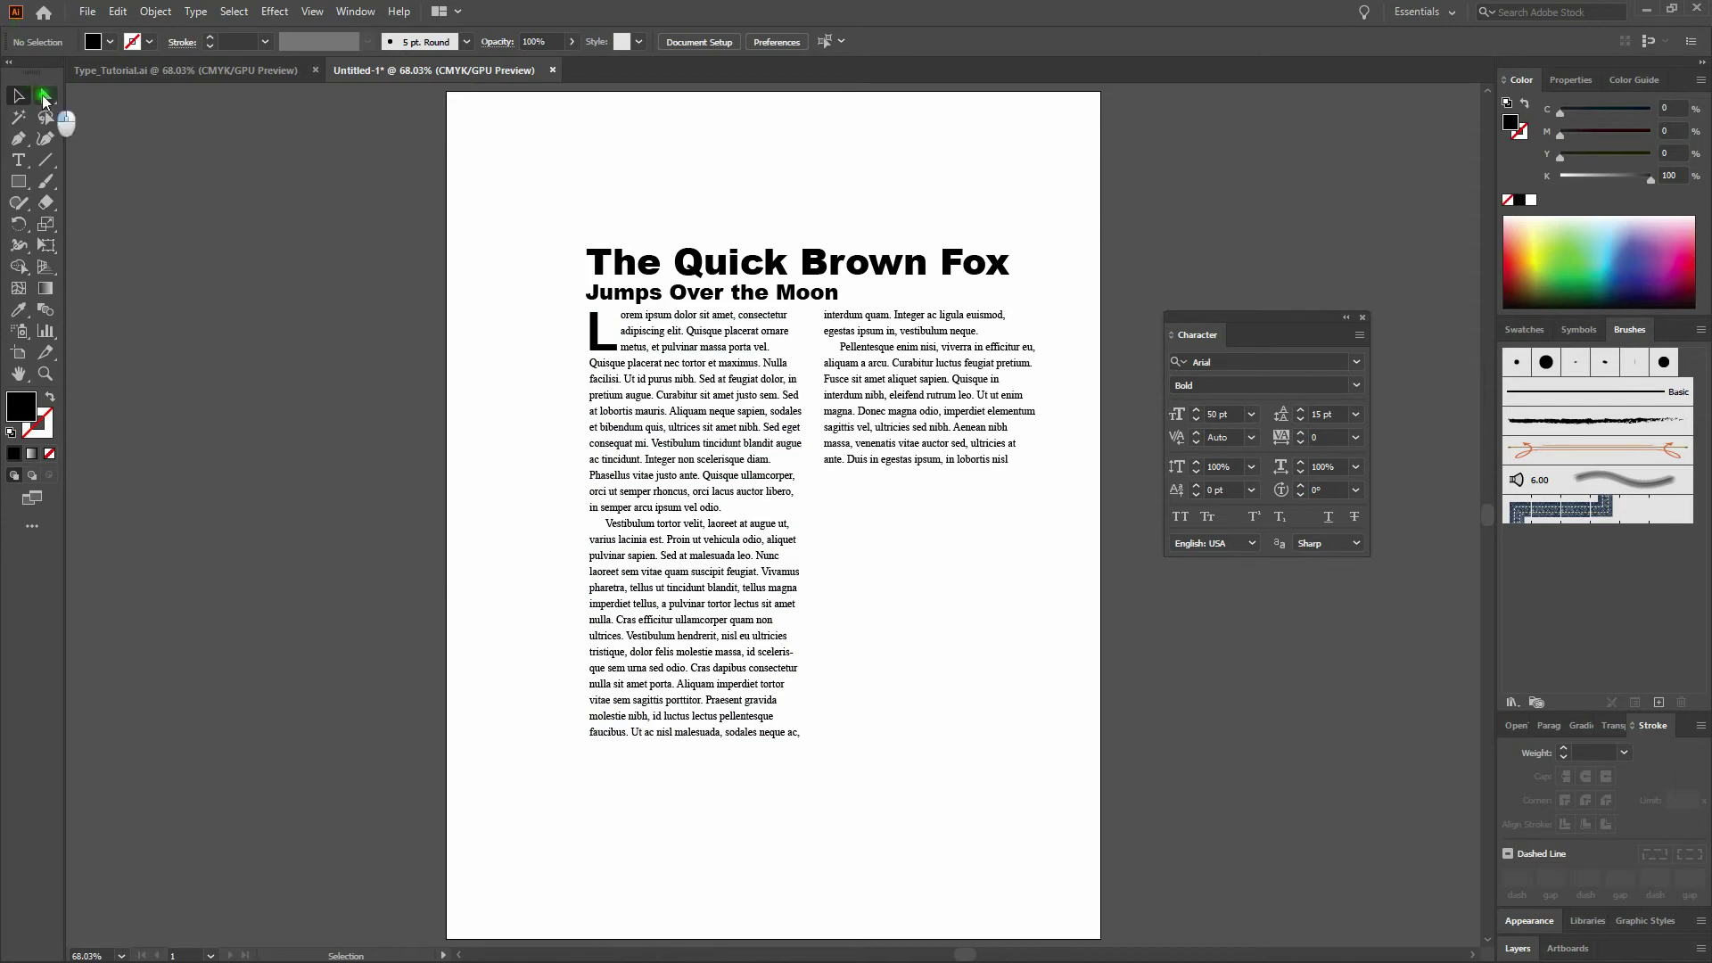
- Raise the two bottom anchor points of the first column's frame with Direct Selection until the frame is 290 pt high
key(a)
click(608, 677)
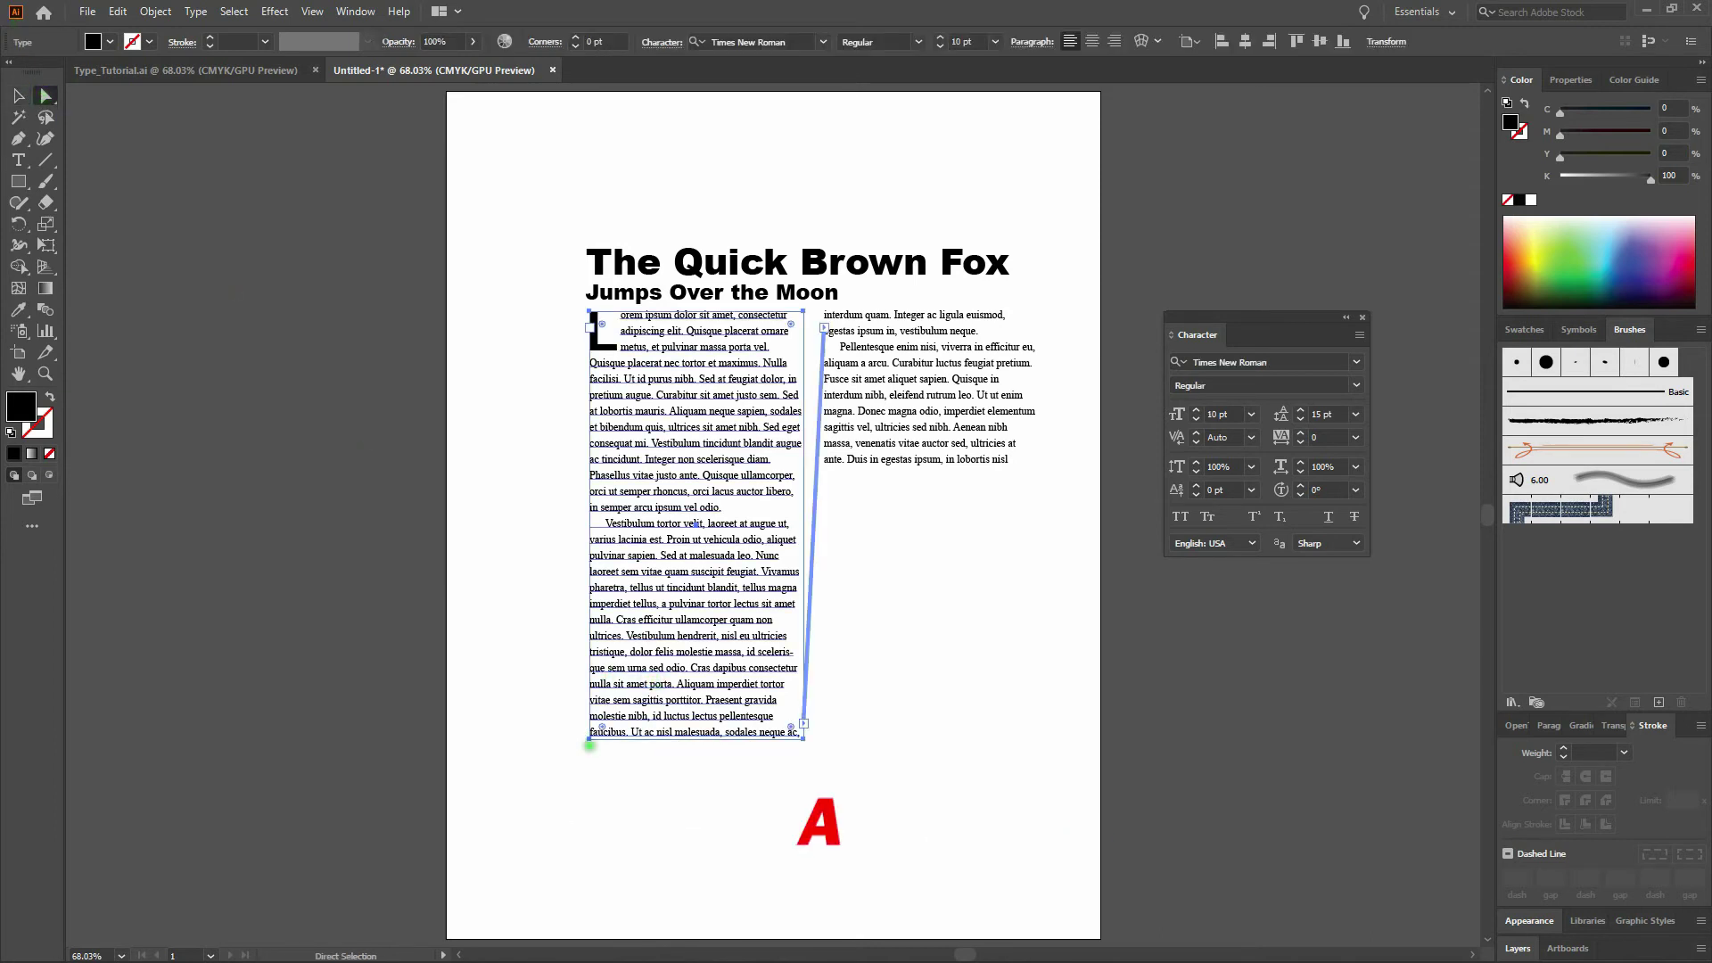
click(589, 737)
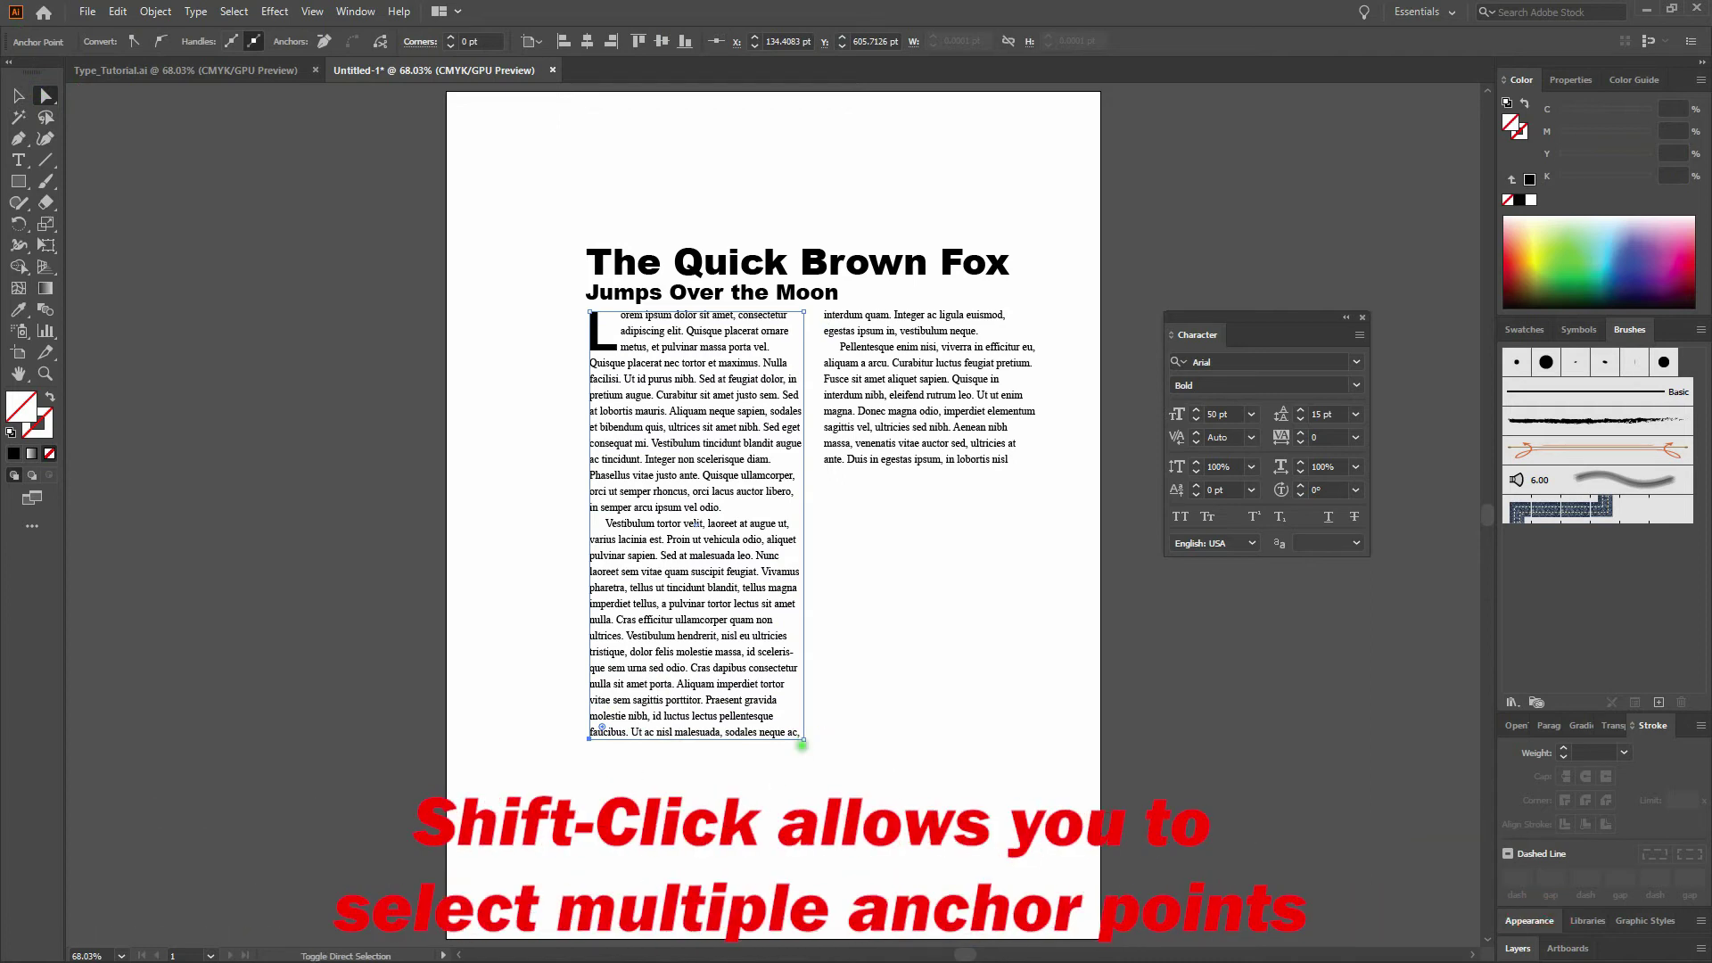
shift+click(803, 738)
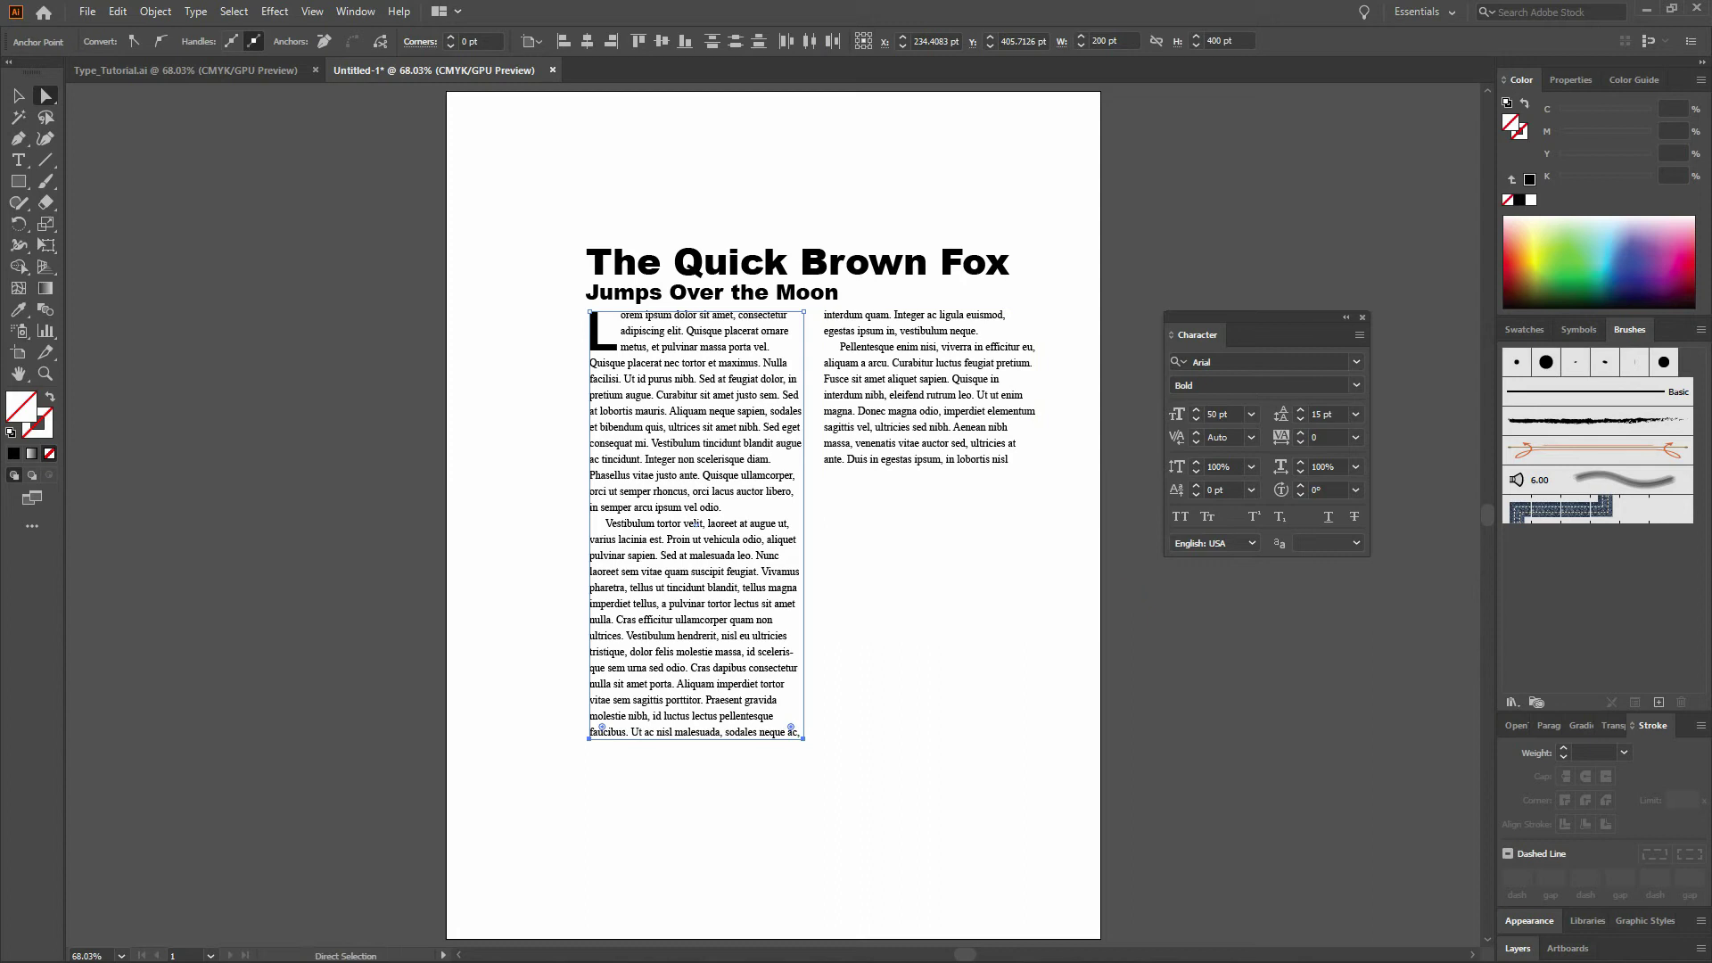
key(shift+Up)
key(shift+Up)
key(shift+Up)
key(shift+Up)
key(shift+Up)
key(shift+Up)
key(shift+Up)
key(shift+Up)
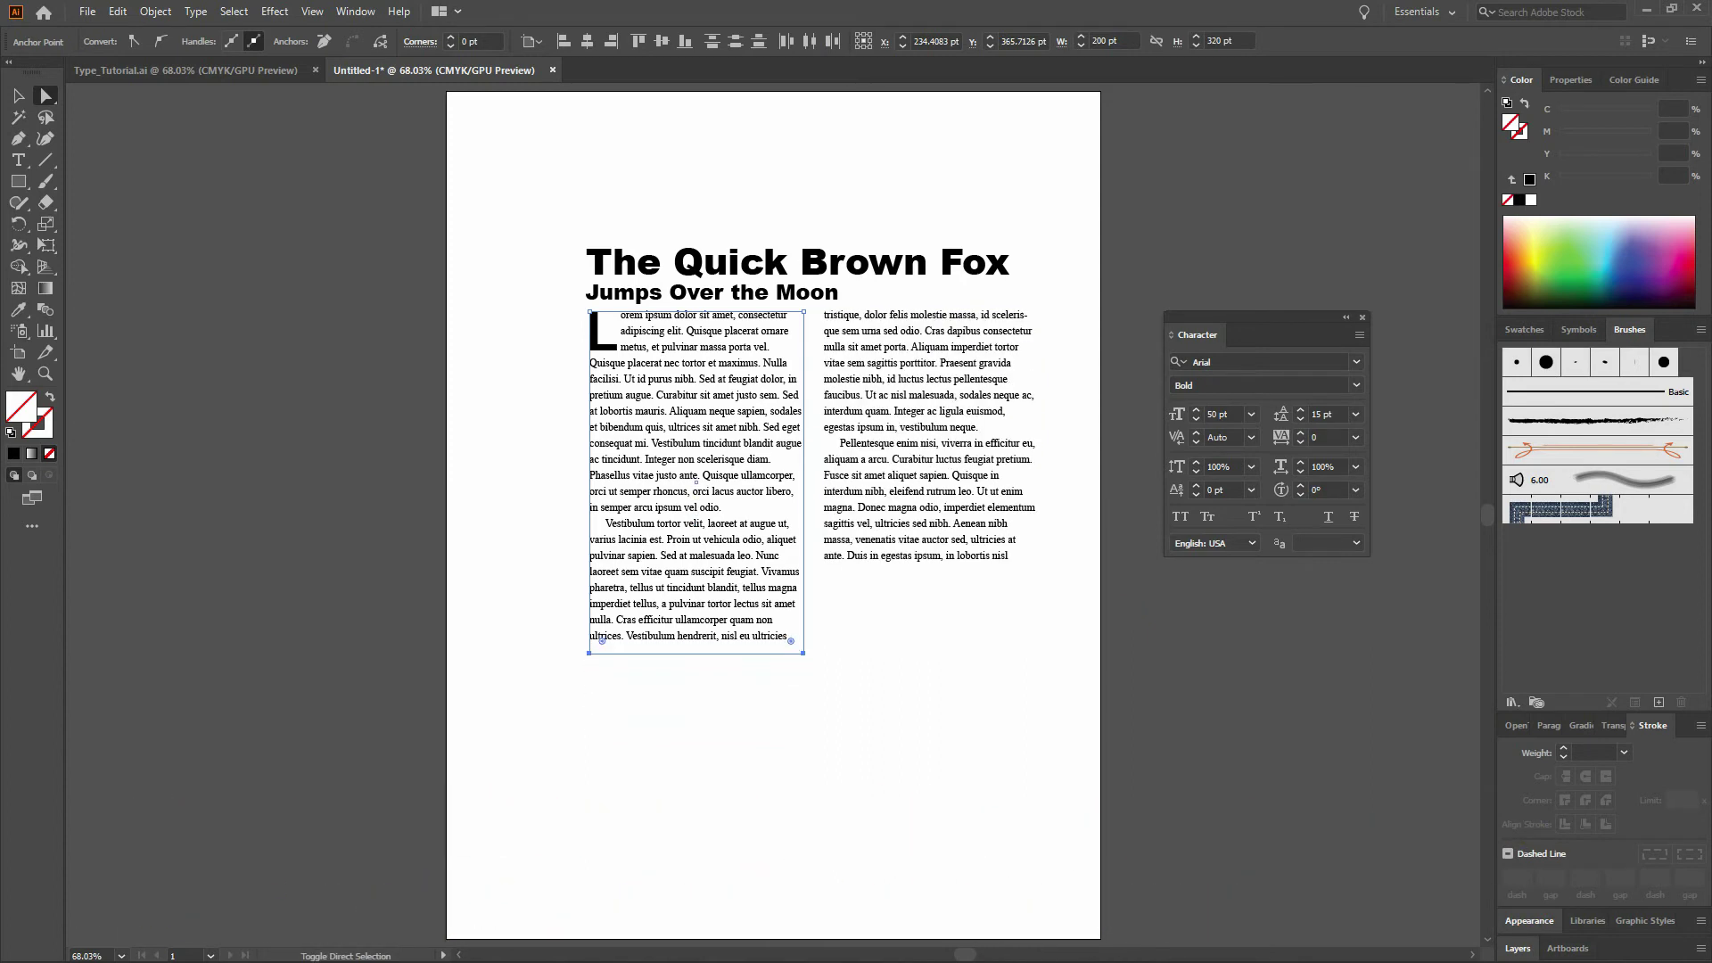
key(shift+Up)
key(shift+Up)
key(shift+Up)
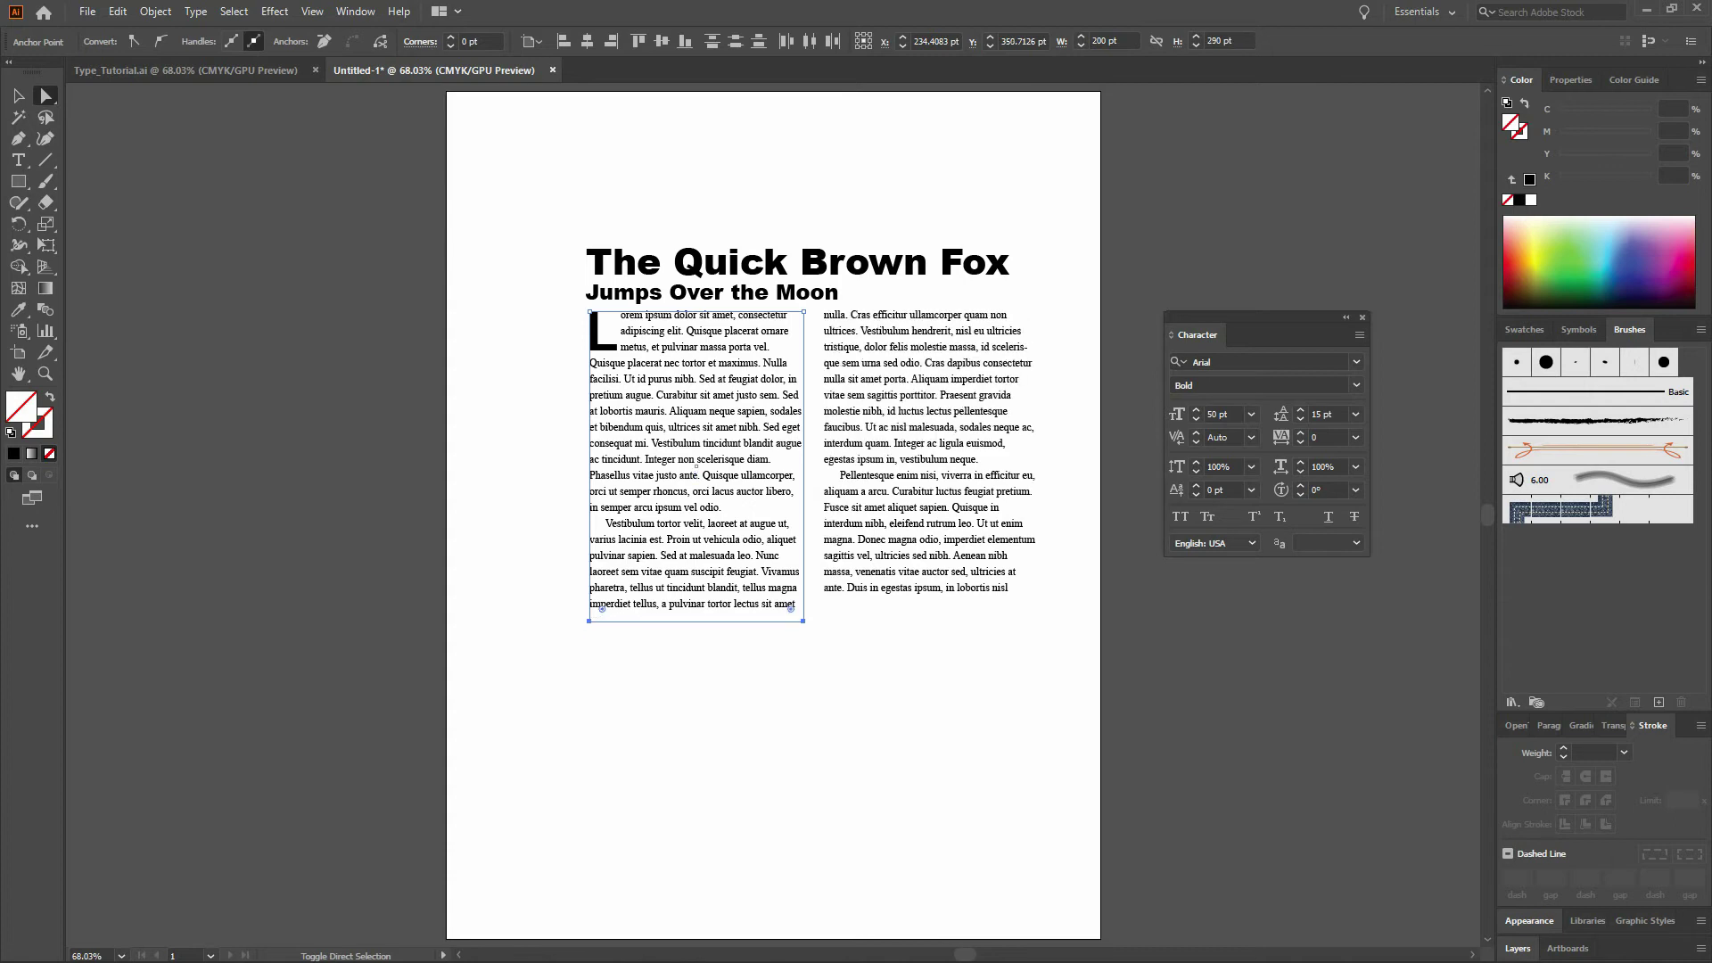
- Adjust the first column's lower edge up and down to balance the two columns, leaving the frame 280 pt high
key(shift+Up)
key(shift+Up)
key(shift+Up)
key(shift+Up)
key(shift+Up)
key(shift+Up)
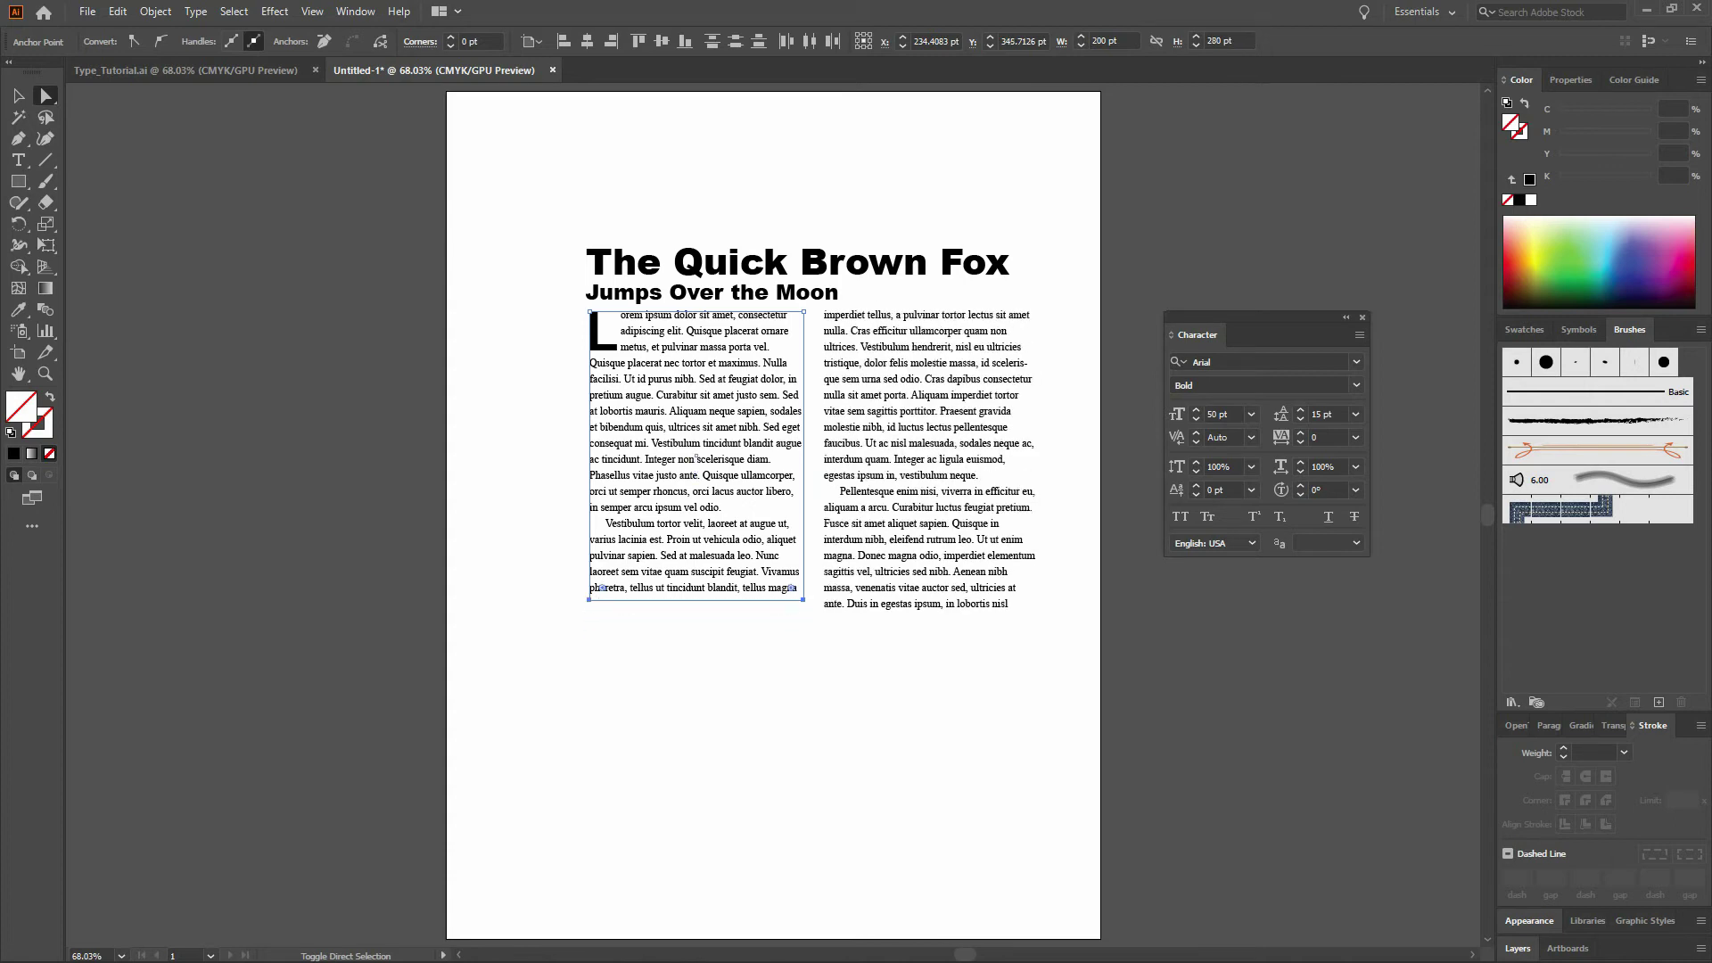
key(shift+Down)
key(shift+Down)
key(shift+Down)
key(shift+Down)
key(shift+Down)
key(shift+Down)
key(shift+Up)
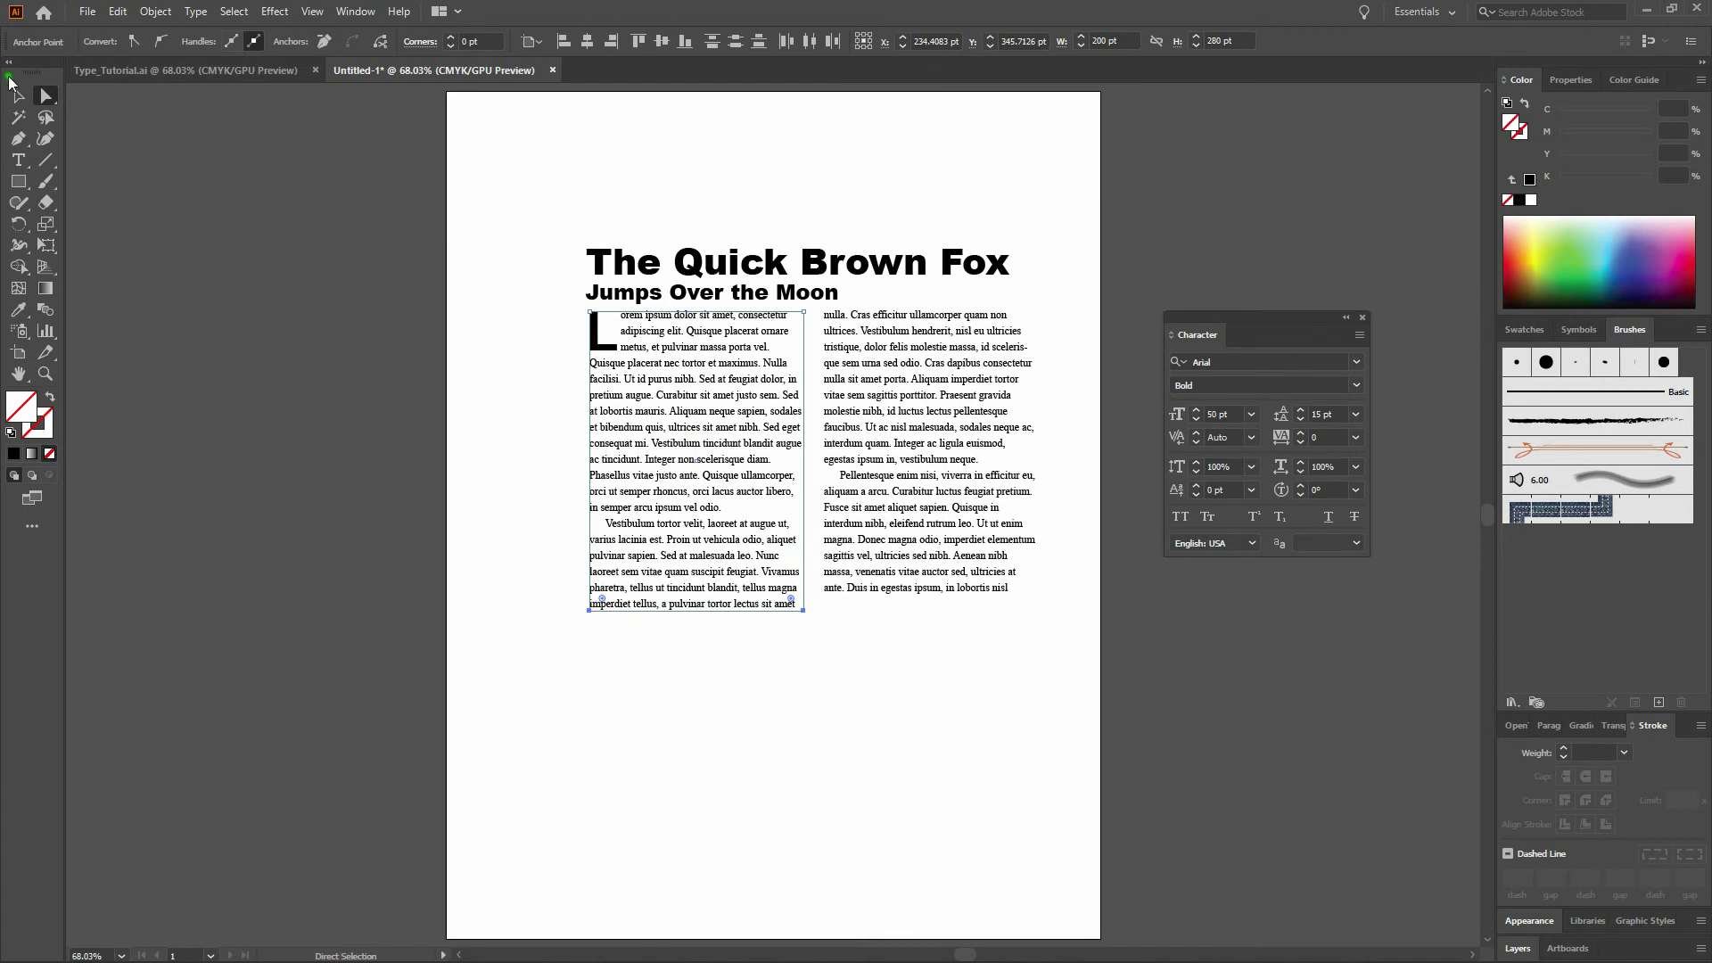
click(16, 98)
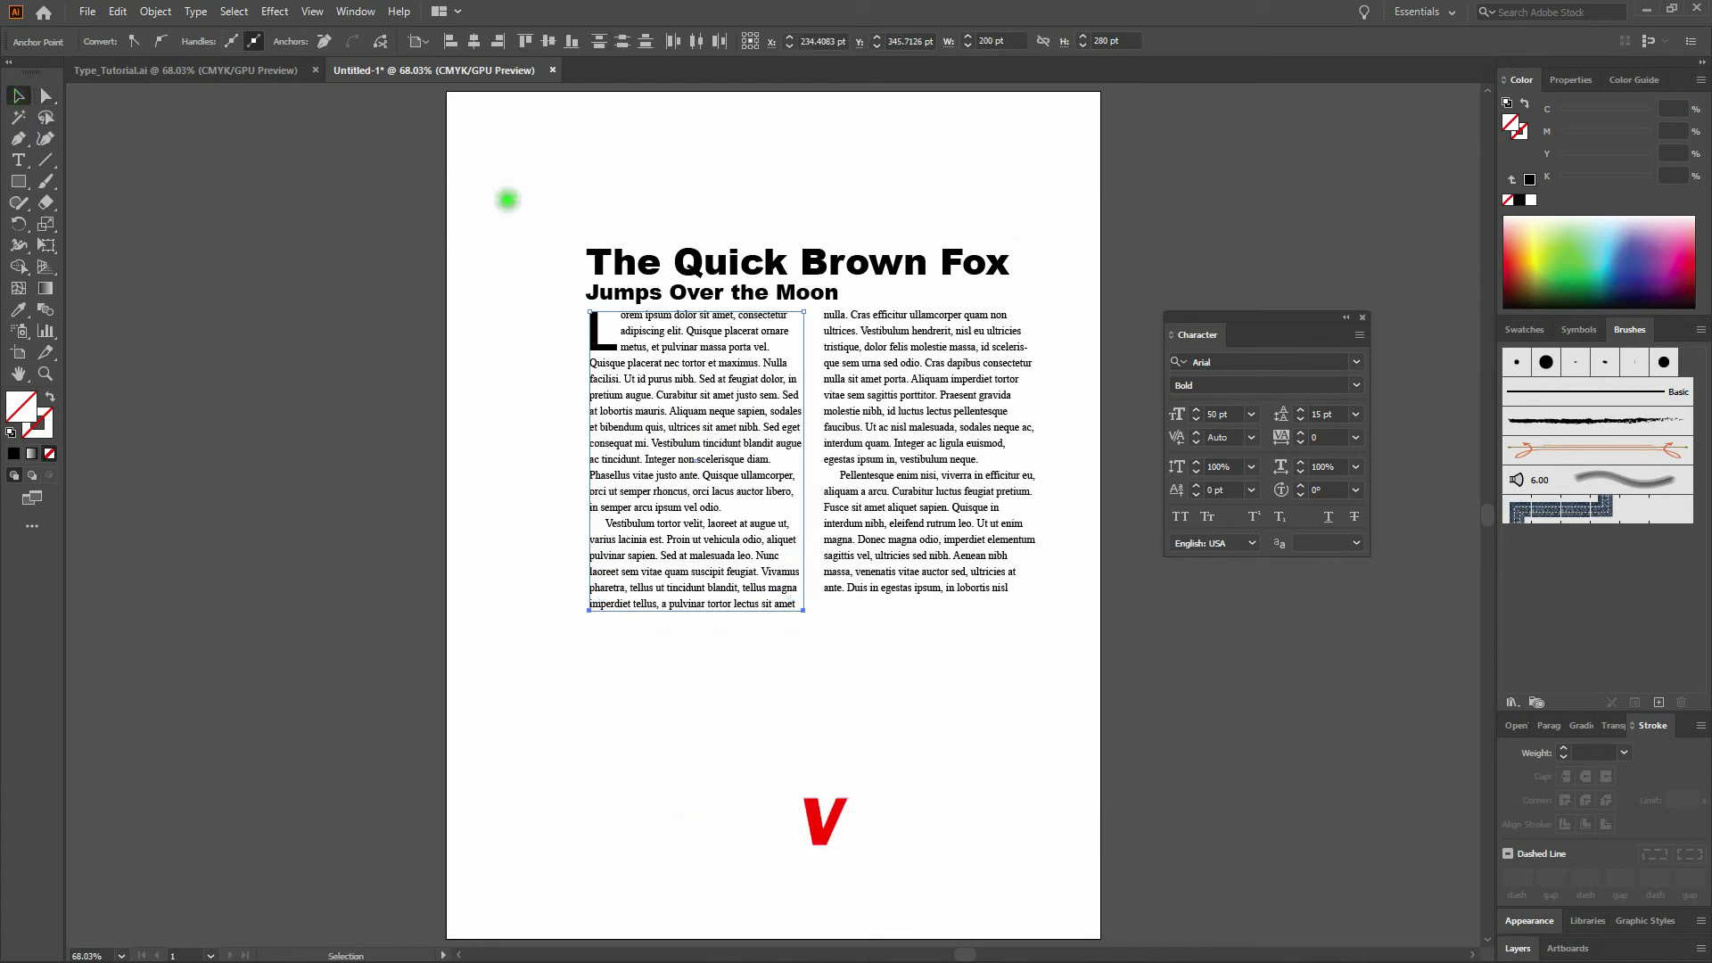
- Copy the first column's passage from "Vestibulum tortor velit" through "pulvinar sapien." and deselect the text
click(504, 198)
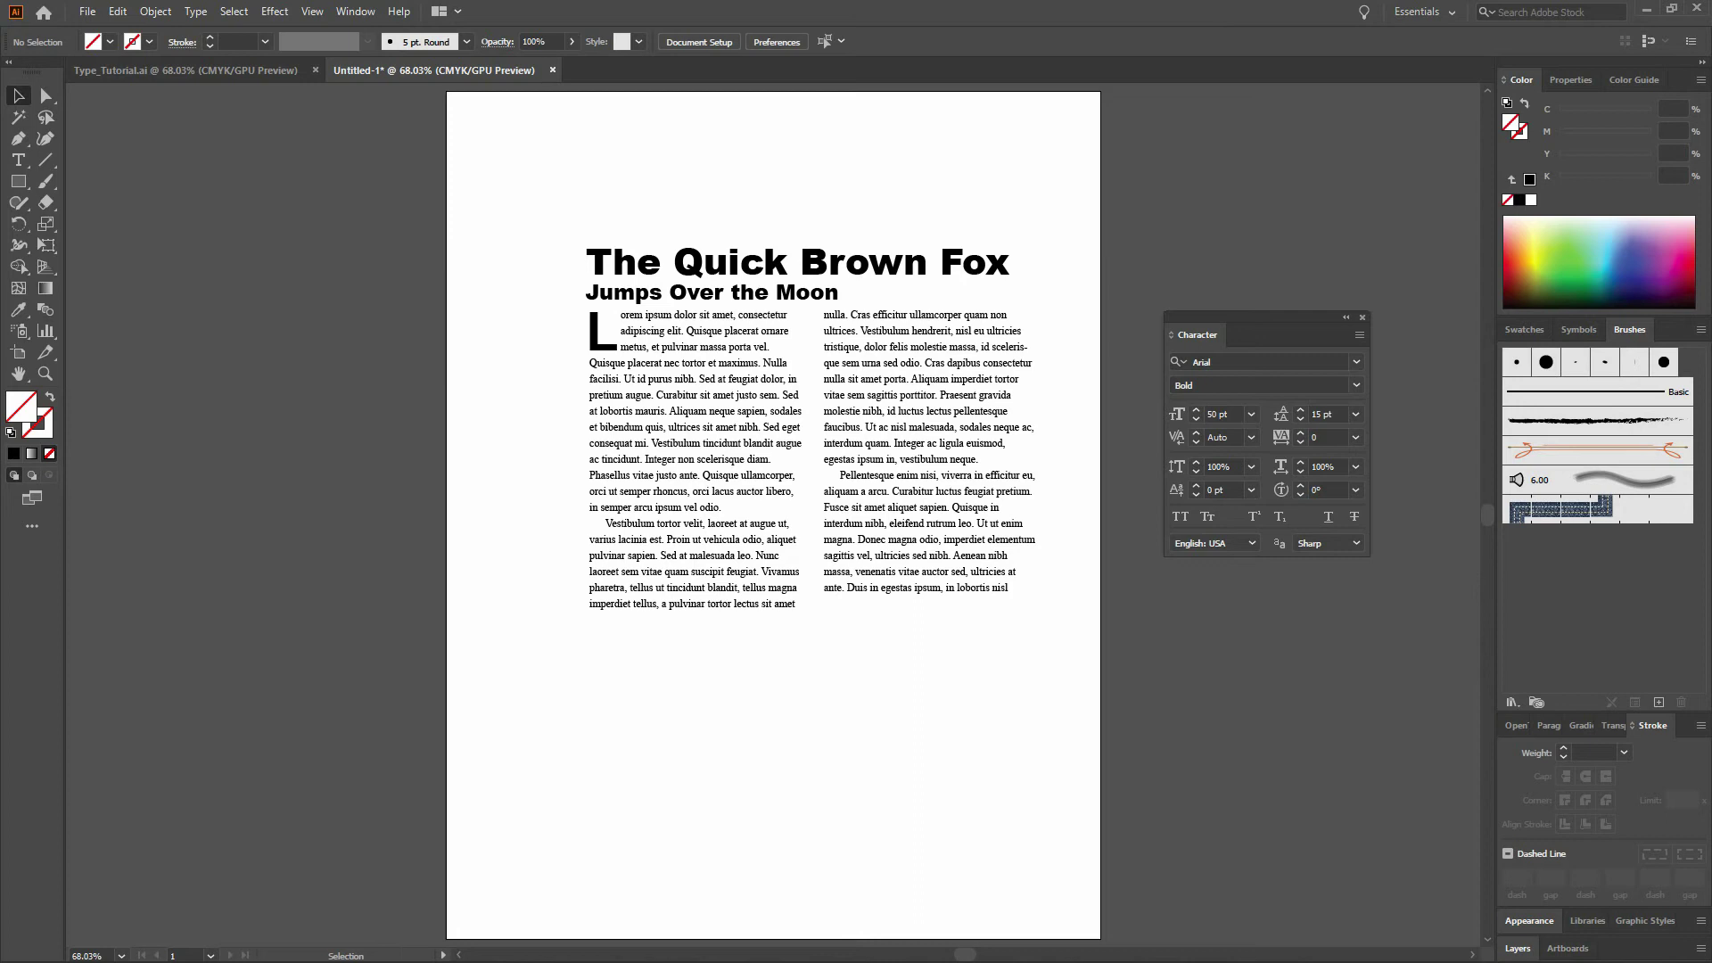
click(18, 159)
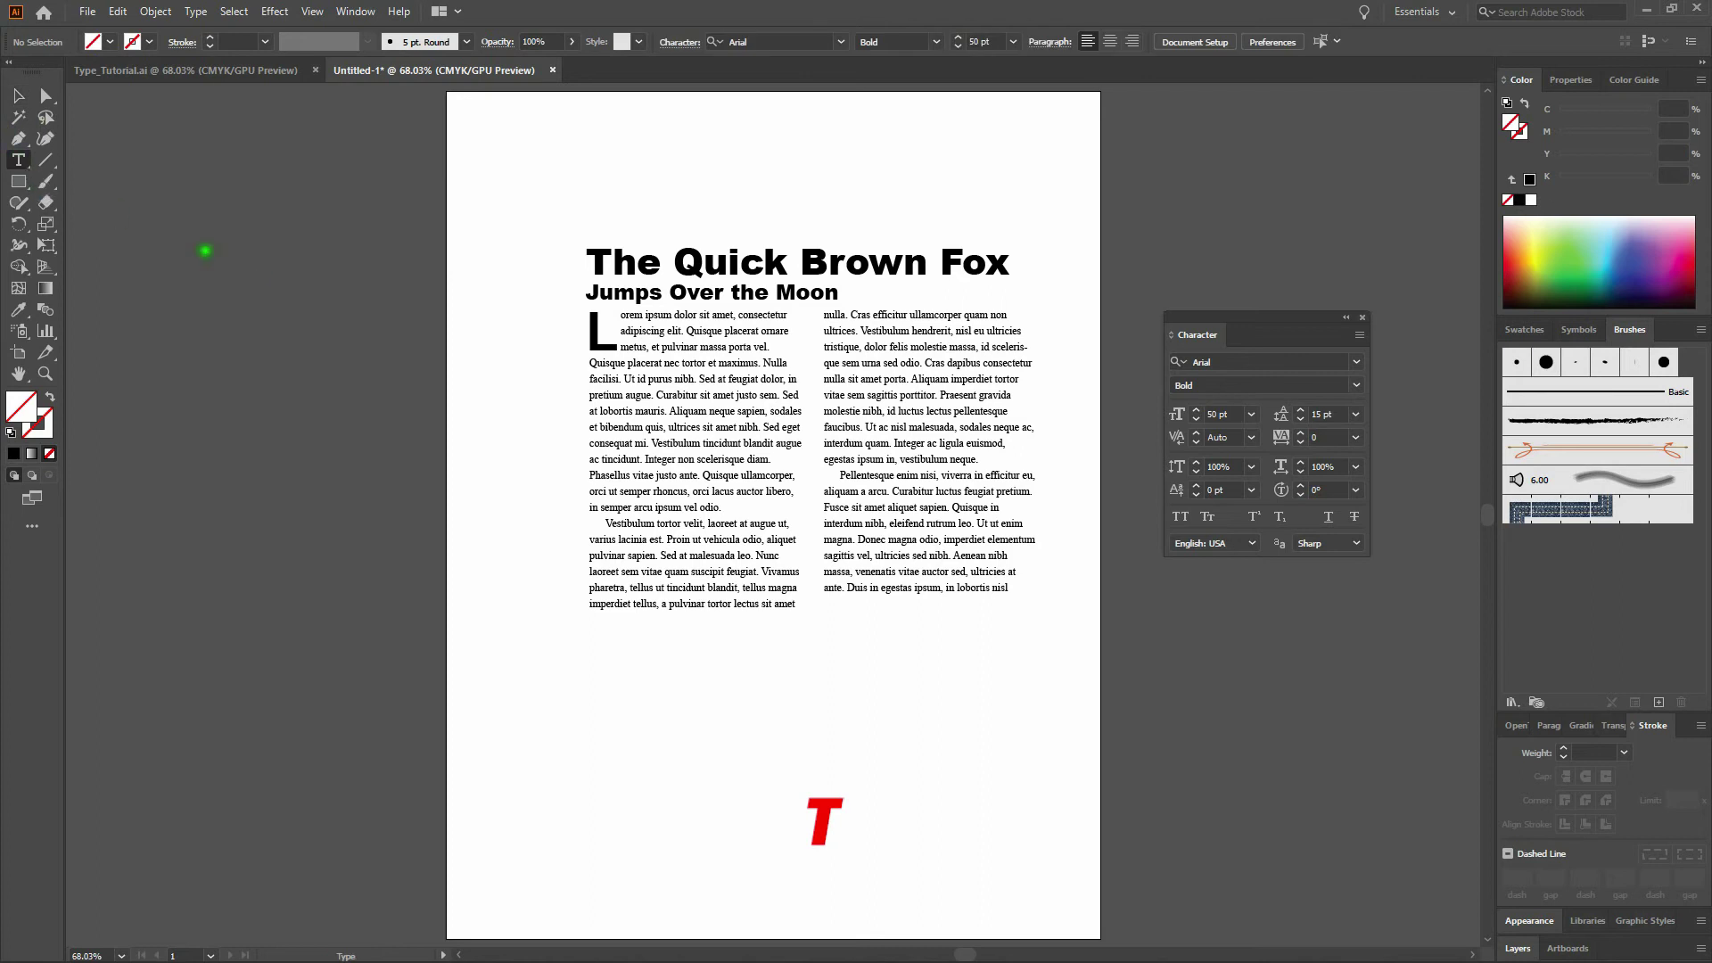
drag(606, 526, 660, 558)
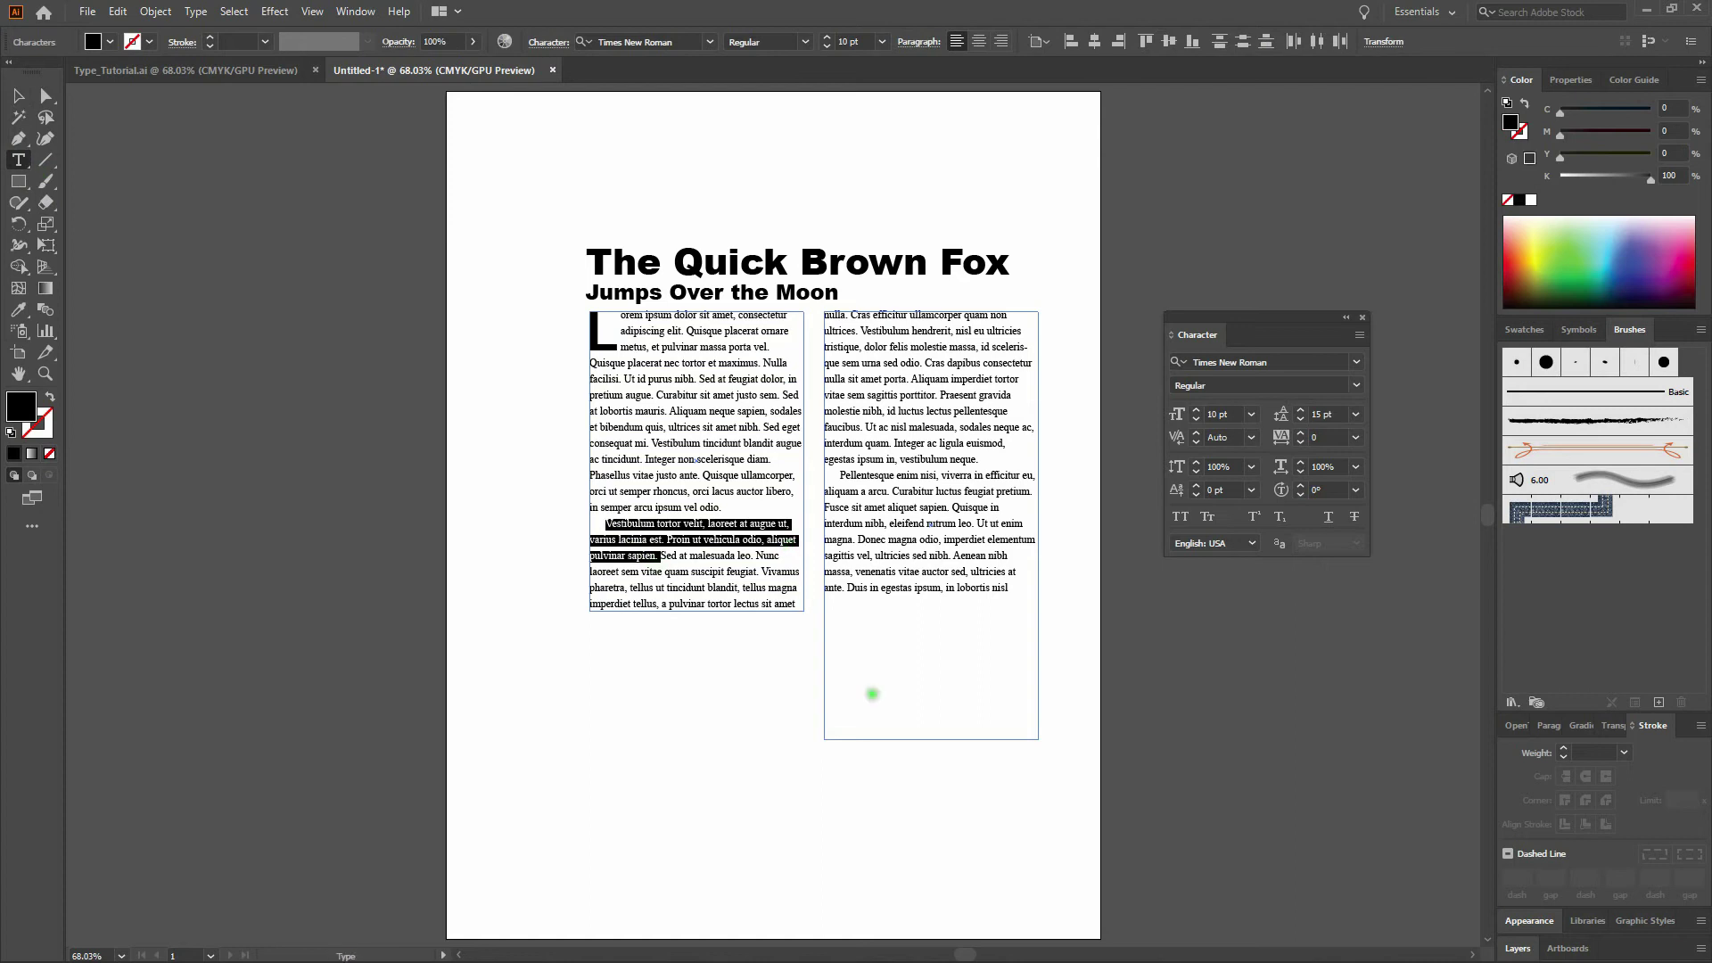
click(12, 100)
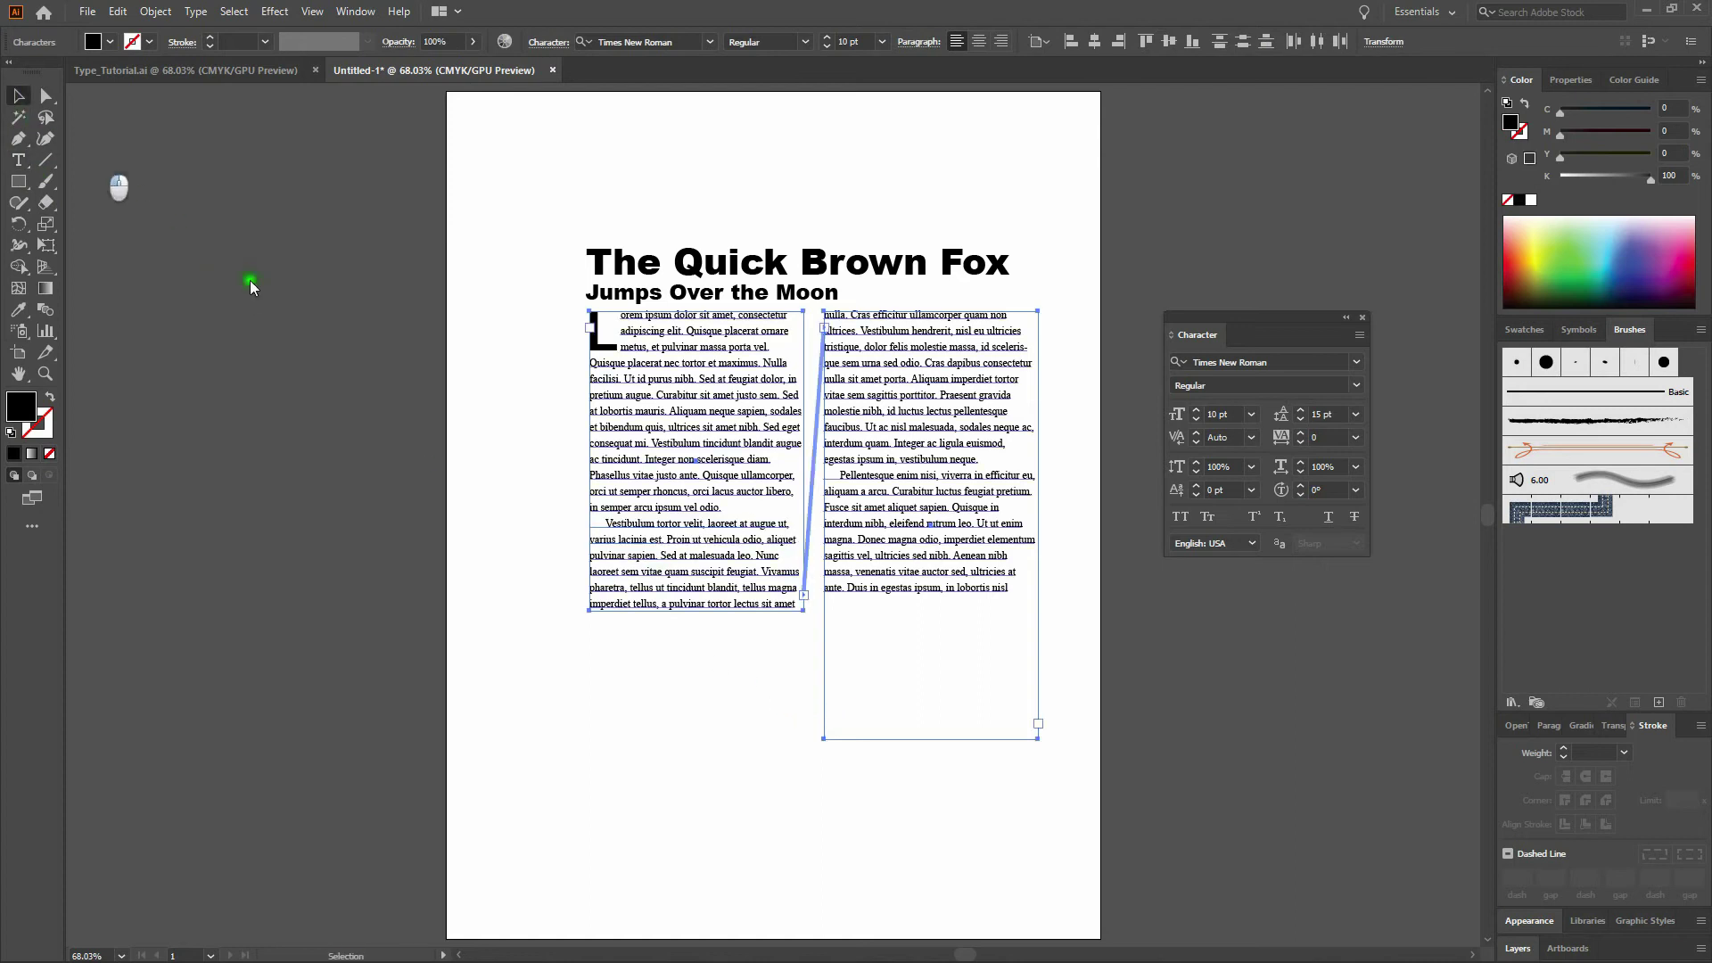
click(738, 690)
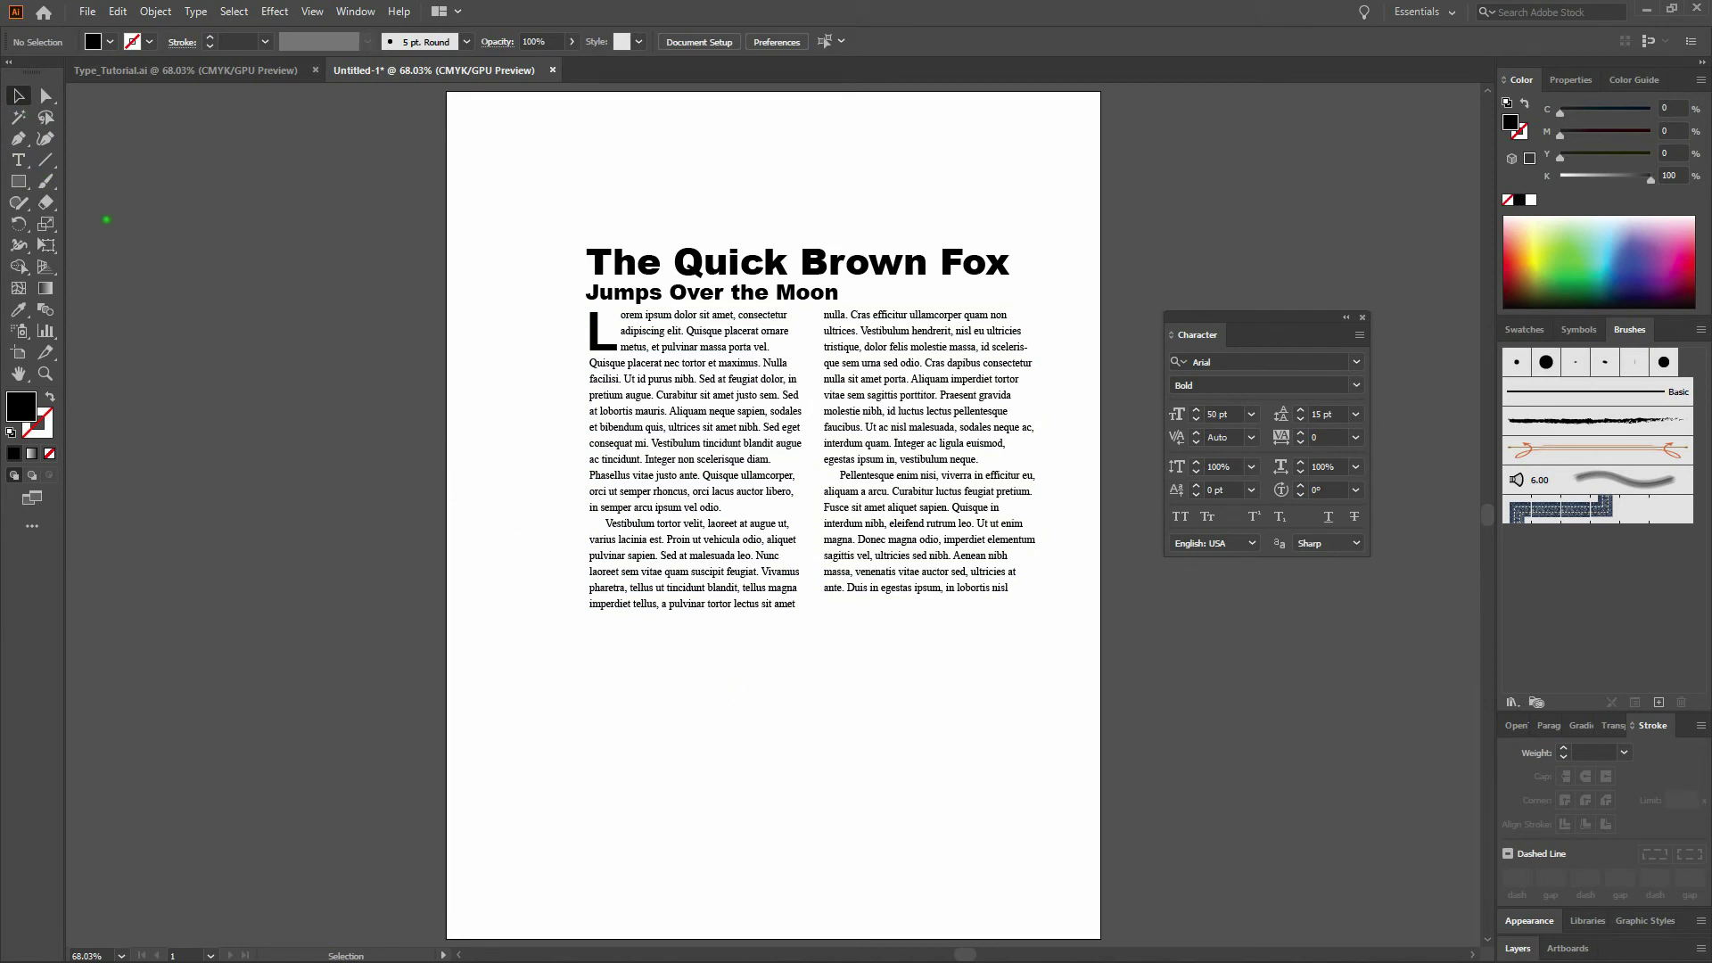
- Create a 200 × 200 pt rectangle in the empty area below the text columns
click(20, 181)
click(24, 183)
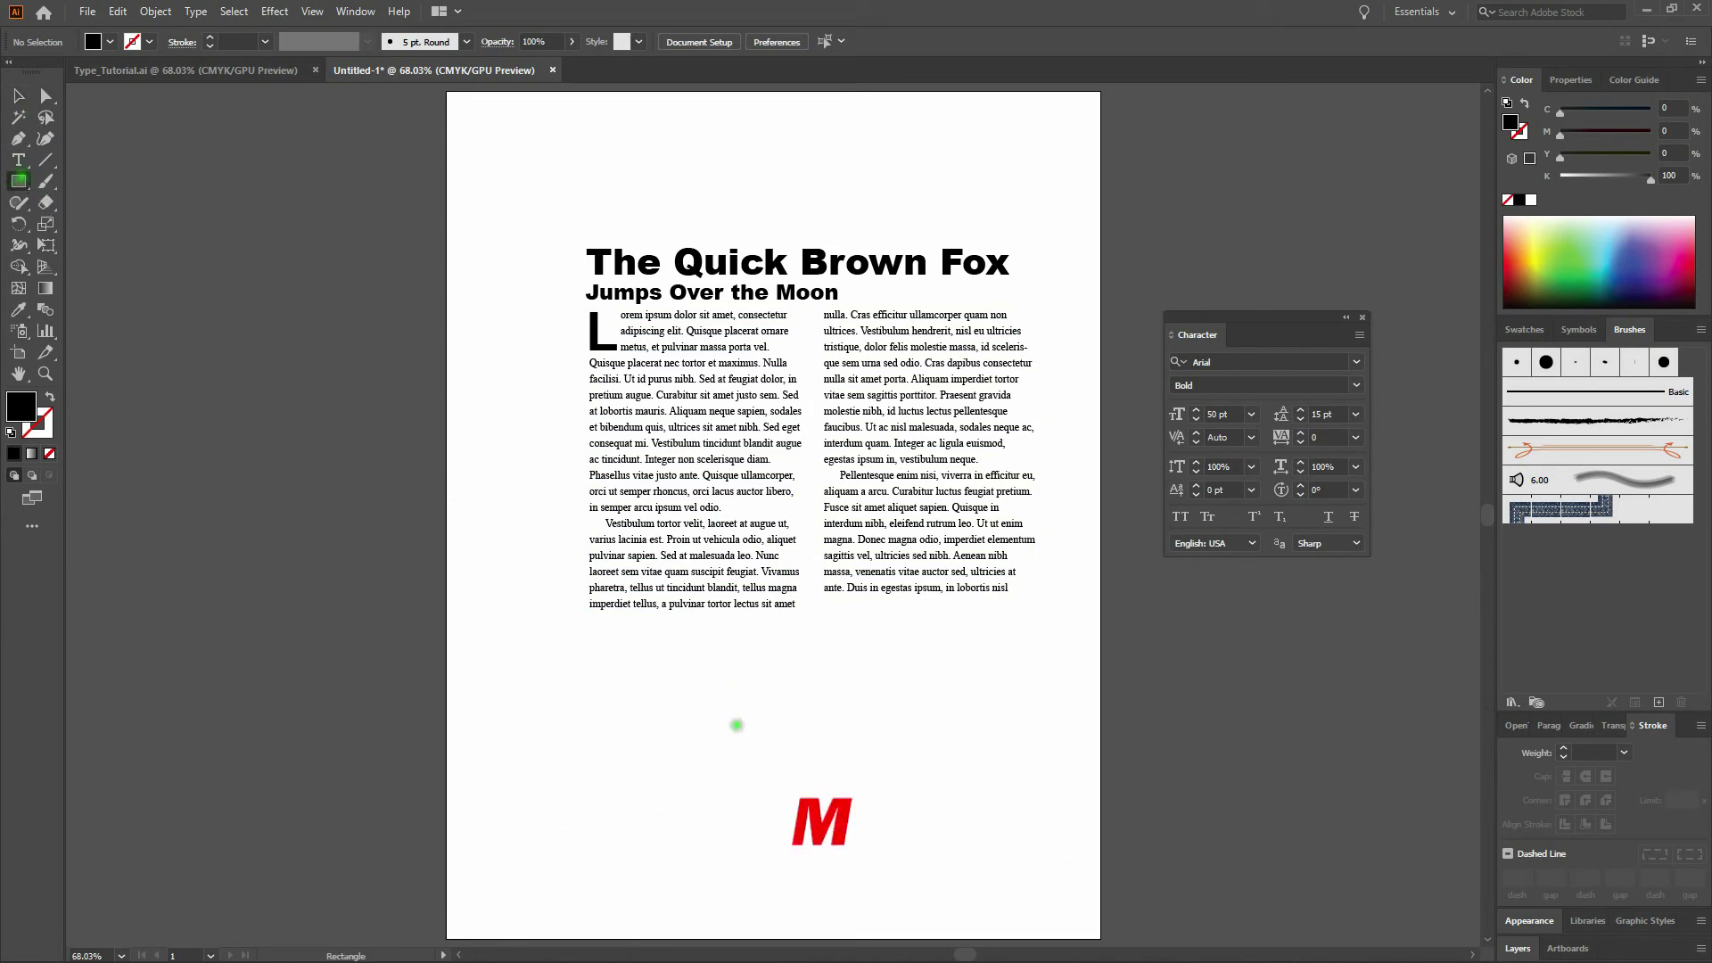
click(772, 687)
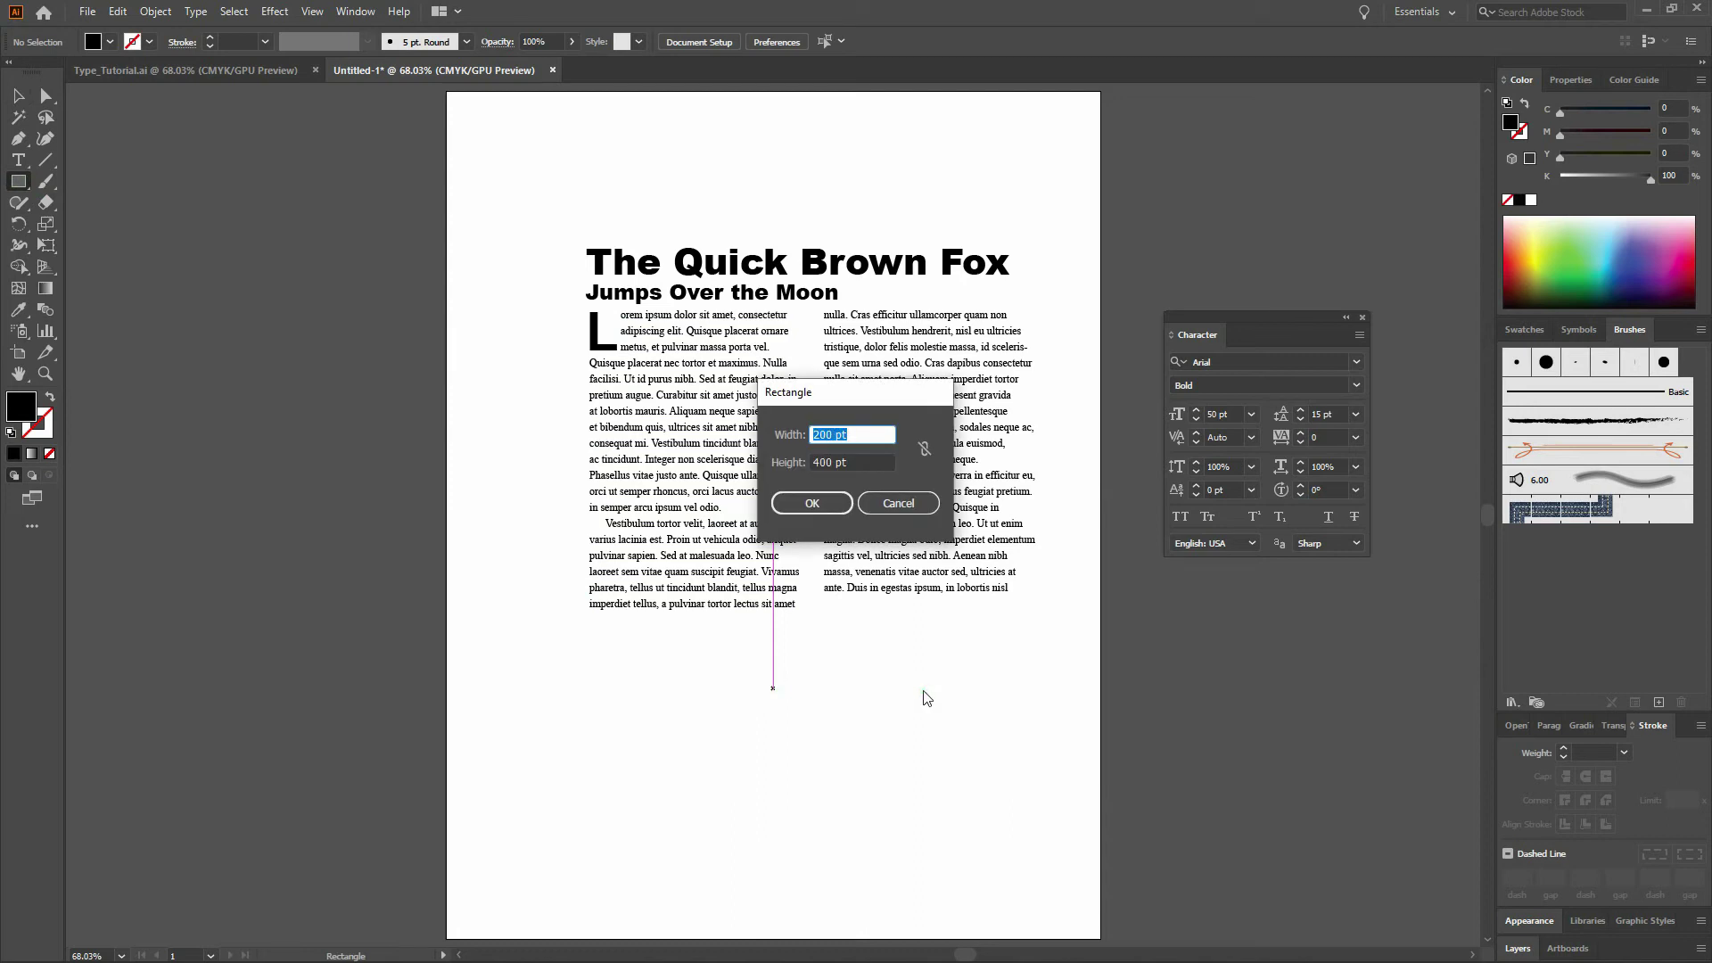
key(Tab)
text(2)
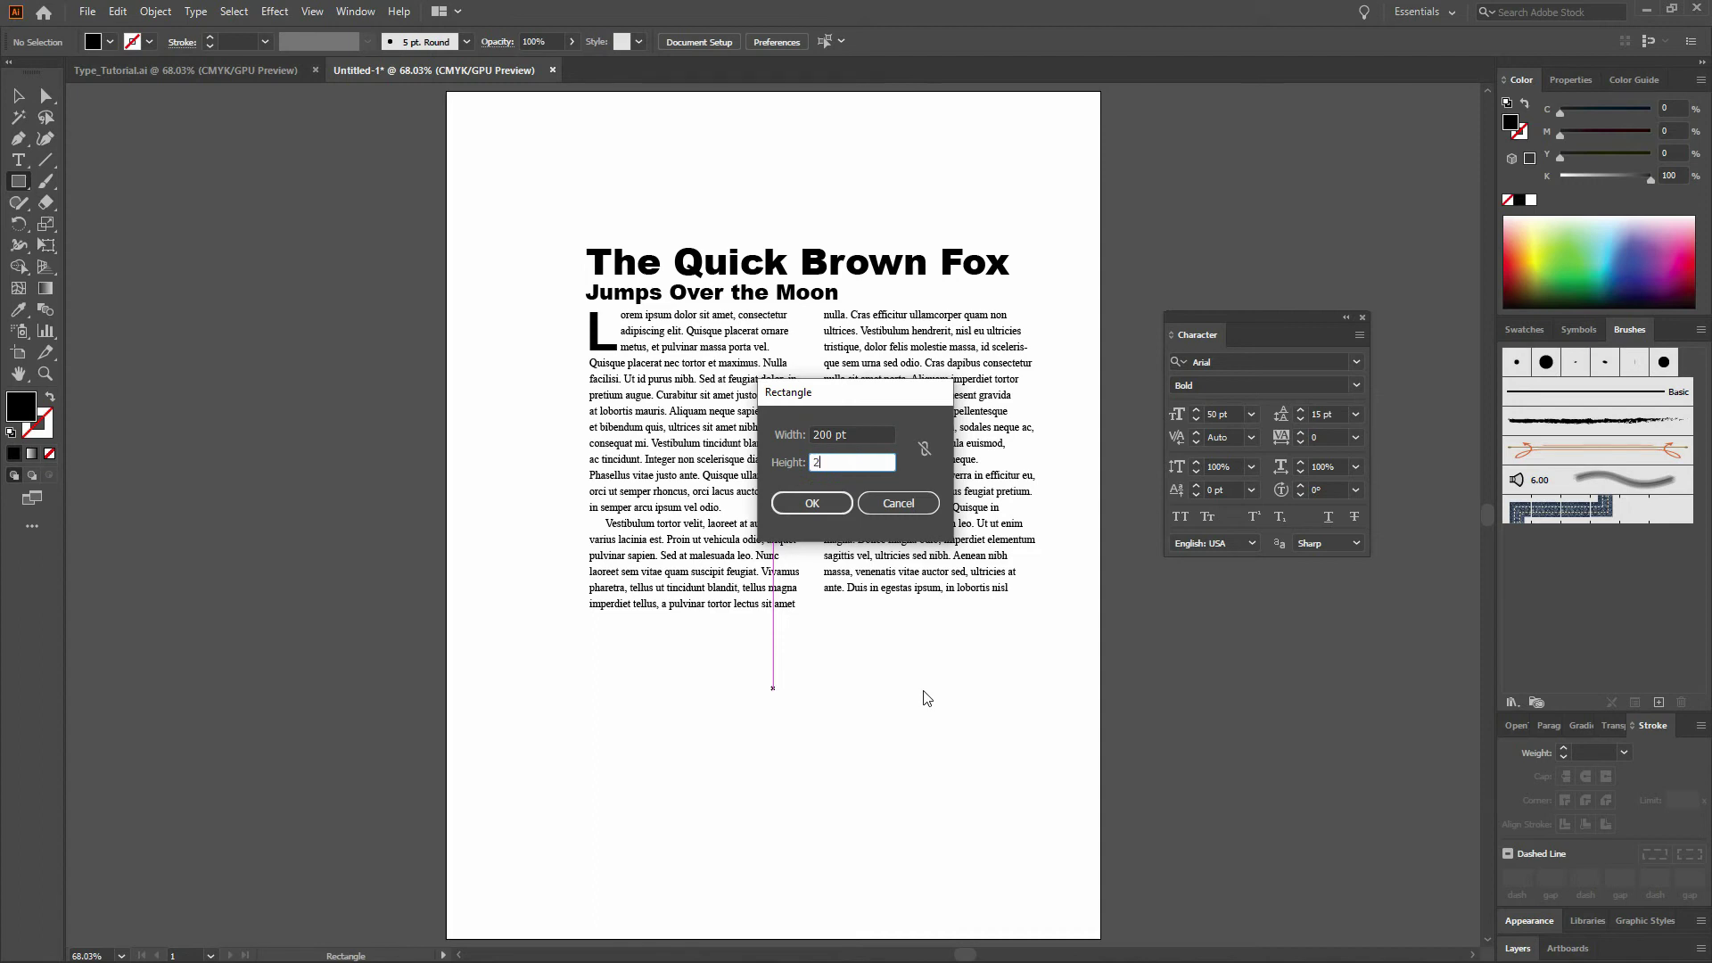
key(Return)
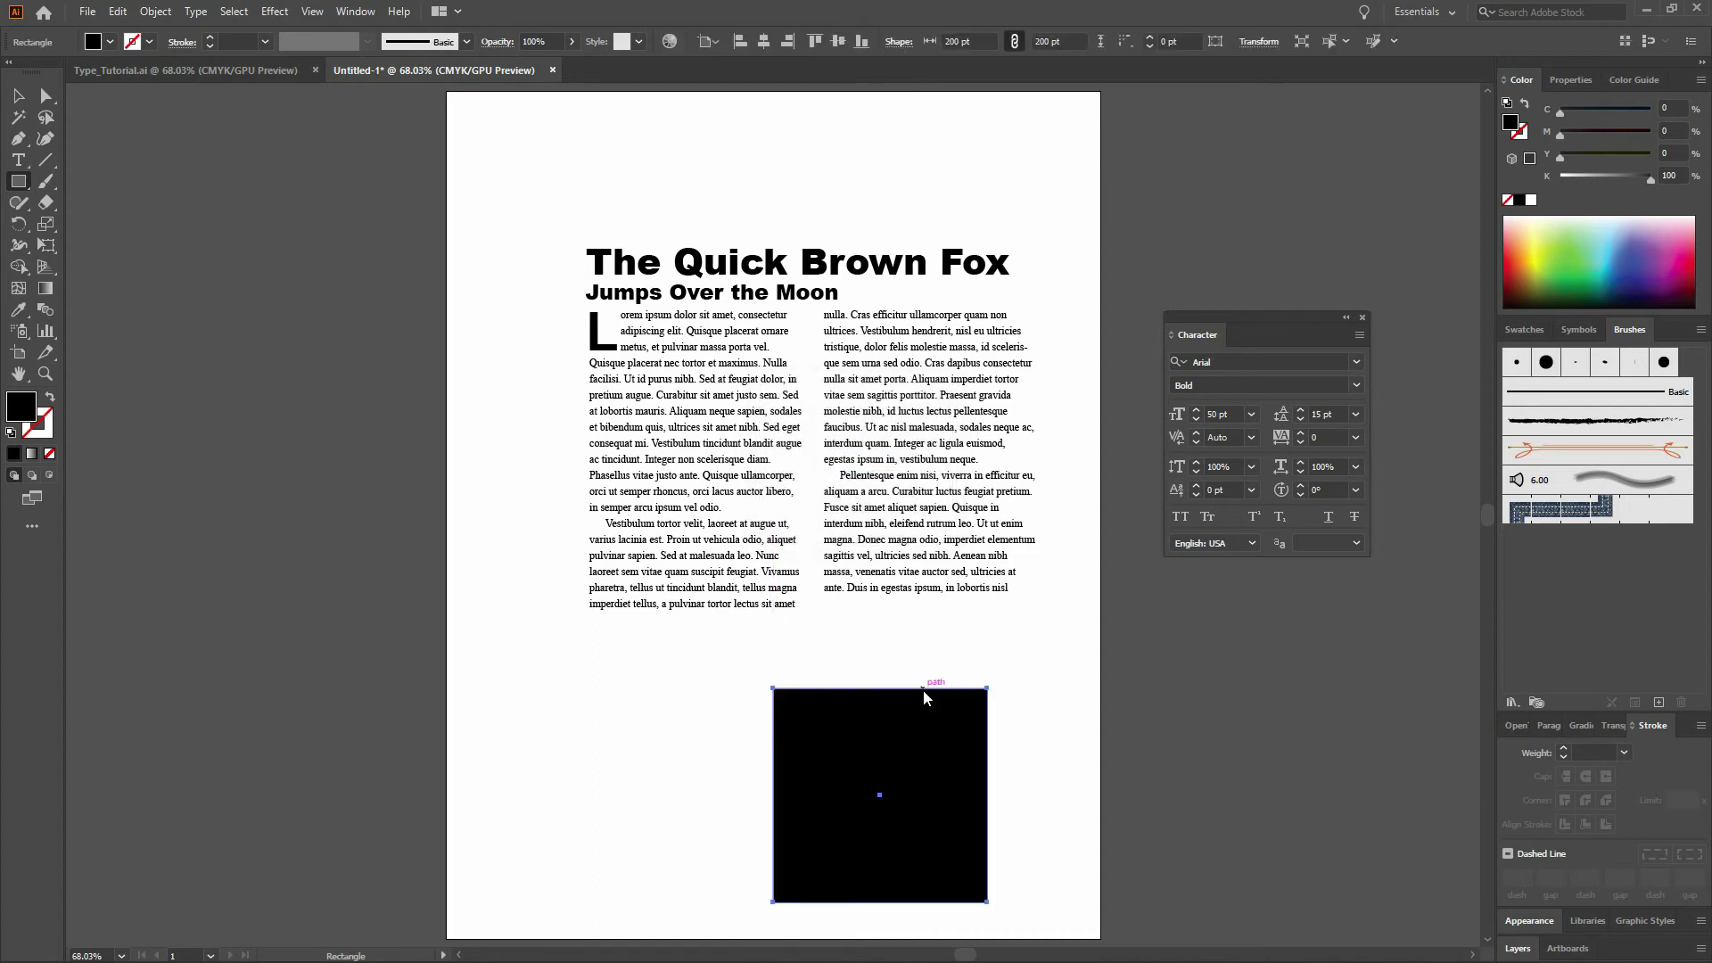
- Convert the rectangle into an area type frame and paste the copied Vestibulum passage into it as a pull quote
click(19, 161)
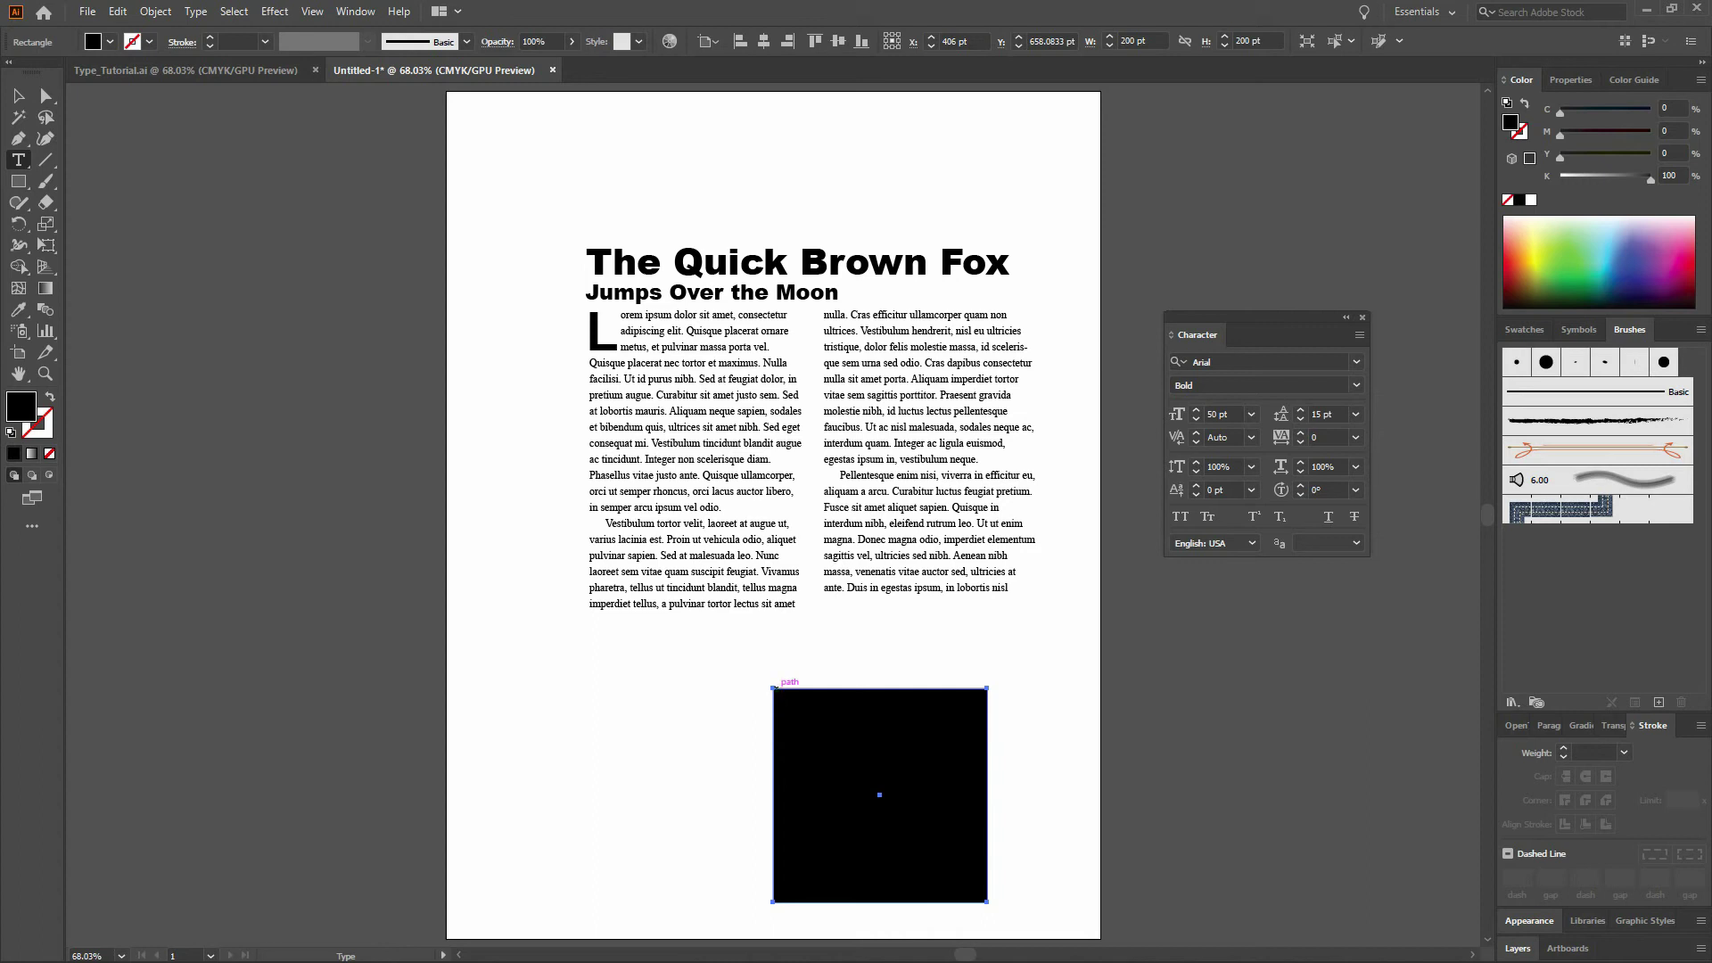
click(774, 688)
text(Vestibulum tortor velit, laoreet at augue ut, varius lacinia est. Proin ut vehicula odio, aliquet pulvinar sapien.)
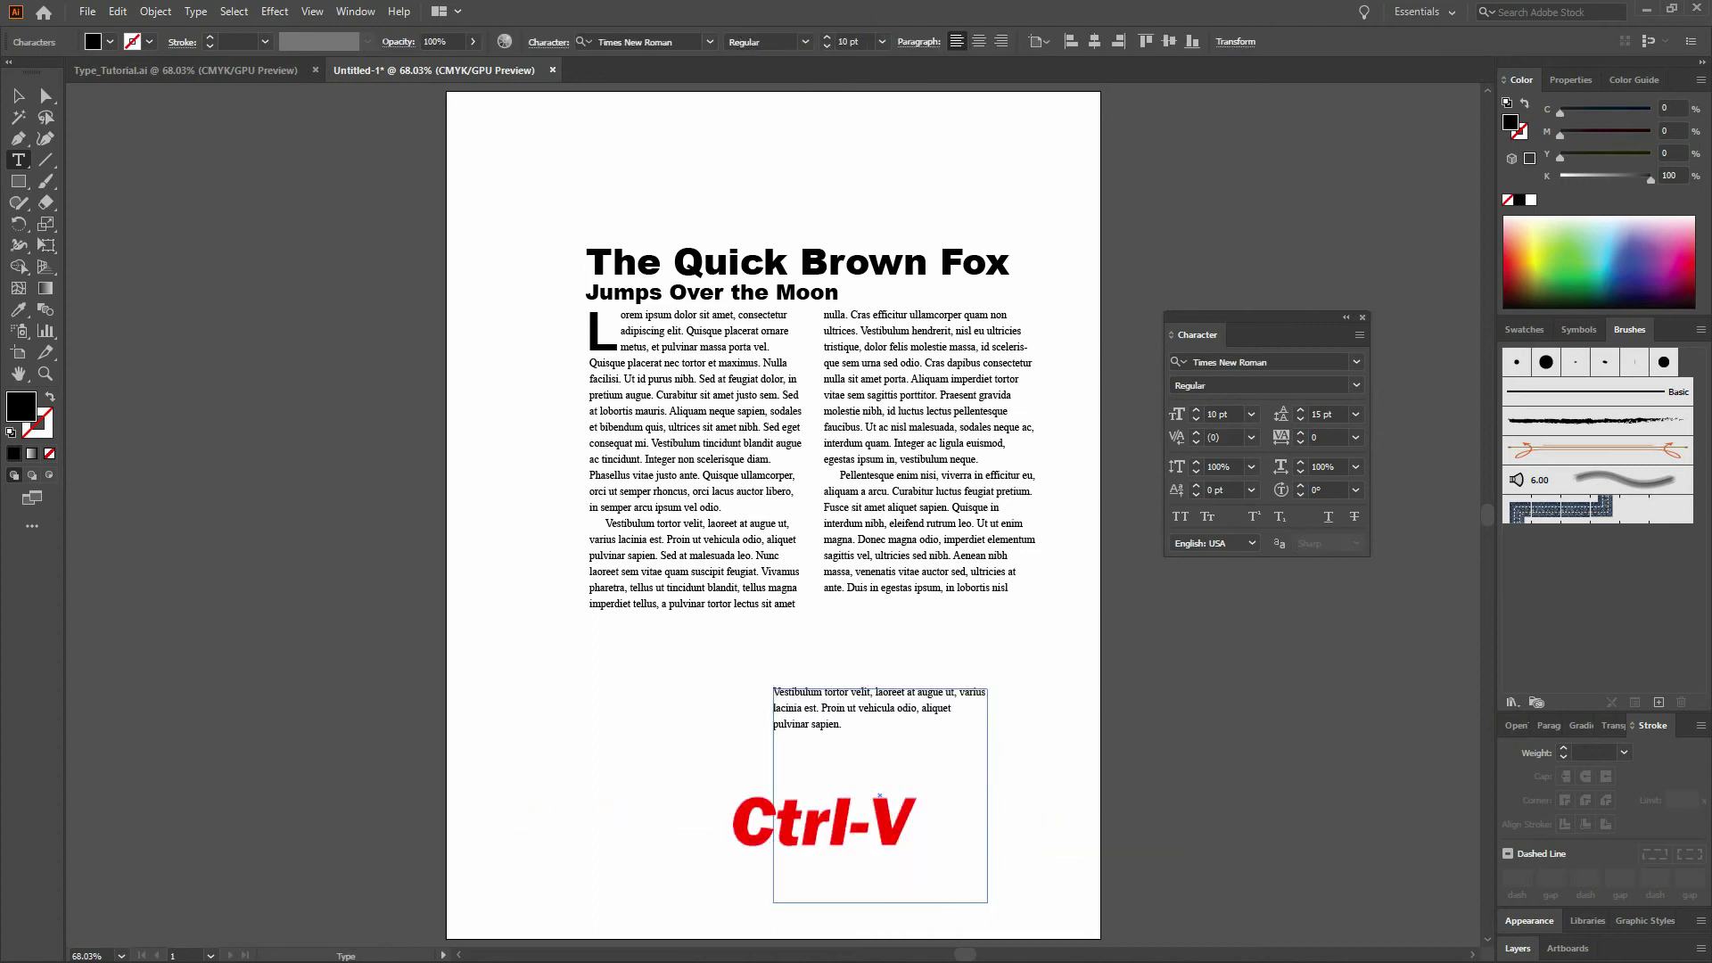
- Set all of the pull quote's text in Arial Bold
key(ctrl+a)
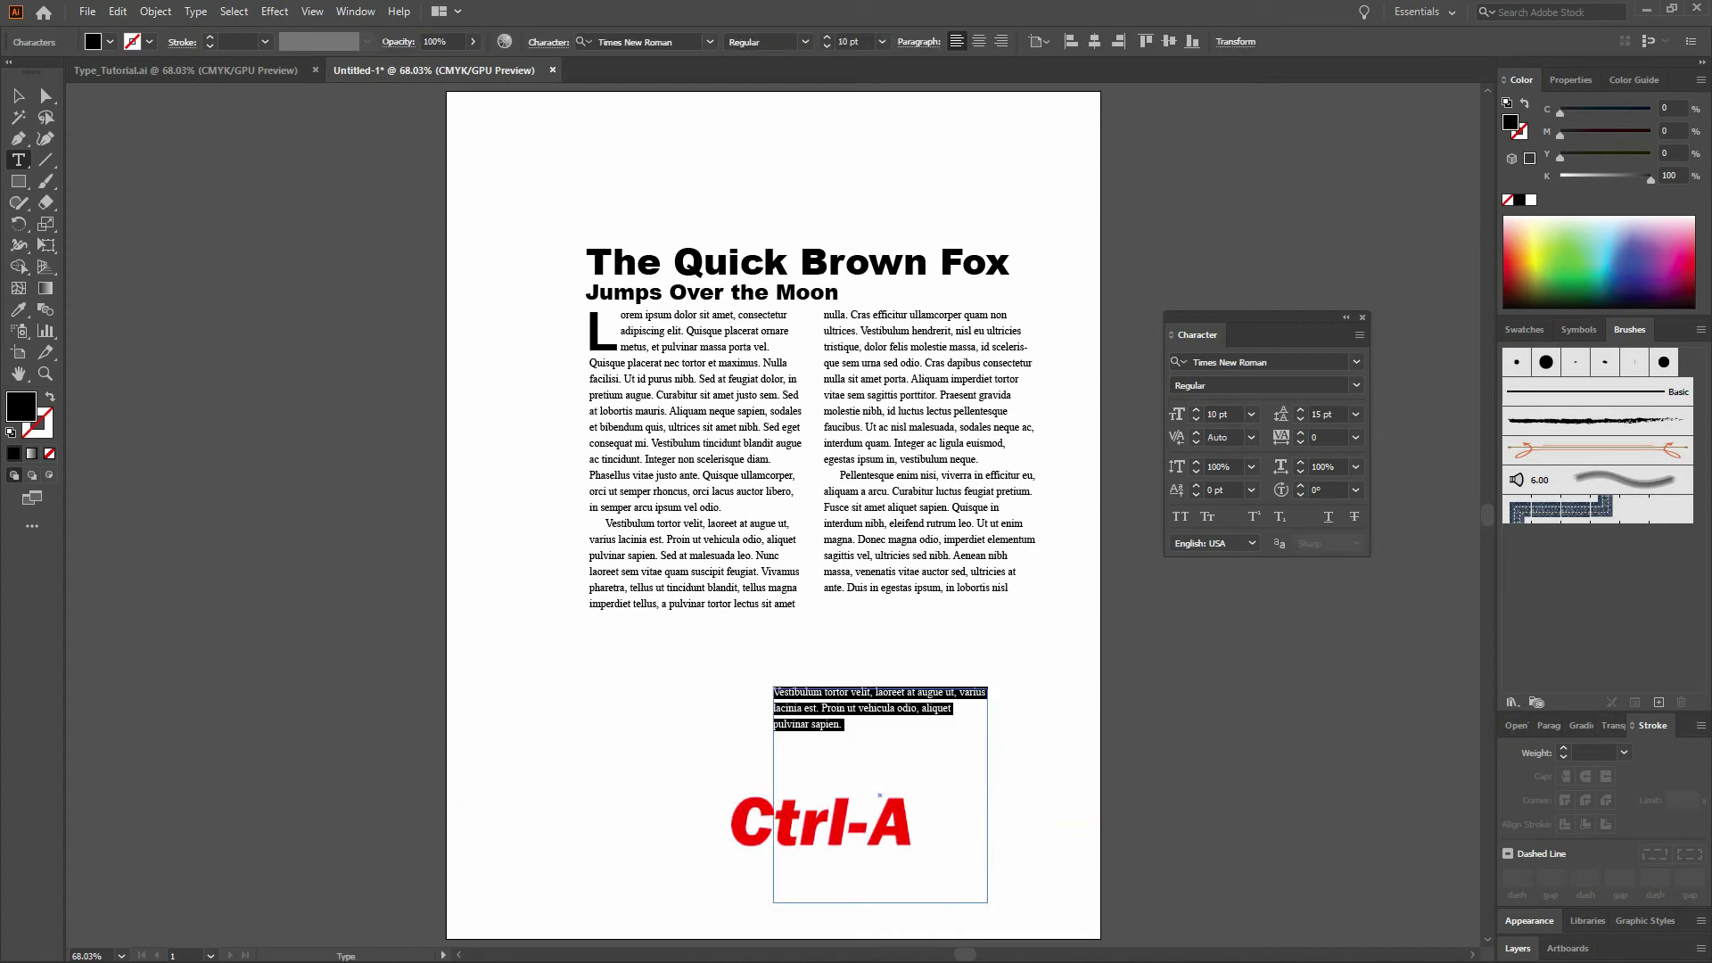
click(631, 41)
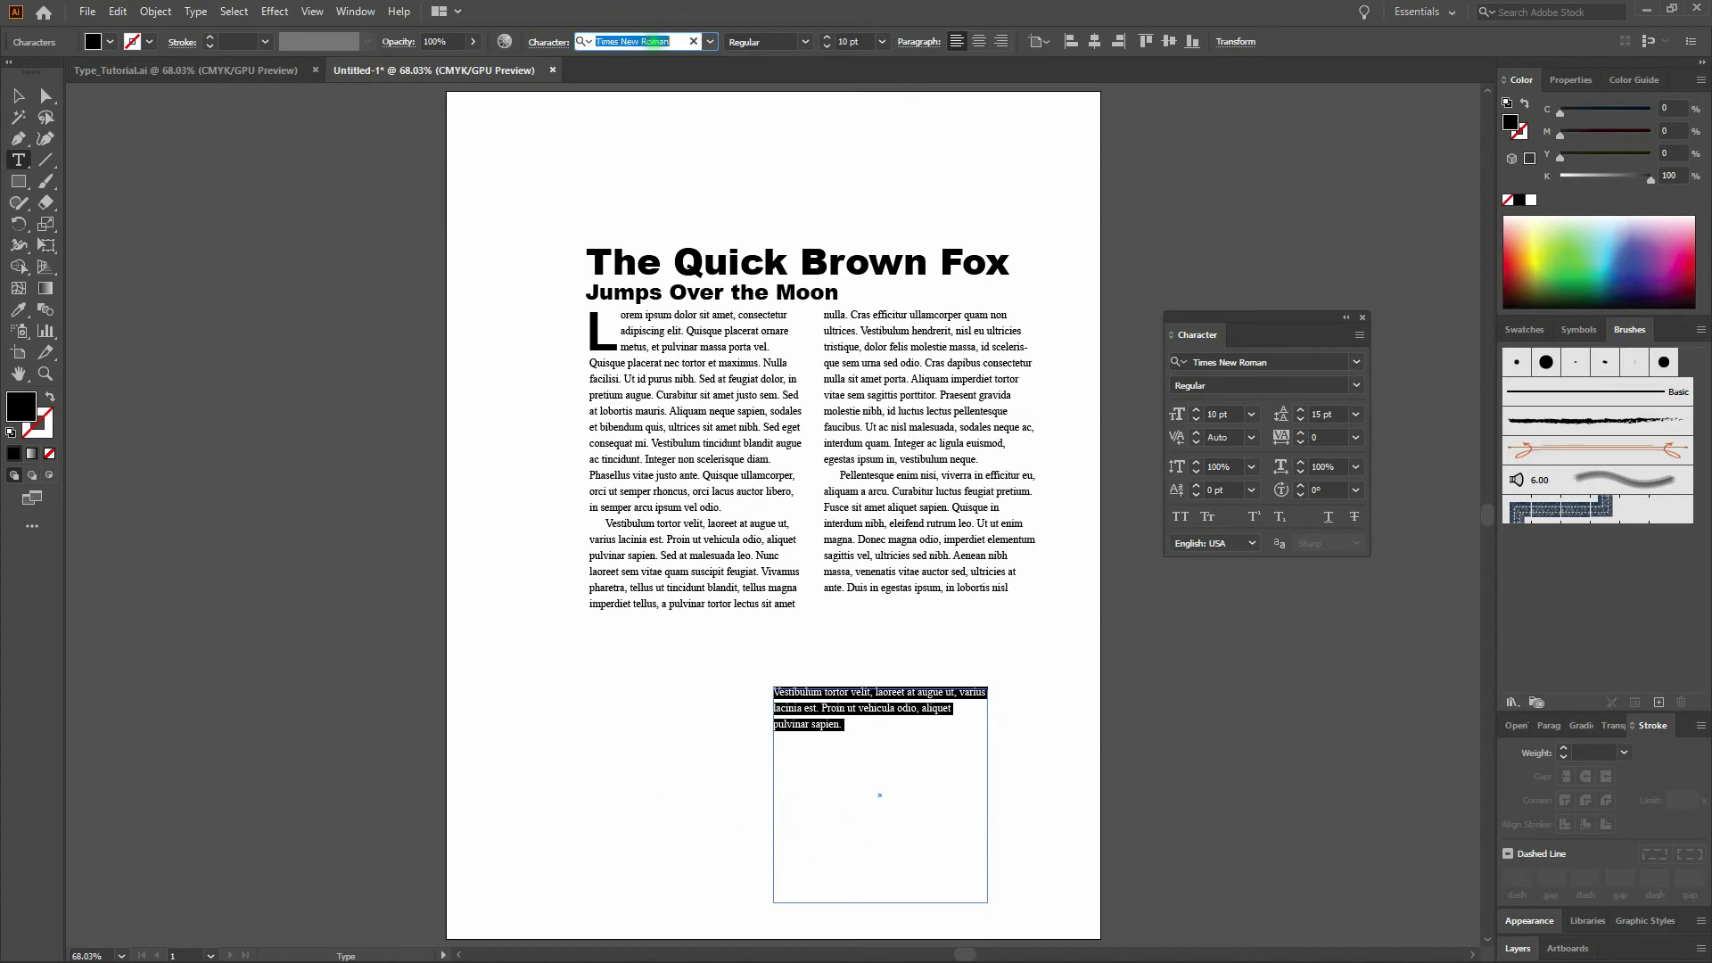
text(ar)
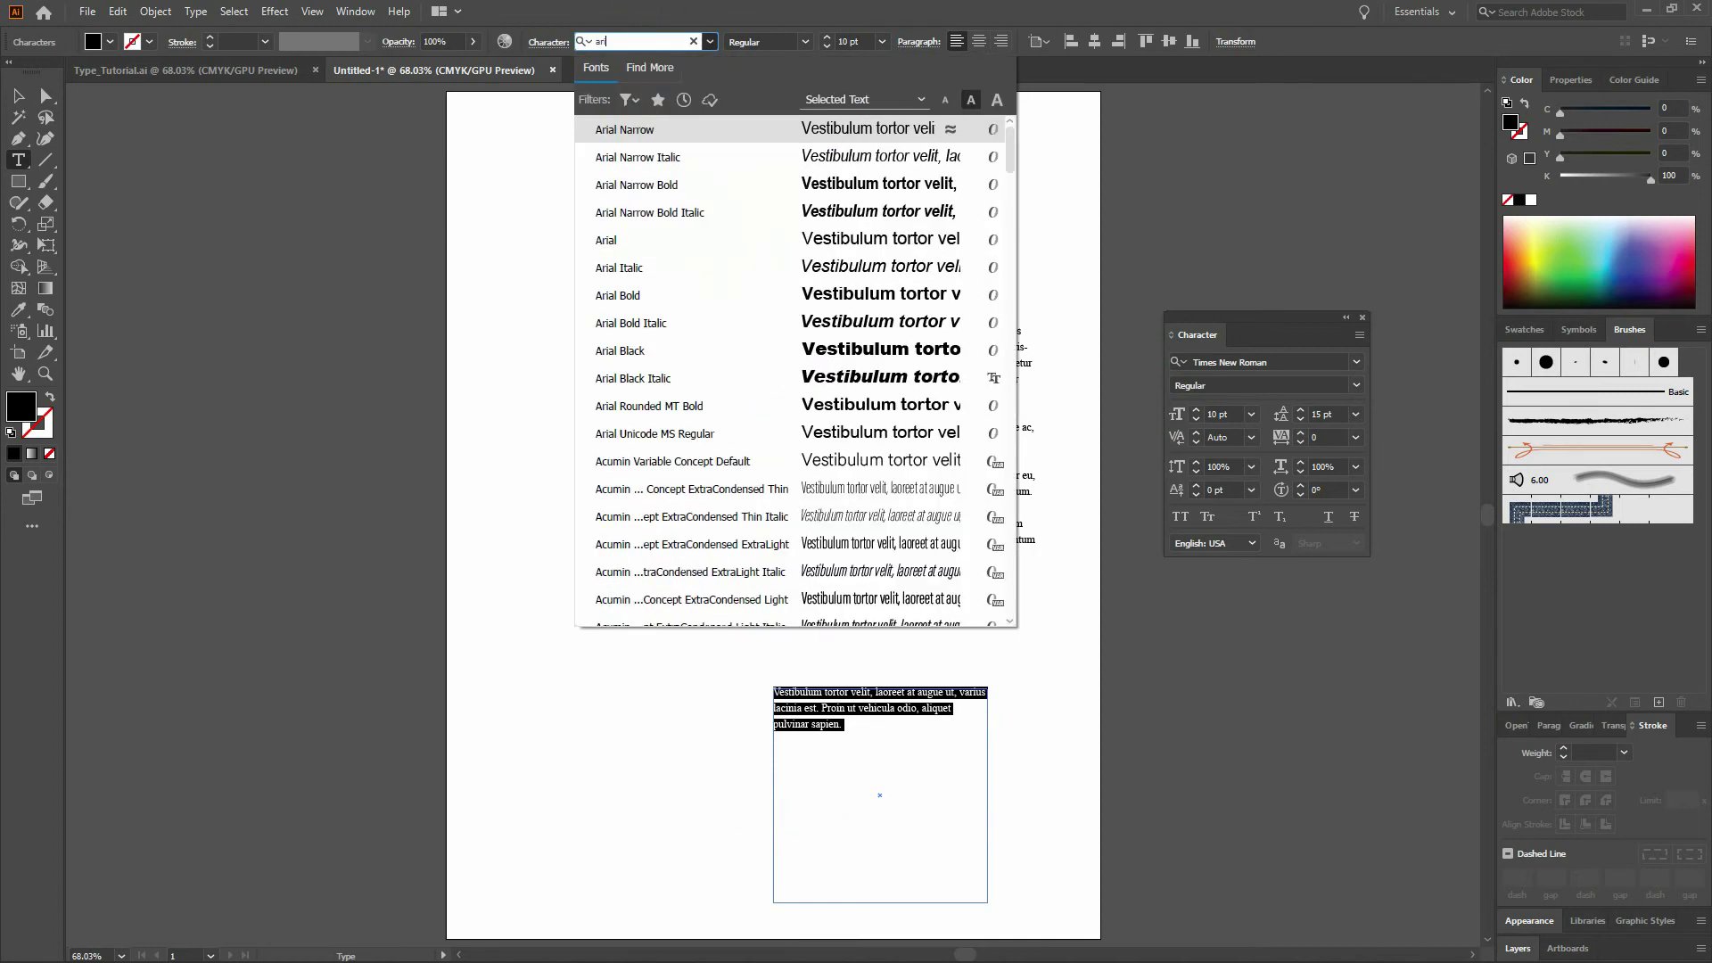
key(Down)
key(Down)
key(Down)
key(Down)
key(Down)
key(Down)
key(Return)
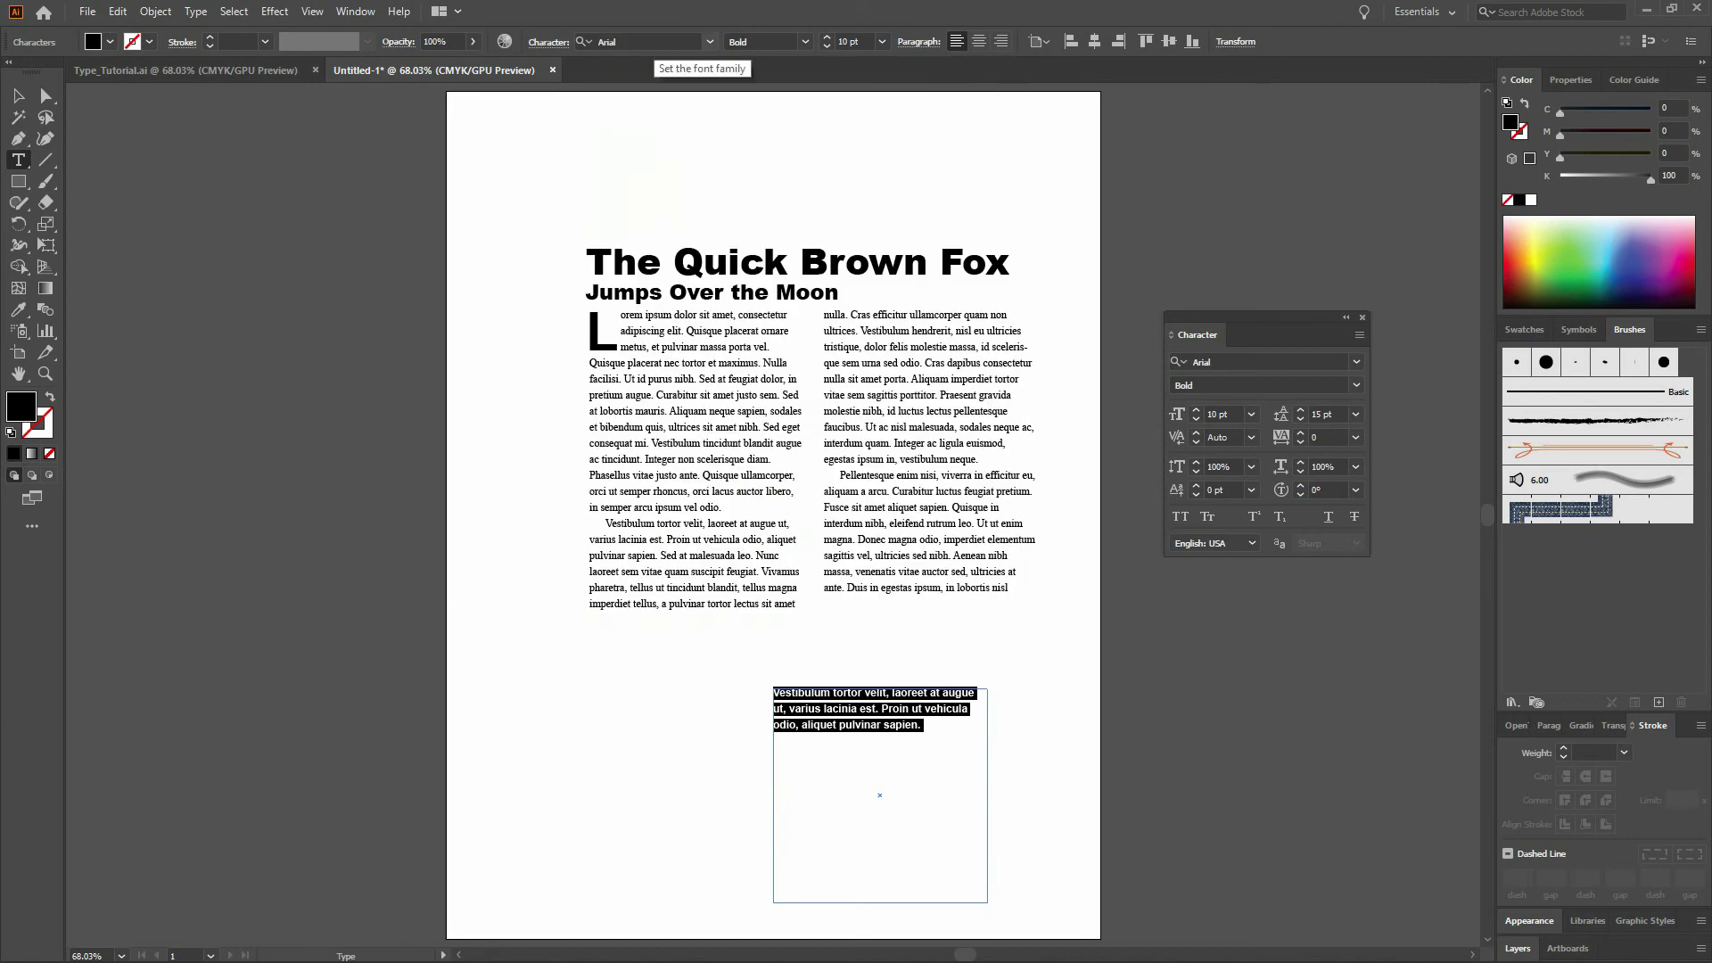
- Set the pull quote's font size to 14 pt and its leading to 20 pt
click(851, 41)
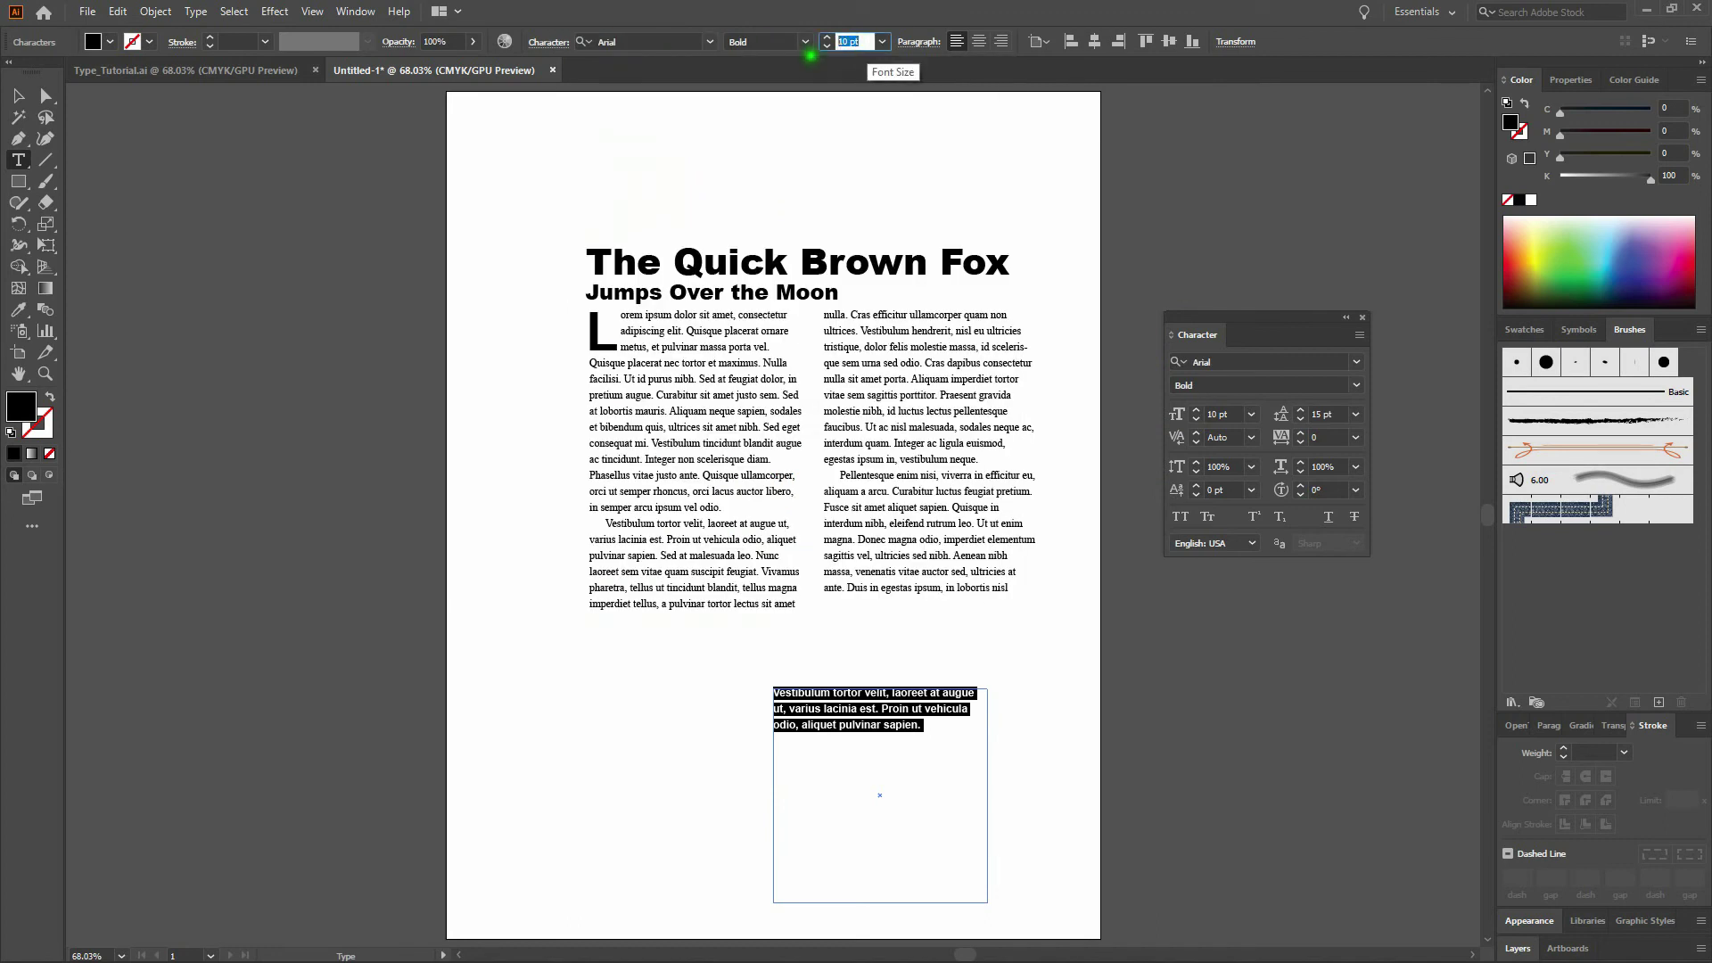
text(14)
key(Tab)
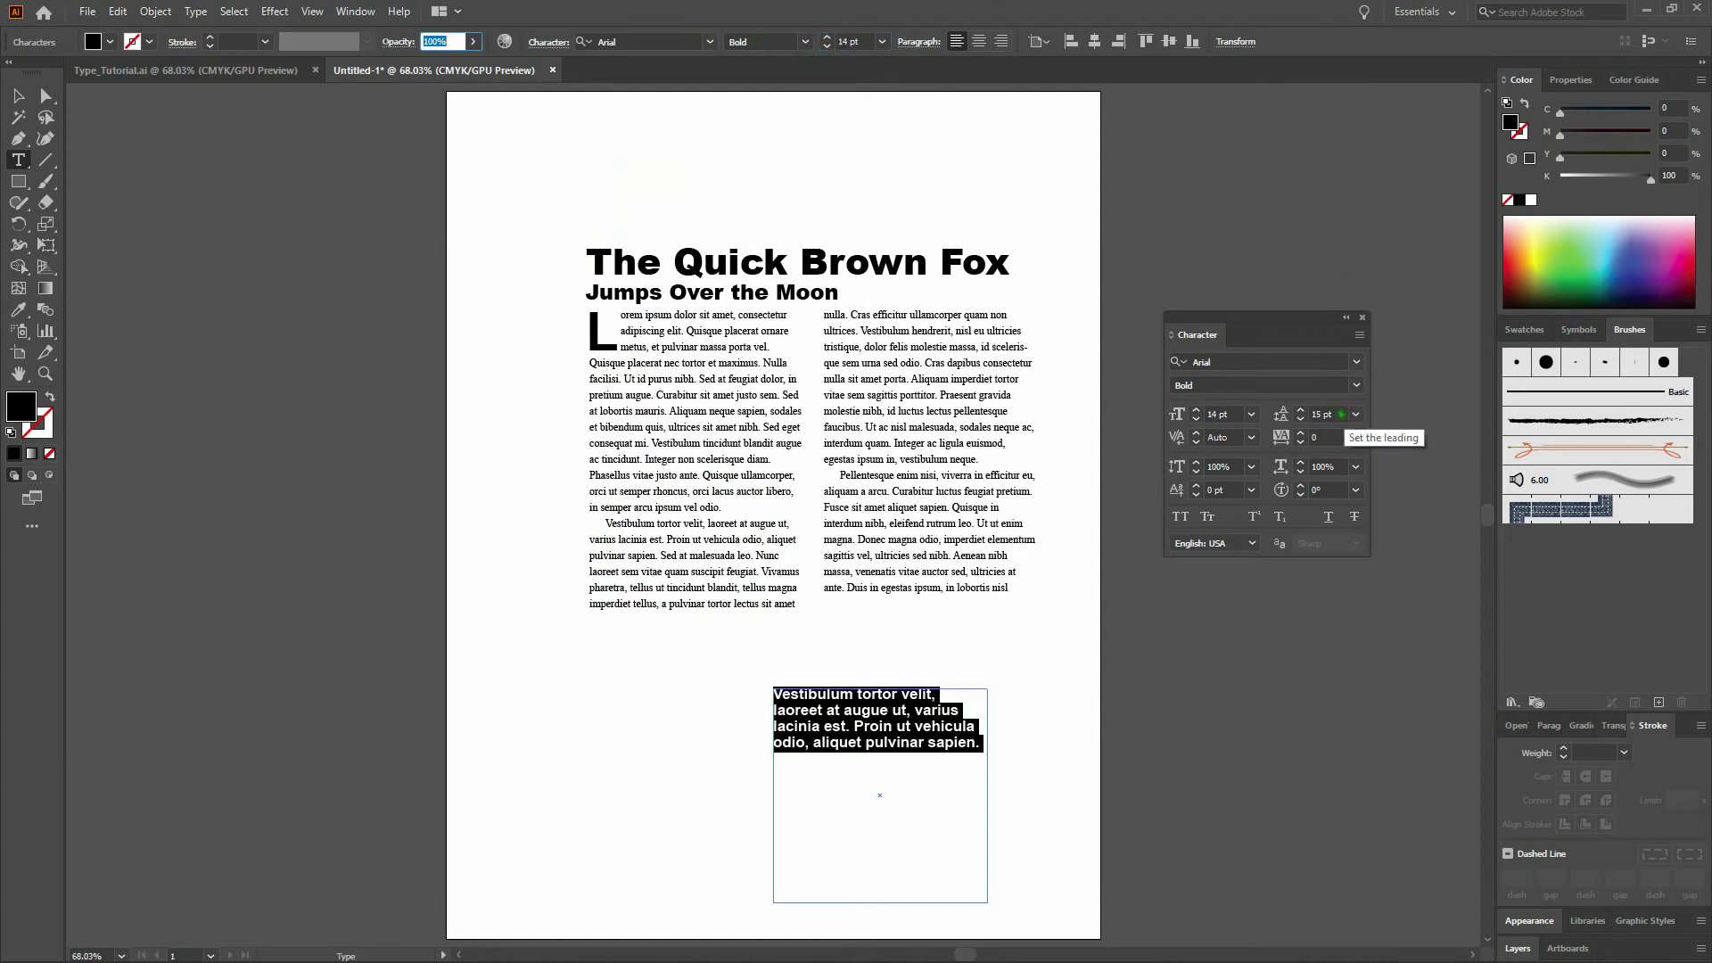
click(1341, 415)
text(20)
key(Return)
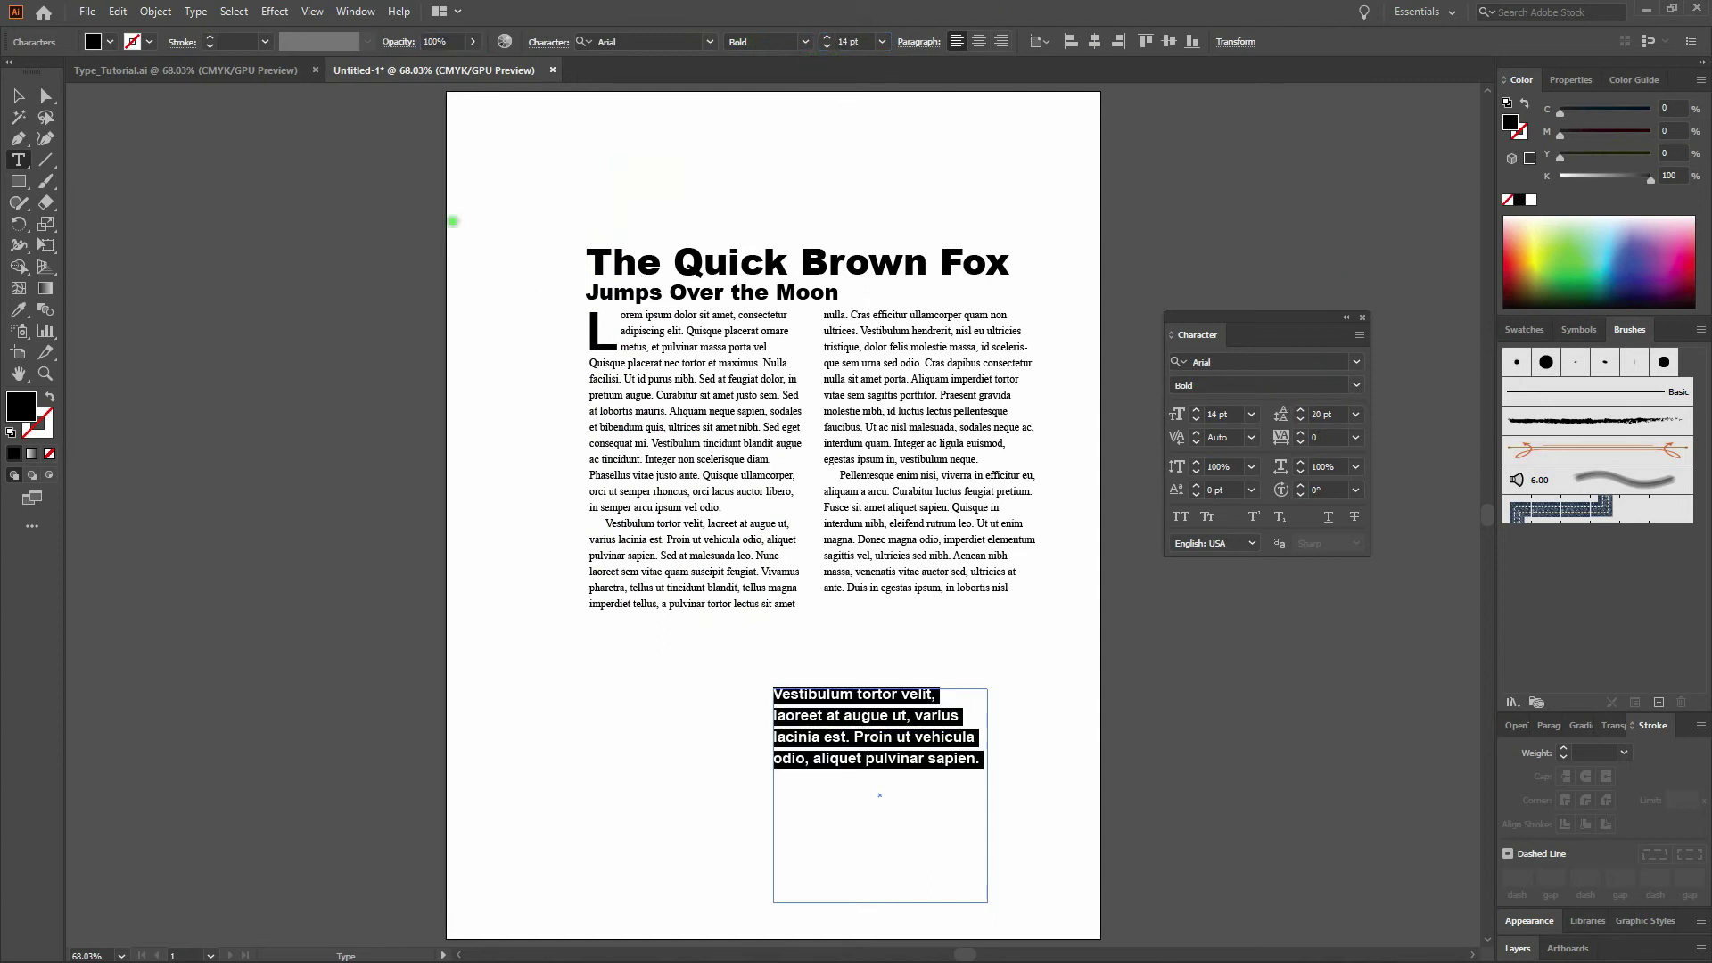
- Raise the two bottom anchor points of the pull quote's frame with Direct Selection until the frame is 70 pt high, and deselect it
click(45, 96)
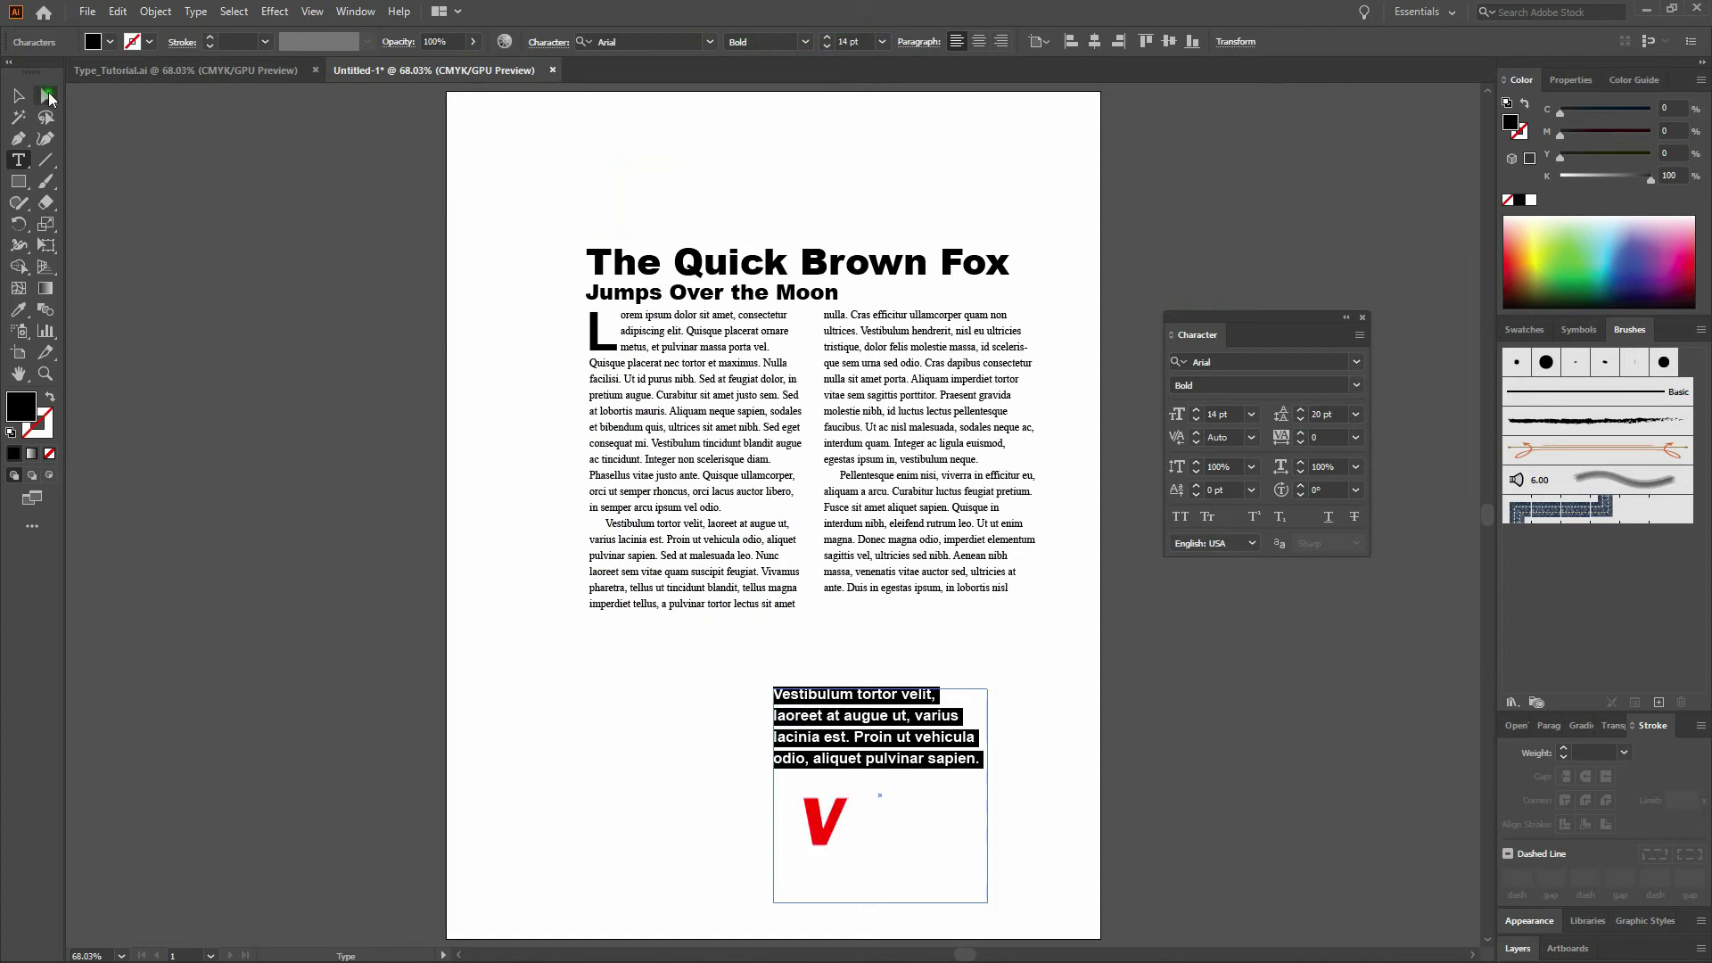
click(772, 902)
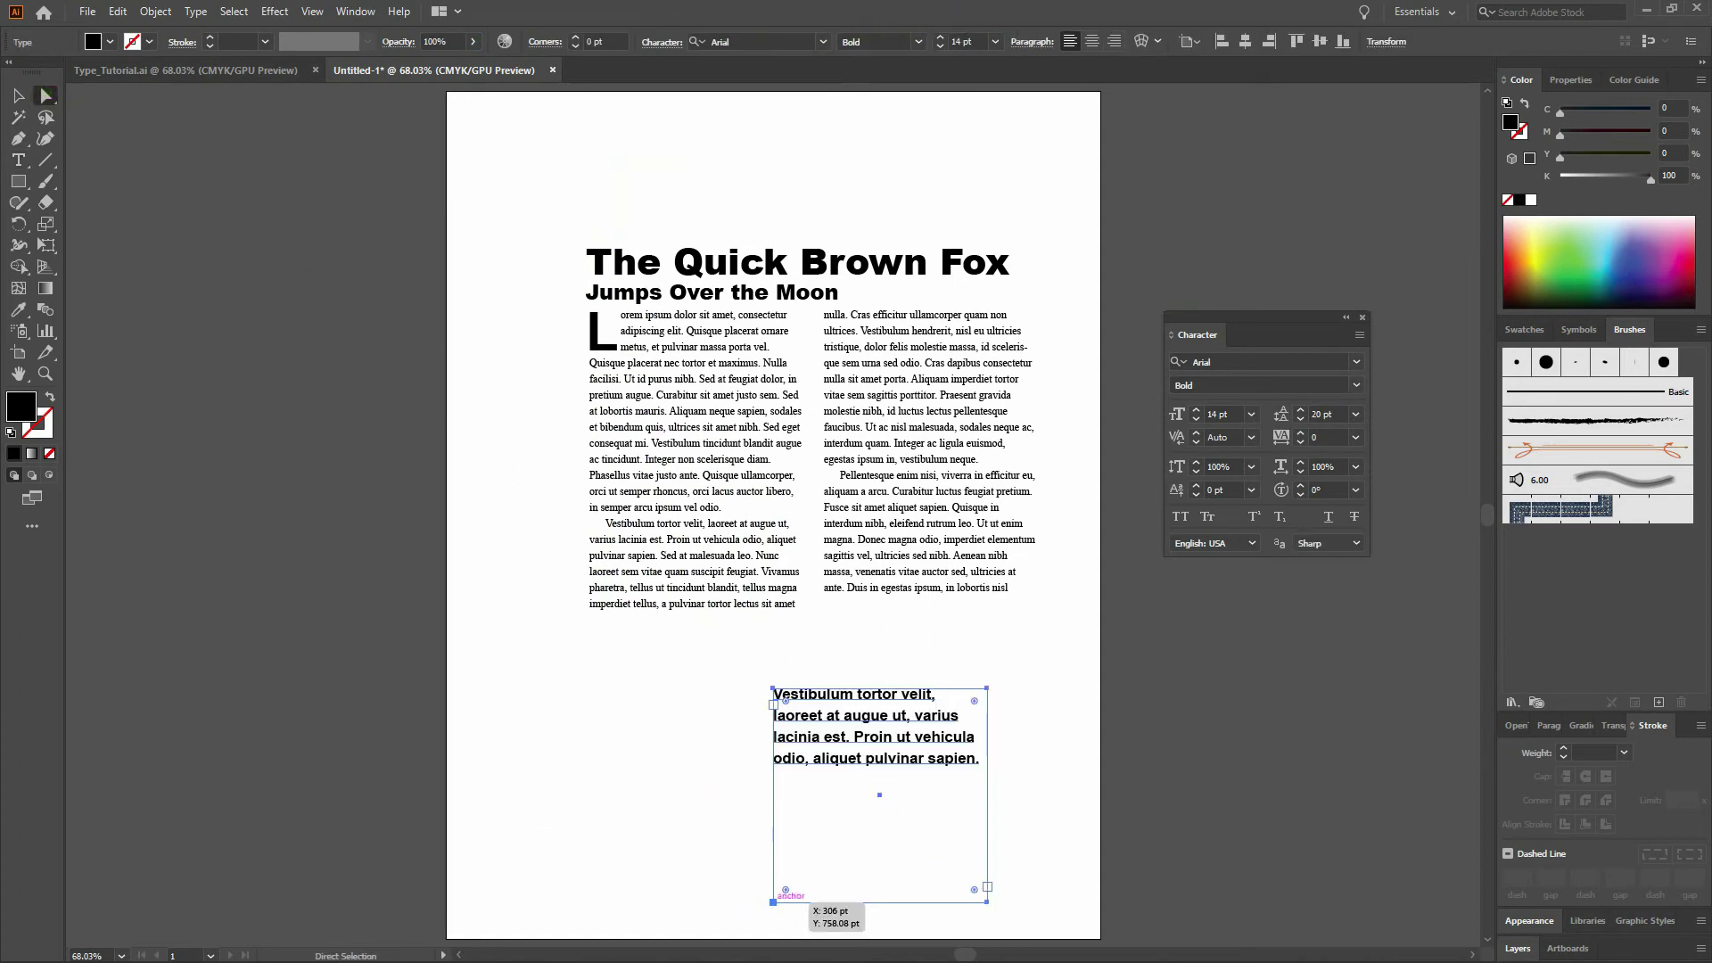
shift+click(986, 901)
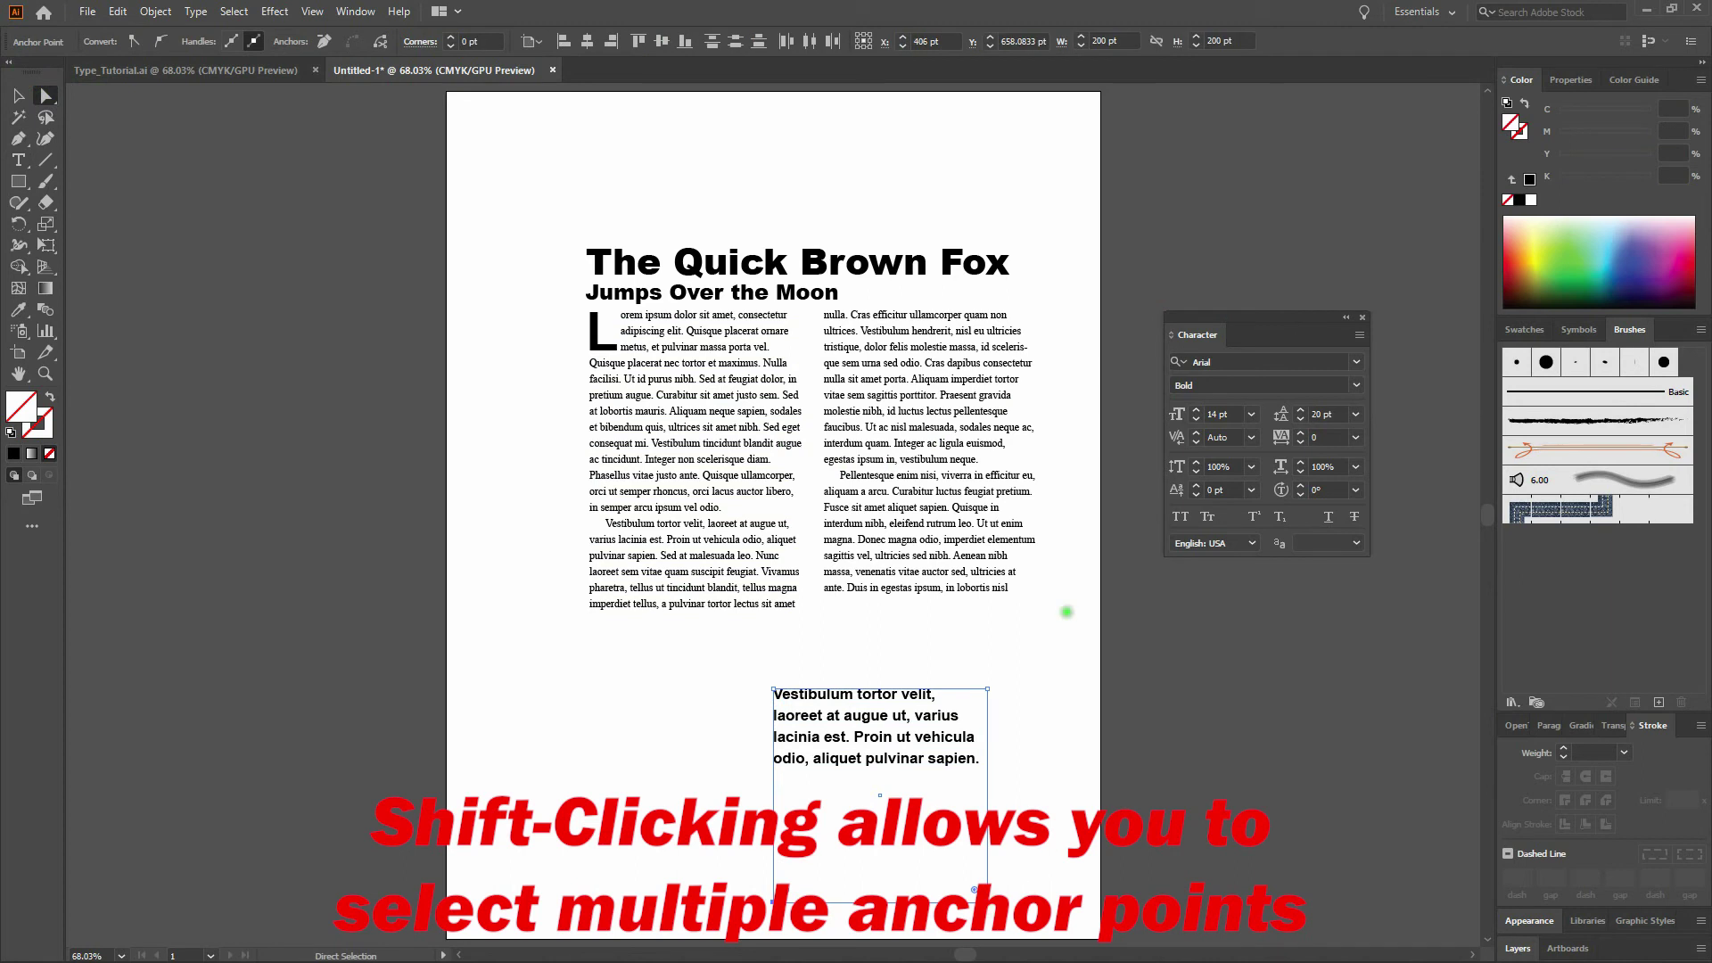
key(shift+Up)
key(shift+Up)
key(shift+Up)
key(shift+Up)
key(shift+Up)
key(shift+Up)
key(shift+Up)
key(shift+Up)
key(shift+Up)
key(shift+Up)
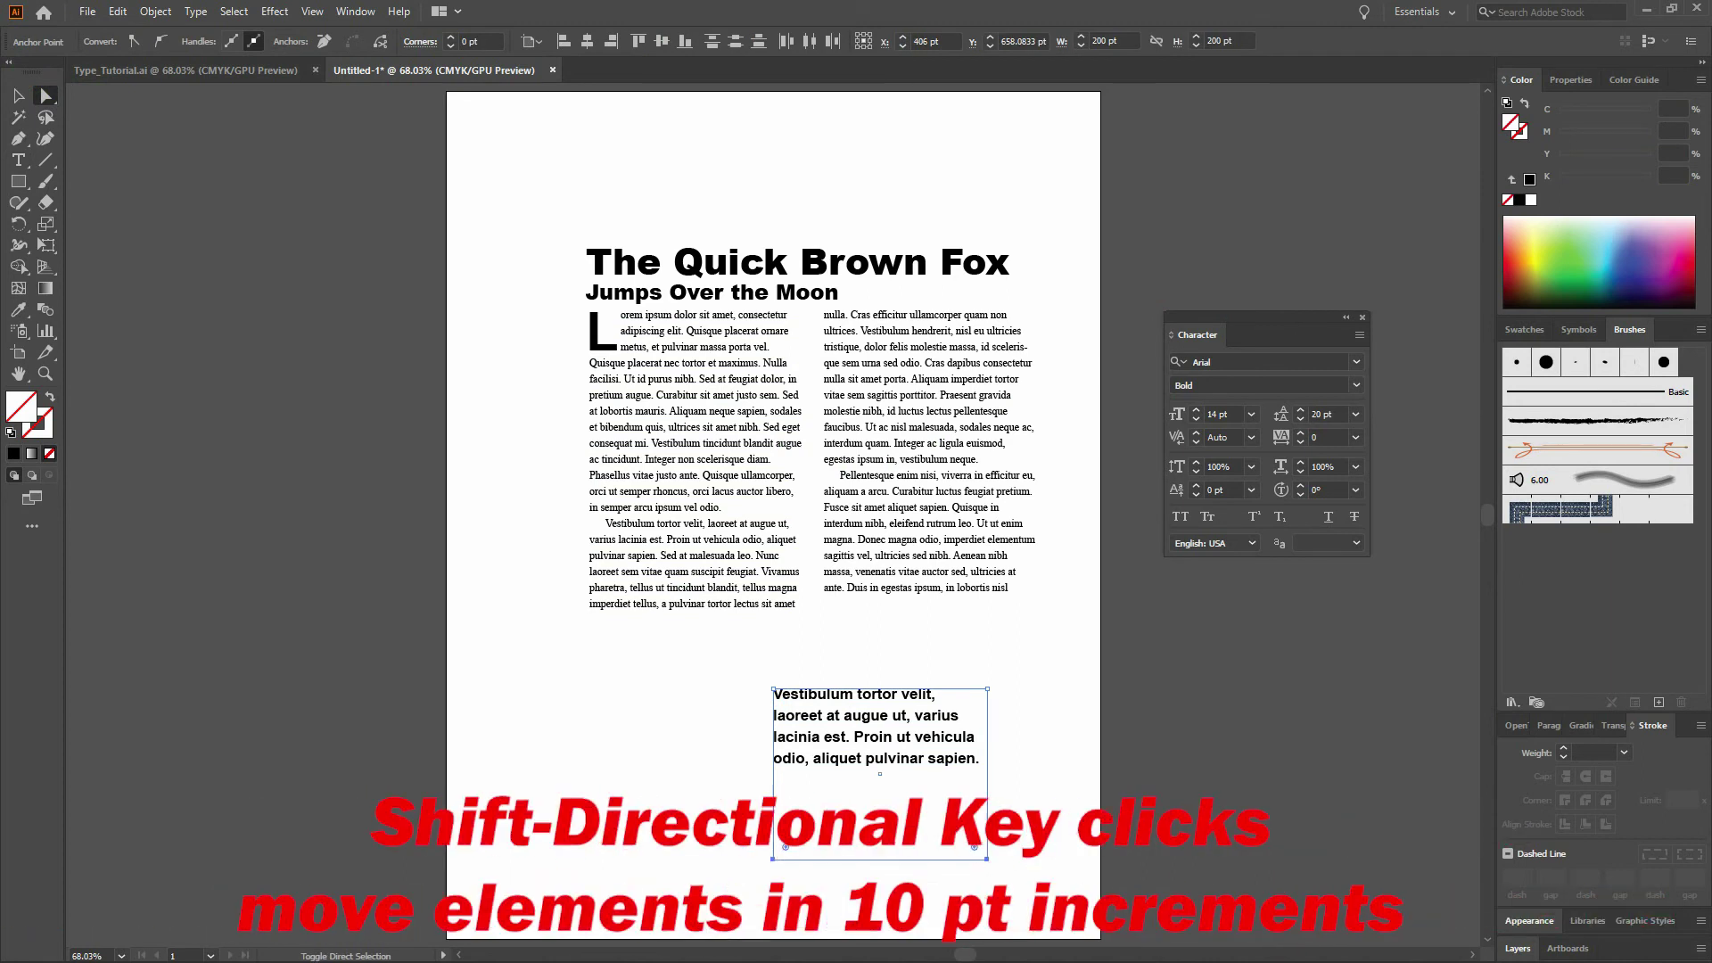
key(shift+Up)
key(shift+Up)
key(shift+Up)
key(shift+Up)
key(shift+Up)
key(shift+Up)
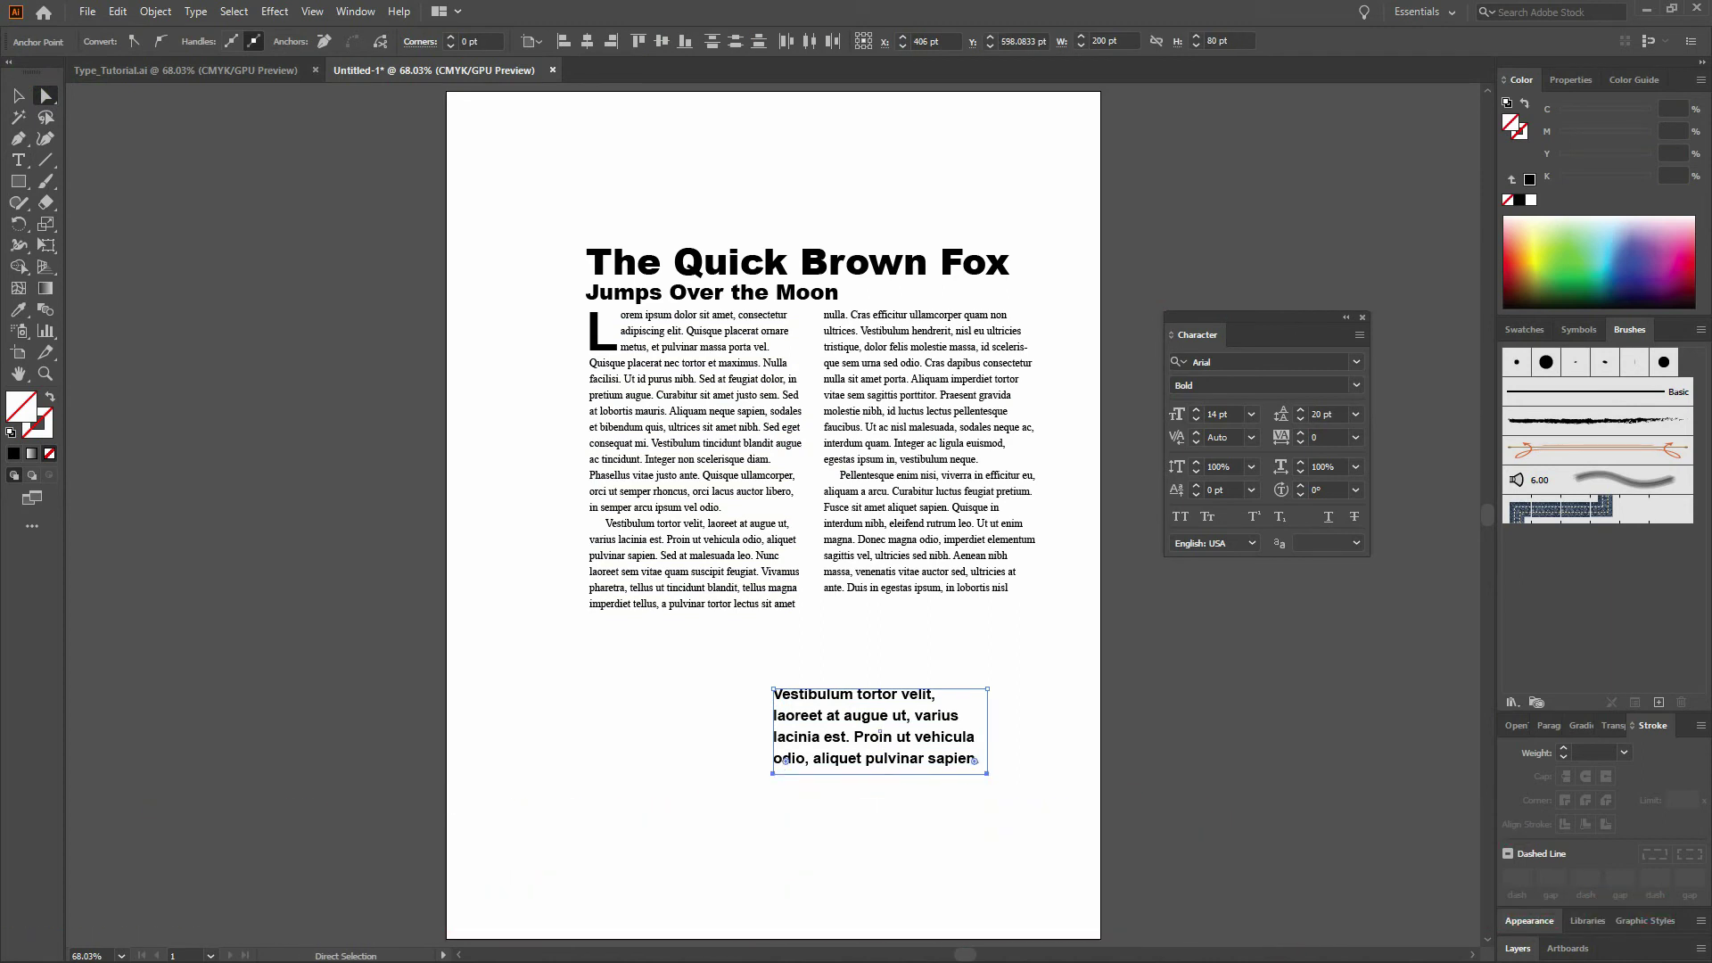
key(Up)
key(Up)
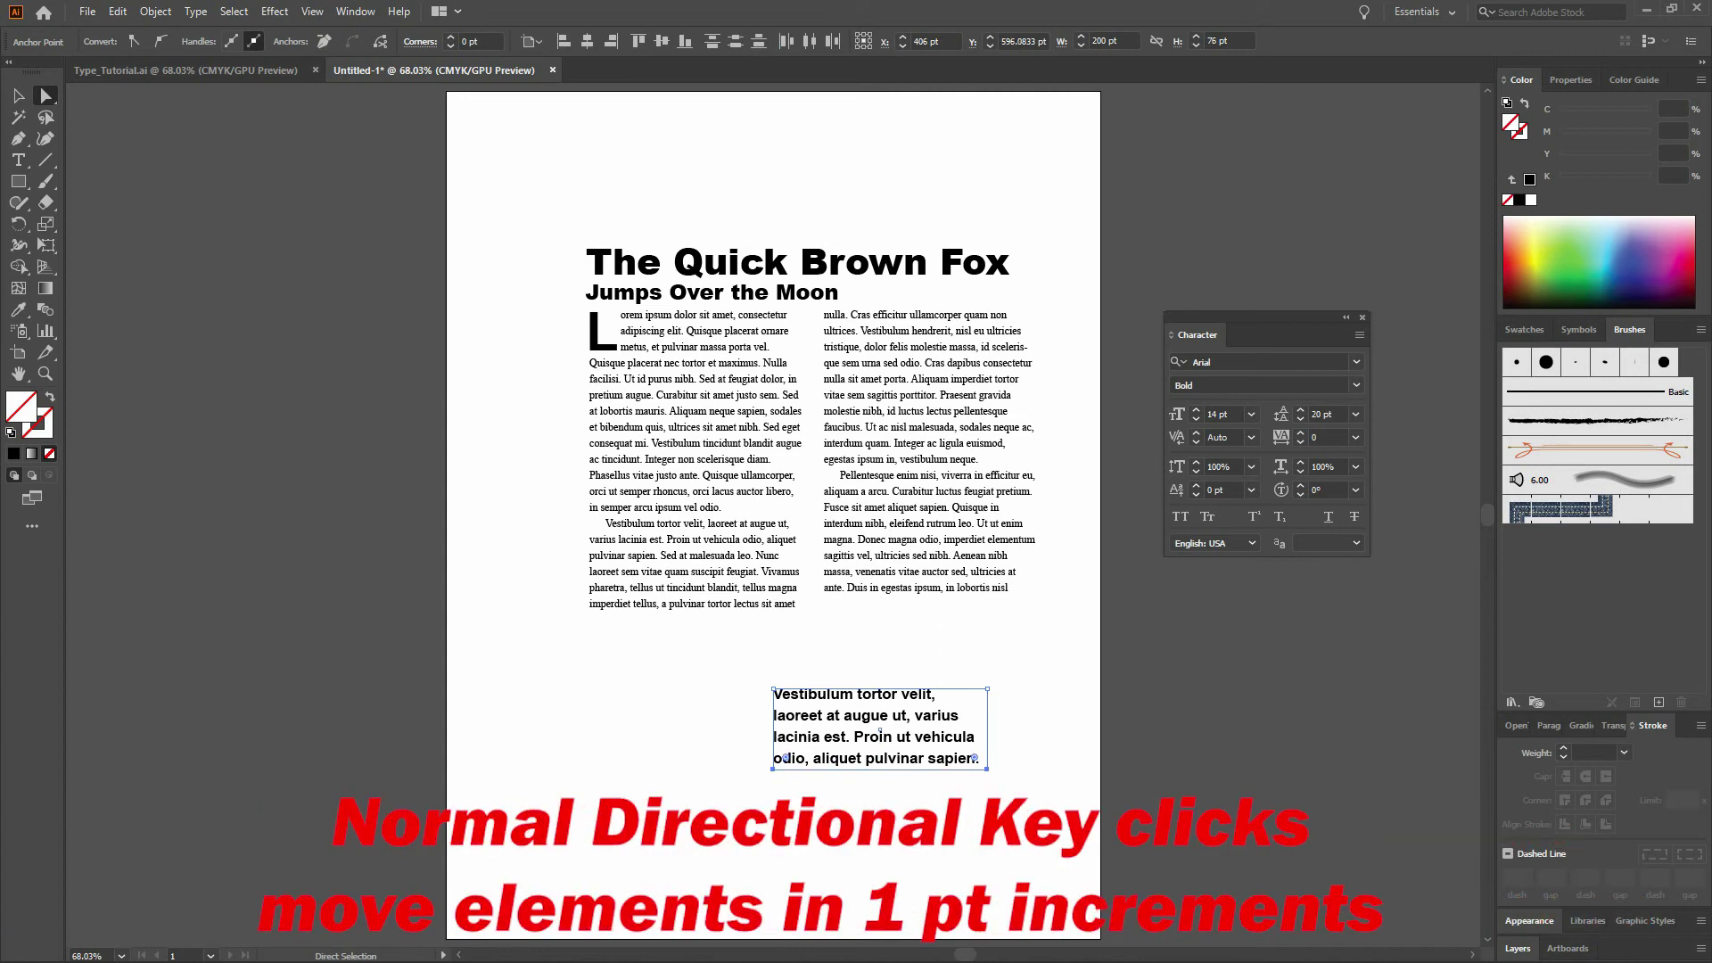
key(Up)
key(Up)
key(Down)
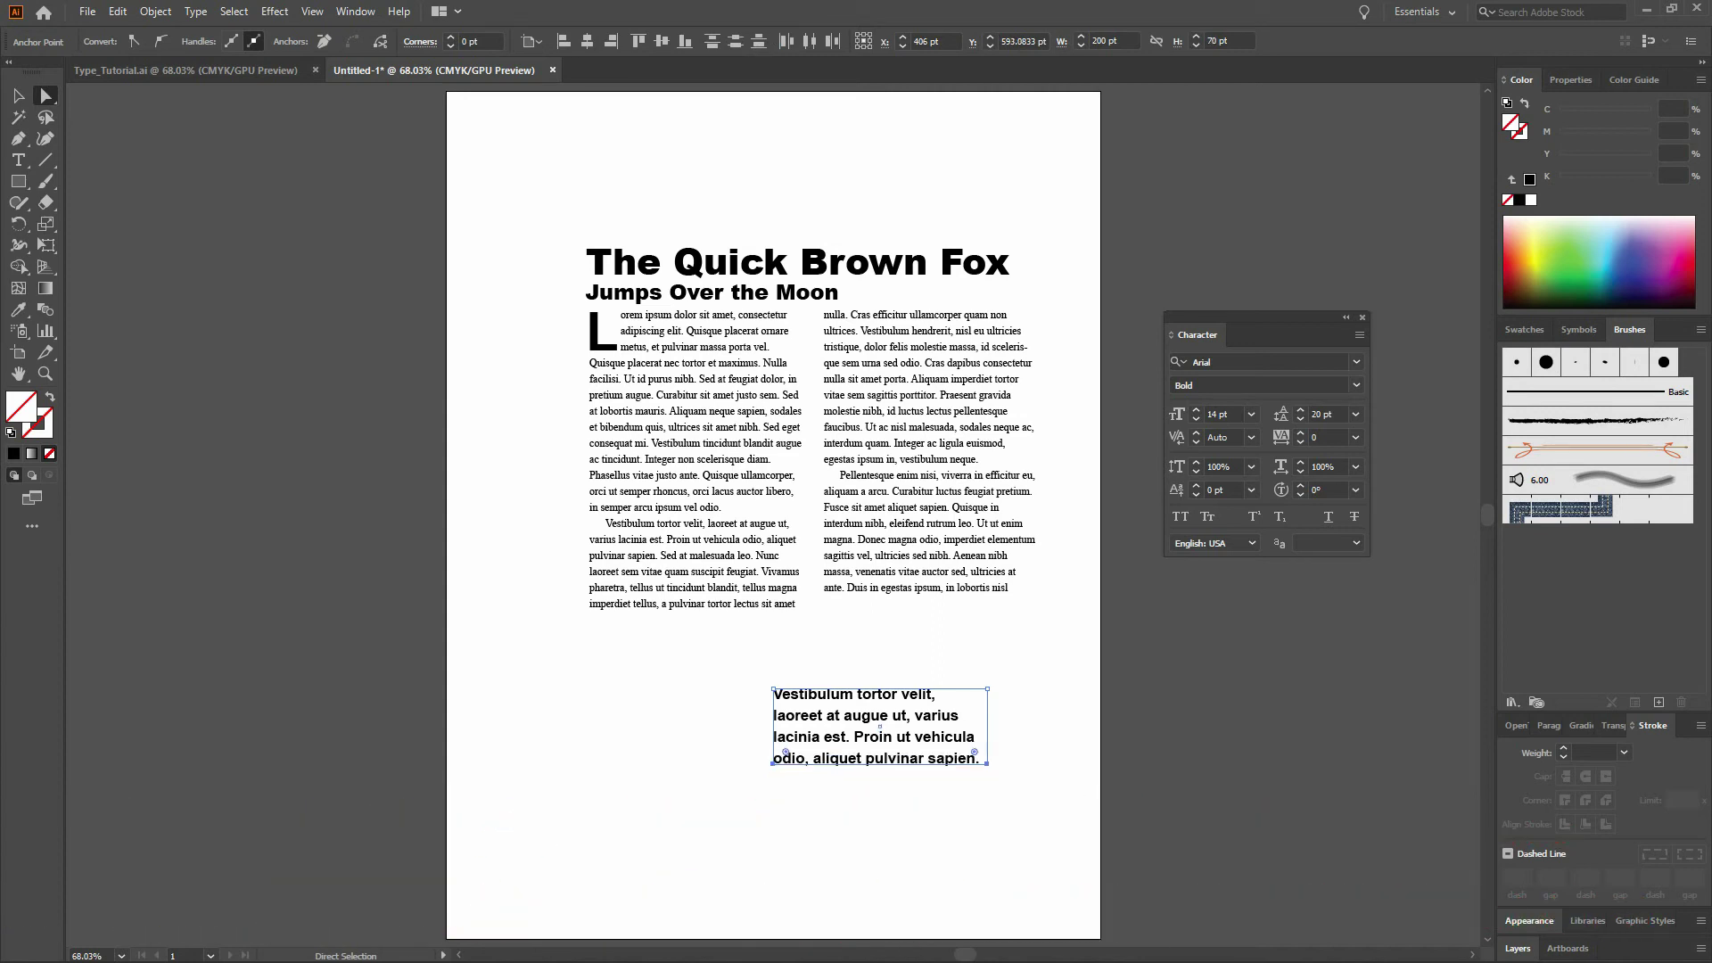
key(v)
click(1034, 755)
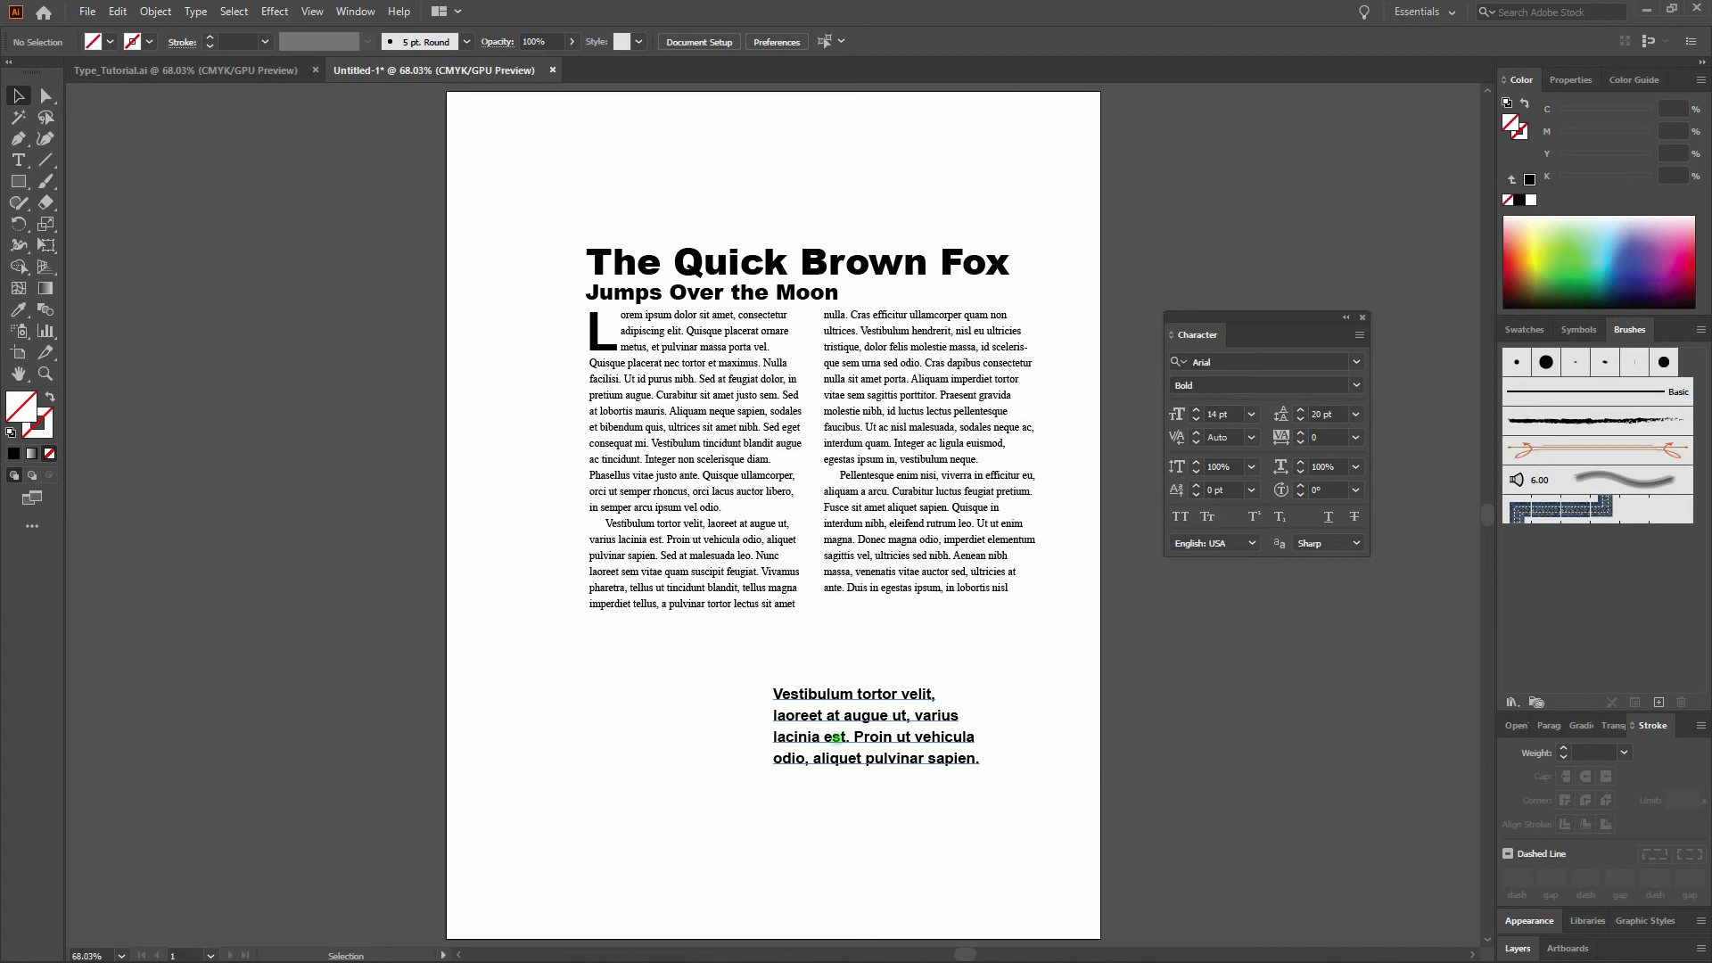
- Move the pull quote onto the middle of the second column, aligned with that column's frame, and wrap the body text around it
drag(836, 736, 889, 455)
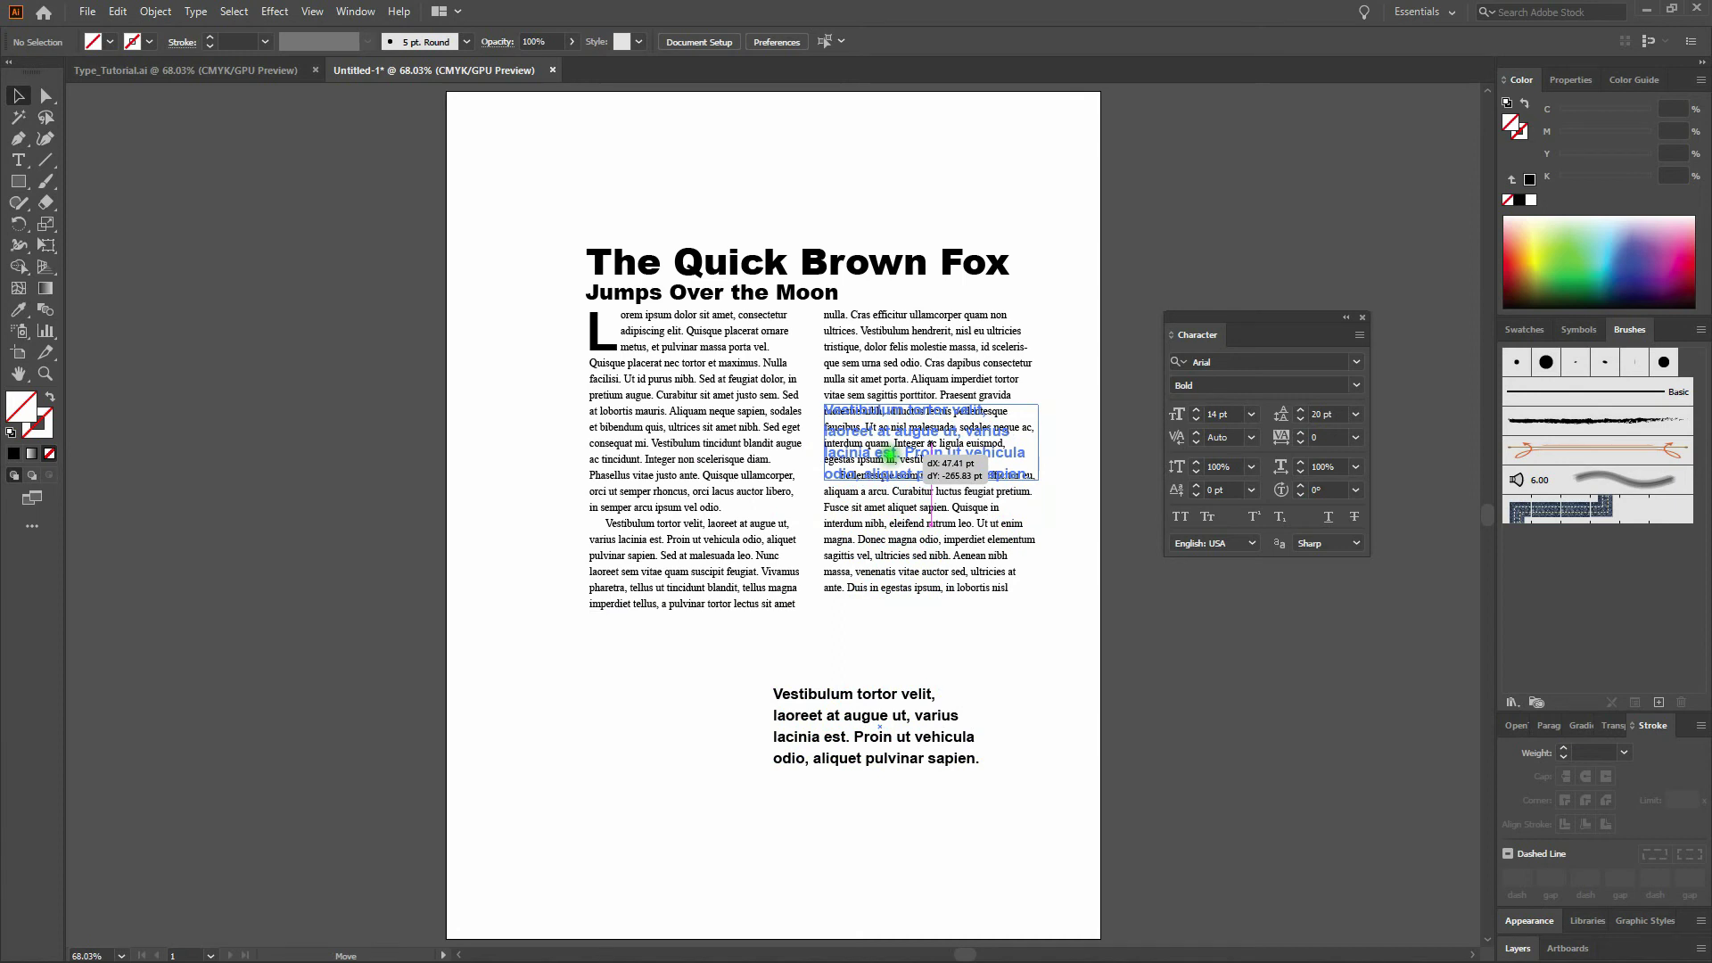
drag(889, 455, 889, 454)
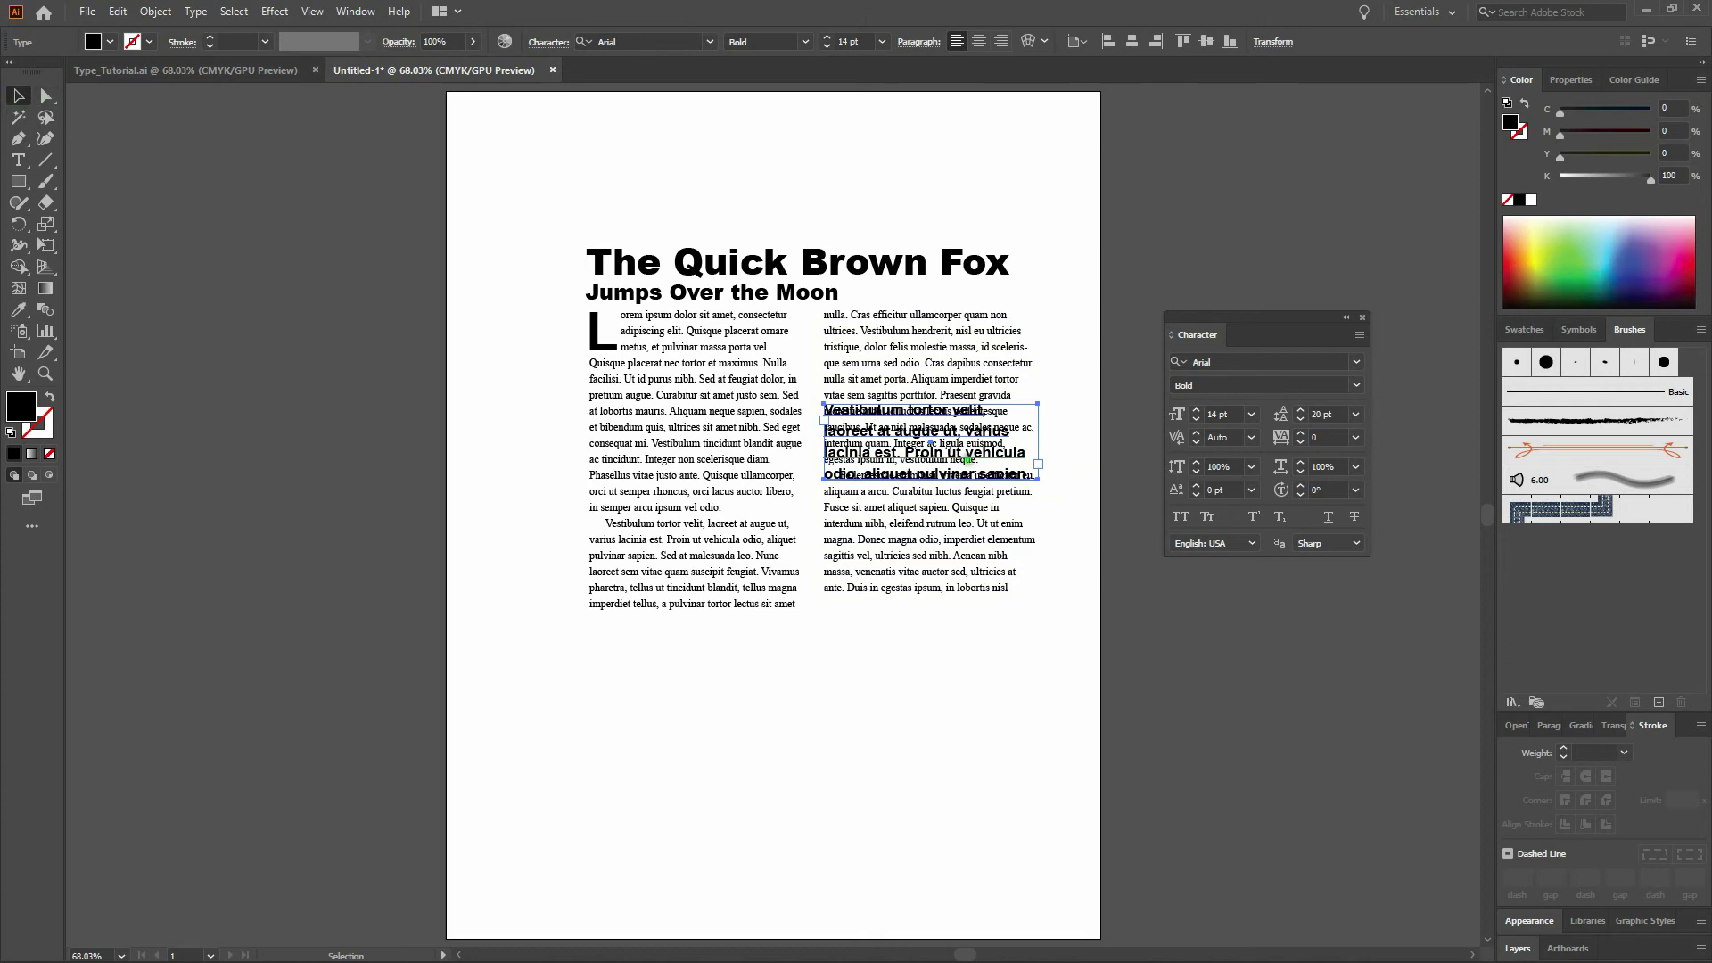
click(155, 10)
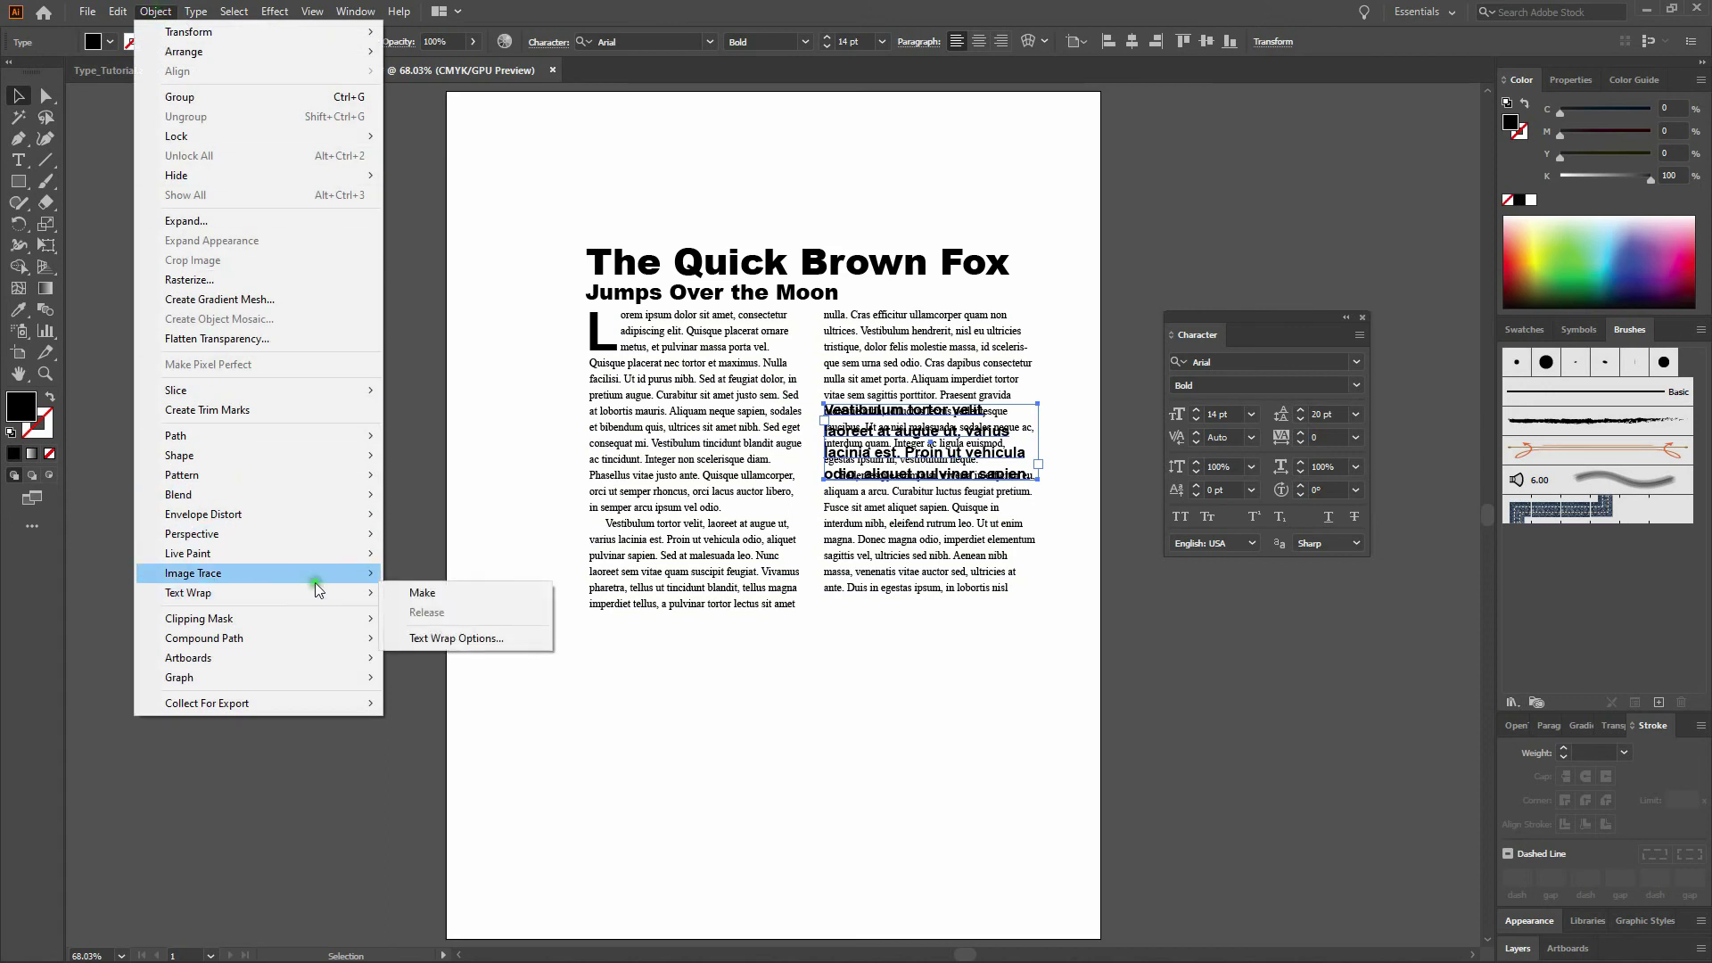
click(424, 592)
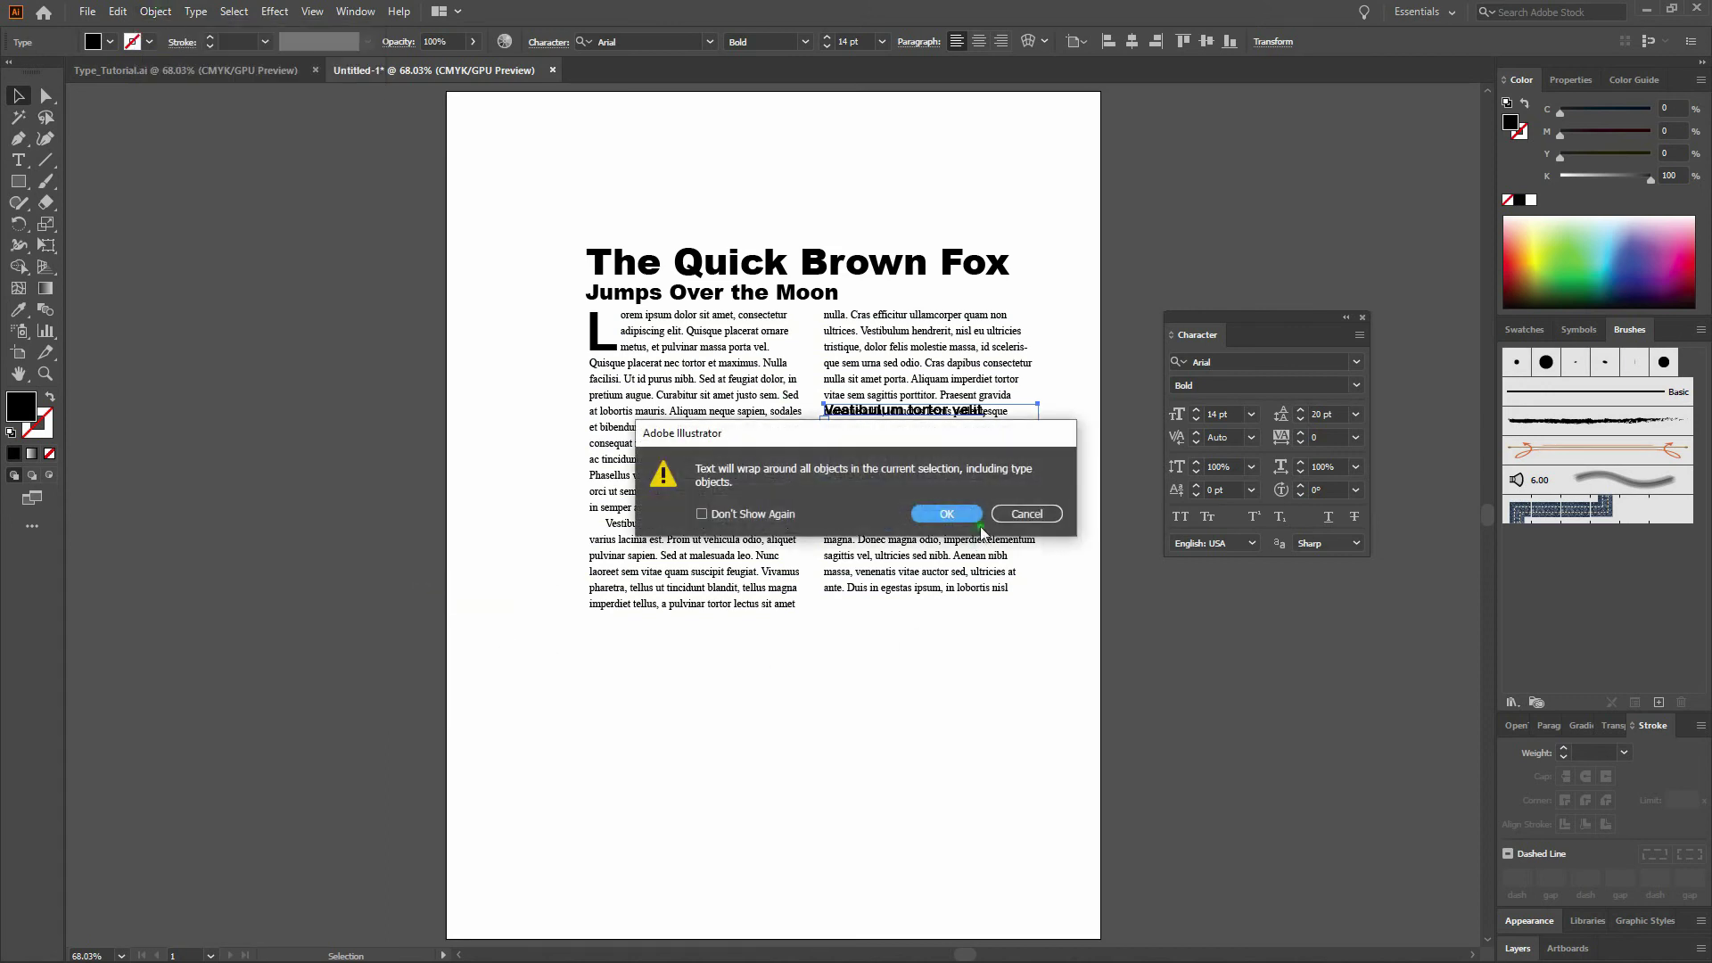
click(963, 512)
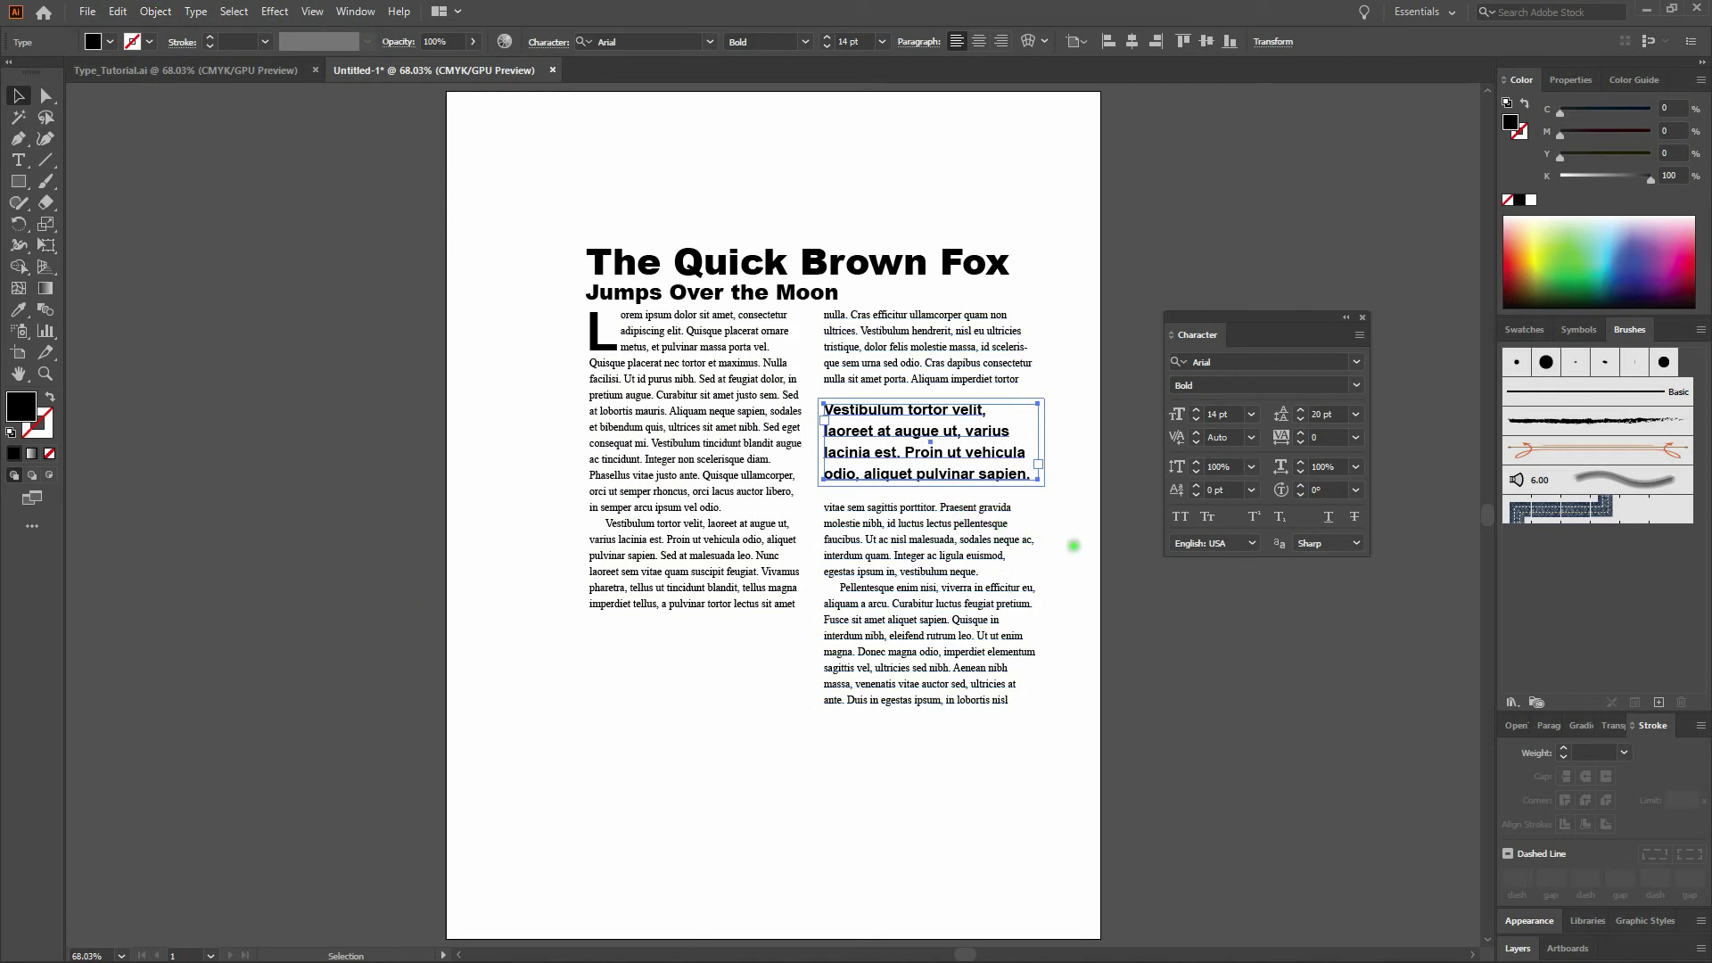
click(1064, 560)
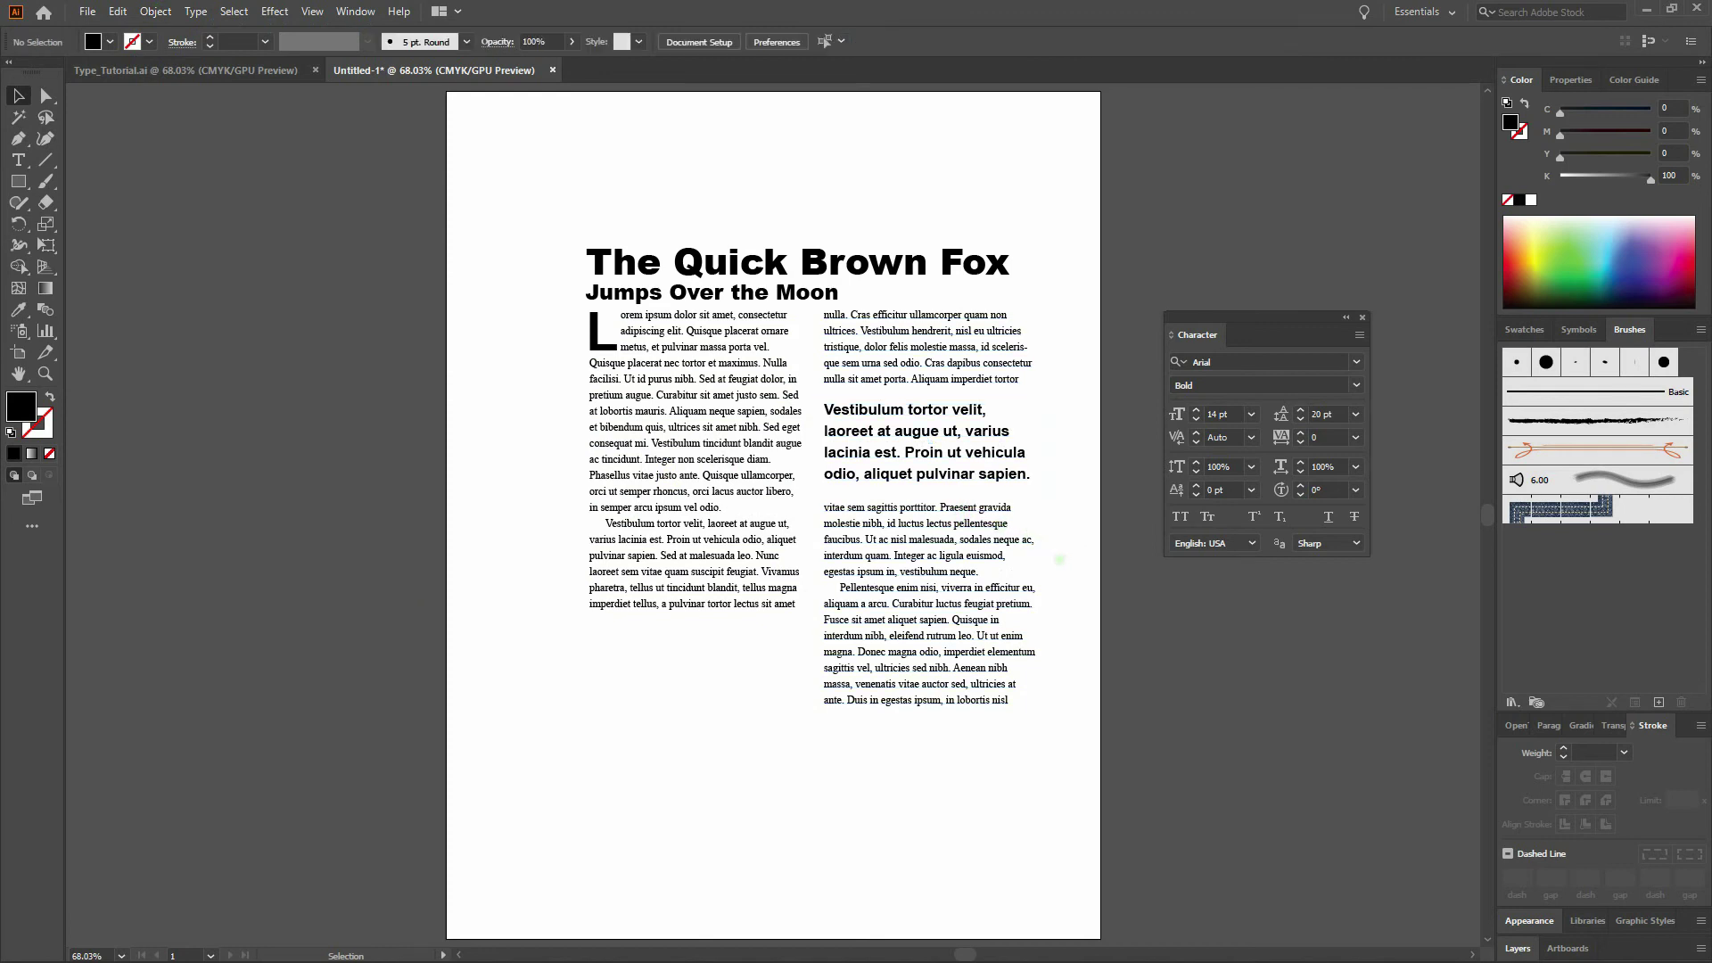
- Reduce the pull quote's text wrap offset to 3 pt with the preview enabled
click(936, 468)
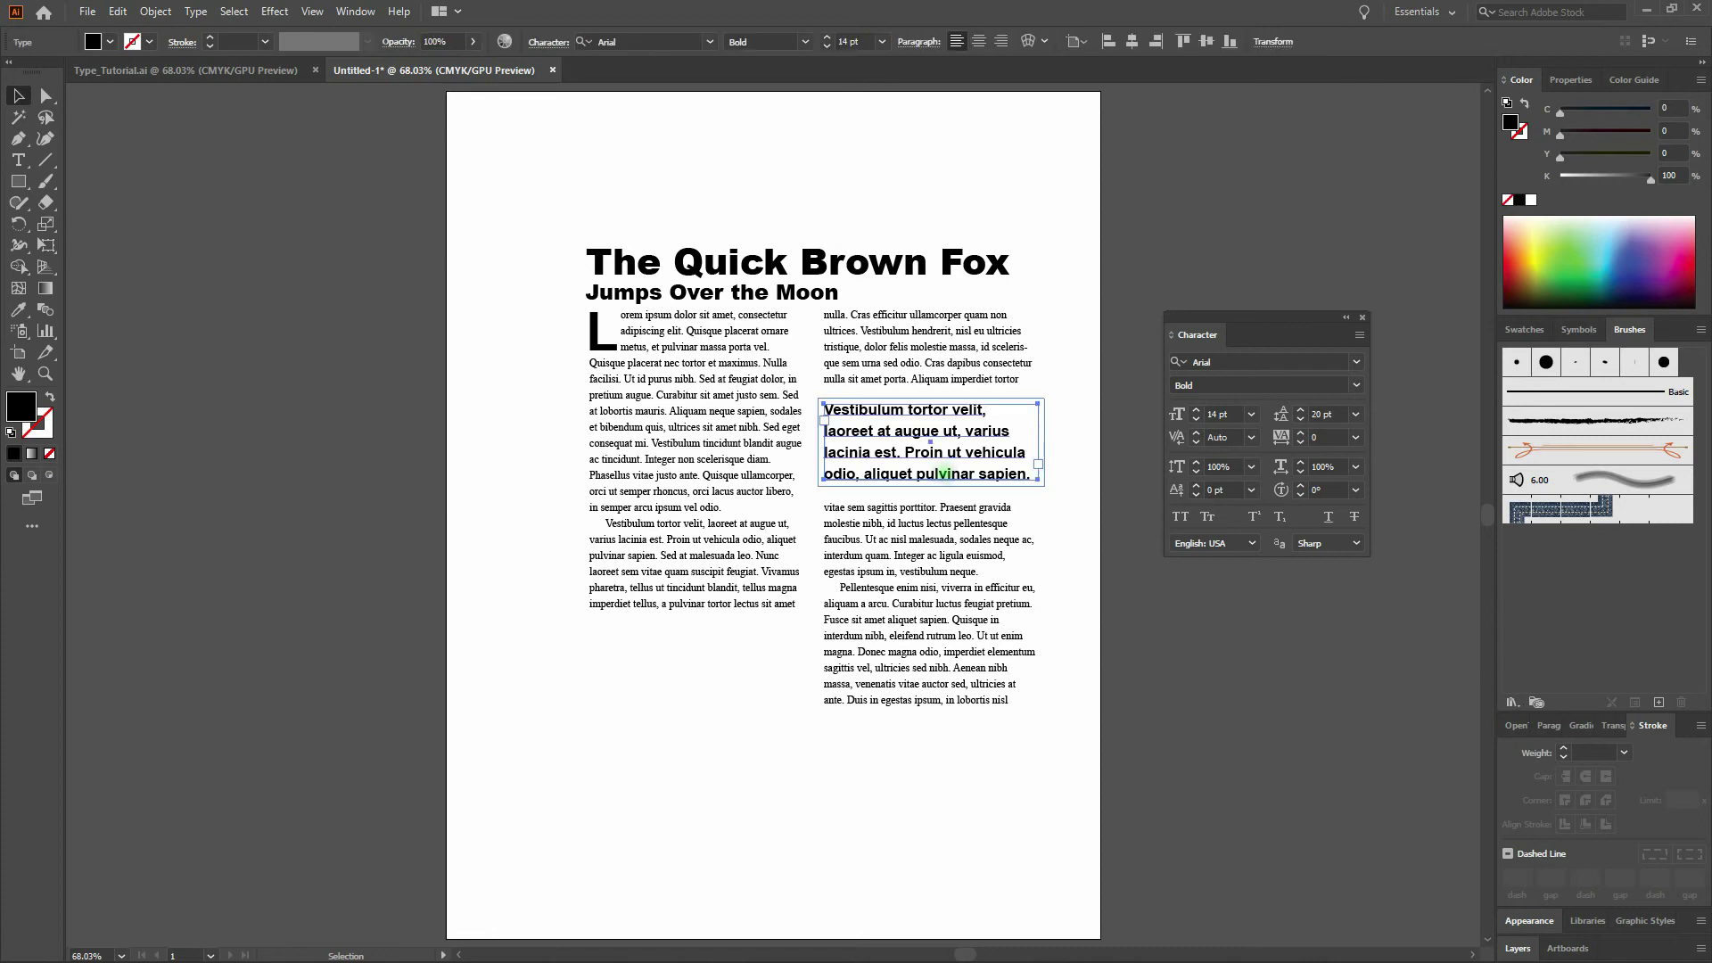
click(157, 13)
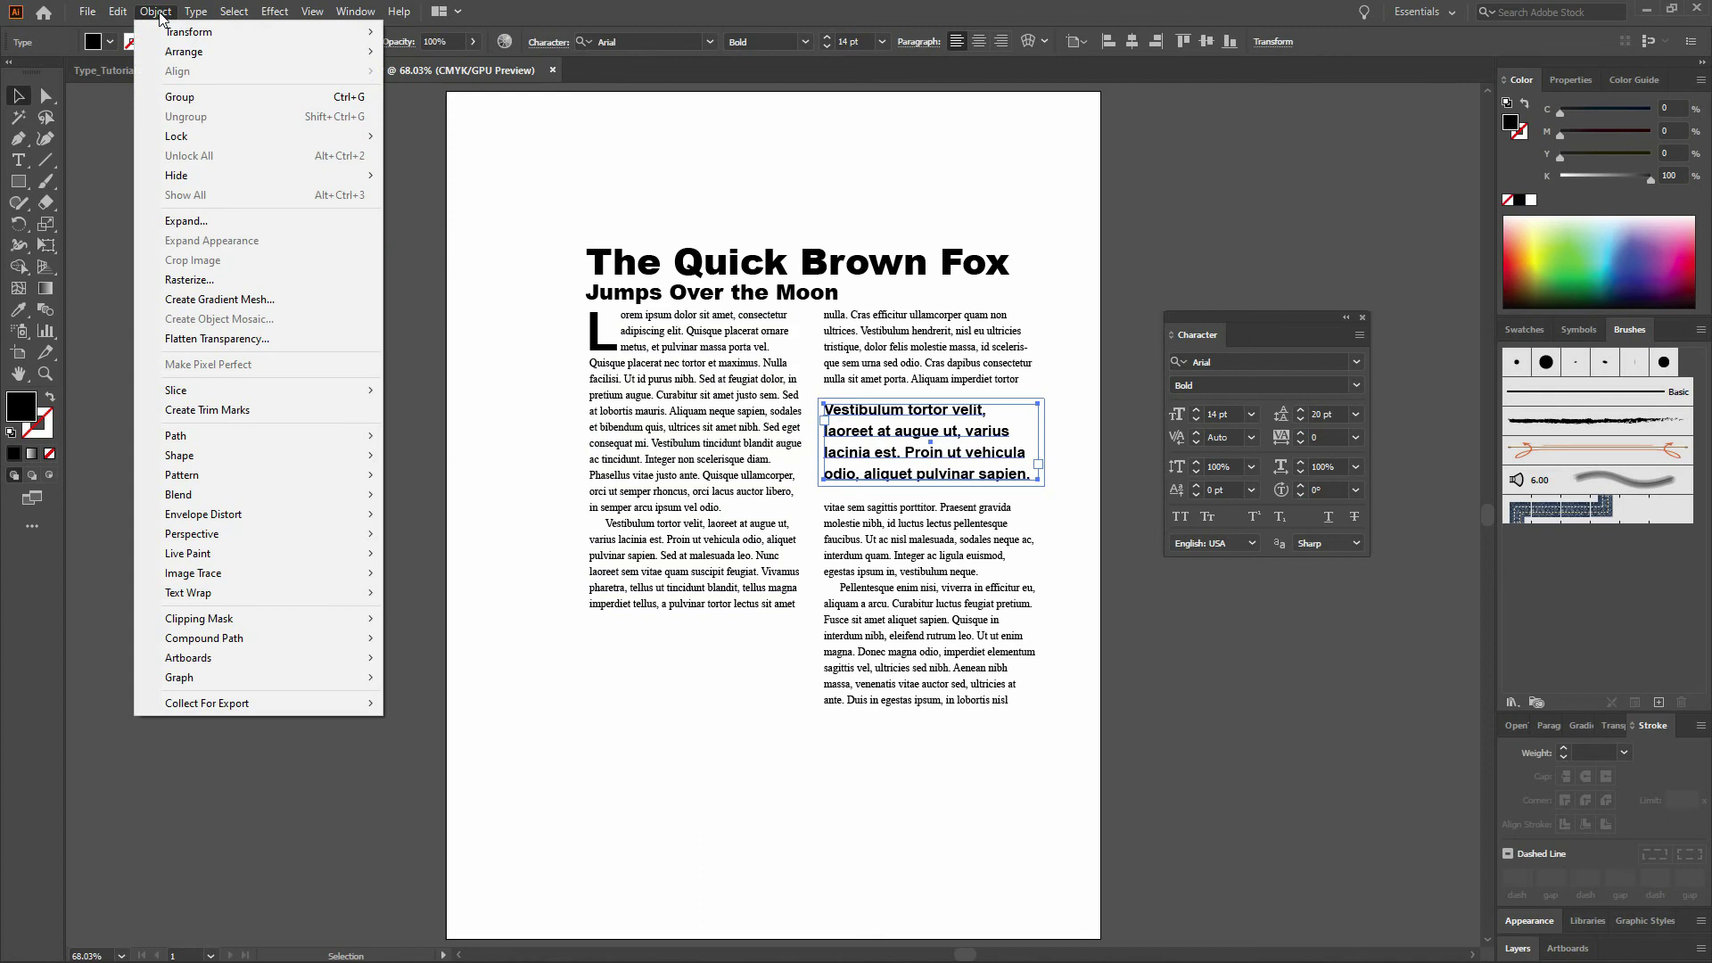
mouse_move(258, 593)
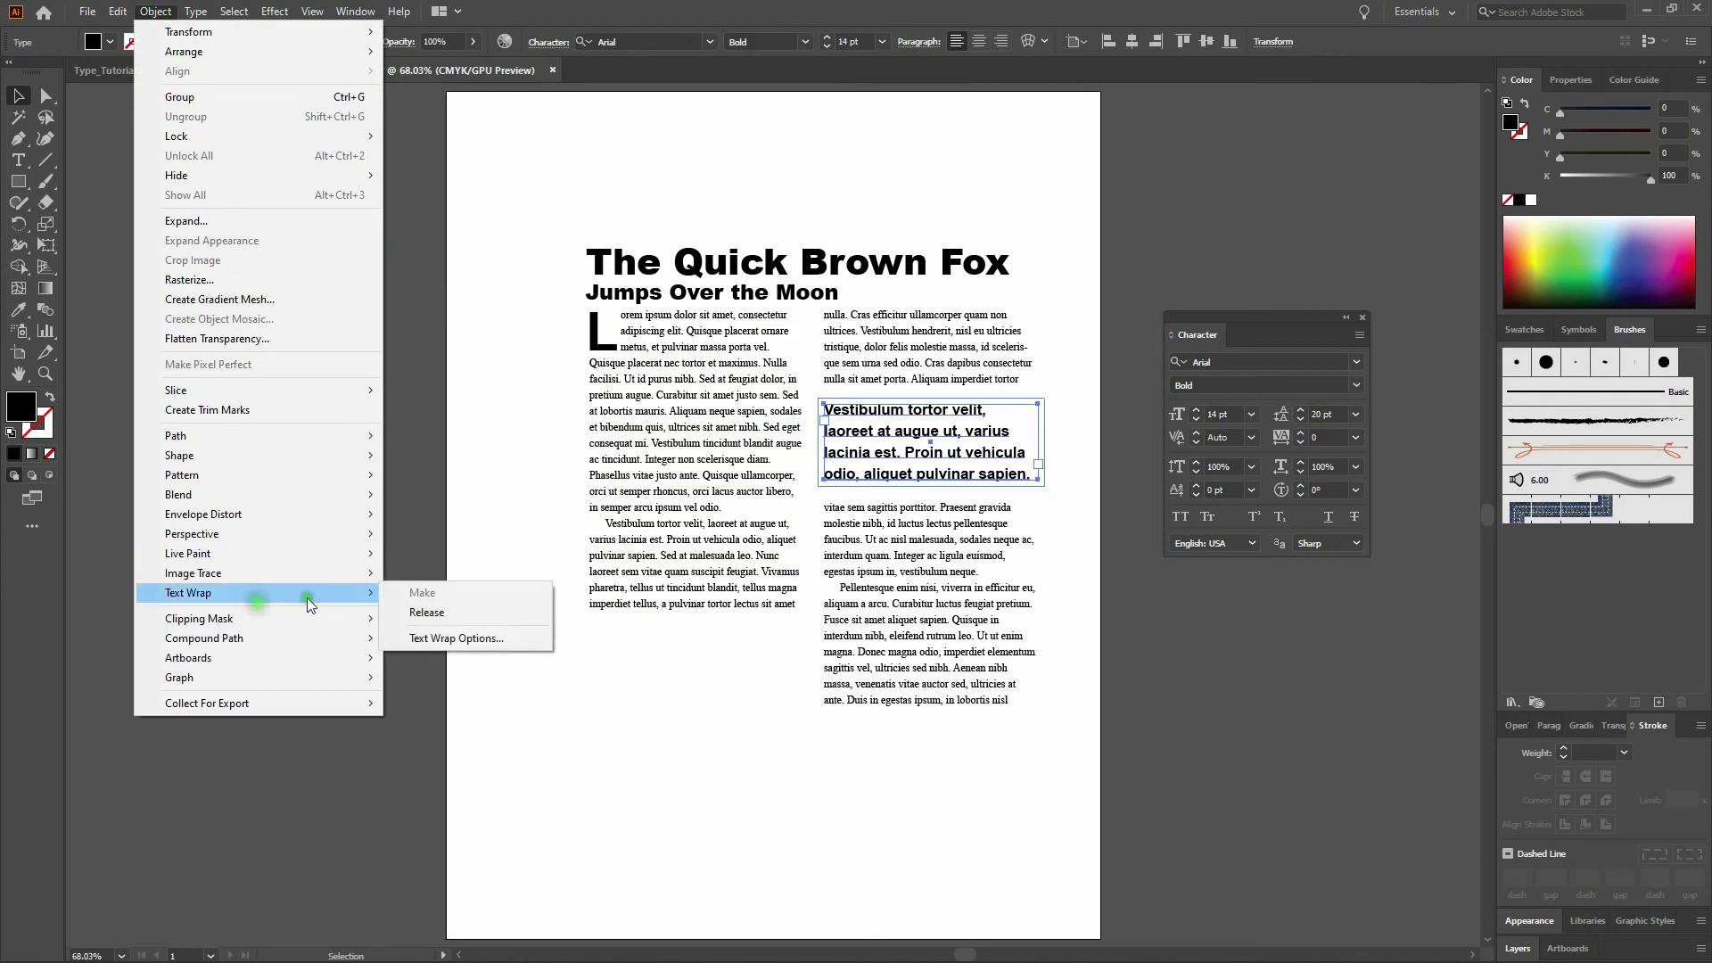
click(484, 645)
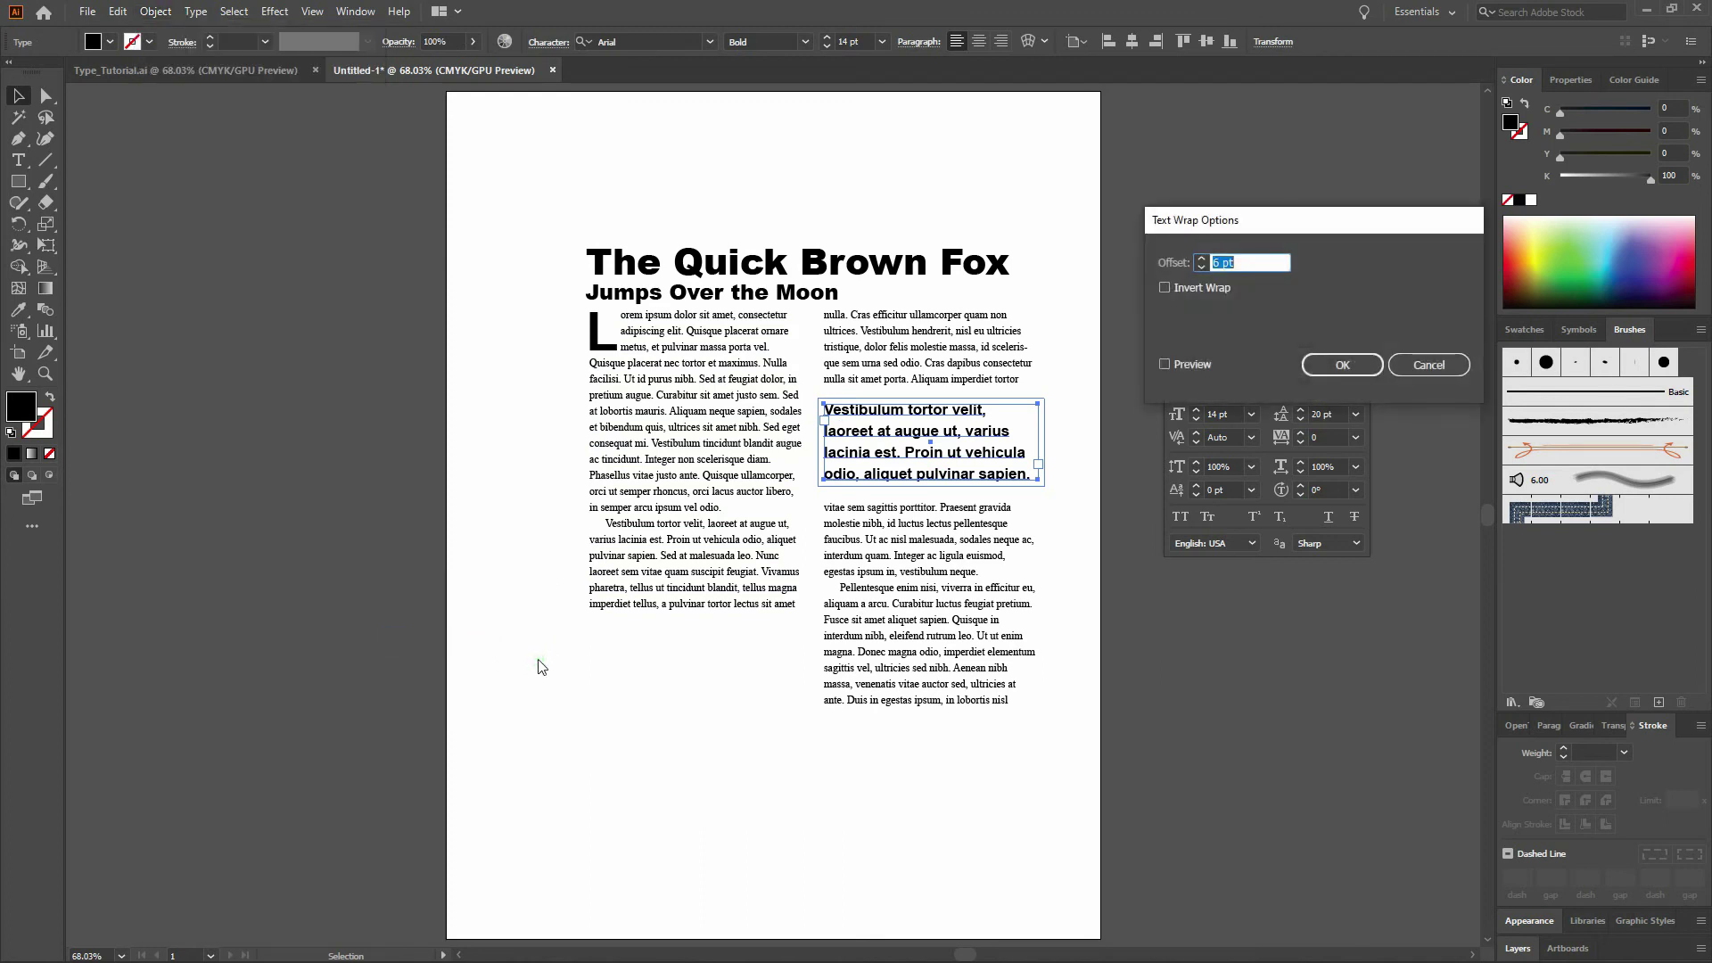
click(1164, 363)
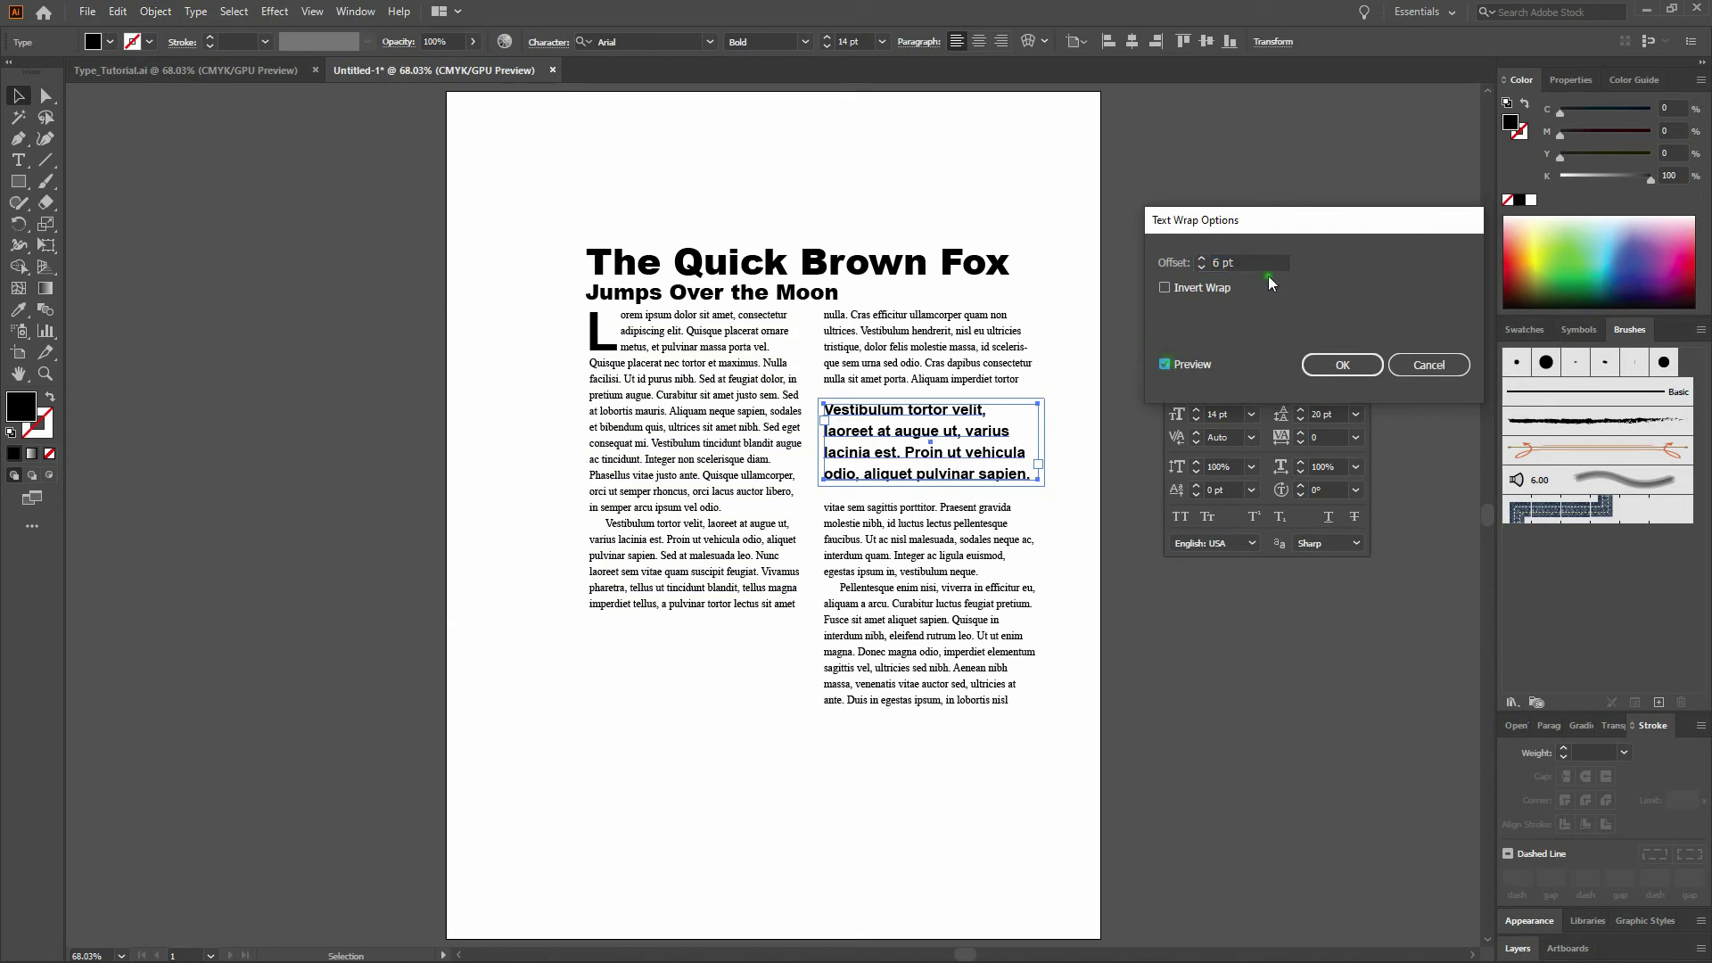
key(Down)
key(Down)
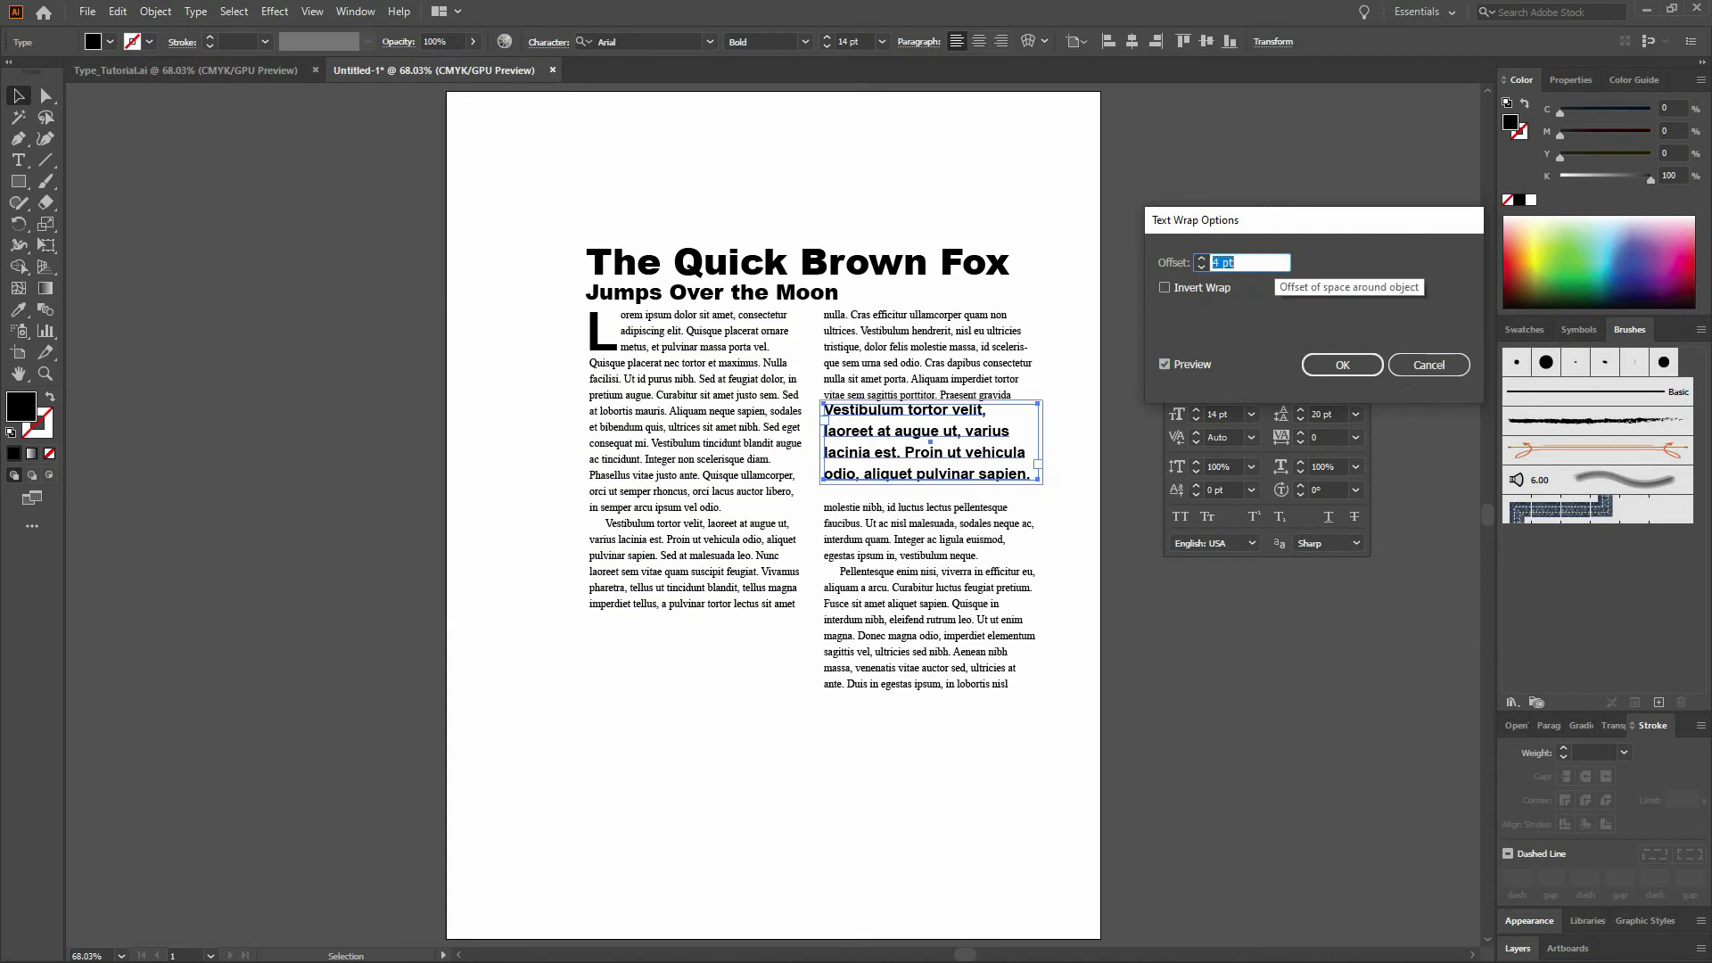
key(Down)
click(1357, 362)
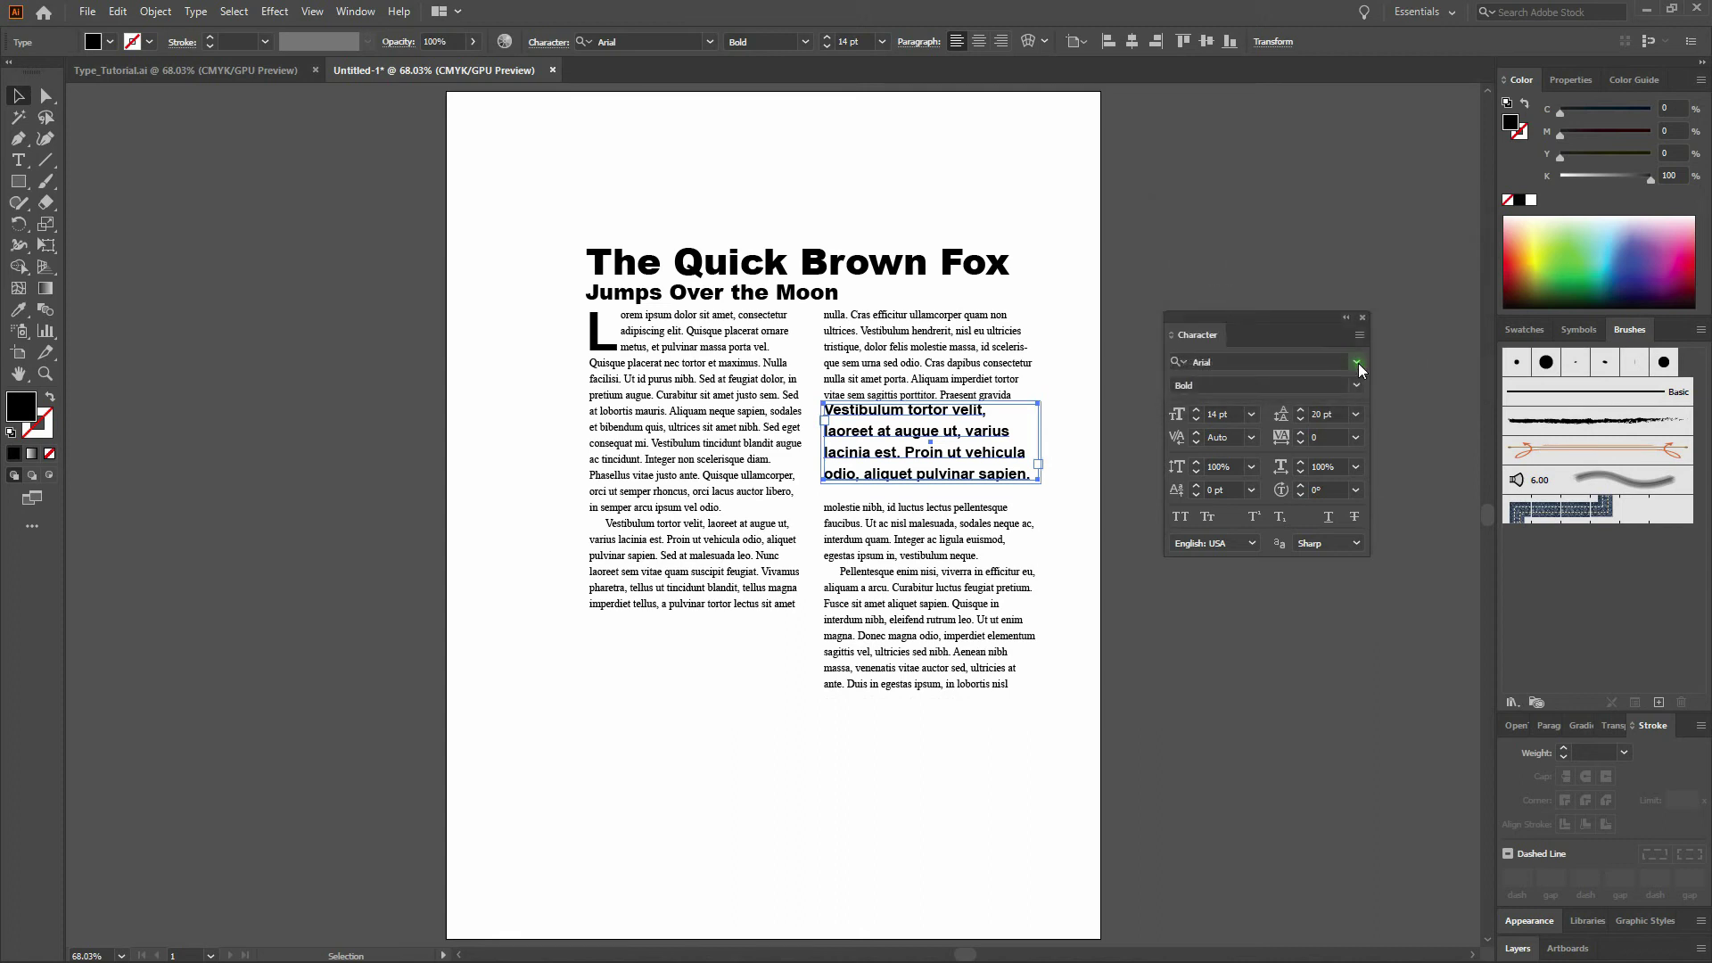
- Nudge the pull quote down until it sits evenly between the body lines above and below it, and deselect it
key(Down)
key(Down)
key(Down)
key(Down)
key(Down)
key(Down)
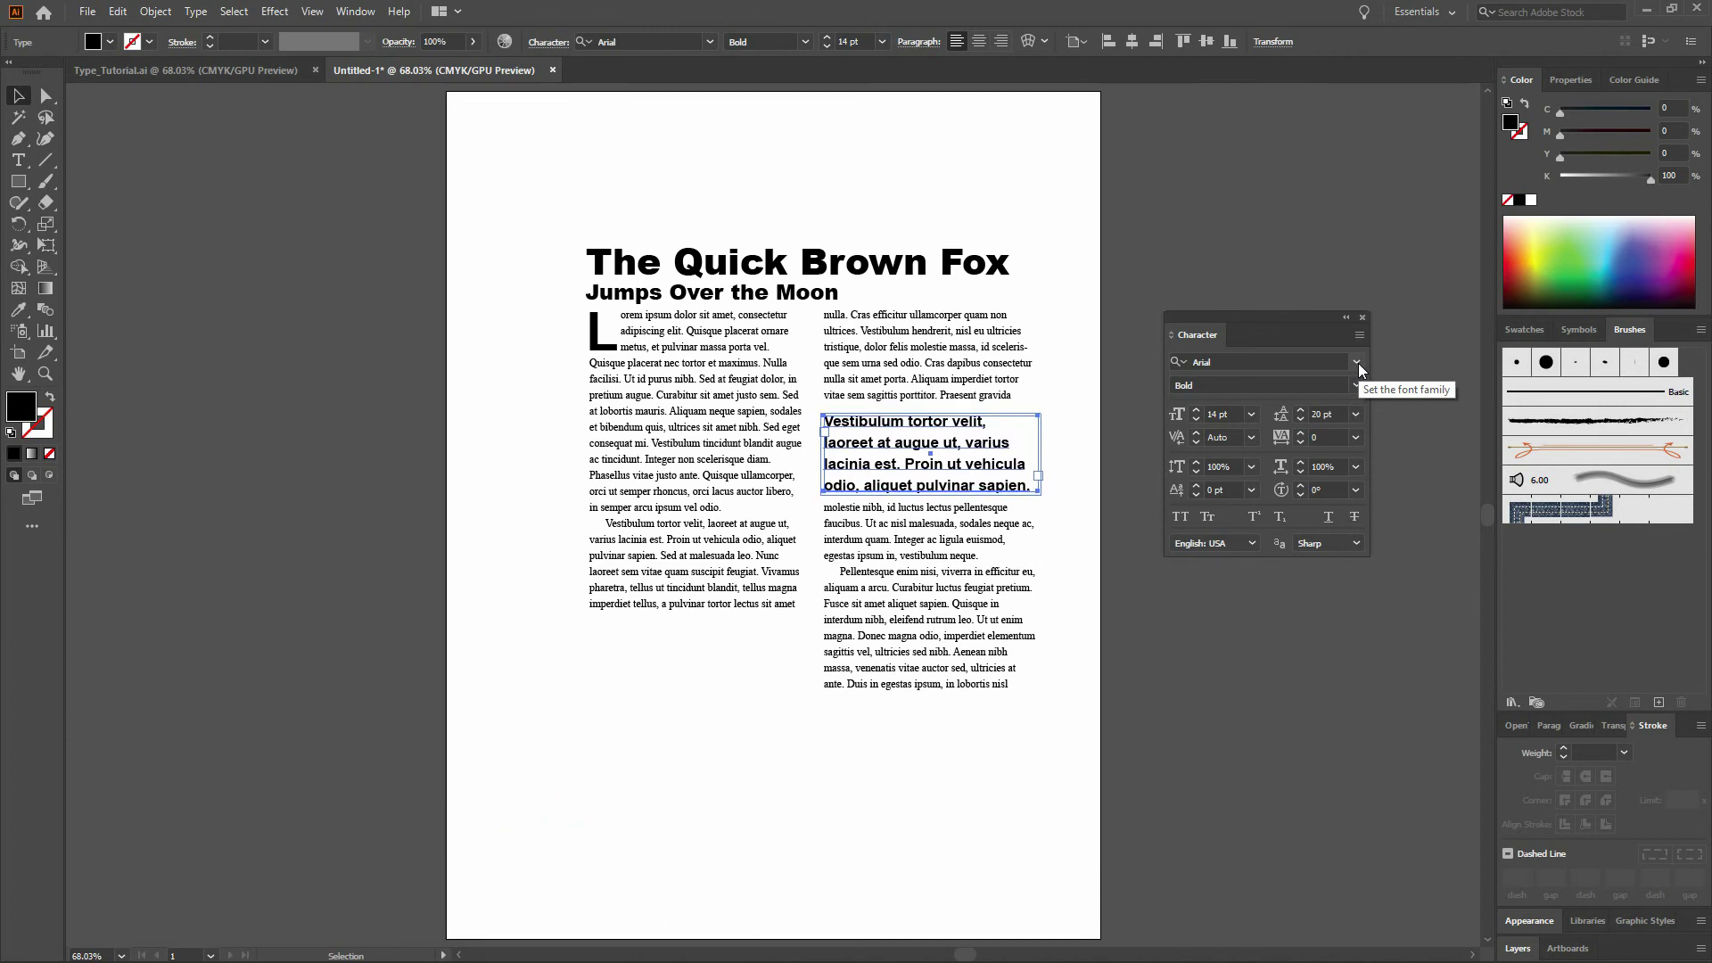
key(Up)
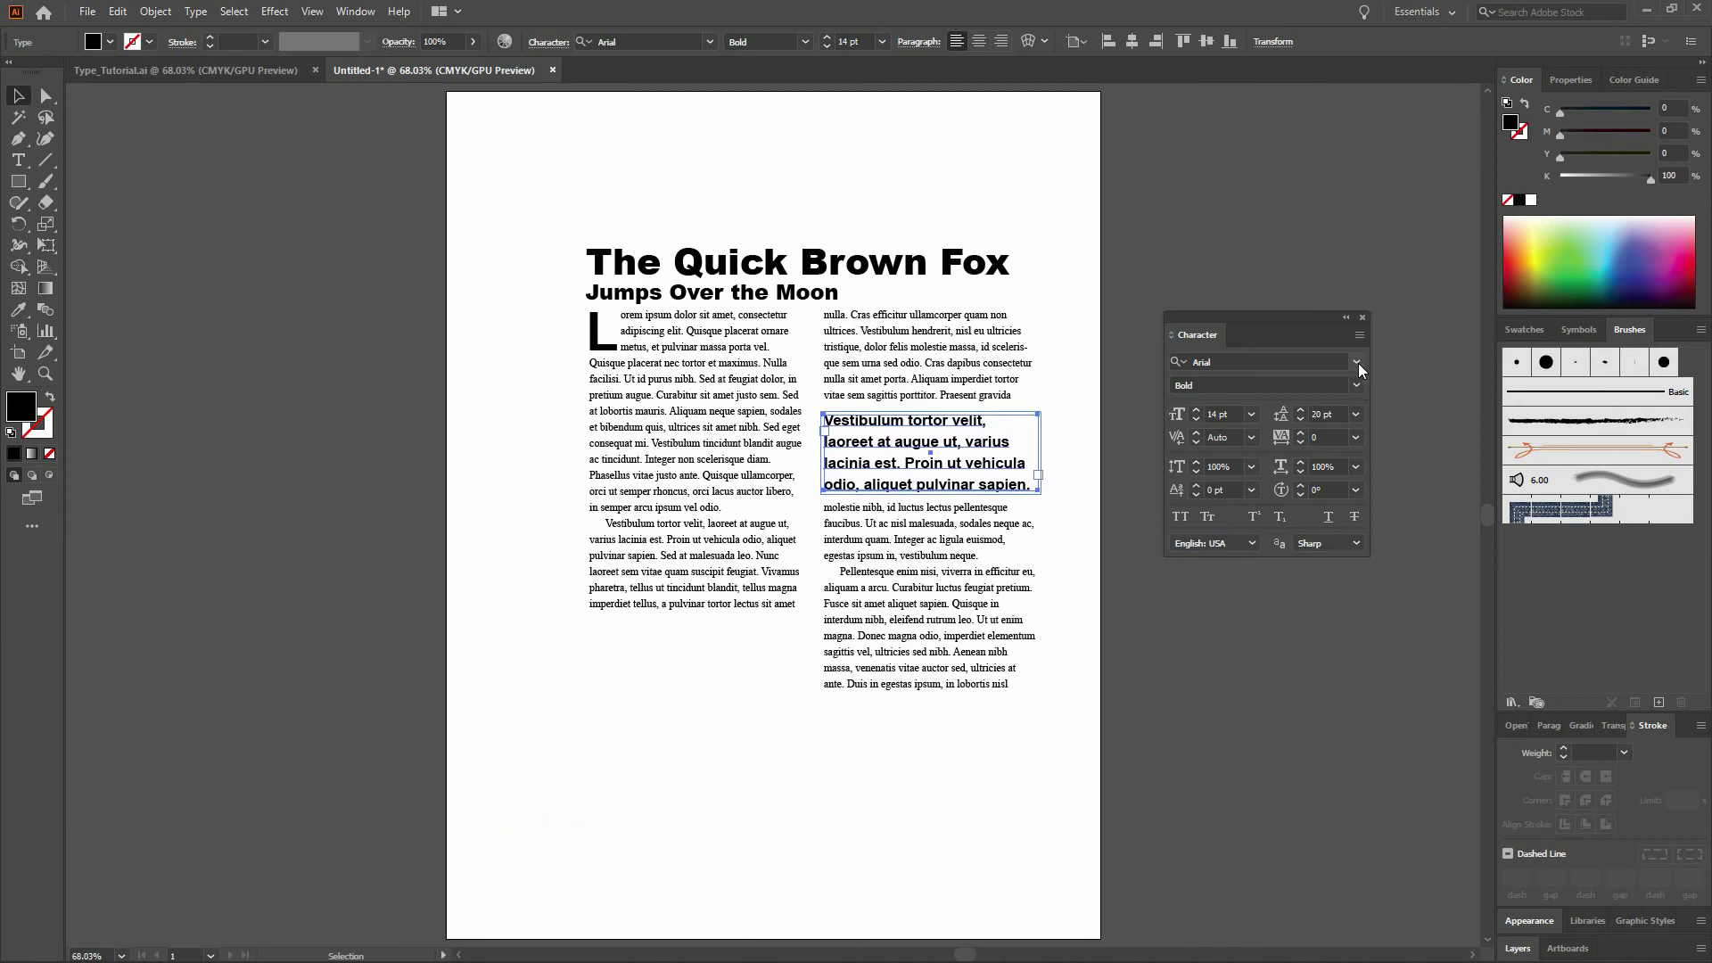
click(1077, 237)
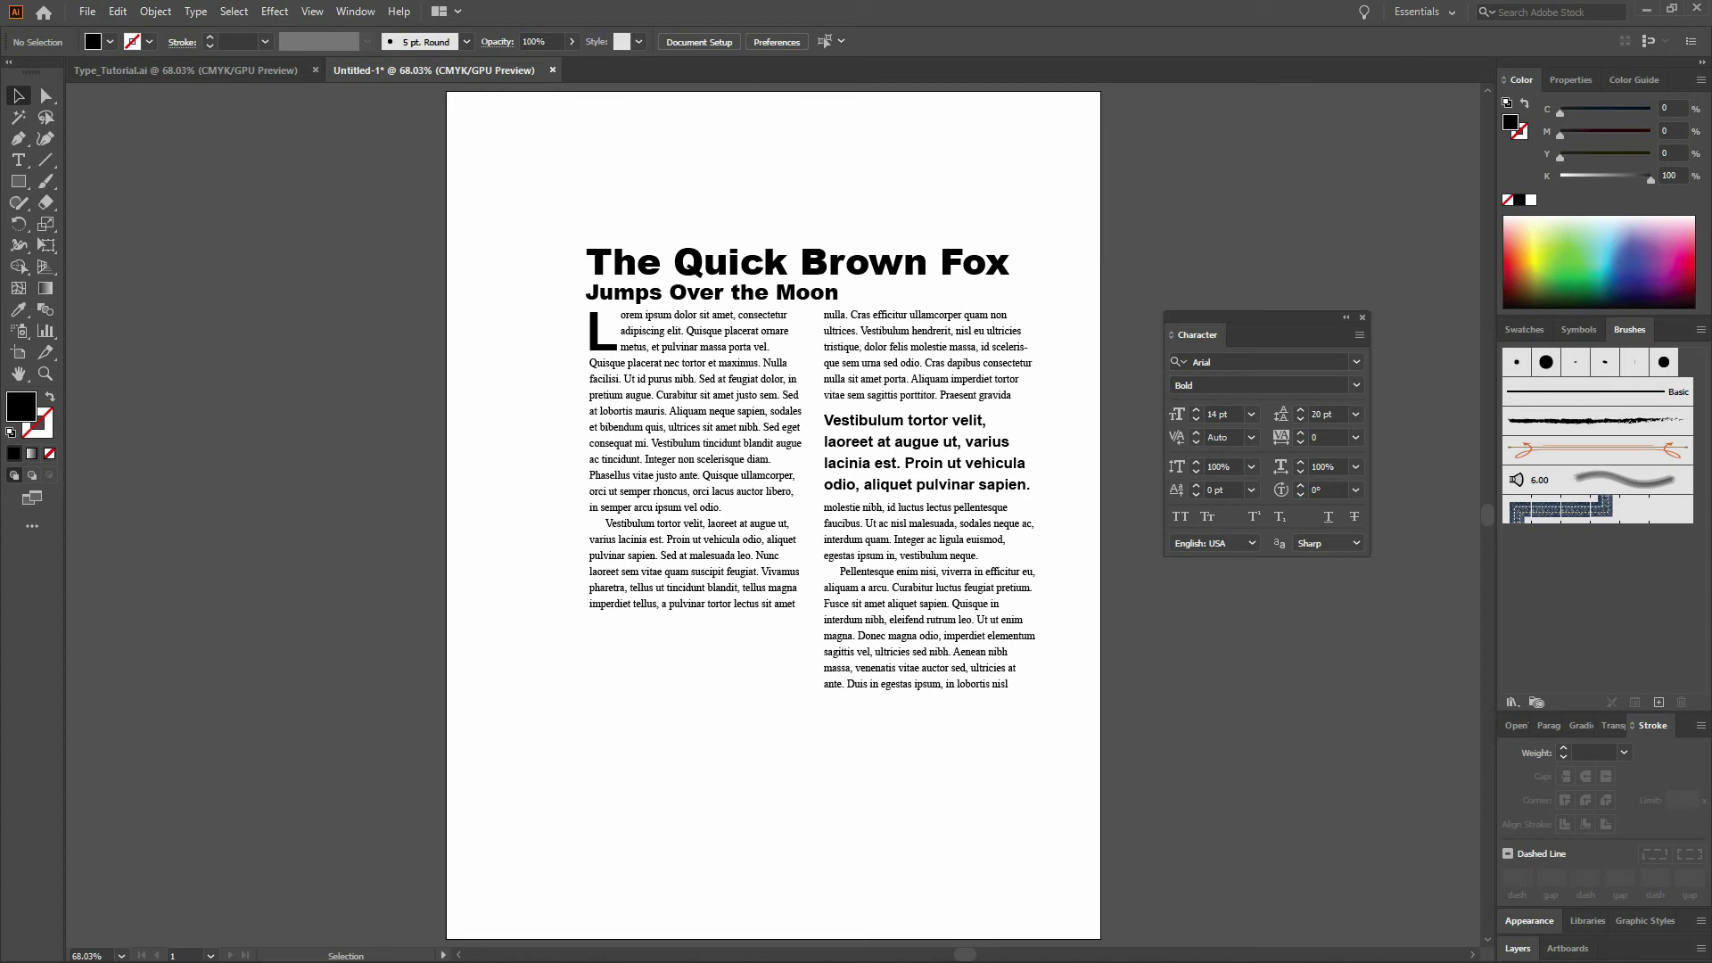
- Lower the two bottom anchor points of the first column's frame with Direct Selection until the frame is 330 pt high, and deselect it
key(a)
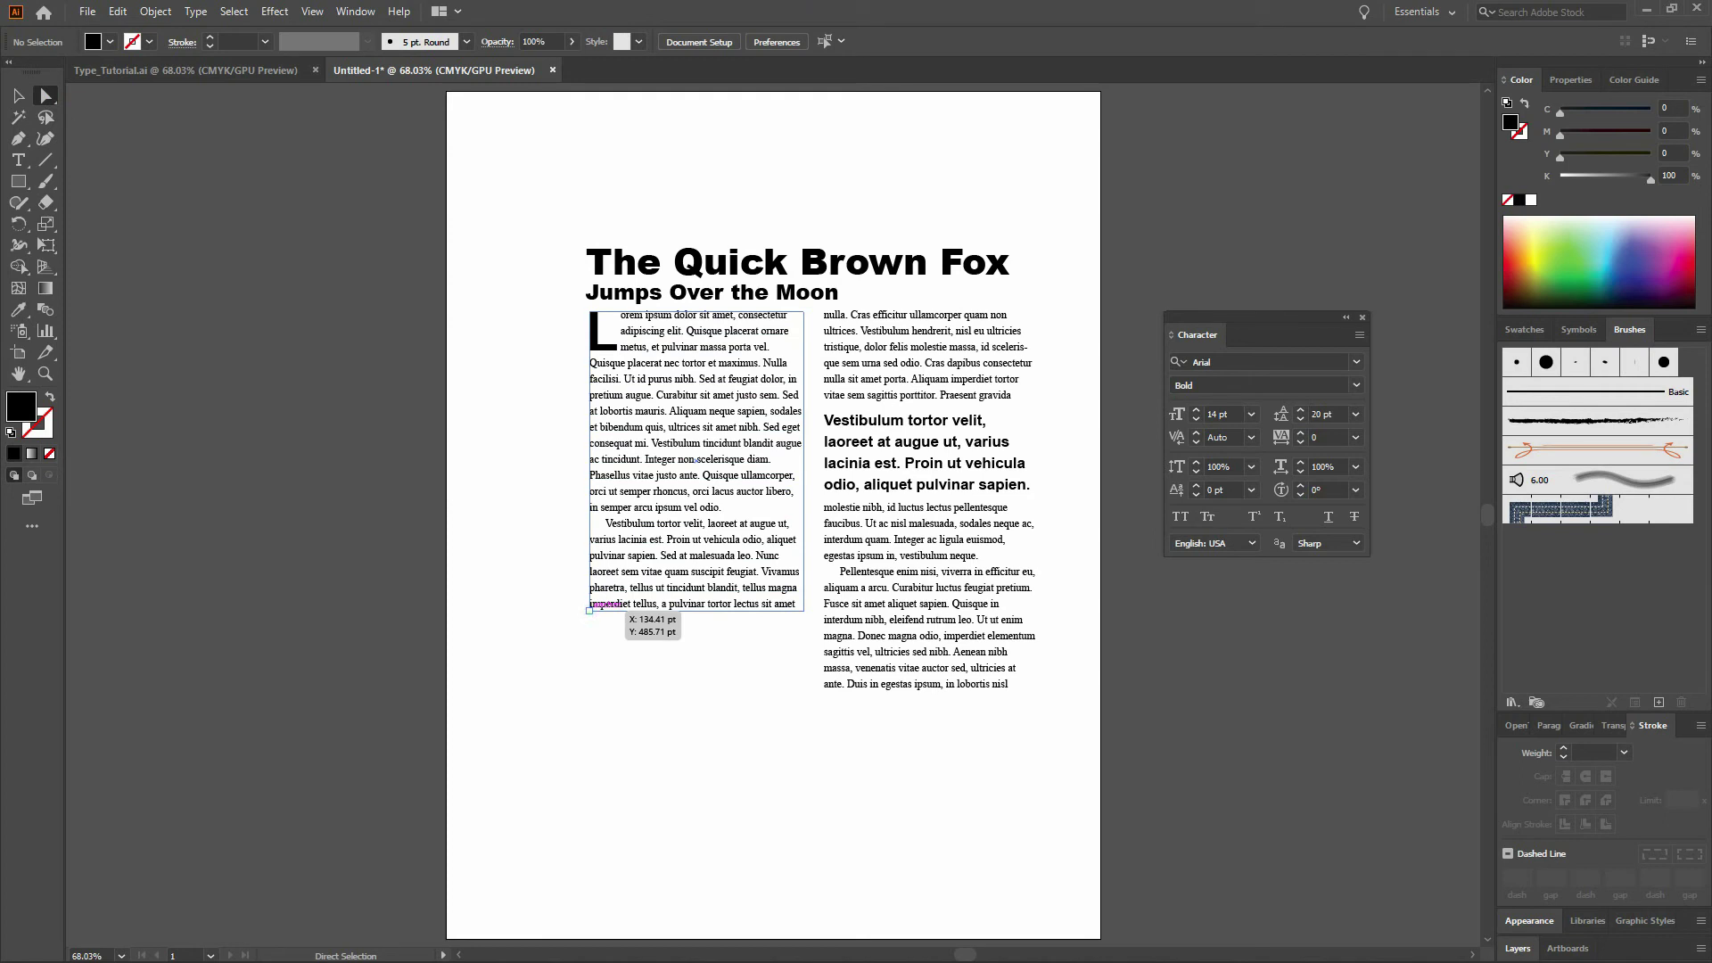
click(588, 610)
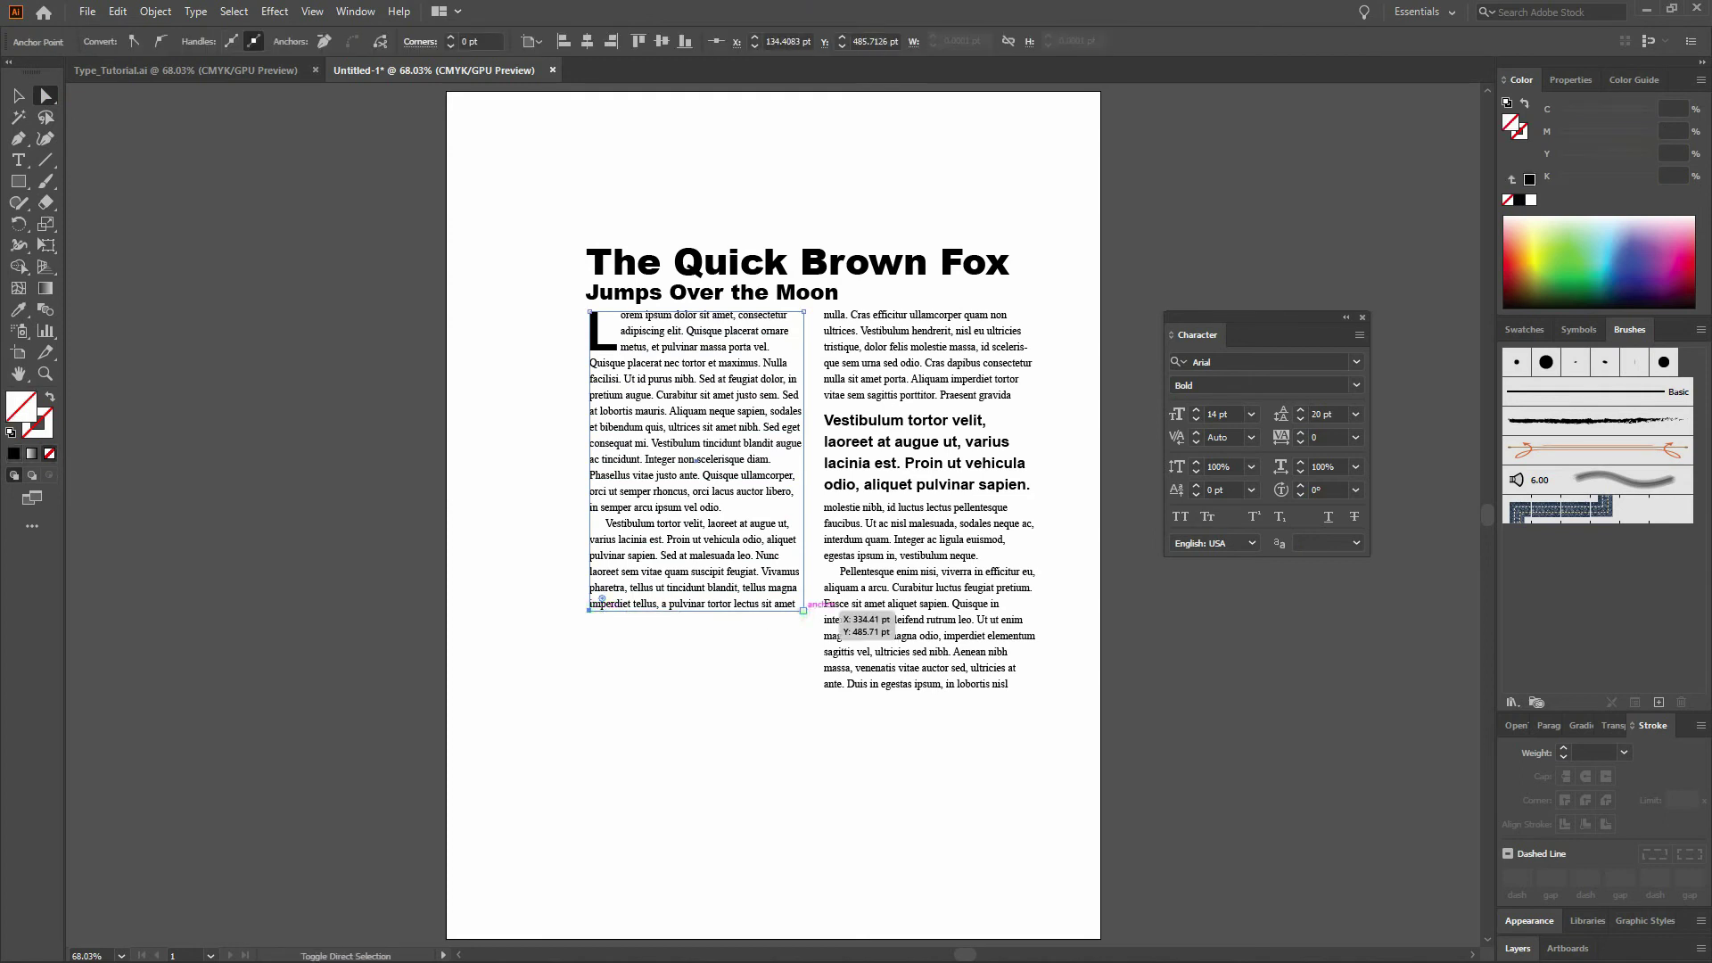
click(791, 603)
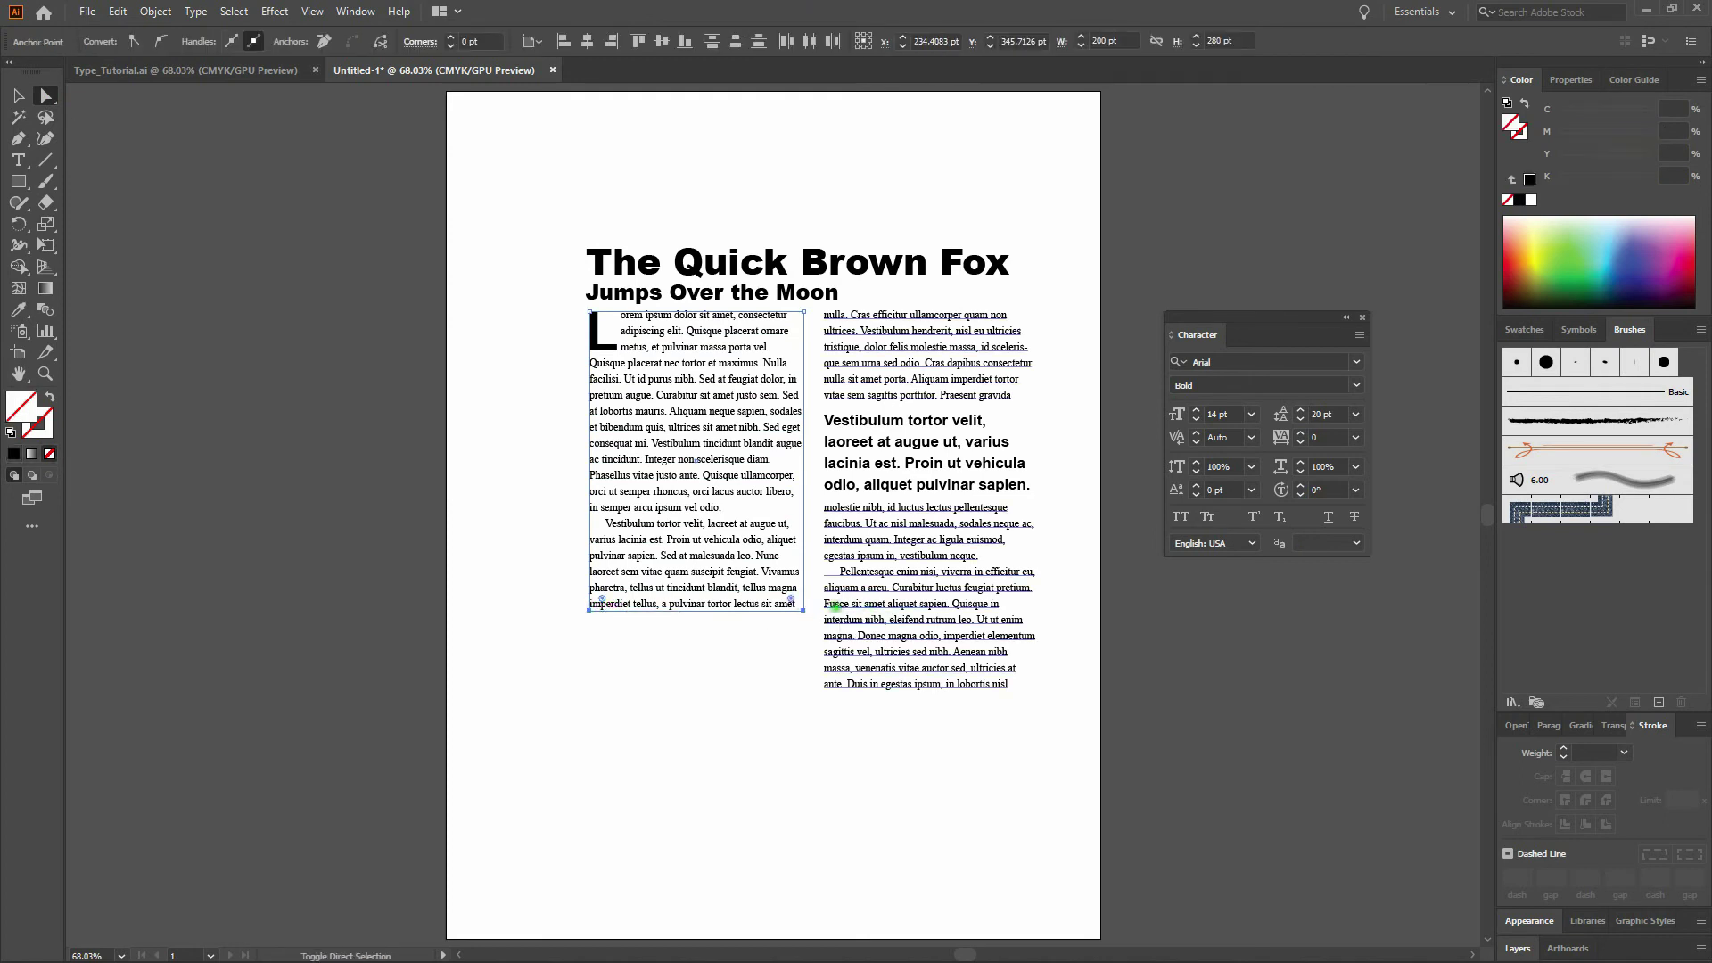
drag(791, 610, 791, 665)
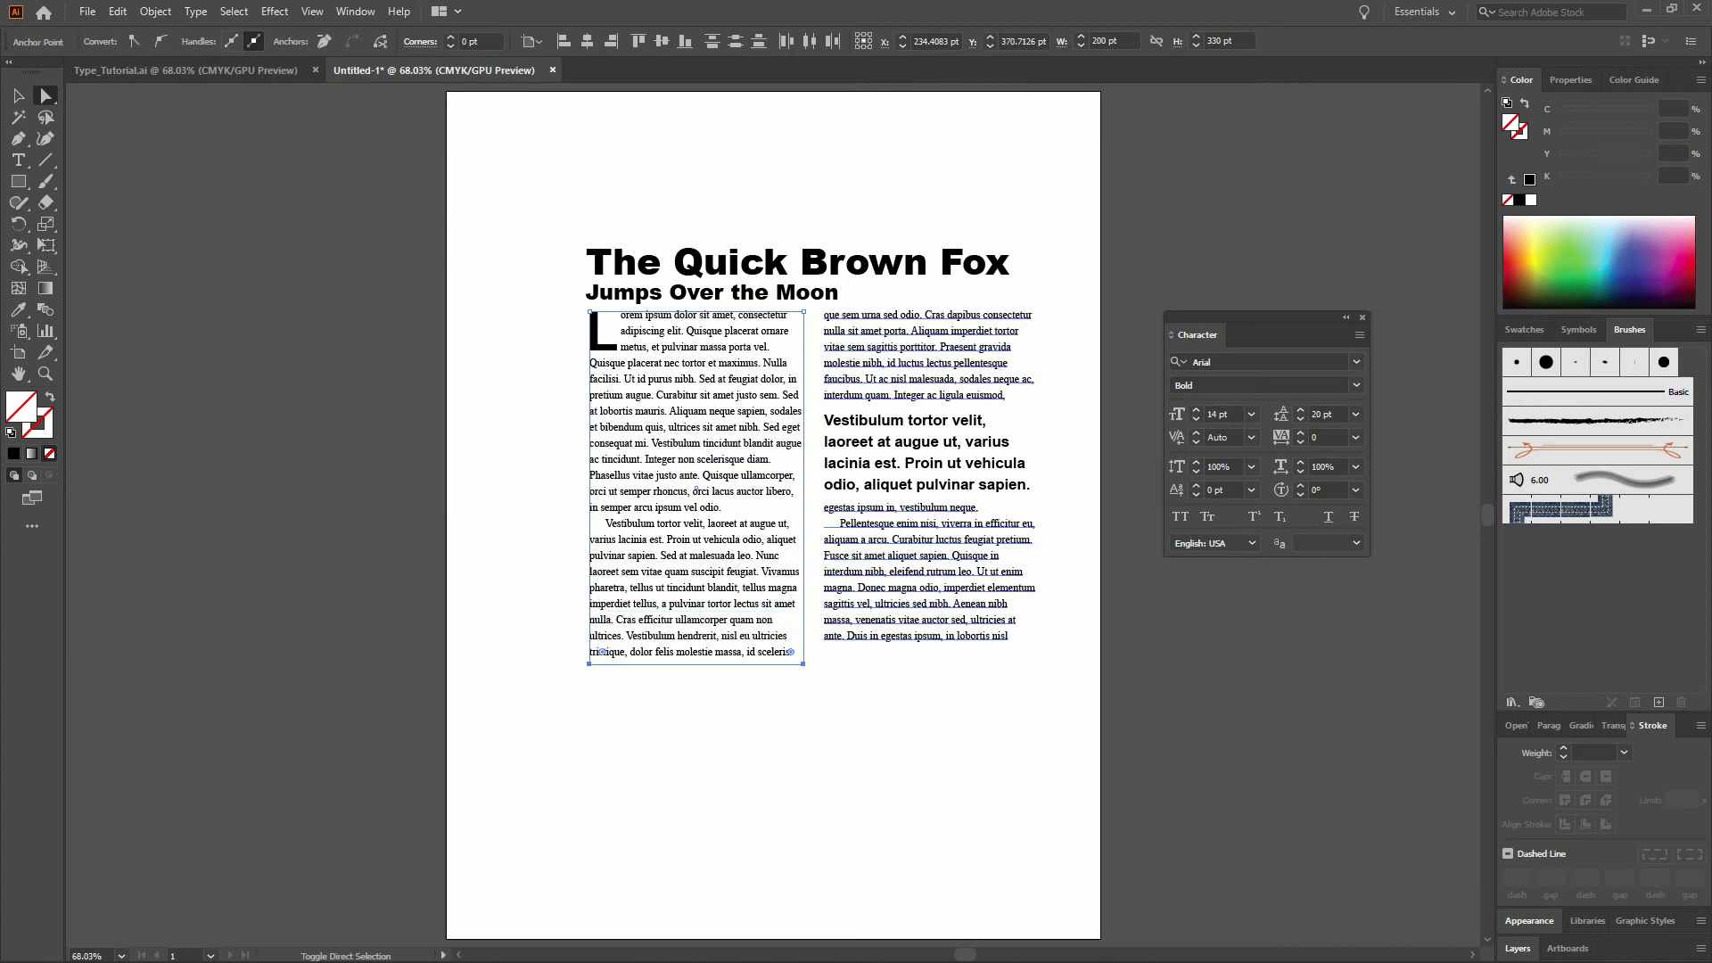
click(879, 699)
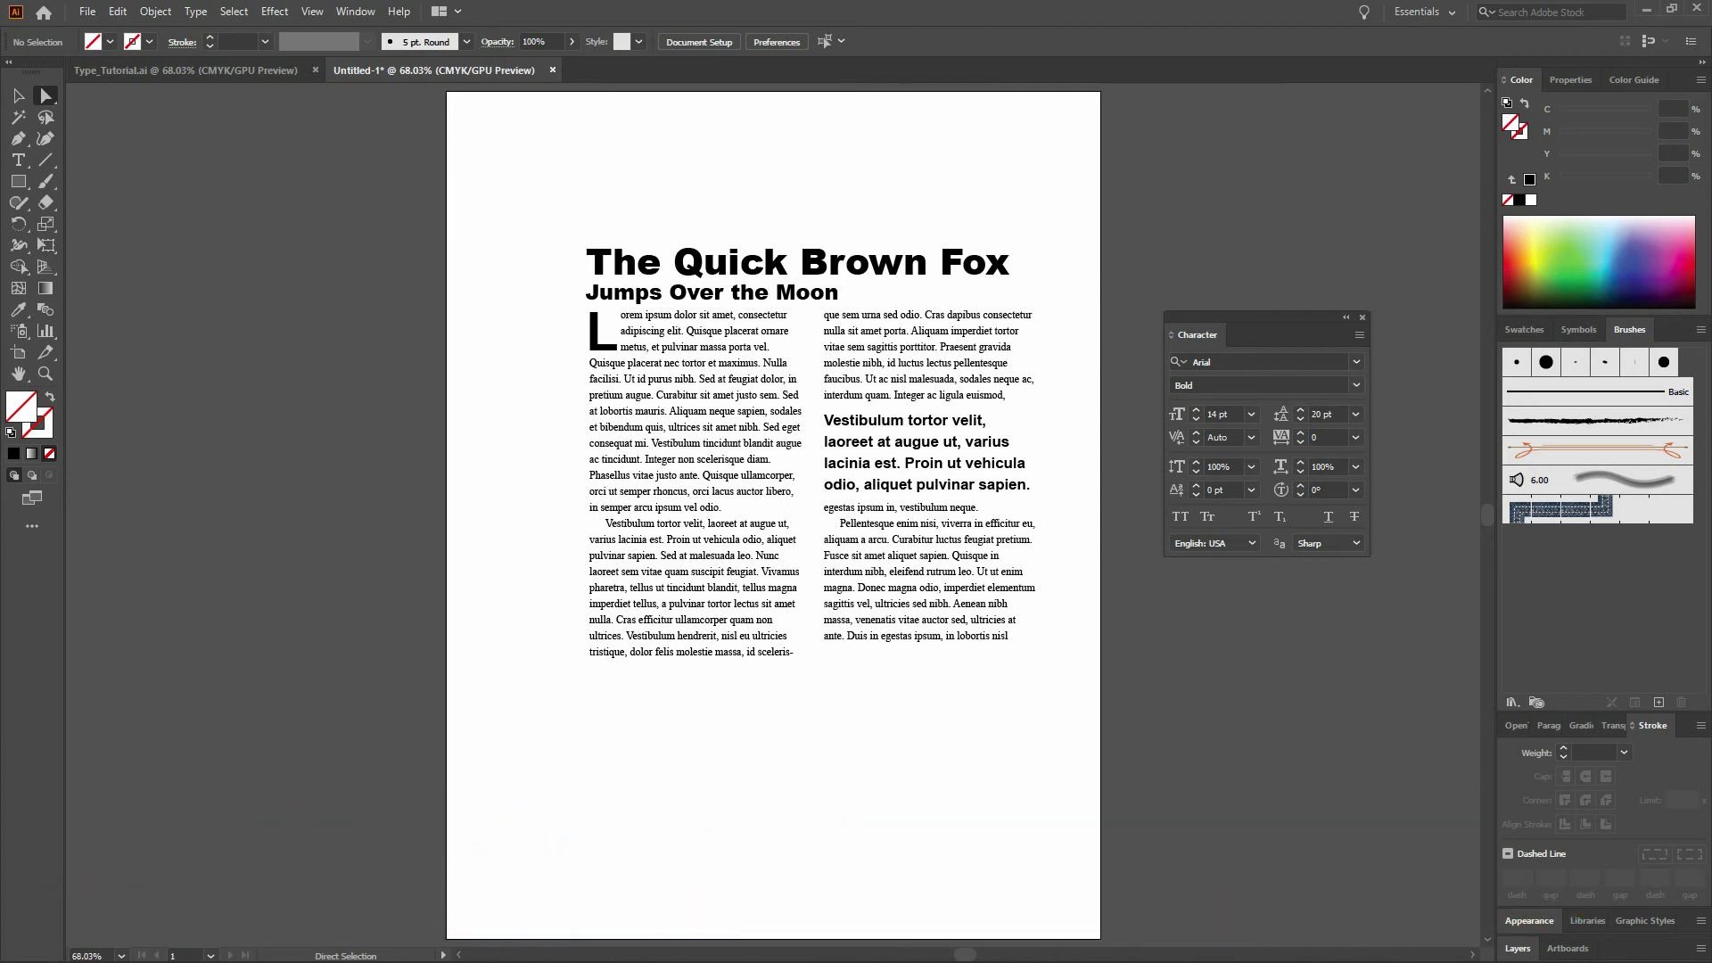
- Set the tracking of the second body paragraph, starting "Vestibulum tortor velit", to 10 and deselect the text
click(19, 163)
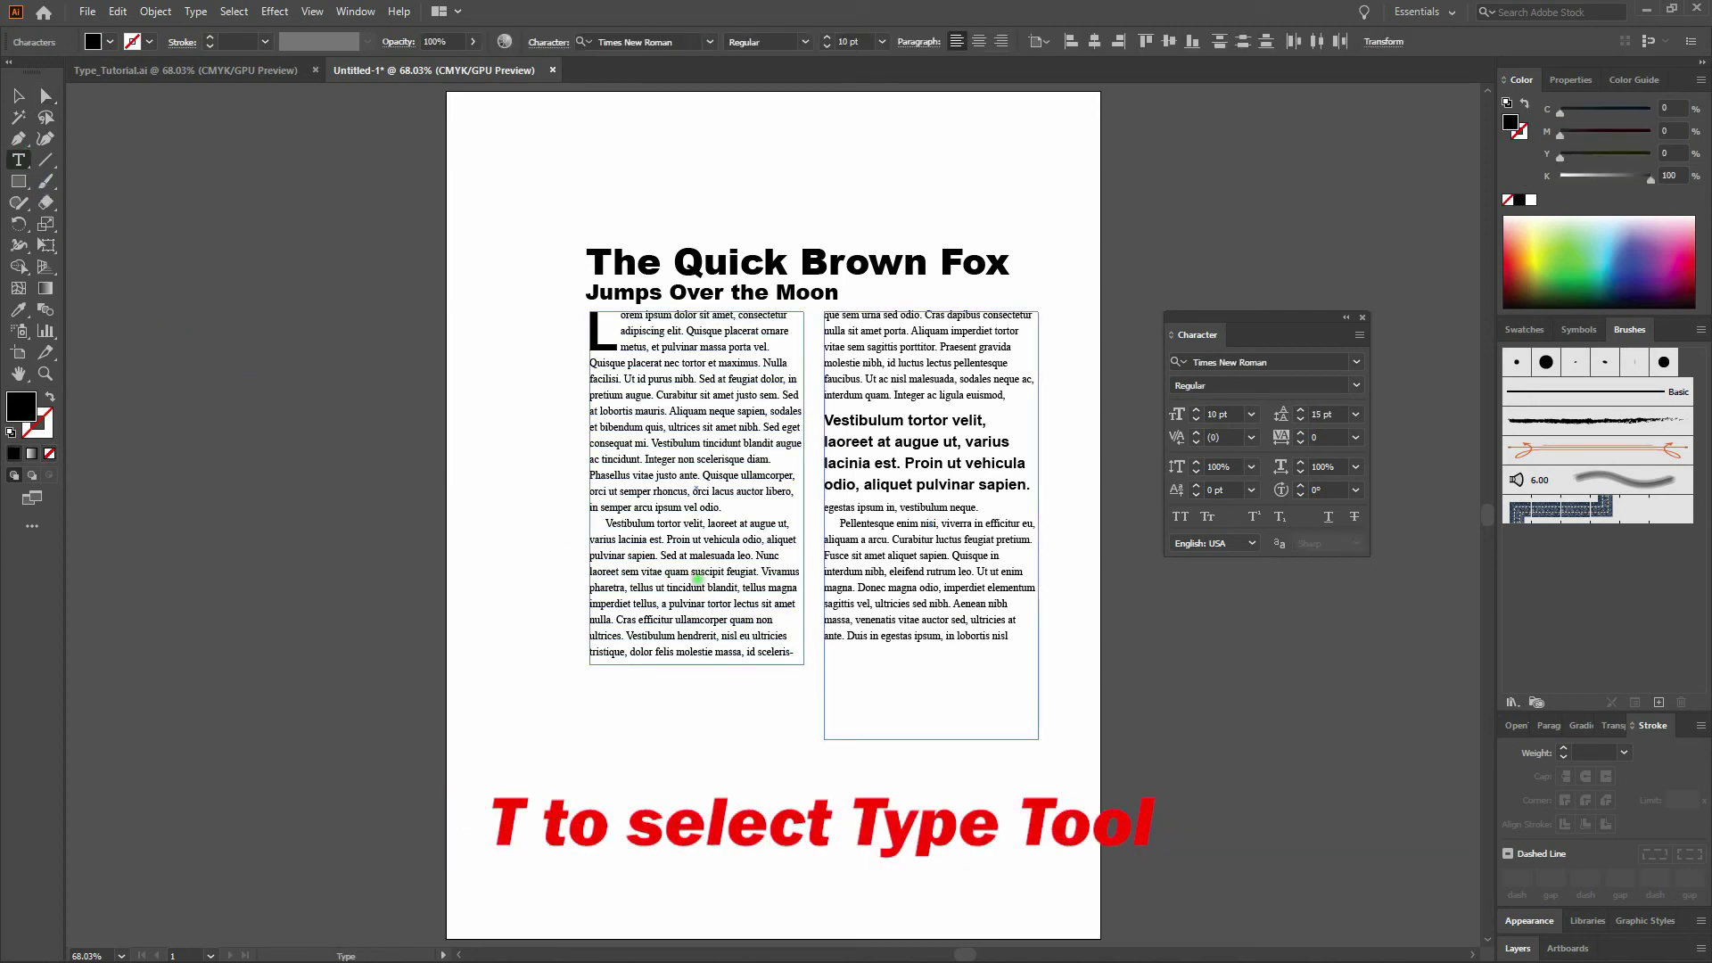
triple_click(698, 579)
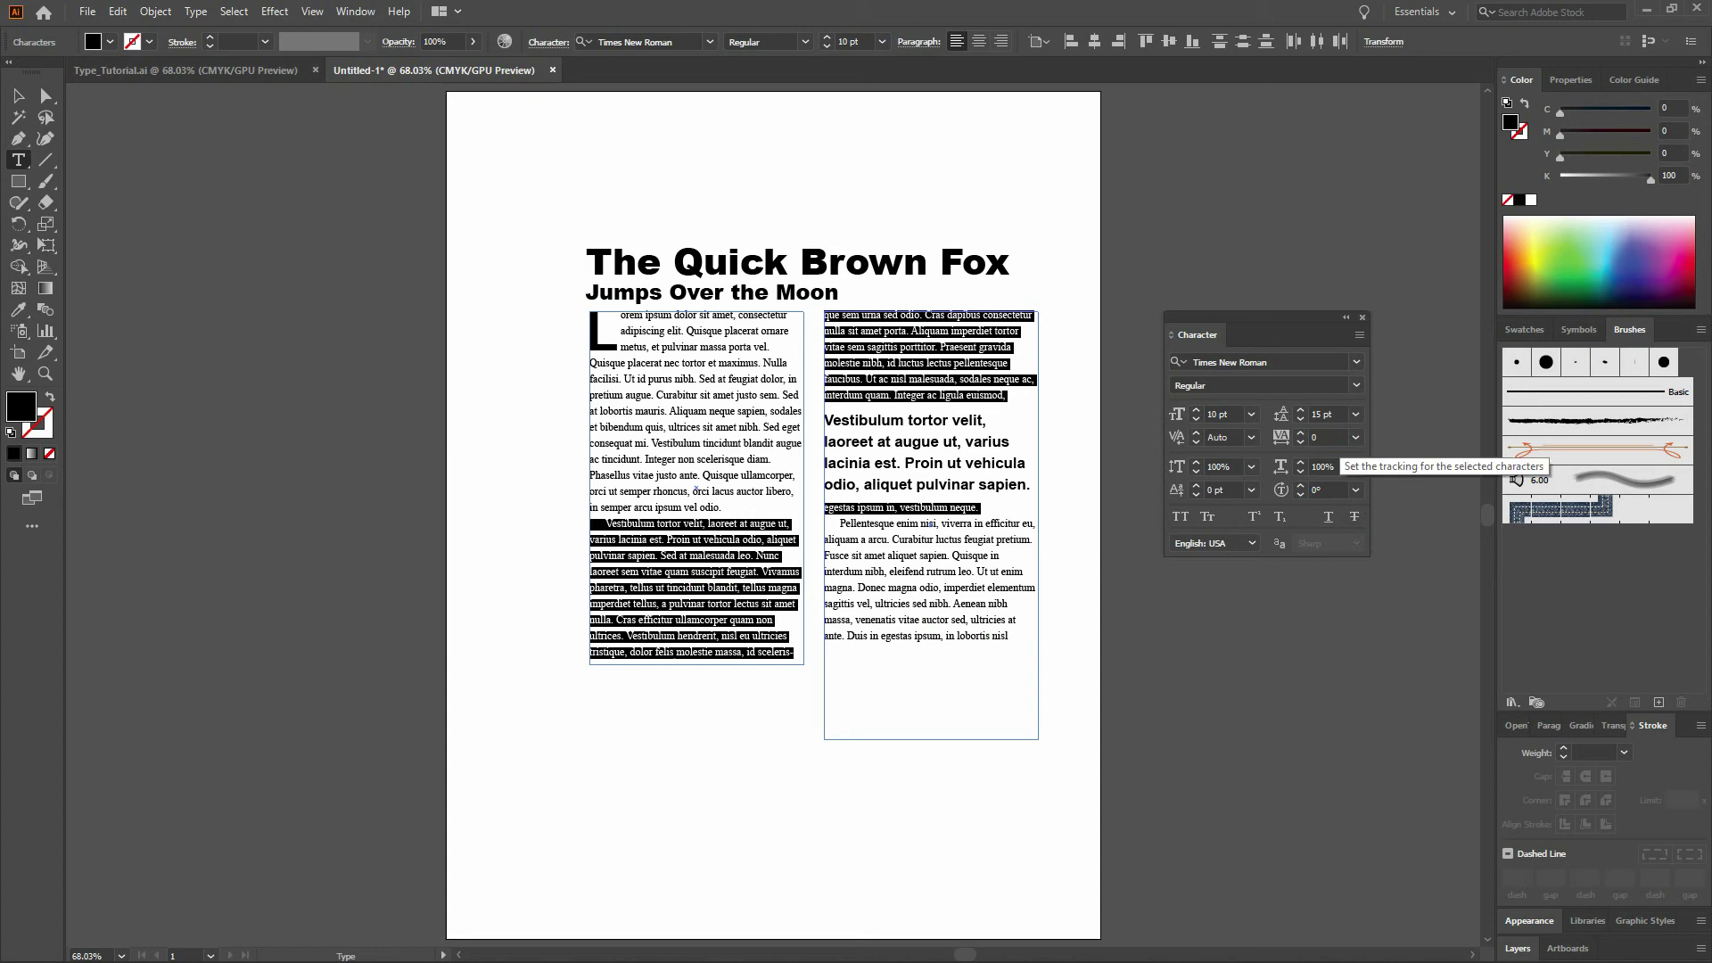
click(1329, 438)
click(1300, 433)
click(1300, 433)
click(1300, 433)
click(1300, 434)
click(1300, 433)
click(1300, 434)
click(1300, 433)
click(1300, 433)
click(1300, 433)
click(1299, 433)
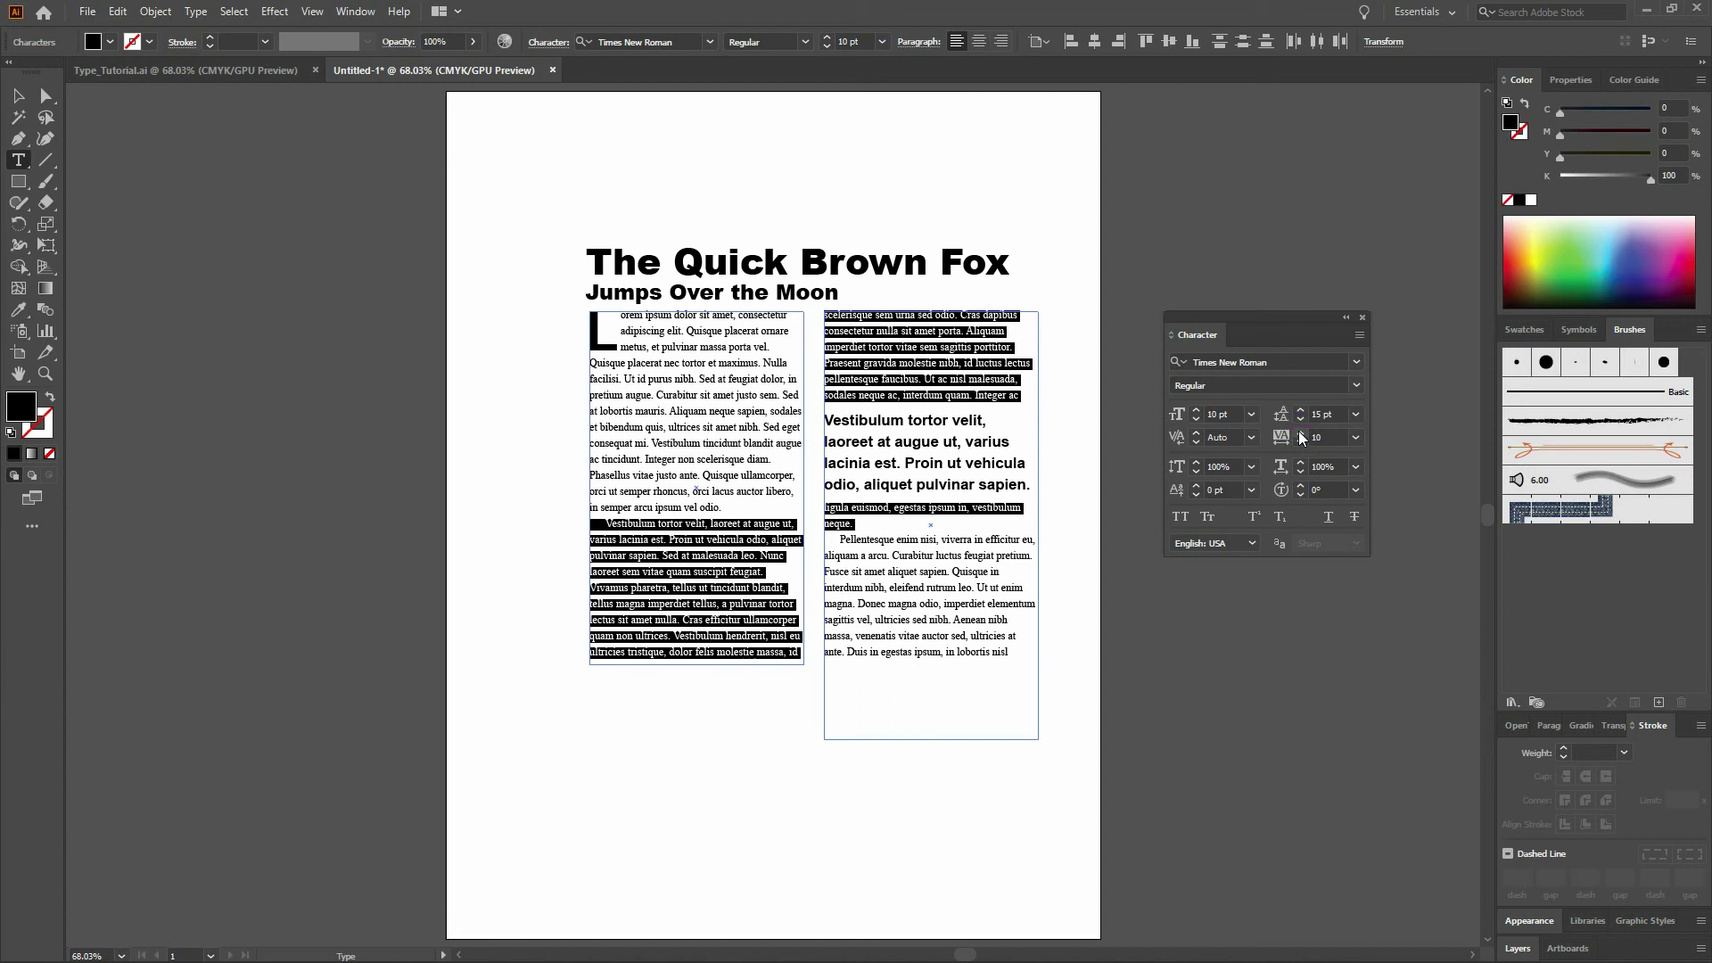
click(1299, 433)
click(18, 96)
click(498, 356)
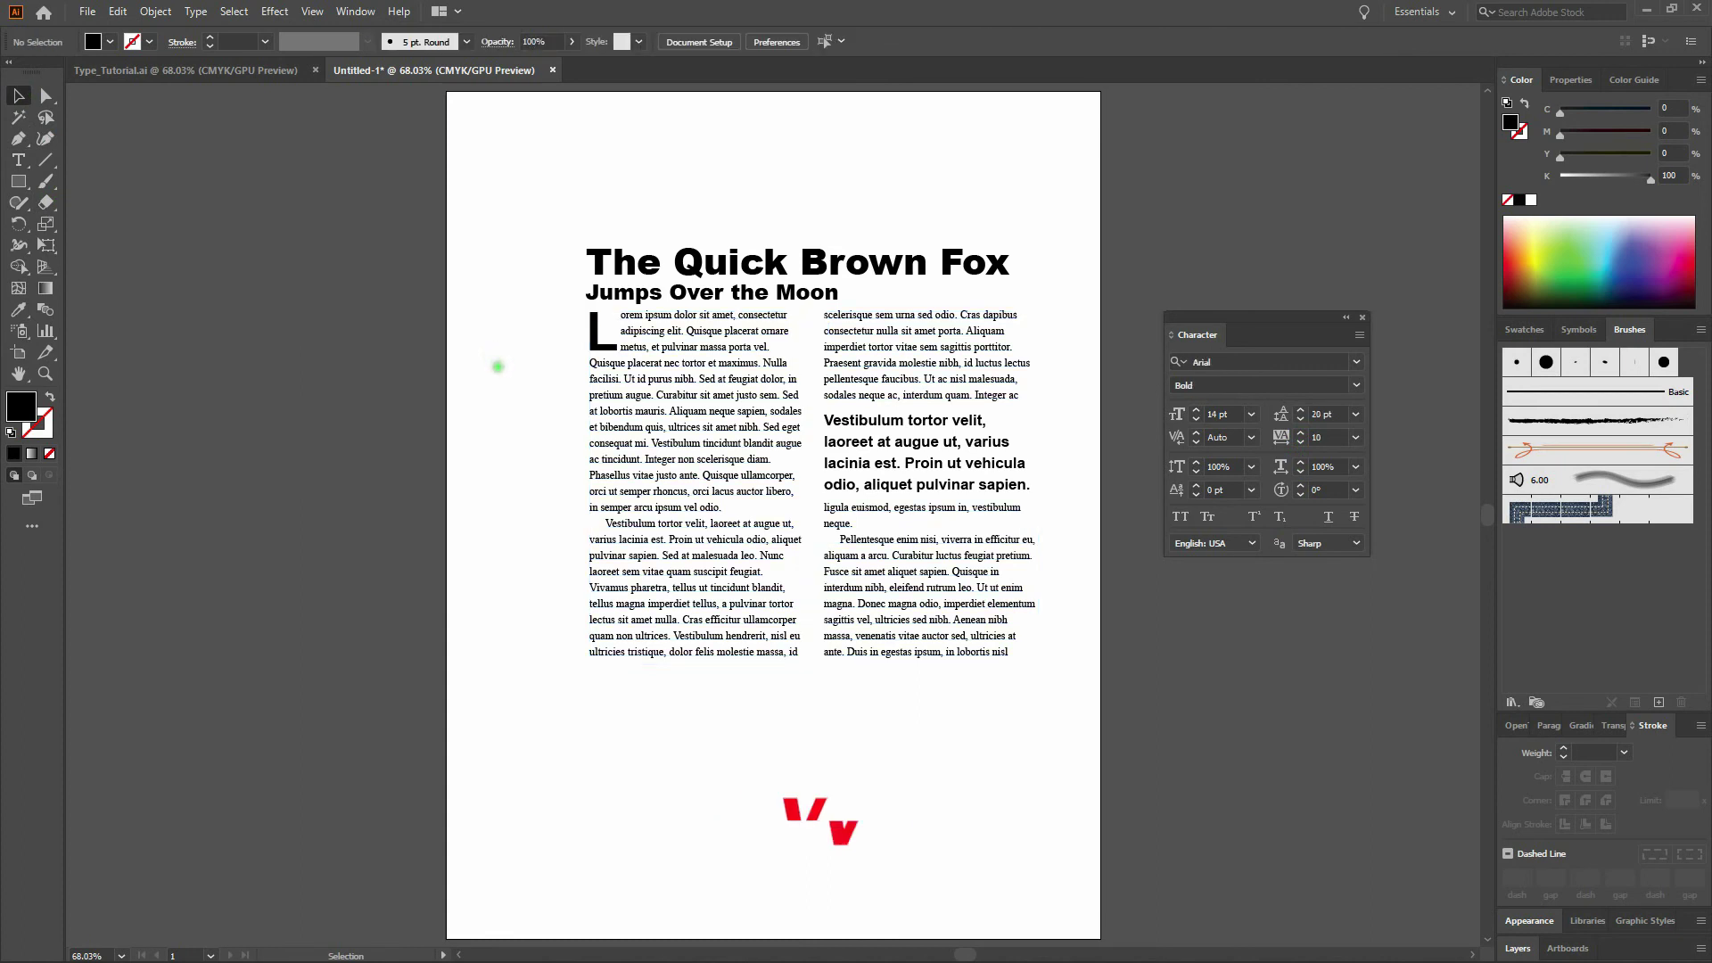
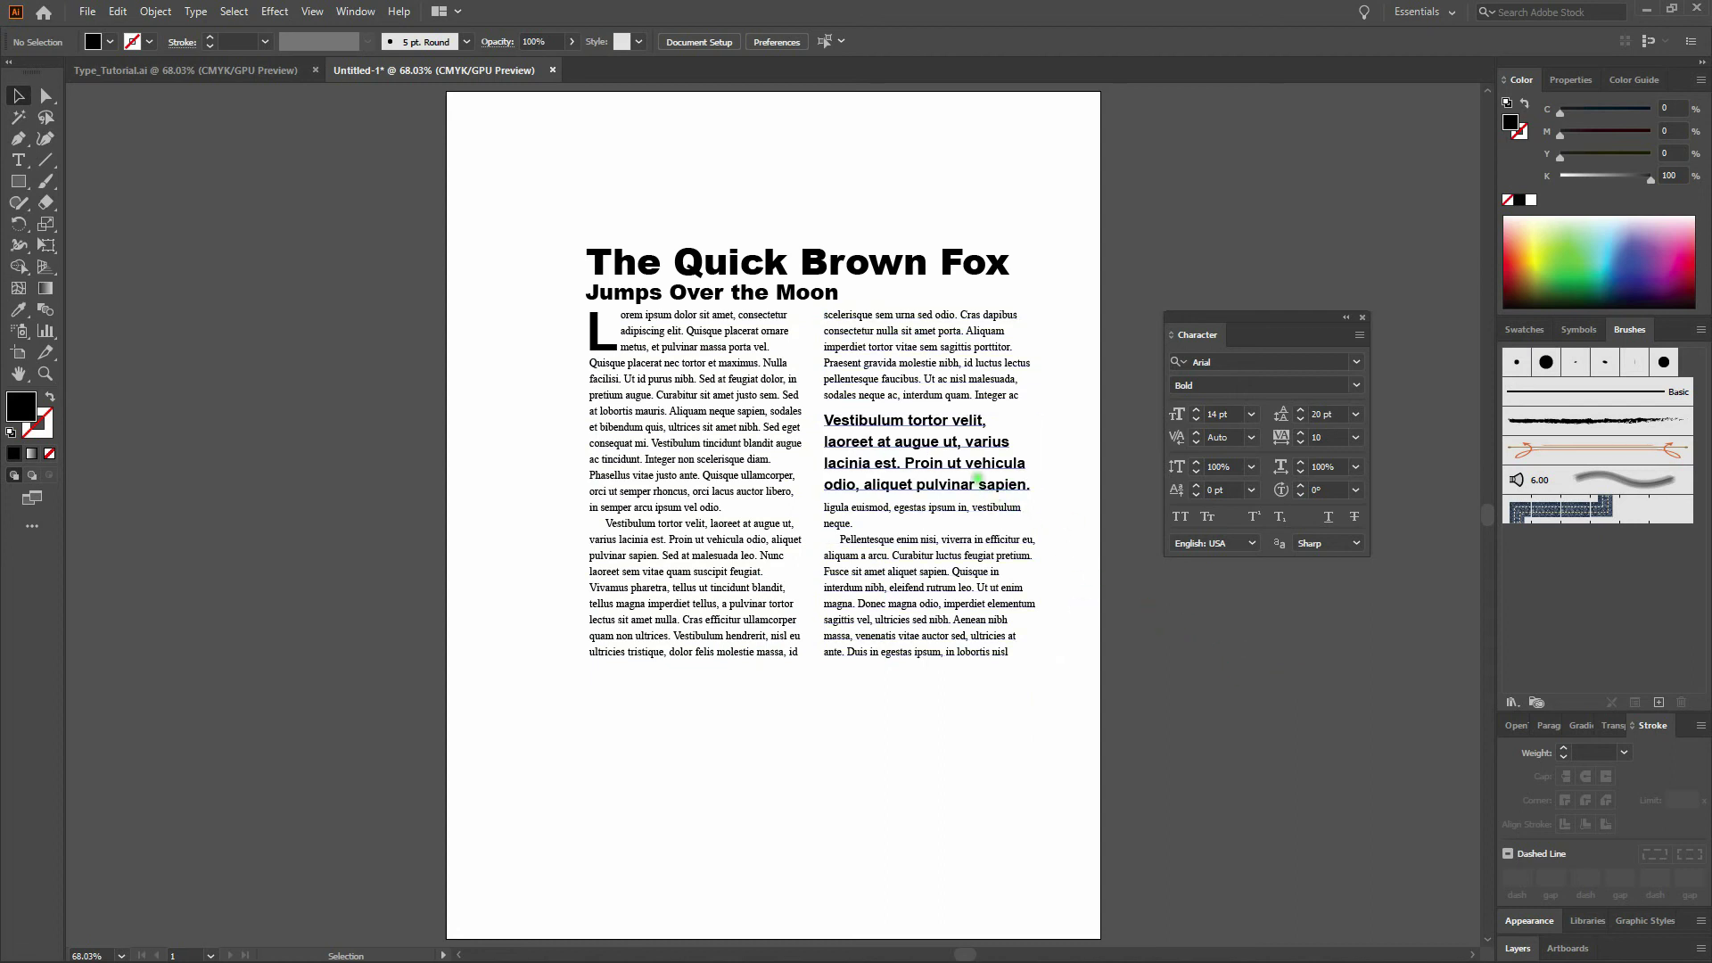
- Nudge the pull quote down into the break between the paragraph ending "neque." and the one starting "Pellentesque", and deselect it
click(974, 461)
key(Down)
key(Down)
key(Down)
key(Down)
key(Down)
key(Down)
key(Down)
key(Down)
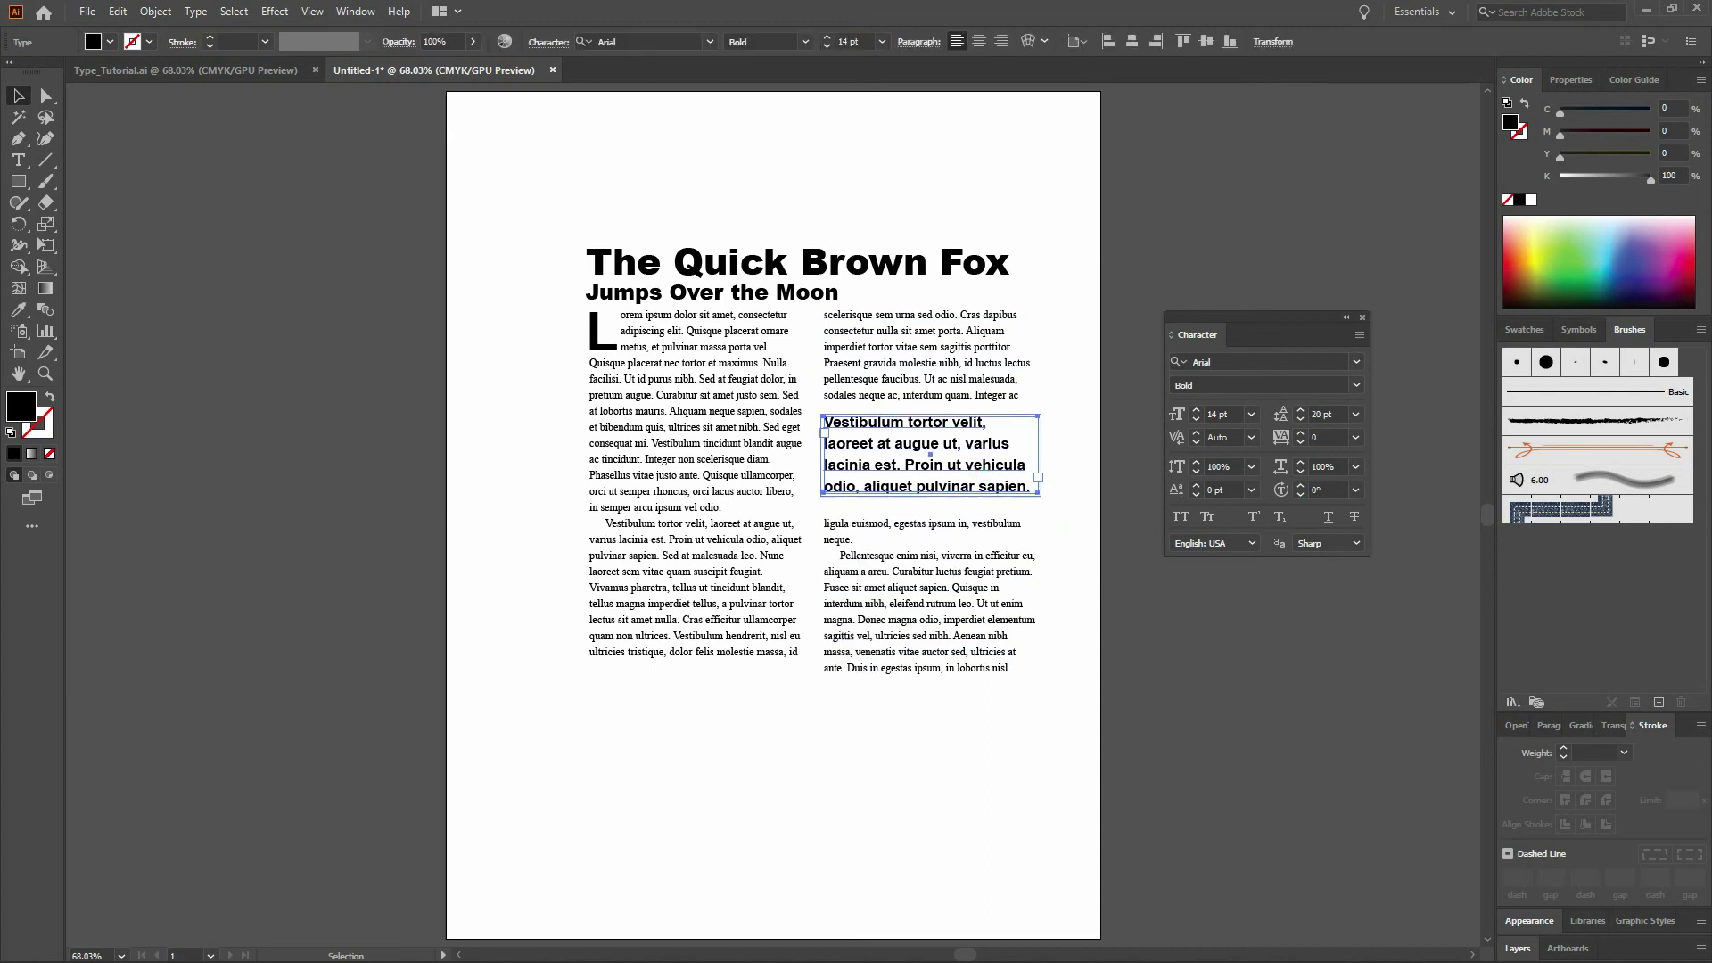
key(Down)
key(Down)
key(Down)
key(Down)
key(Down)
key(Down)
key(Down)
key(Down)
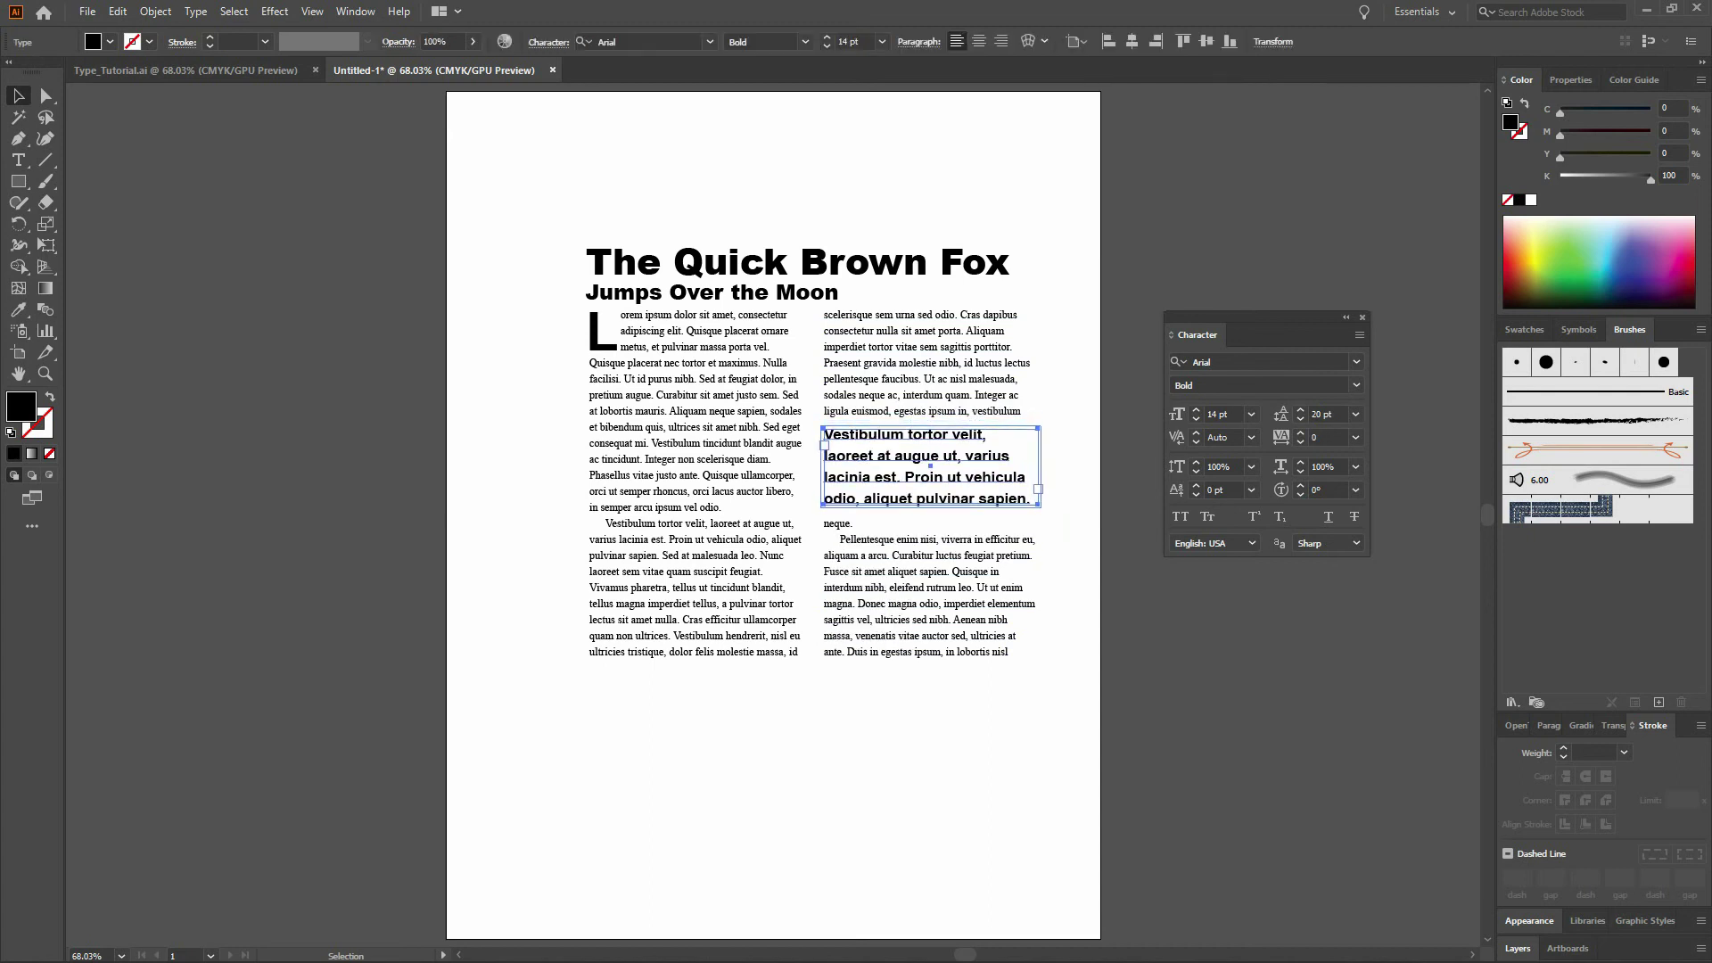
key(Down)
key(Down)
key(Down)
key(Down)
key(Down)
key(Down)
key(Down)
key(Down)
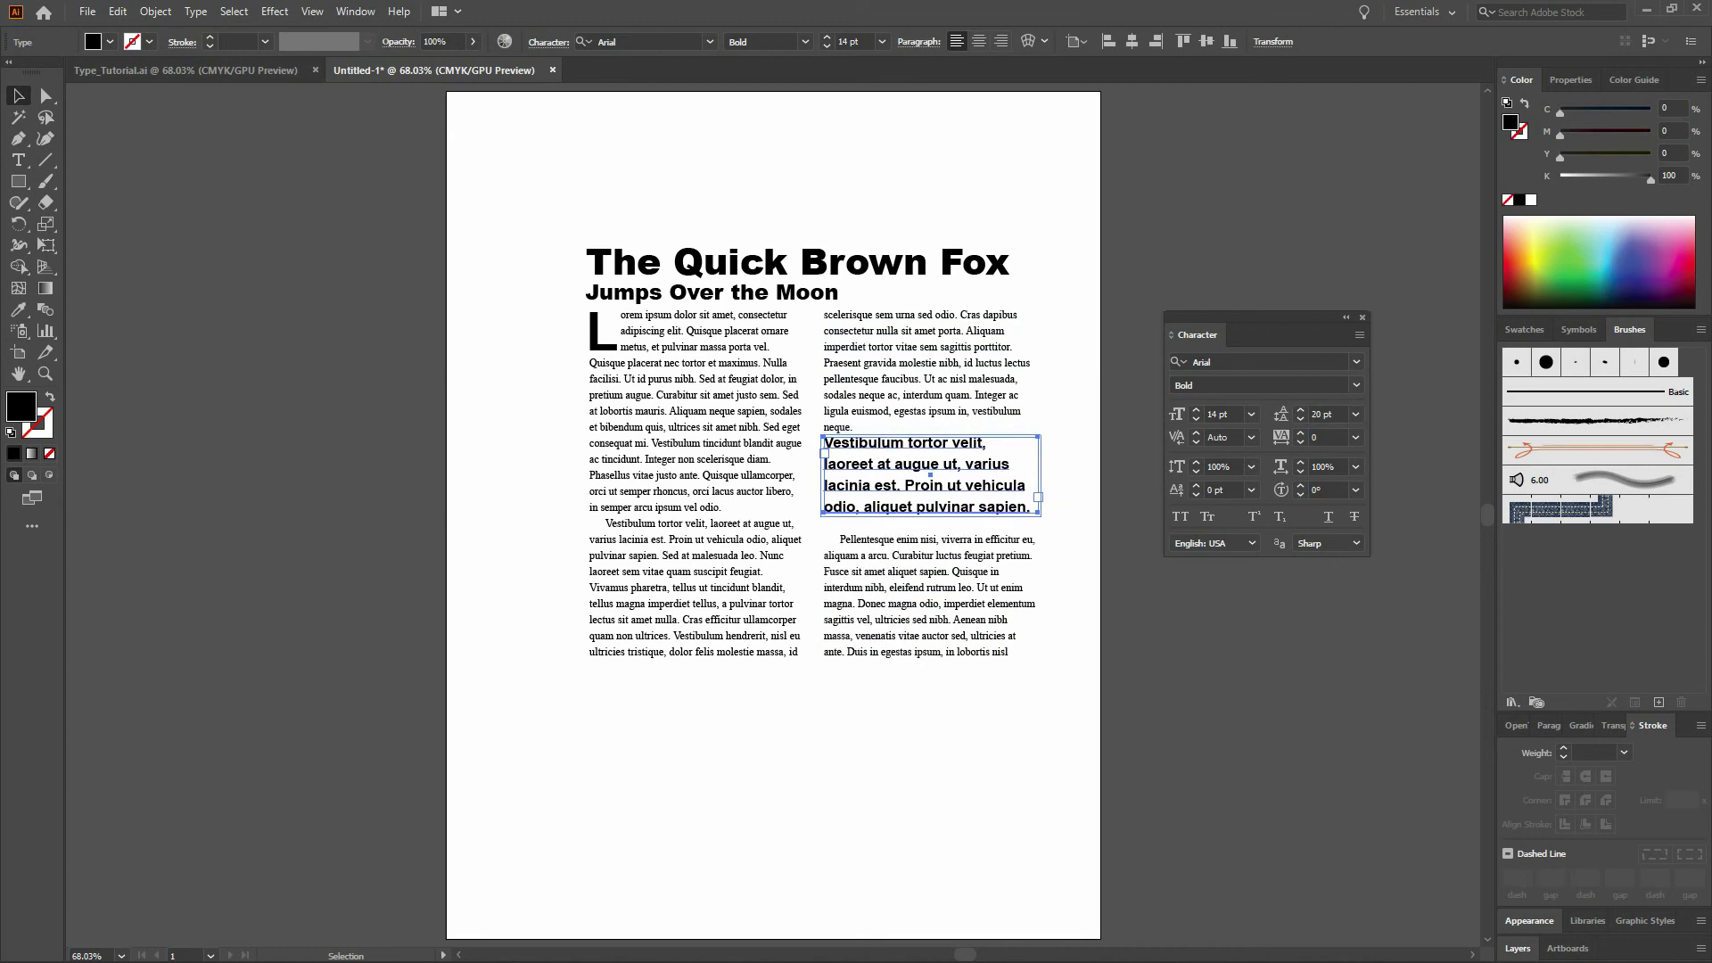
key(Down)
key(Down)
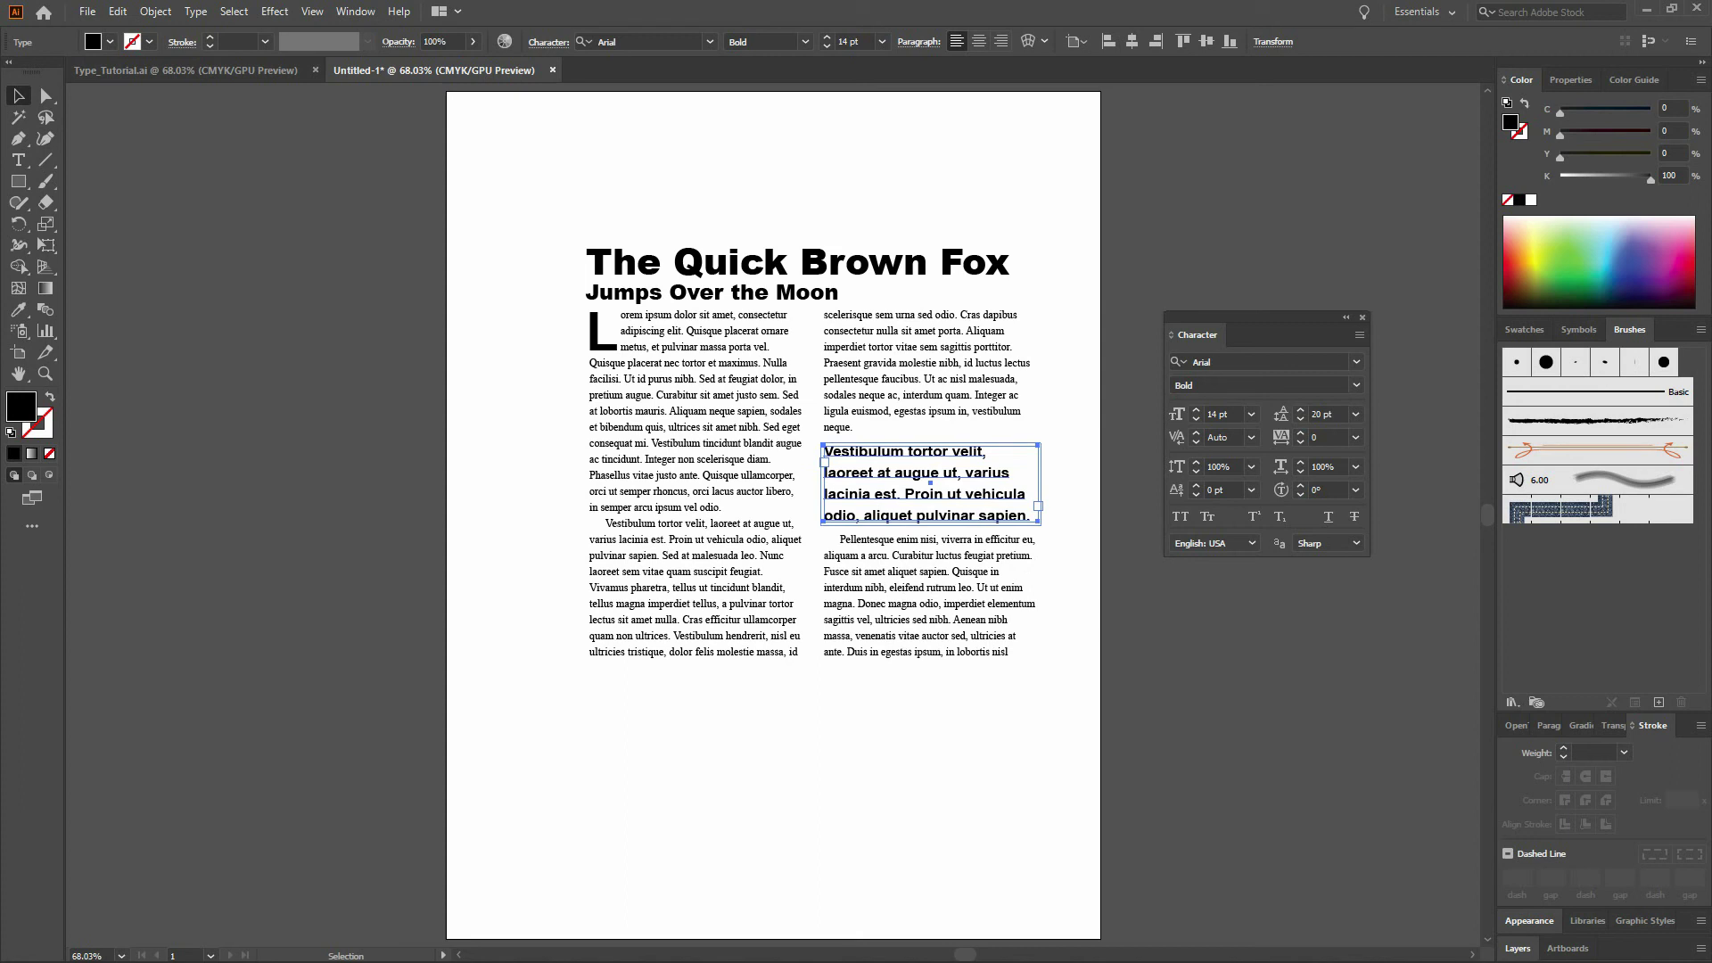
click(1074, 500)
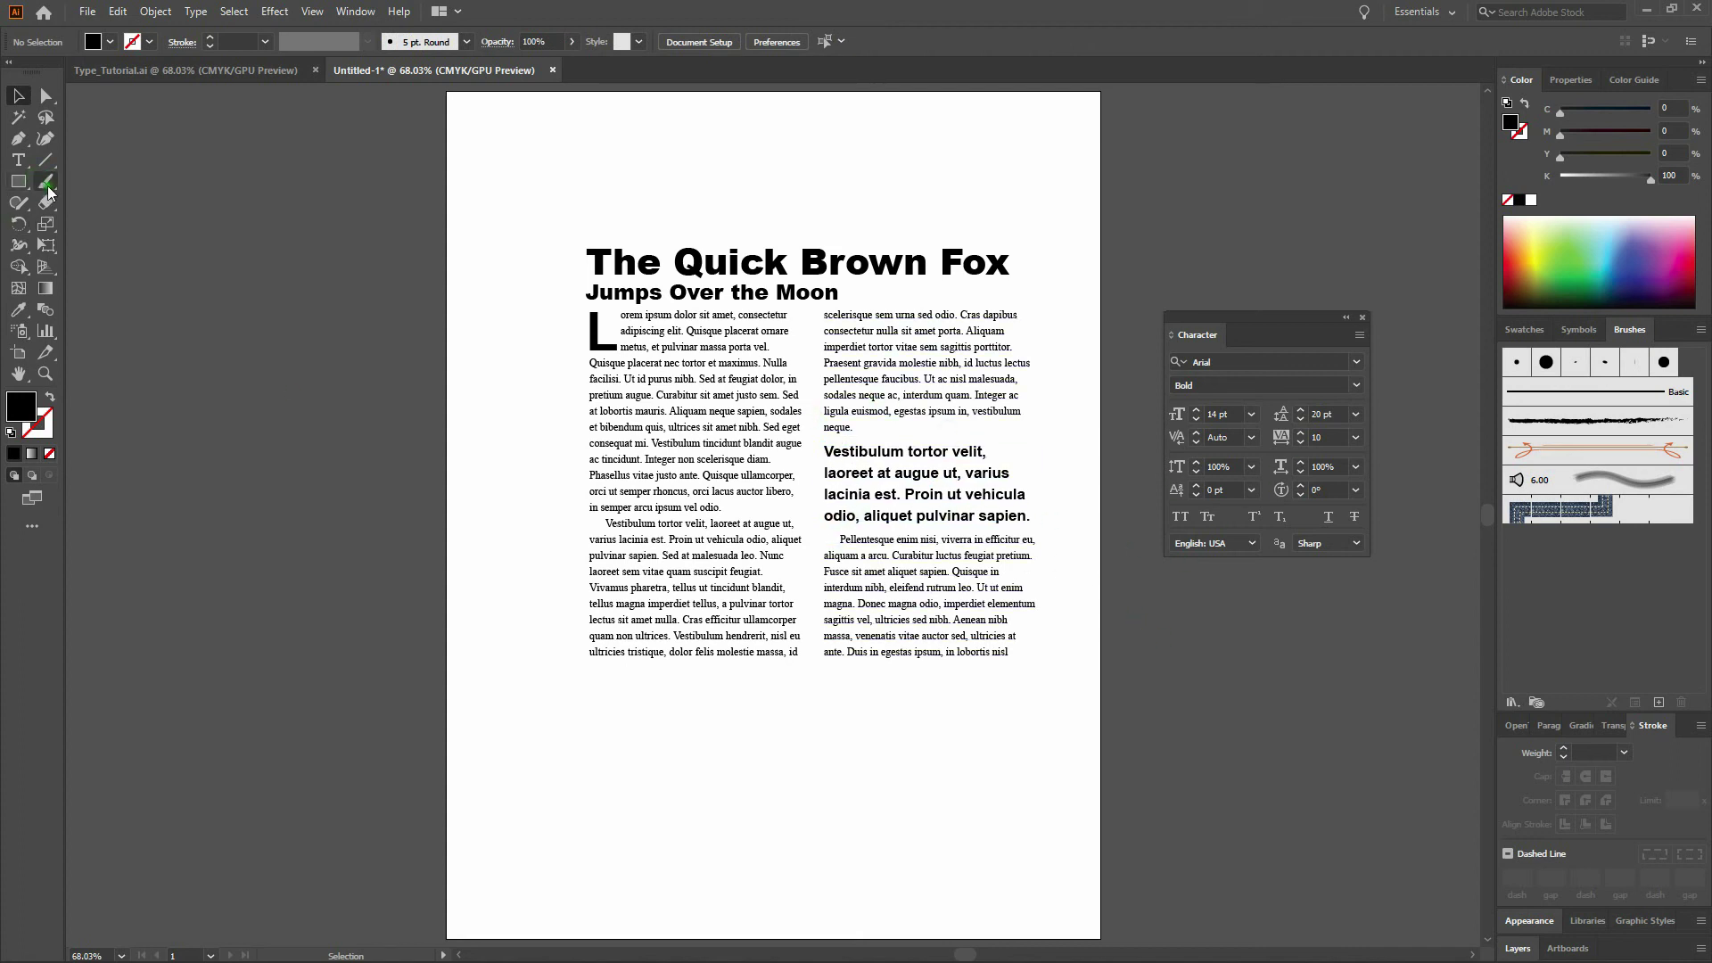
- Draw a horizontal line about 200 pt long with the Pen tool across the second column, just above the pull quote
click(20, 137)
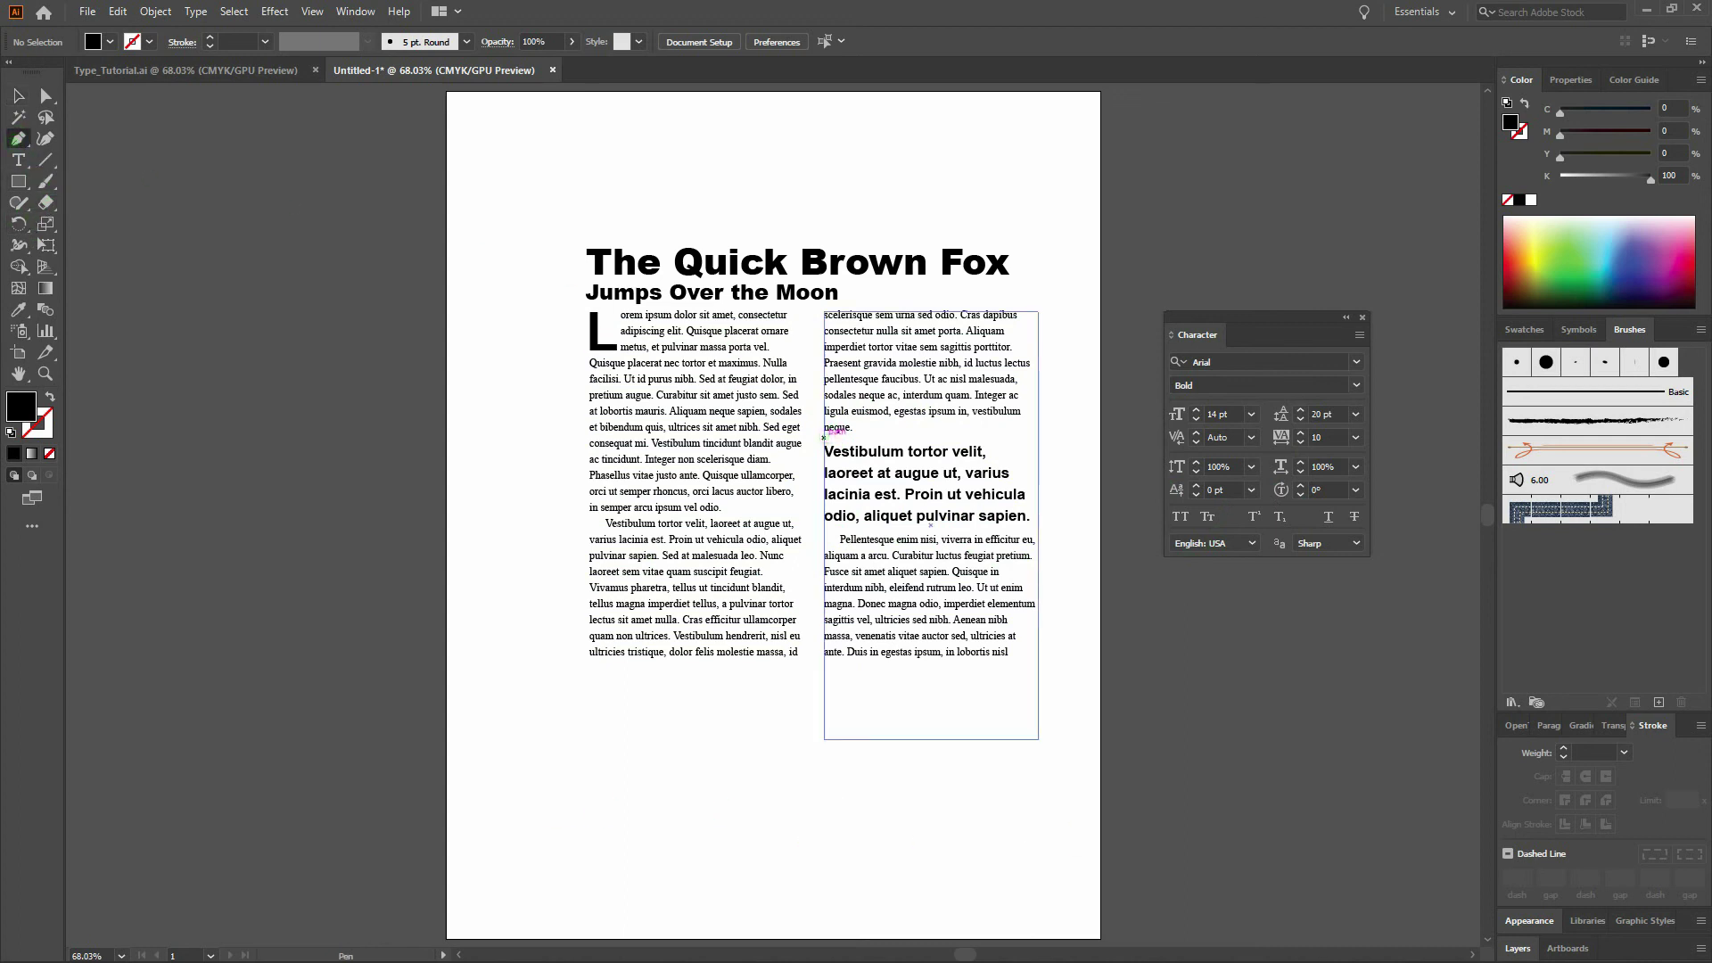
click(824, 436)
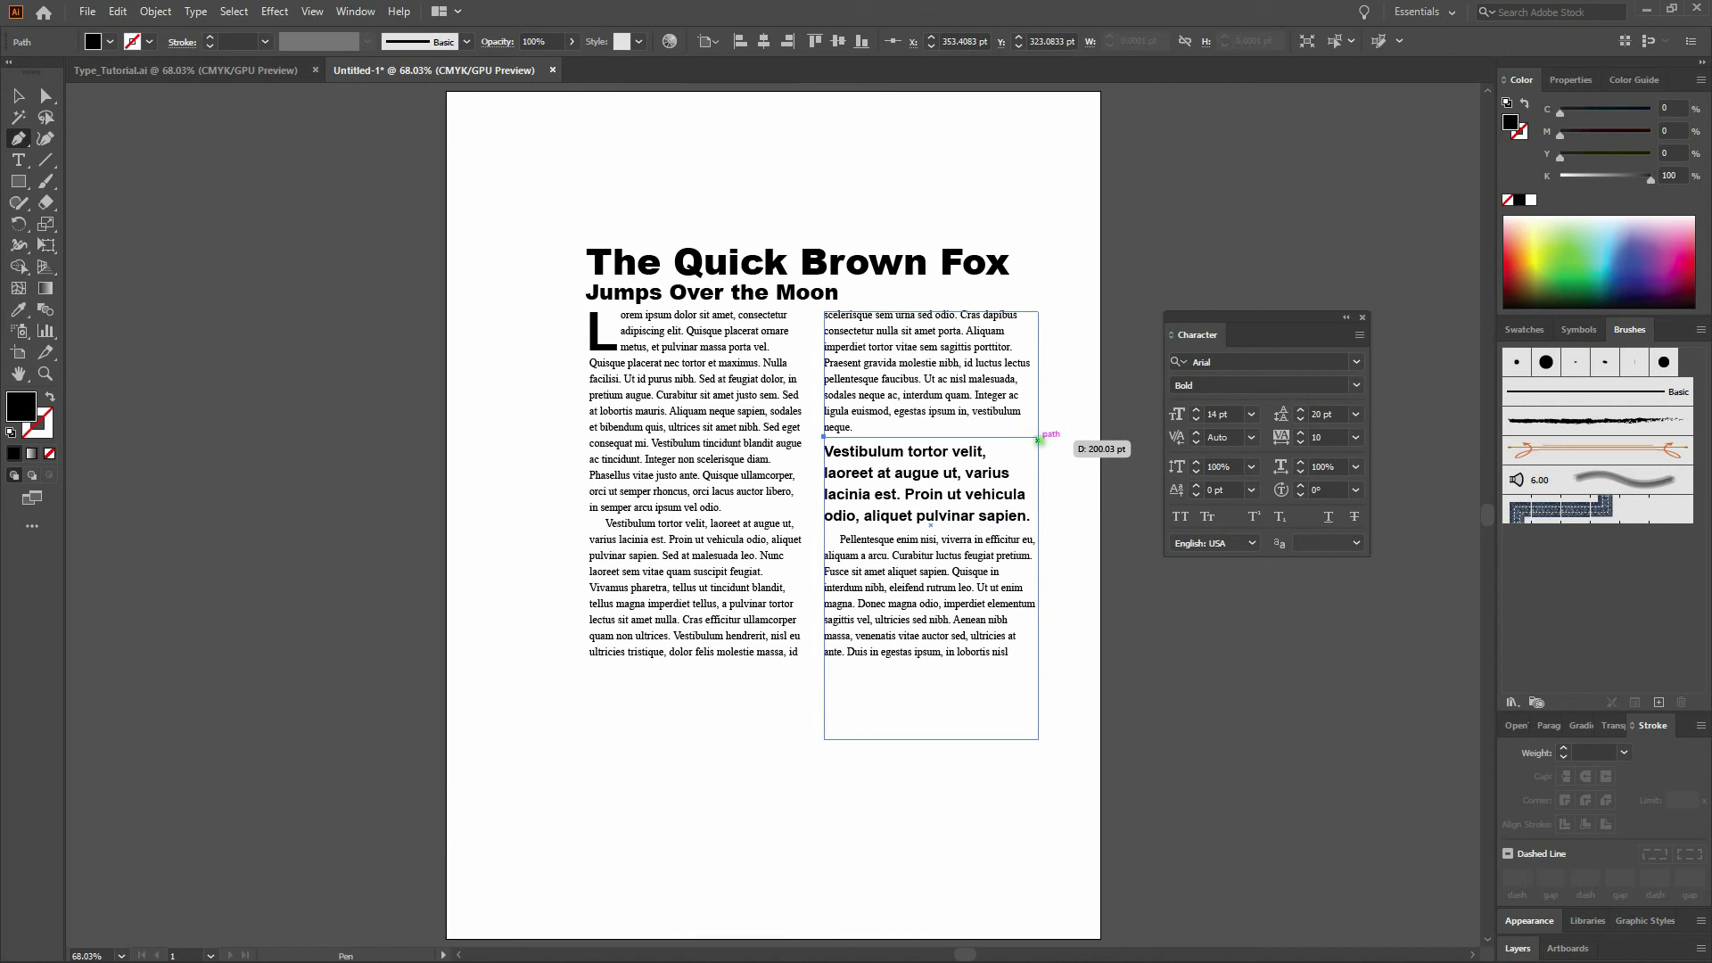
click(1037, 436)
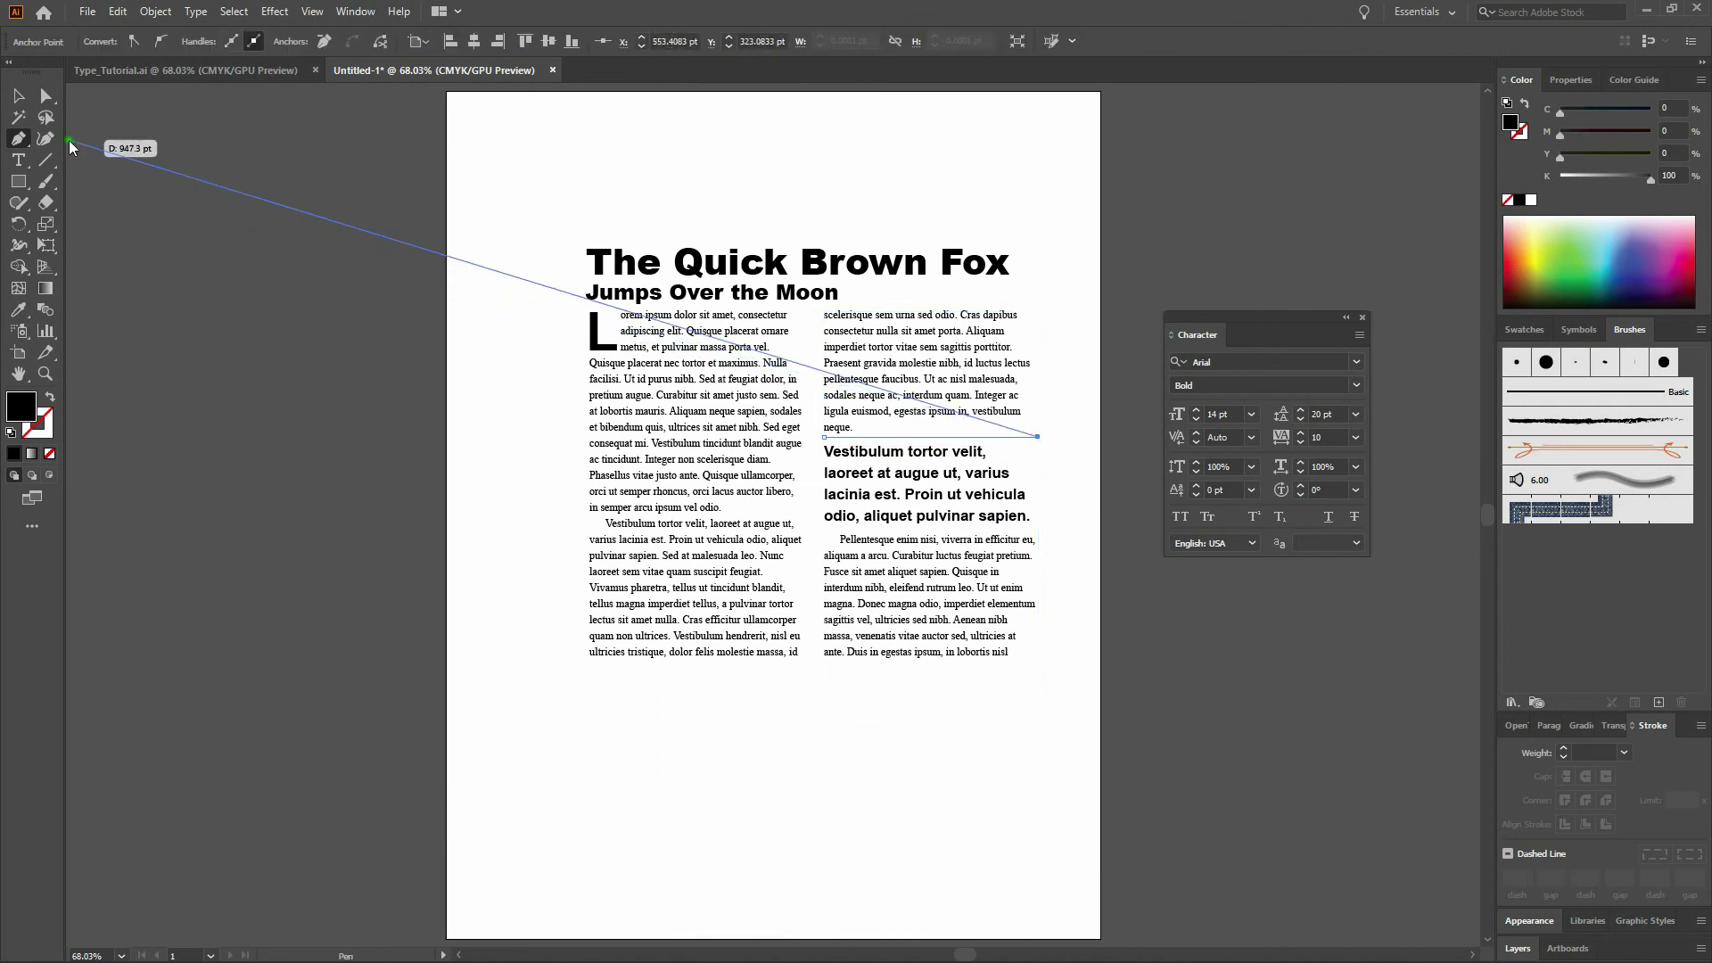
click(19, 95)
key(v)
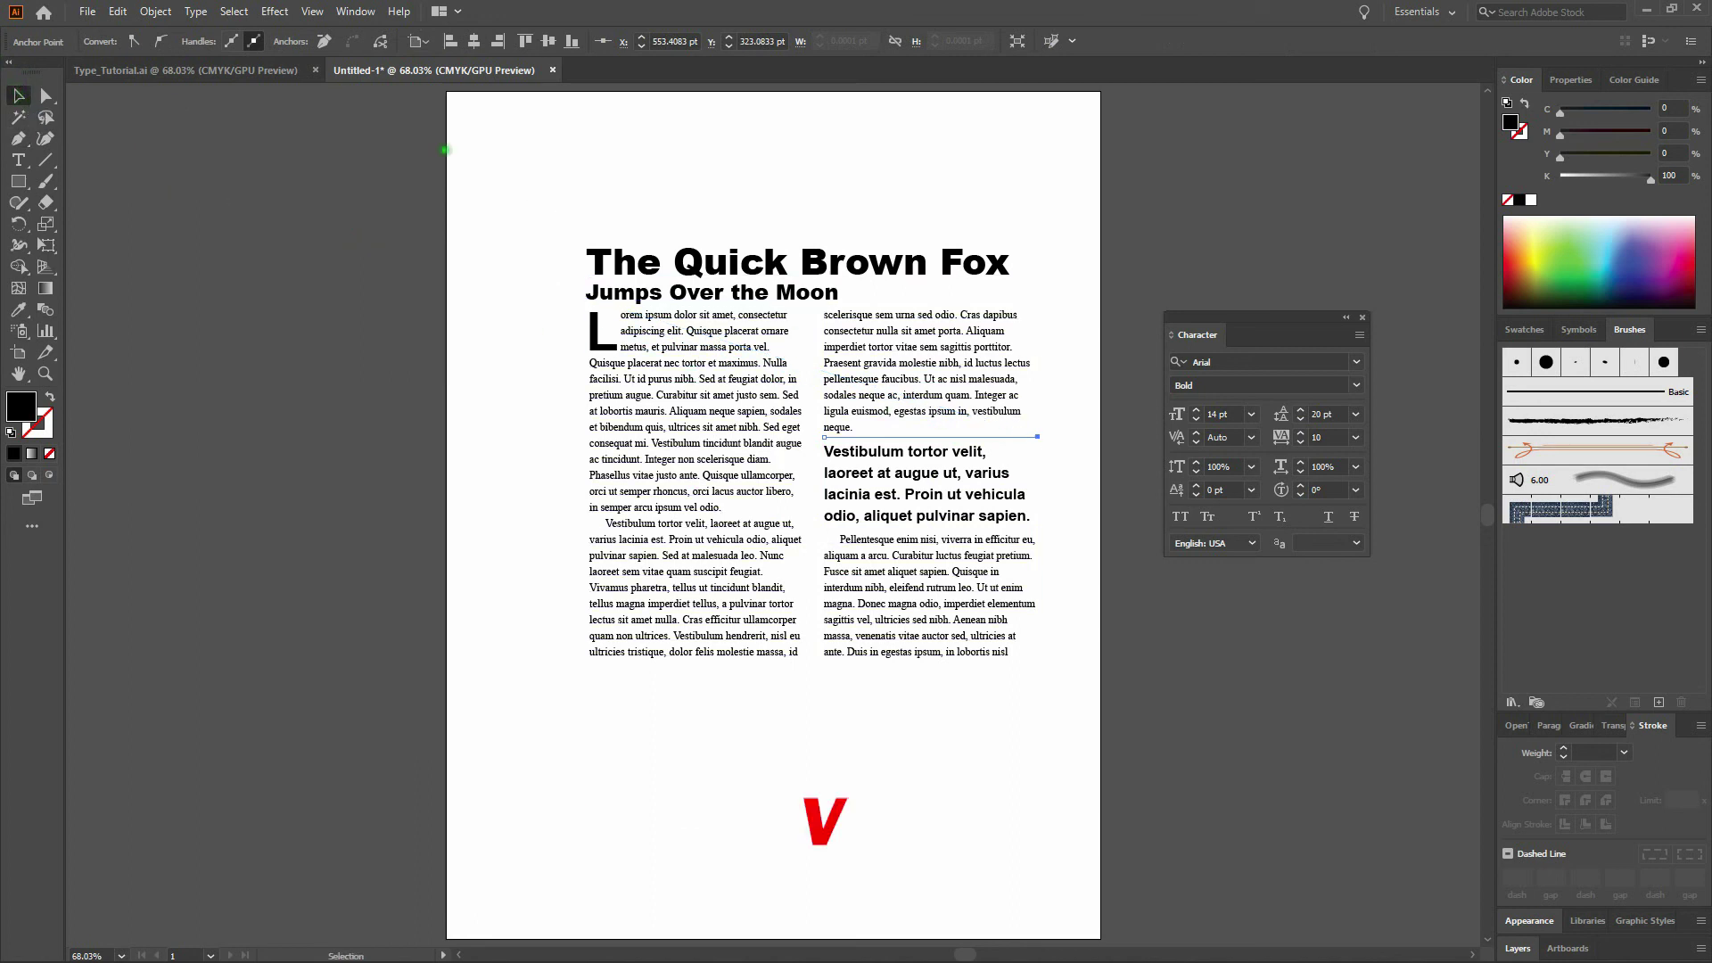
- Give the line above the pull quote no fill and a 2 pt black stroke, and deselect it
click(50, 453)
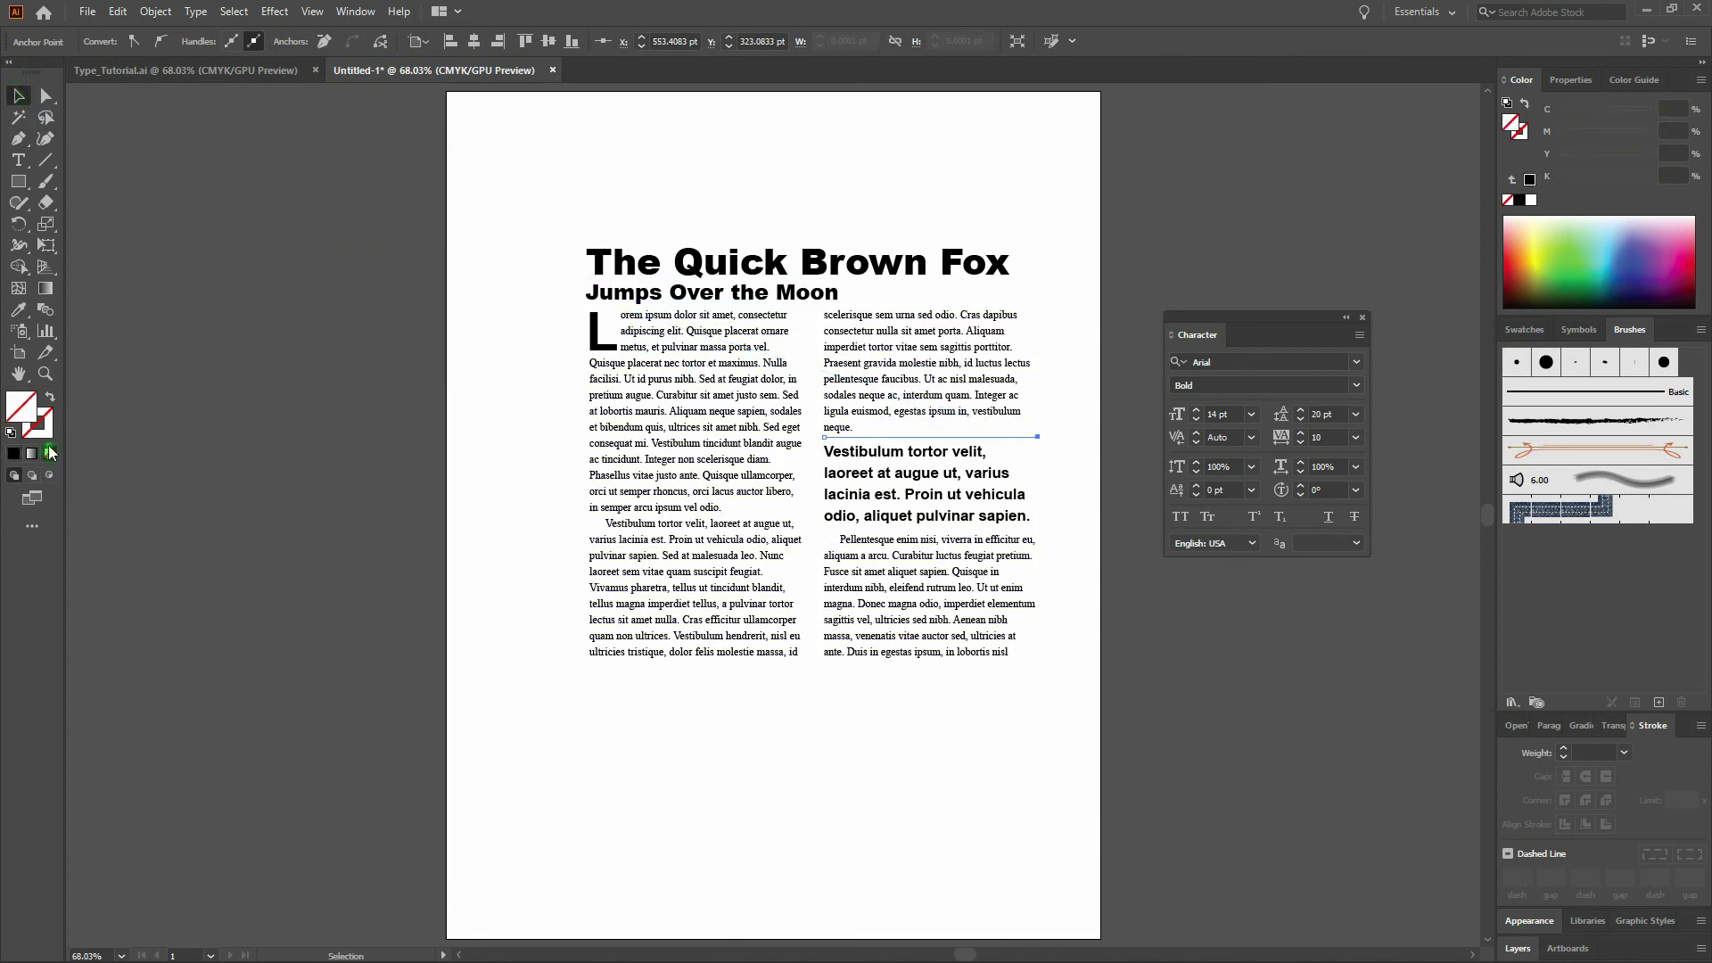
double_click(45, 419)
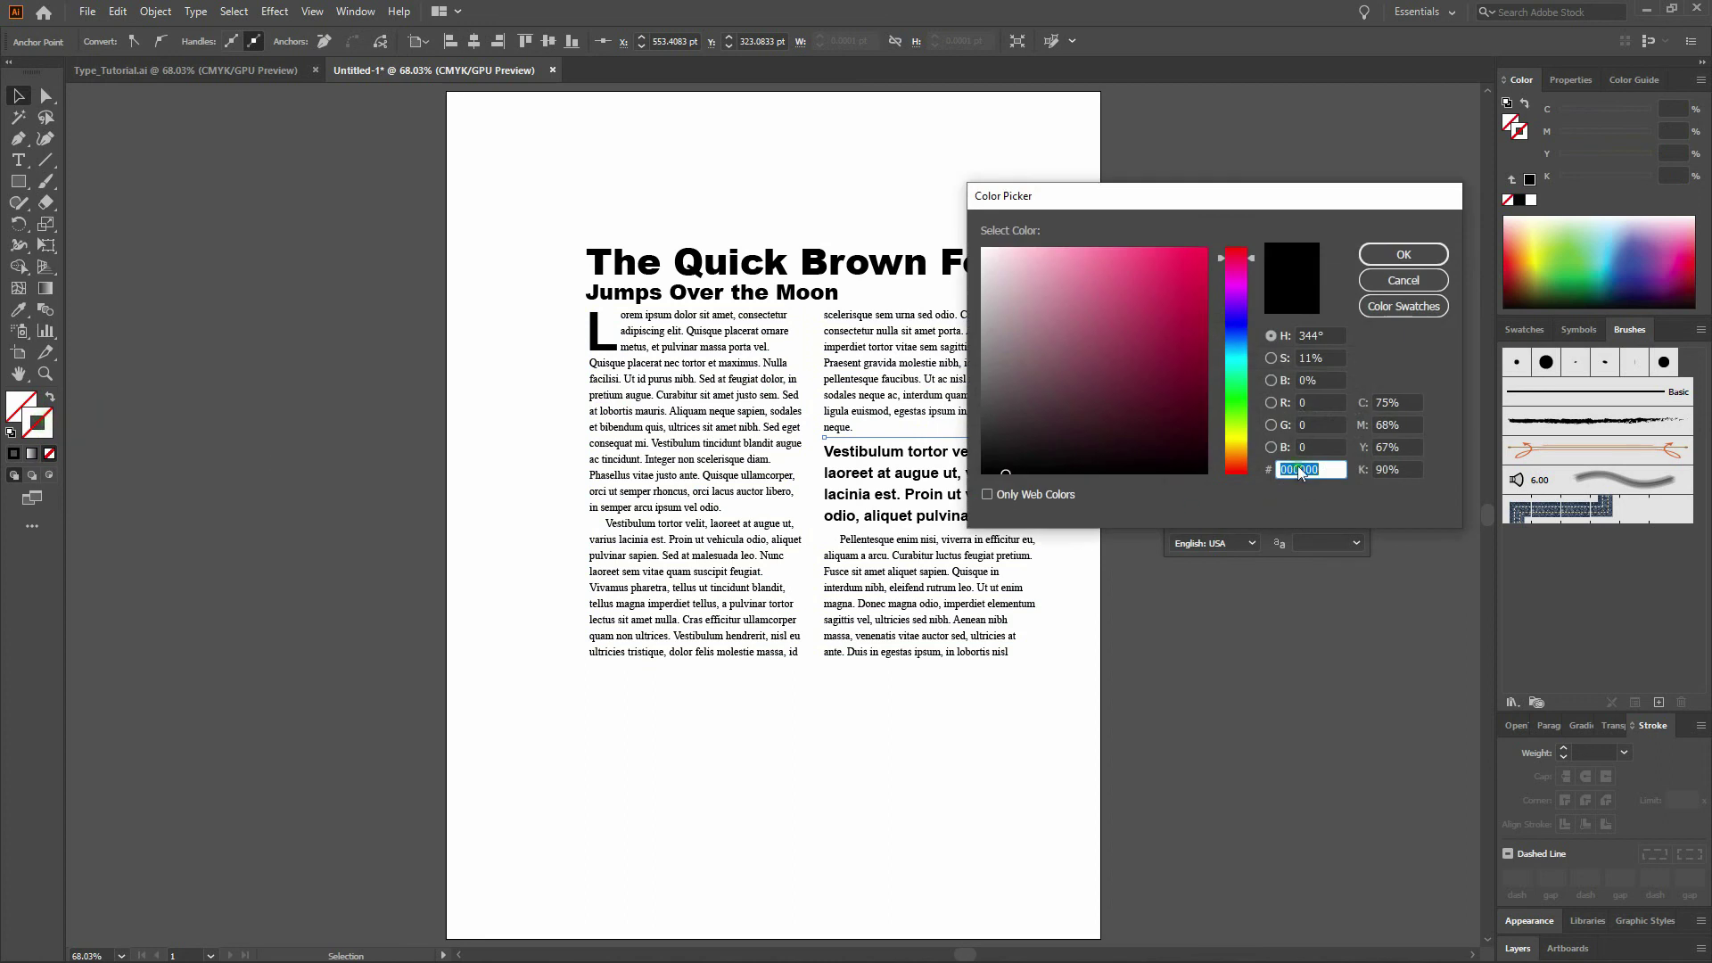
click(1412, 264)
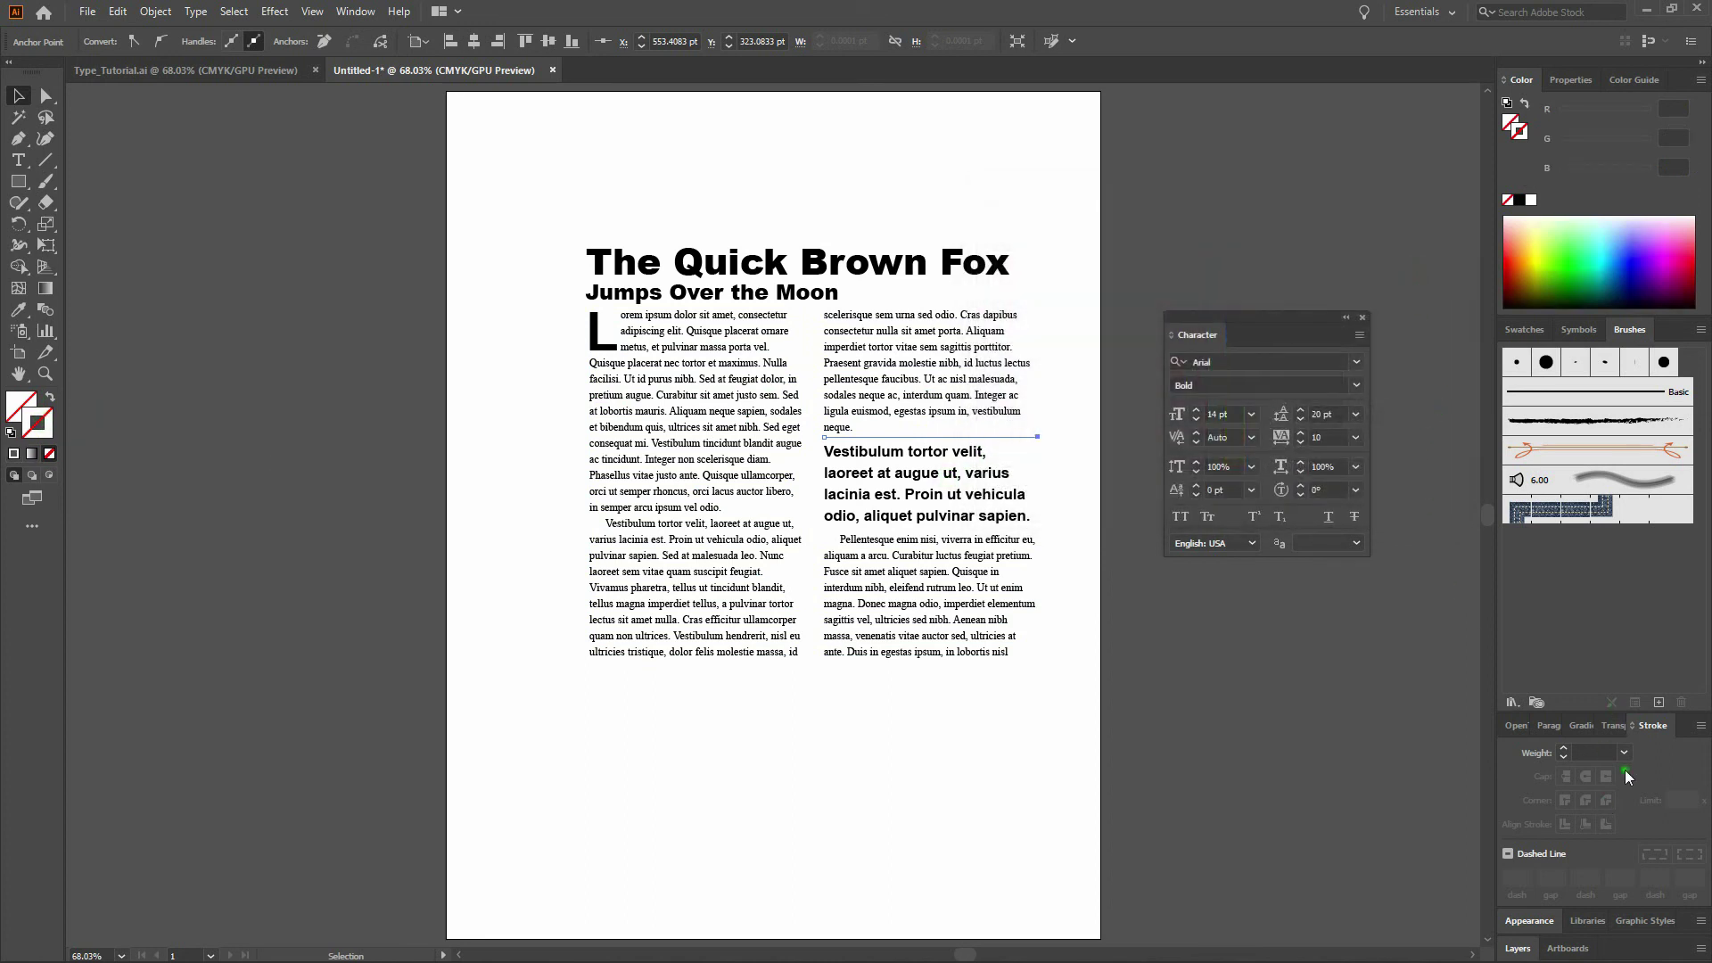
click(1597, 753)
text(2)
key(Return)
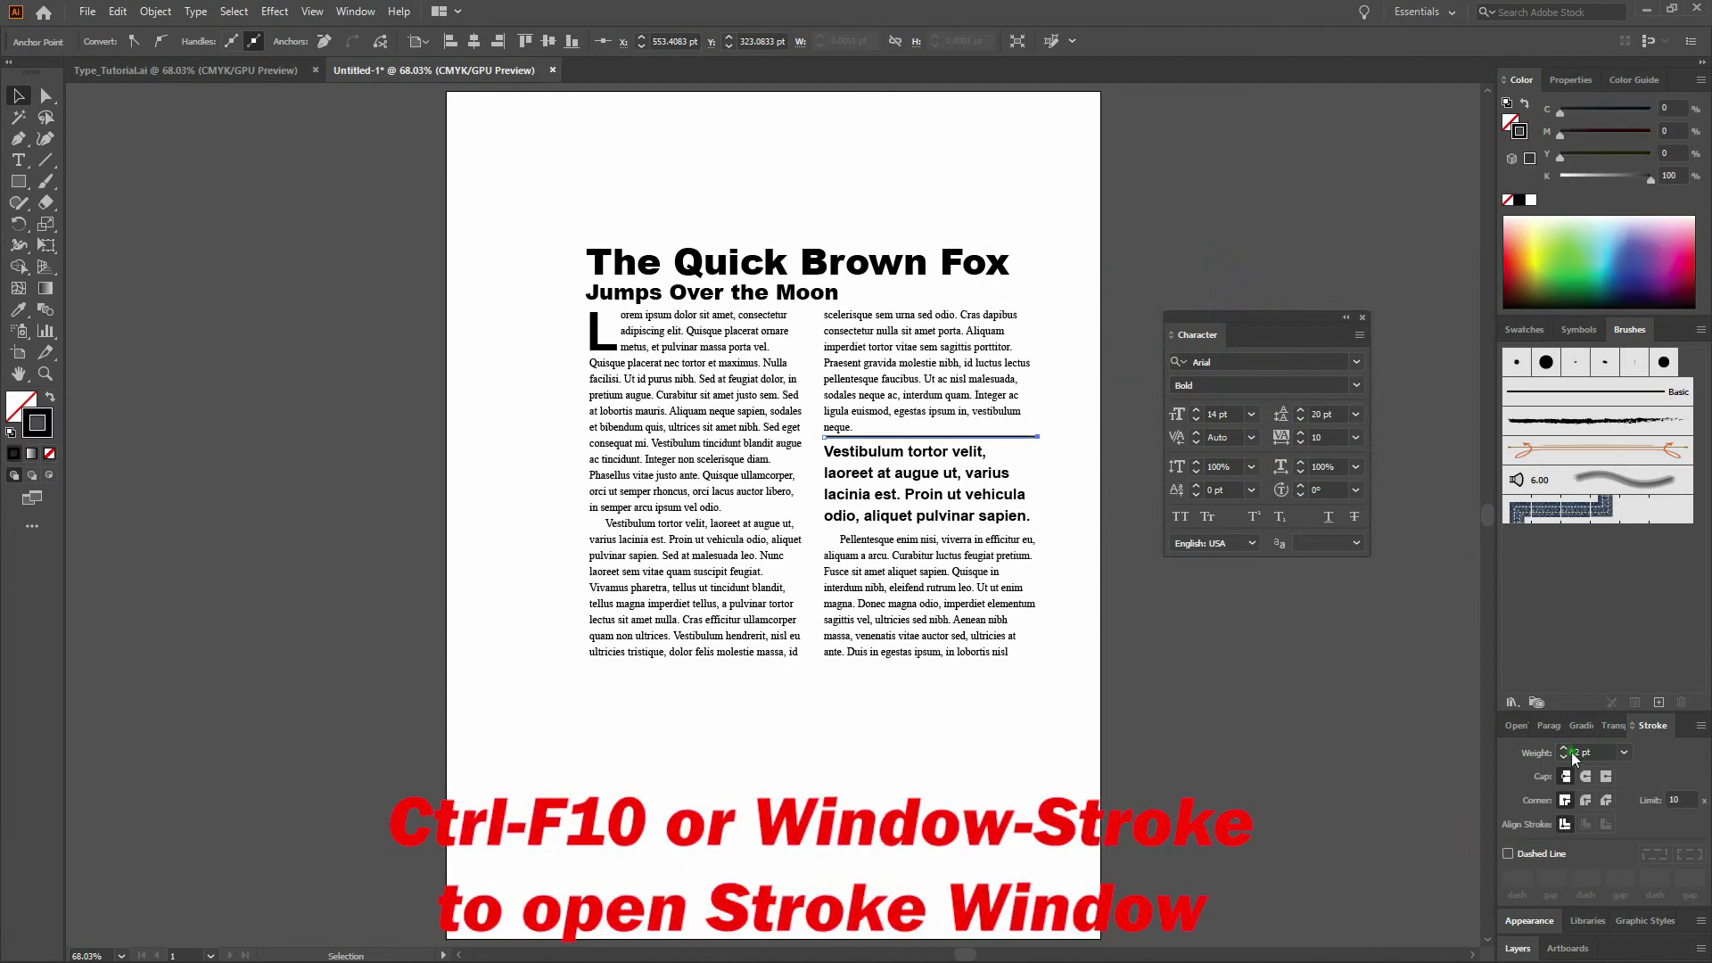
click(444, 318)
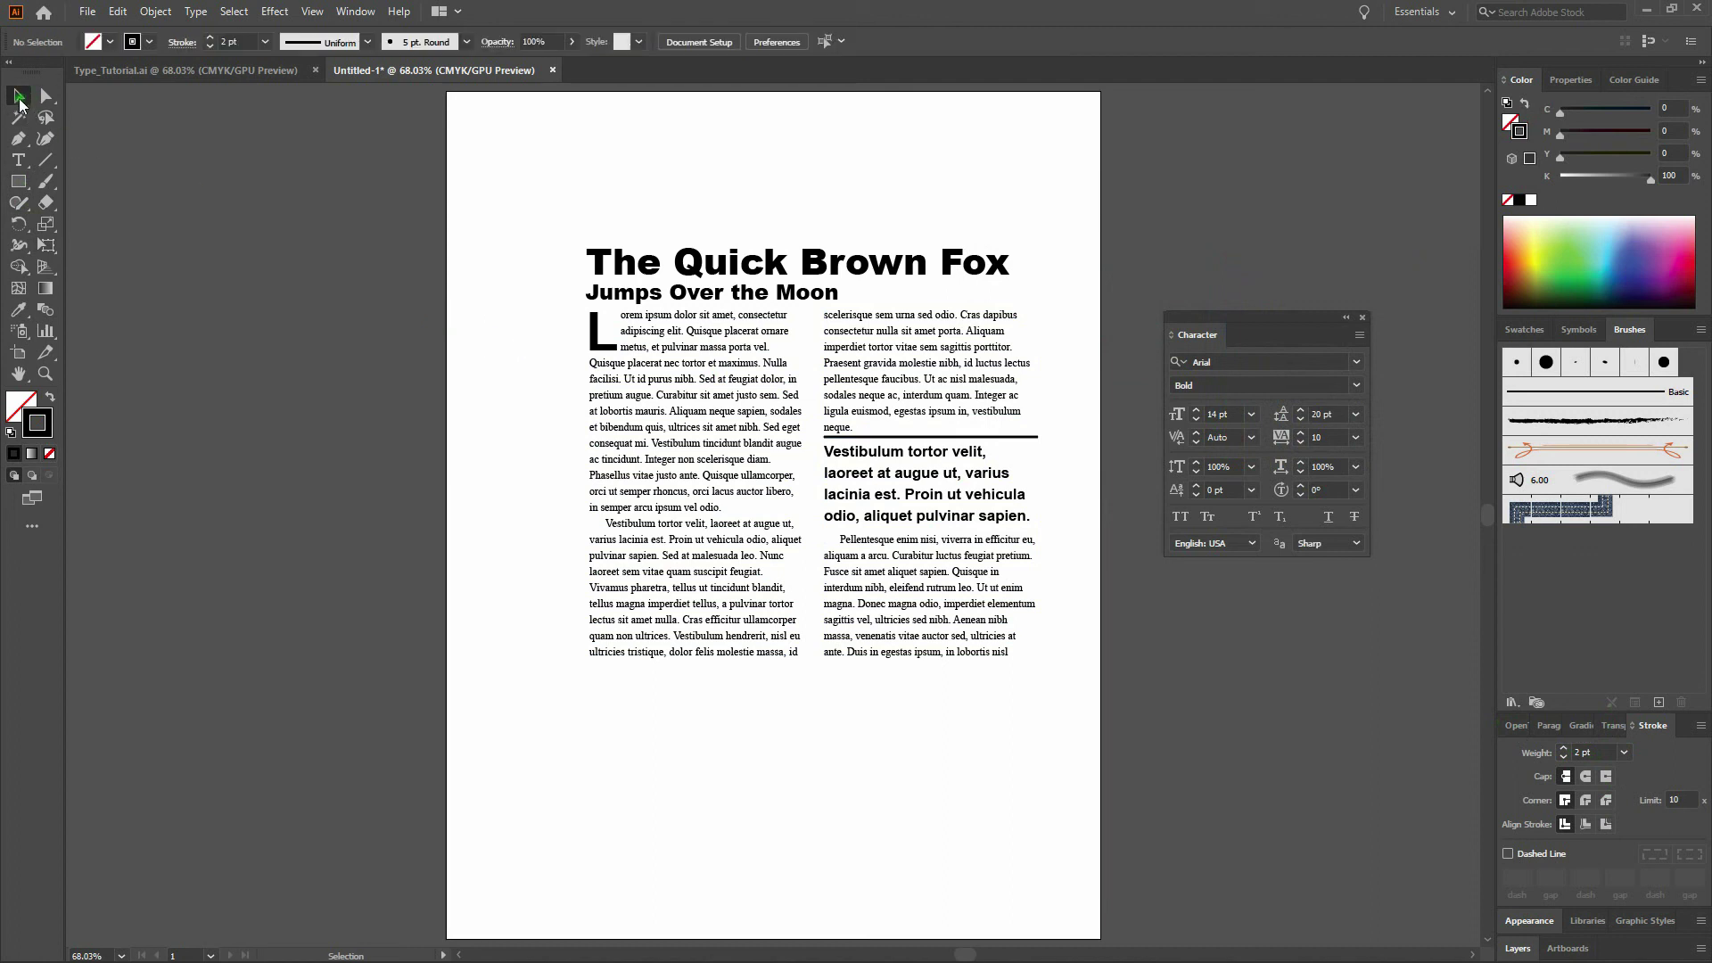
- Duplicate the line above the pull quote, move the copy 85 pt down below the quote, and nudge the quote up slightly between both lines
click(1013, 437)
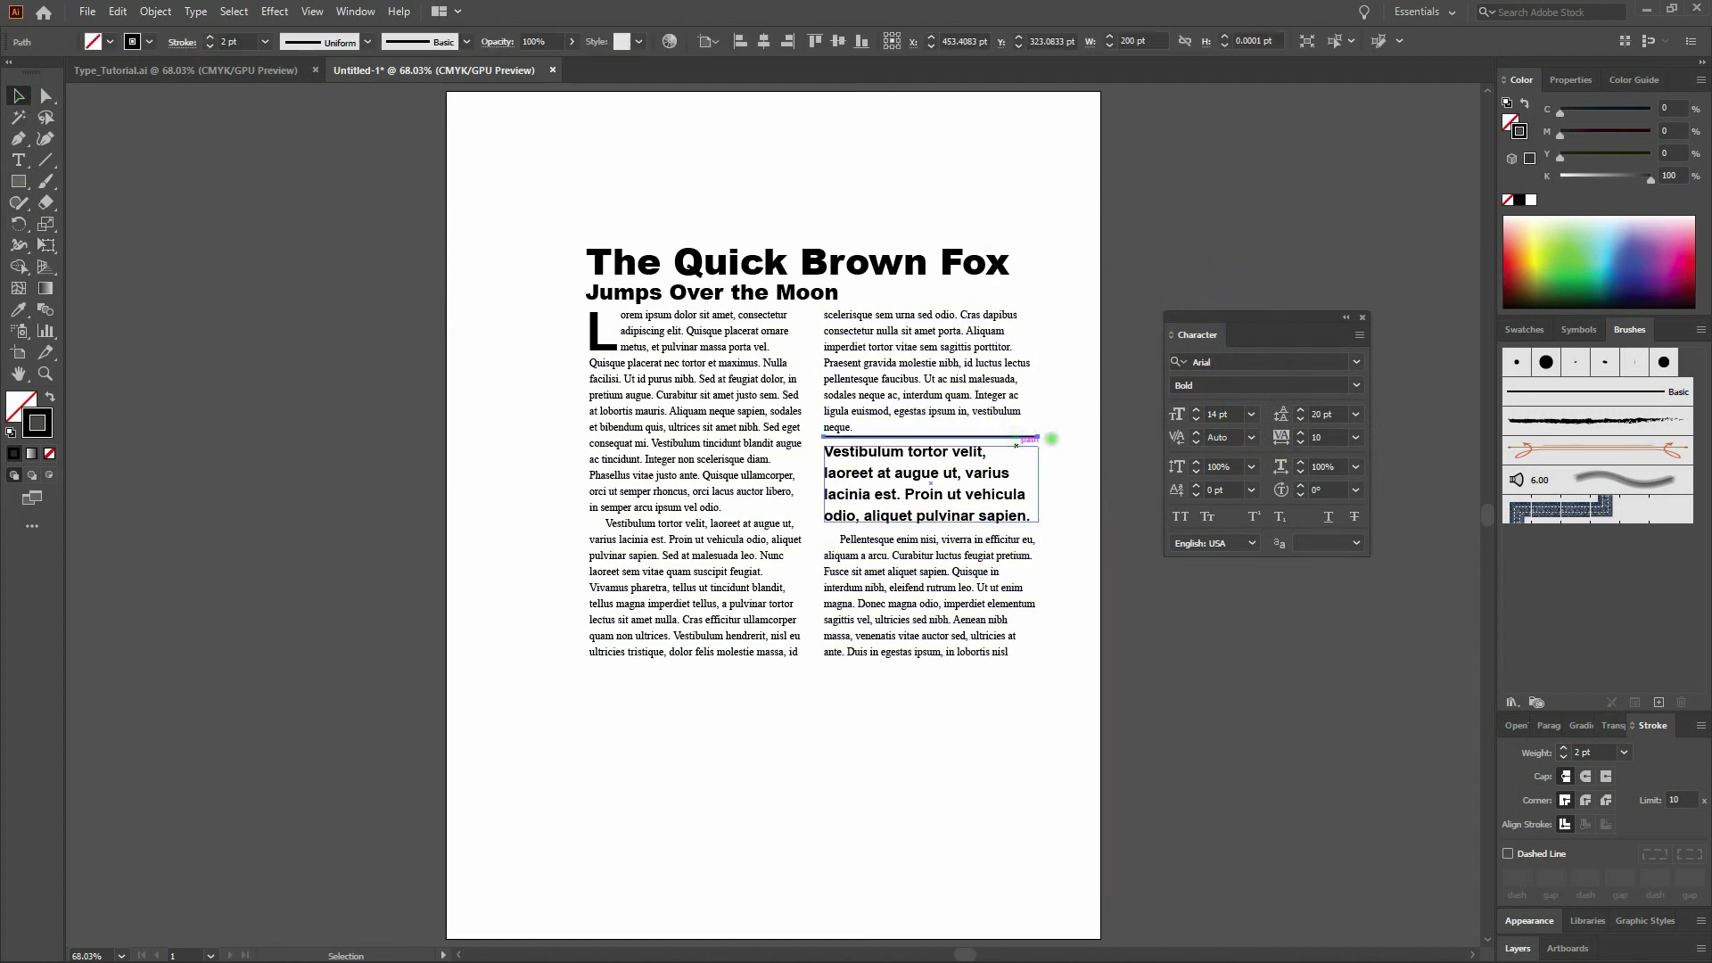
key(ctrl+c)
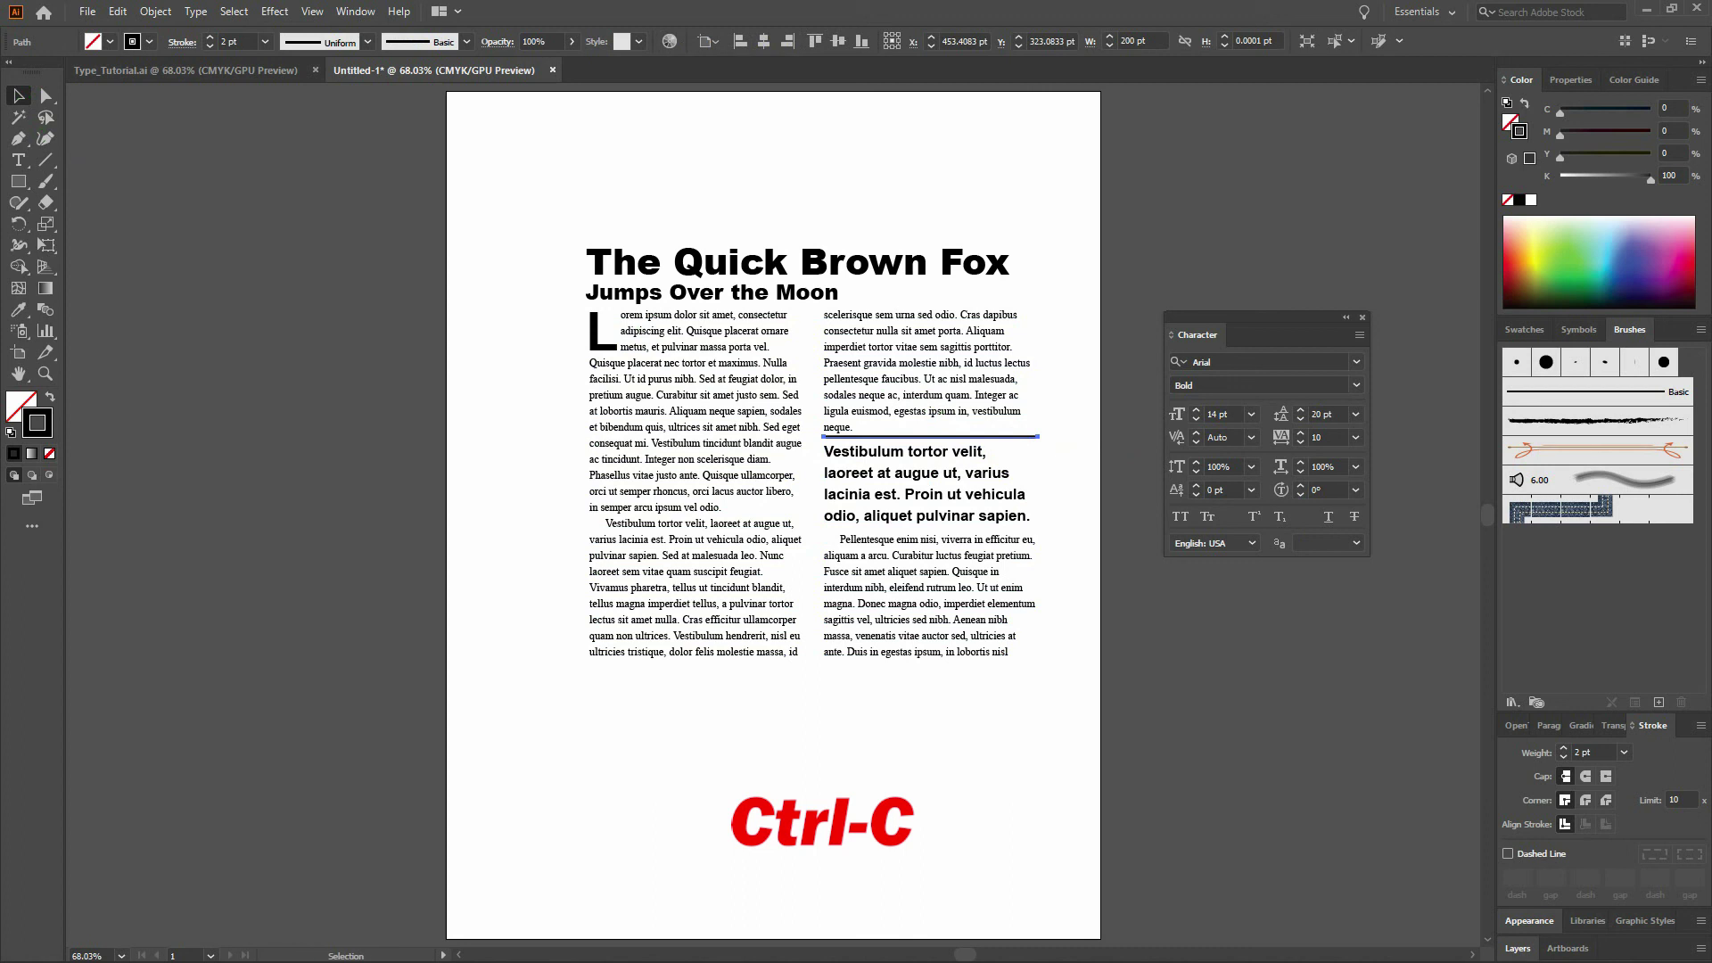
key(ctrl+f)
key(shift+Down)
key(shift+Down)
key(shift+Down)
key(shift+Down)
key(shift+Down)
key(shift+Down)
key(shift+Down)
key(shift+Down)
key(shift+Down)
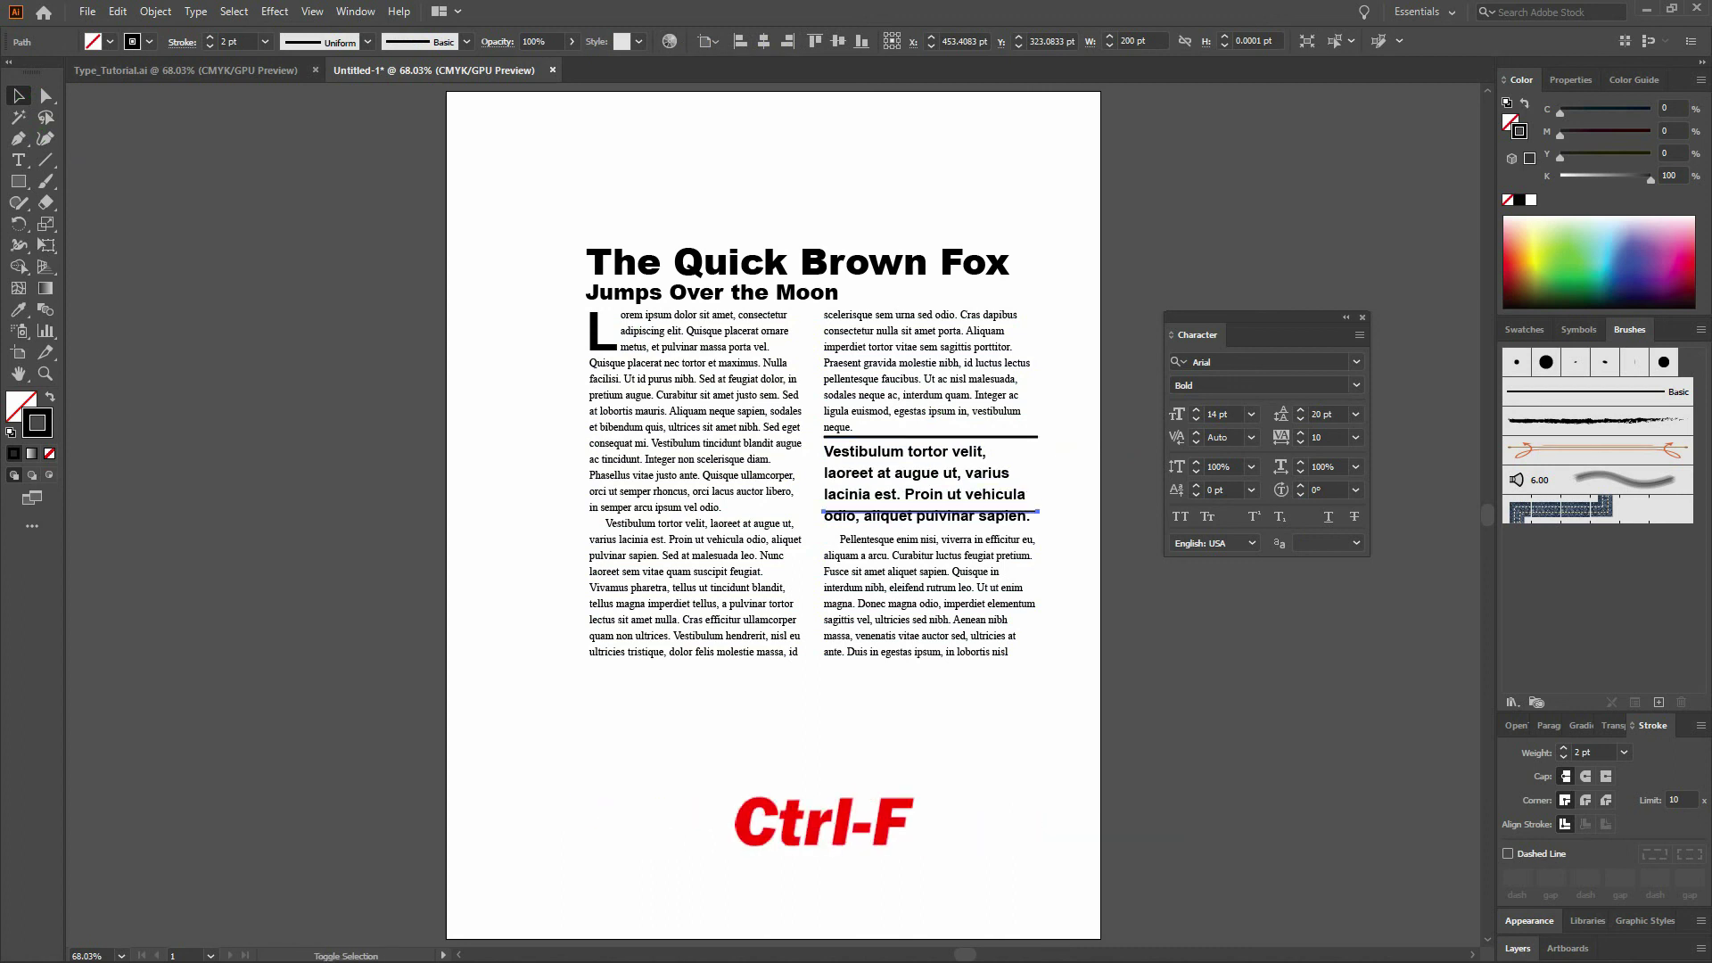
key(Up)
key(Up)
key(Up)
key(Up)
key(Up)
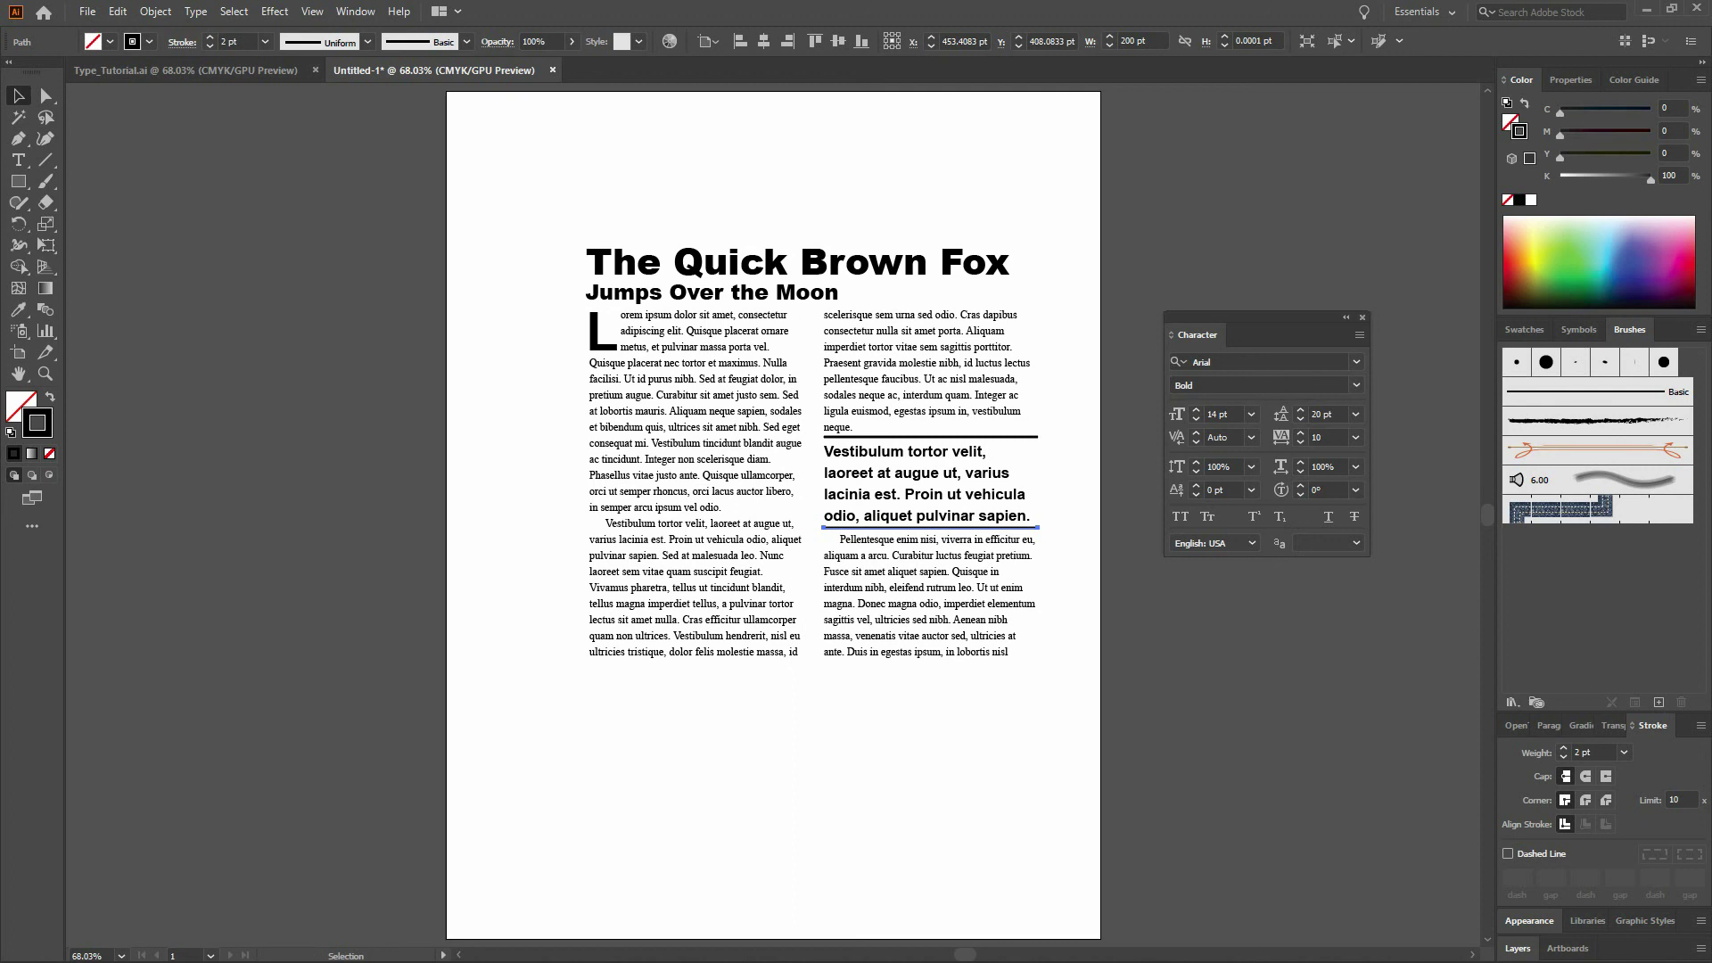
click(1081, 395)
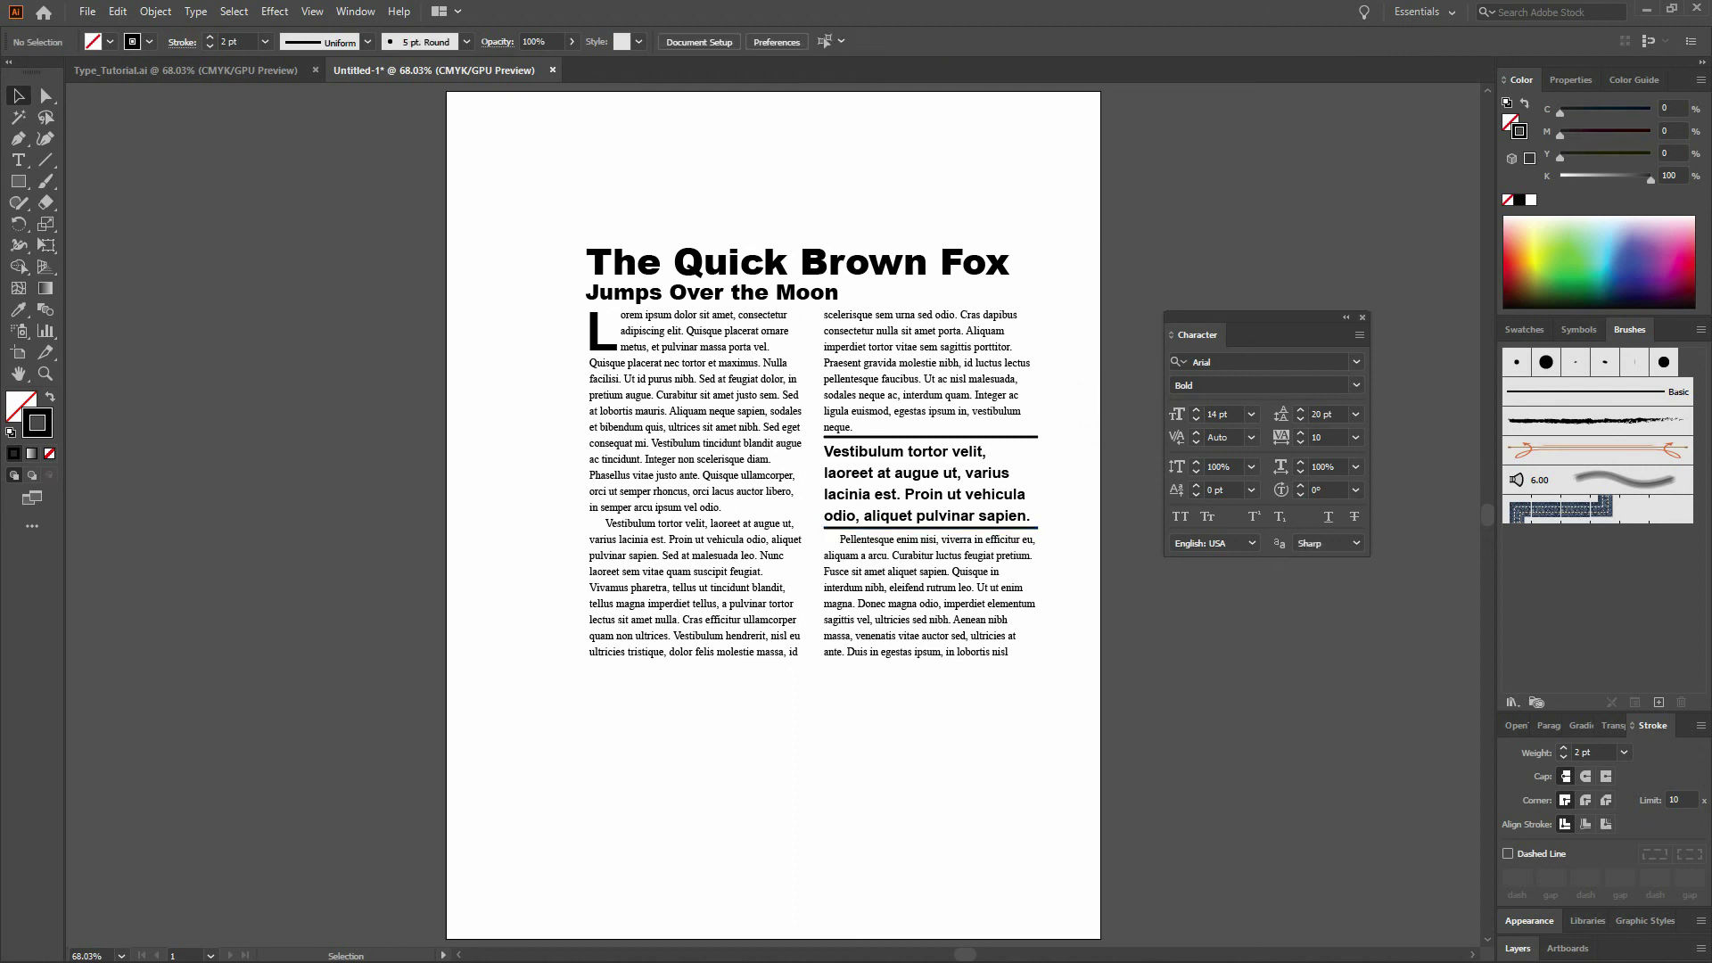
click(927, 481)
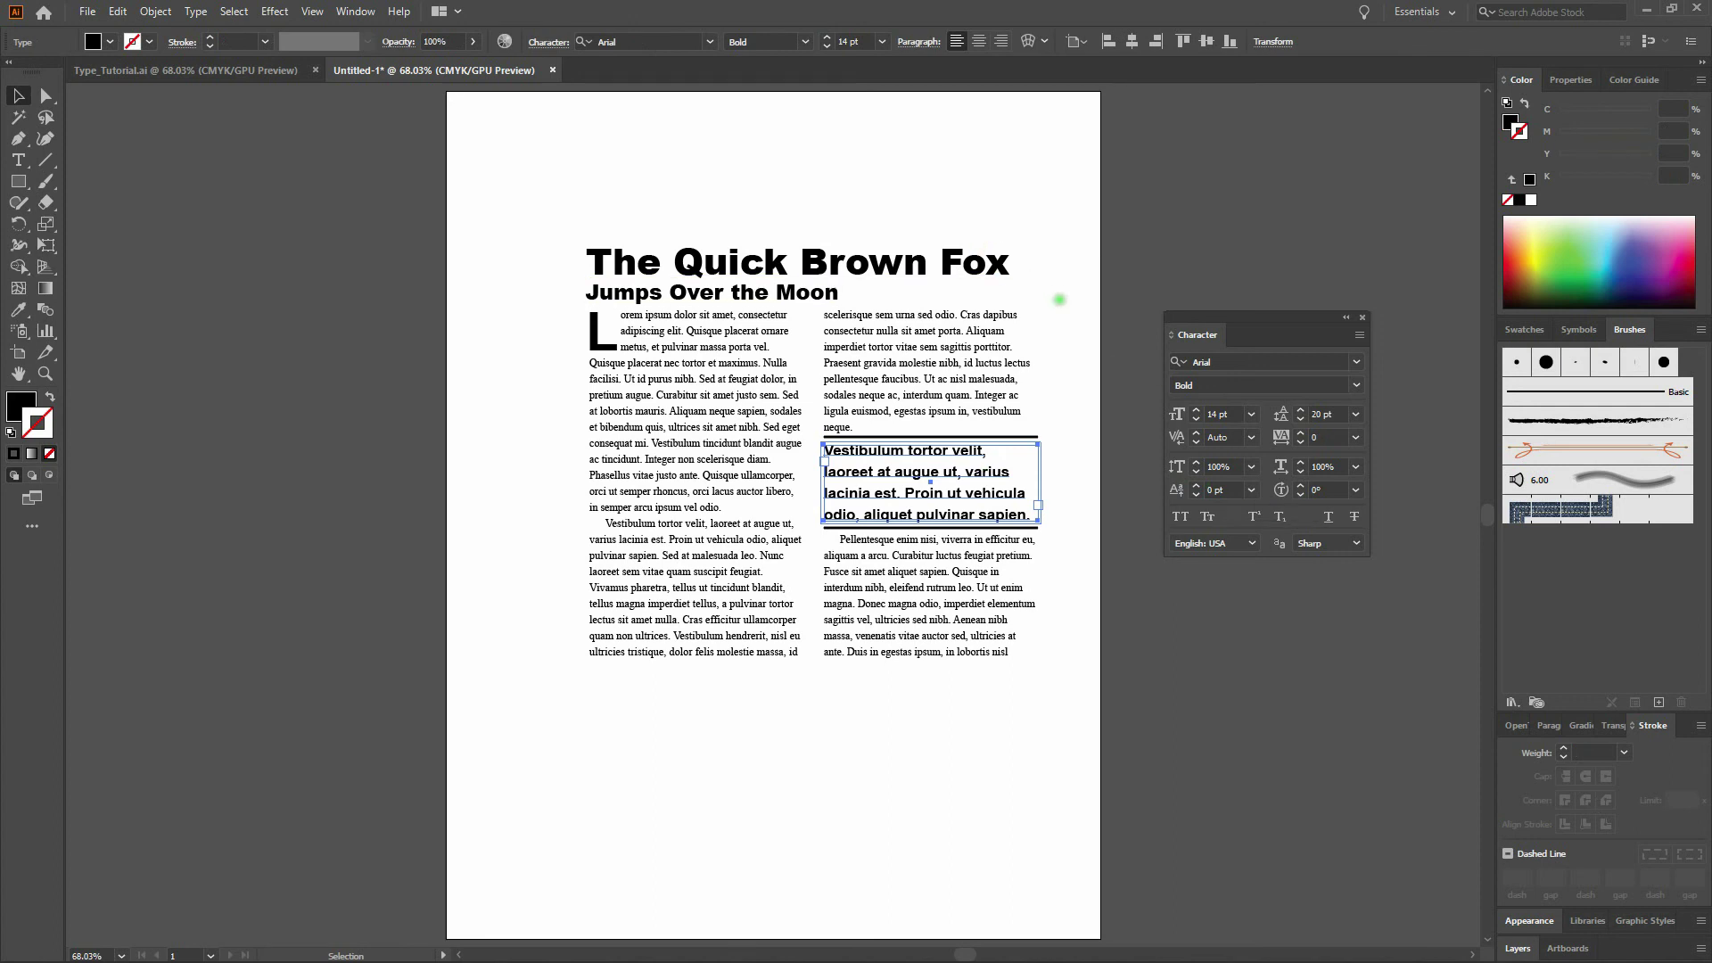
click(1059, 297)
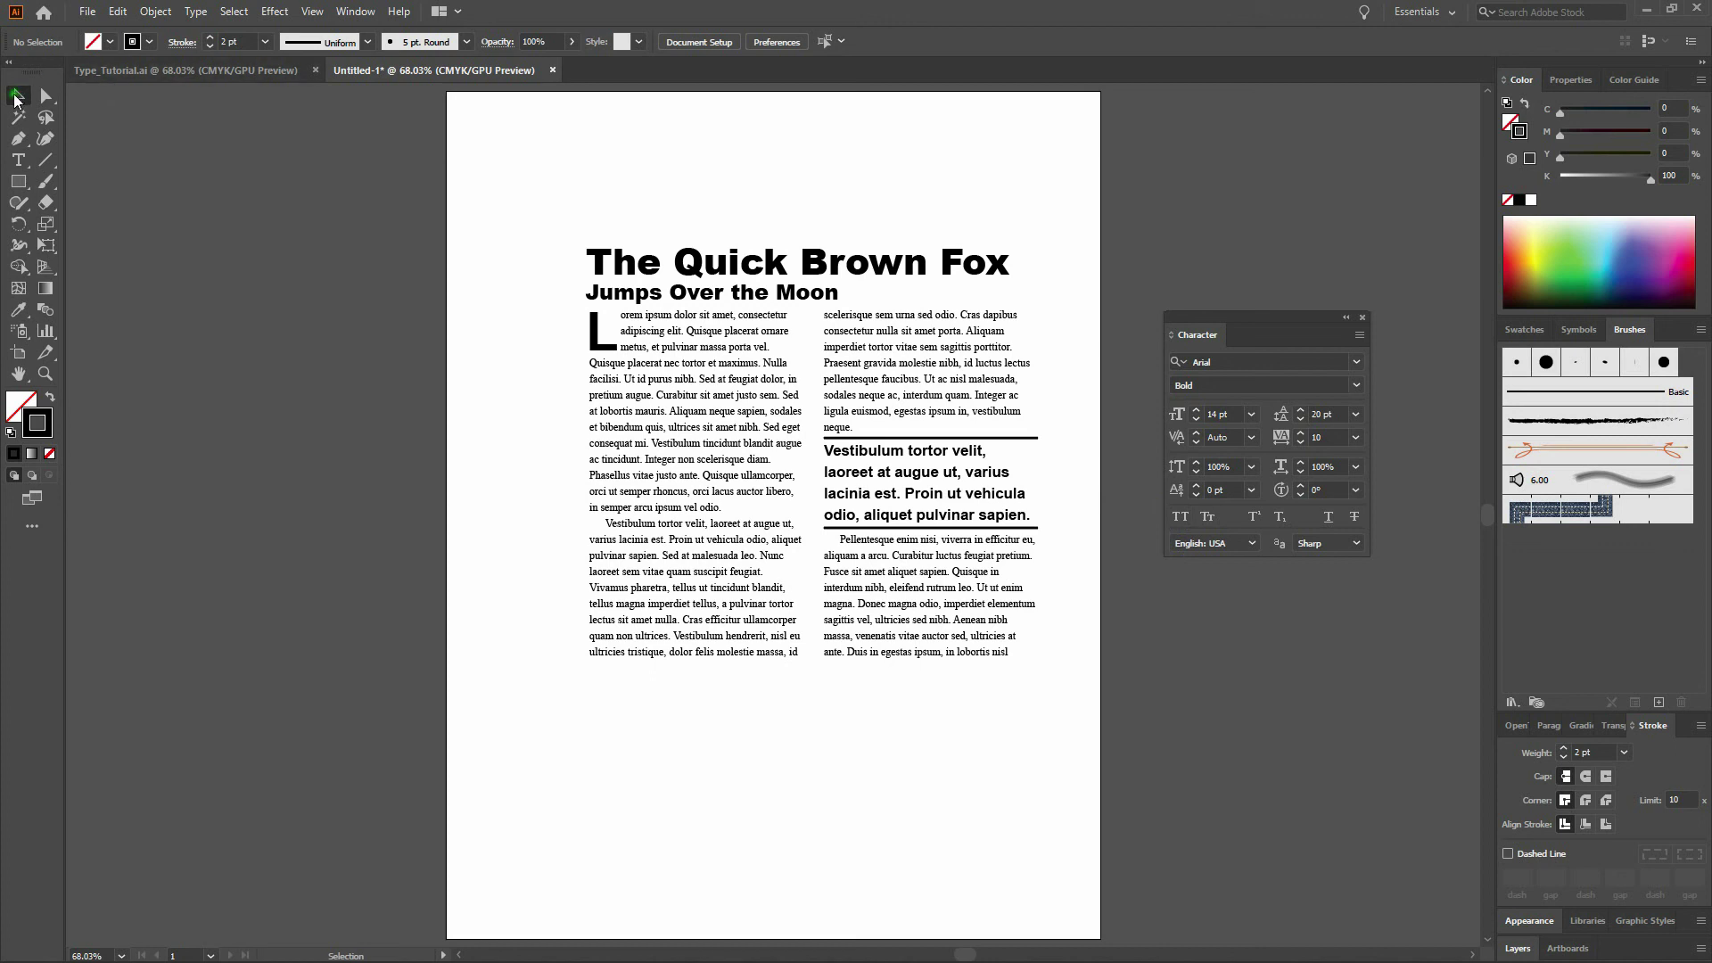
- Recolour the whole headline and subheading text with the blue fill 251EAF, copying its hex code for reuse
click(19, 160)
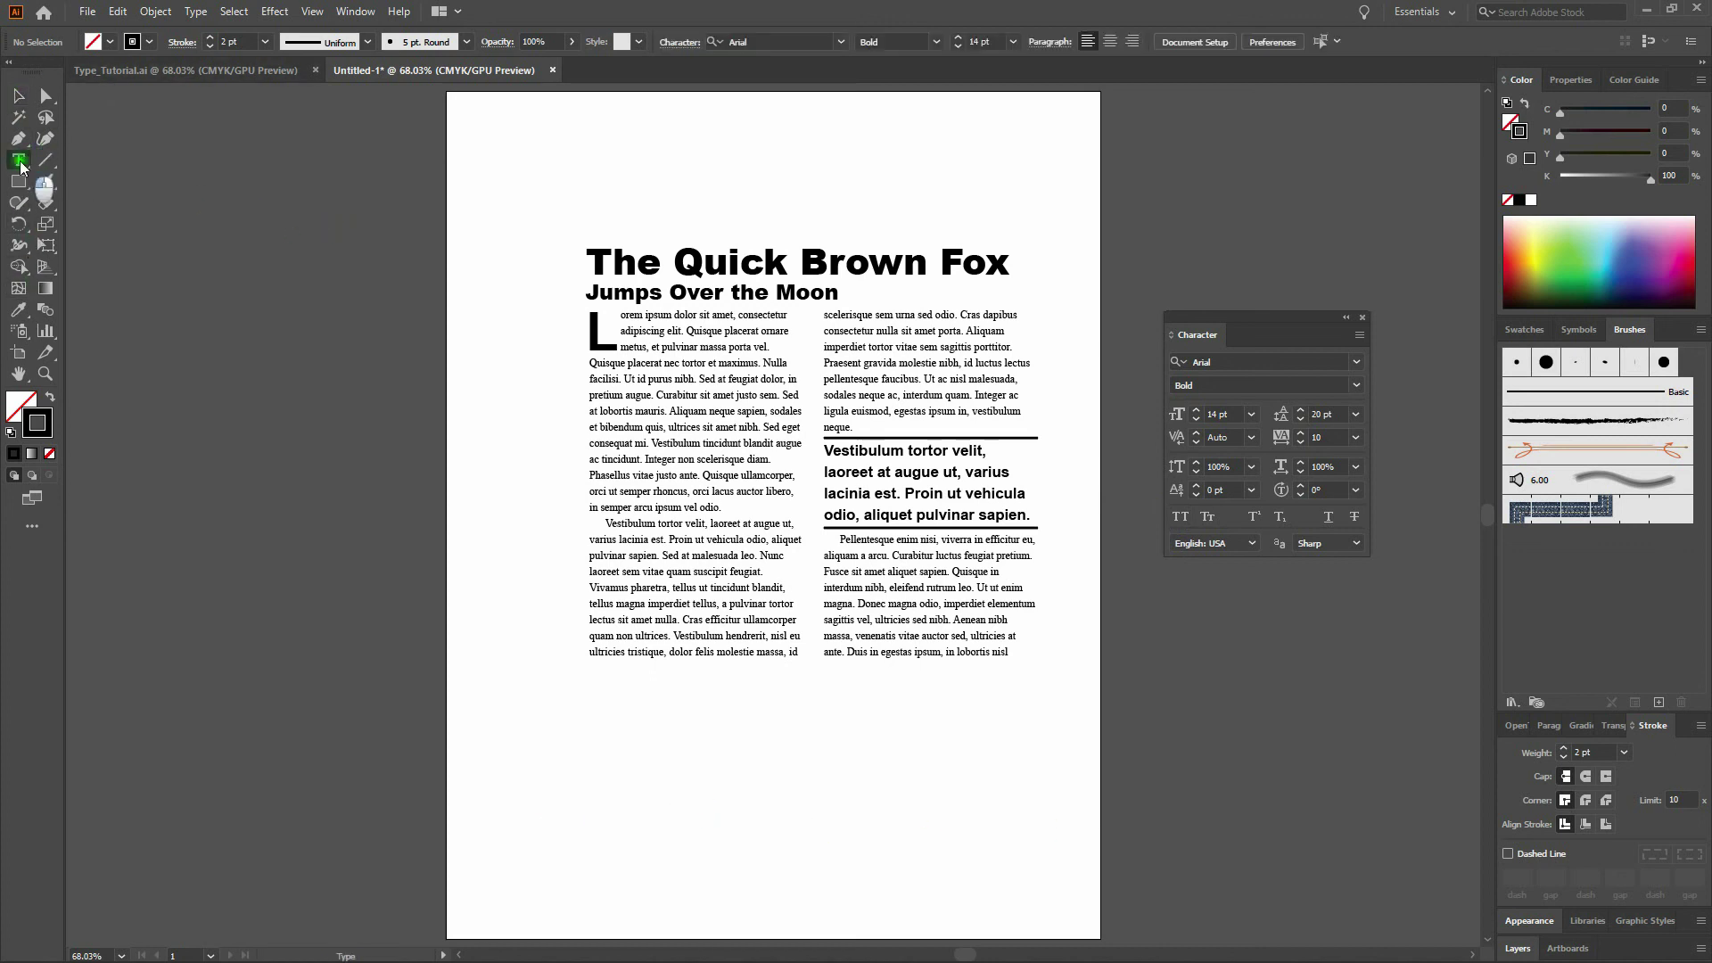
double_click(807, 272)
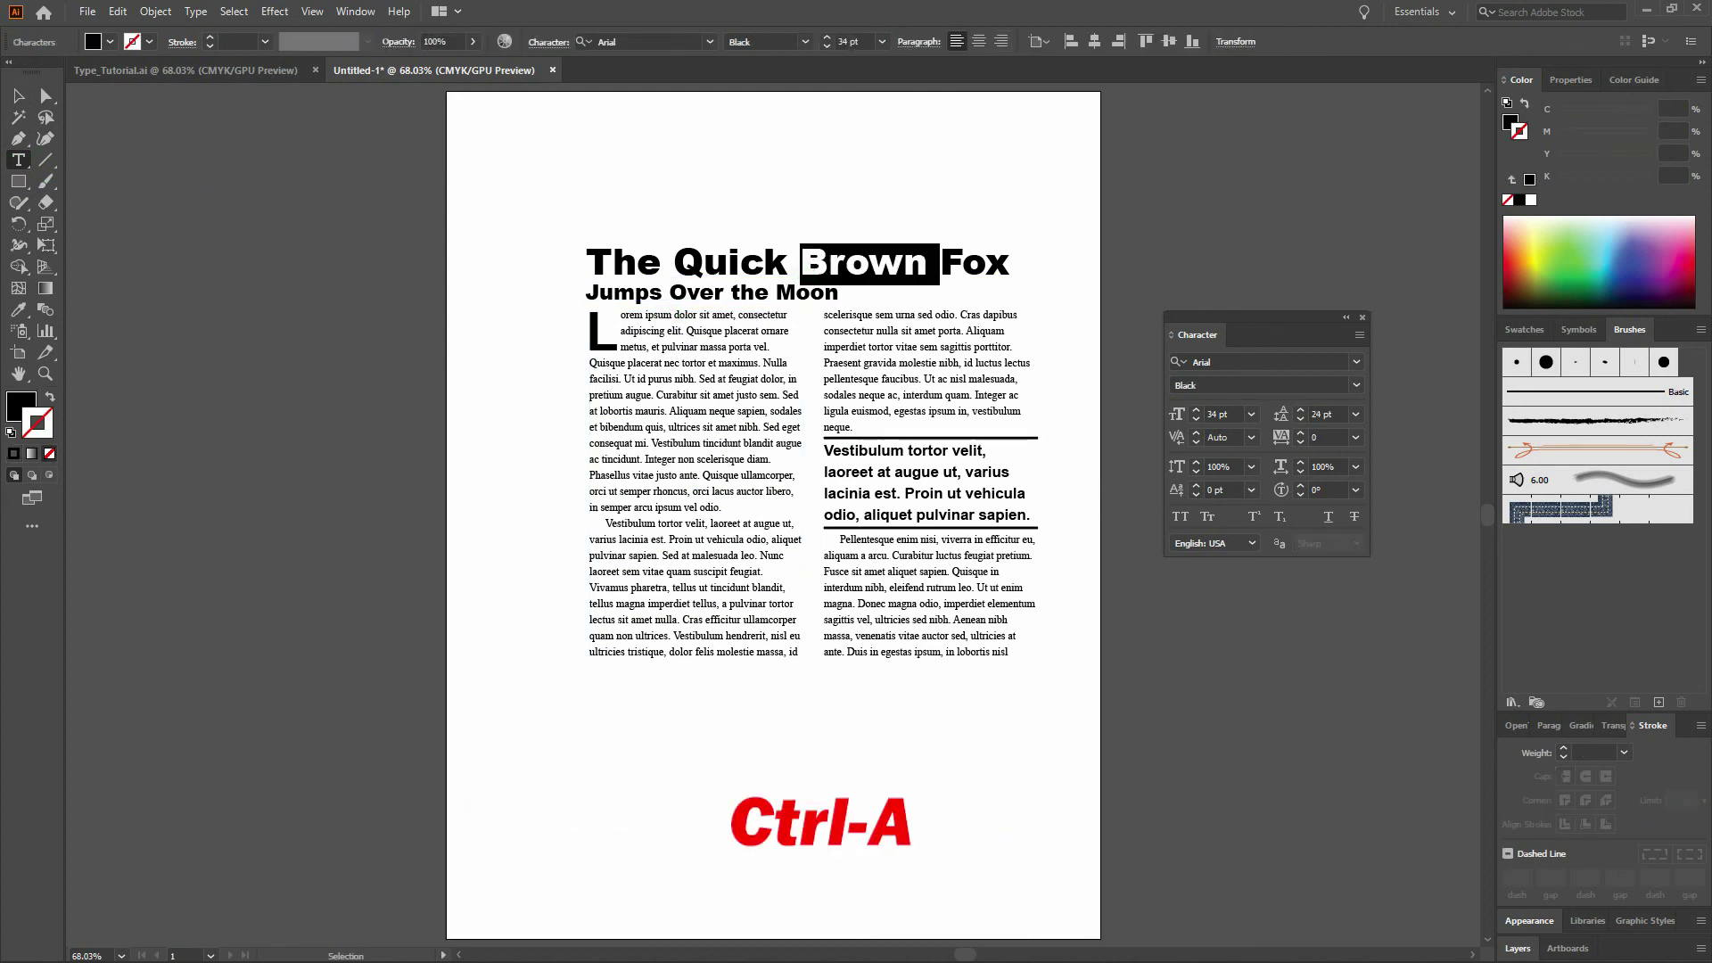
key(ctrl+a)
double_click(22, 408)
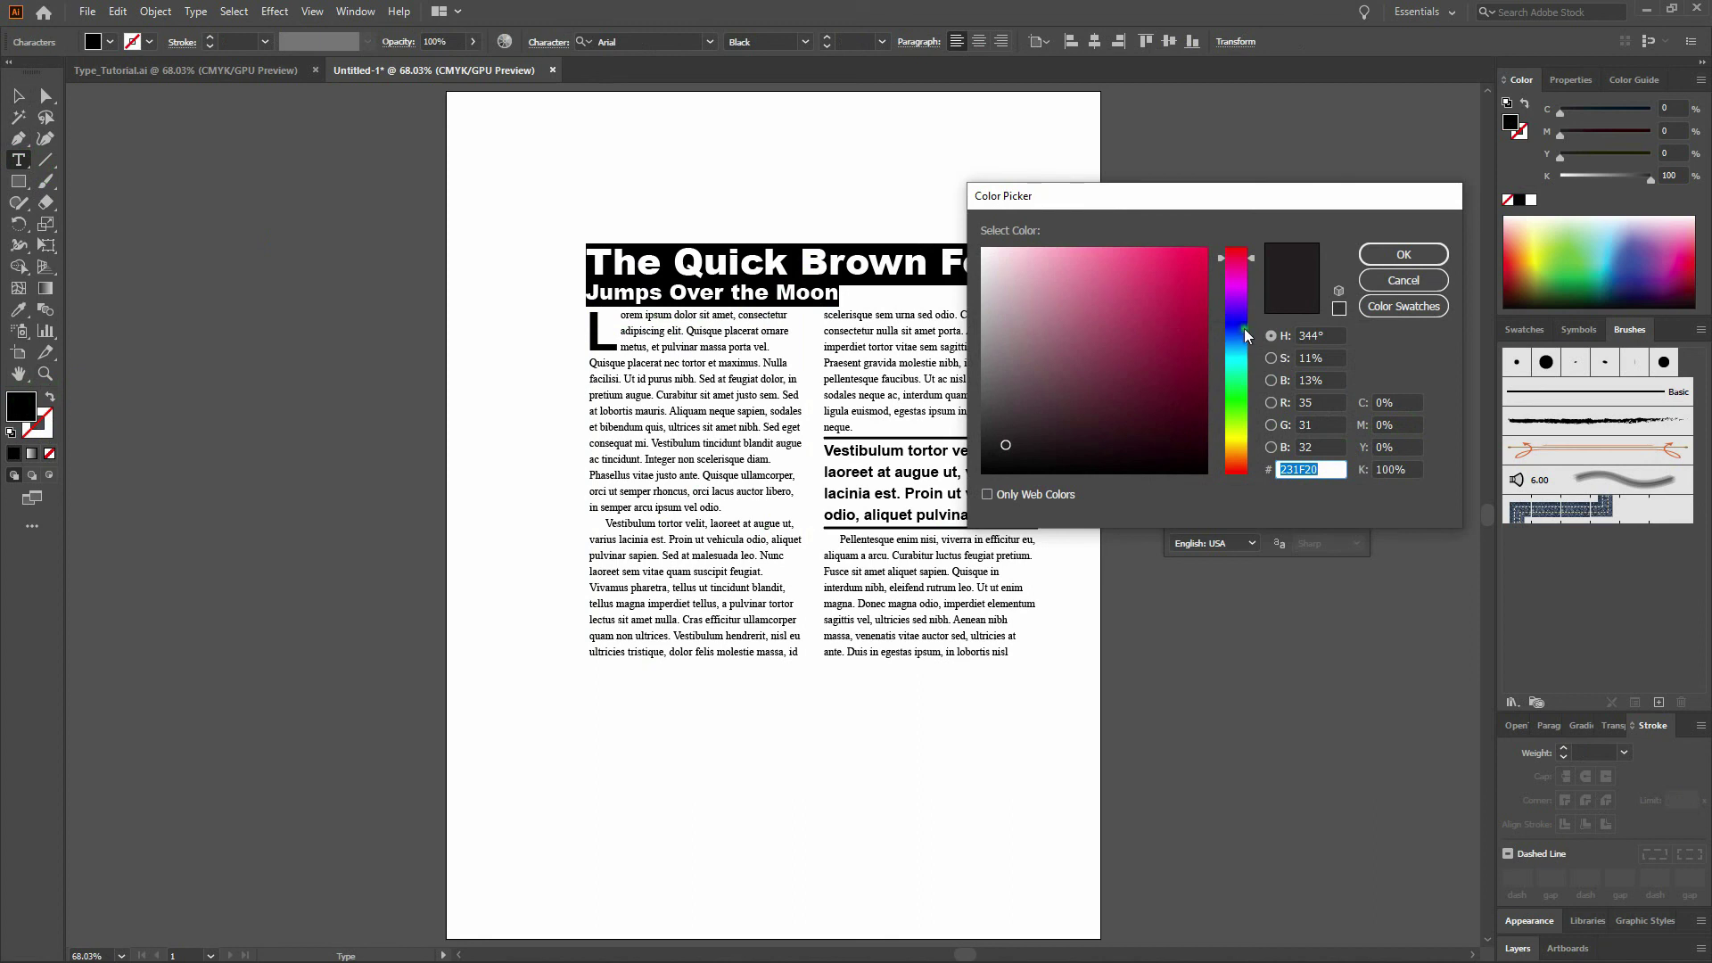
click(1238, 323)
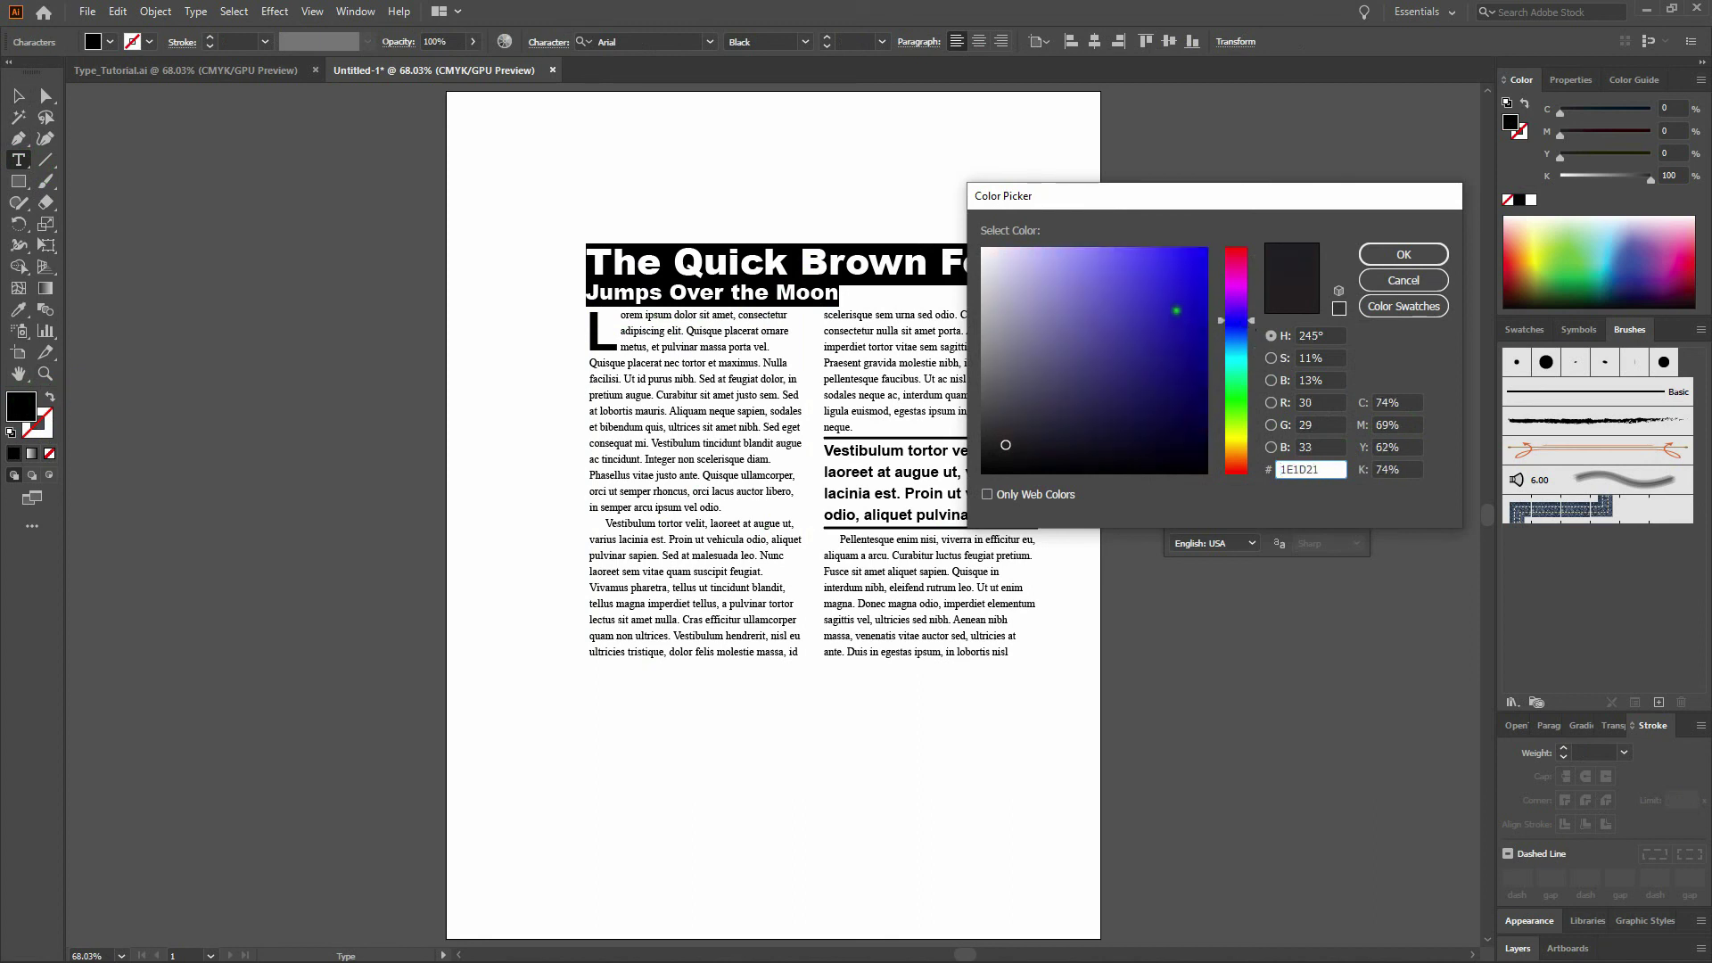
click(1169, 317)
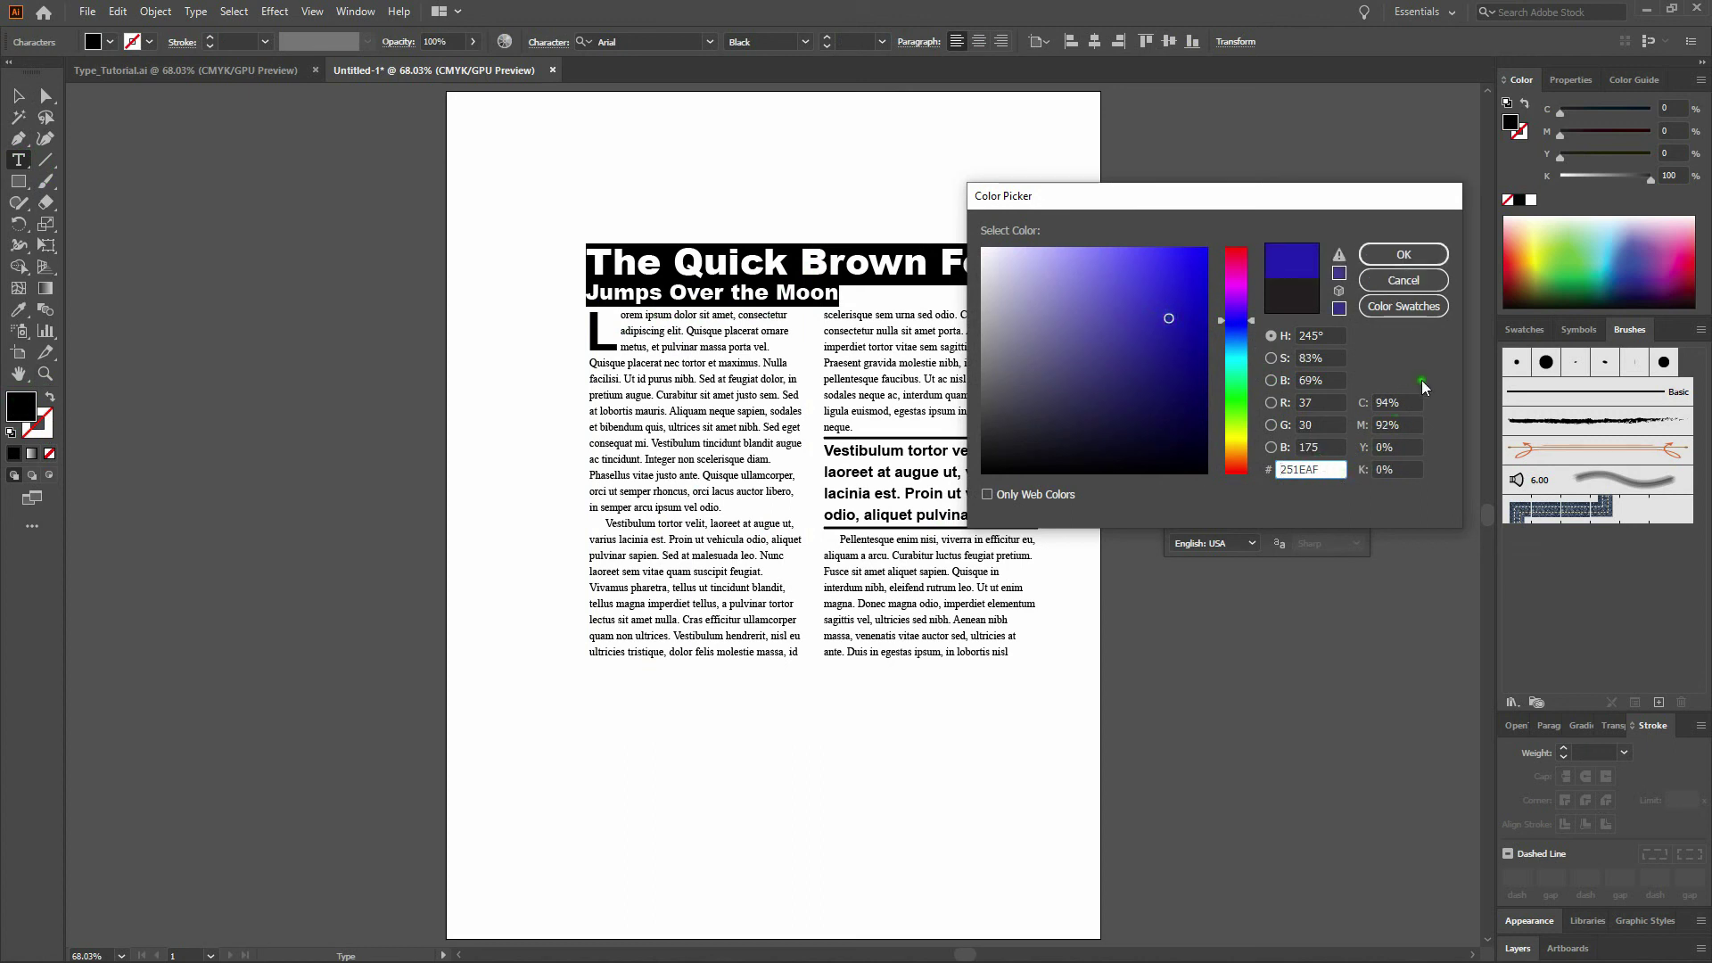
key(ctrl+c)
drag(1334, 469, 1247, 454)
click(1411, 255)
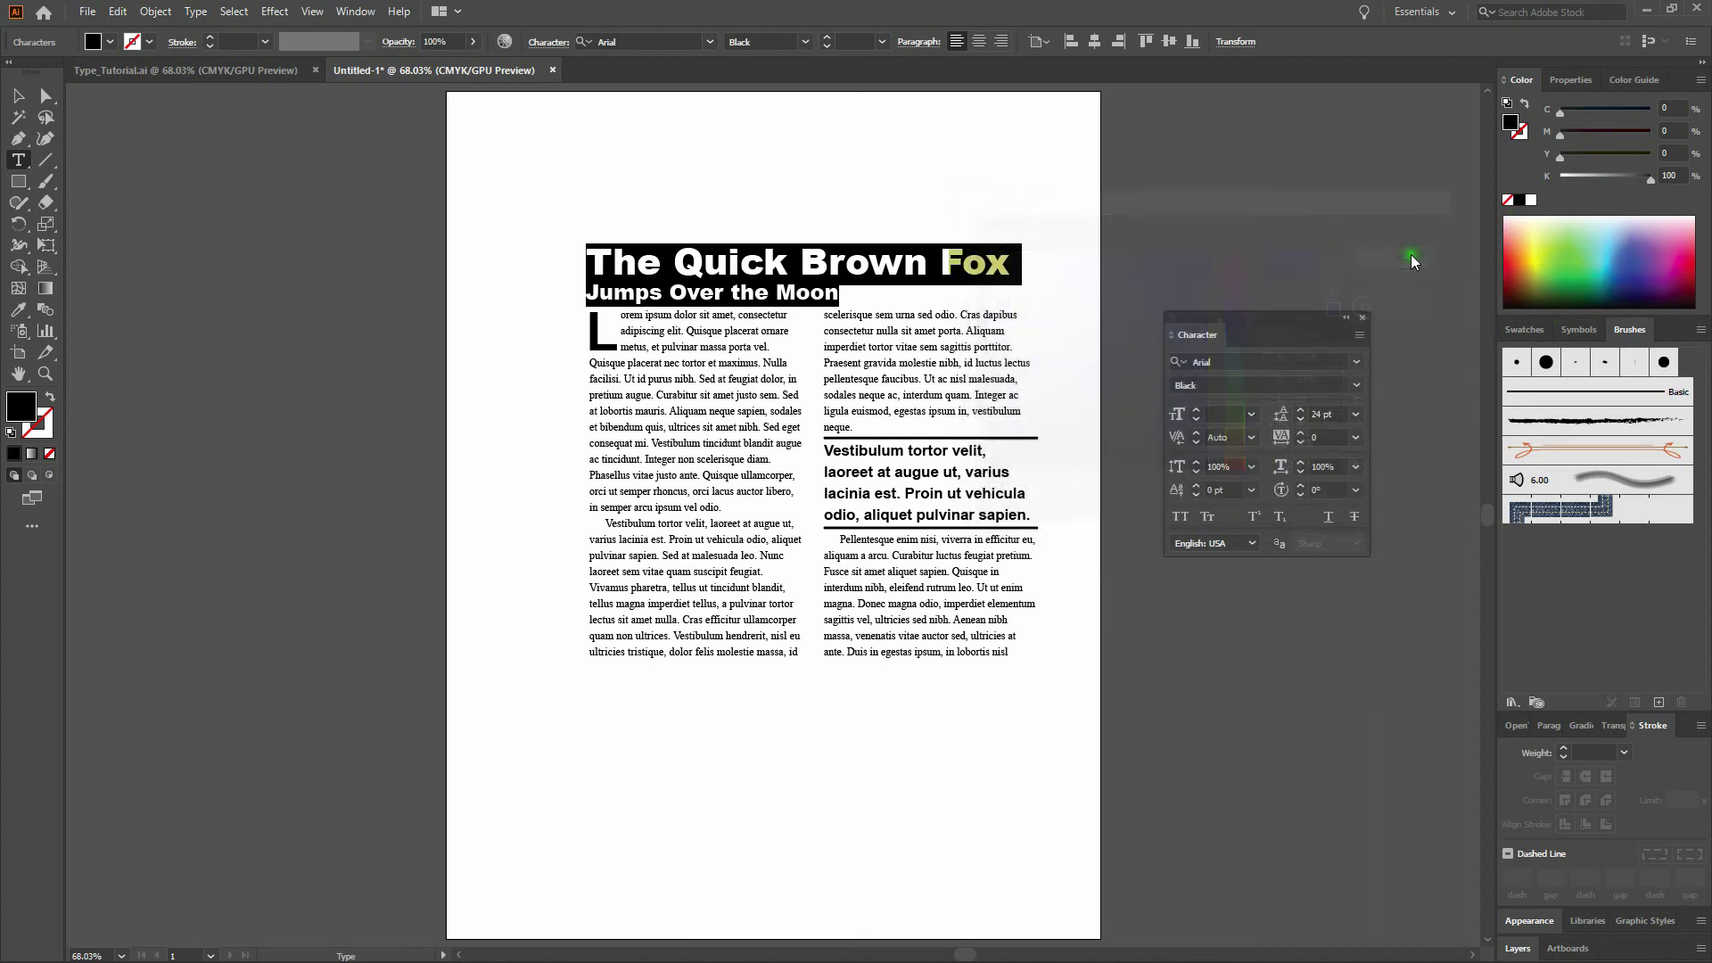
click(23, 98)
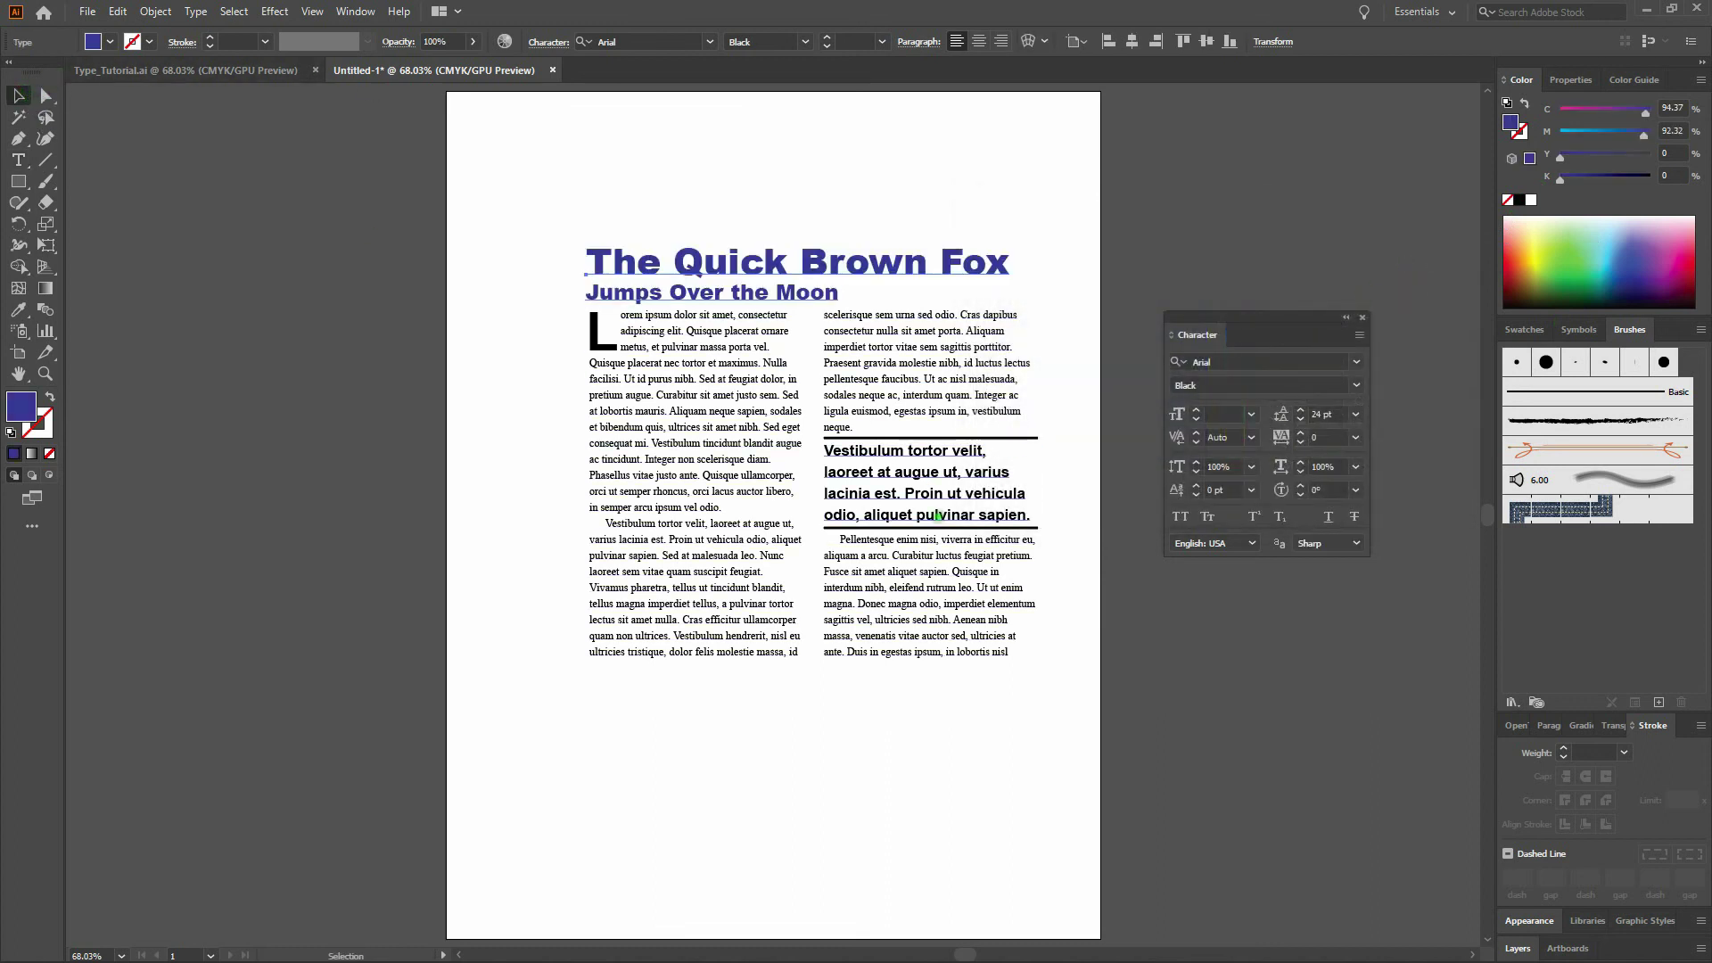
- Apply the copied blue 251EAF as the fill of all the pull quote text, and deselect it
click(18, 163)
double_click(951, 472)
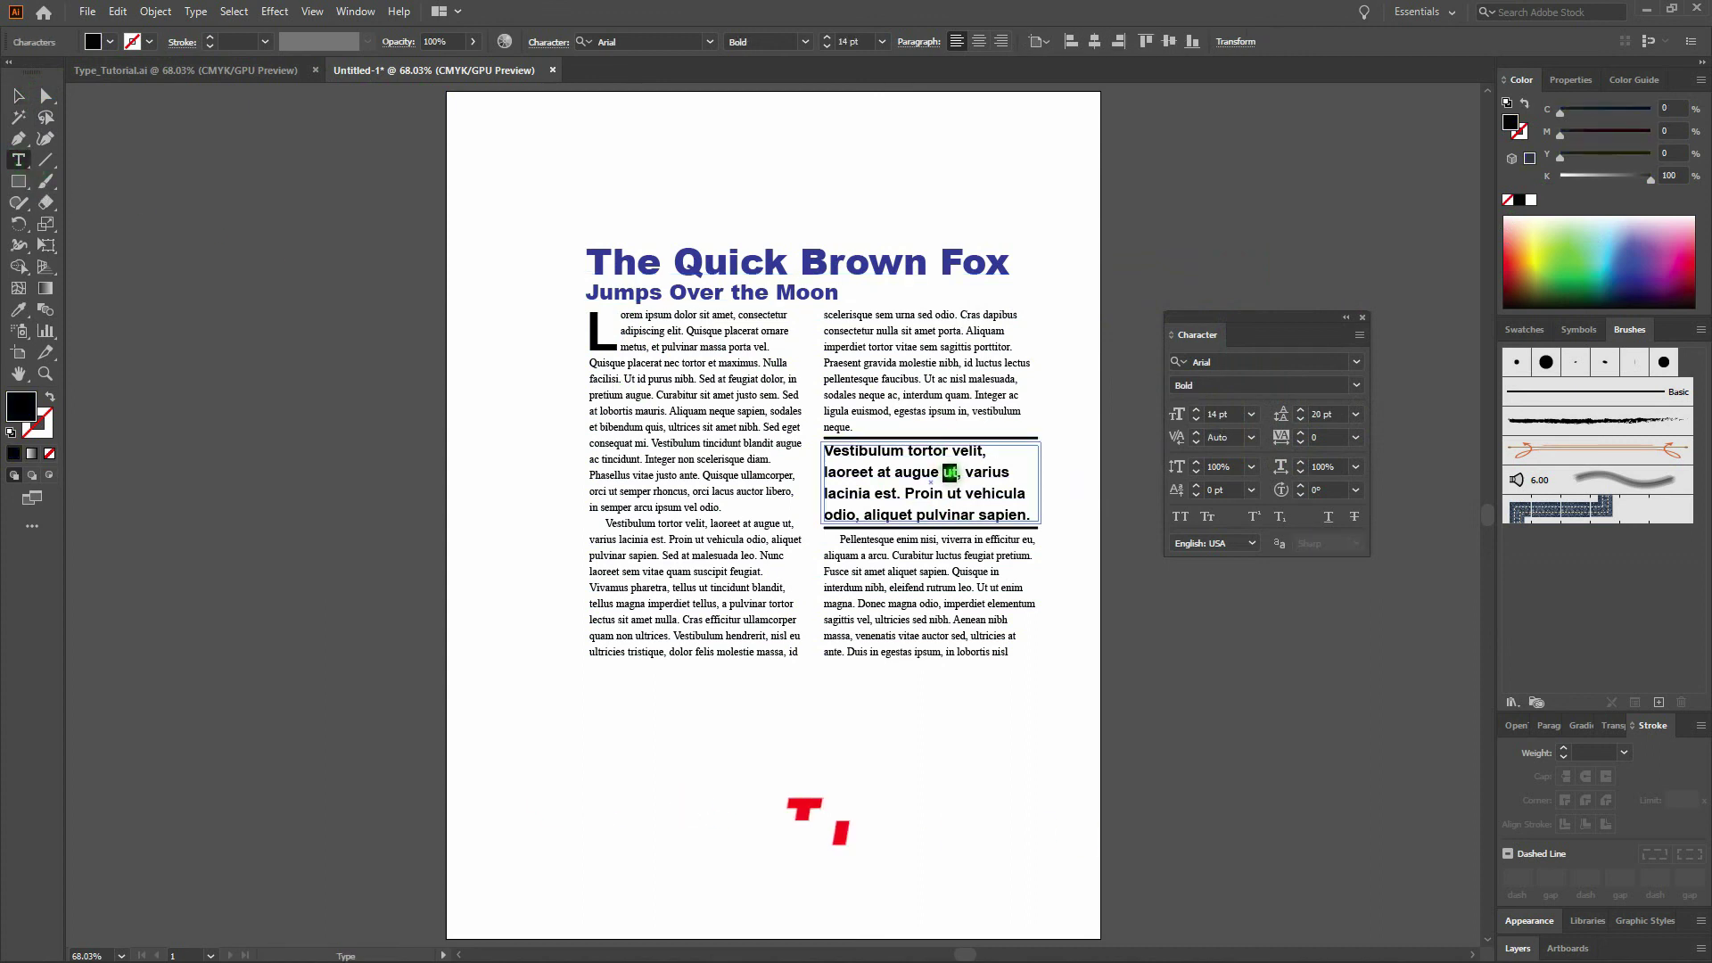
key(ctrl+a)
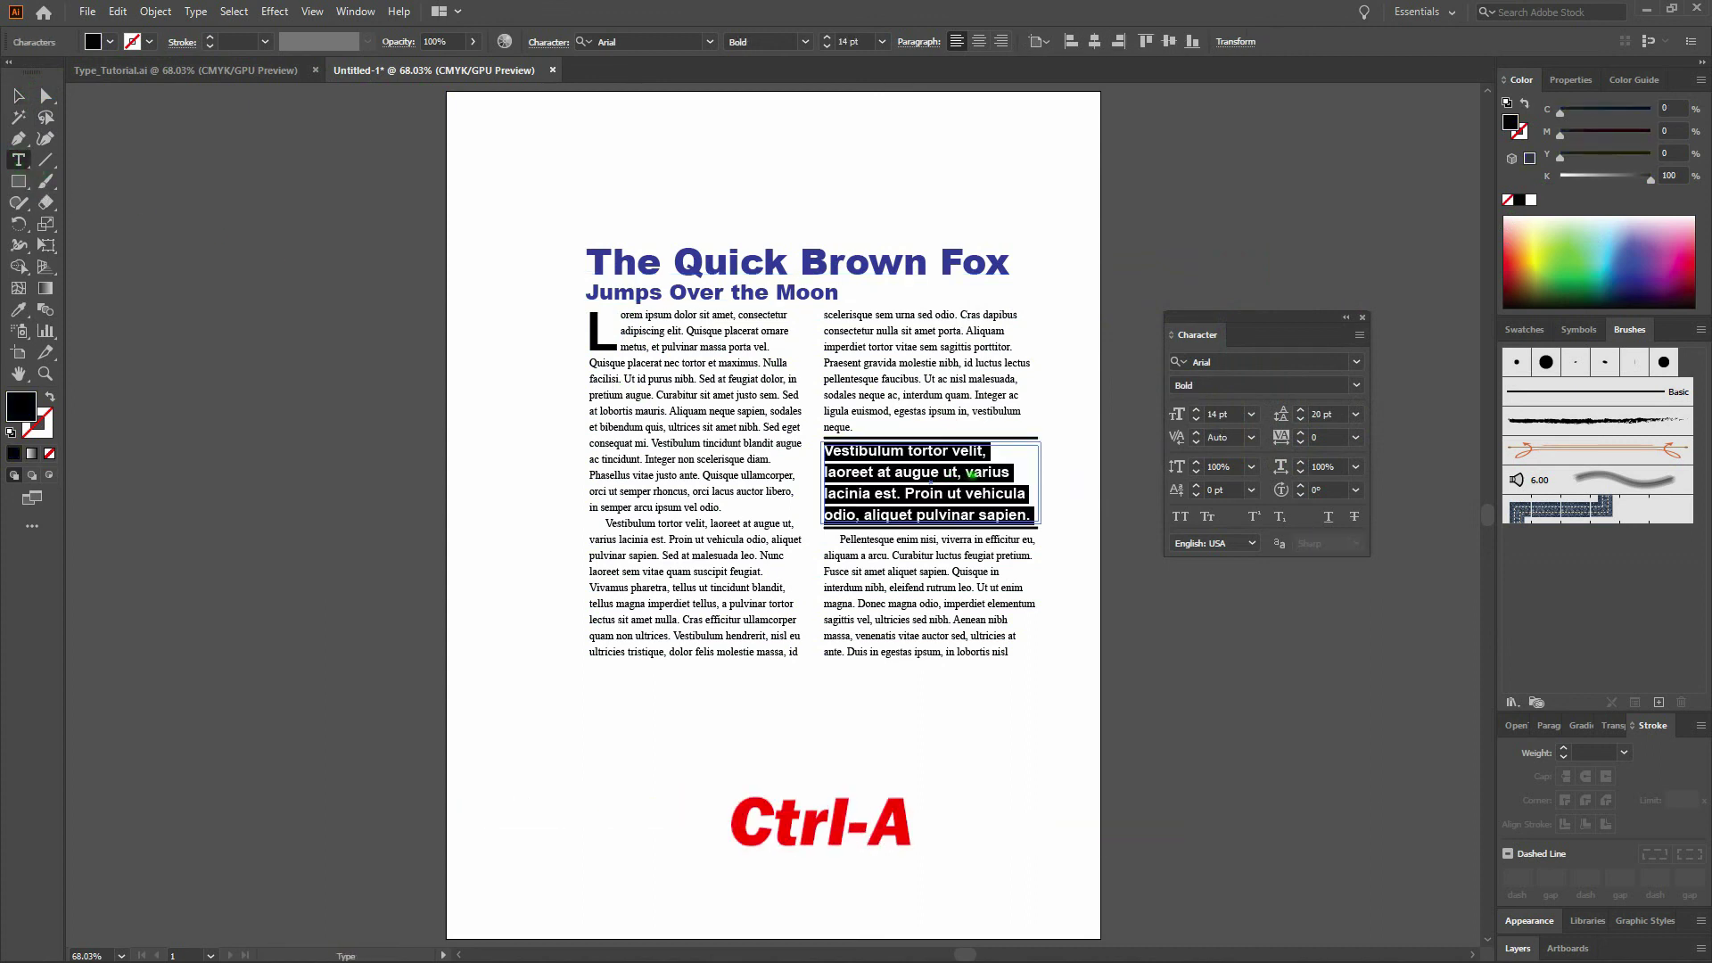
double_click(20, 406)
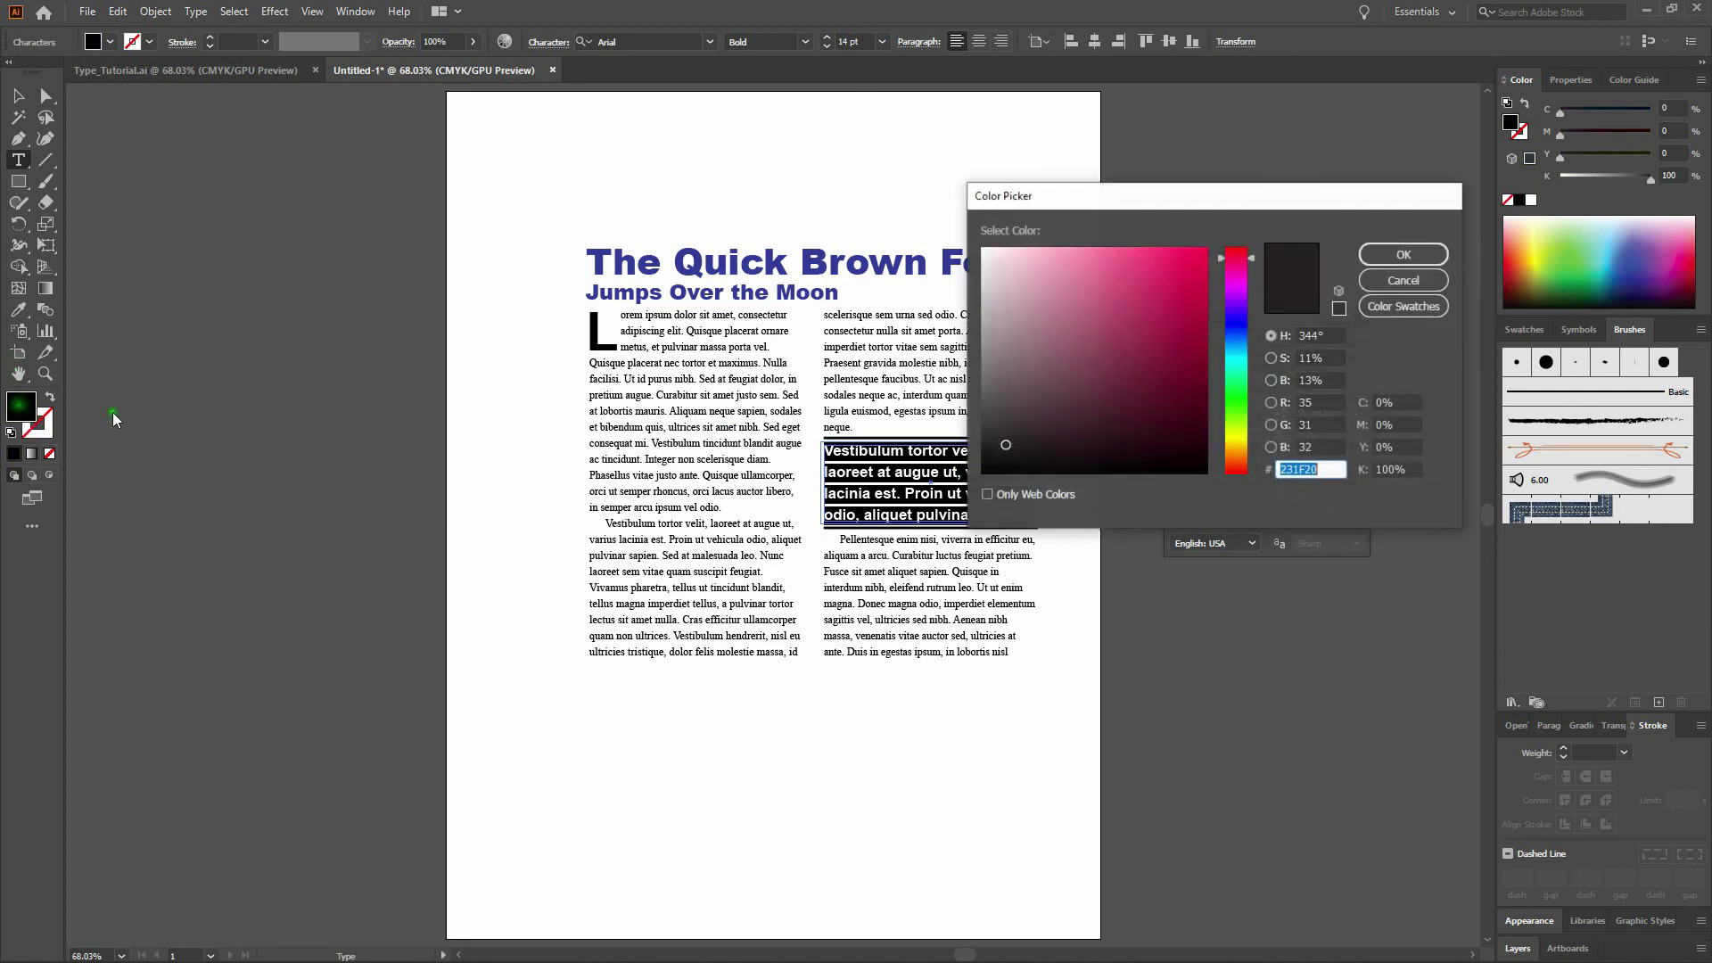
key(ctrl+v)
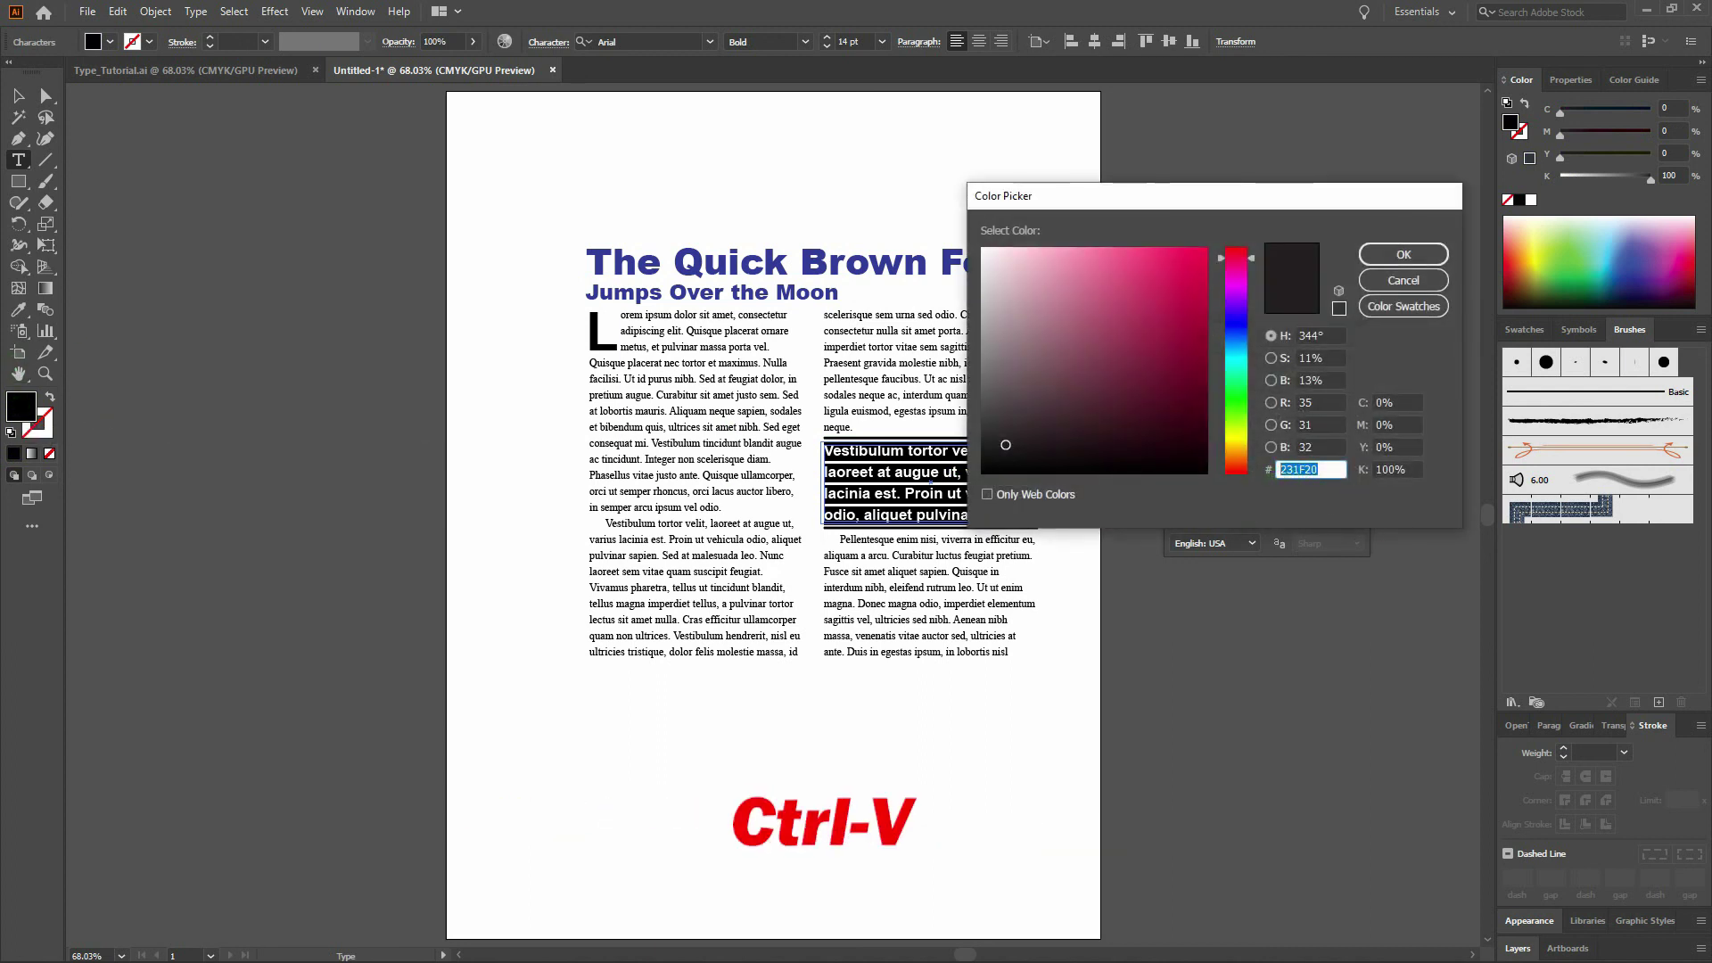
click(1420, 254)
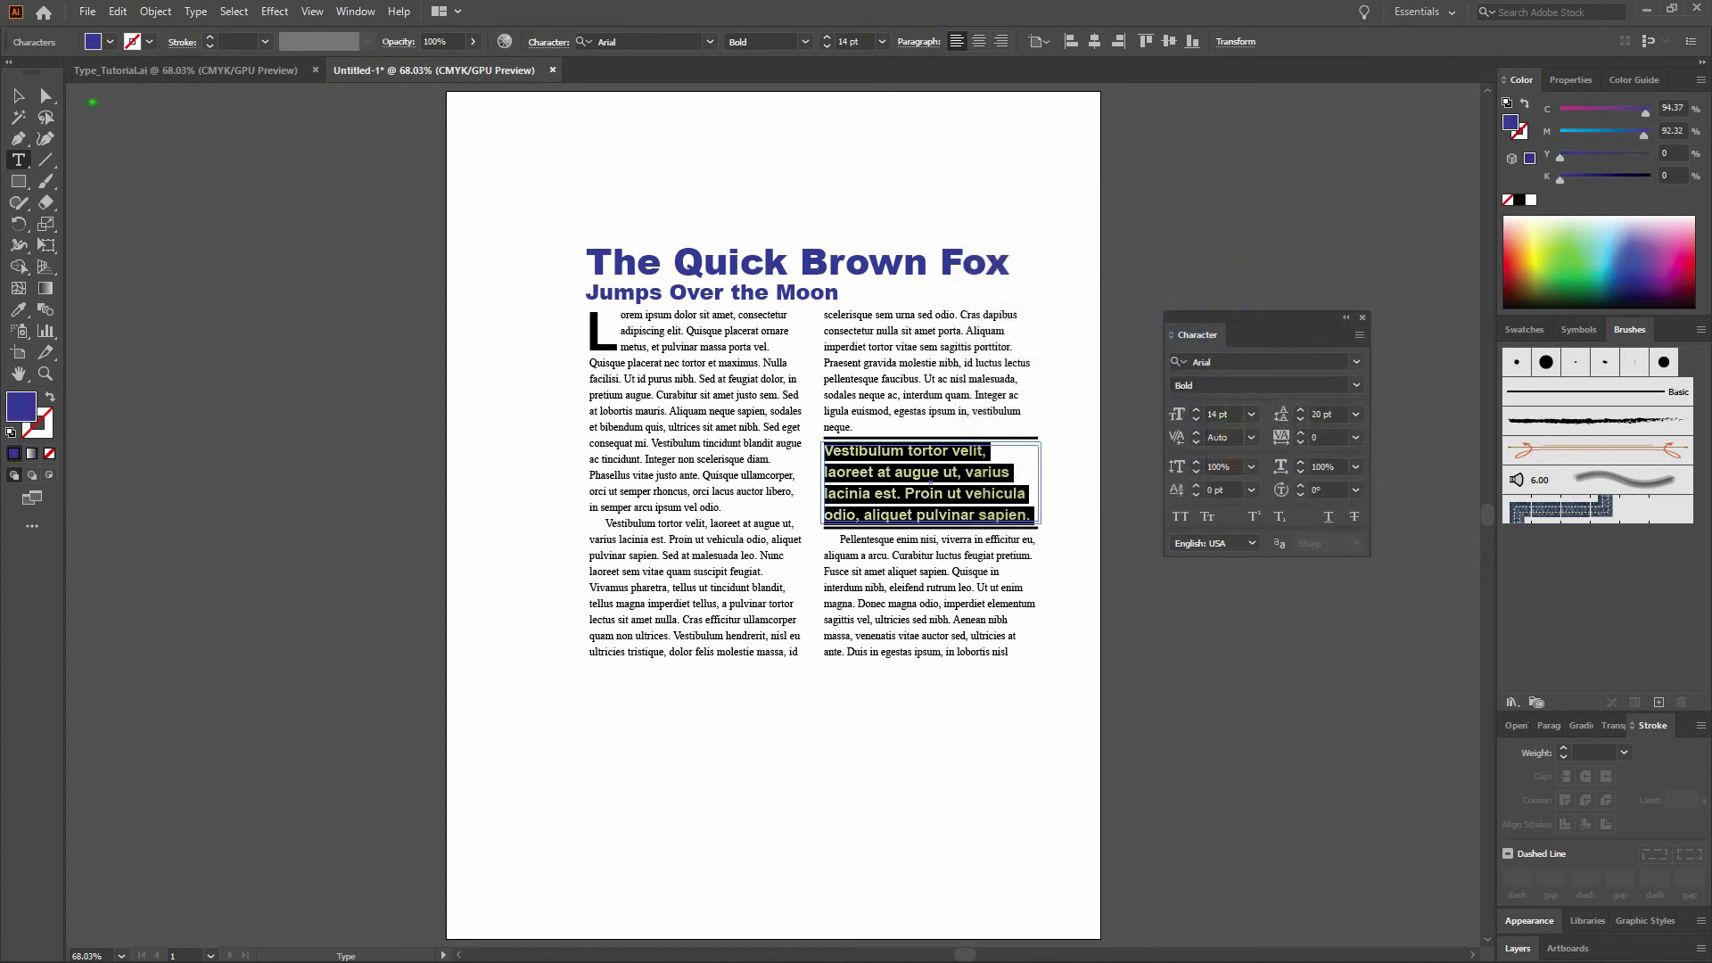
click(18, 100)
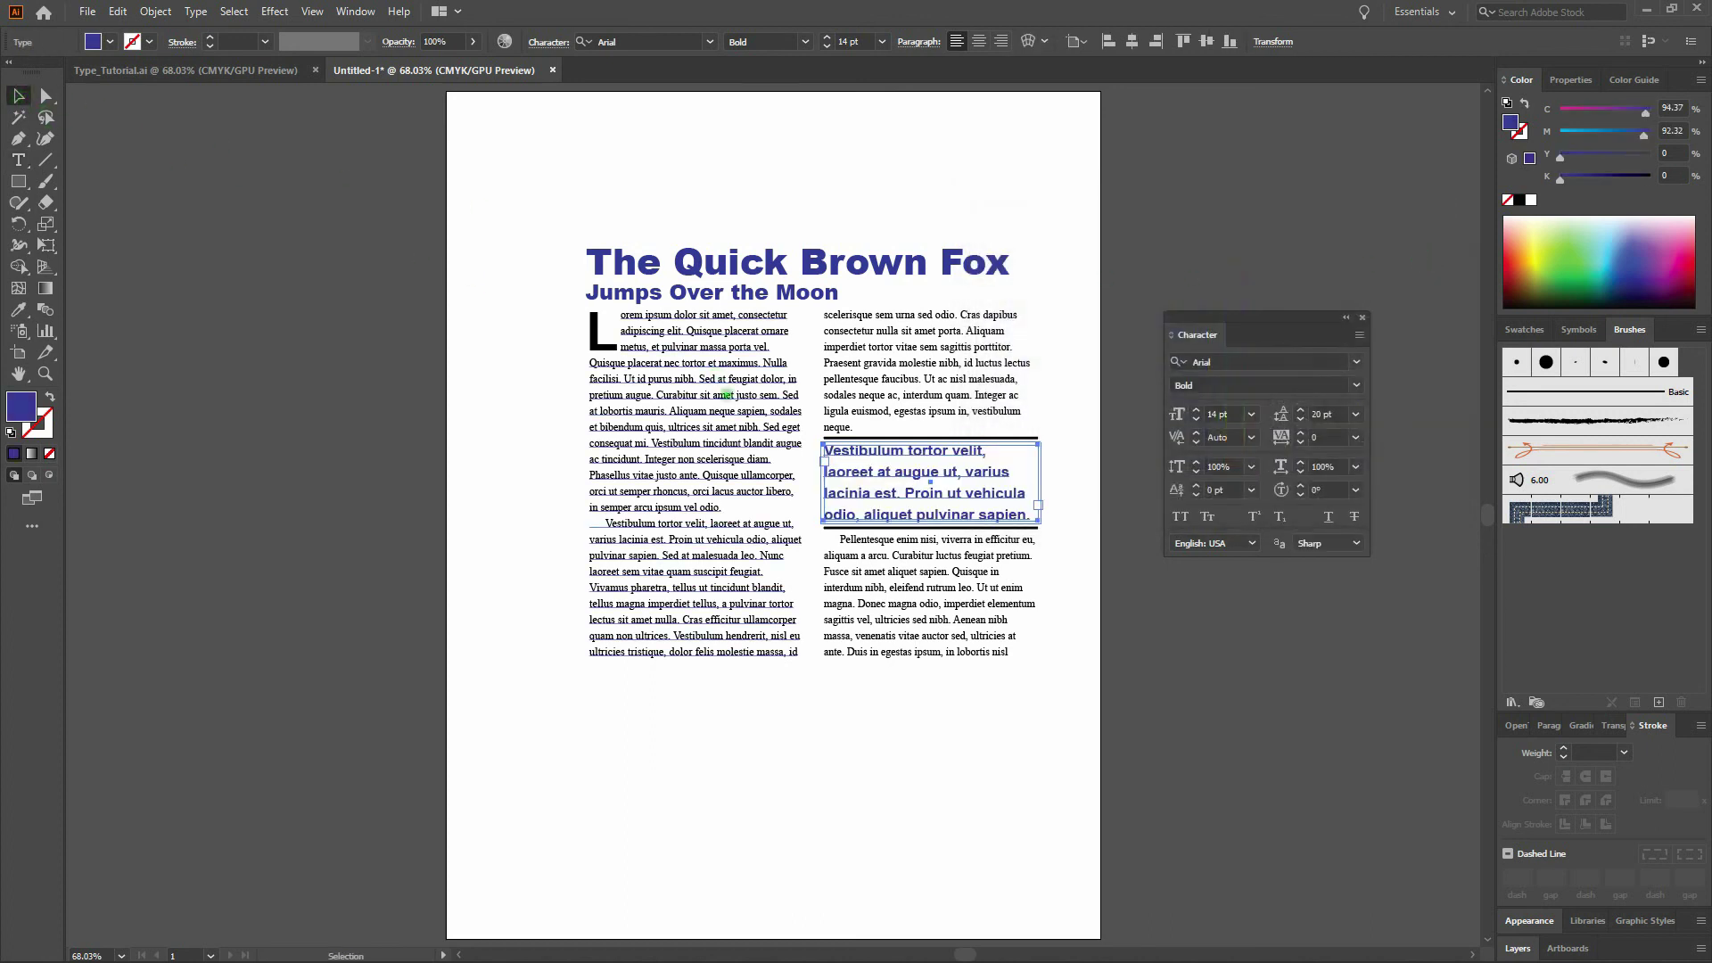
click(485, 465)
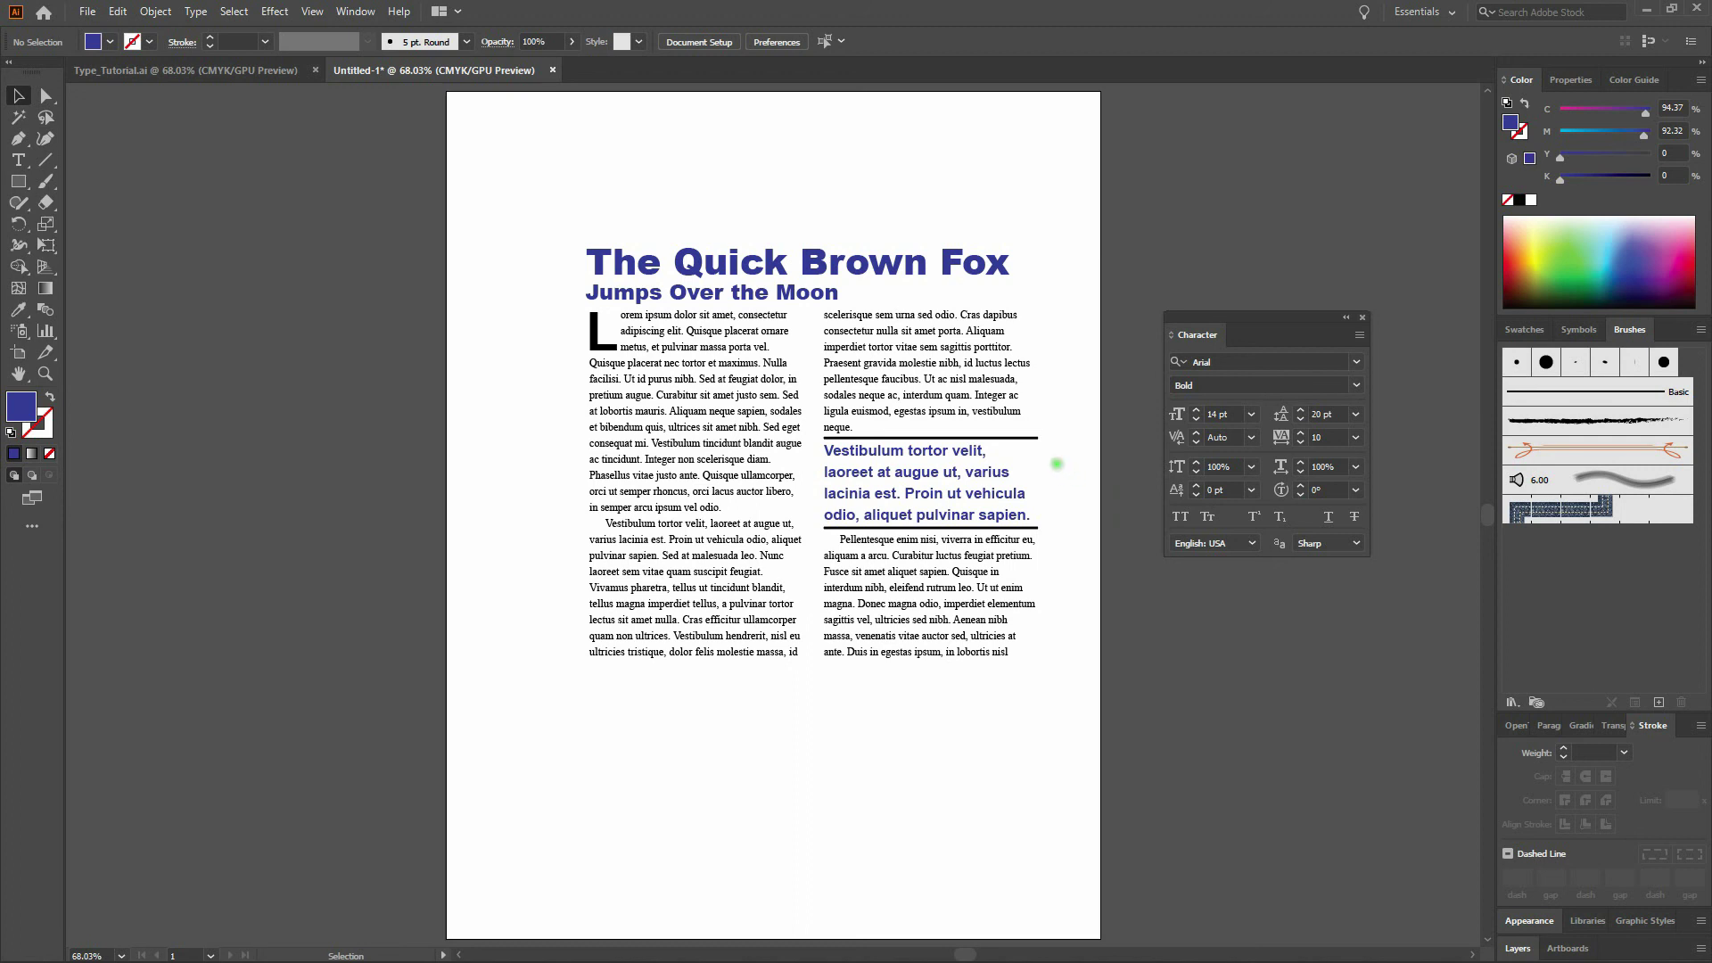
- Set the stroke colour of both lines around the pull quote to the copied blue 251EAF, and deselect them
click(1027, 437)
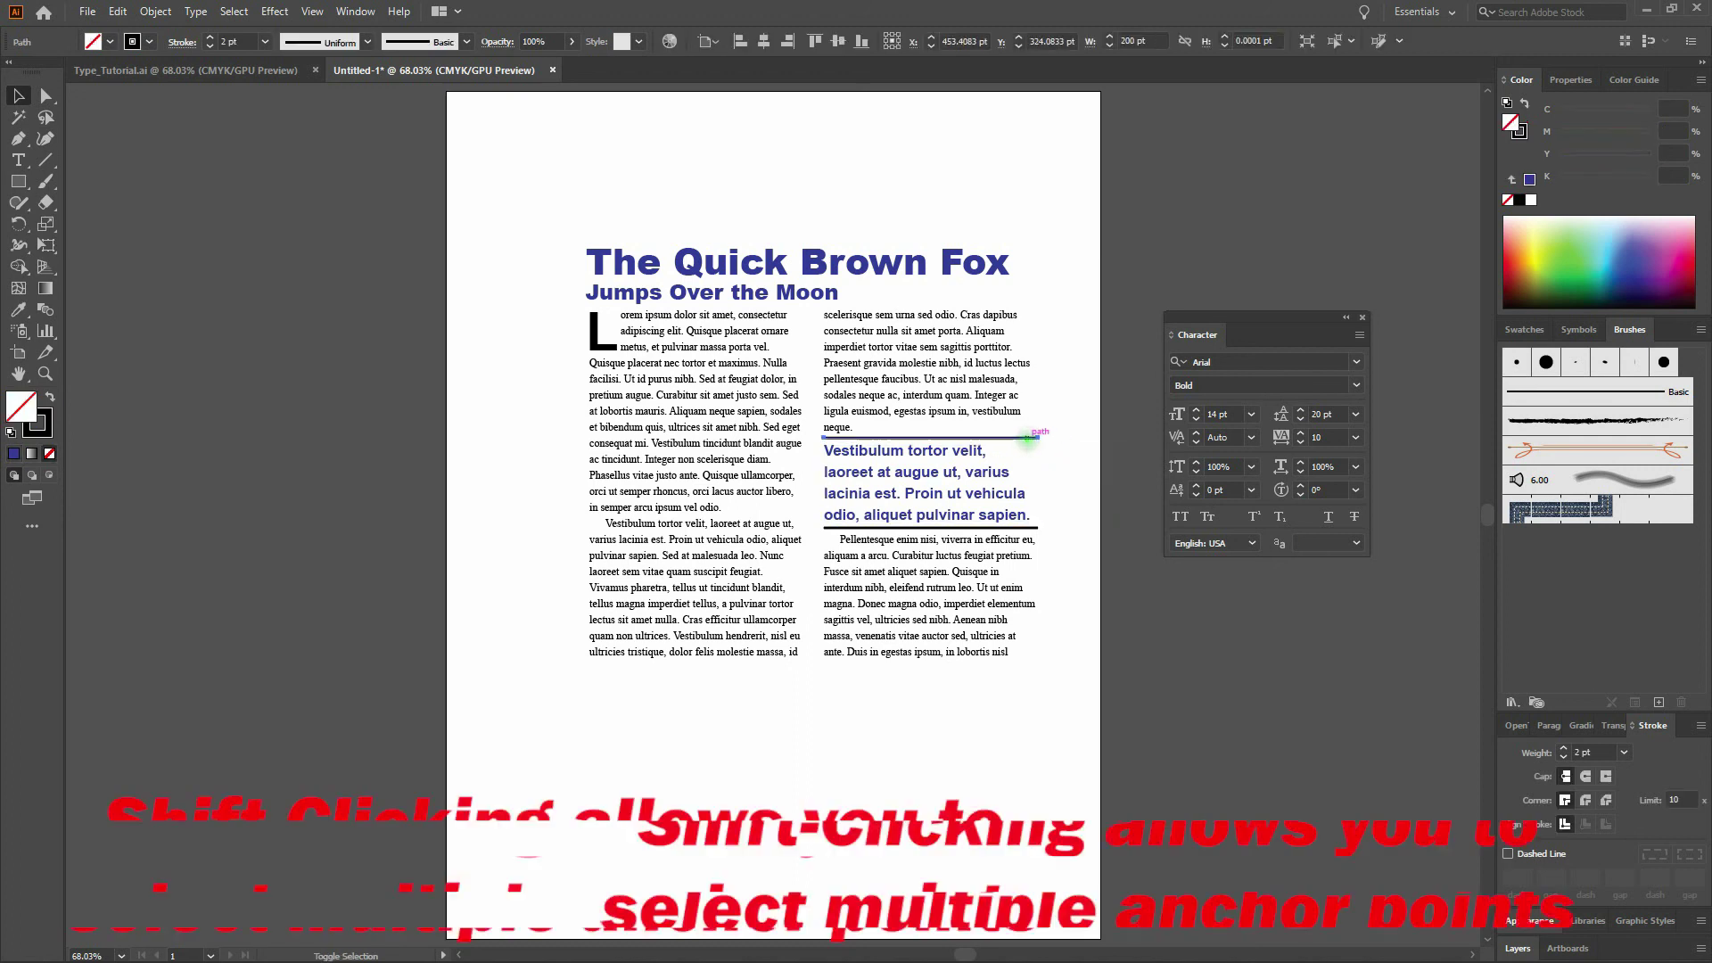
shift+click(1028, 527)
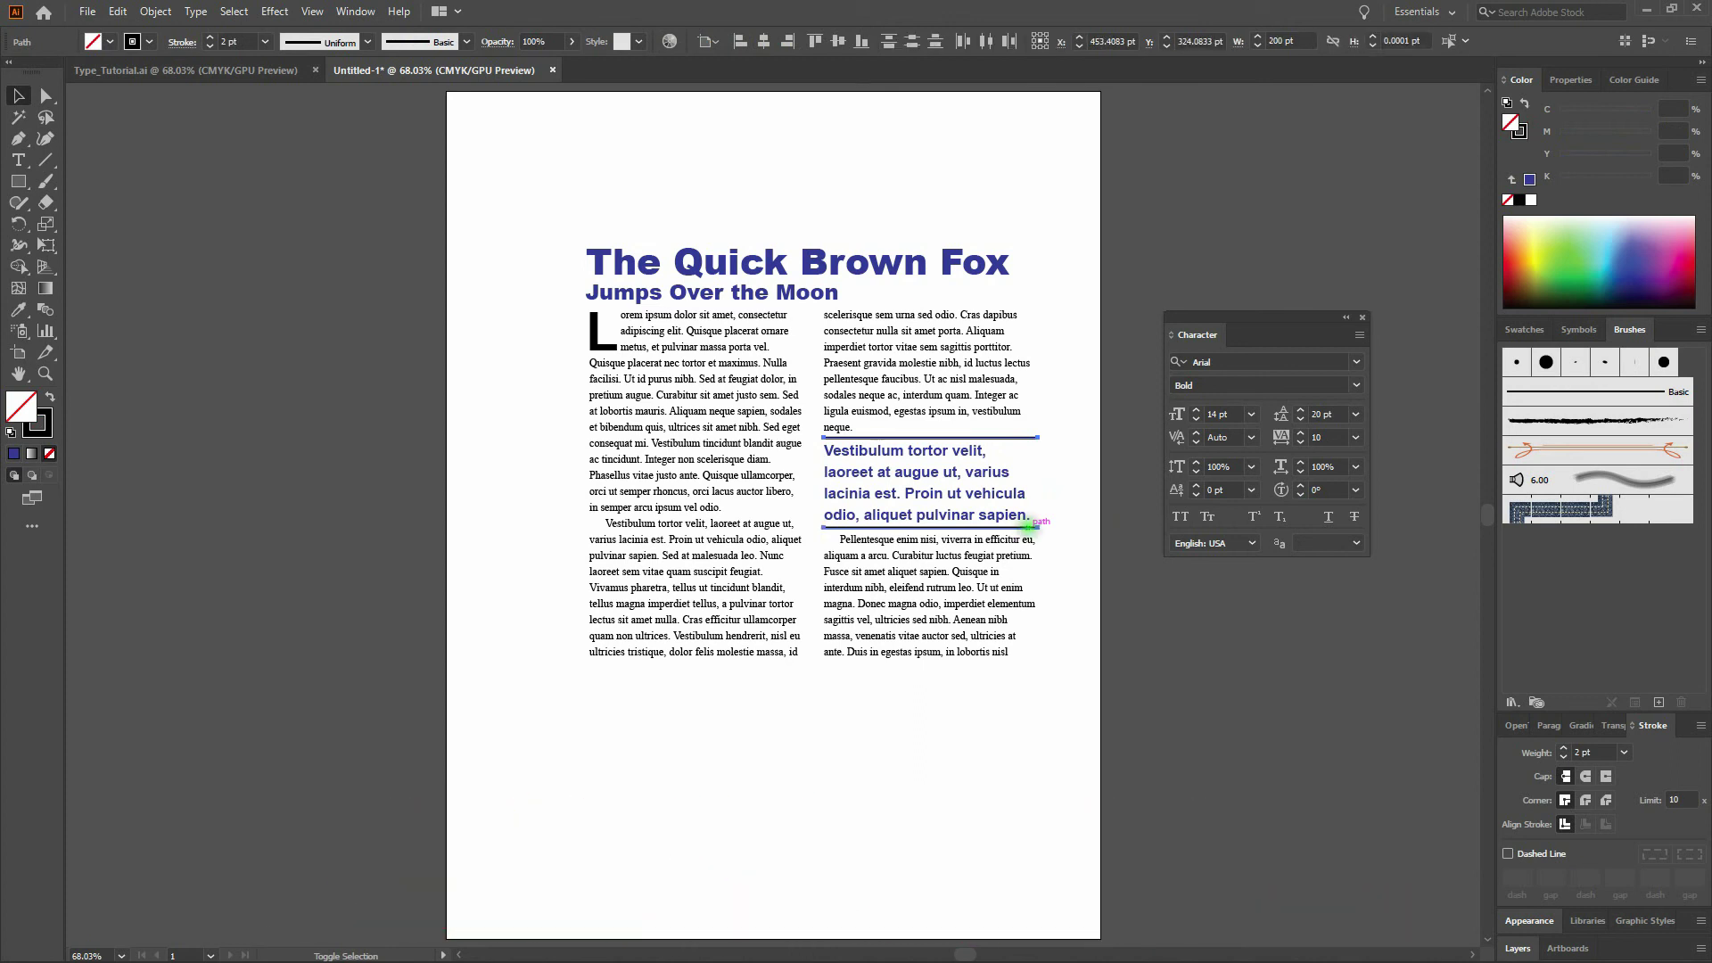
double_click(43, 424)
double_click(1328, 470)
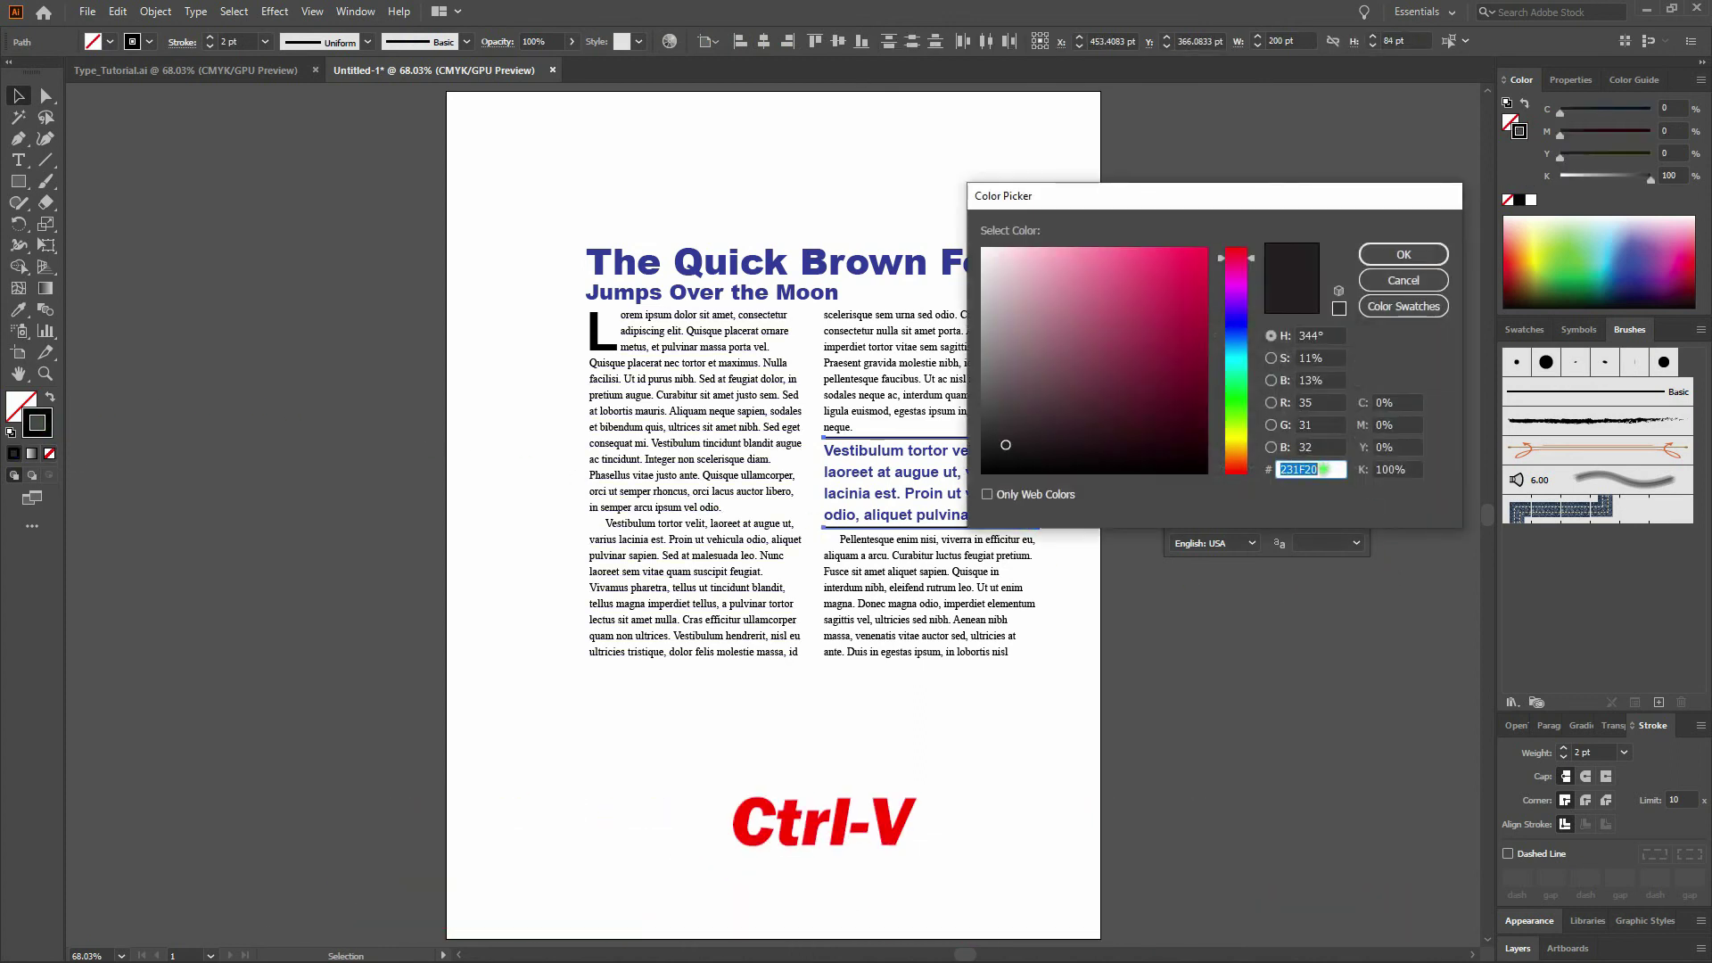
key(ctrl+v)
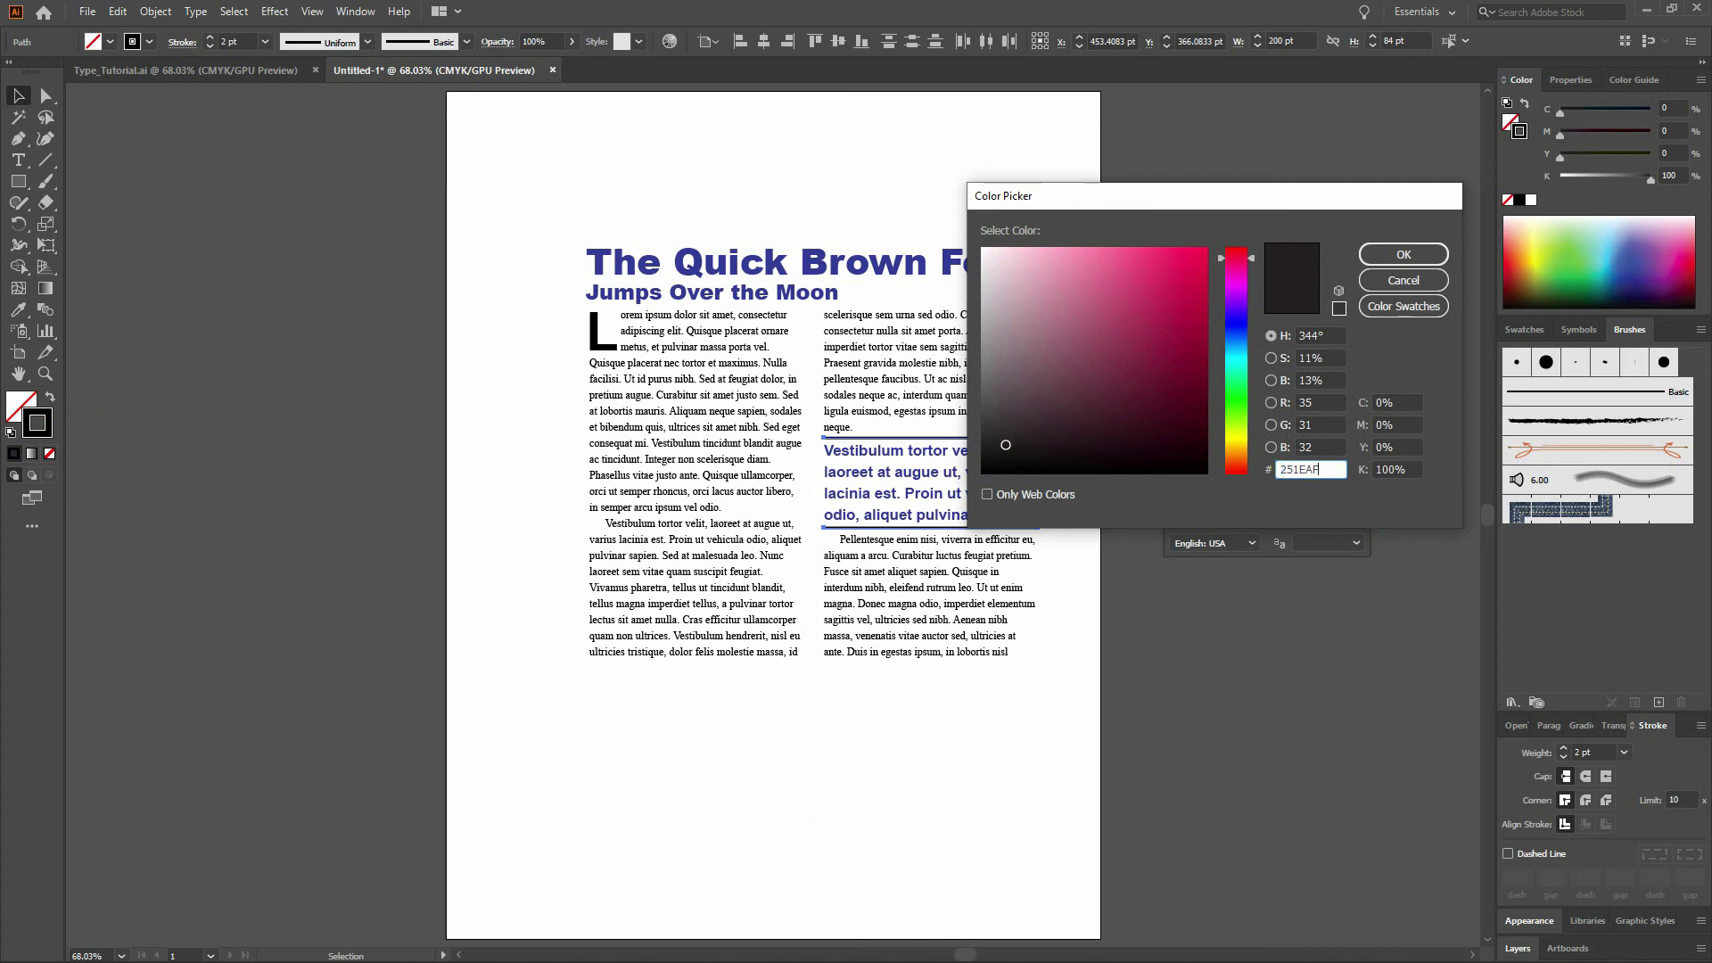
click(1411, 258)
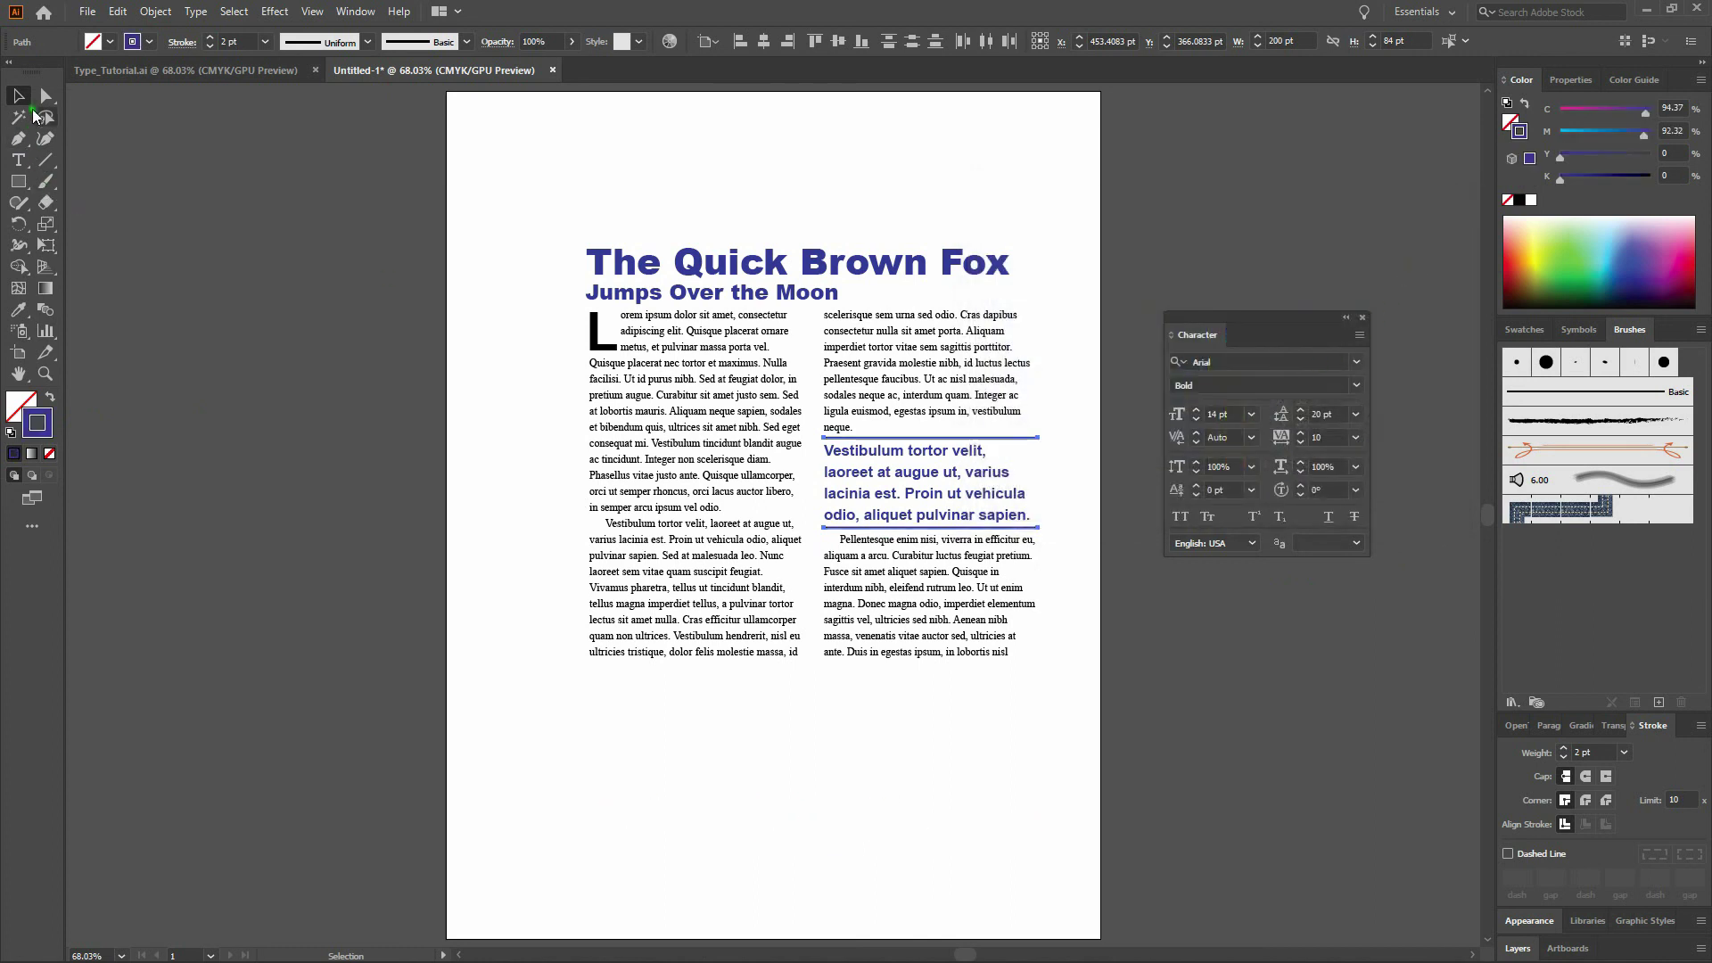
click(523, 306)
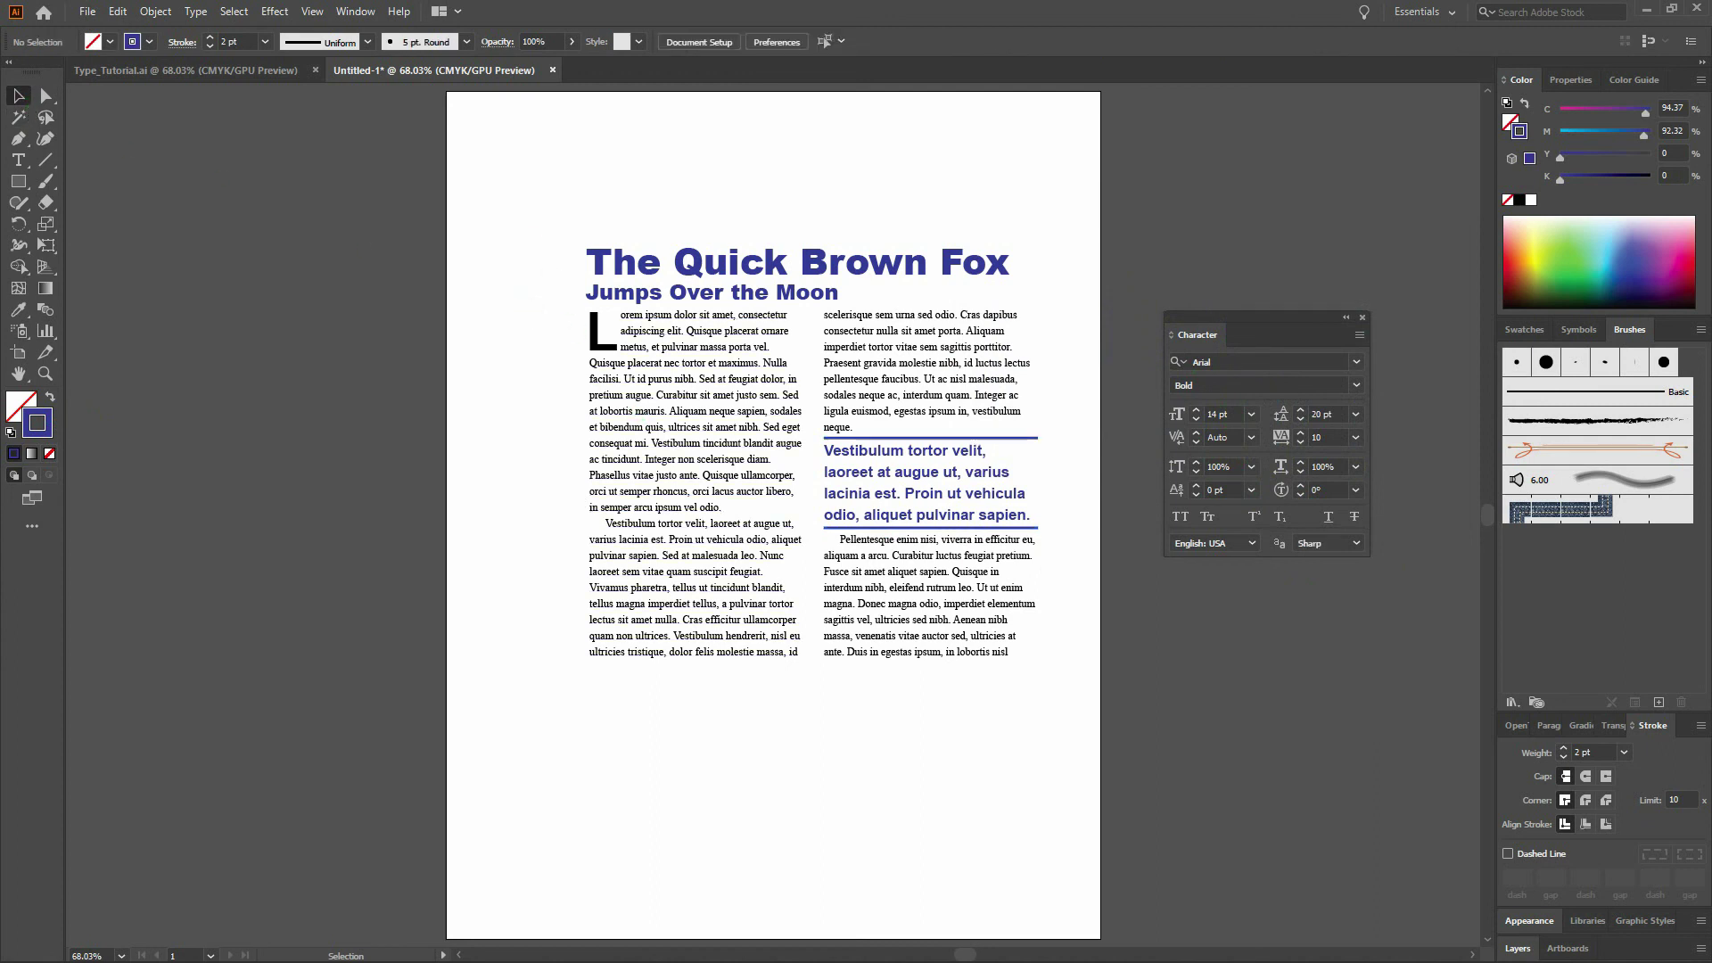
- Group the entire article layout and centre the group horizontally and vertically on the artboard, leaving it deselected
drag(508, 206, 1134, 769)
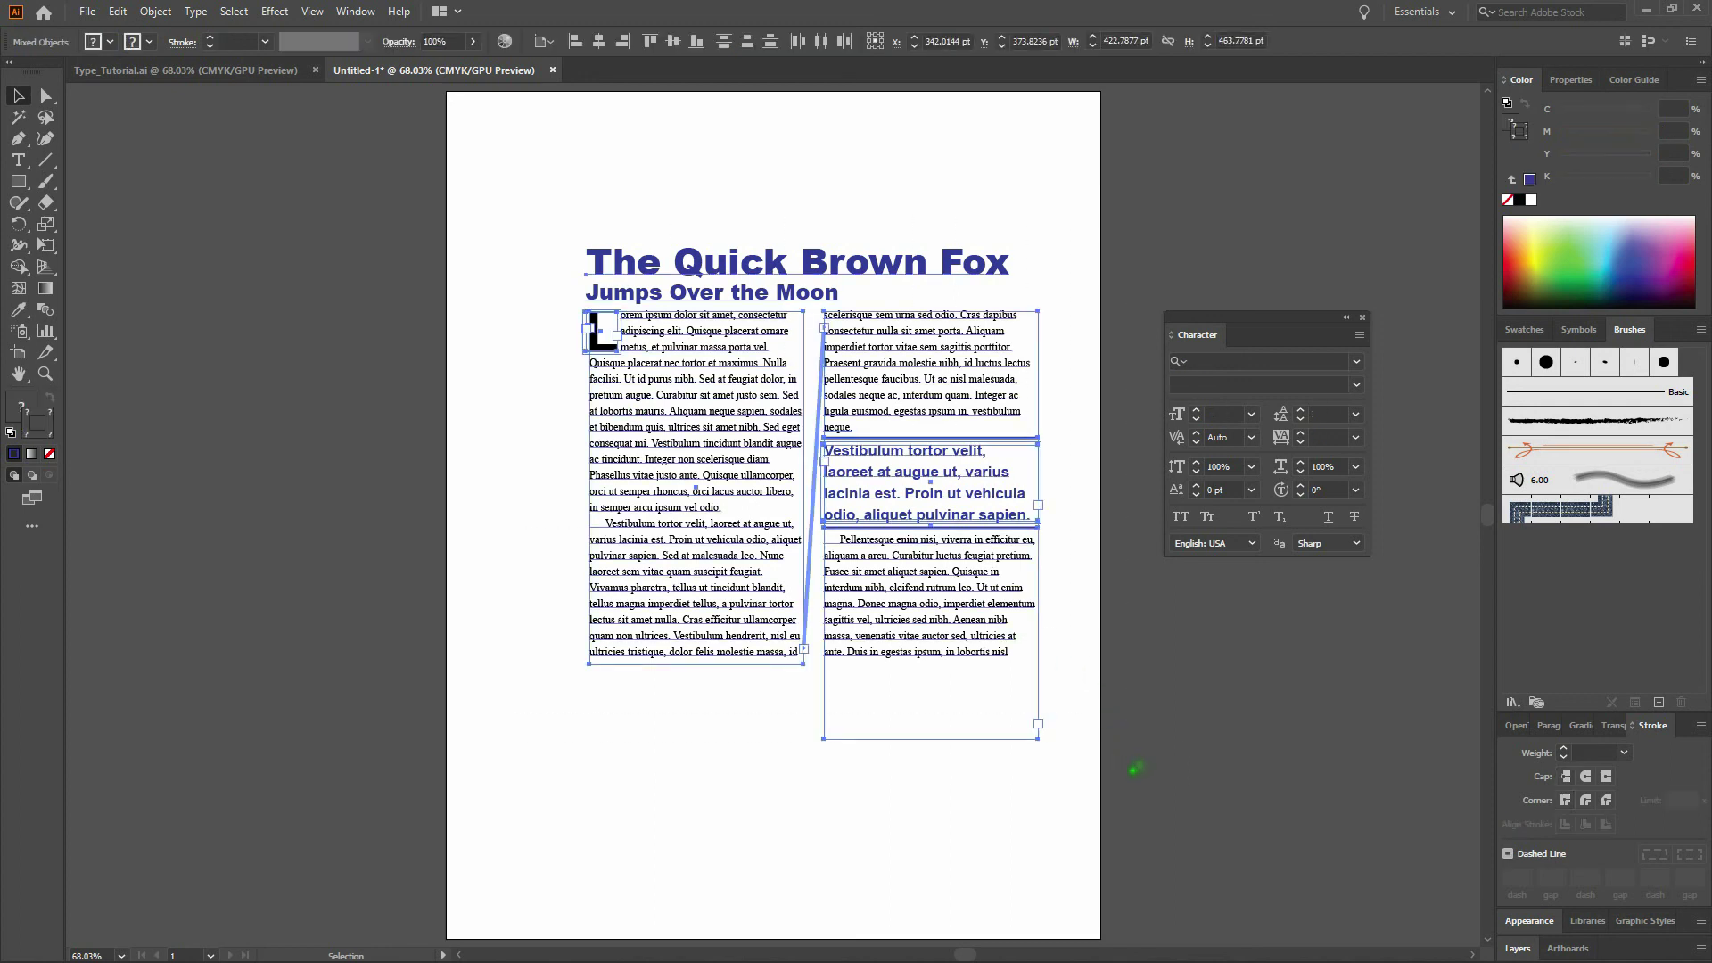
click(155, 11)
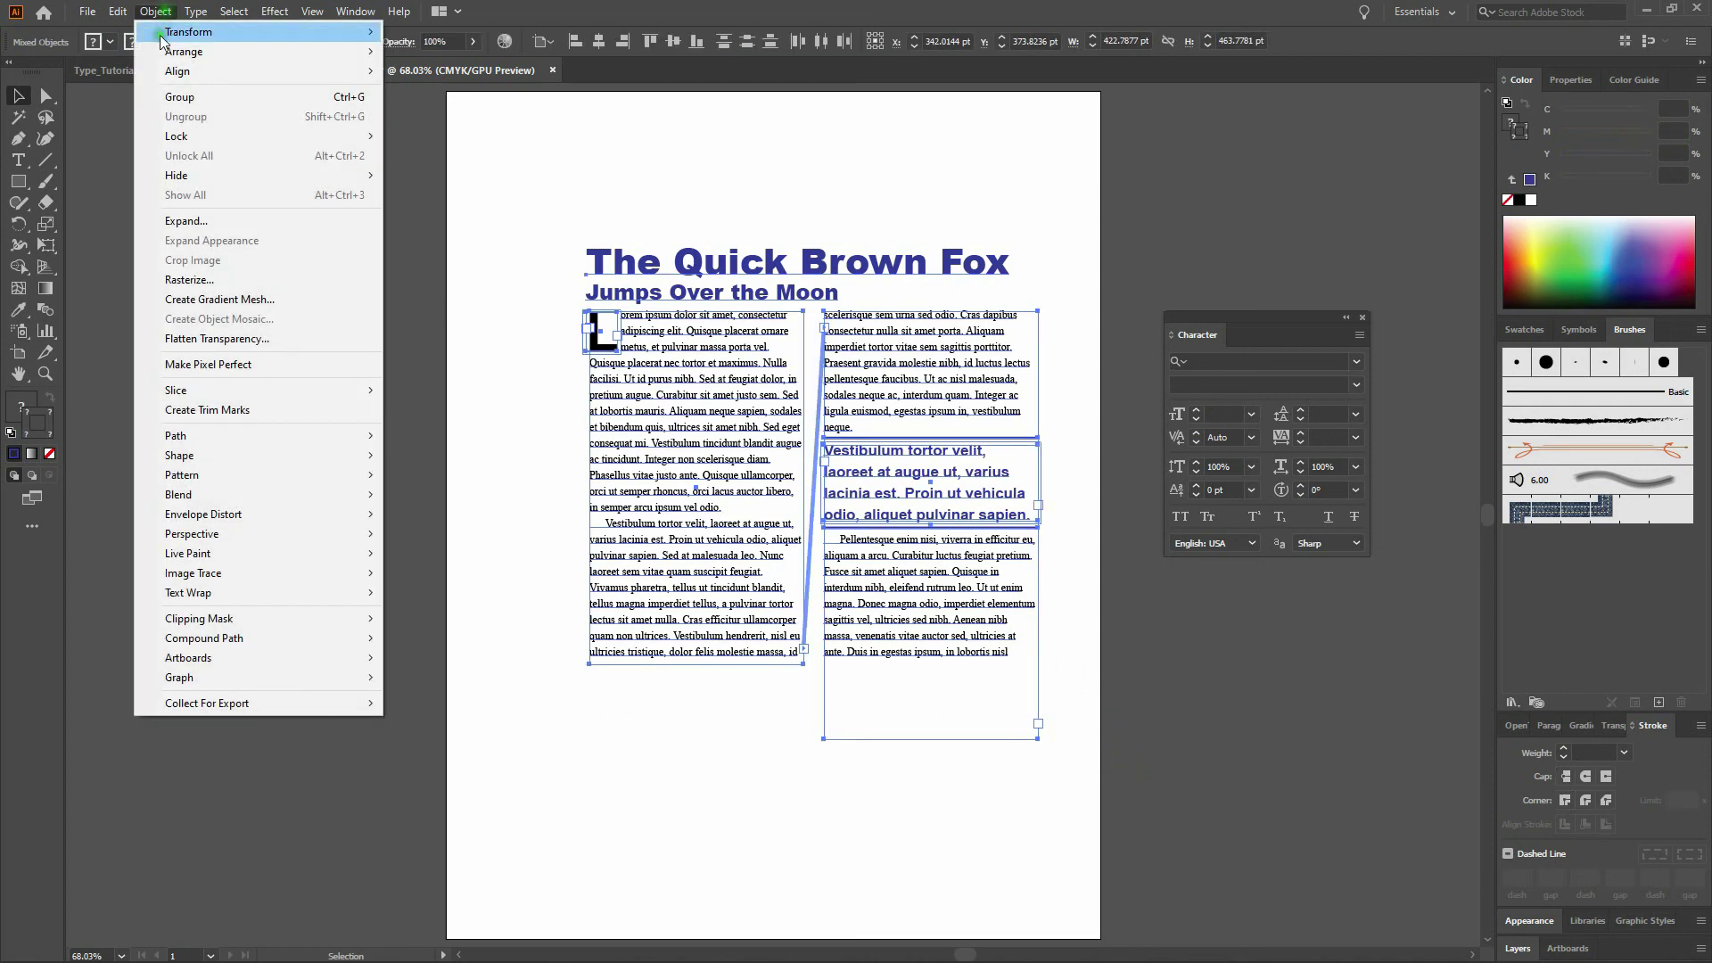
click(166, 98)
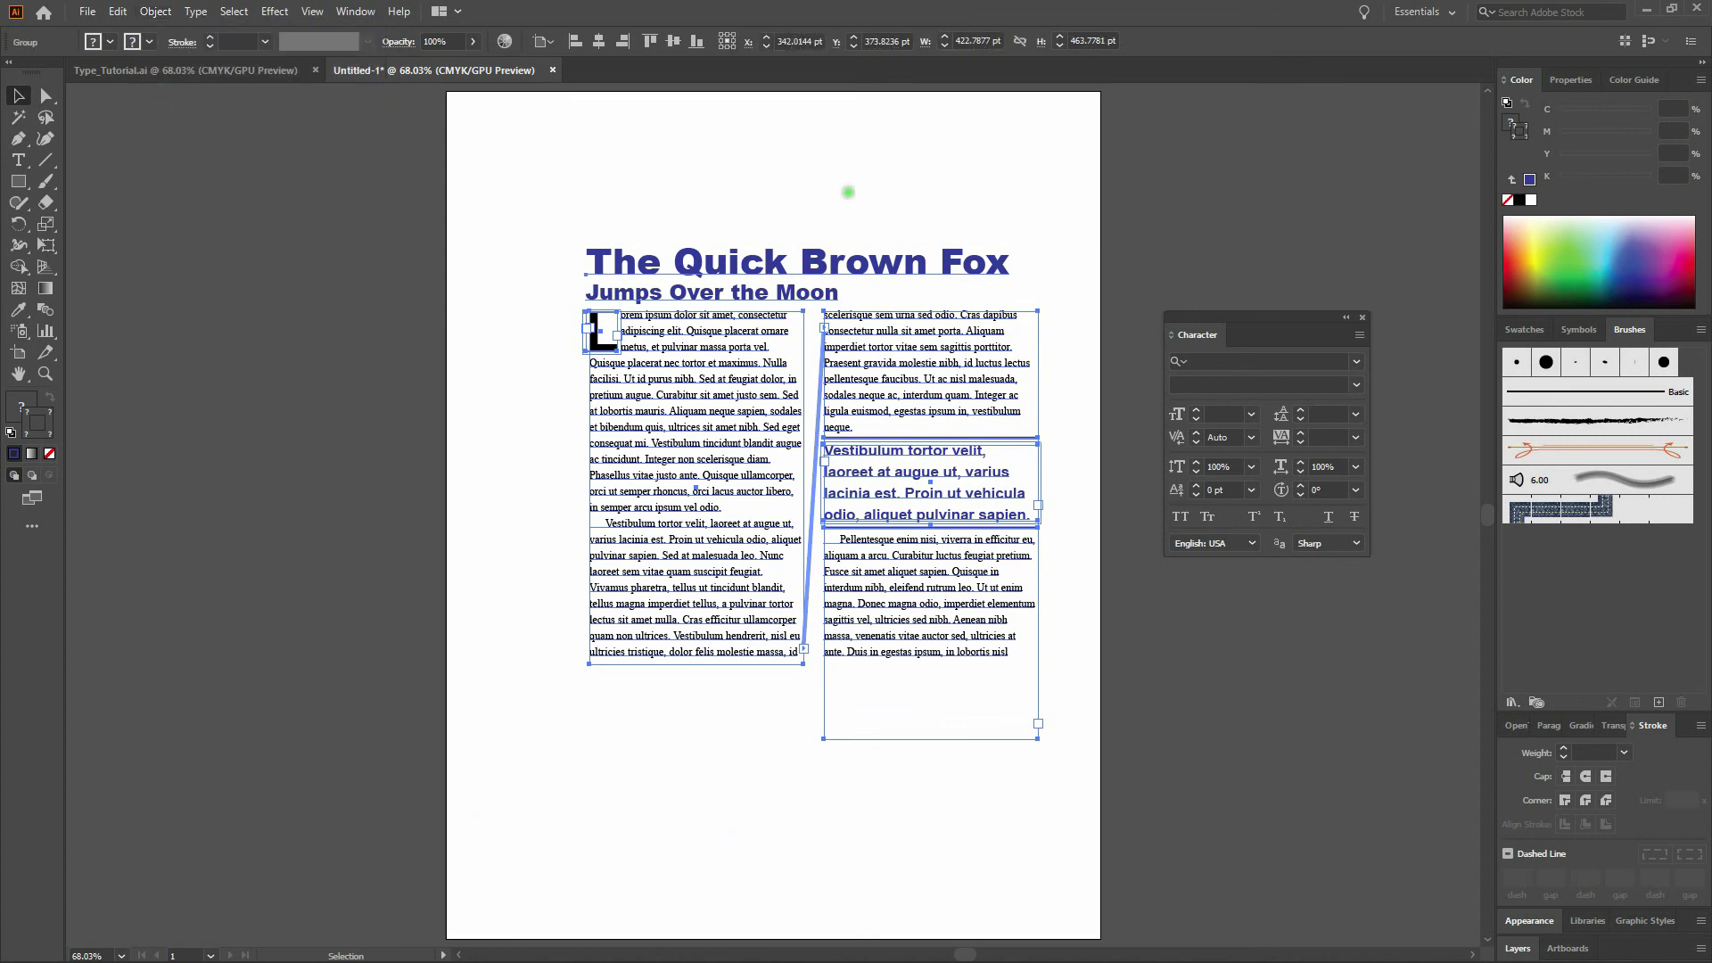
click(598, 42)
click(673, 41)
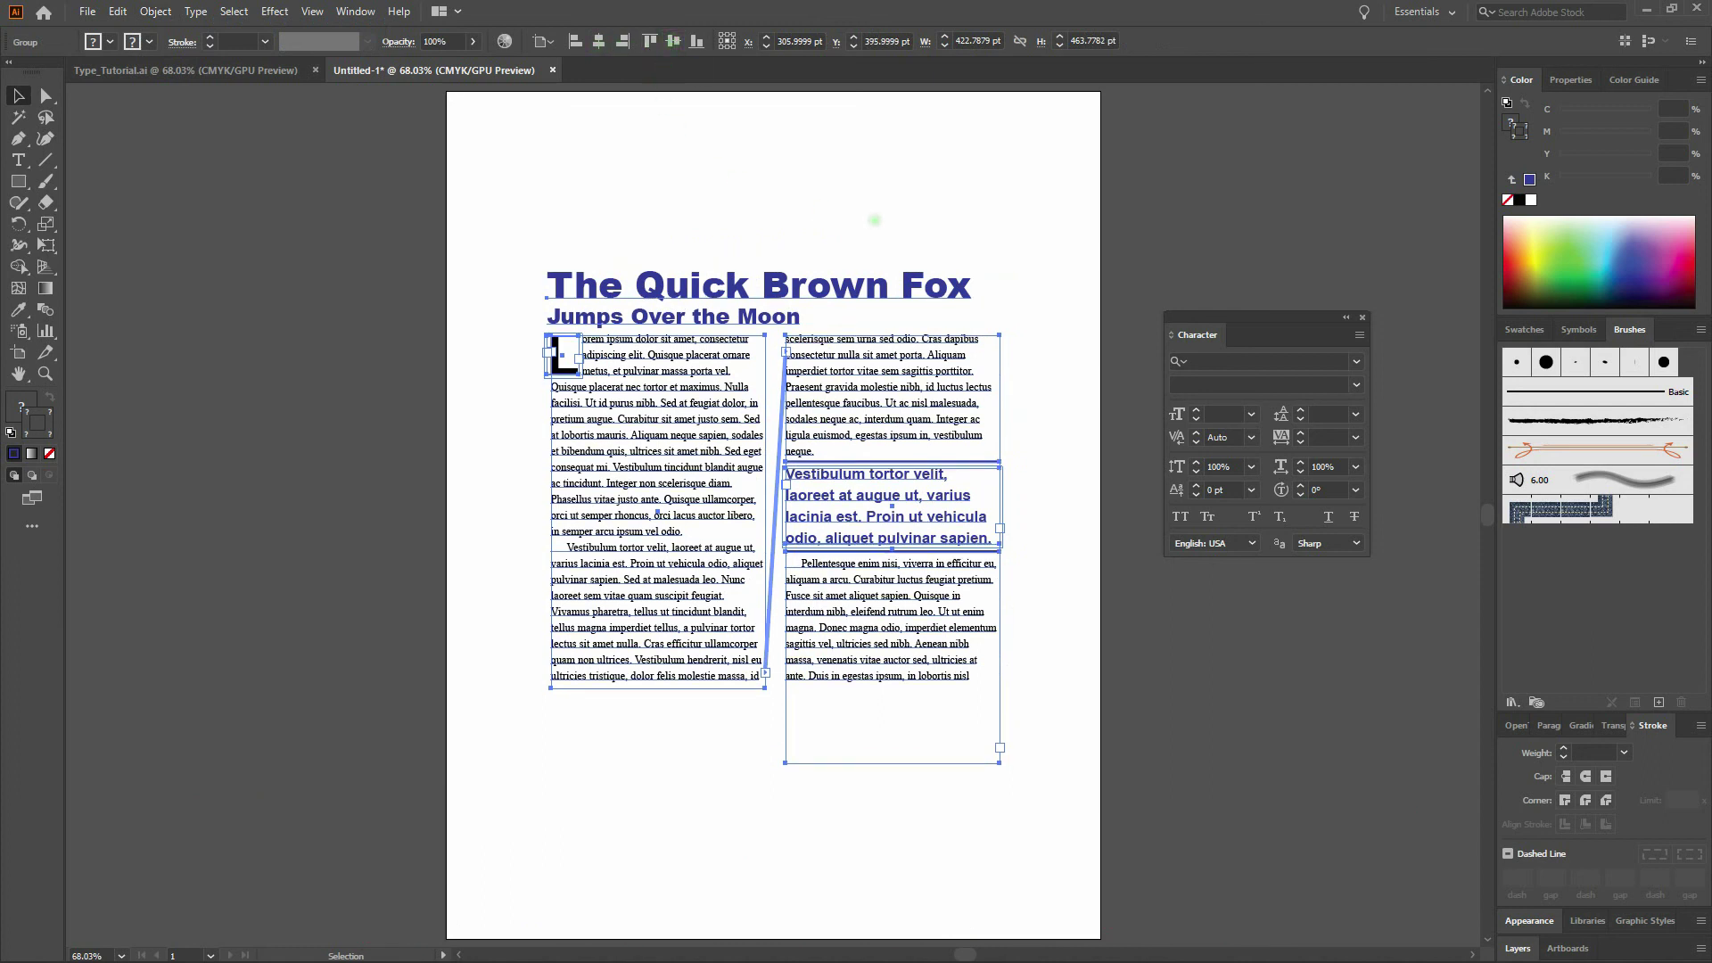
click(875, 219)
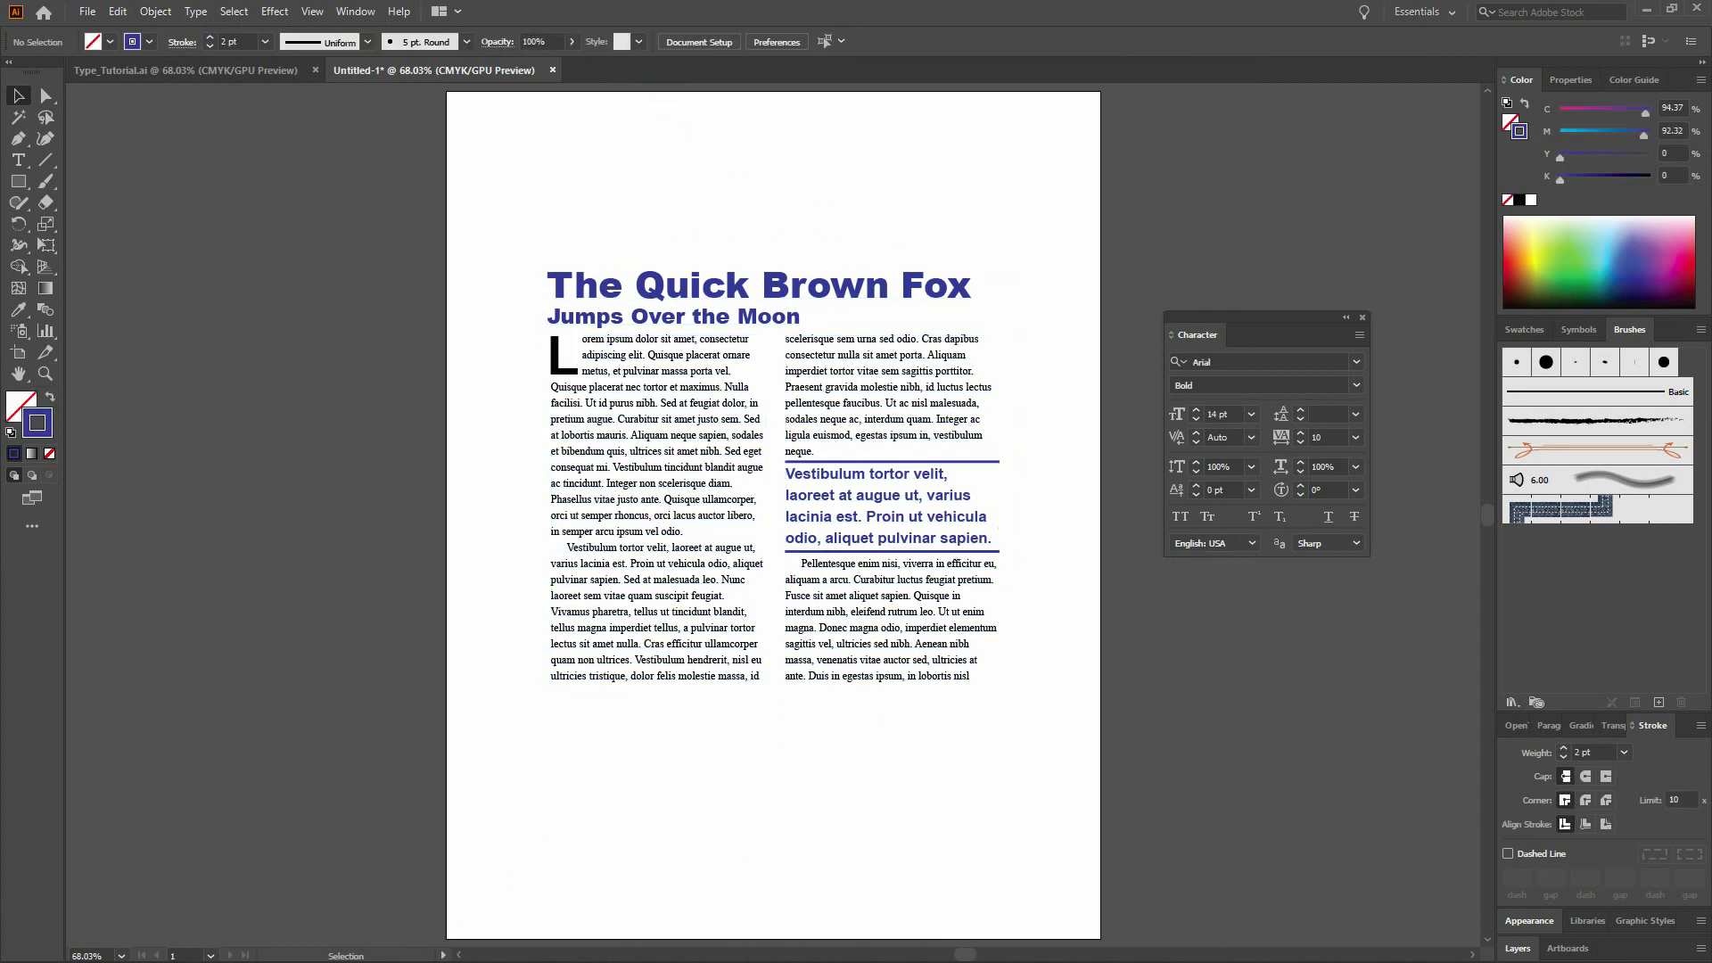